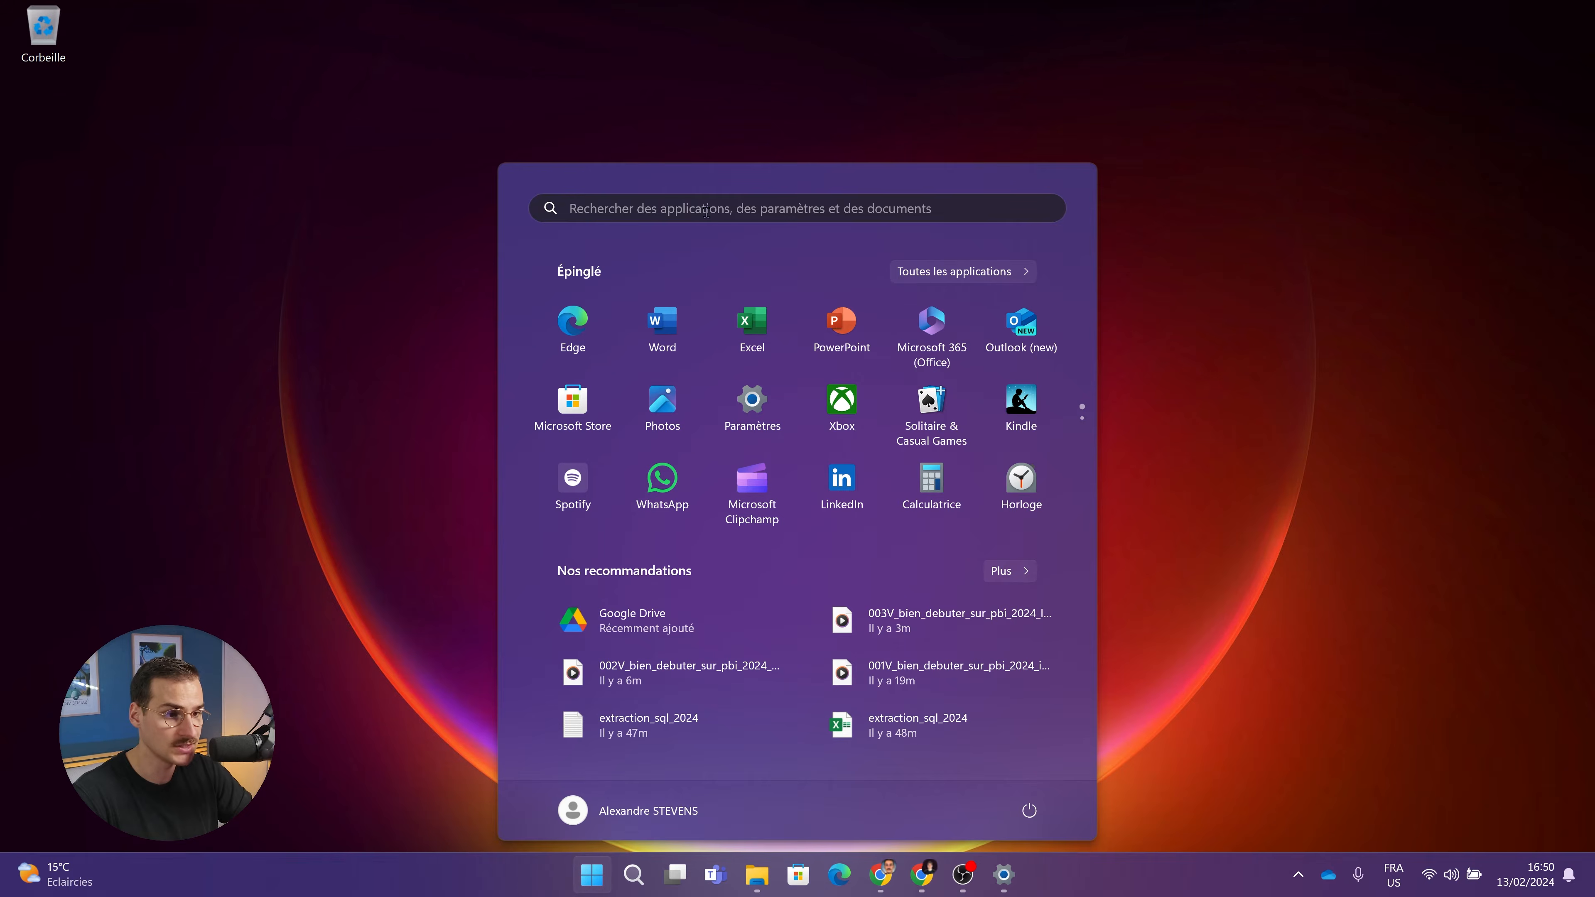
Search the Start menu for Microsoft Store, replacing the earlier 'Power' search, and launch it.
{"action": "type", "text": "Power"}
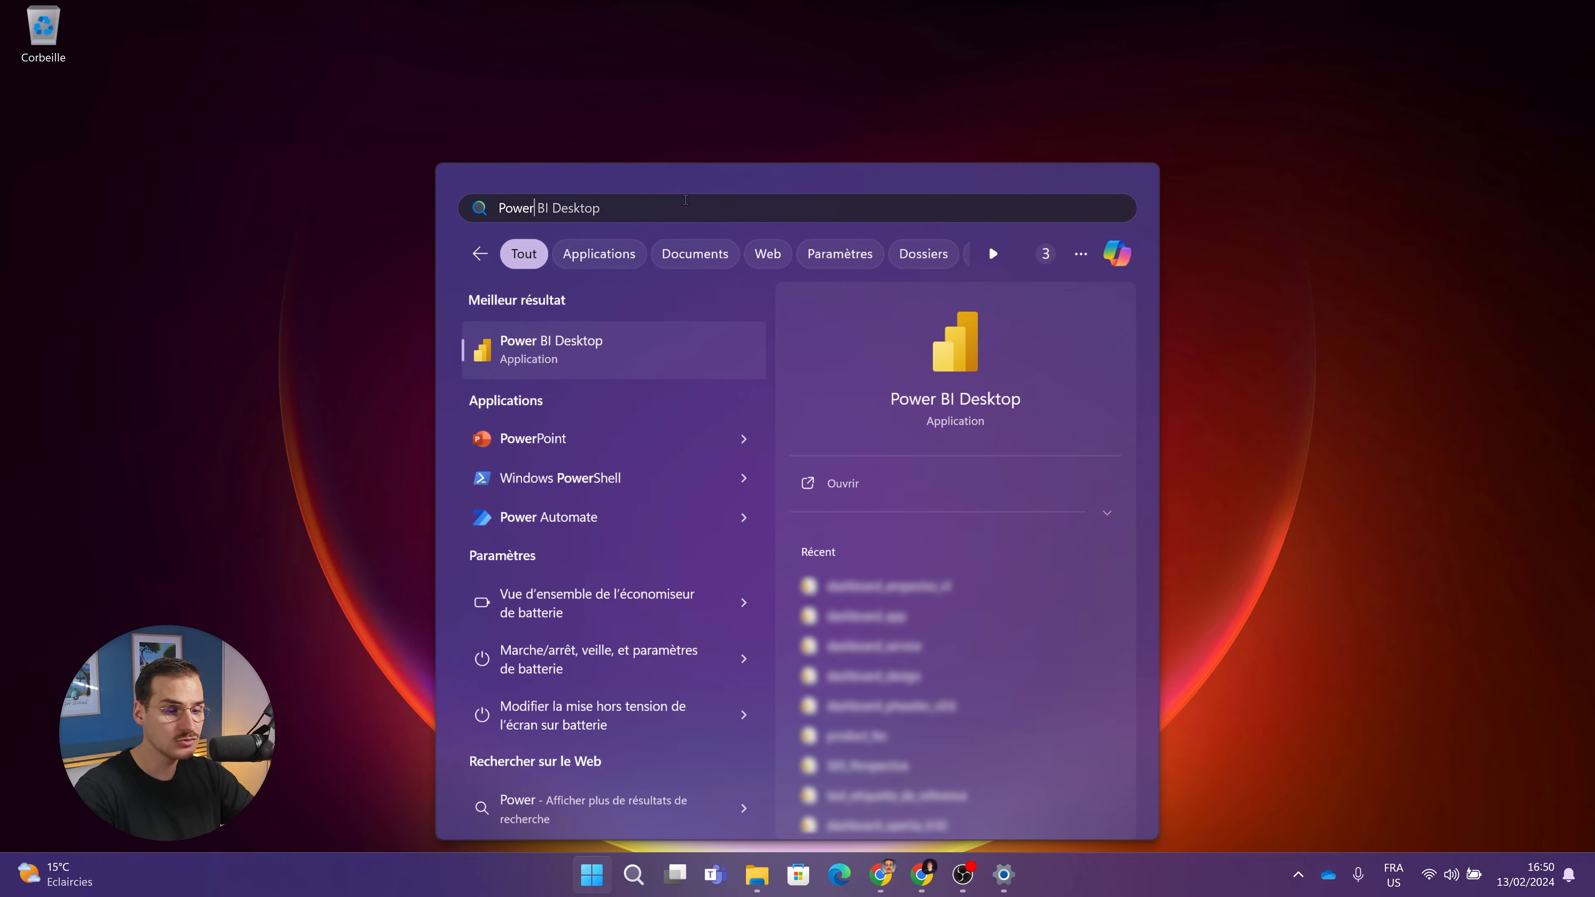
{"action": "triple_click", "coordinate": [569, 211]}
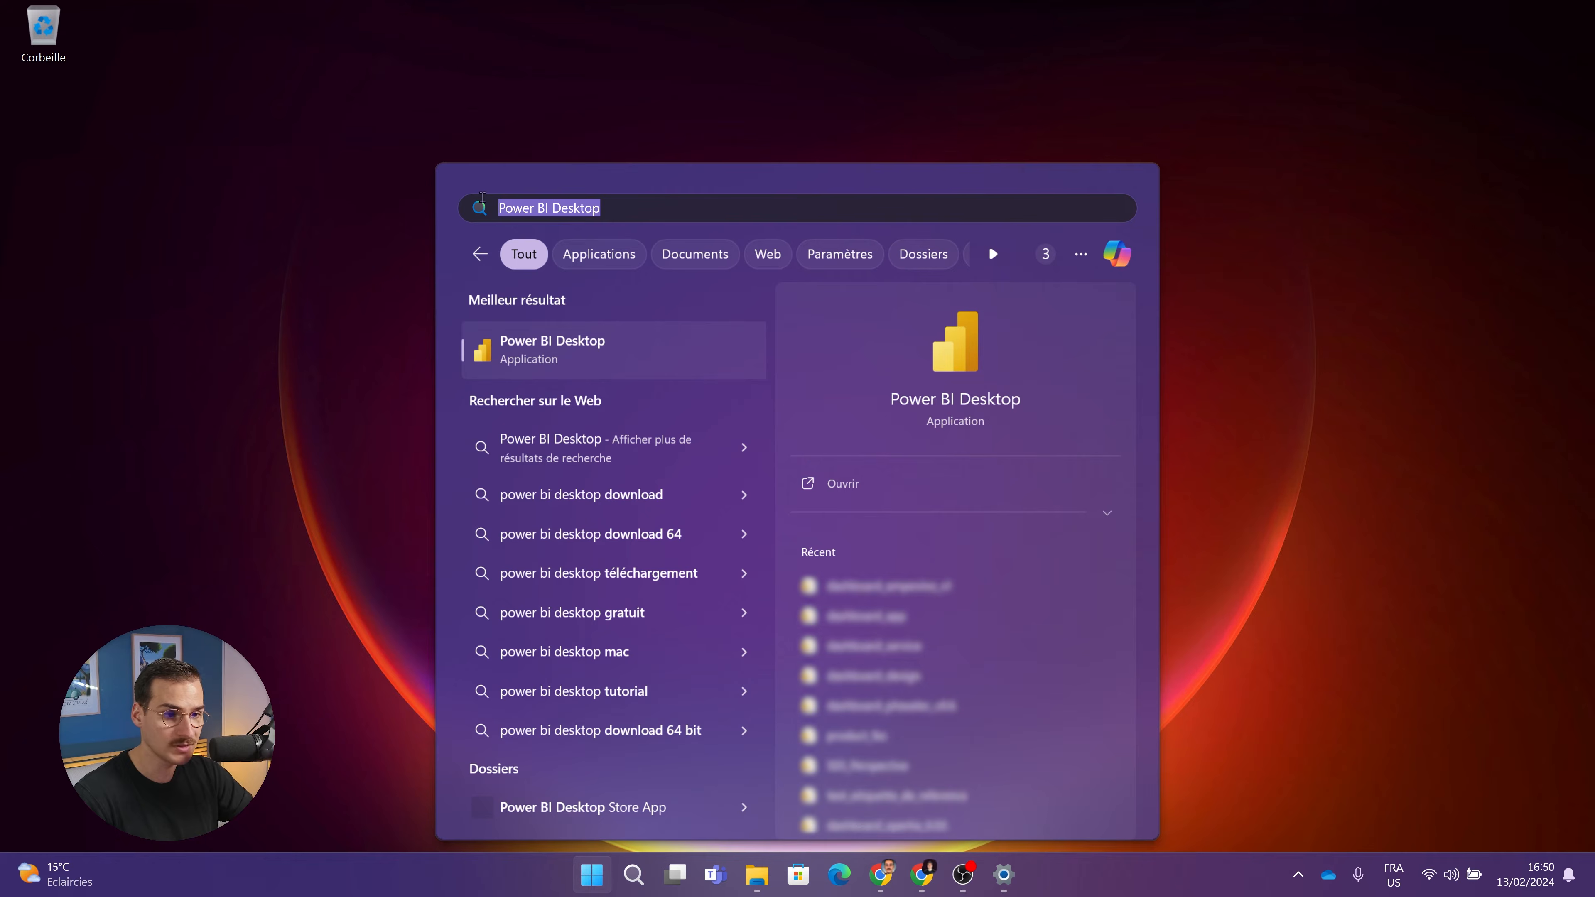
{"action": "type", "text": "Micros"}
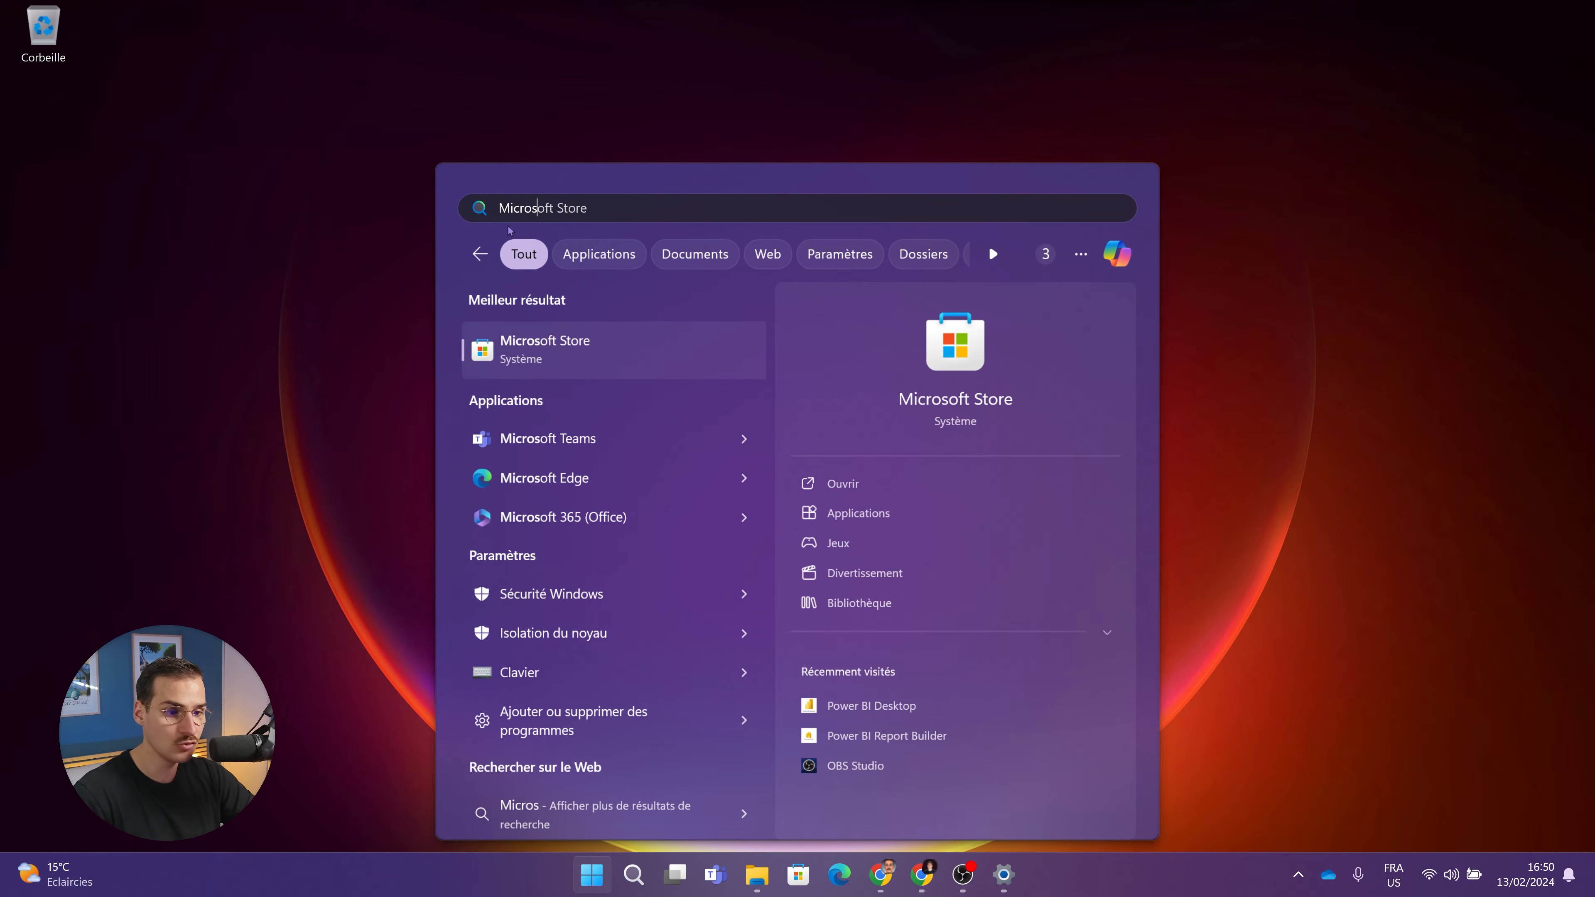
{"action": "left_click", "coordinate": [551, 329]}
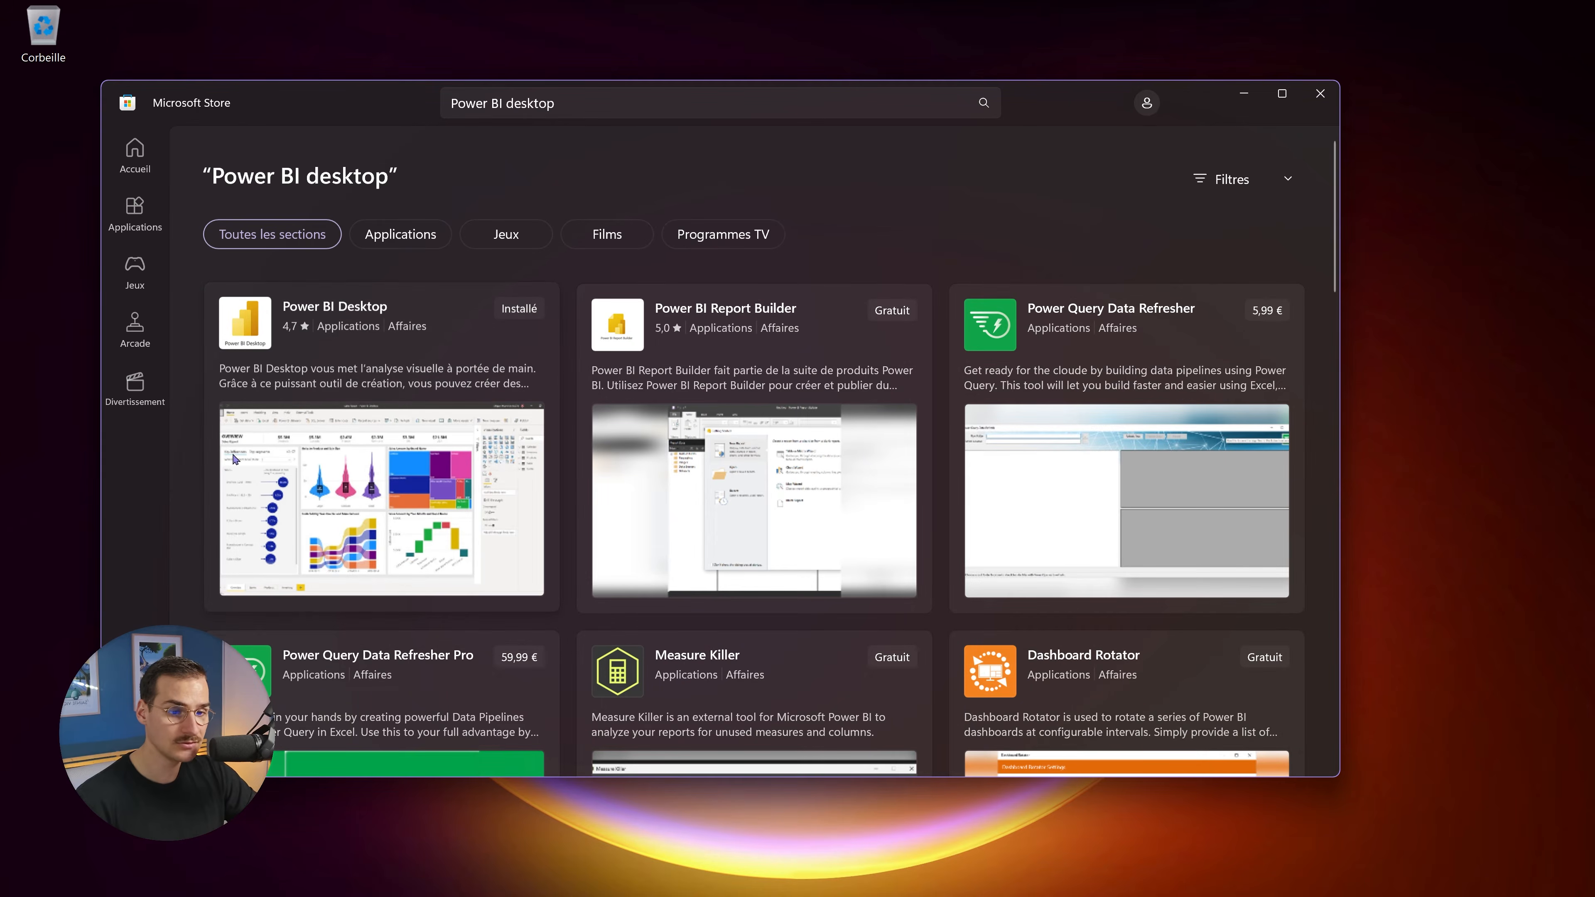
Launch the installed Power BI Desktop from its Microsoft Store search listing.
{"action": "mouse_move", "coordinate": [502, 330]}
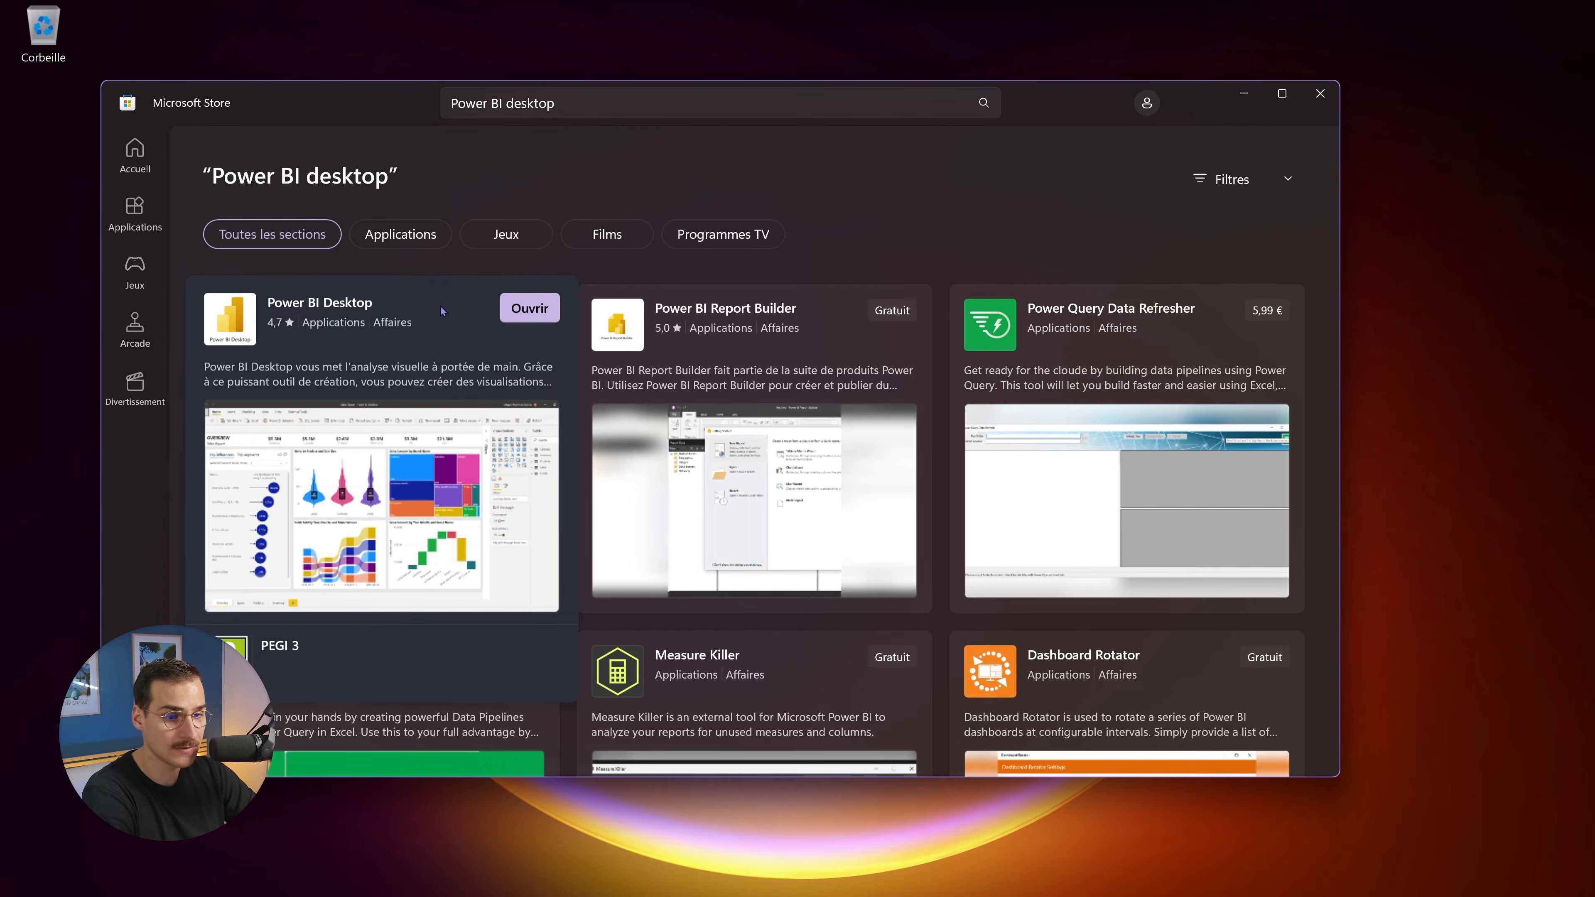
{"action": "left_click", "coordinate": [542, 310]}
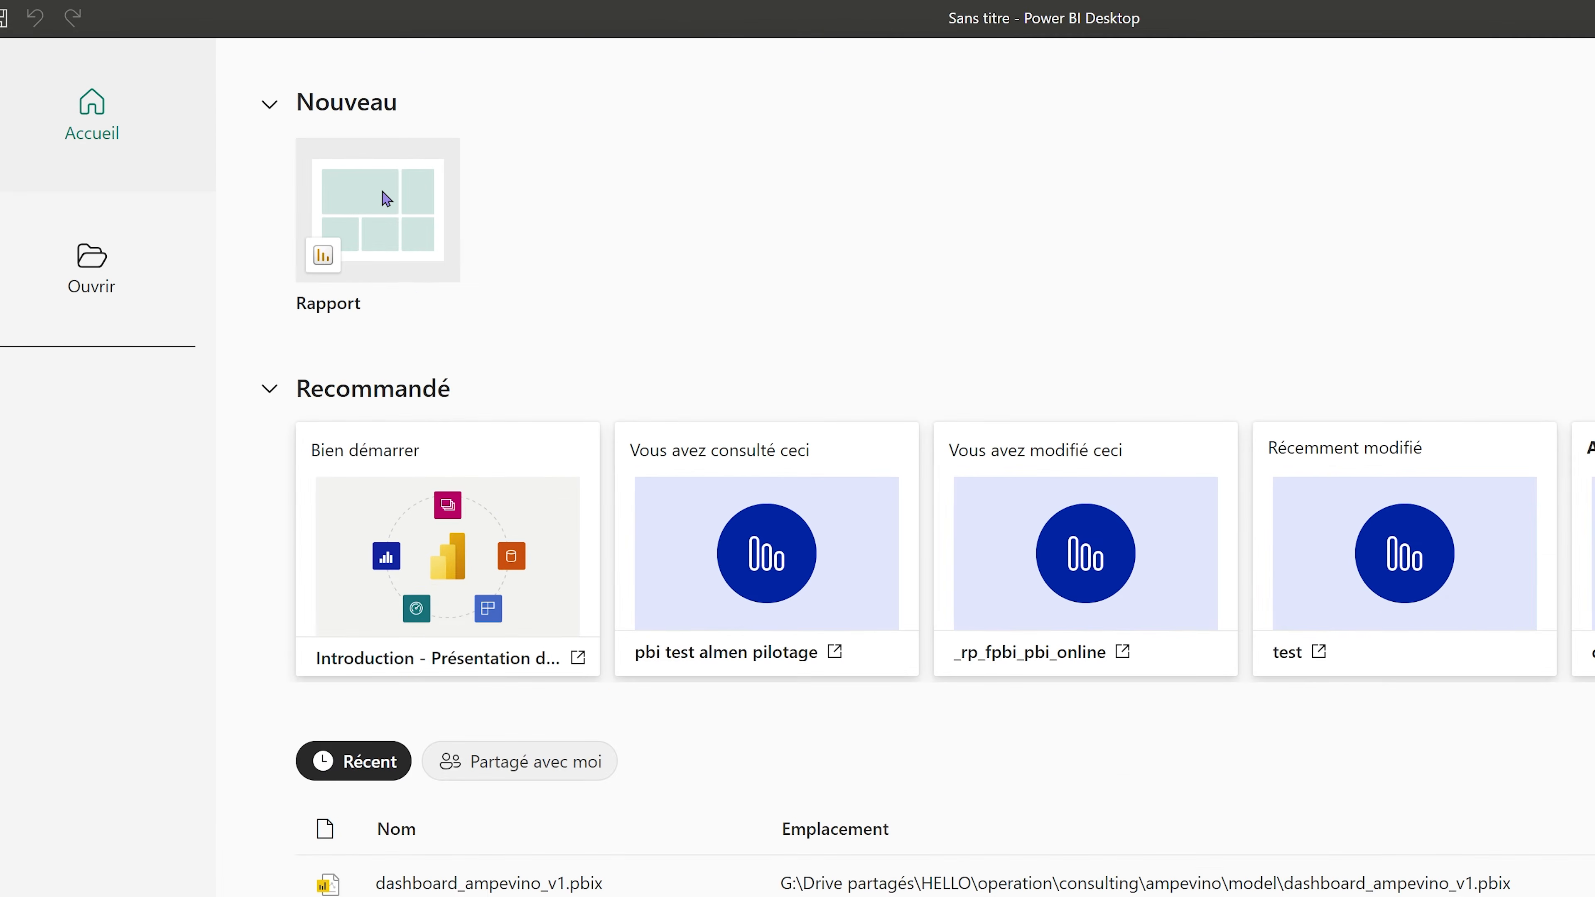
Start a blank report and show the full 'Obtenir les données' connector catalogue.
{"action": "left_click", "coordinate": [279, 135]}
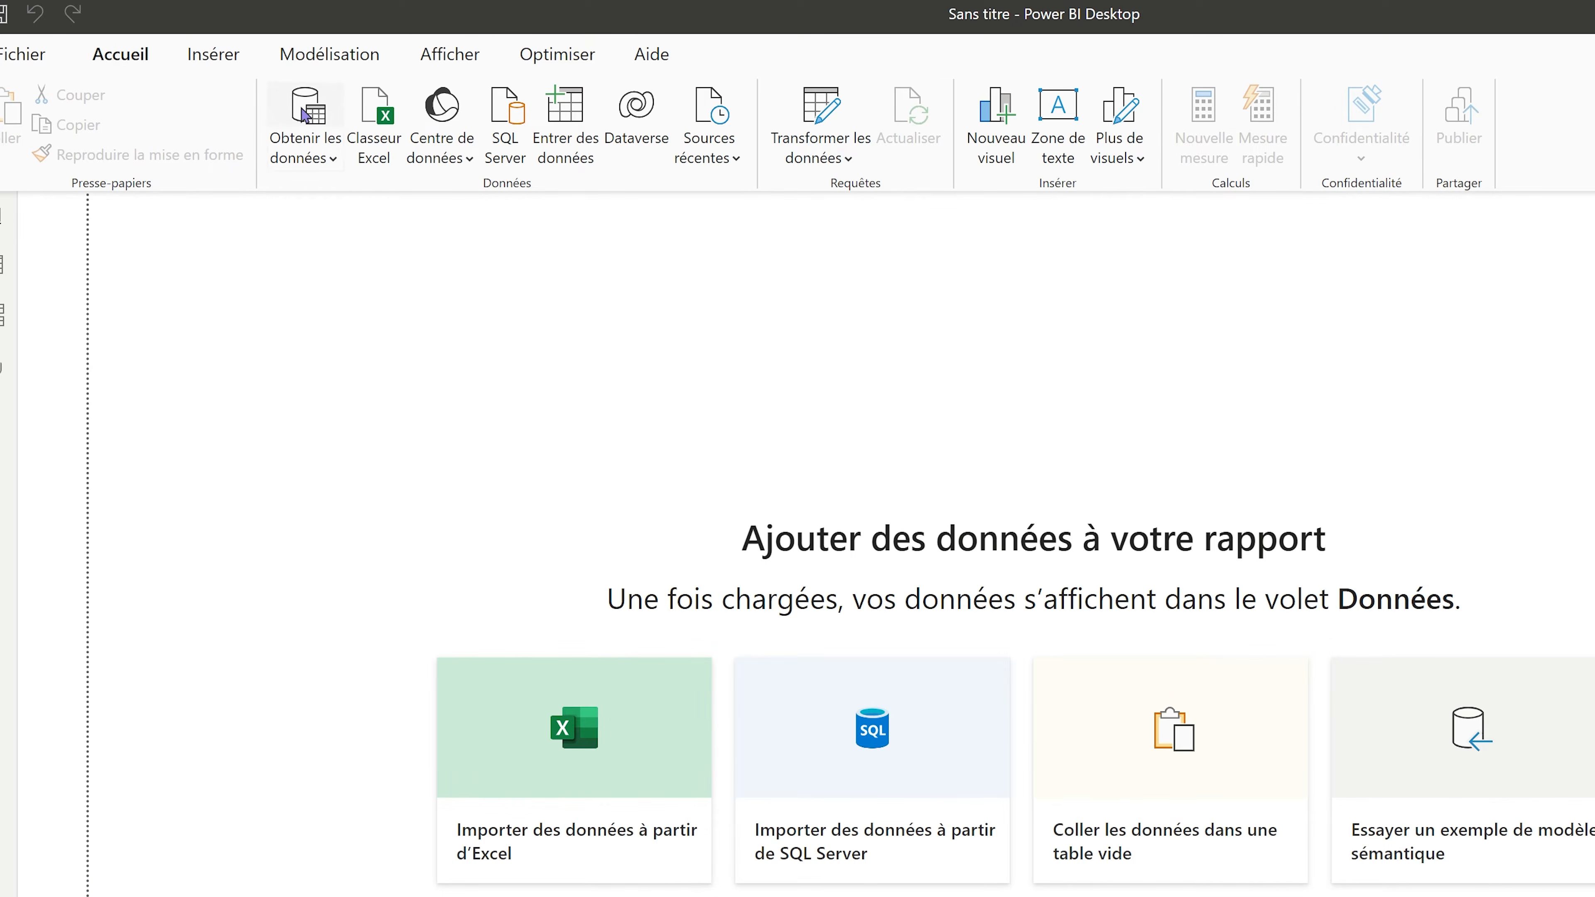
{"action": "left_click", "coordinate": [316, 149]}
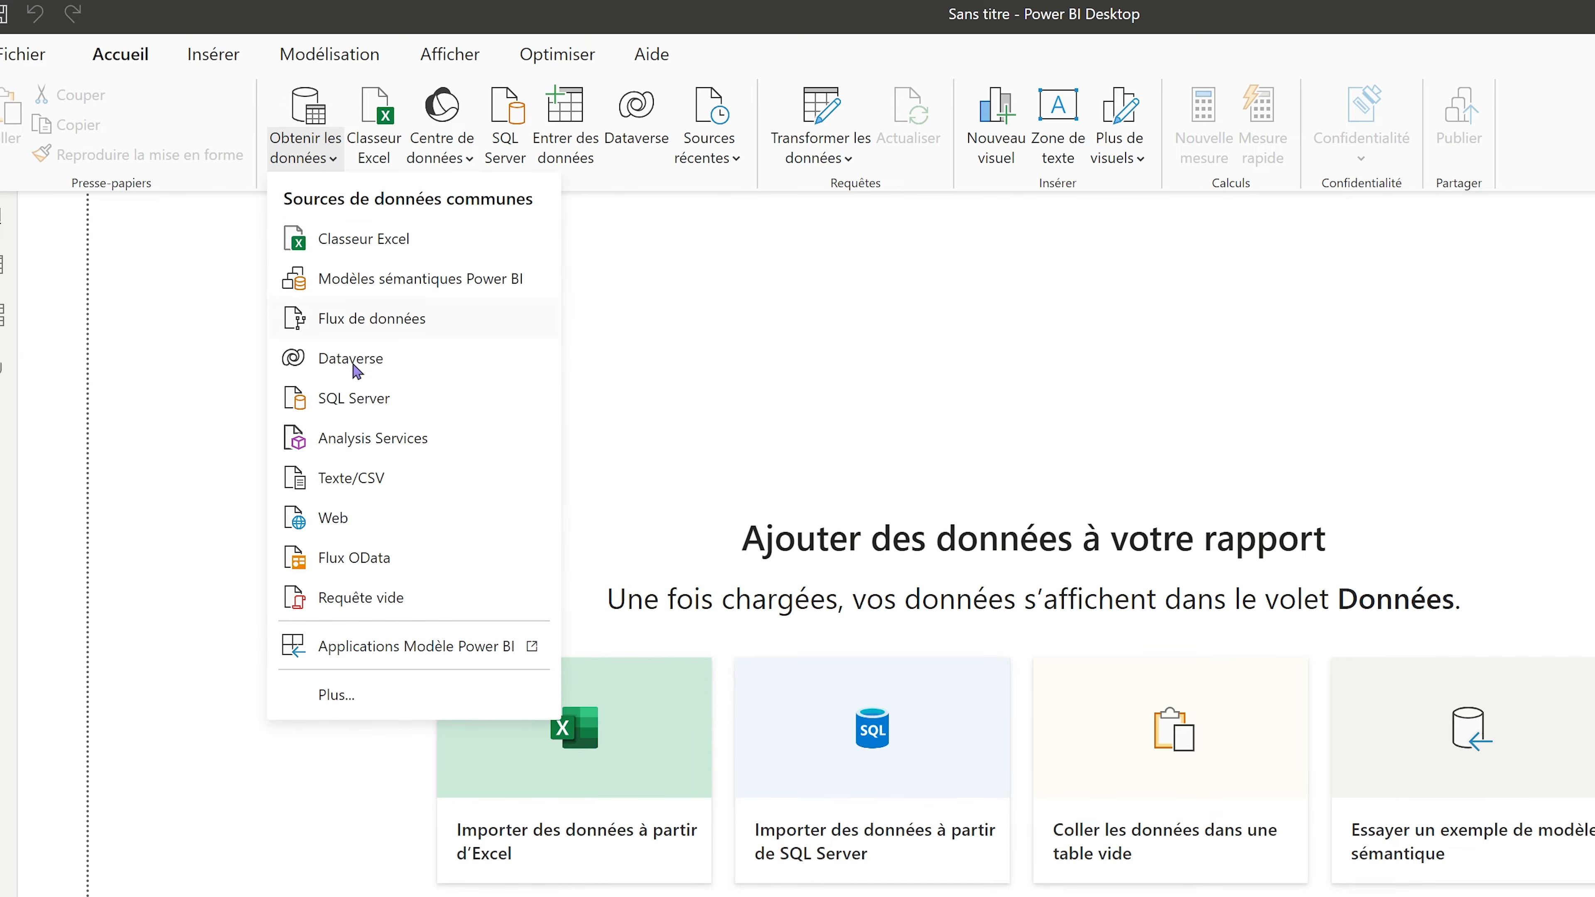
{"action": "left_click", "coordinate": [335, 696]}
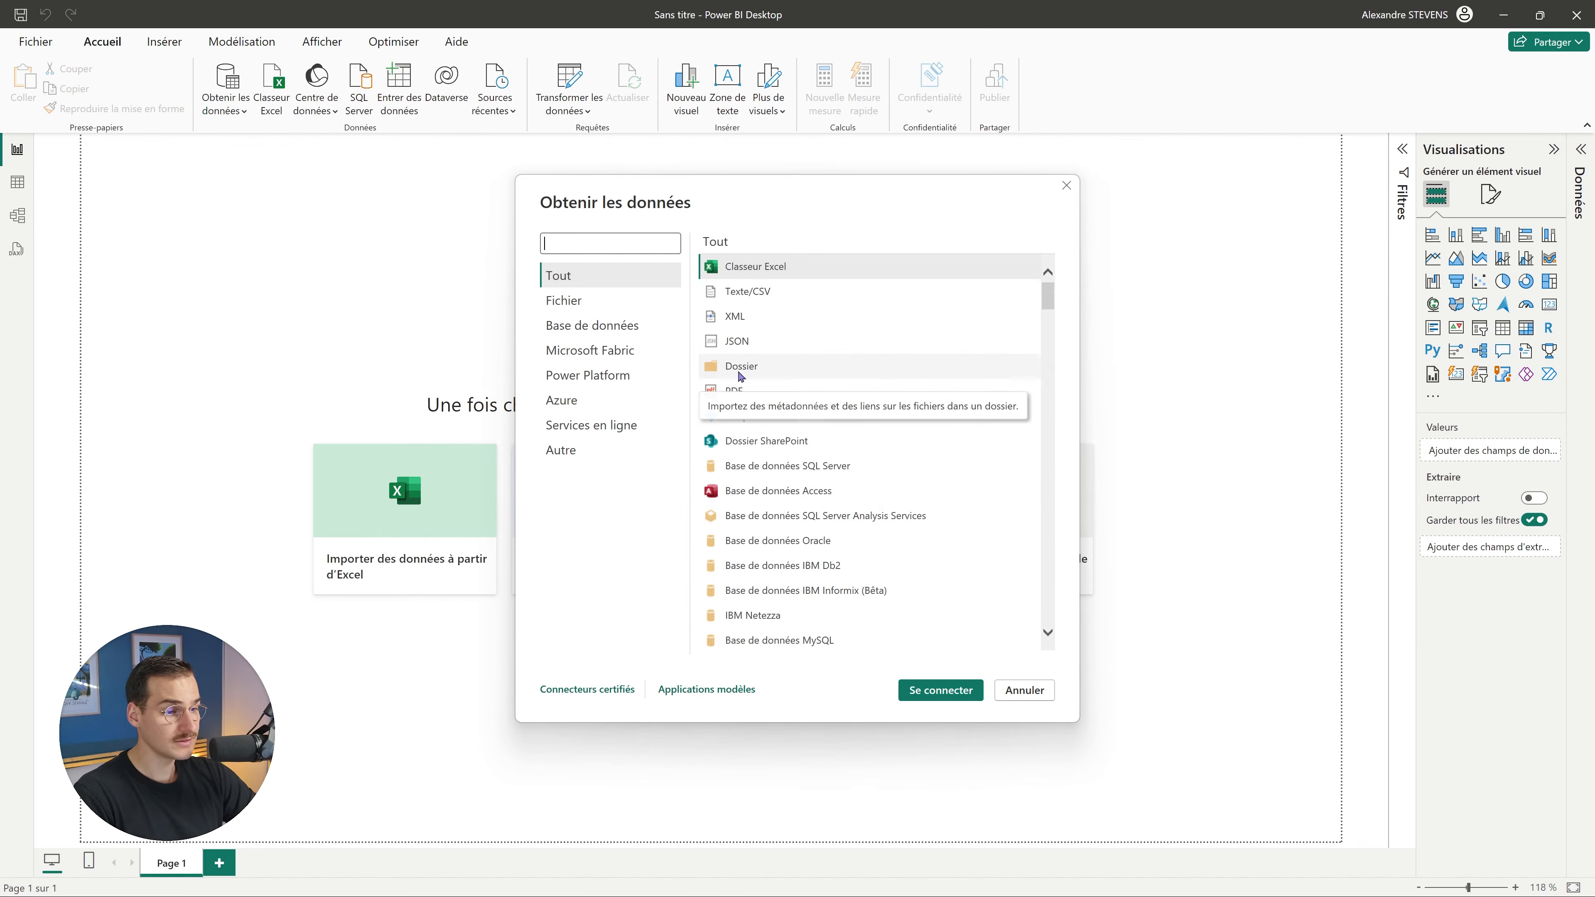
Connect a Dossier source to Téléchargements\bien_debuter_sur_pbi_2024 and preview its six files.
{"action": "left_click", "coordinate": [740, 373]}
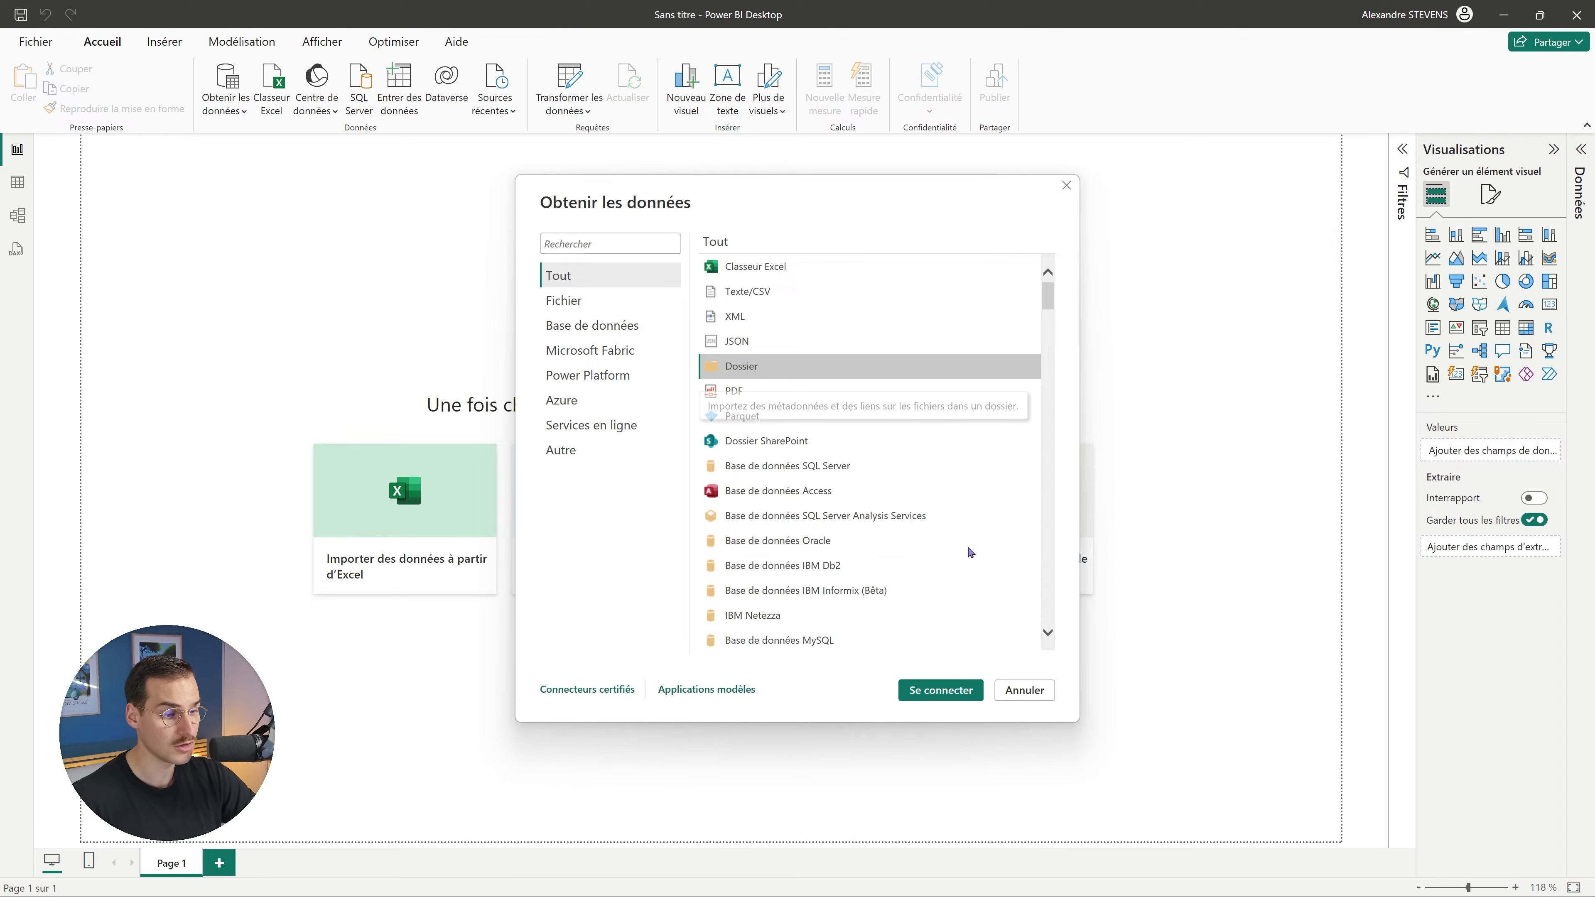
{"action": "left_click", "coordinate": [930, 707]}
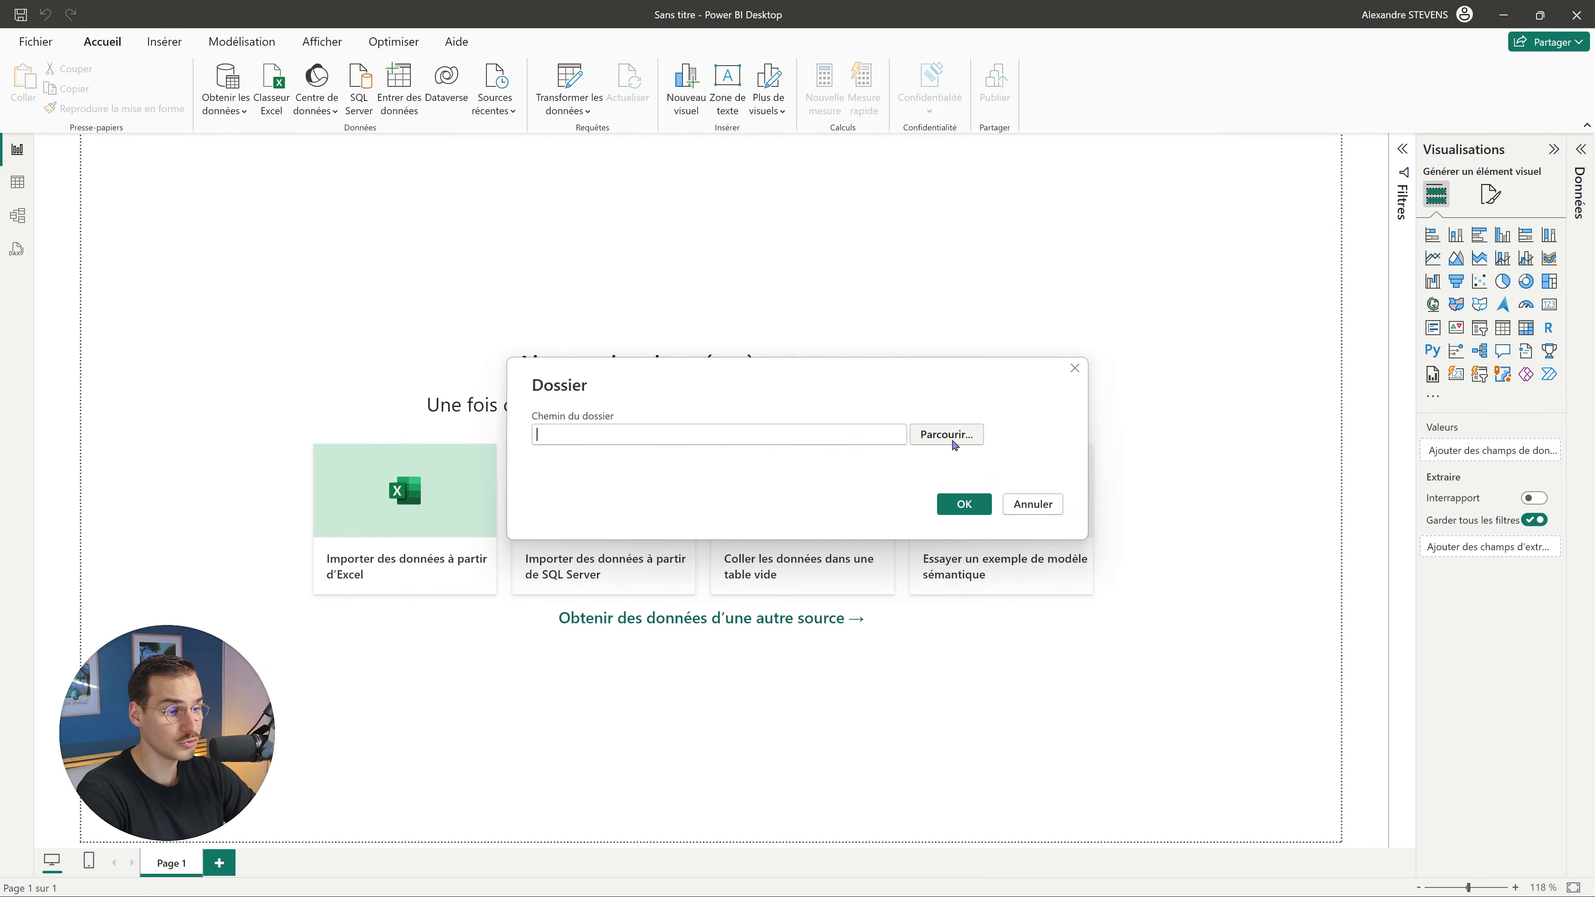
{"action": "left_click", "coordinate": [951, 440]}
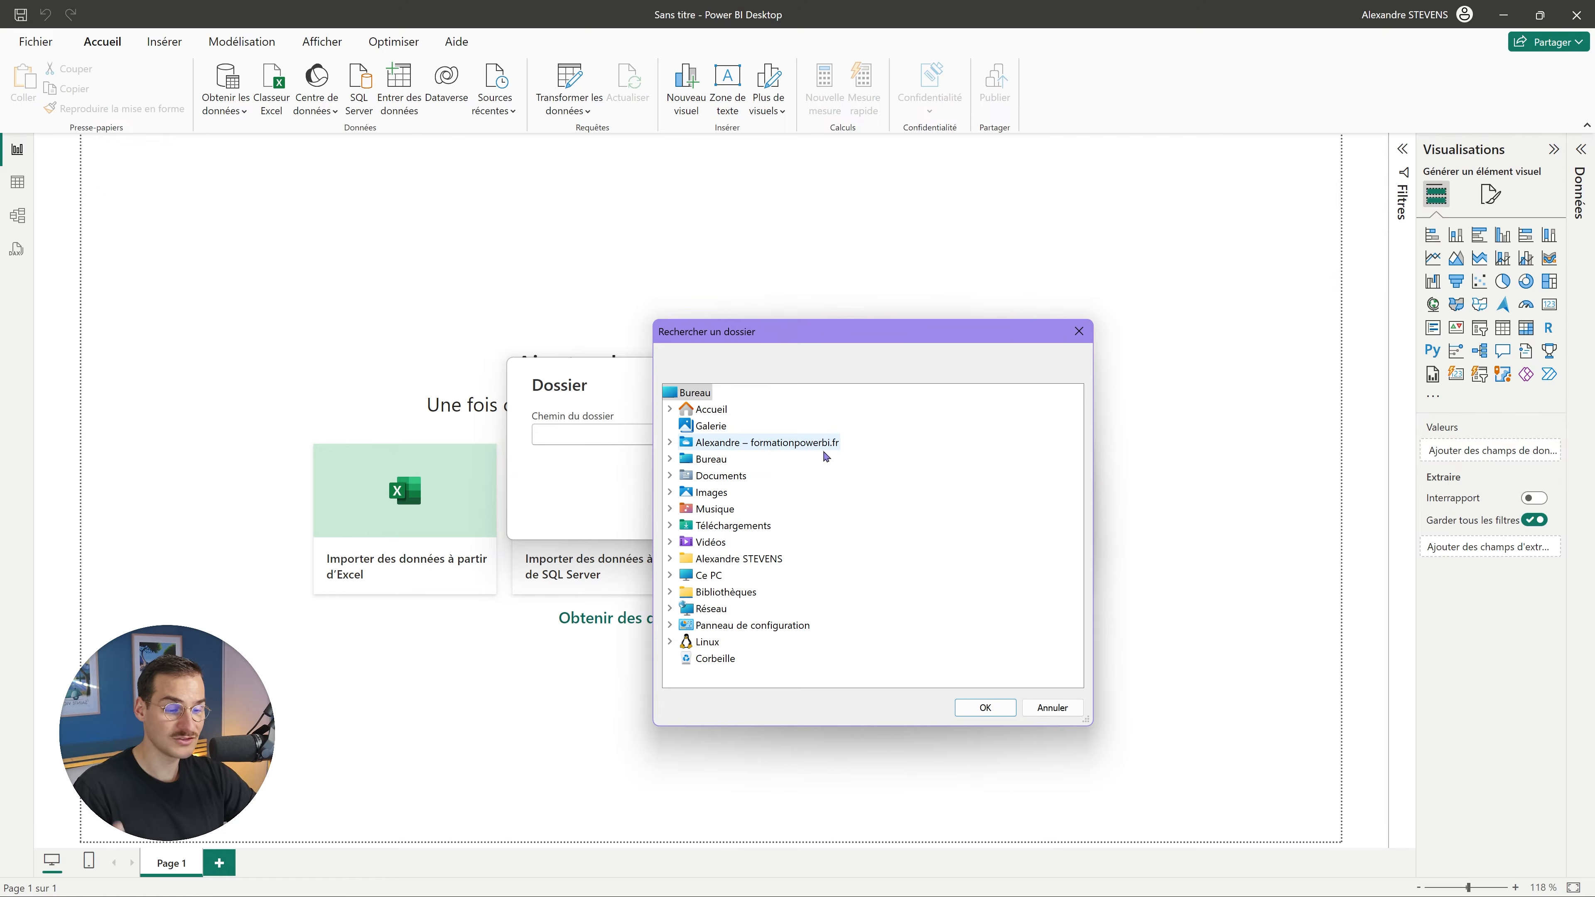
{"action": "left_click", "coordinate": [669, 558]}
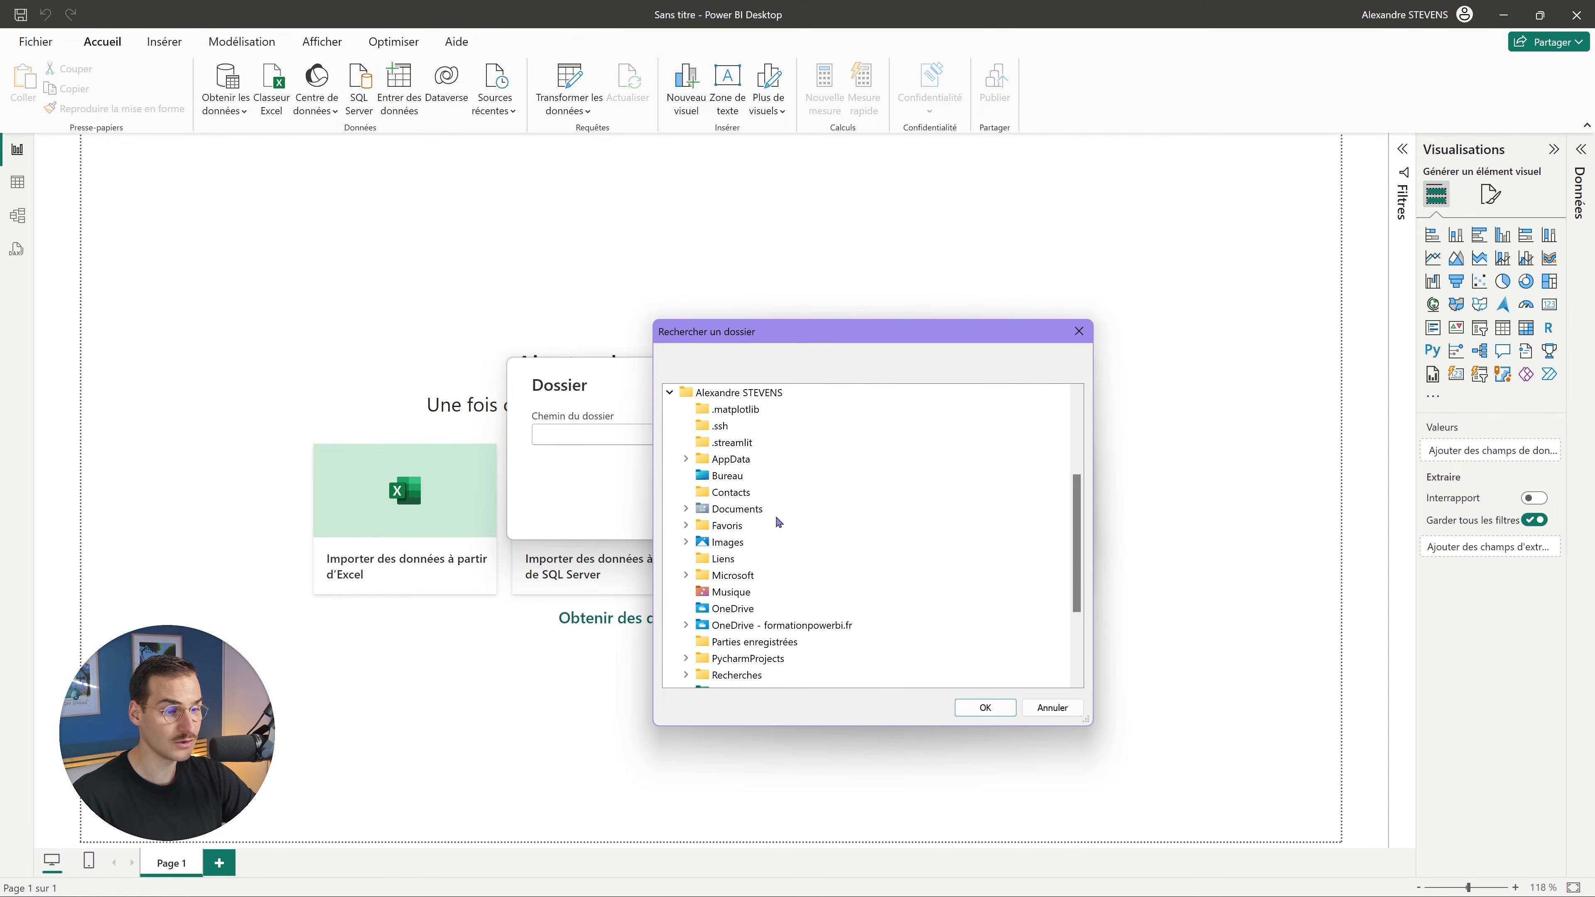
{"action": "scroll", "coordinate": [763, 608], "scroll_direction": "down", "scroll_amount": 1}
{"action": "left_click", "coordinate": [706, 644]}
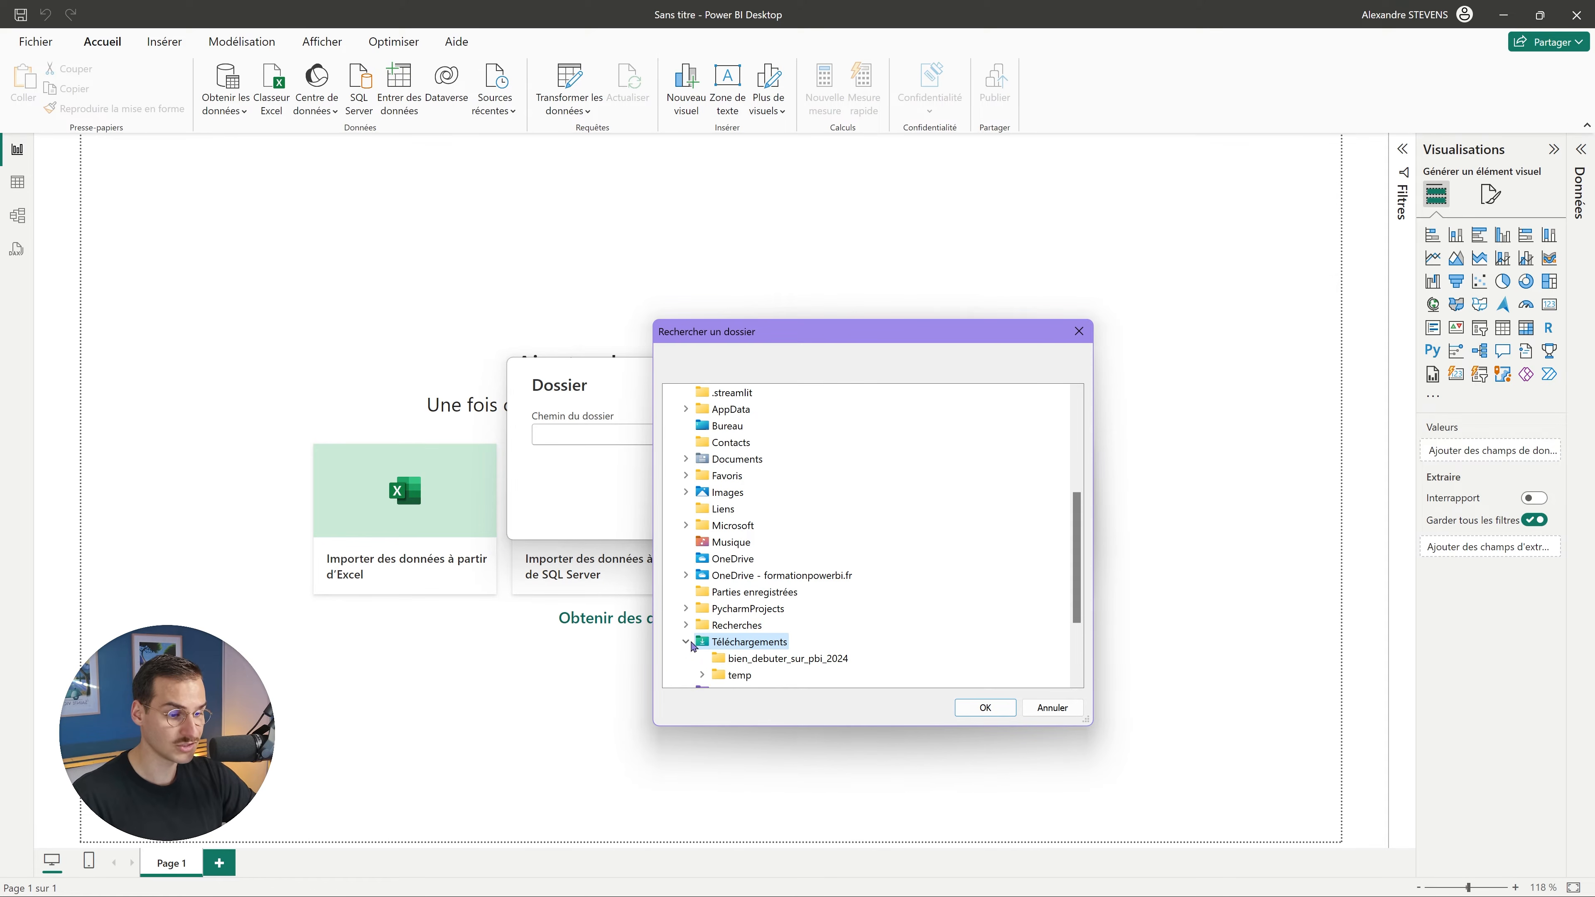
{"action": "scroll", "coordinate": [761, 621], "scroll_direction": "down", "scroll_amount": 2}
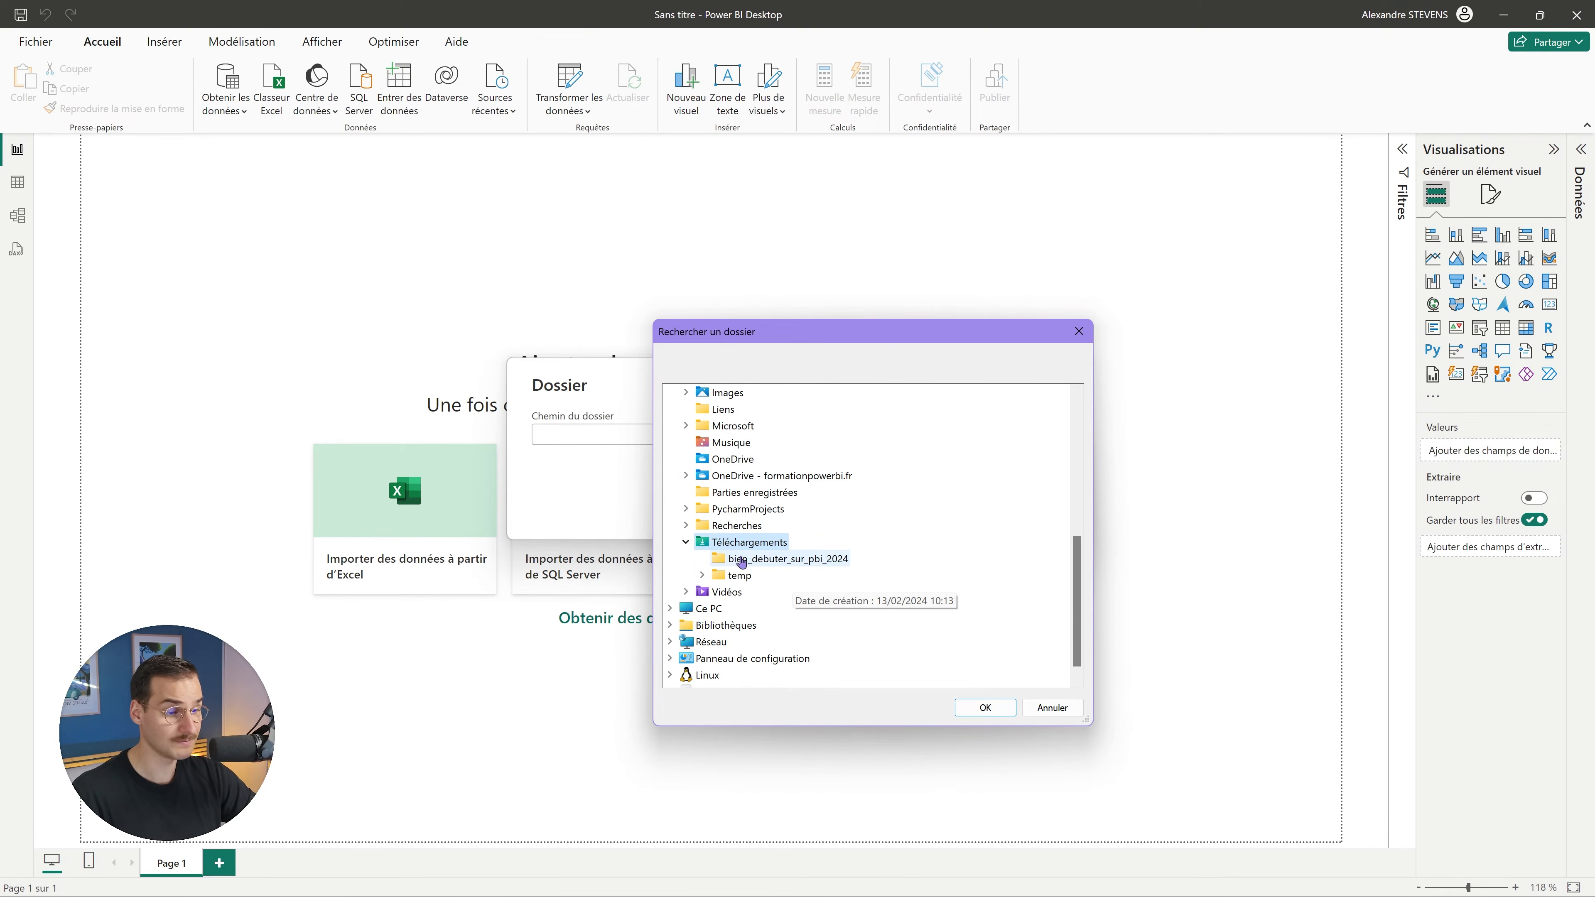
{"action": "left_click", "coordinate": [786, 563]}
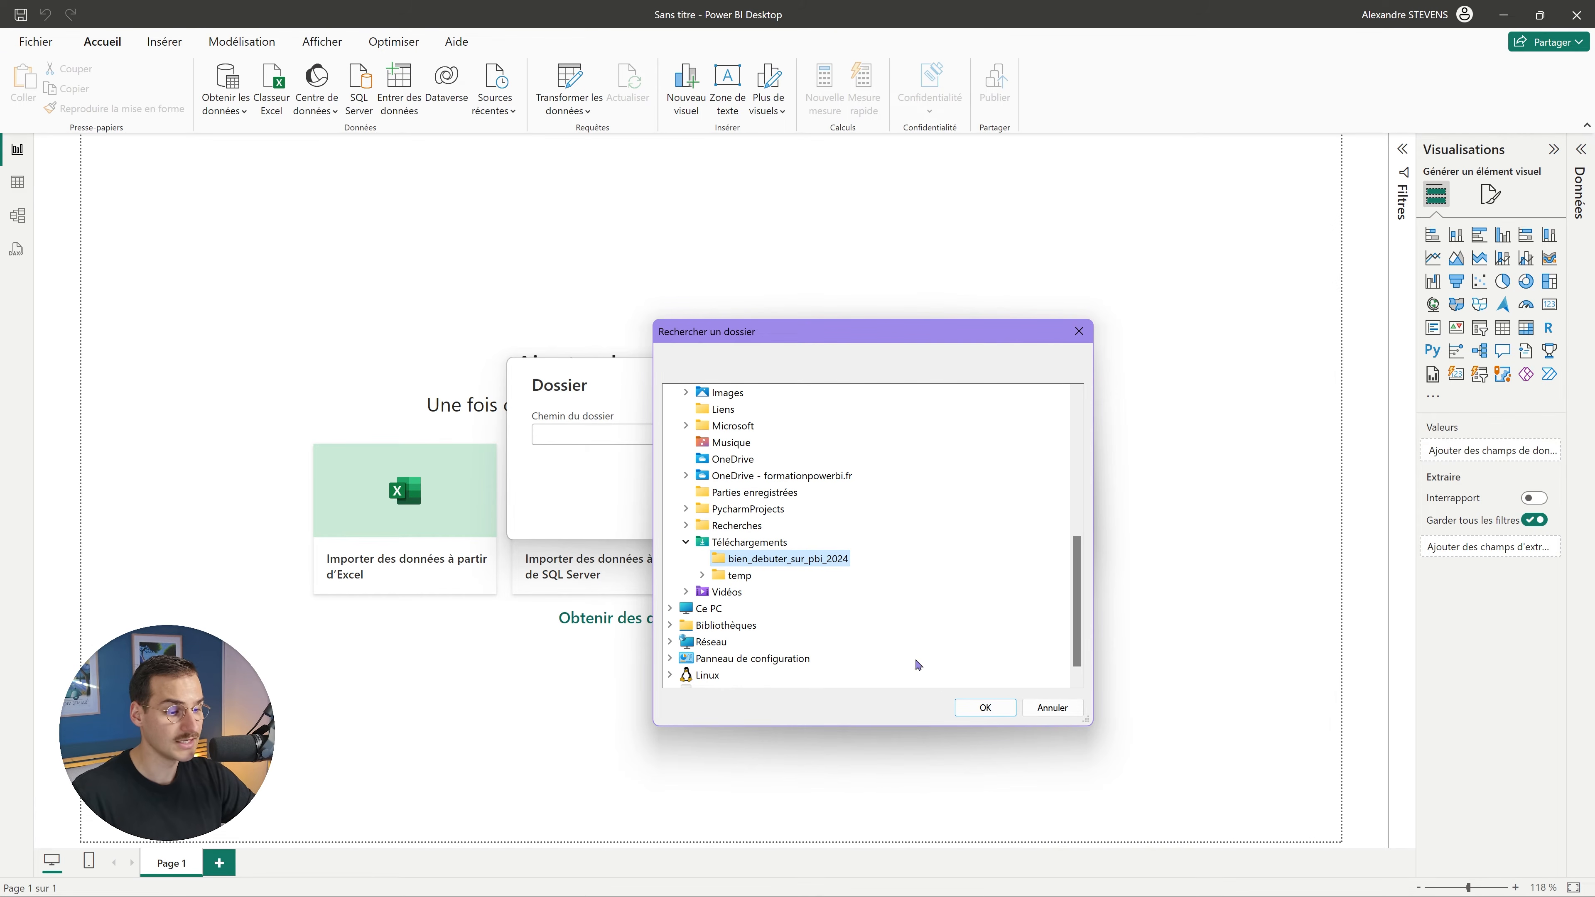
{"action": "left_click", "coordinate": [984, 707]}
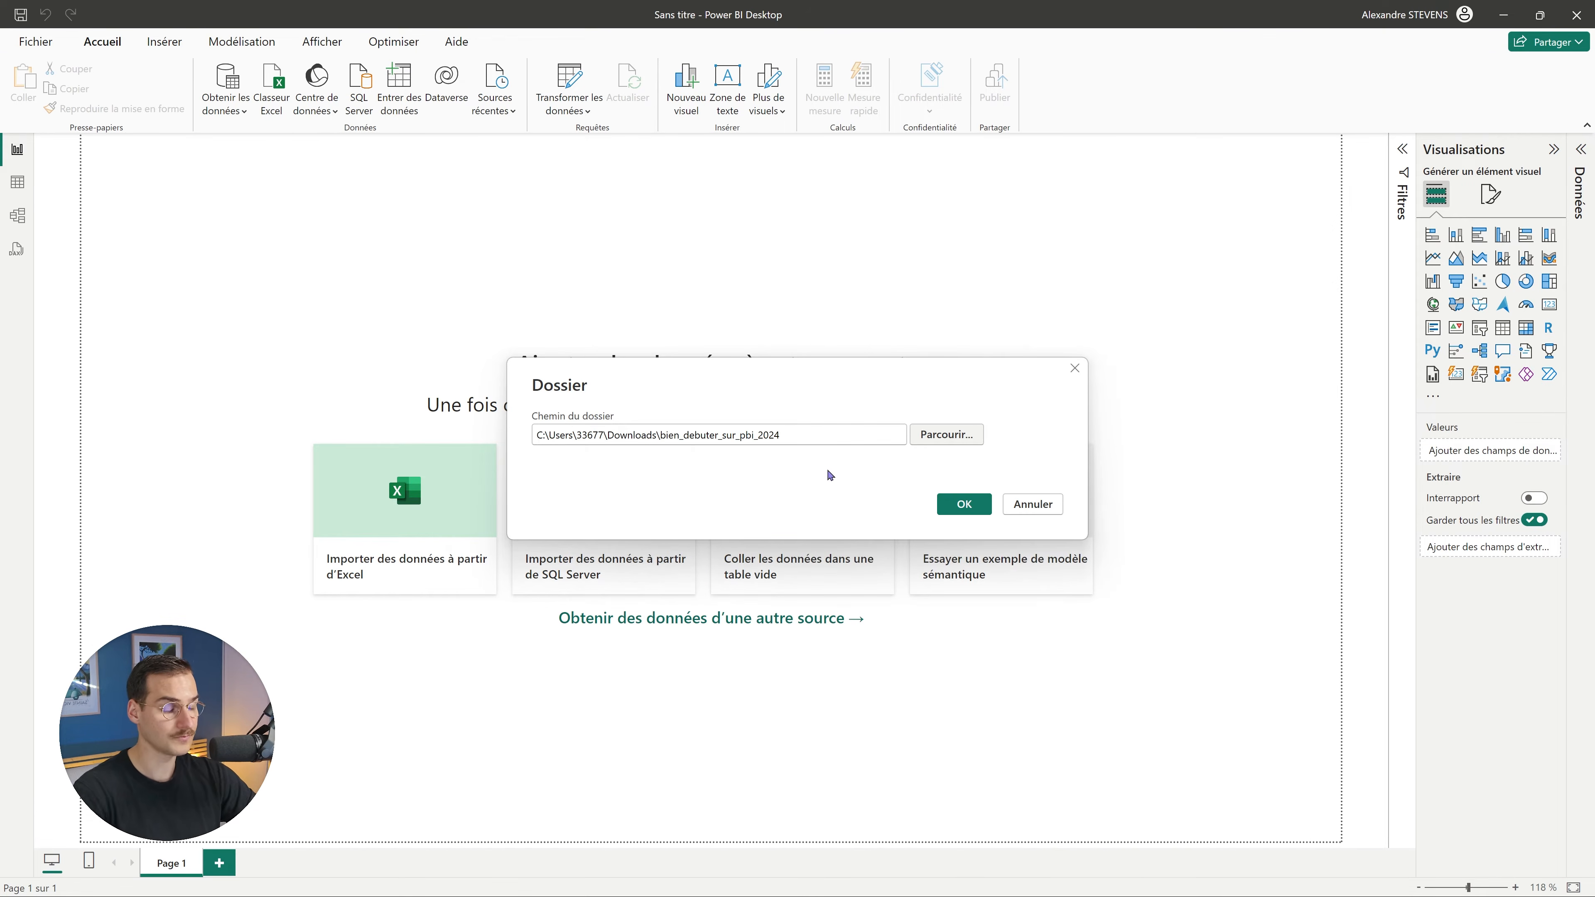
{"action": "left_click", "coordinate": [965, 507]}
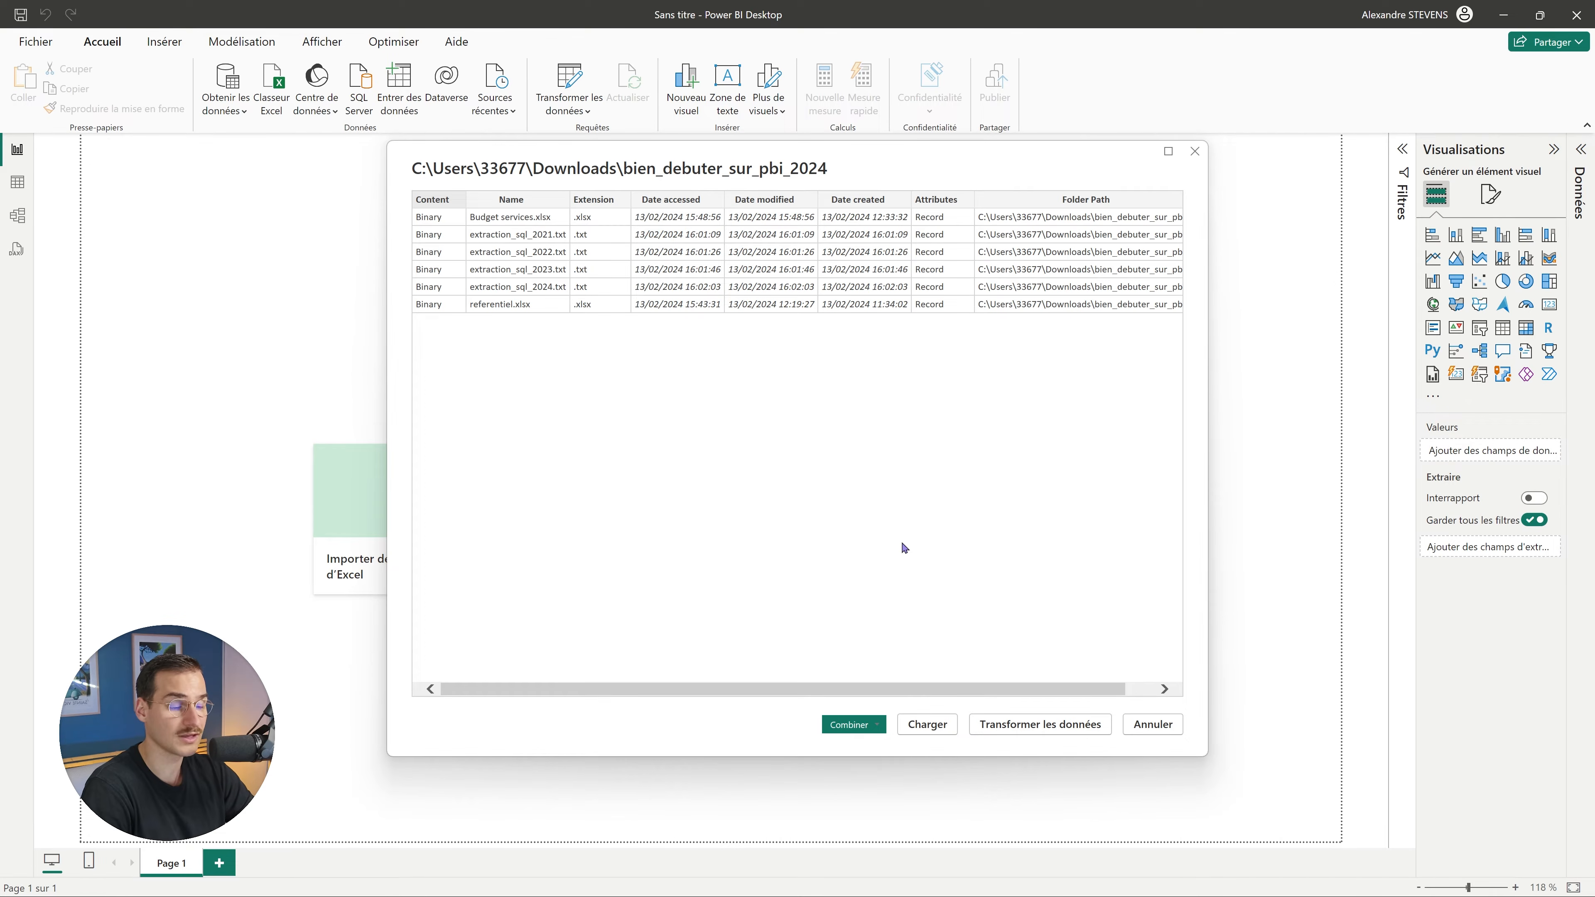
Load the six-file folder listing into Power Query Editor with Transformer les données.
{"action": "left_click", "coordinate": [1005, 727]}
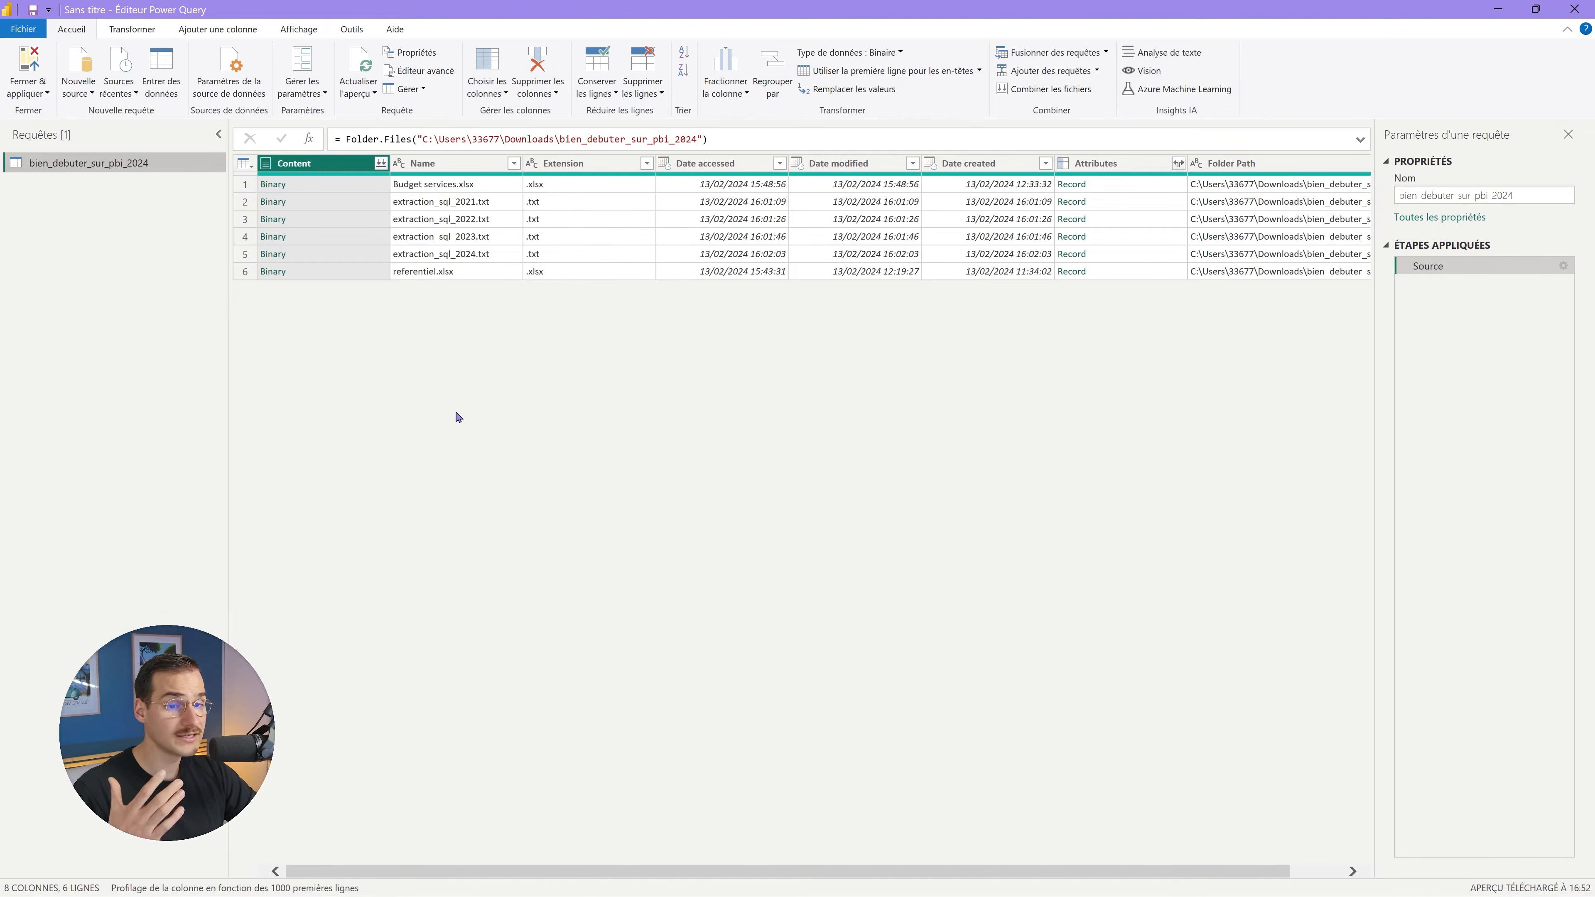
Rename the folder query to reel_comptable, correcting the initial 'reel_comtable' typo.
{"action": "right_click", "coordinate": [108, 172]}
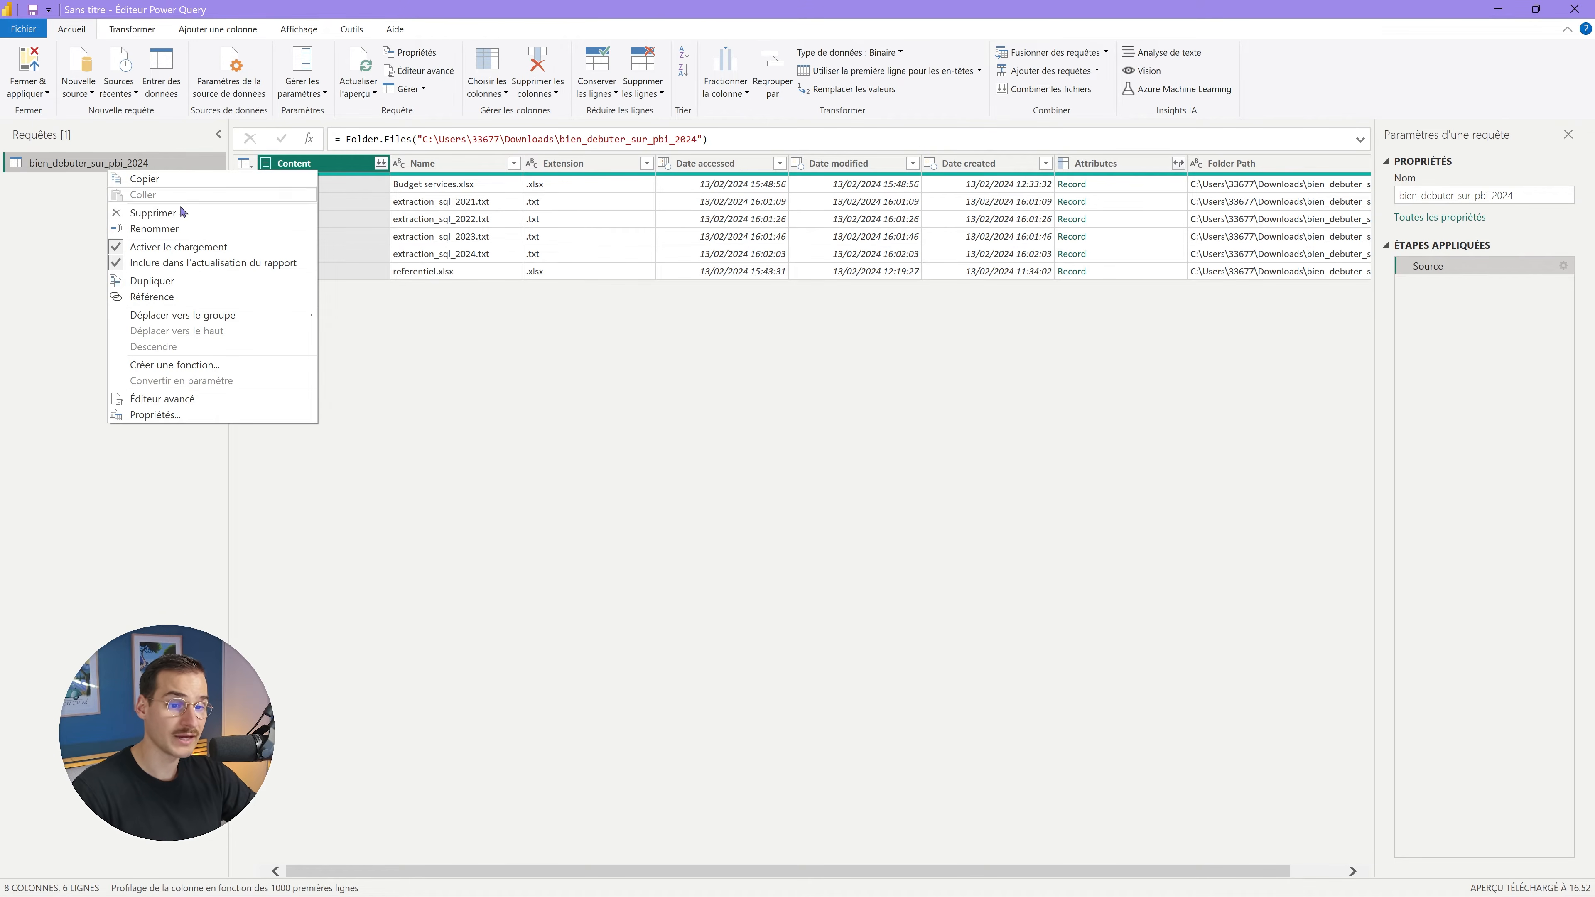
{"action": "left_click", "coordinate": [148, 228]}
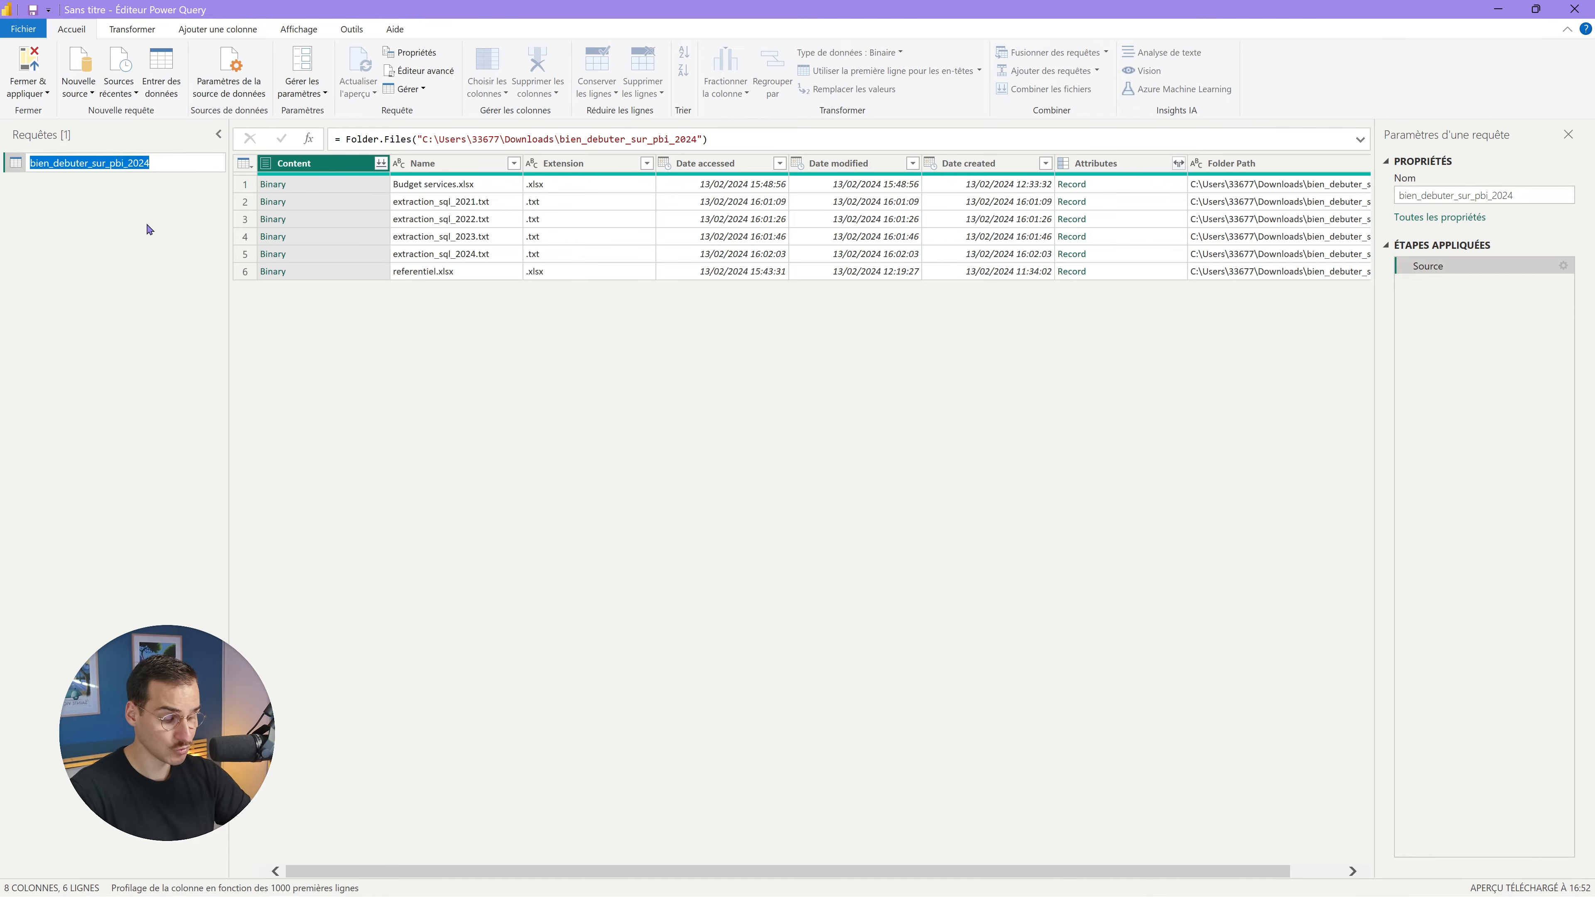
{"action": "key", "text": "BackSpace"}
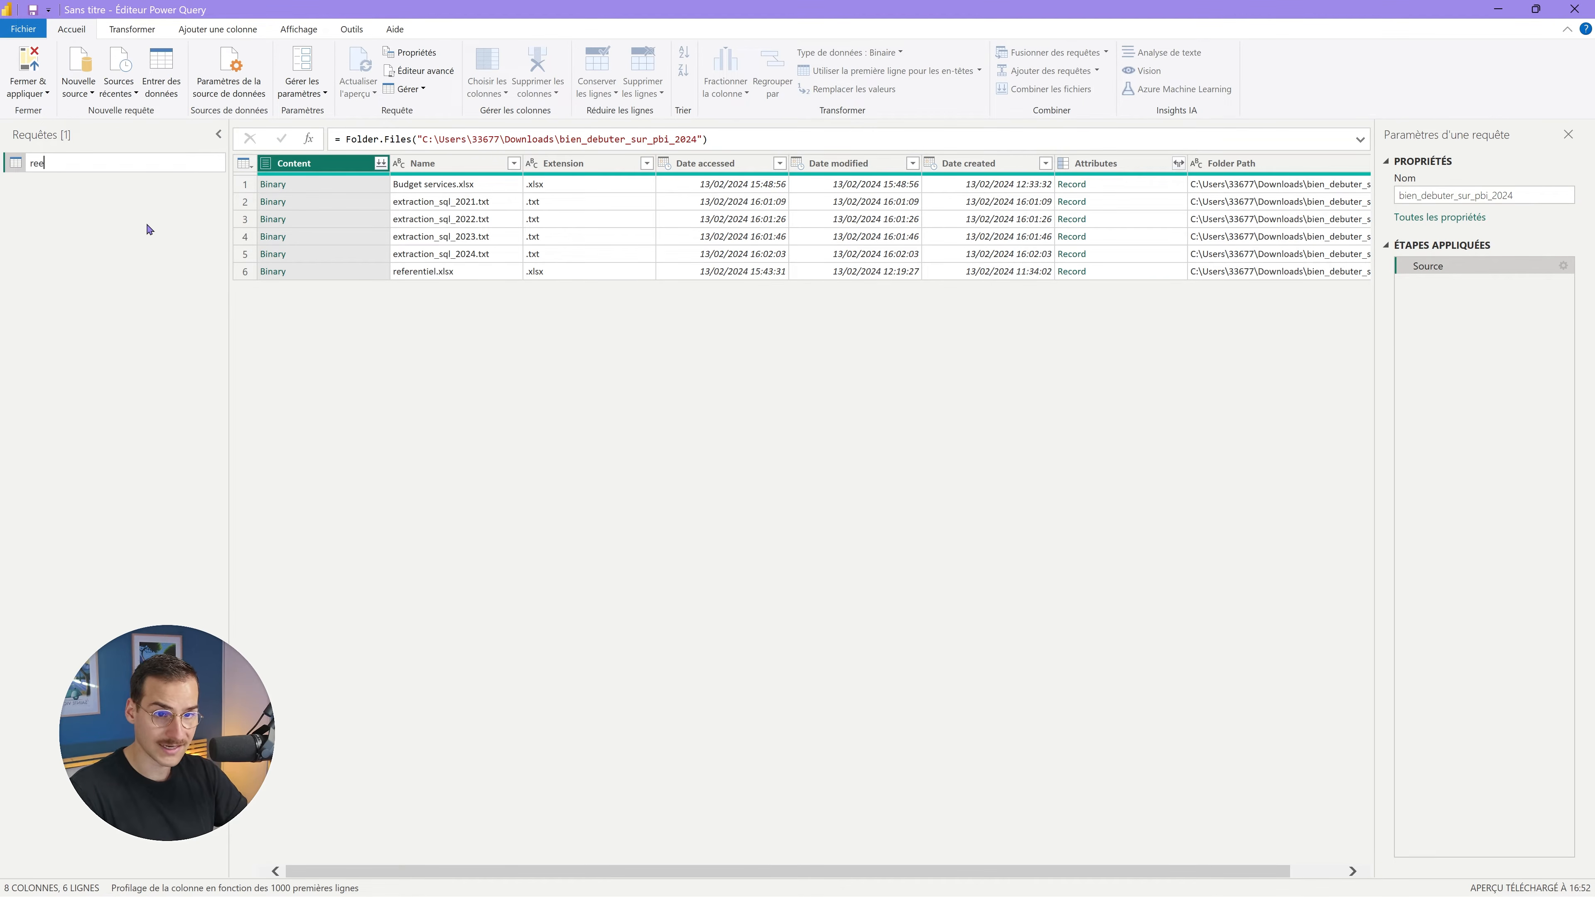
{"action": "type", "text": "reel_comtable"}
{"action": "key", "text": "Return"}
{"action": "right_click", "coordinate": [63, 163]}
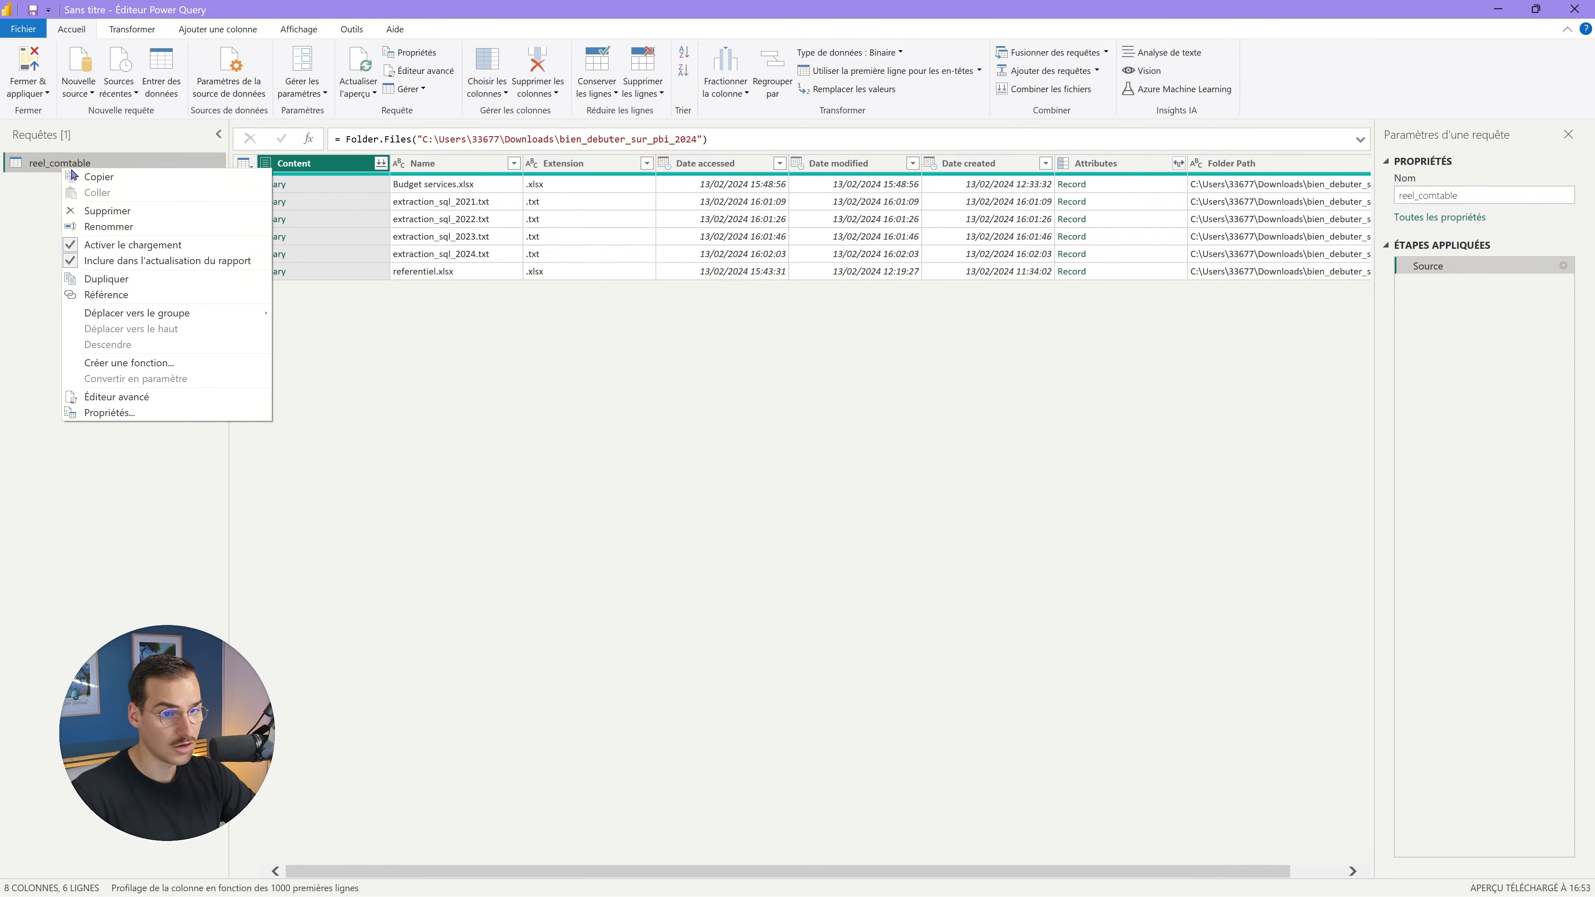
{"action": "left_click", "coordinate": [117, 224]}
{"action": "left_click", "coordinate": [71, 166]}
{"action": "type", "text": "p"}
{"action": "key", "text": "Return"}
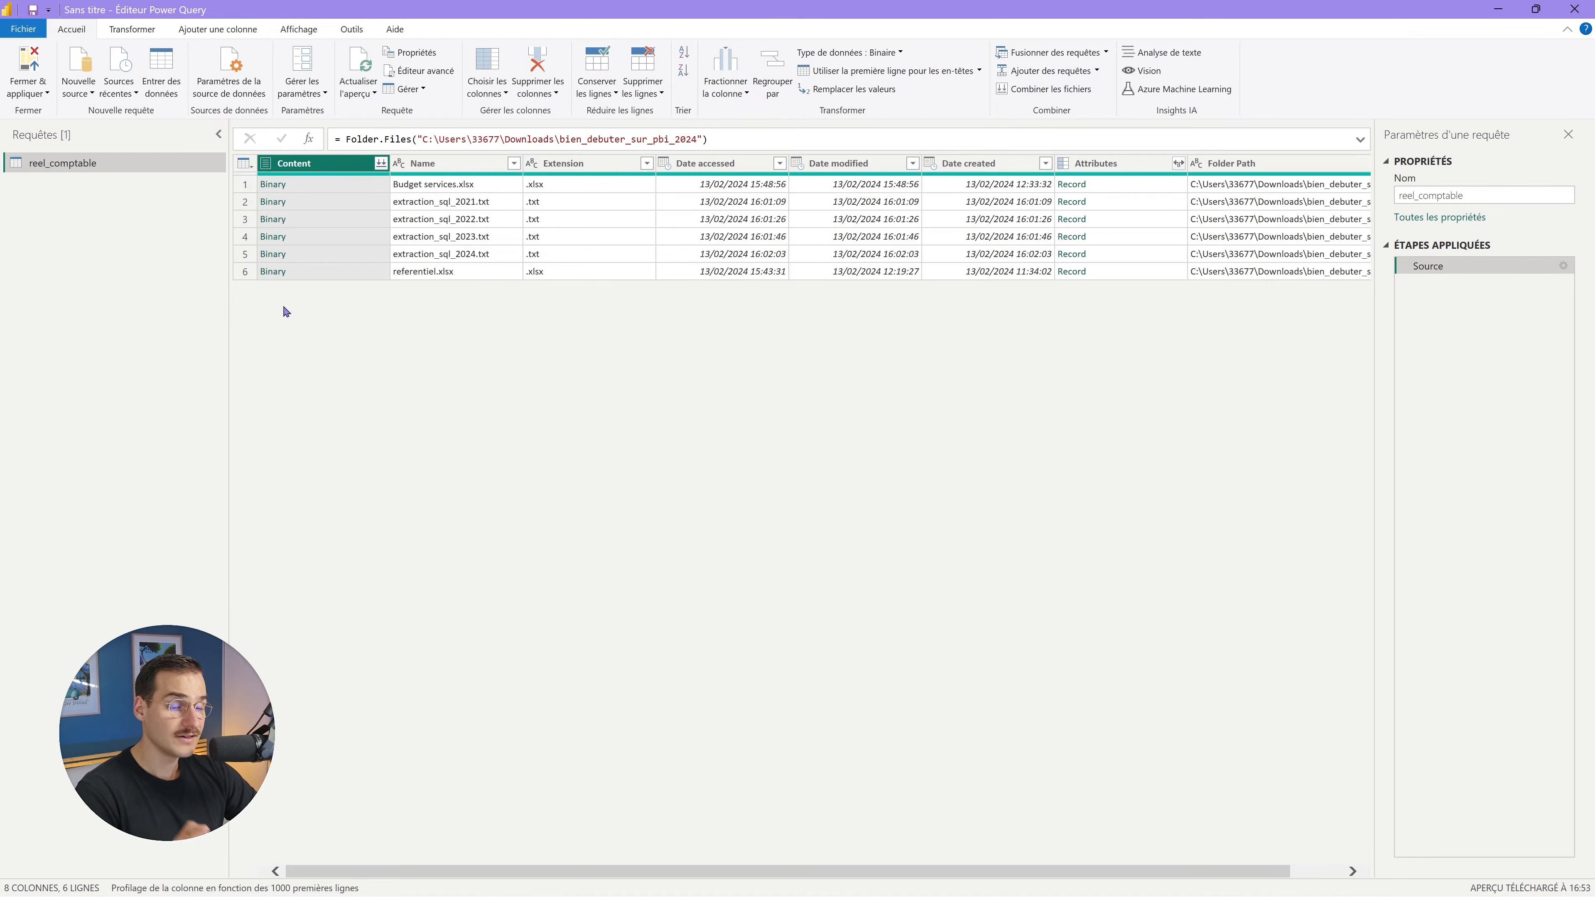
Filter Name to rows containing 'extraction', keeping the four extraction_sql .txt files.
{"action": "left_click", "coordinate": [465, 170]}
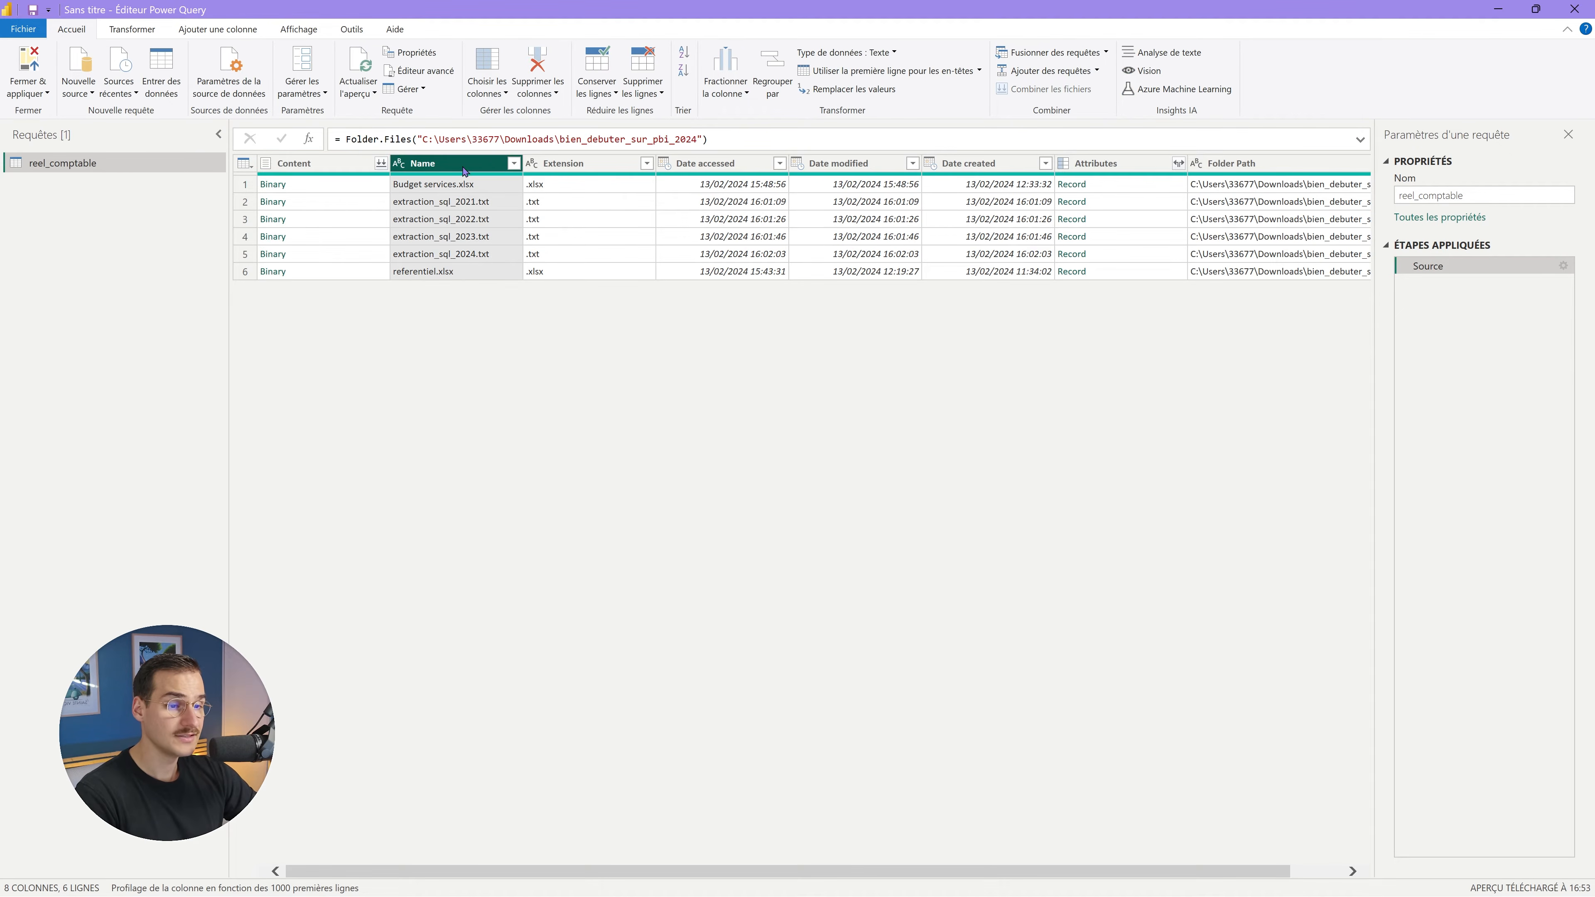
{"action": "left_click", "coordinate": [514, 164]}
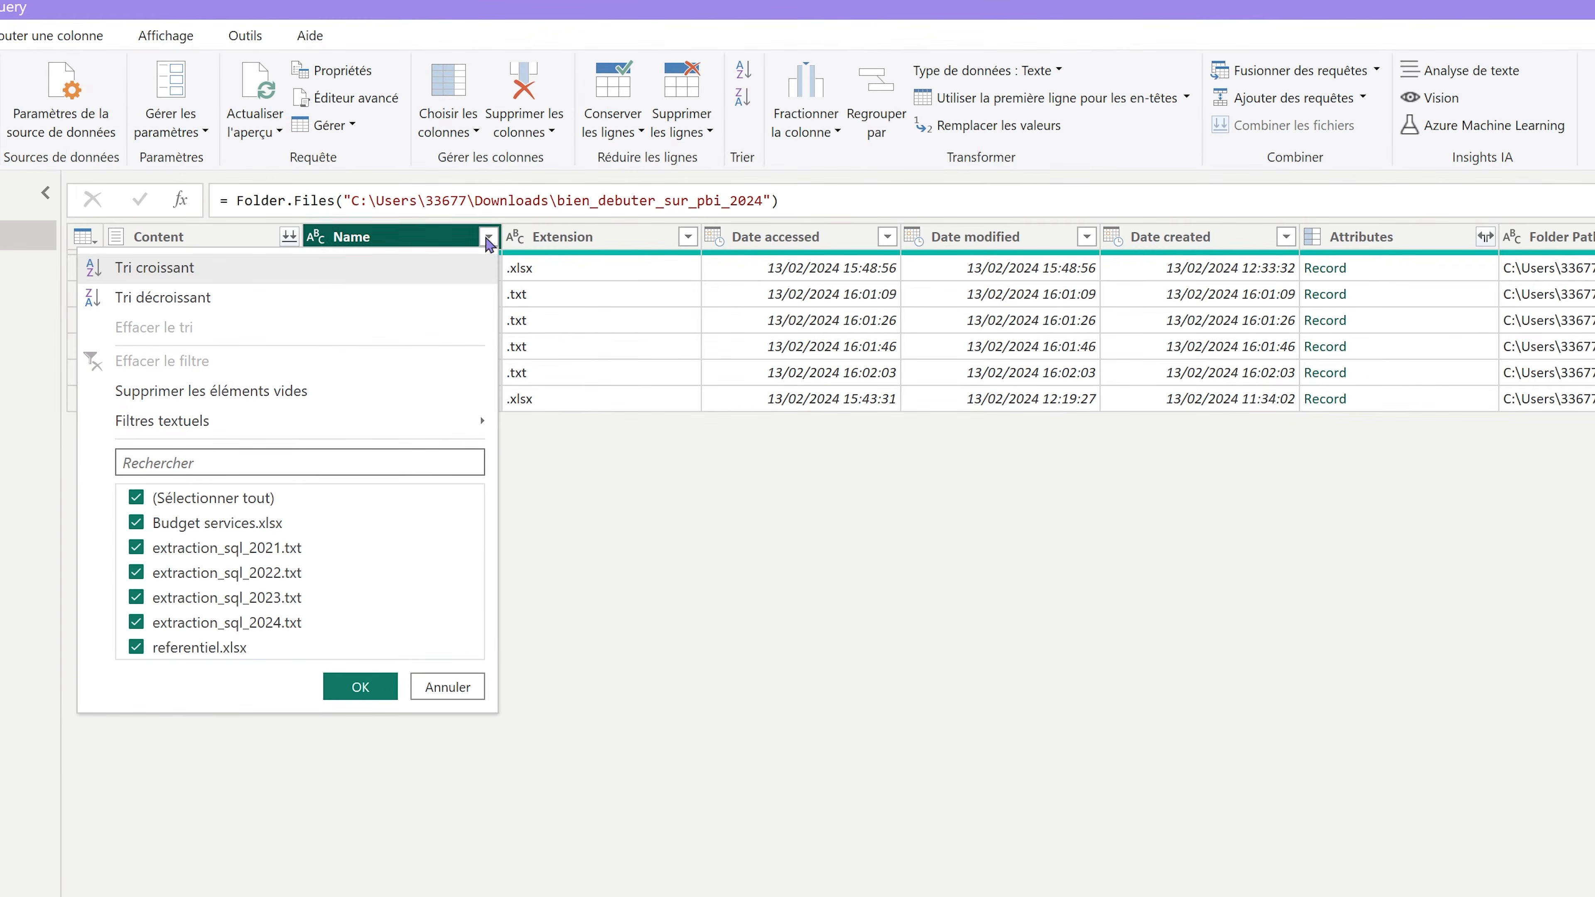
{"action": "mouse_move", "coordinate": [384, 293]}
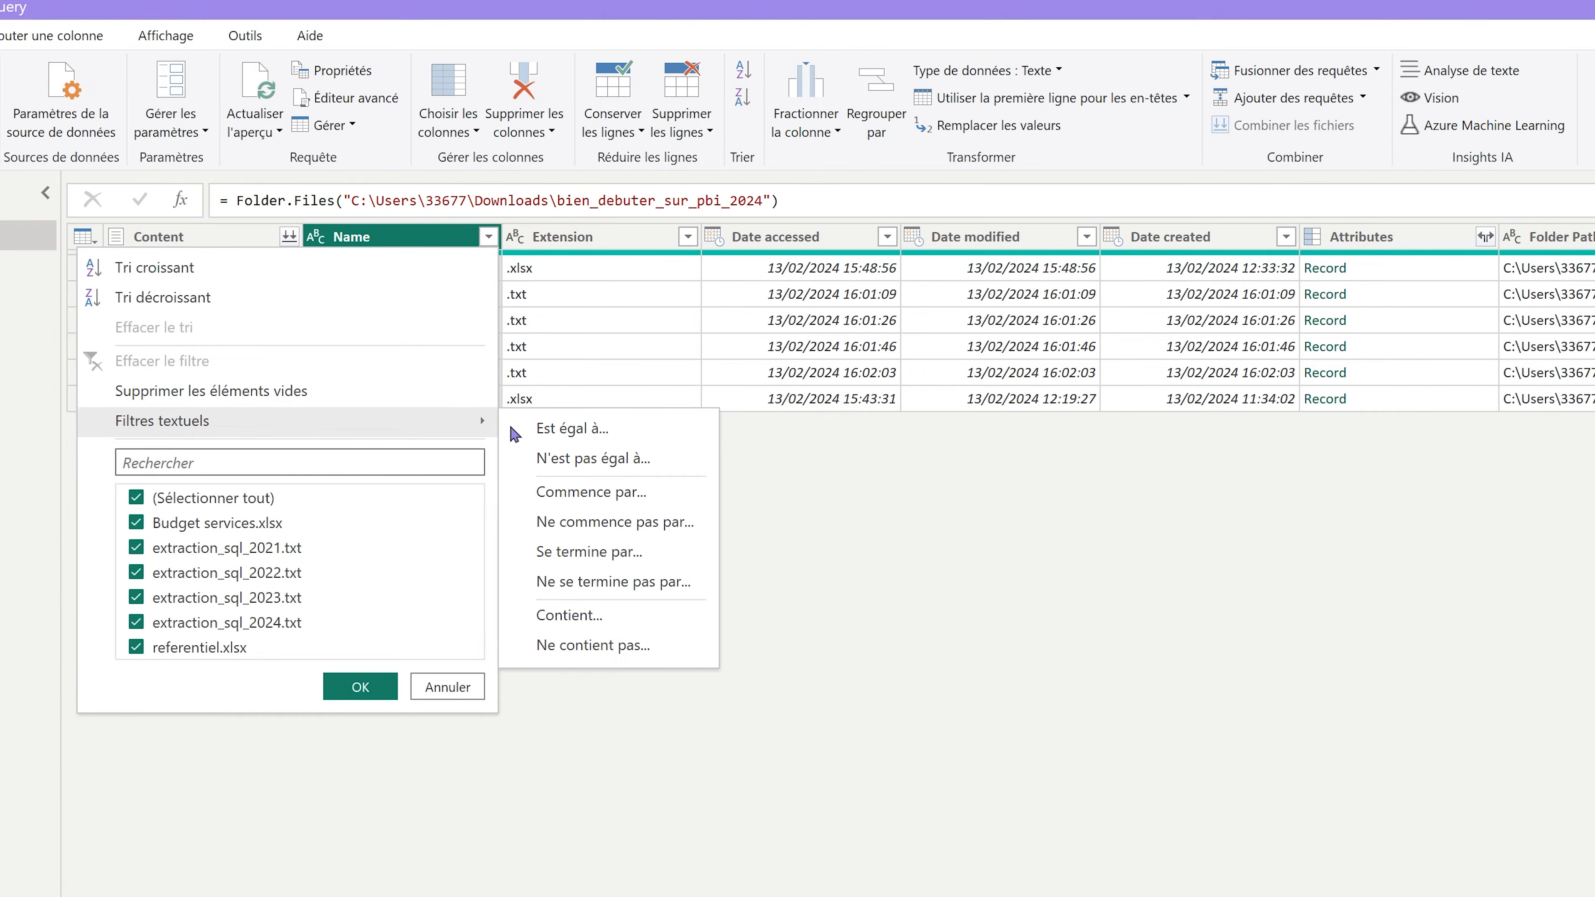
{"action": "left_click", "coordinate": [606, 621]}
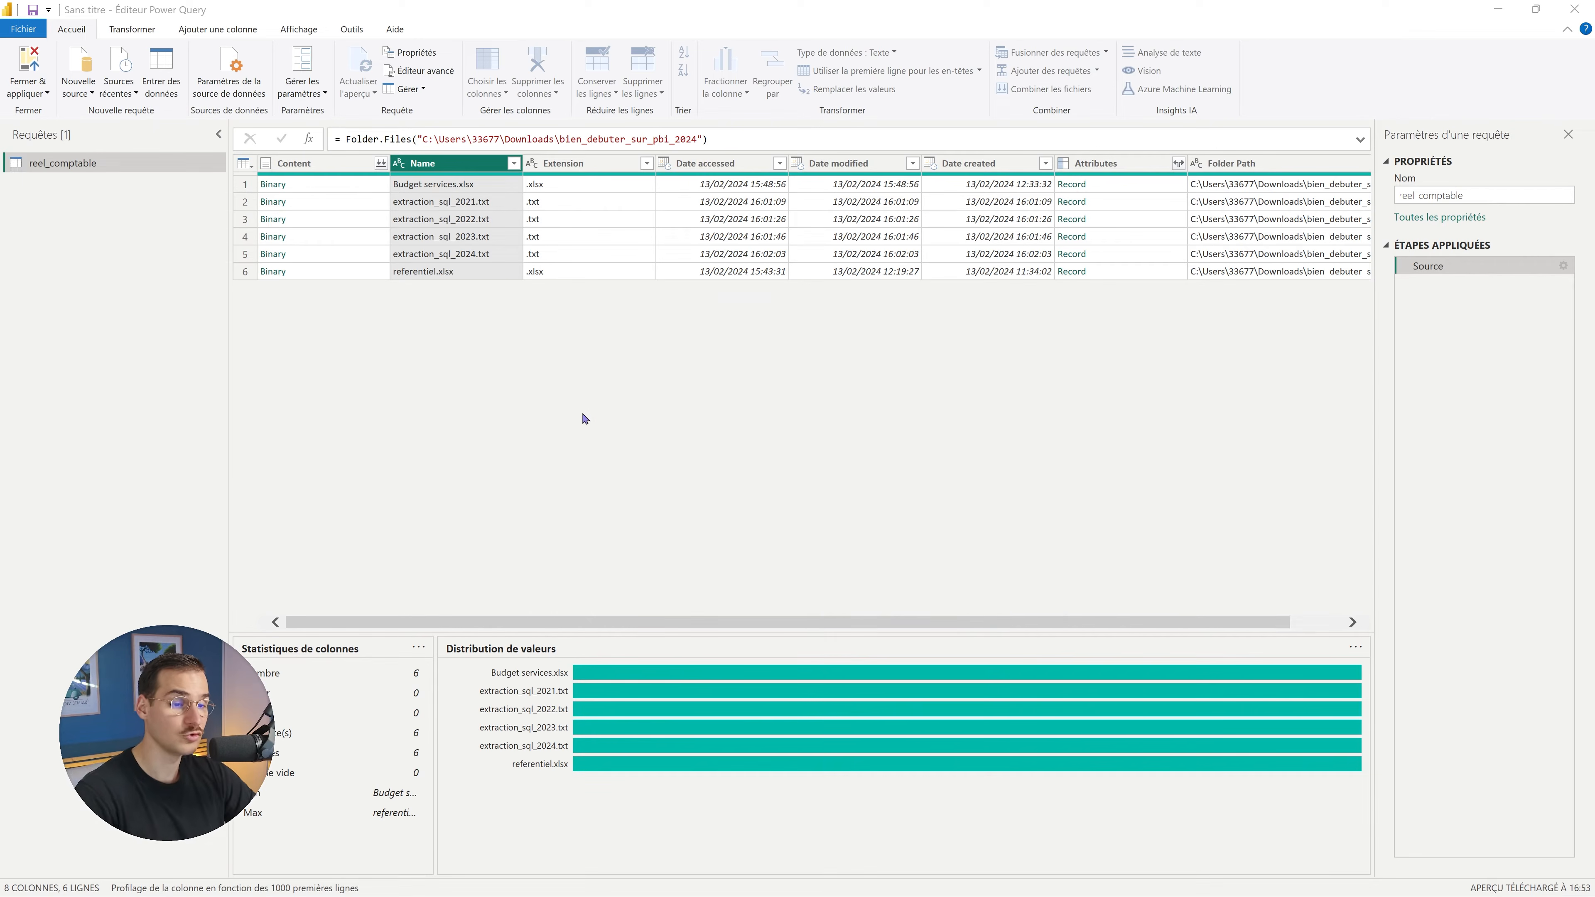
{"action": "left_click", "coordinate": [722, 453]}
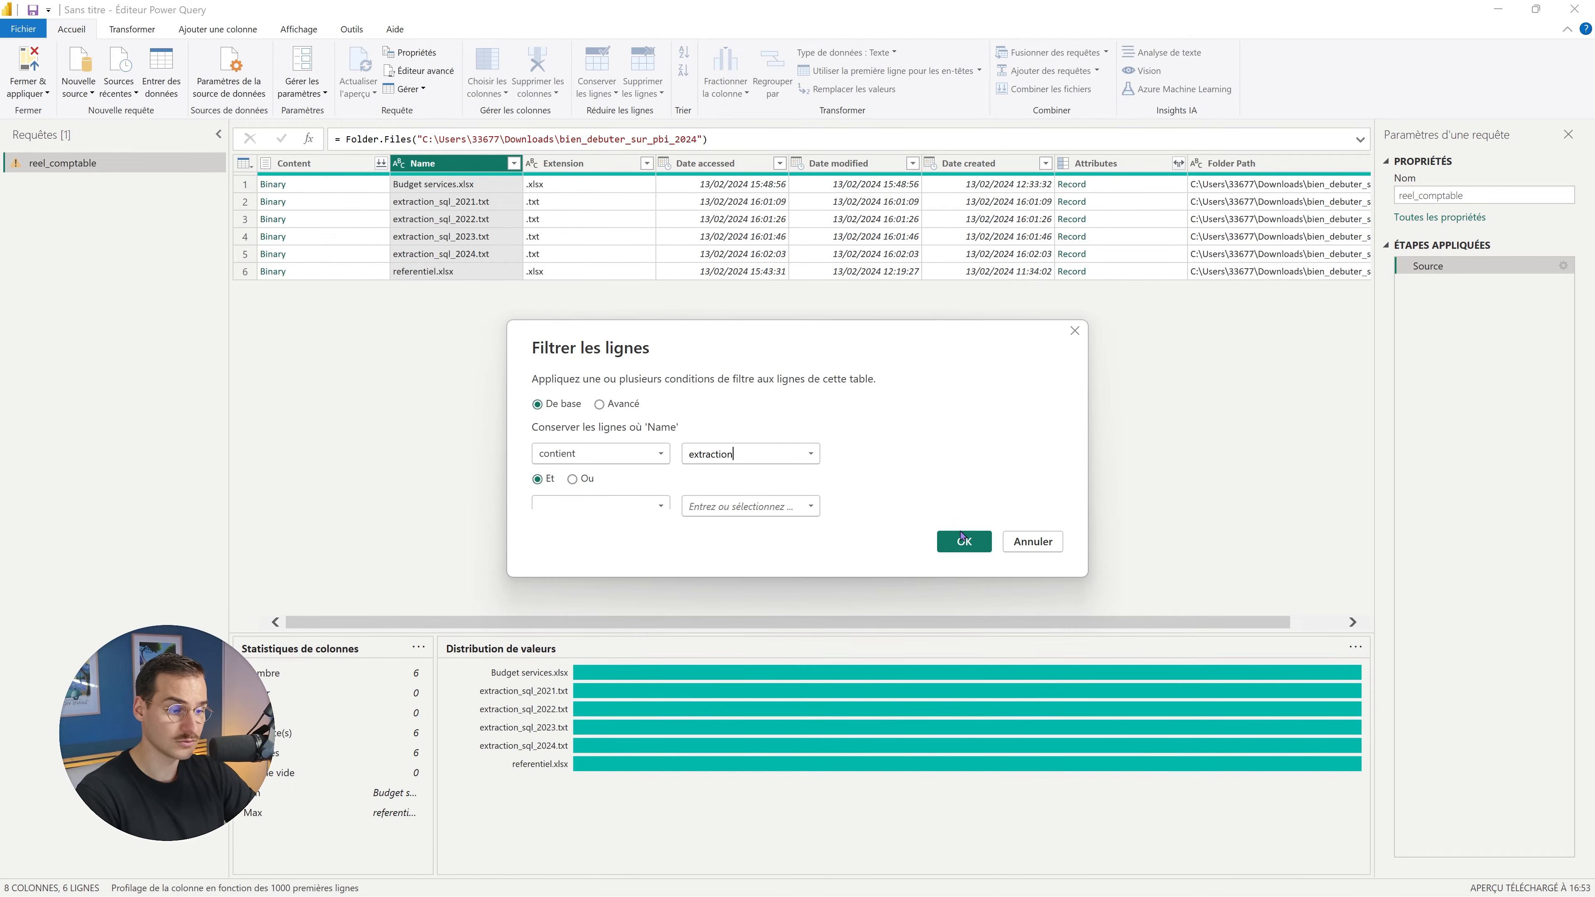
{"action": "left_click", "coordinate": [965, 543]}
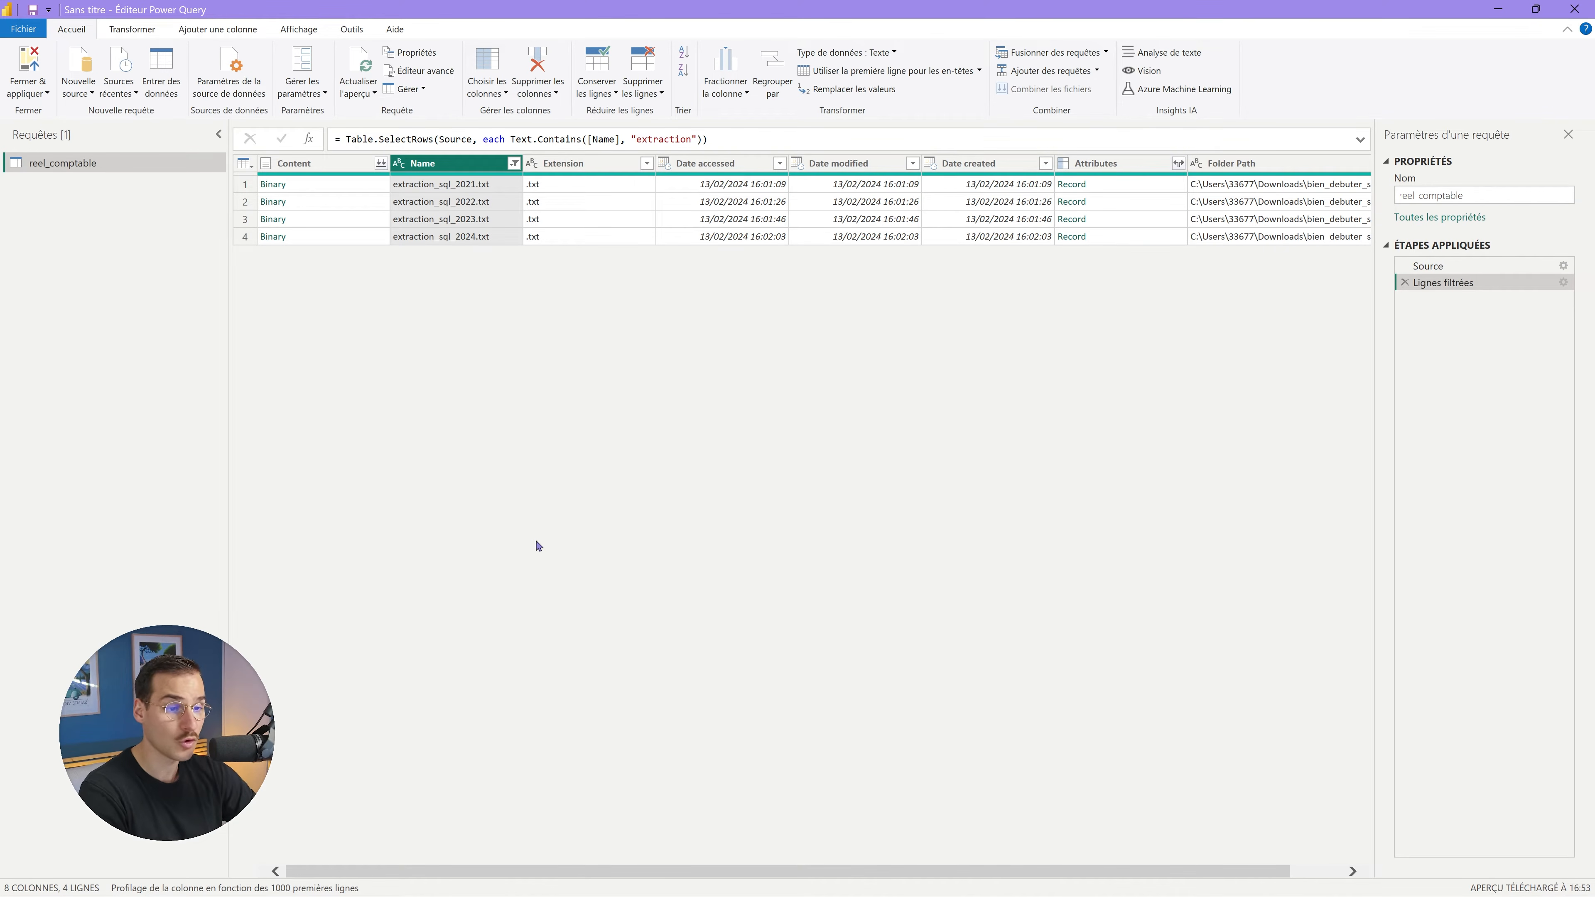
{"action": "left_click", "coordinate": [645, 164]}
Review the remaining file extensions, then combine the Content column's extraction files.
{"action": "left_click", "coordinate": [645, 164]}
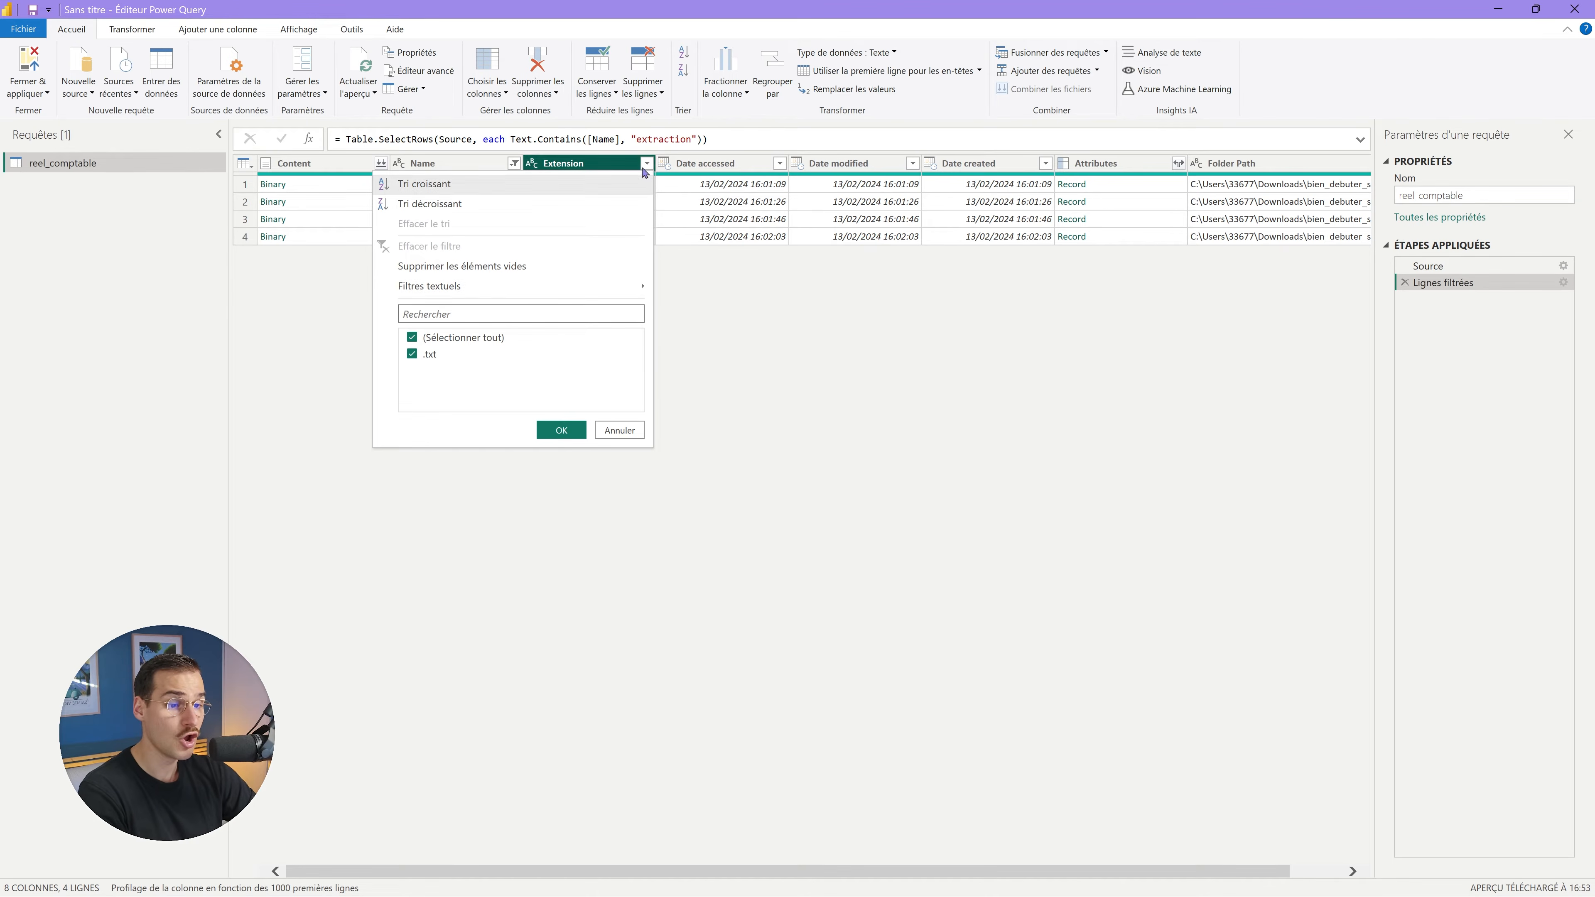
{"action": "left_click", "coordinate": [742, 362]}
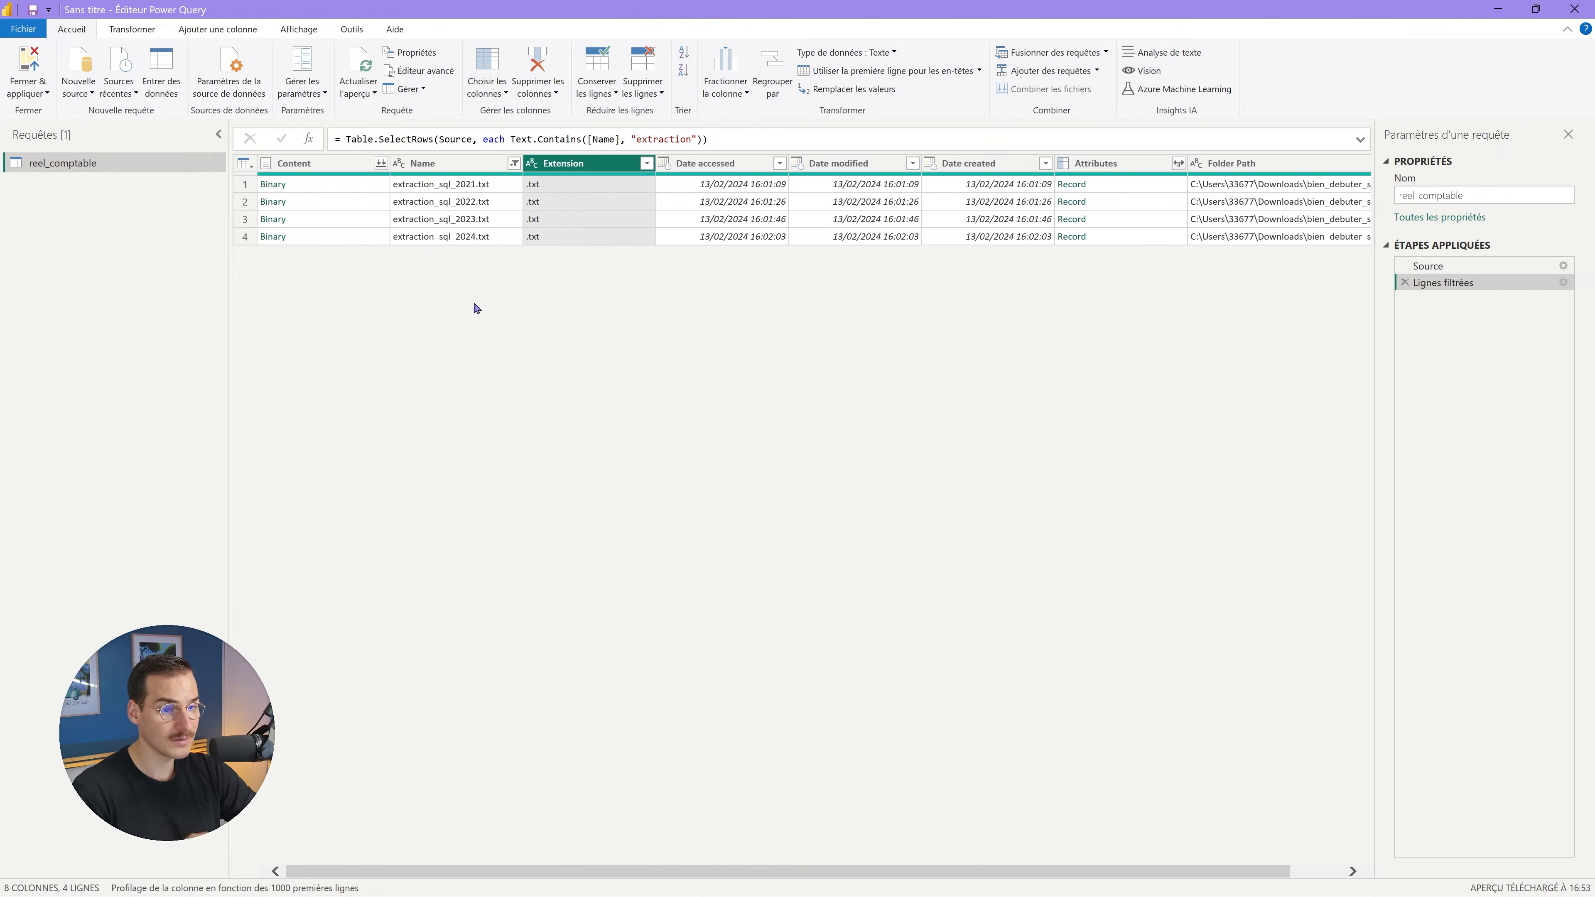
{"action": "left_click", "coordinate": [381, 164]}
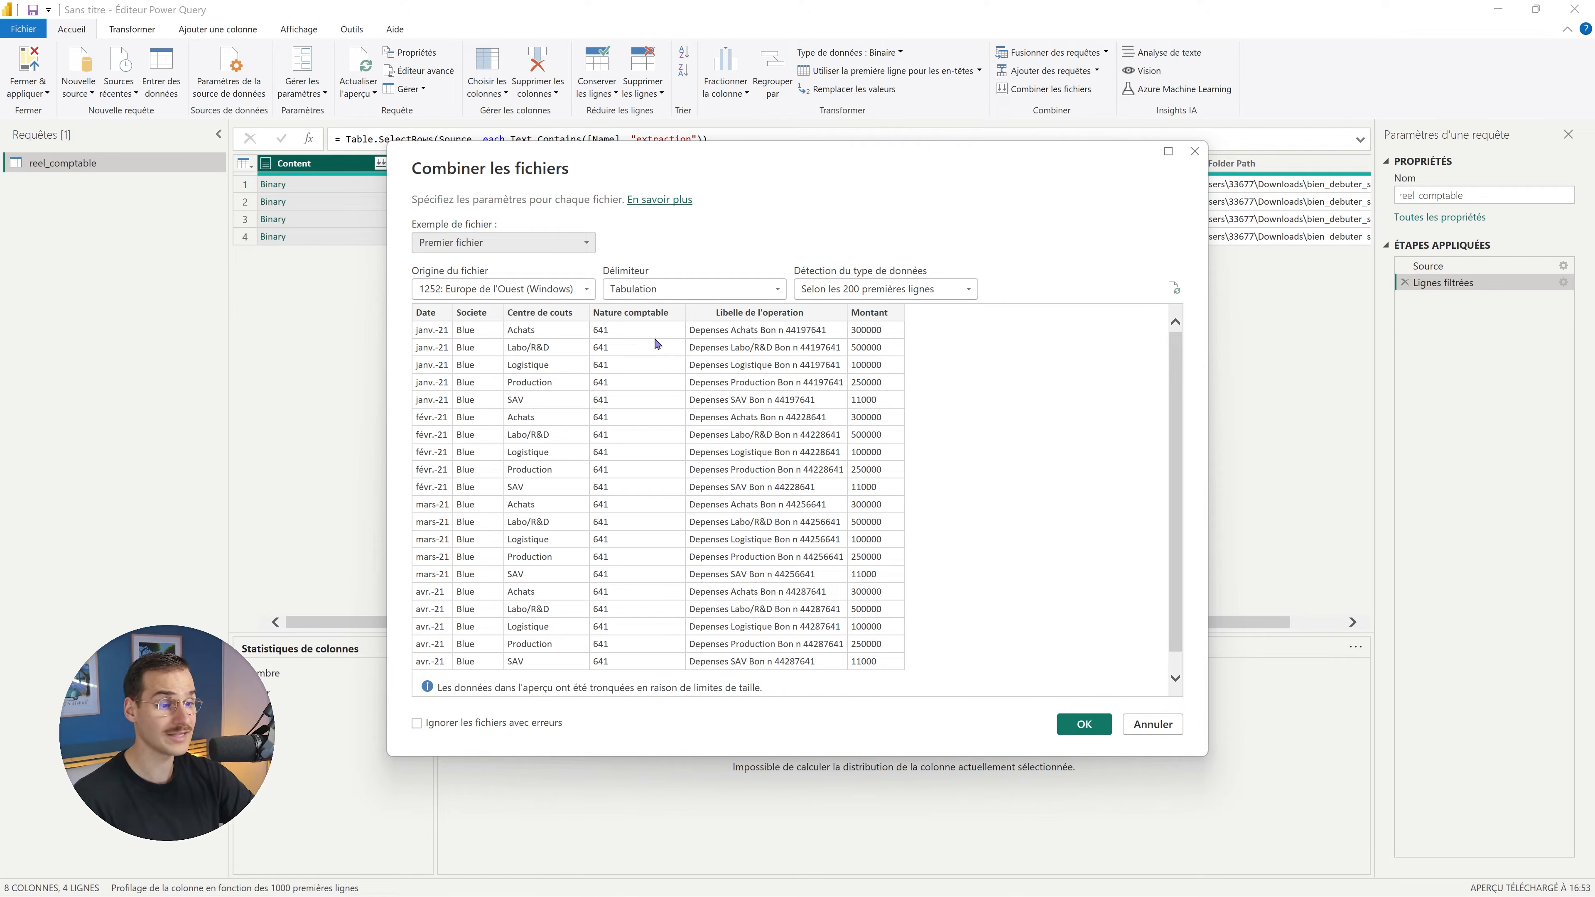
Confirm the combine into a 760-row, 7-column reel_comptable table and verify its source files.
{"action": "left_click", "coordinate": [1084, 724]}
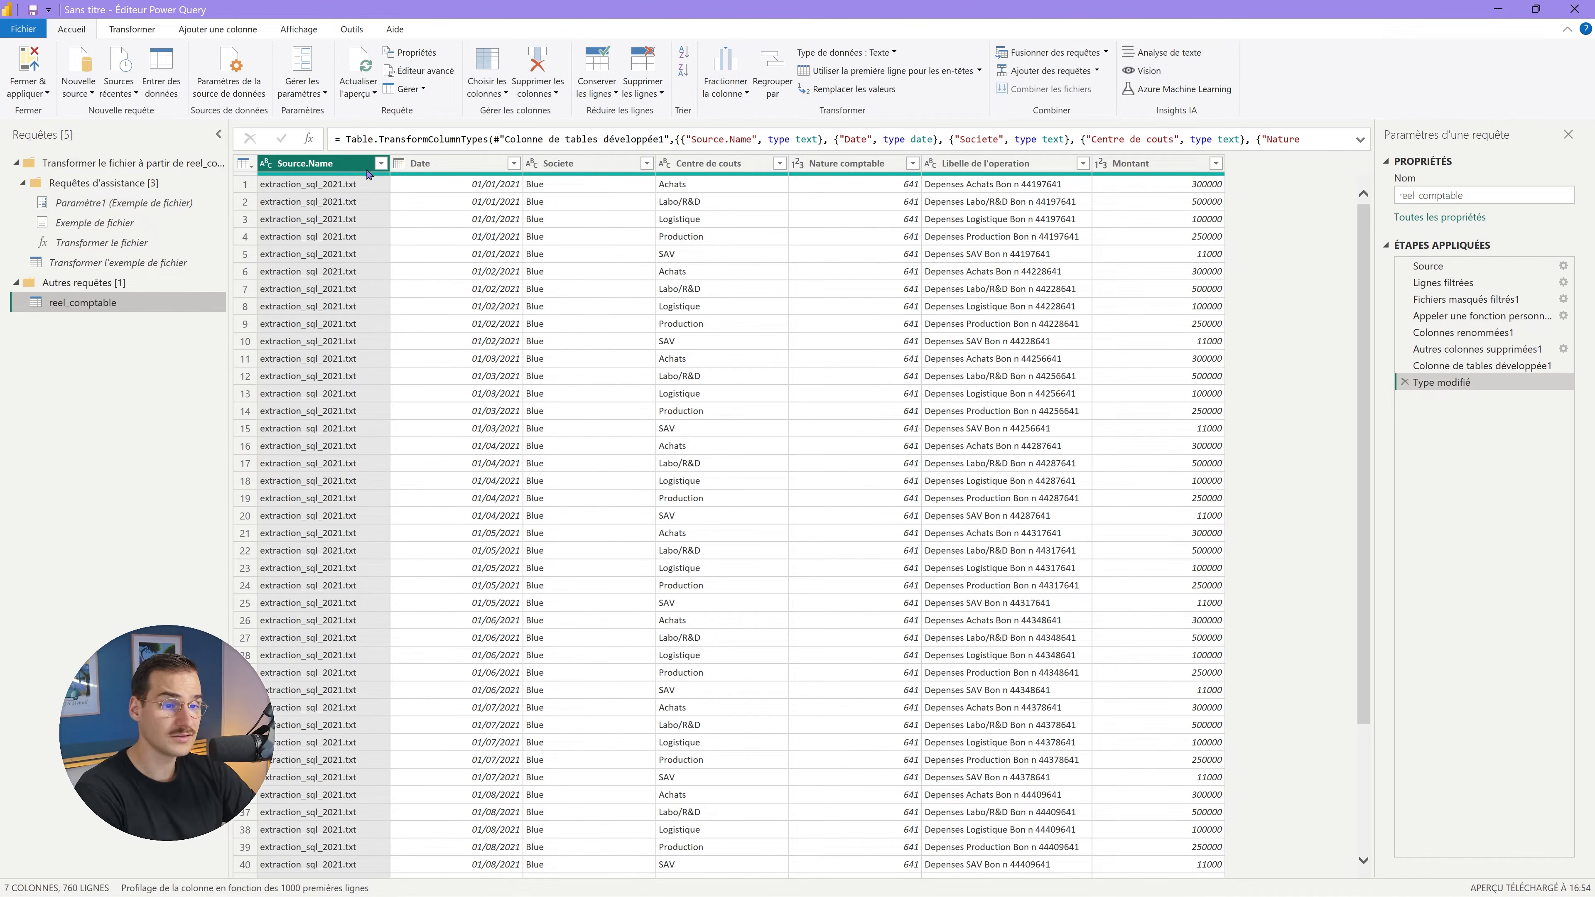
{"action": "left_click", "coordinate": [381, 163]}
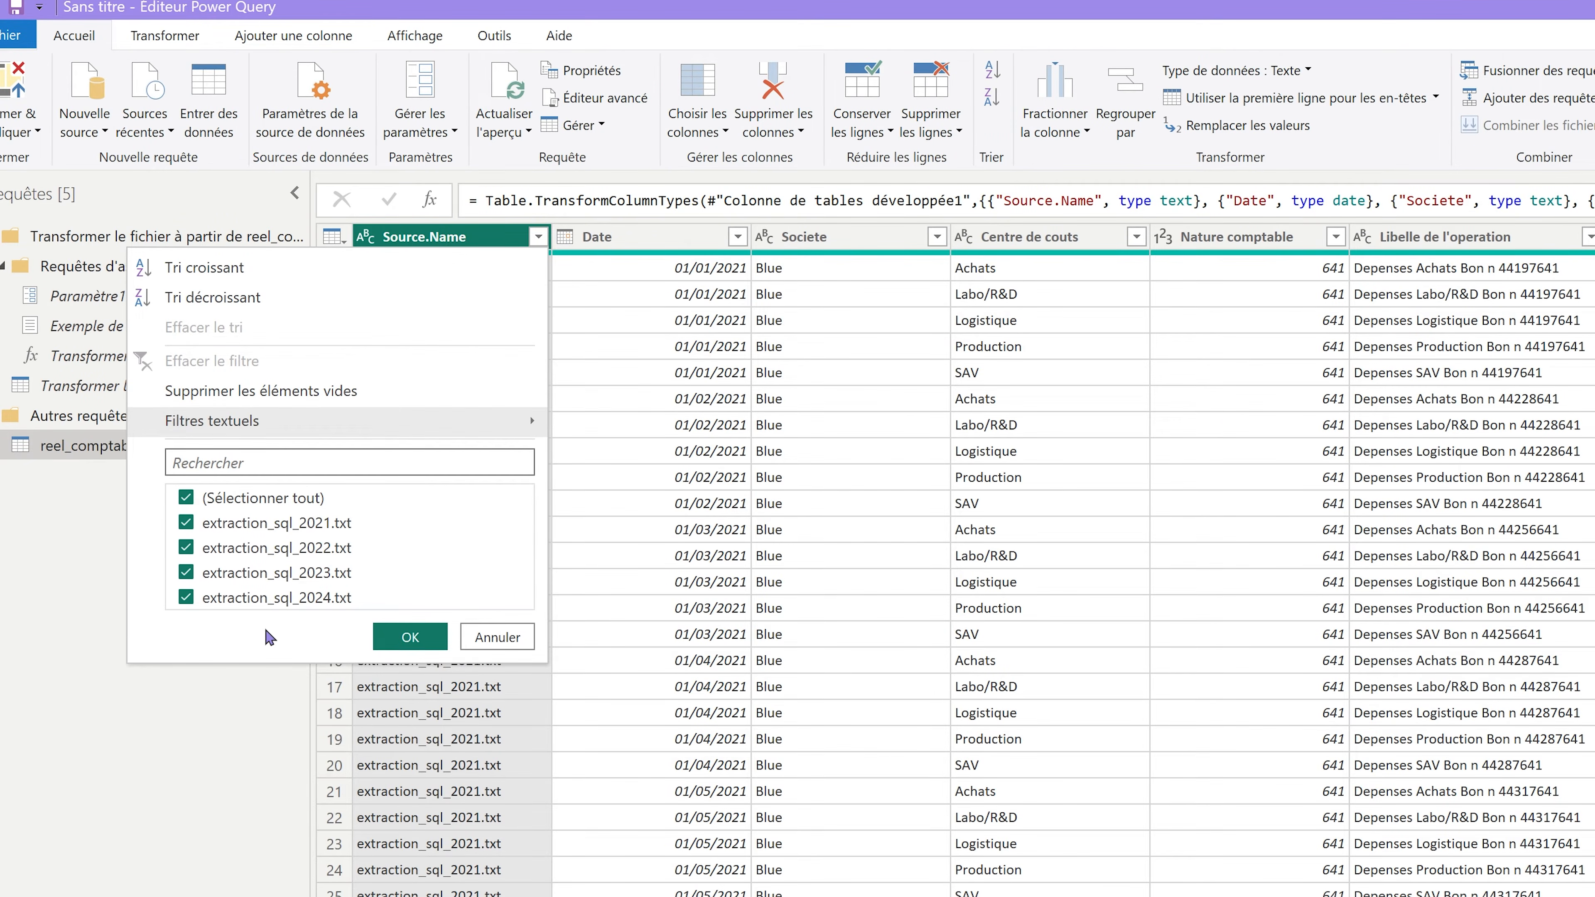
{"action": "left_click", "coordinate": [53, 646]}
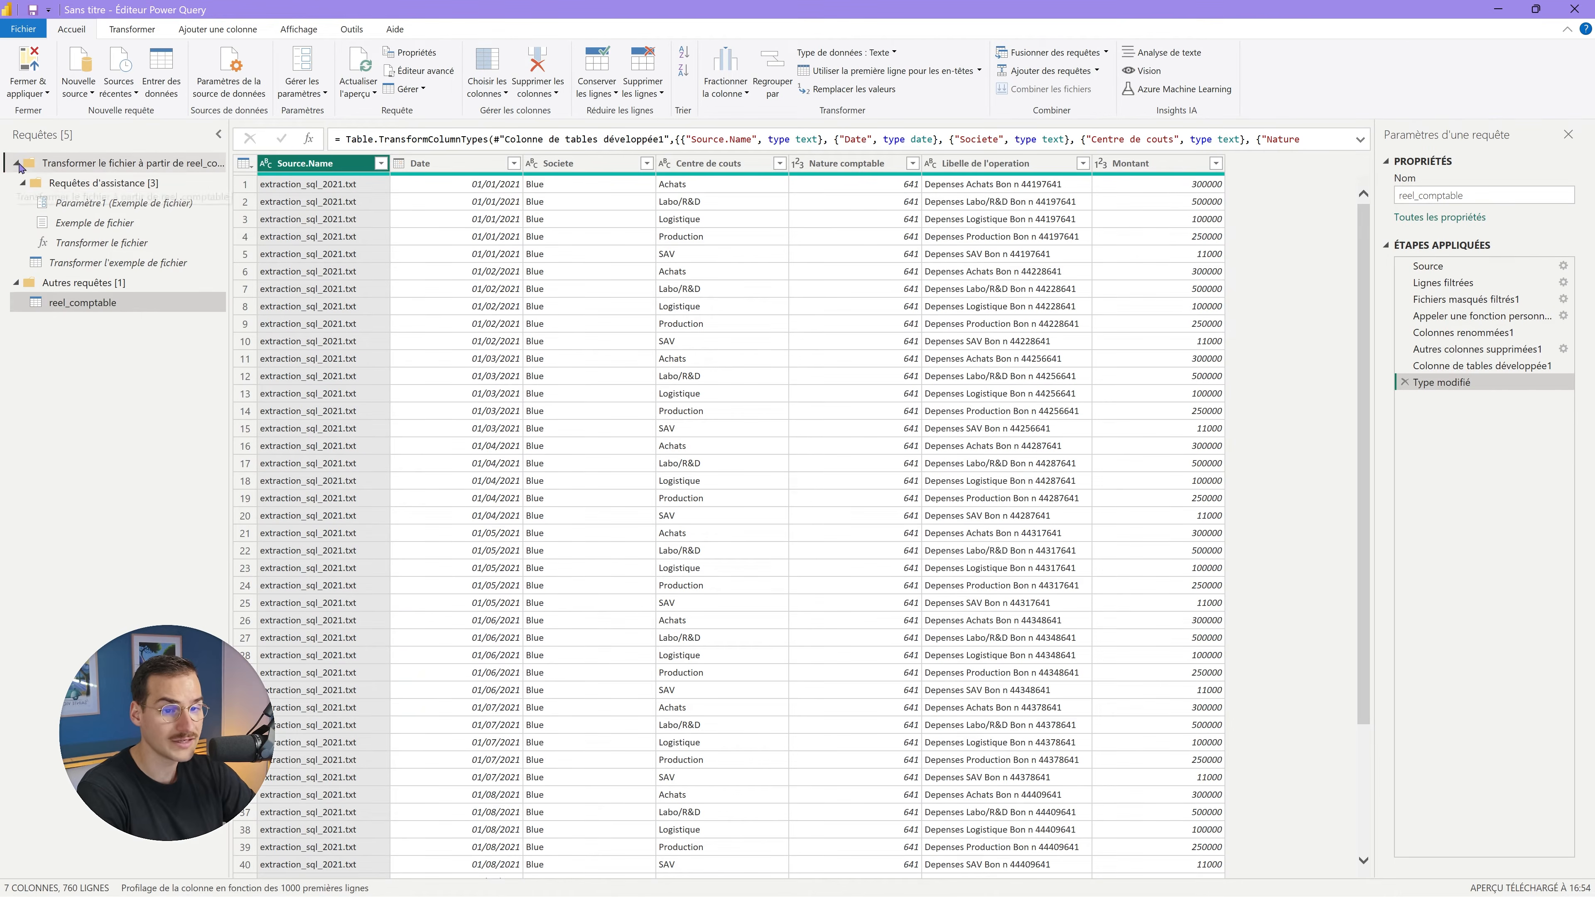
{"action": "left_click", "coordinate": [20, 167]}
{"action": "left_click", "coordinate": [82, 207]}
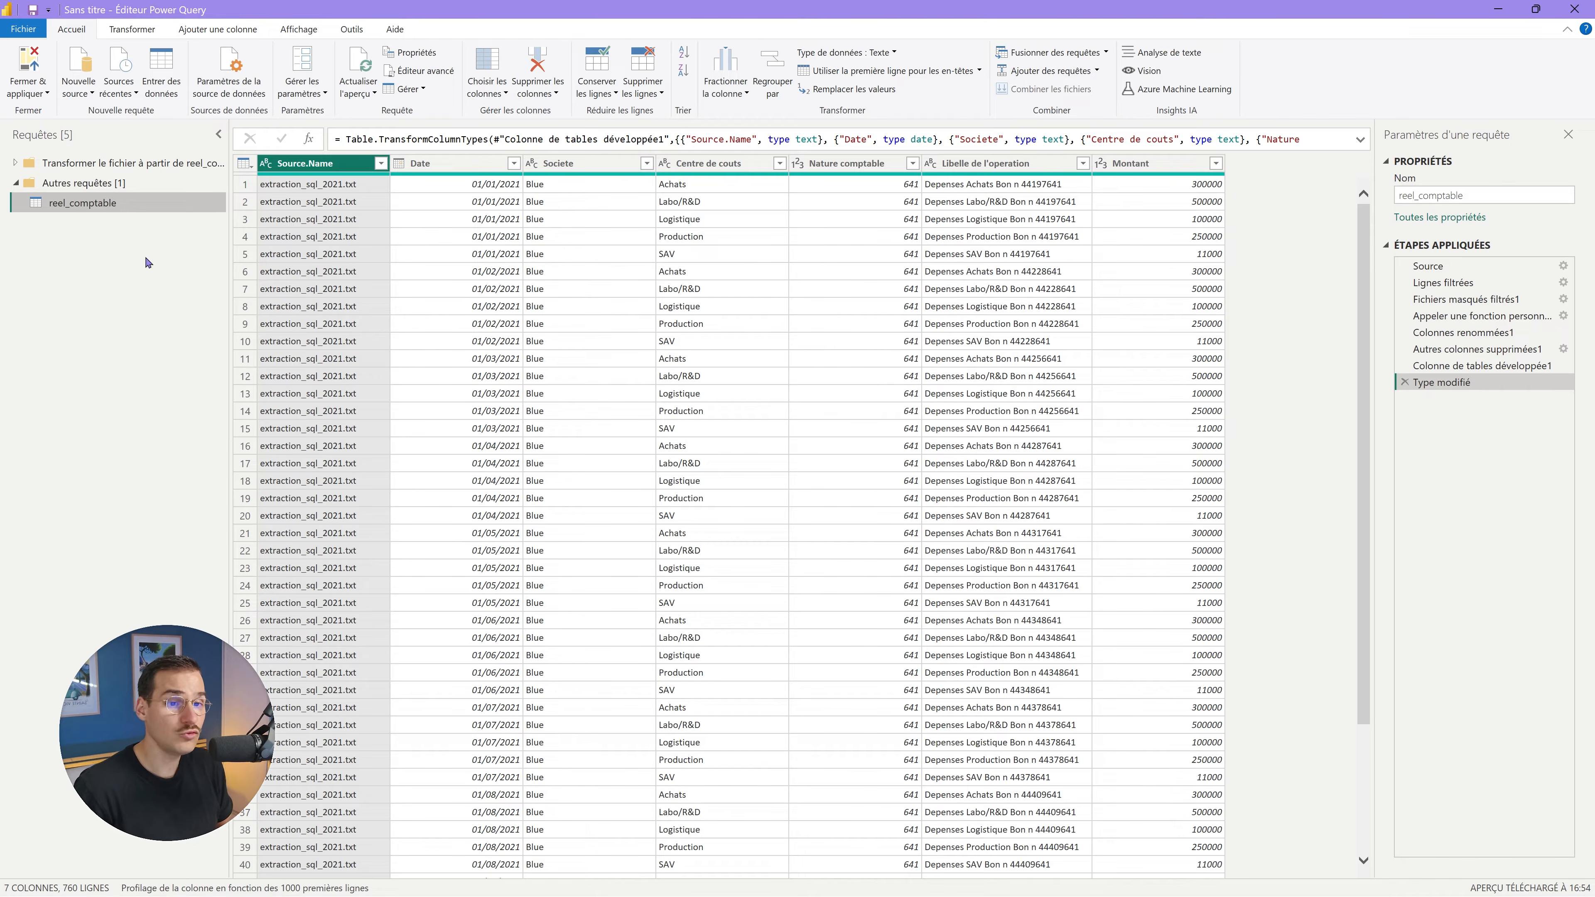
Duplicate reel_comptable and delete all of the copy's applied steps except Source.
{"action": "right_click", "coordinate": [126, 210]}
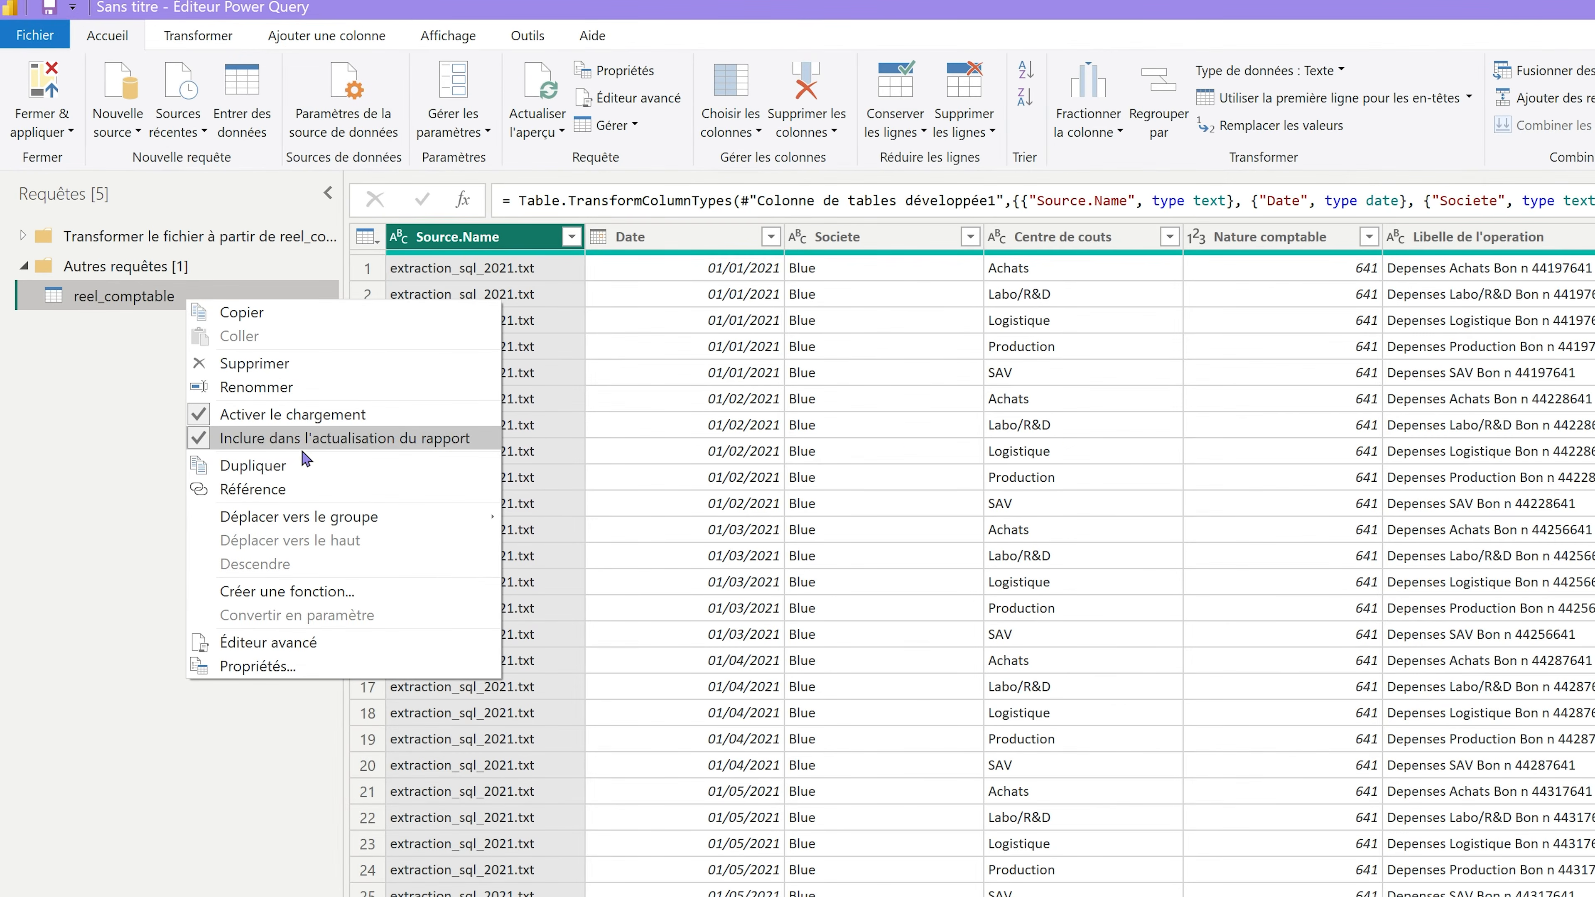
{"action": "left_click", "coordinate": [298, 462]}
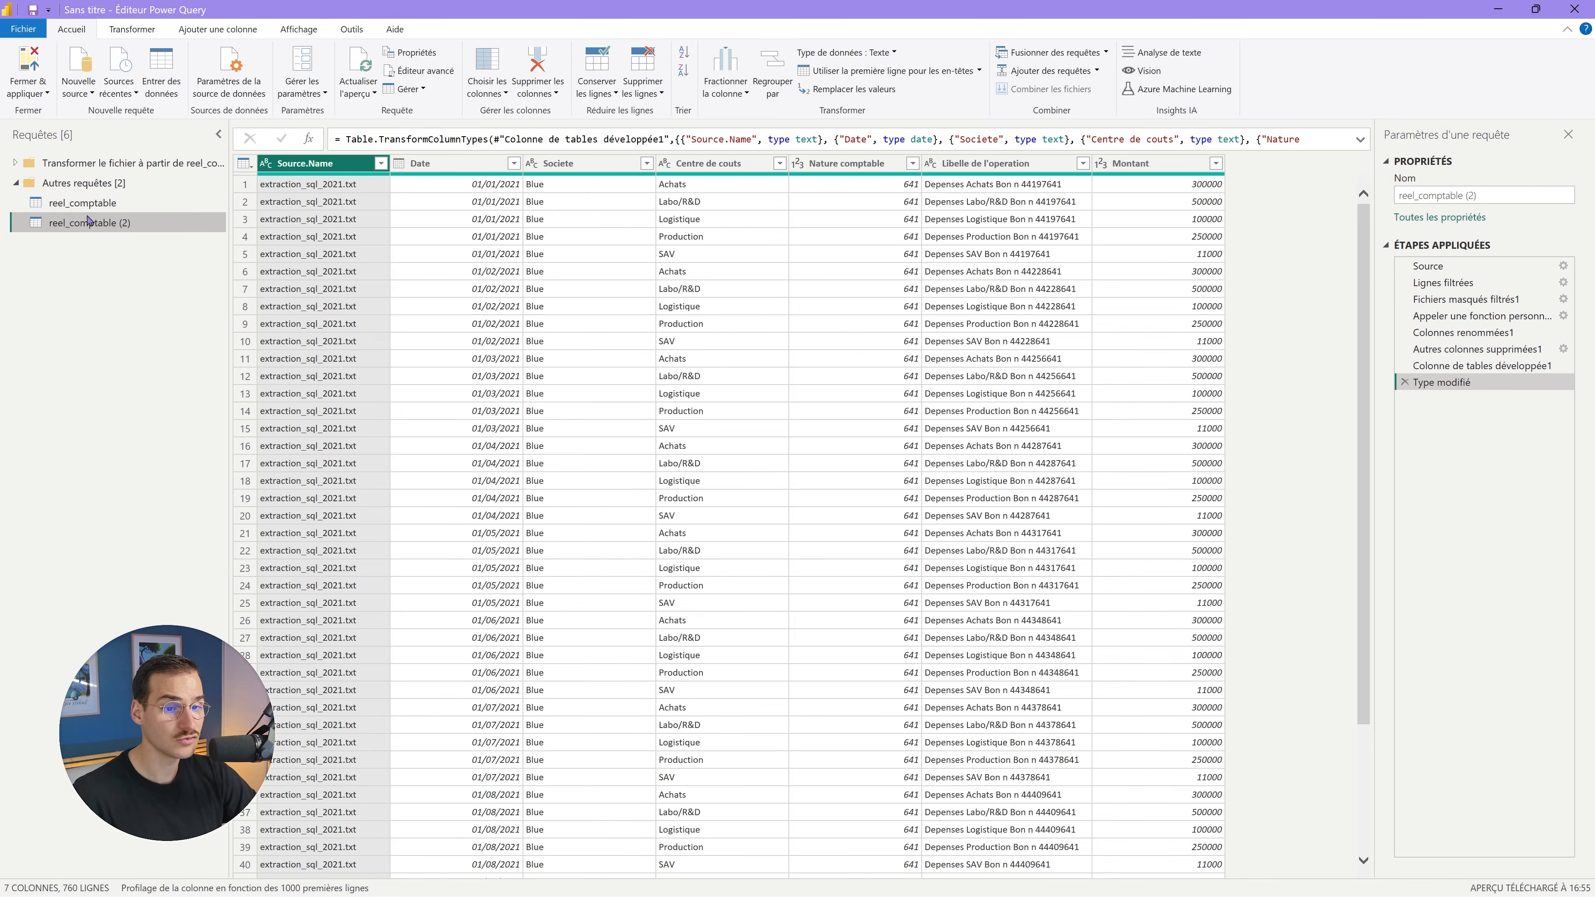
{"action": "left_click", "coordinate": [1451, 268]}
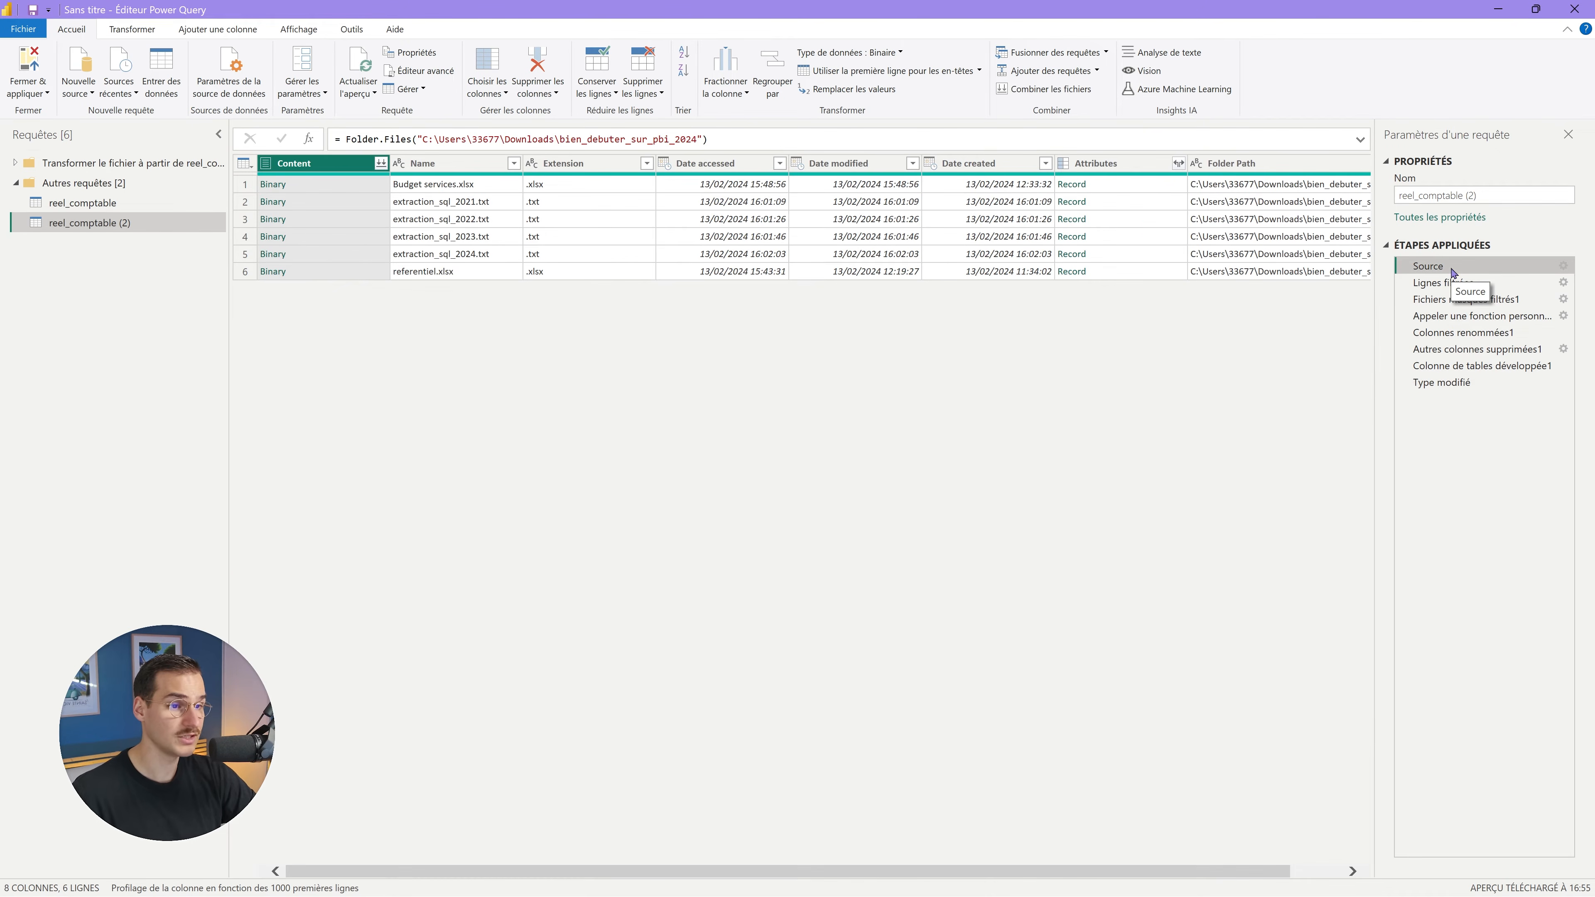
{"action": "left_click", "coordinate": [1450, 287]}
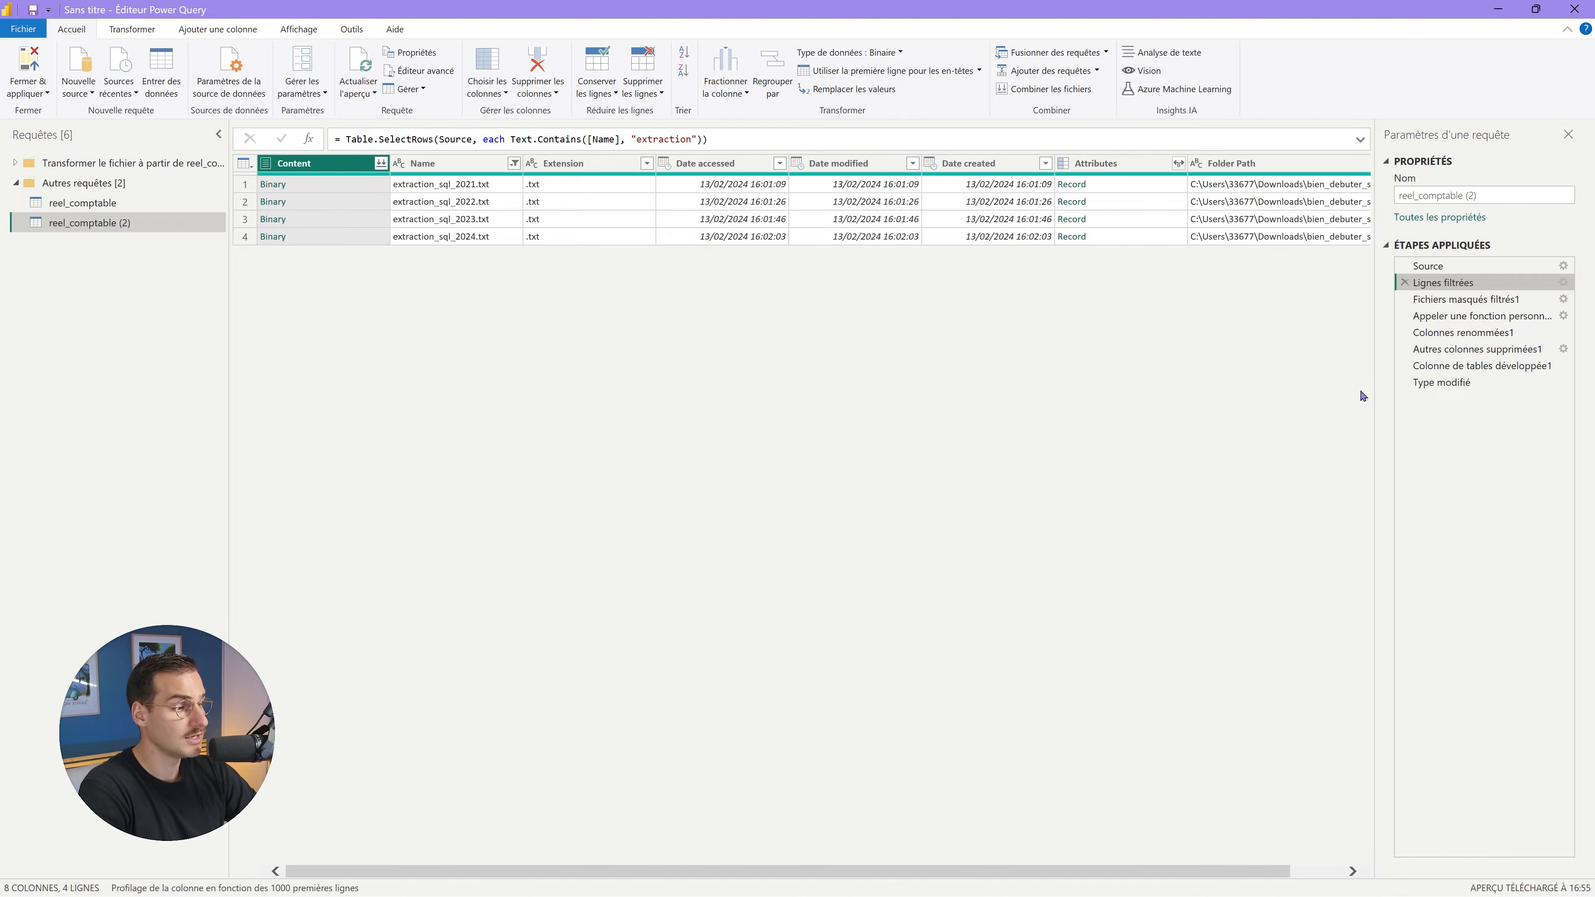
{"action": "left_click", "coordinate": [1404, 382]}
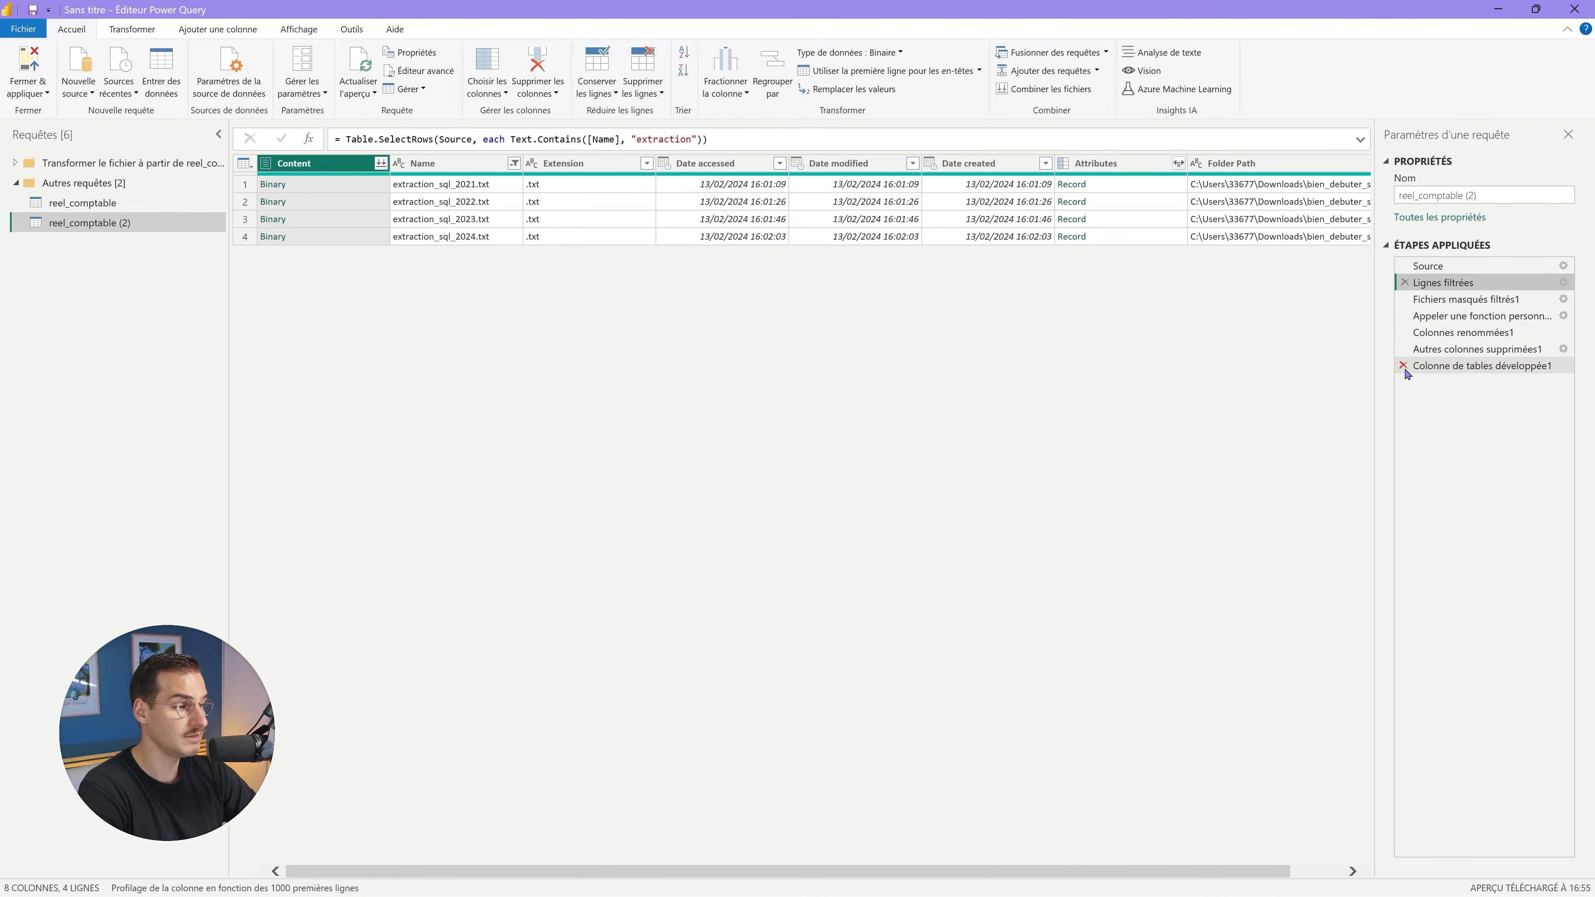
{"action": "left_click", "coordinate": [1405, 366]}
{"action": "left_click", "coordinate": [1404, 349]}
{"action": "left_click", "coordinate": [1404, 332]}
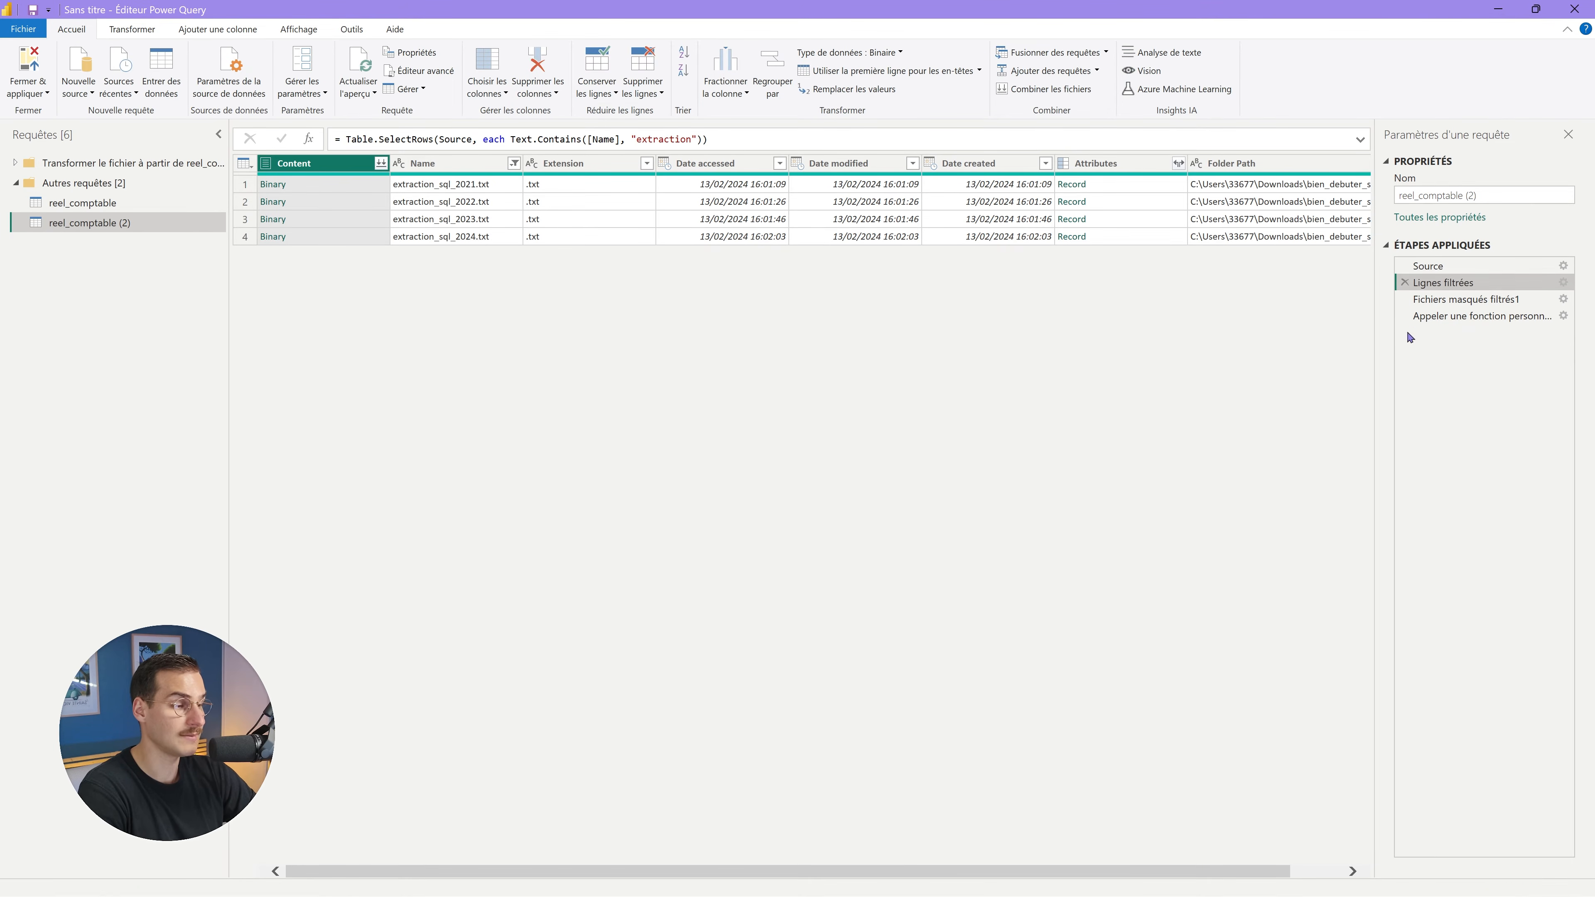
{"action": "left_click", "coordinate": [1405, 316]}
{"action": "left_click", "coordinate": [1404, 299]}
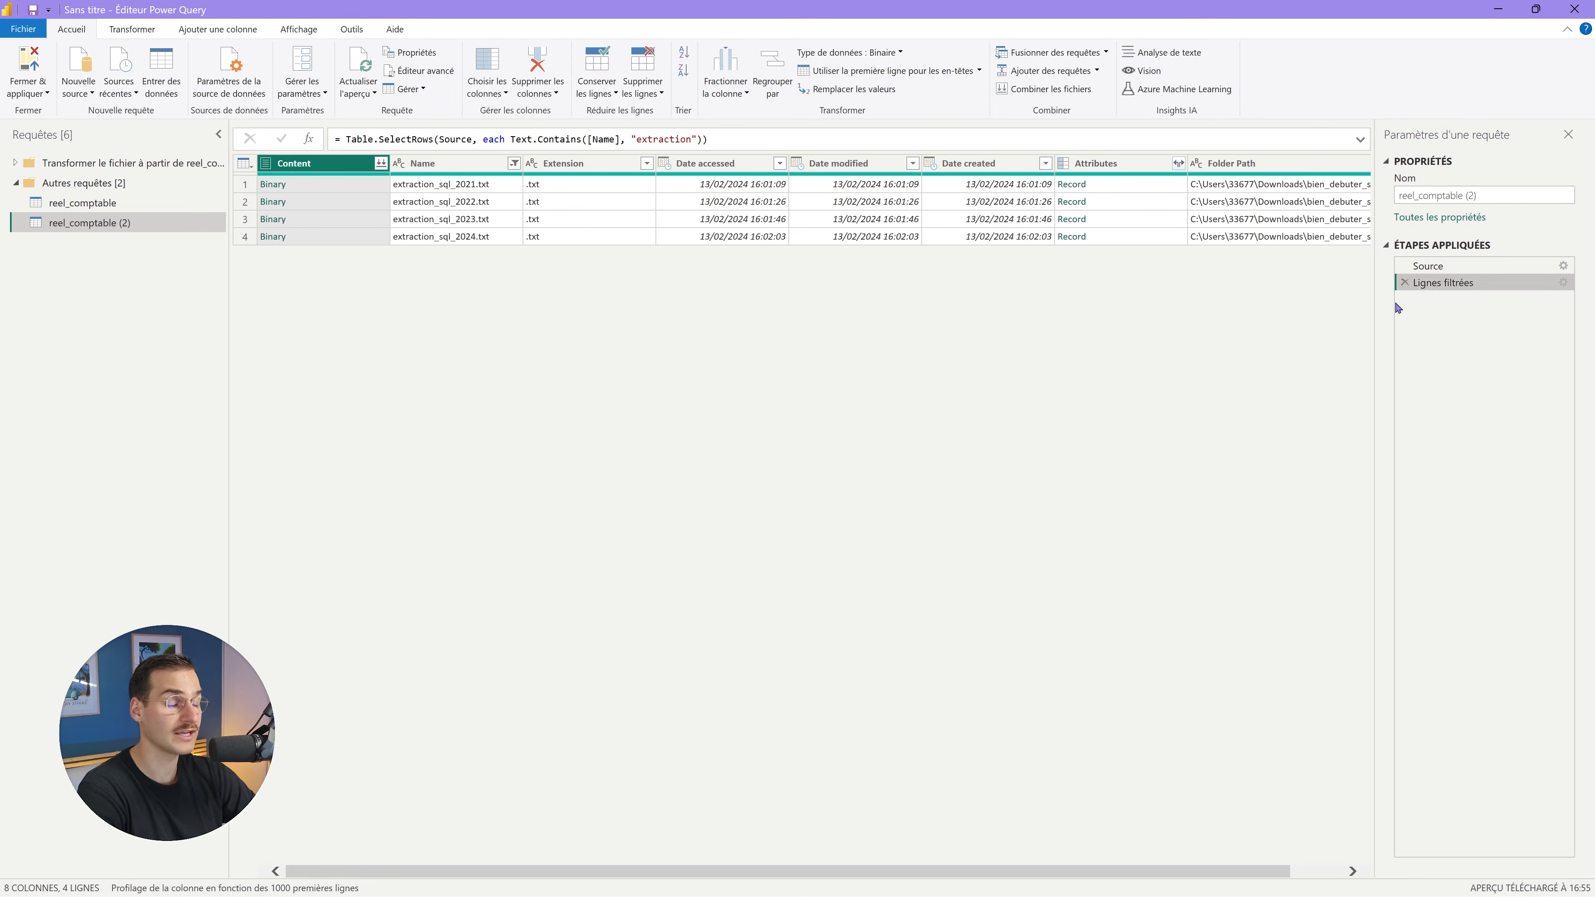
{"action": "left_click", "coordinate": [1405, 282]}
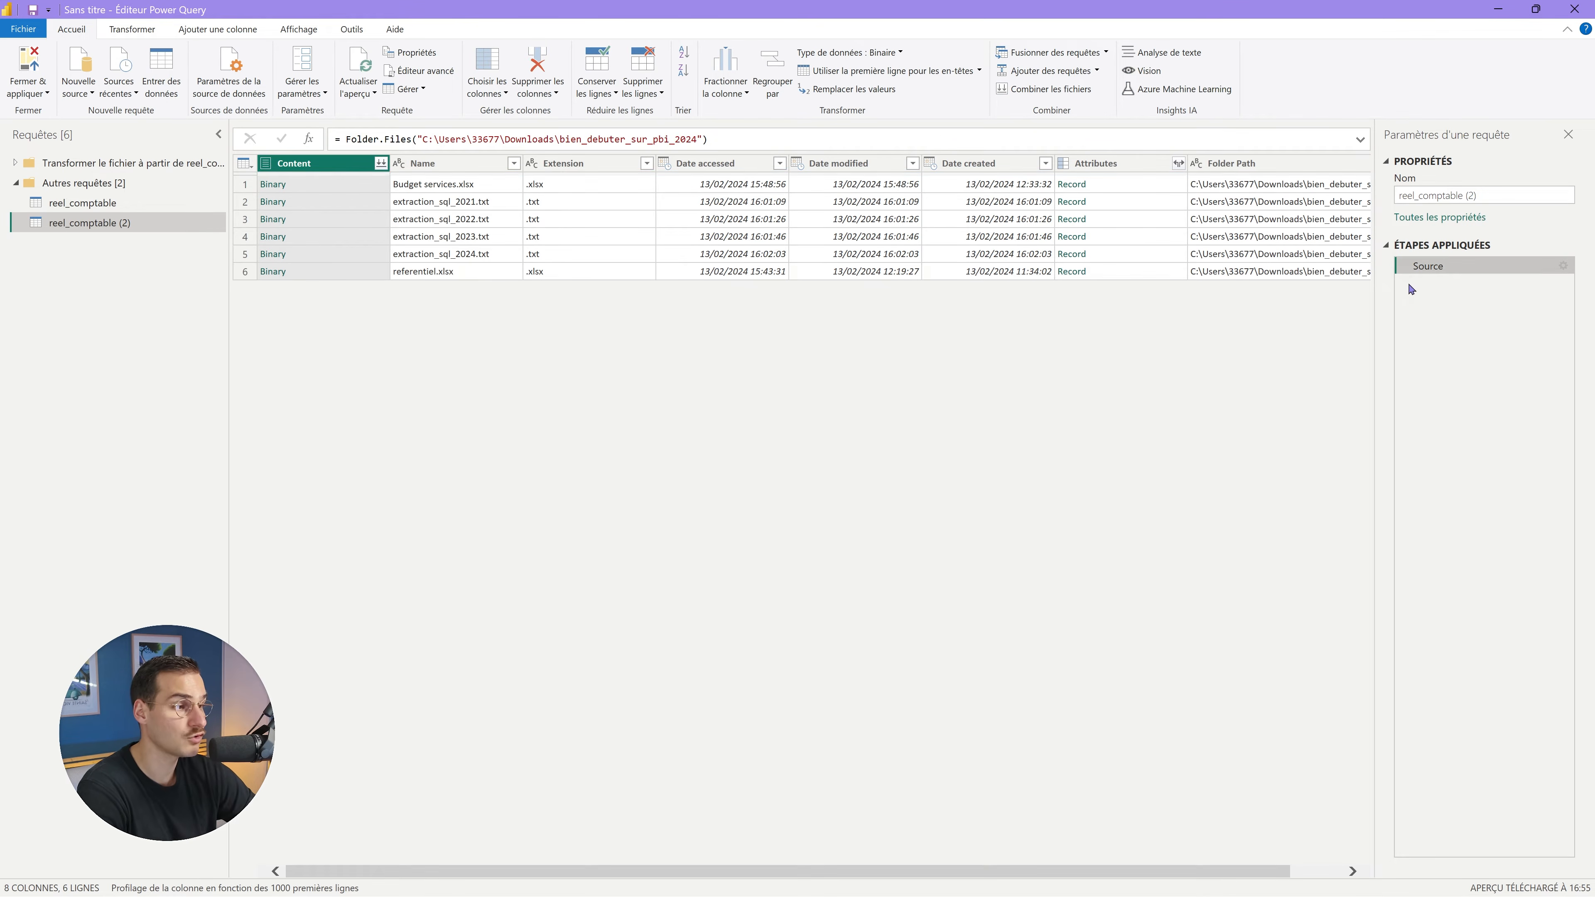
Filter the copy's Name column to keep only Budget services.xlsx.
{"action": "left_click", "coordinate": [514, 163]}
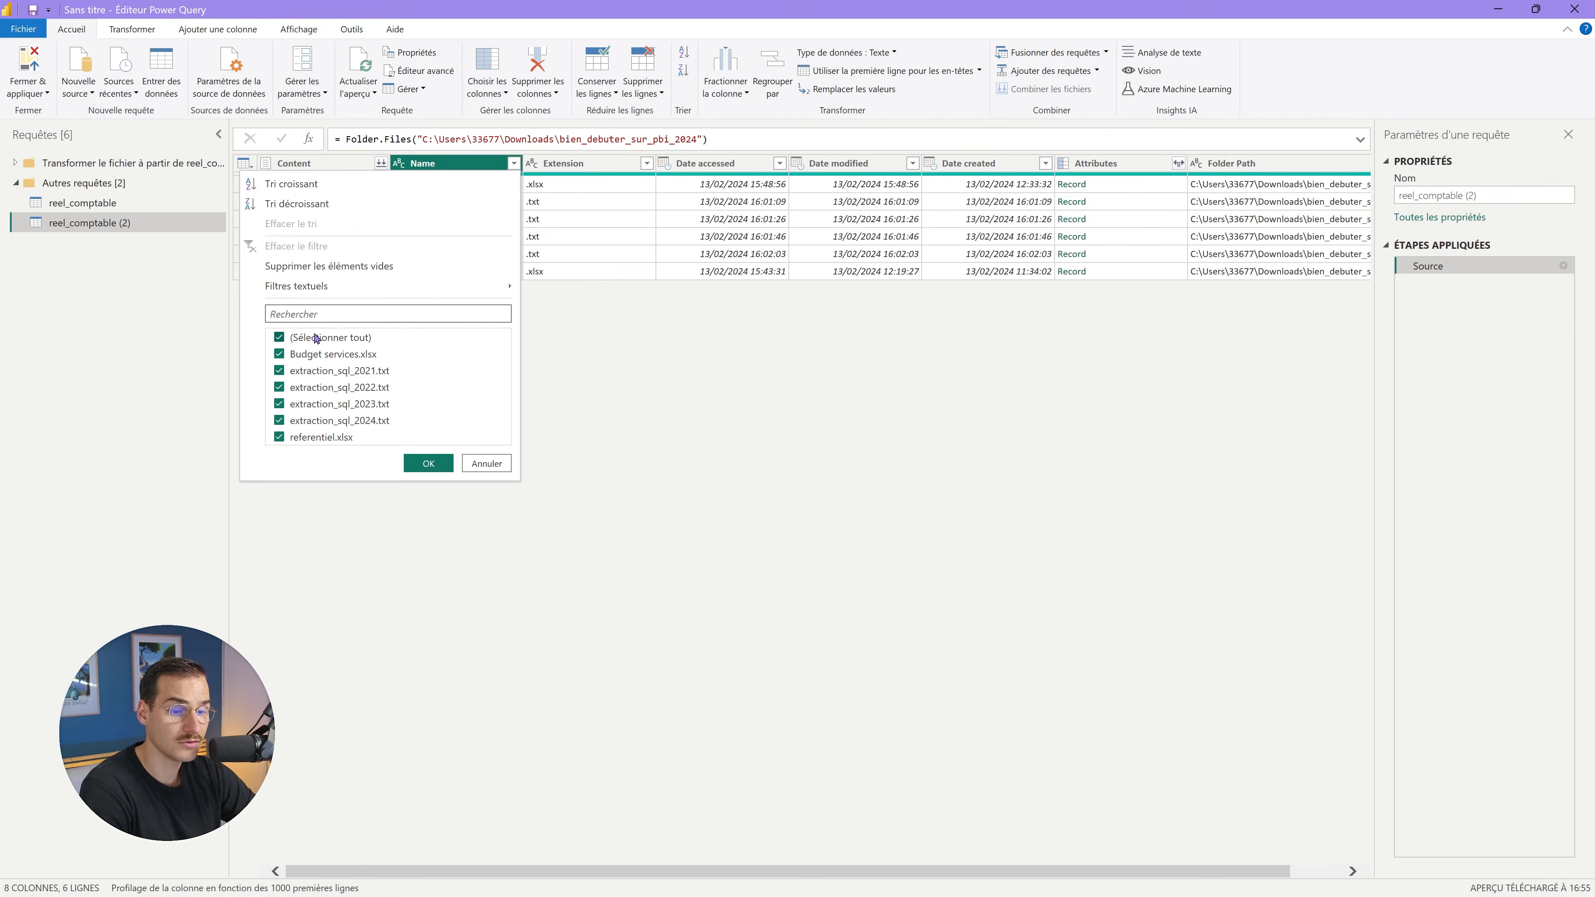
{"action": "left_click", "coordinate": [279, 337]}
{"action": "left_click", "coordinate": [347, 353]}
{"action": "left_click", "coordinate": [610, 696]}
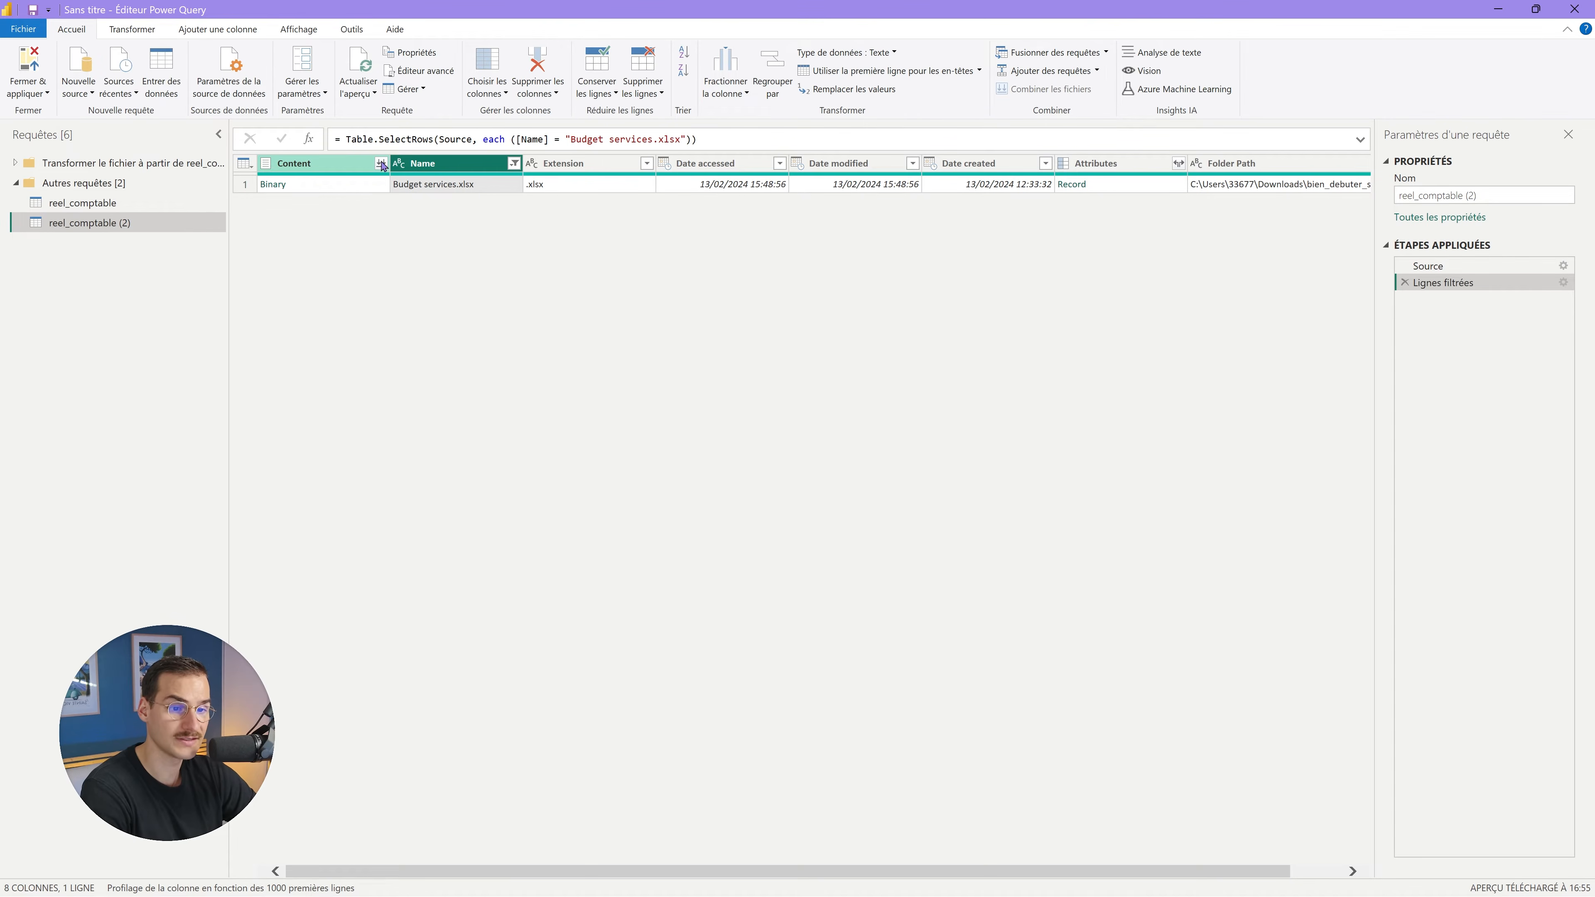
Rename the copied query reel_comptable (2) to budget.
{"action": "right_click", "coordinate": [133, 223]}
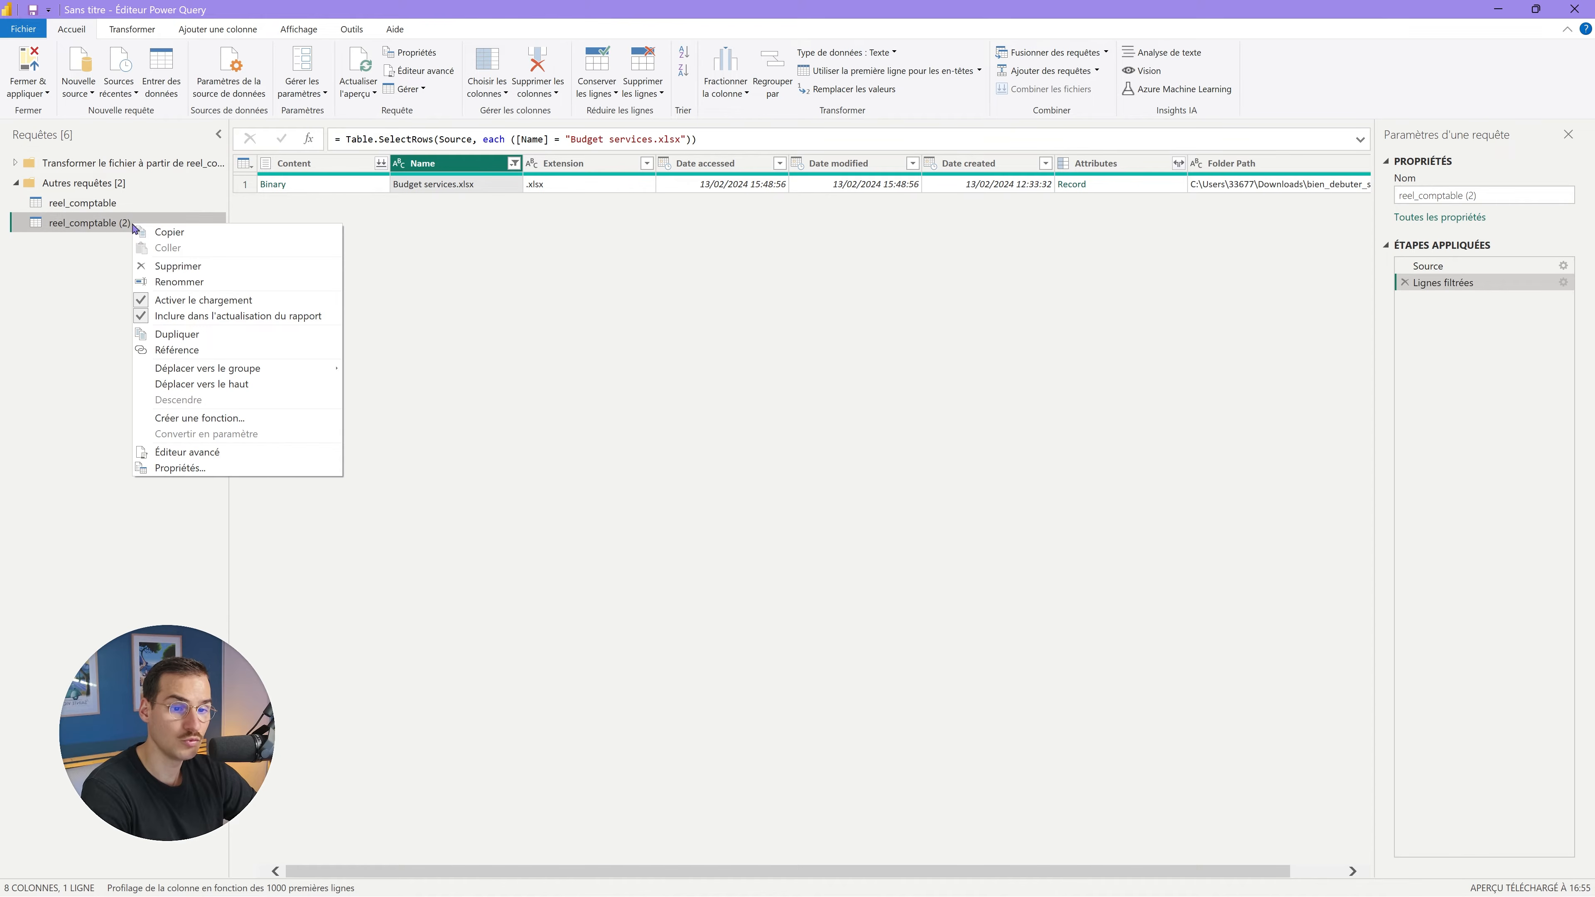
{"action": "left_click", "coordinate": [198, 282]}
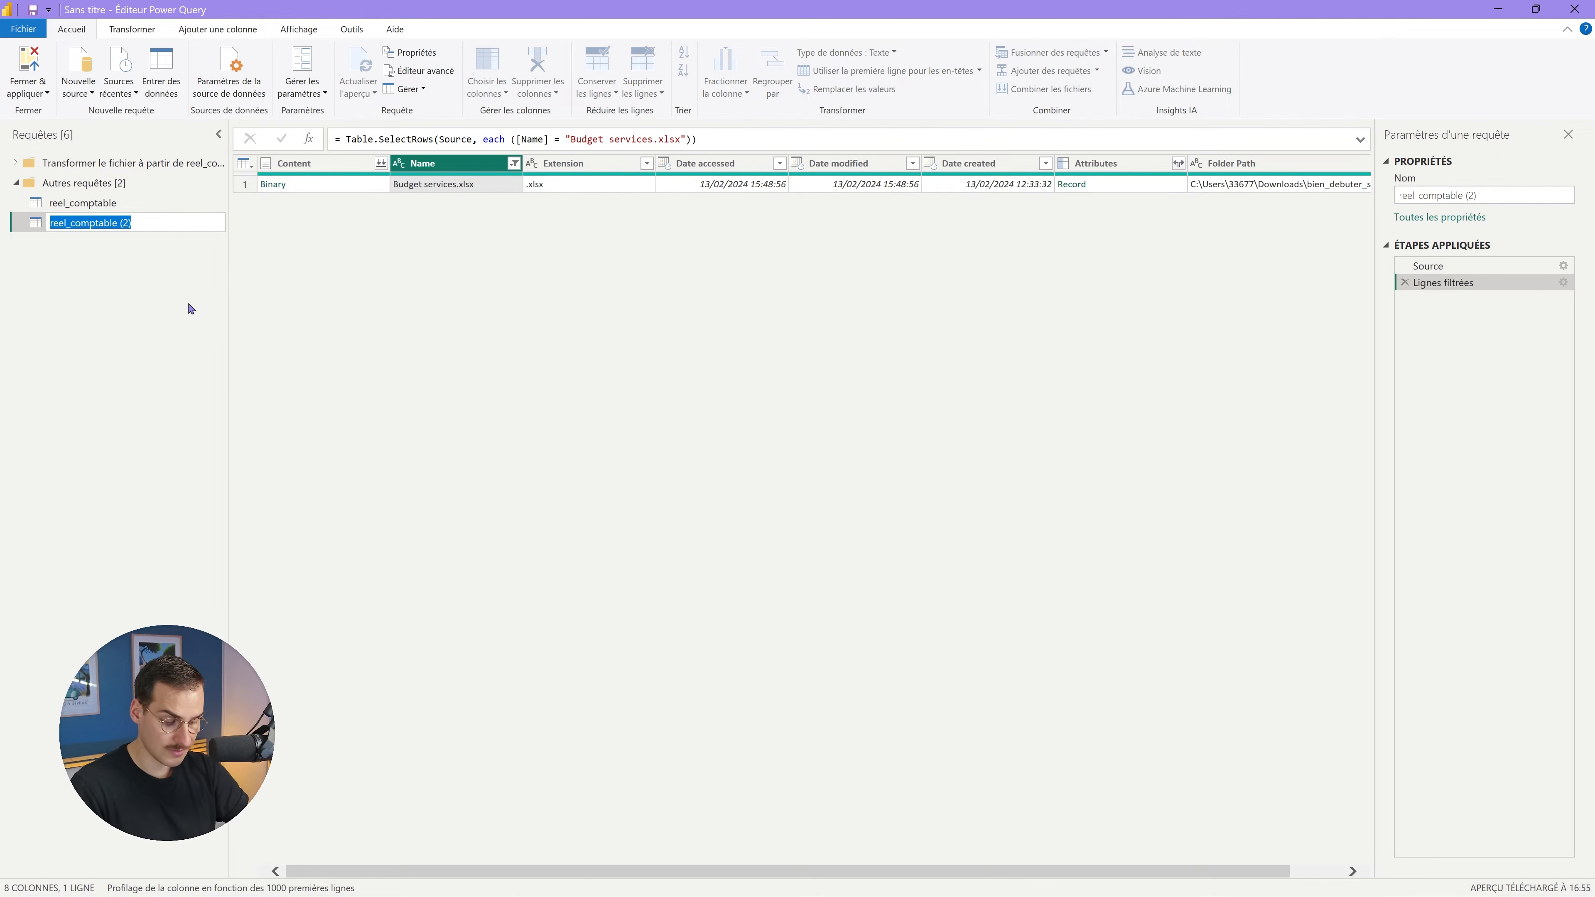
{"action": "type", "text": "budget"}
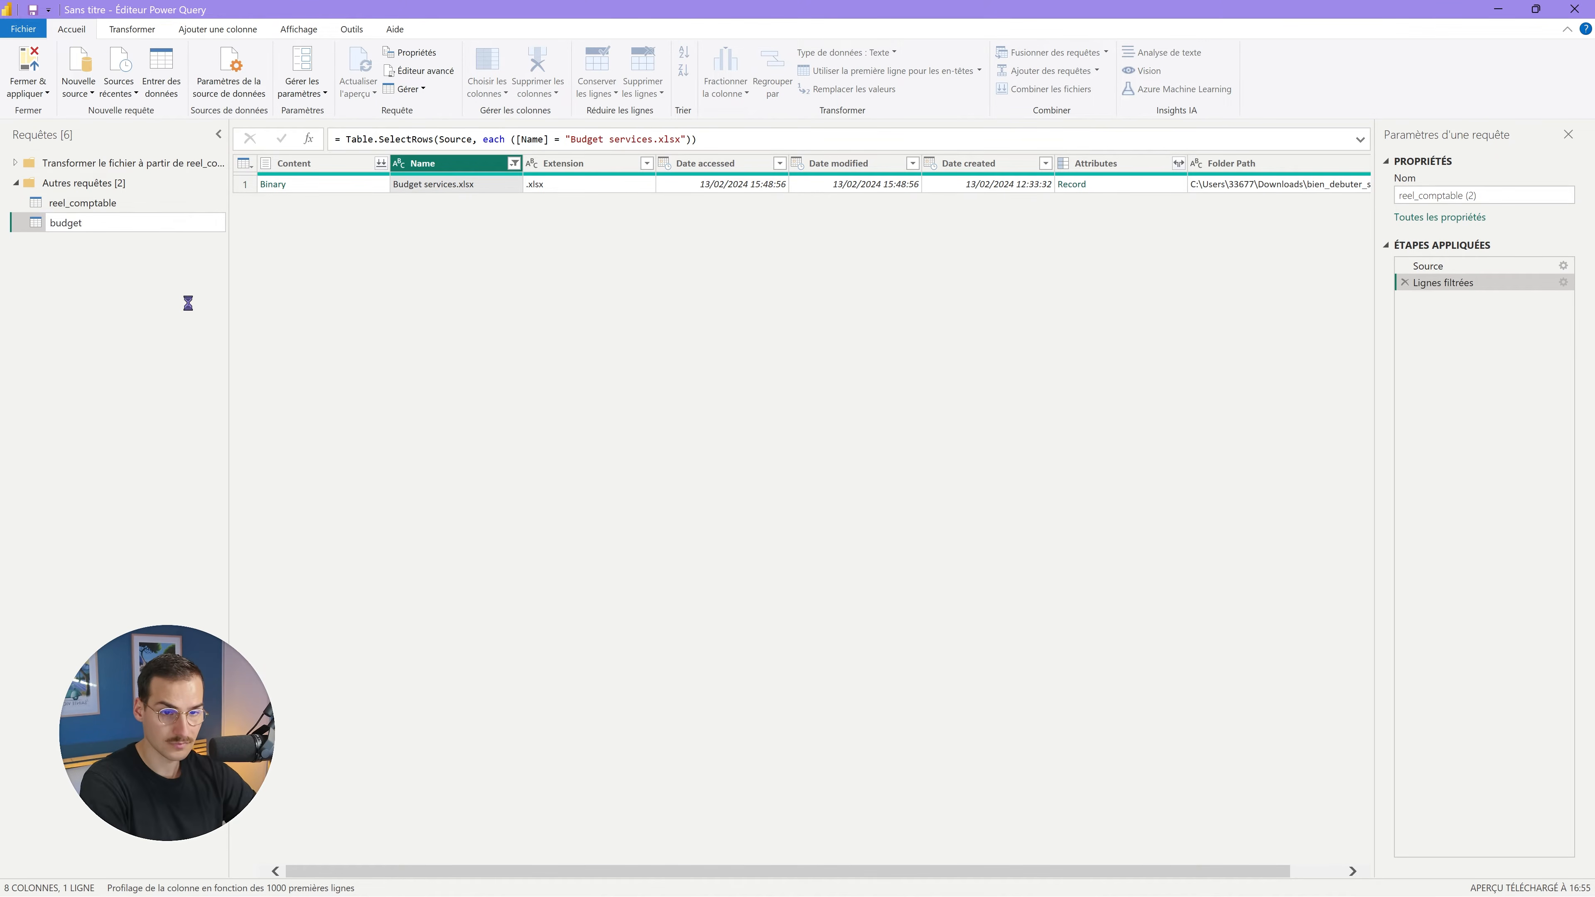
{"action": "key", "text": "Return"}
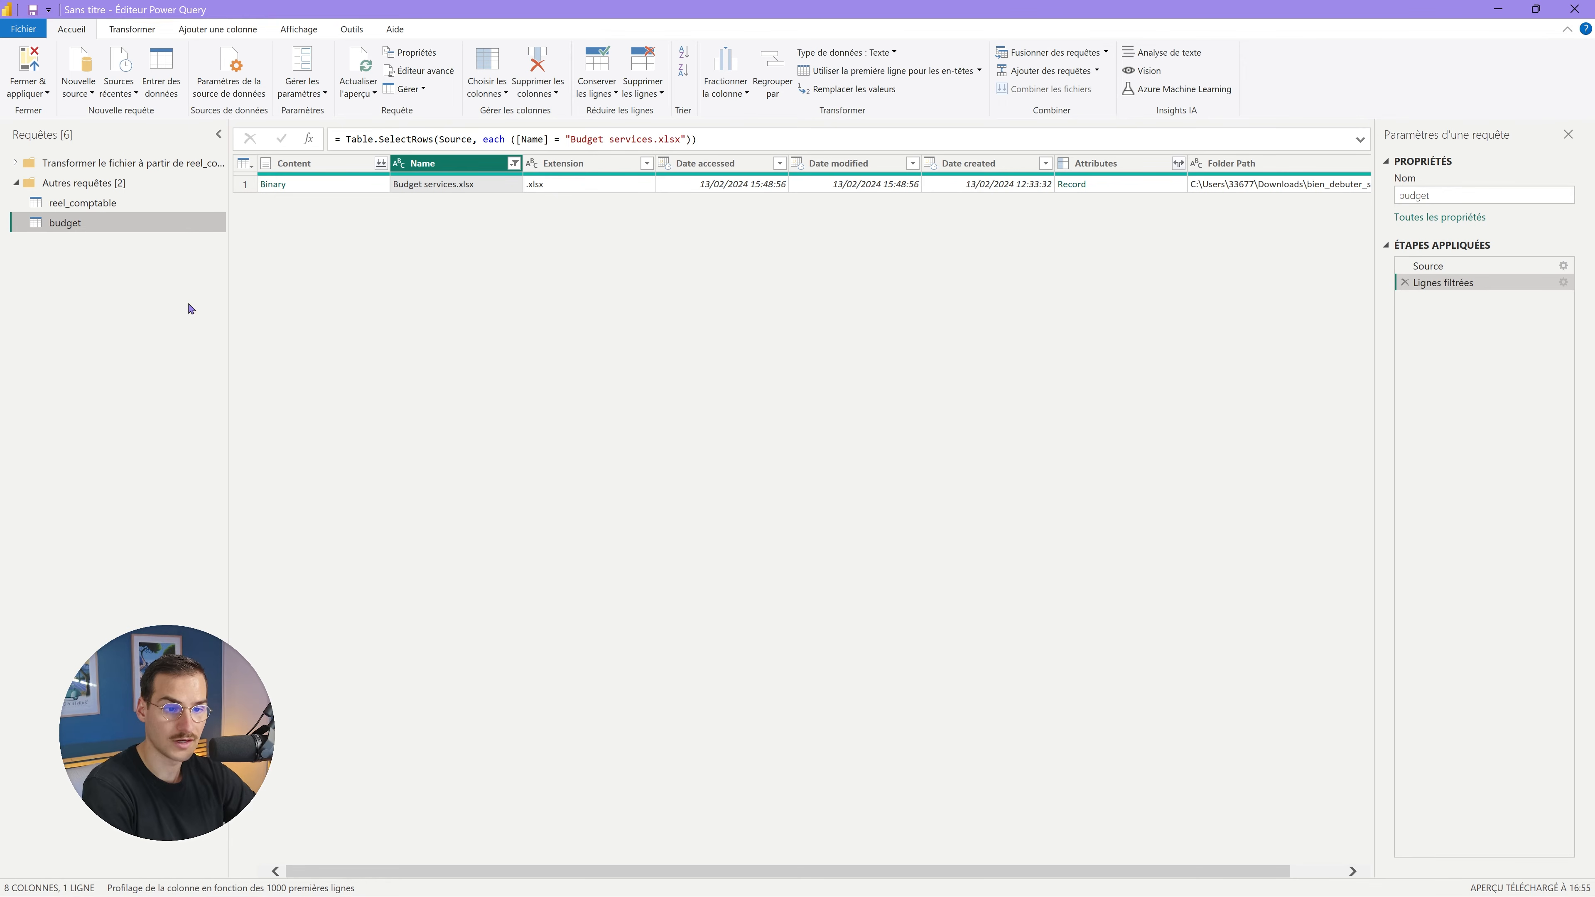
Combine the budget files using the Tabelle1 sheet, then return to the Power Query Editor.
{"action": "left_click", "coordinate": [345, 163]}
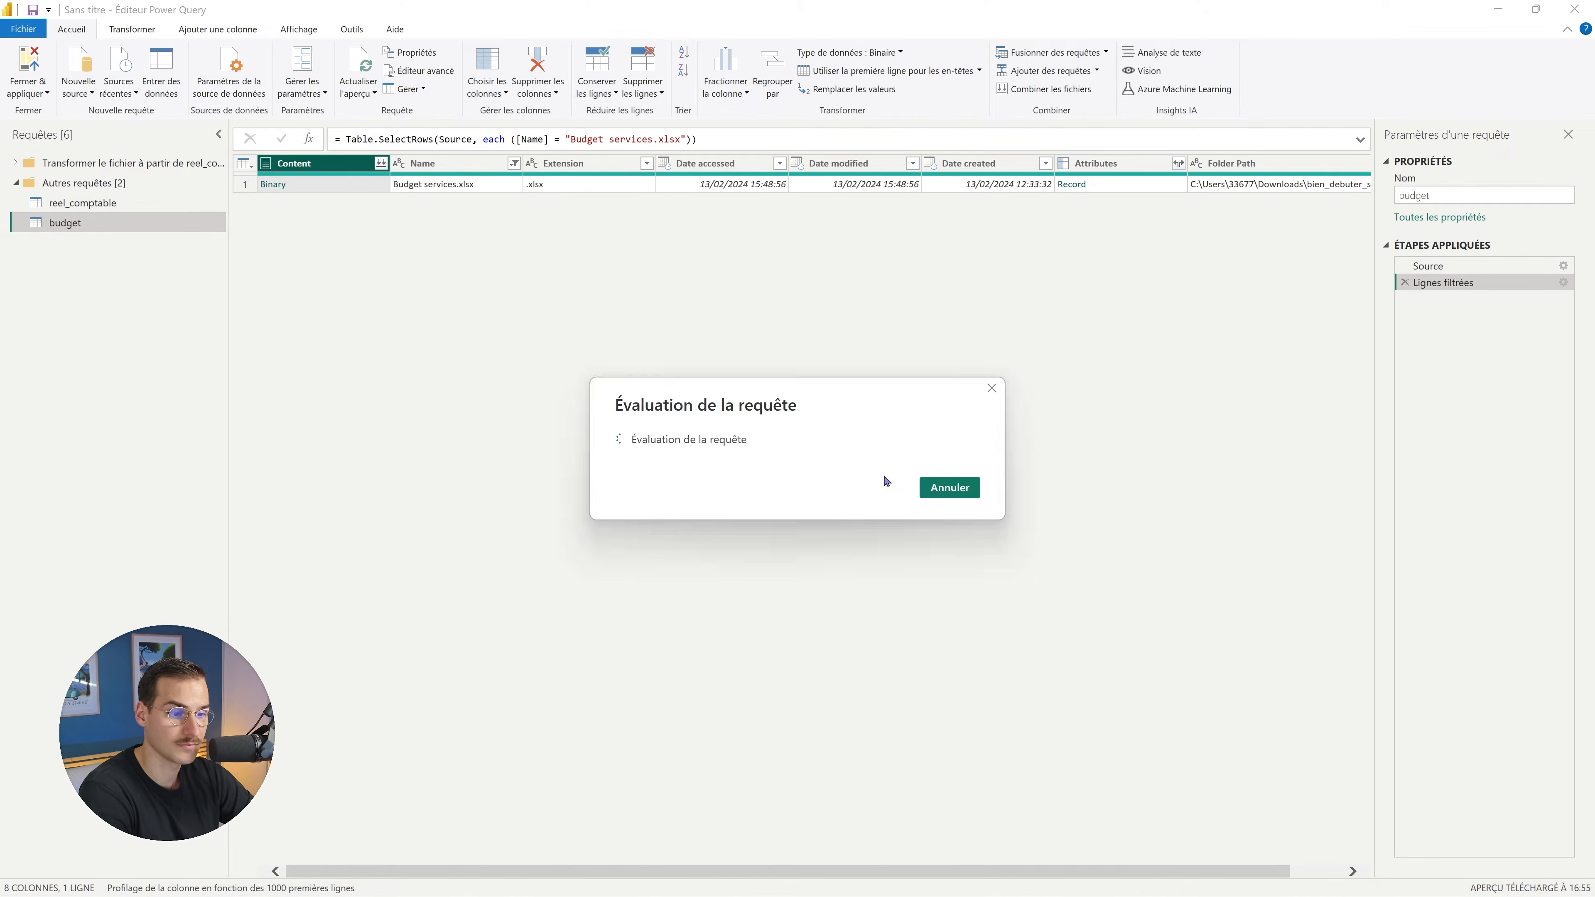
{"action": "left_click", "coordinate": [532, 355]}
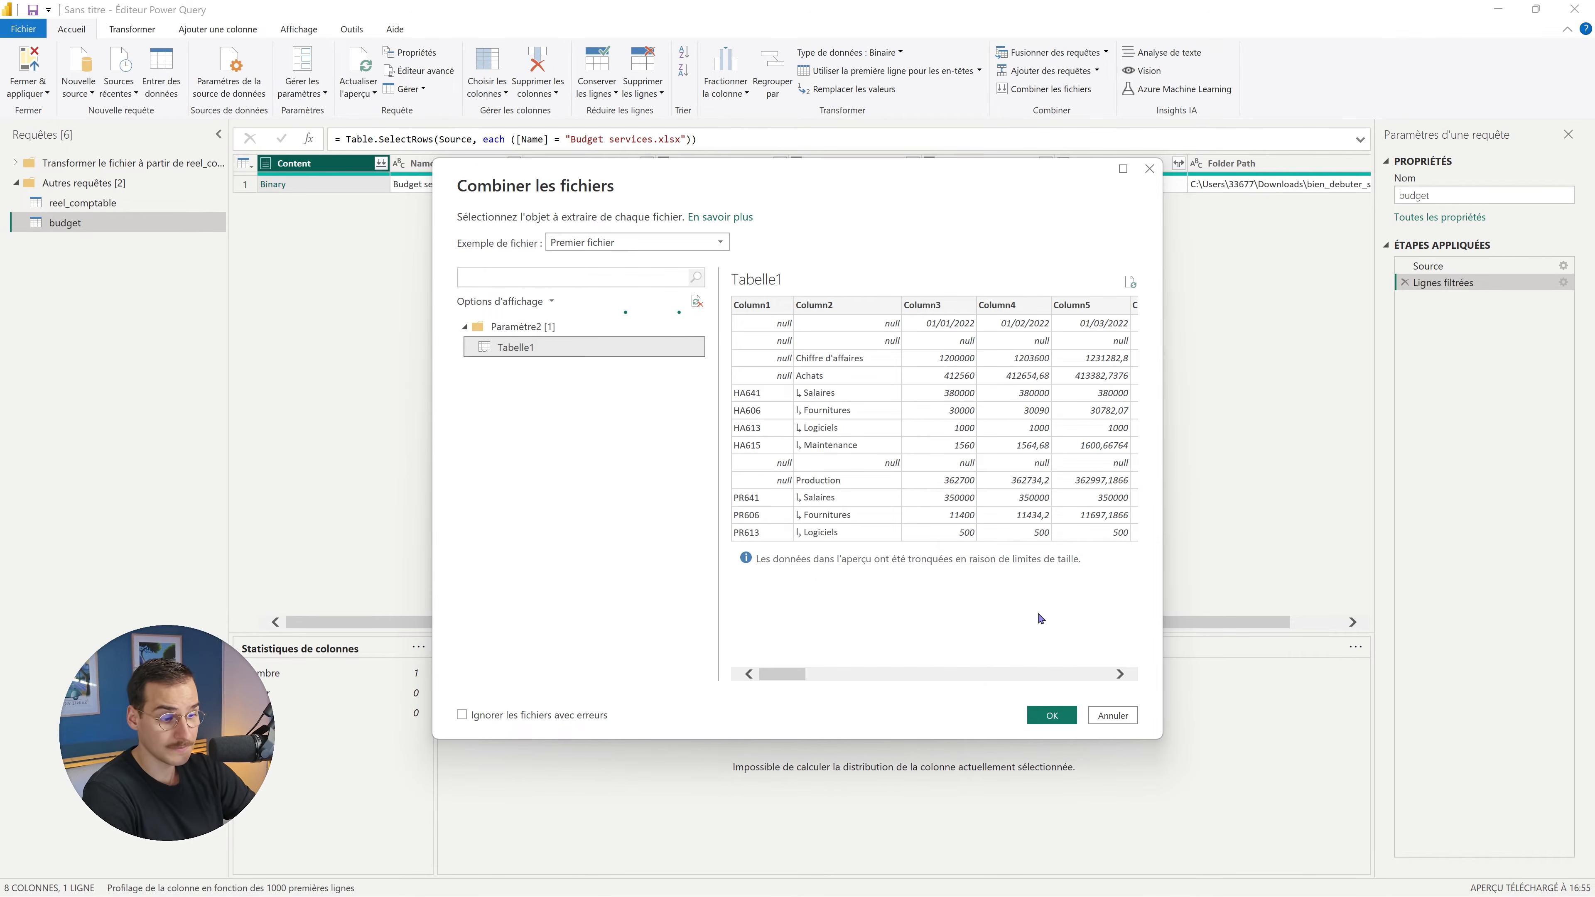
{"action": "left_click", "coordinate": [1053, 714]}
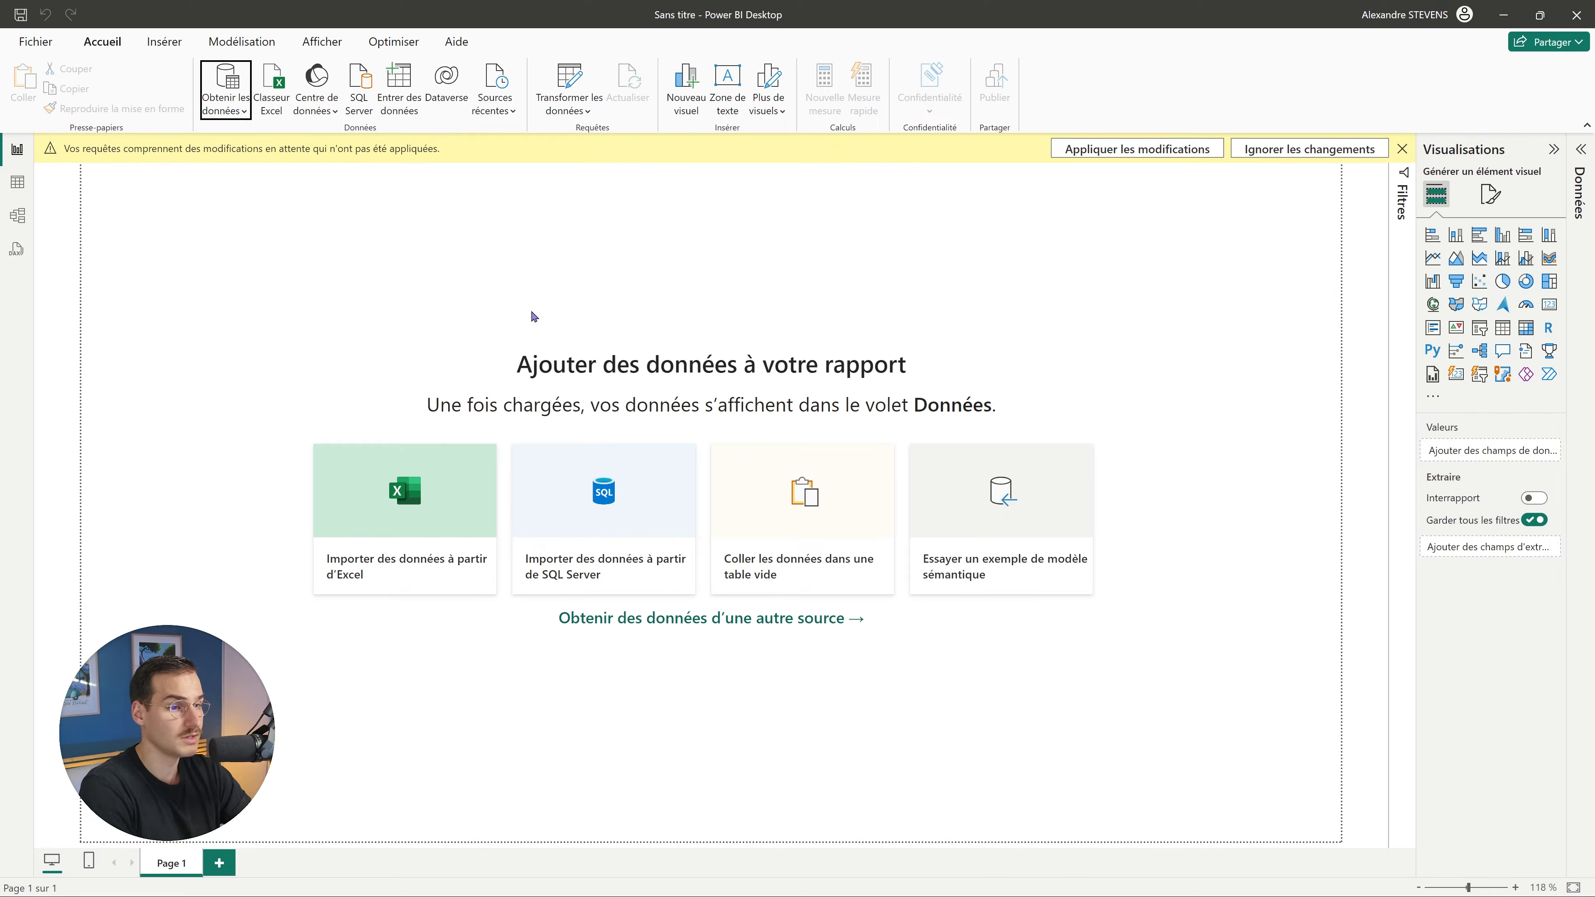
{"action": "key", "text": "super+Tab"}
{"action": "left_click", "coordinate": [730, 255]}
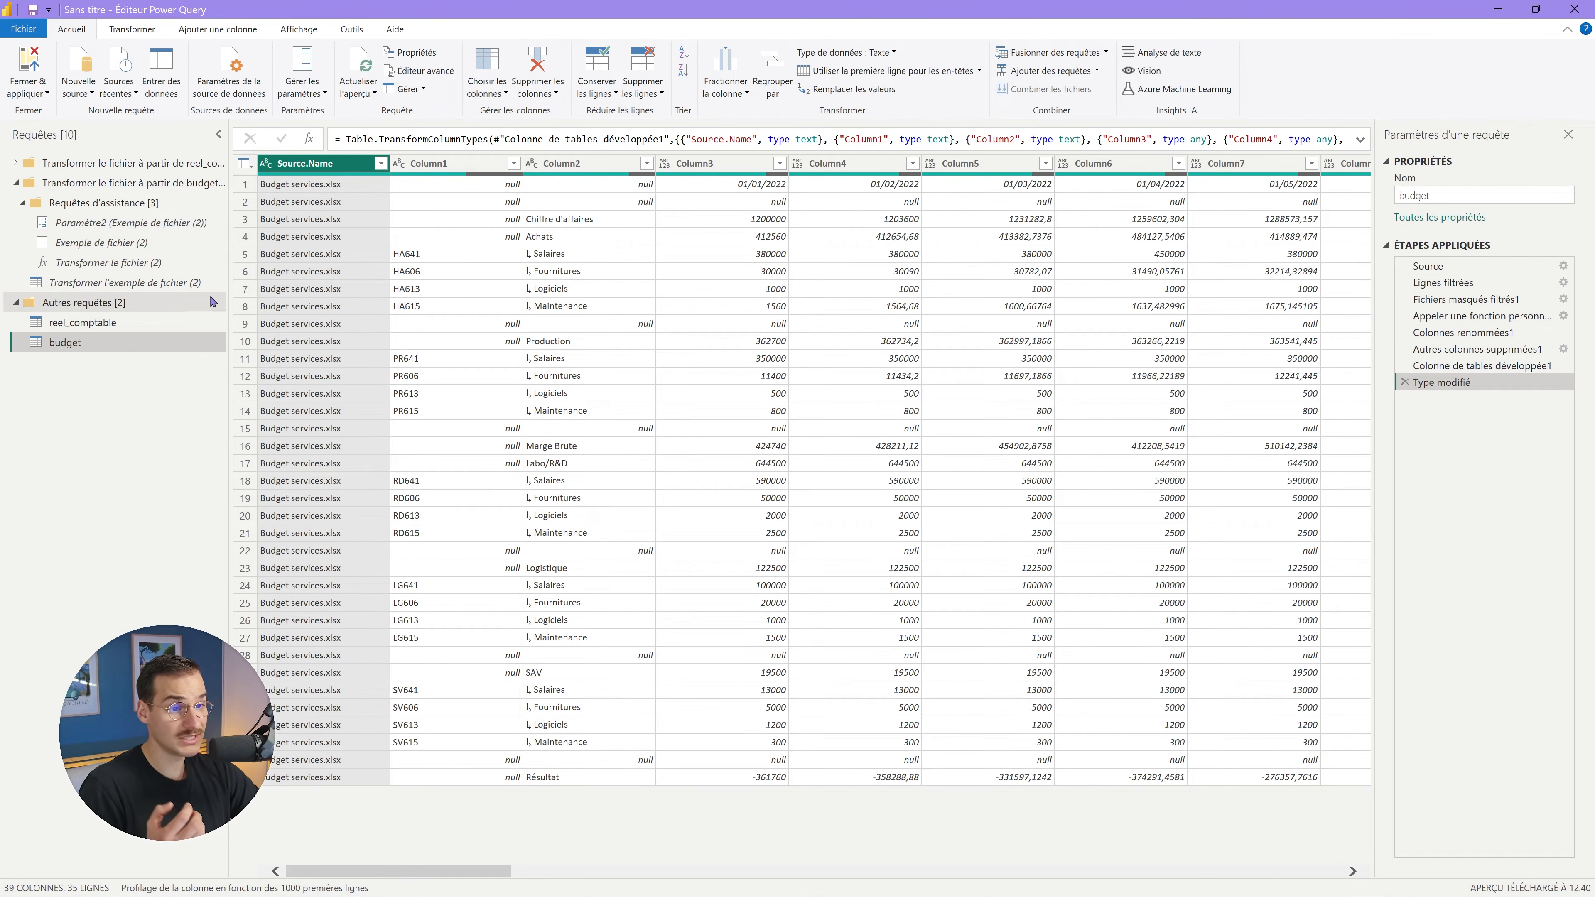
Collapse the budget and reel_comptable helper-query folders and show reel_comptable's 760-row table.
{"action": "double_click", "coordinate": [153, 181]}
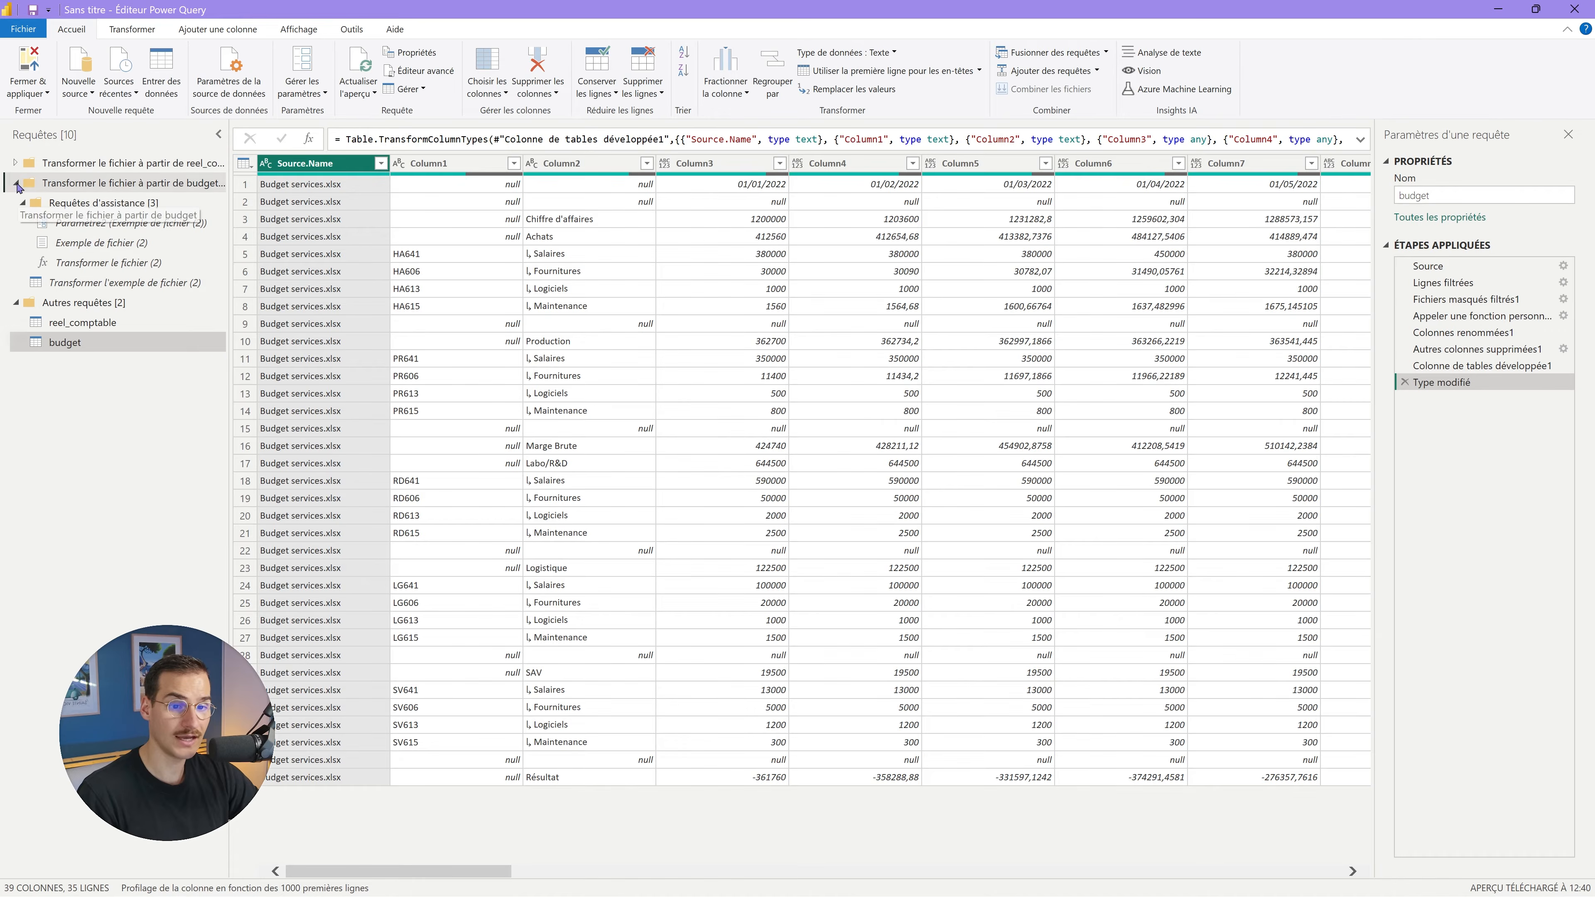
{"action": "left_click_drag", "start_coordinate": [286, 151], "coordinate": [286, 151]}
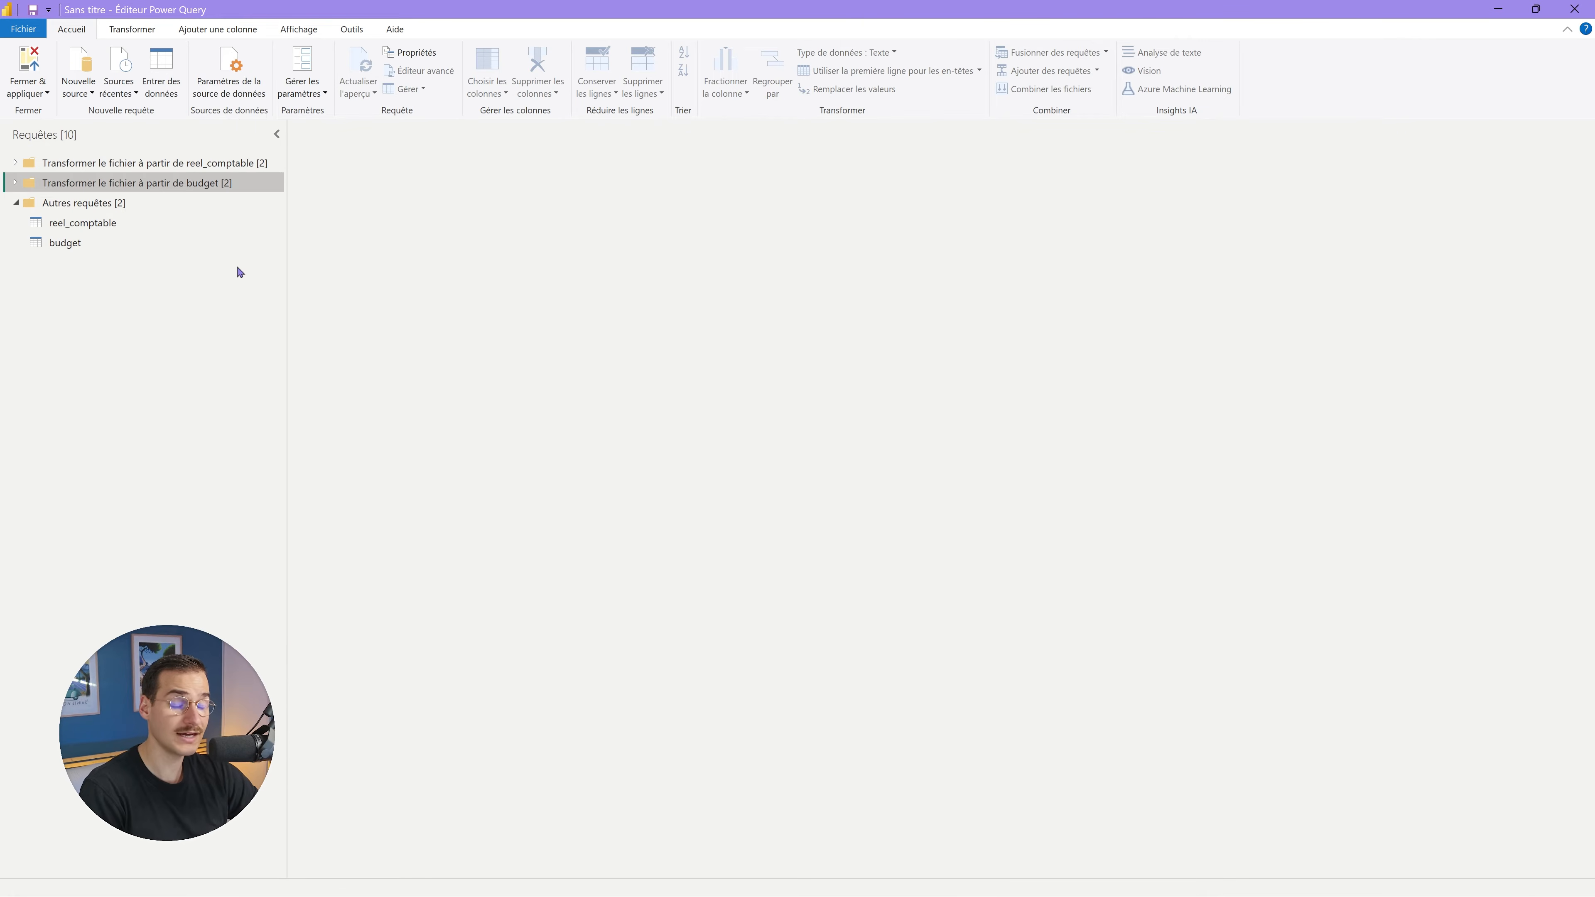
{"action": "double_click", "coordinate": [46, 168]}
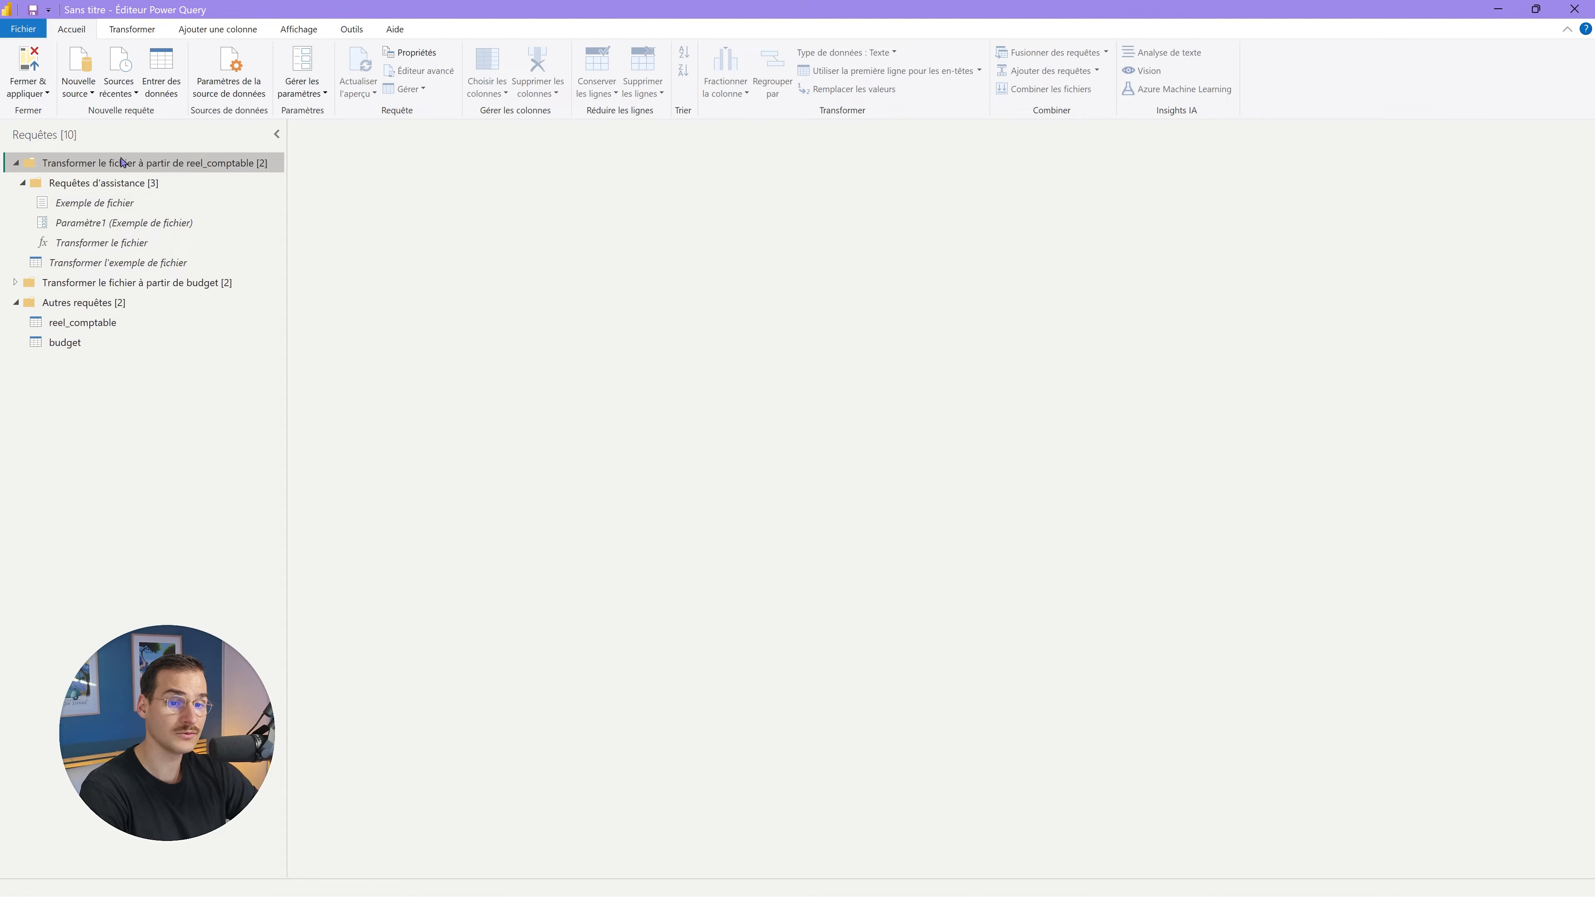
{"action": "left_click", "coordinate": [16, 163]}
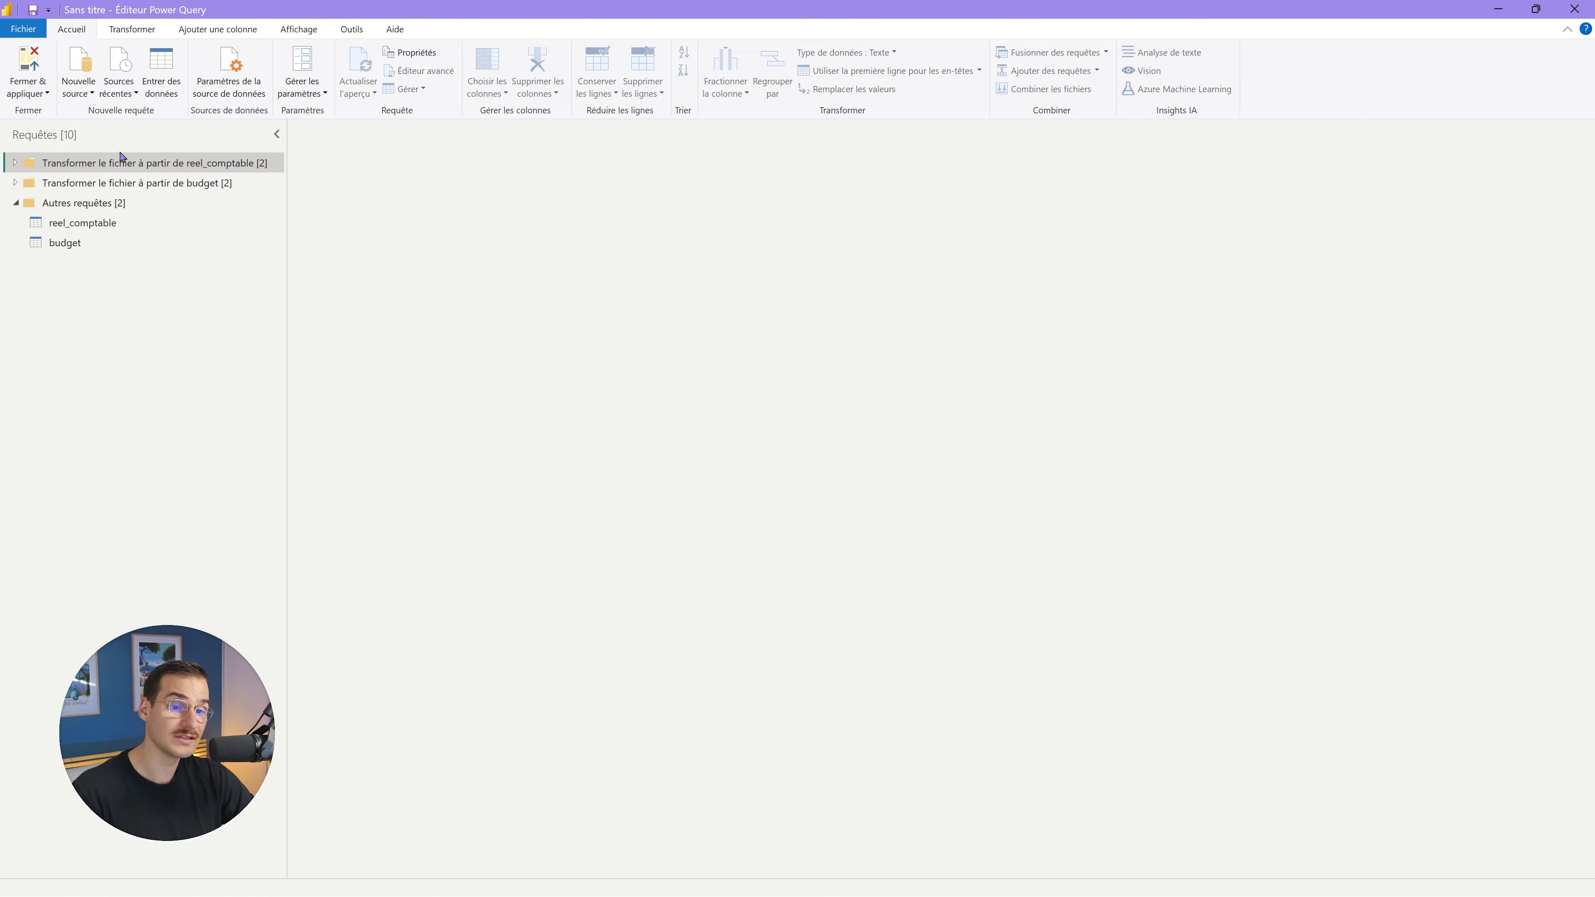
{"action": "left_click", "coordinate": [94, 223]}
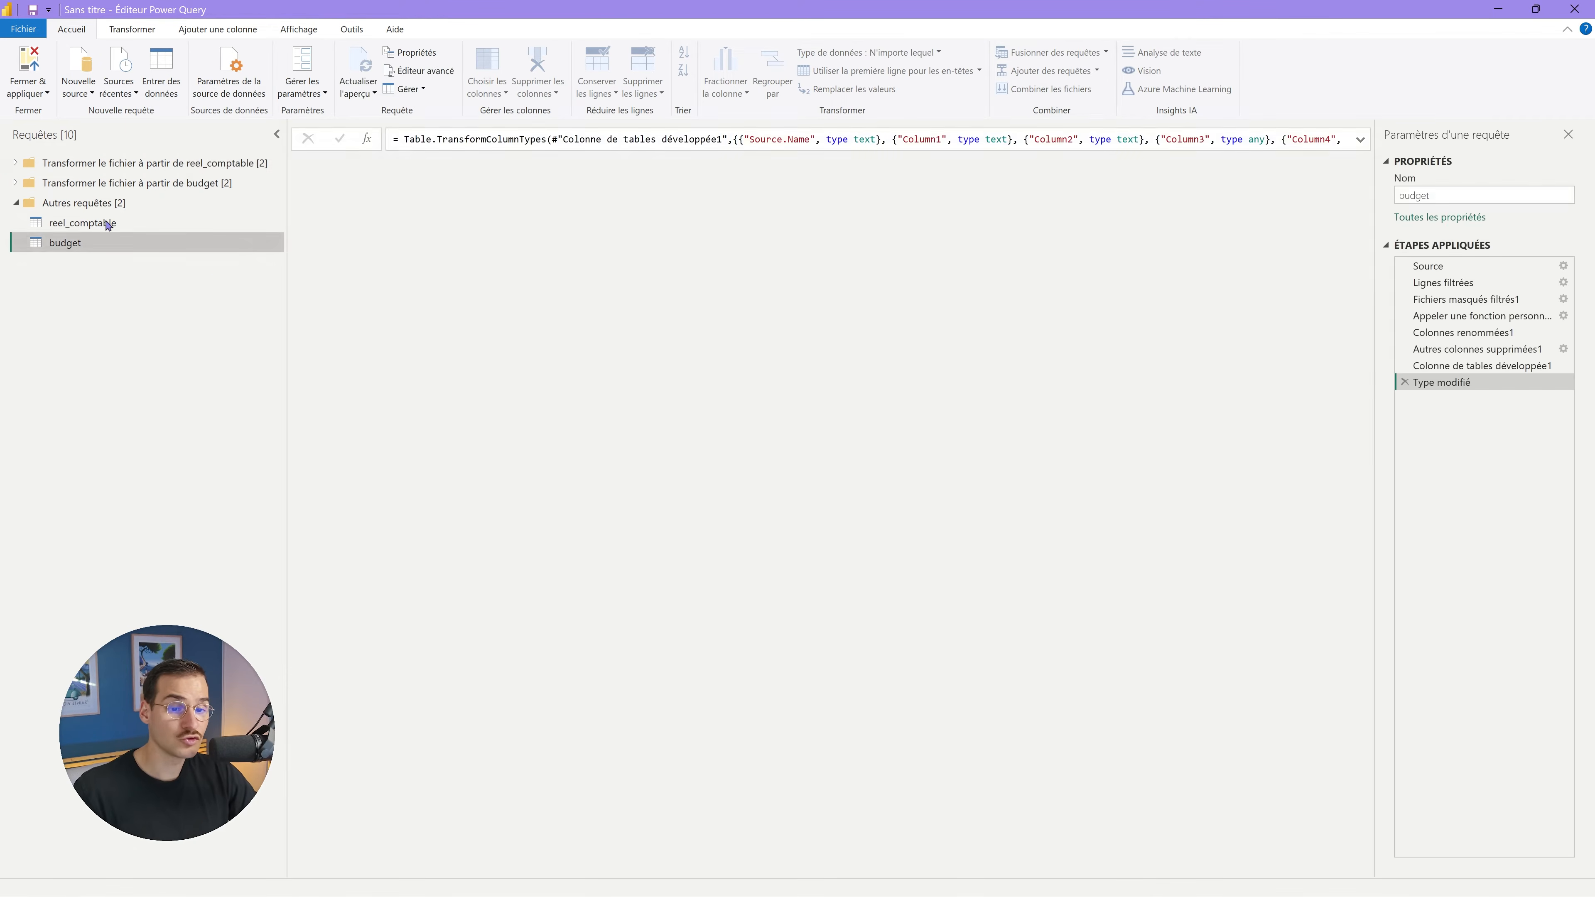
Add a new parameter from the Requêtes pane and name it var_chemin.
{"action": "right_click", "coordinate": [128, 226]}
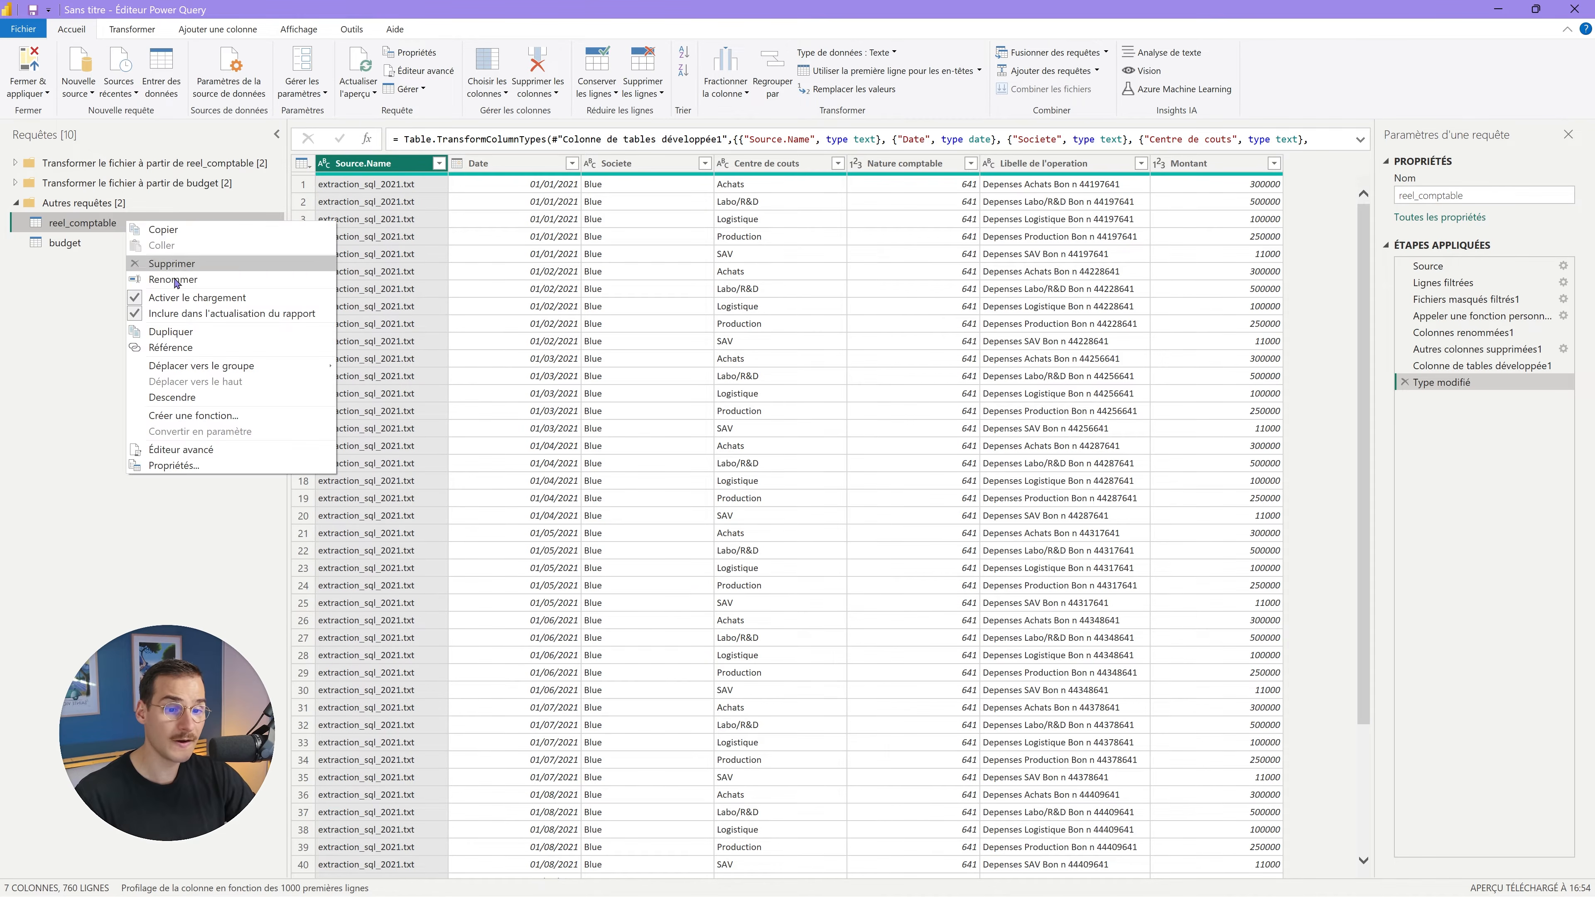
{"action": "left_click", "coordinate": [107, 298]}
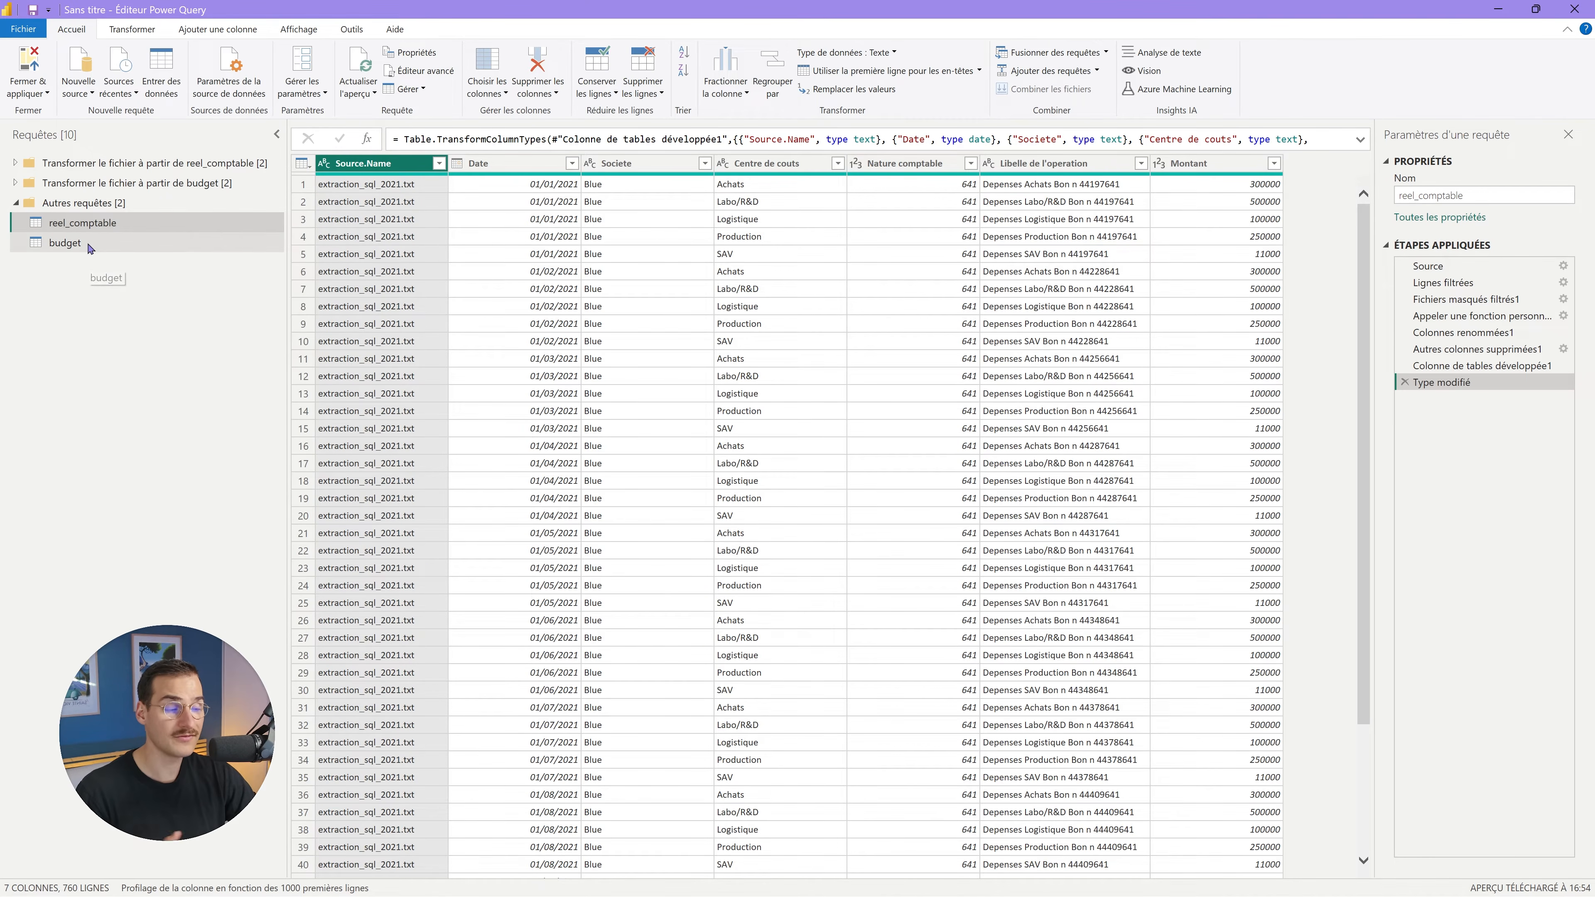
{"action": "right_click", "coordinate": [101, 297]}
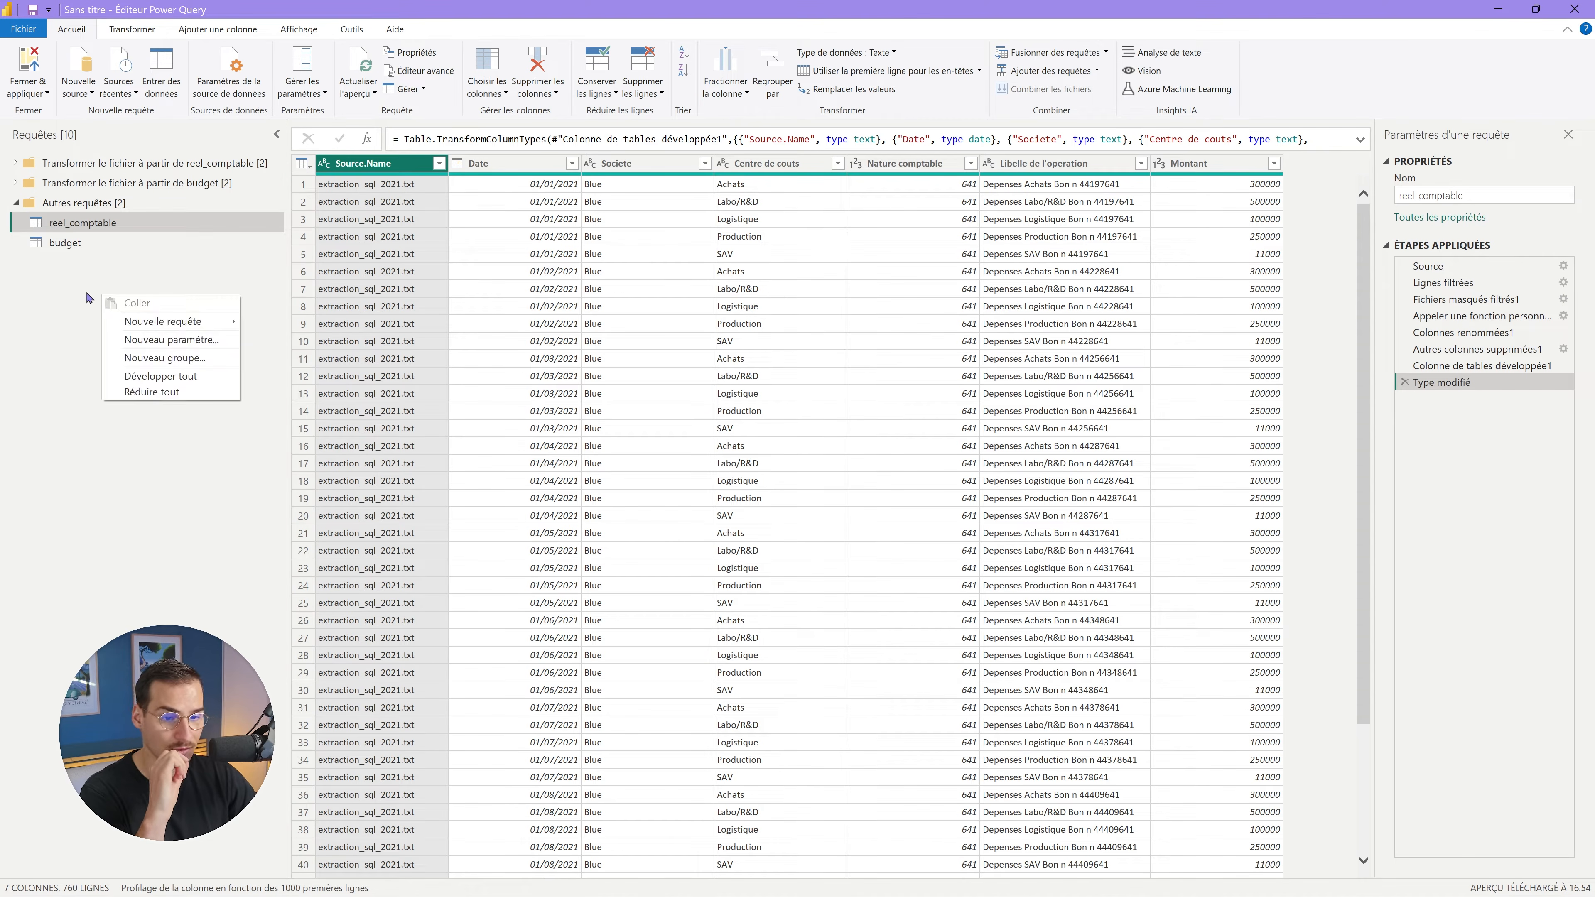
{"action": "left_click", "coordinate": [194, 345]}
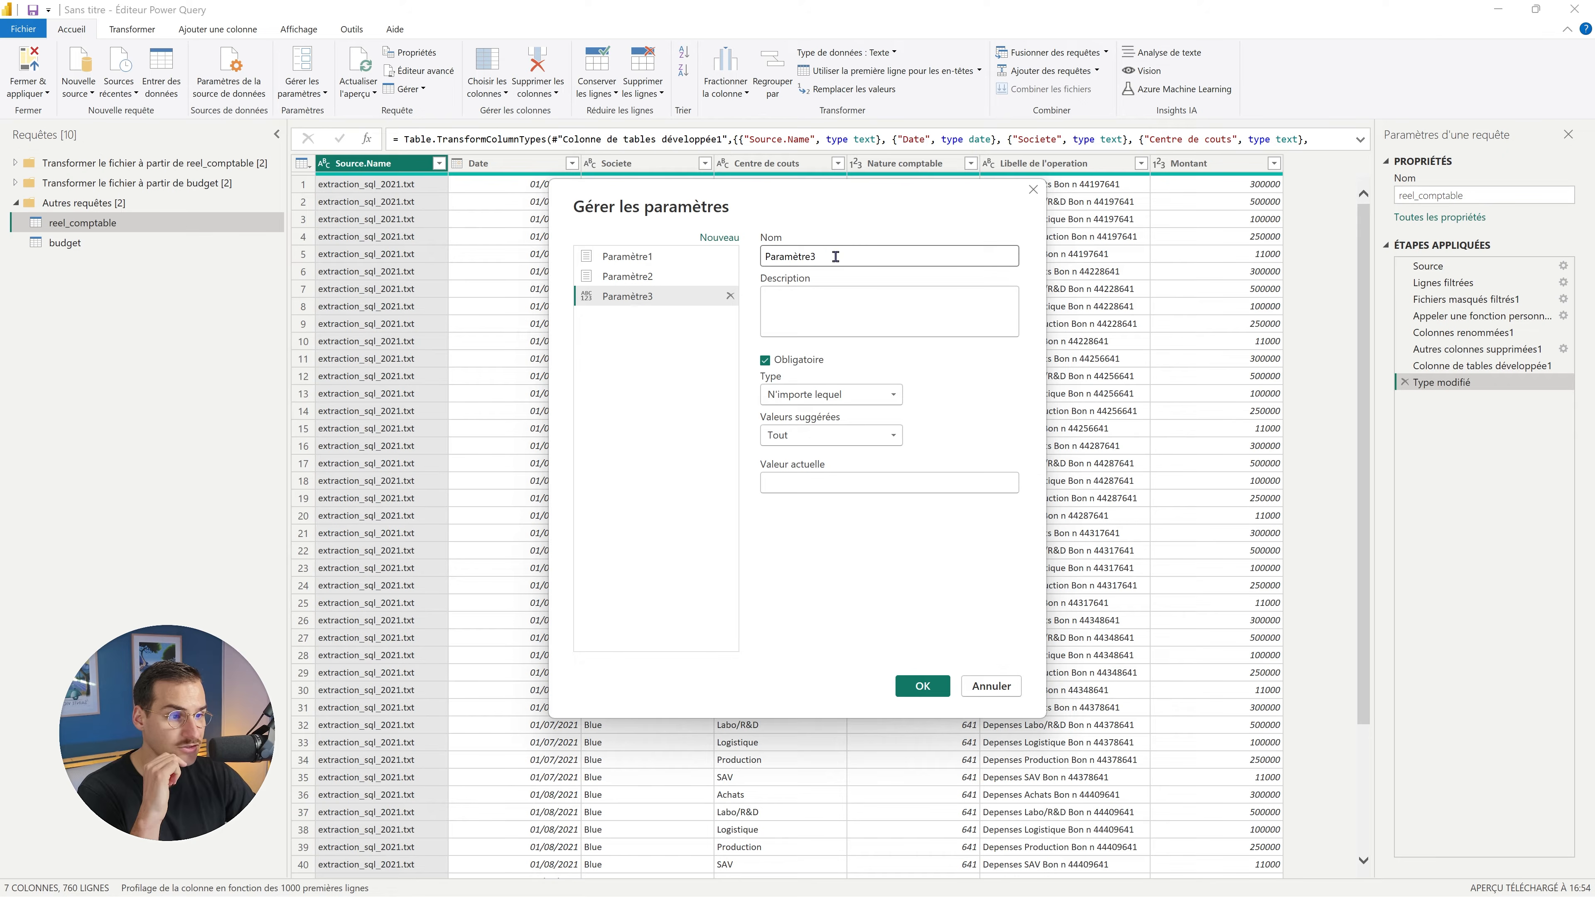
{"action": "double_click", "coordinate": [835, 256]}
{"action": "type", "text": "var_chemin"}
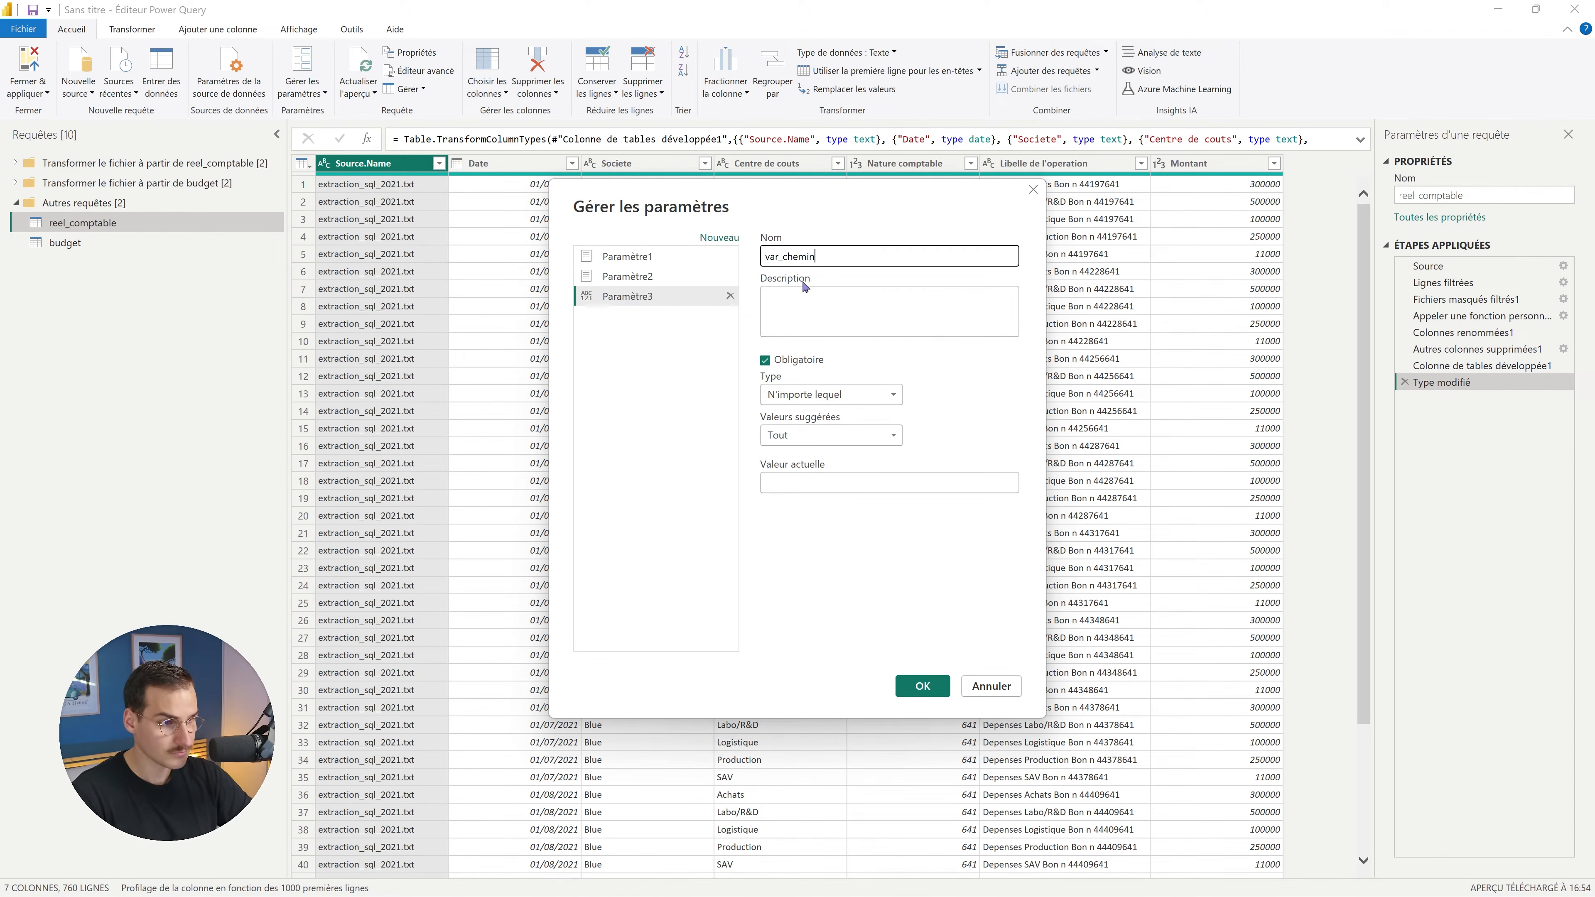
Give var_chemin the description 'Chemin dacces aux fichiers' and current value Q, then confirm.
{"action": "left_click", "coordinate": [809, 302]}
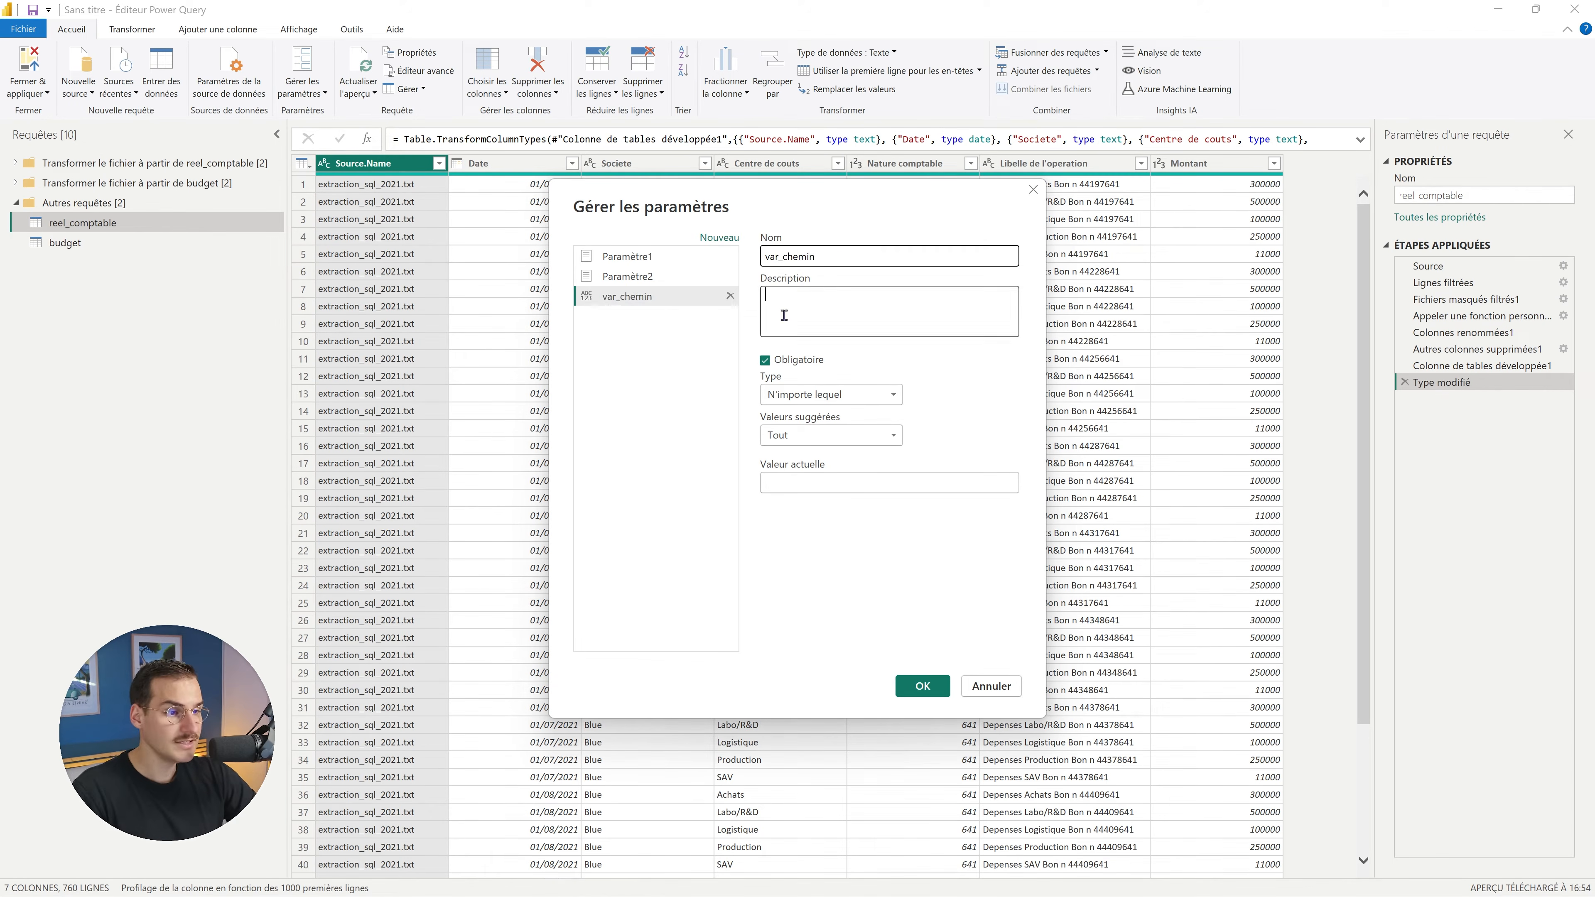
{"action": "type", "text": "Chemin dacces au fichiers"}
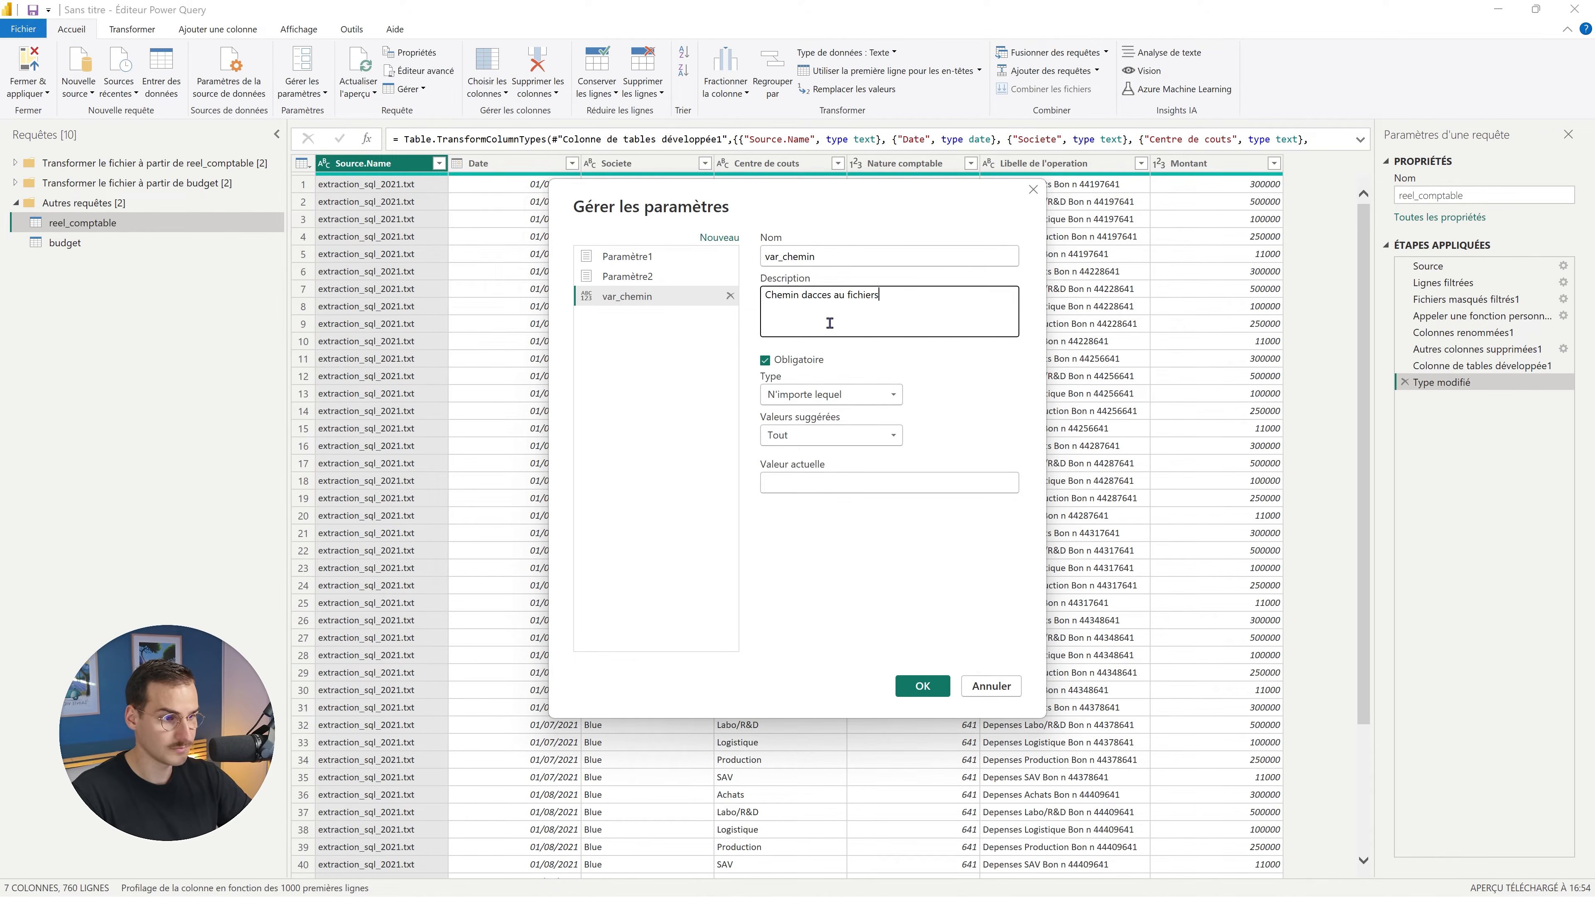
{"action": "left_click", "coordinate": [838, 294]}
{"action": "type", "text": "x"}
{"action": "left_click", "coordinate": [848, 483]}
{"action": "type", "text": "QA"}
{"action": "key", "text": "BackSpace"}
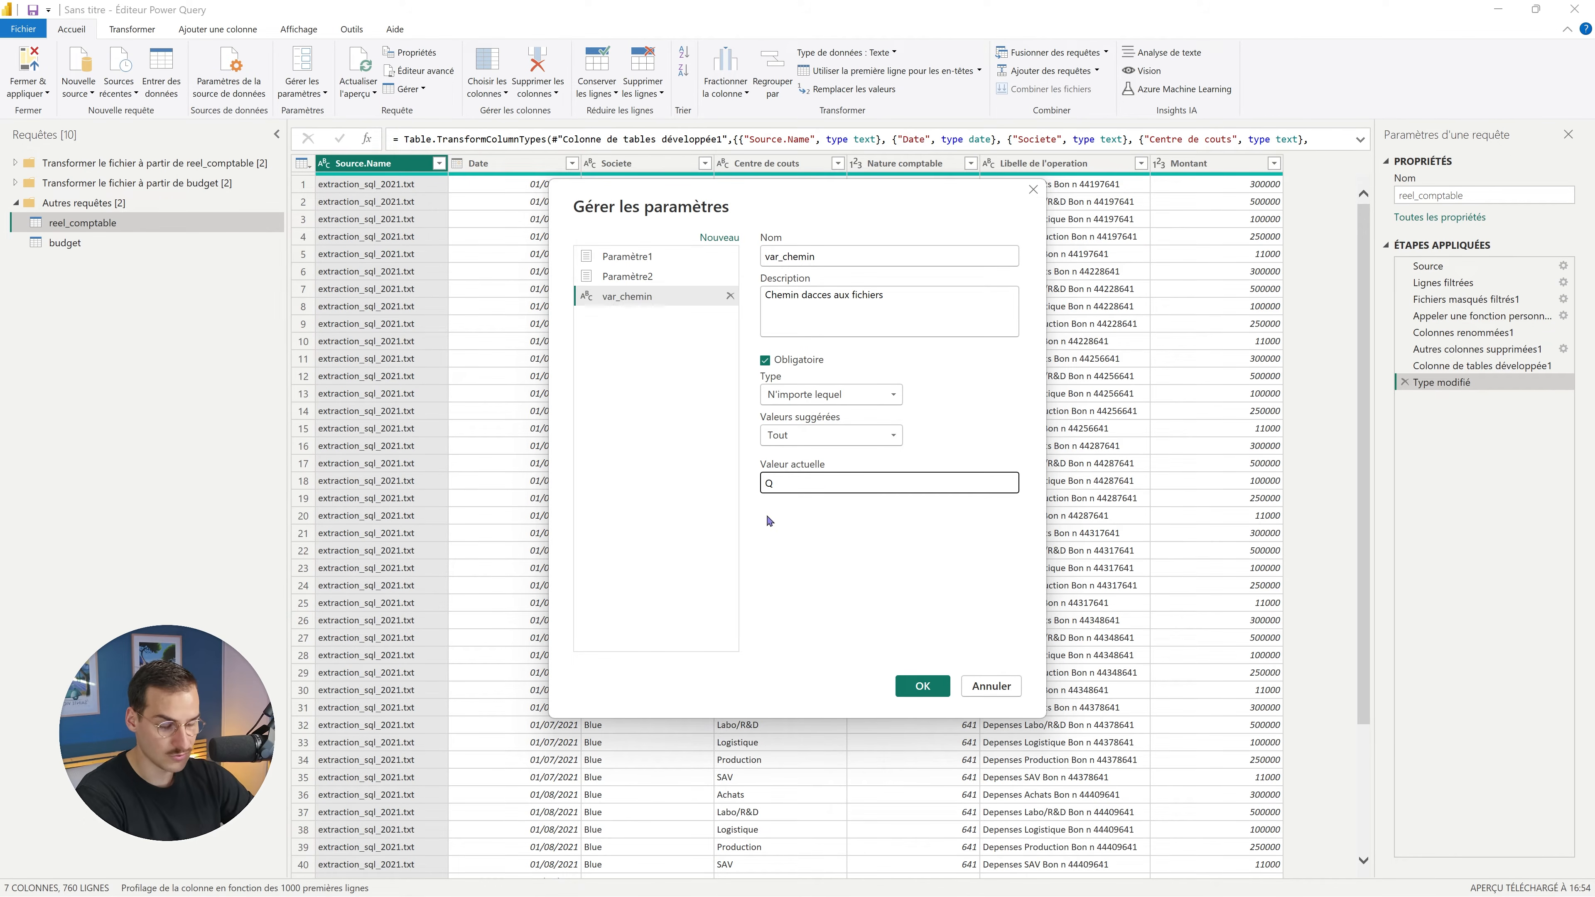
{"action": "left_click", "coordinate": [922, 692]}
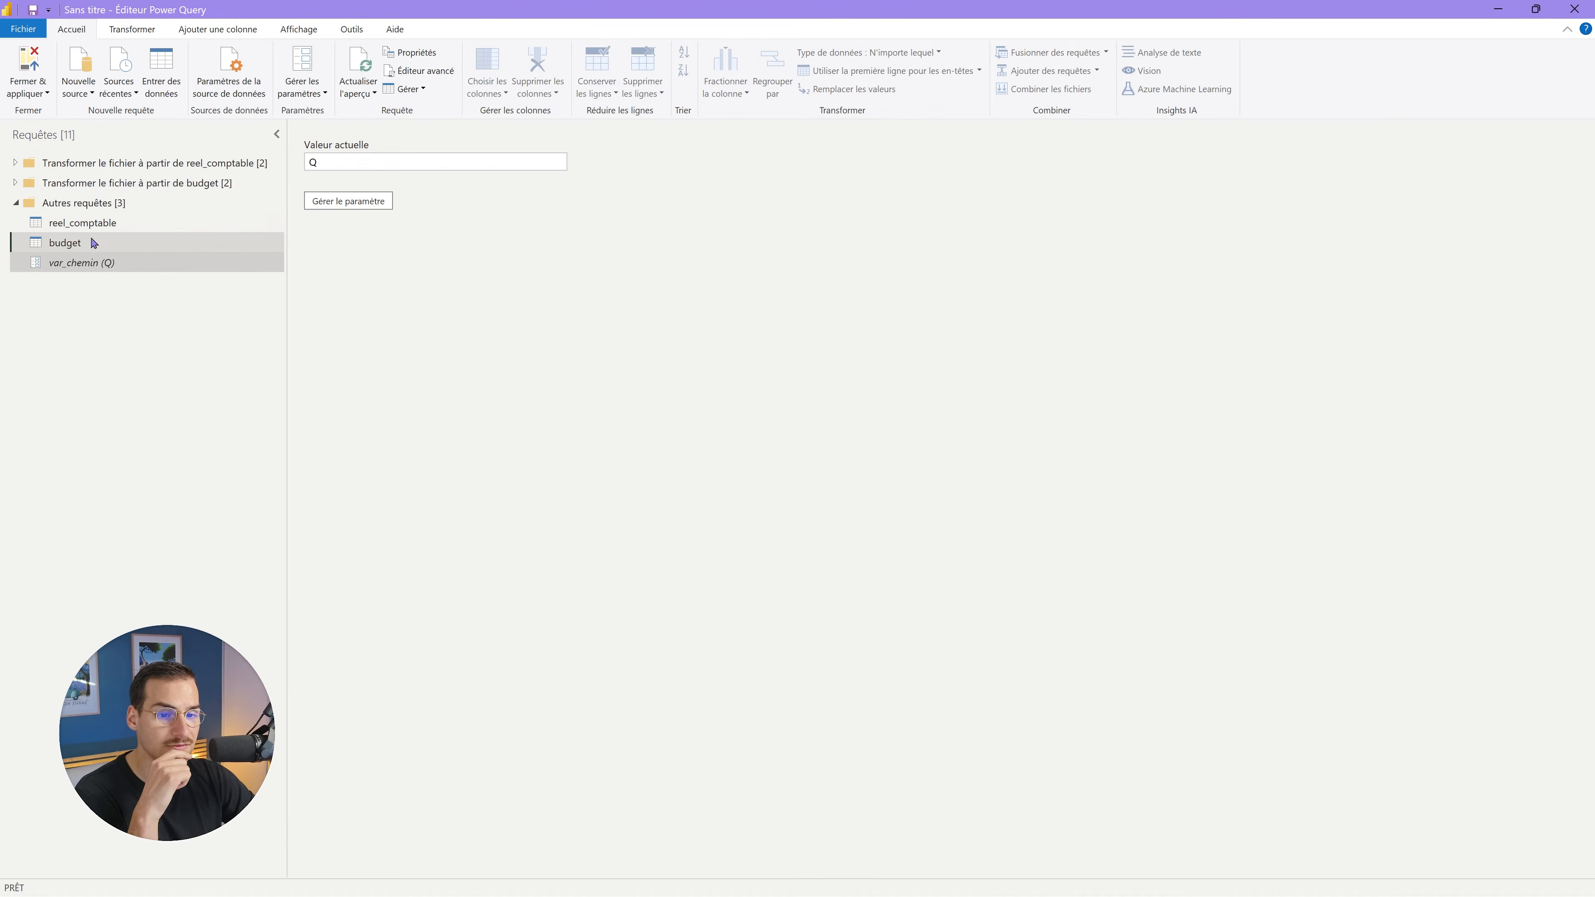
Copy the folder path from budget's Source formula and set it as var_chemin's current value.
{"action": "left_click", "coordinate": [93, 243]}
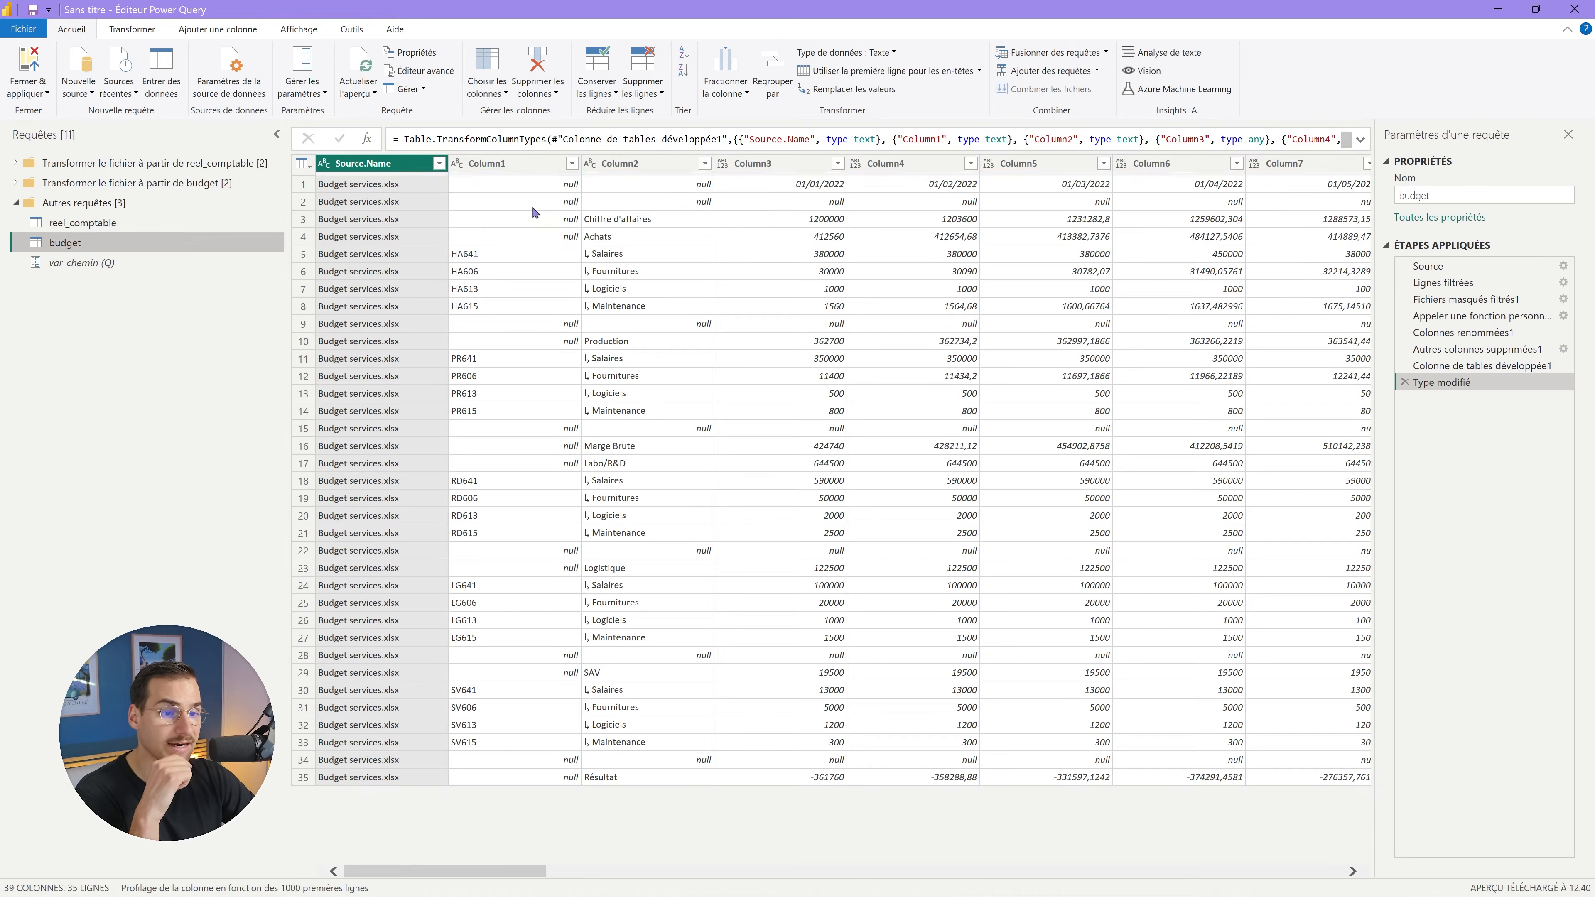
{"action": "left_click", "coordinate": [1438, 266]}
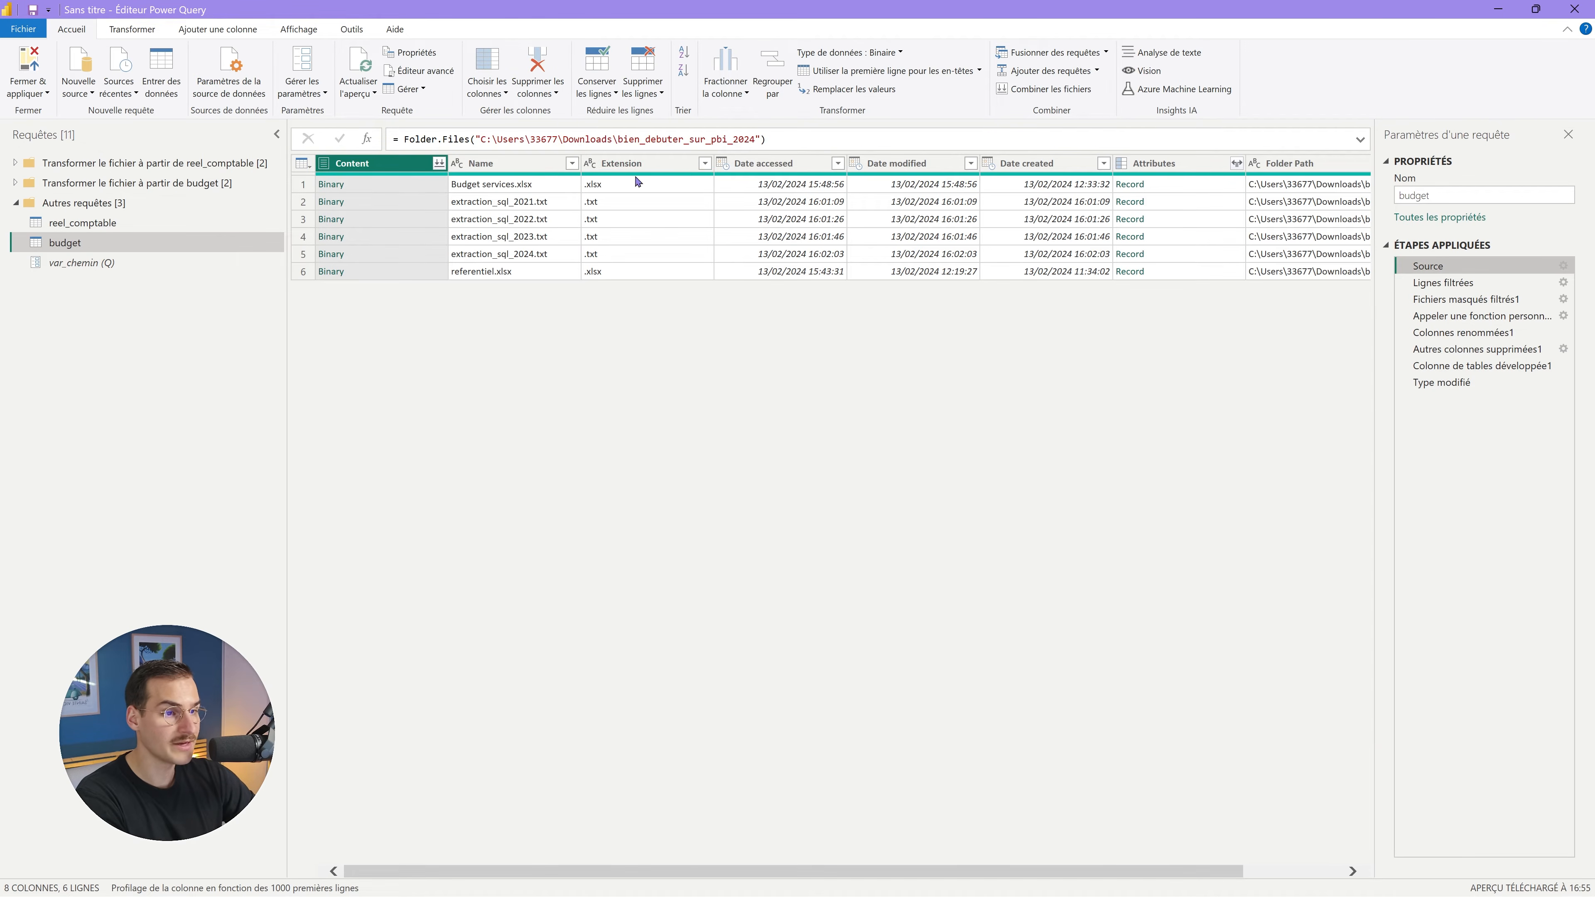
{"action": "left_click_drag", "start_coordinate": [482, 138], "coordinate": [758, 138]}
{"action": "key", "text": "ctrl+c"}
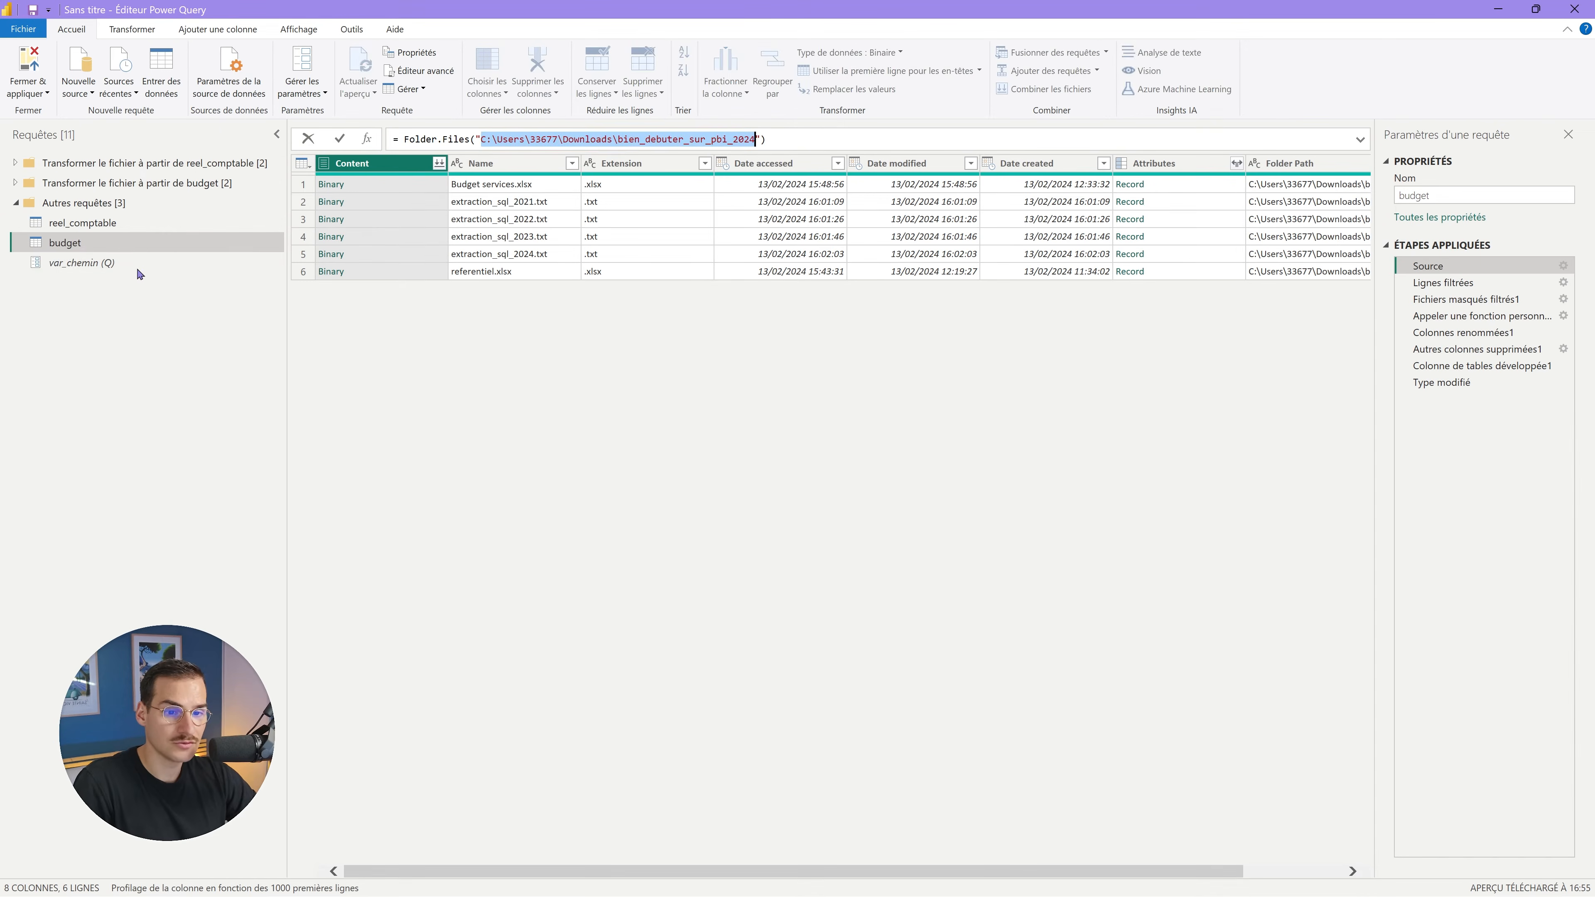
{"action": "left_click", "coordinate": [129, 269]}
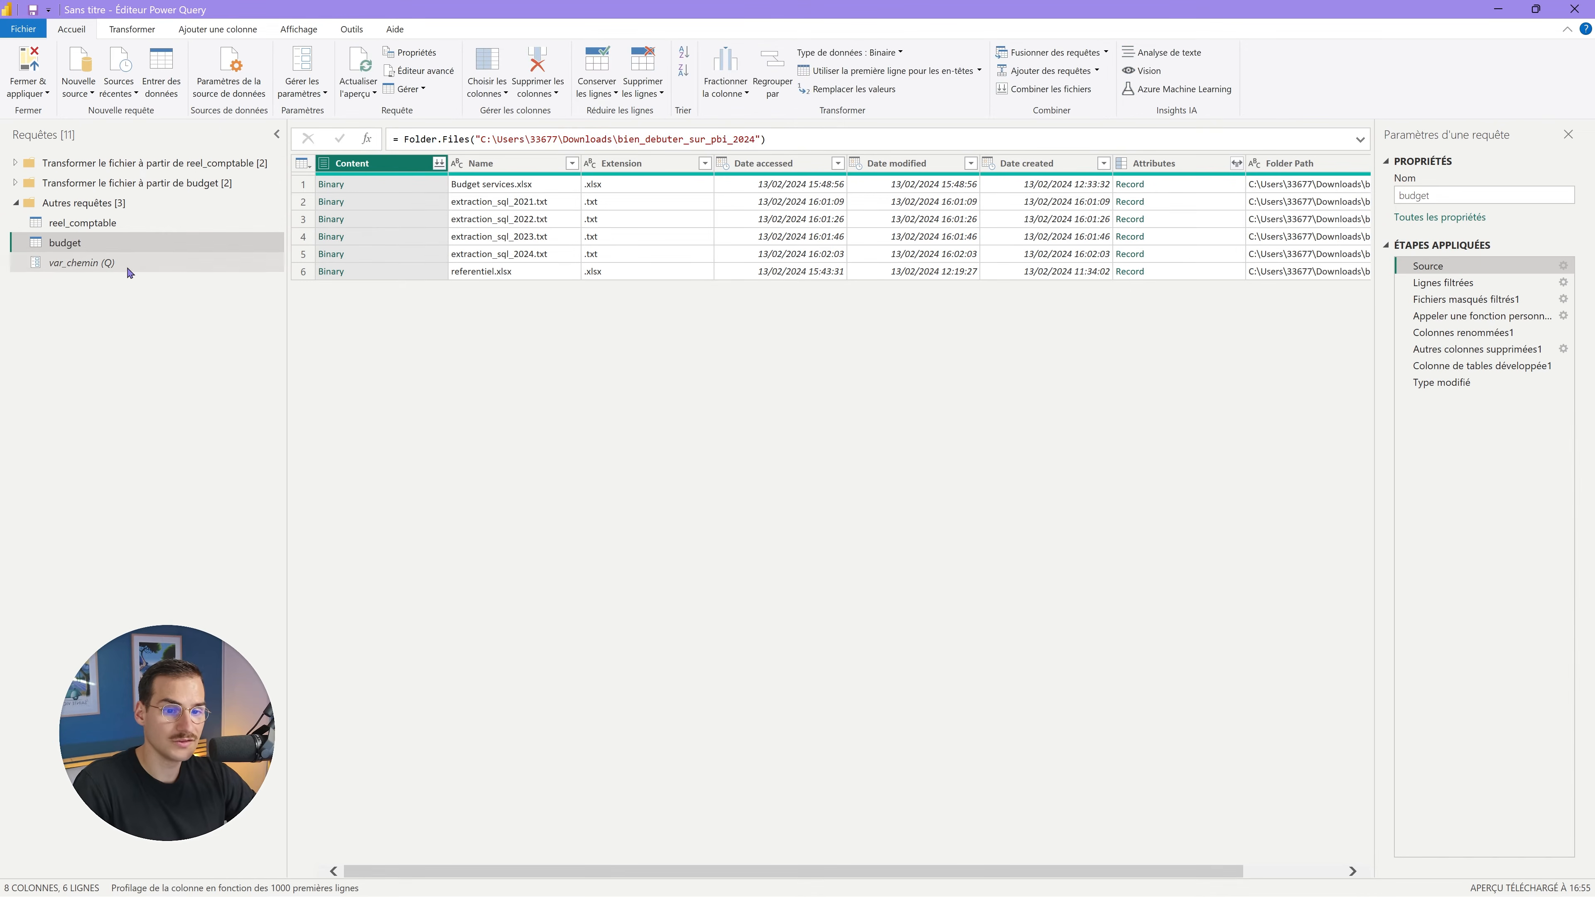
{"action": "left_click_drag", "start_coordinate": [496, 166], "coordinate": [285, 167]}
{"action": "key", "text": "ctrl+v"}
{"action": "key", "text": "Return"}
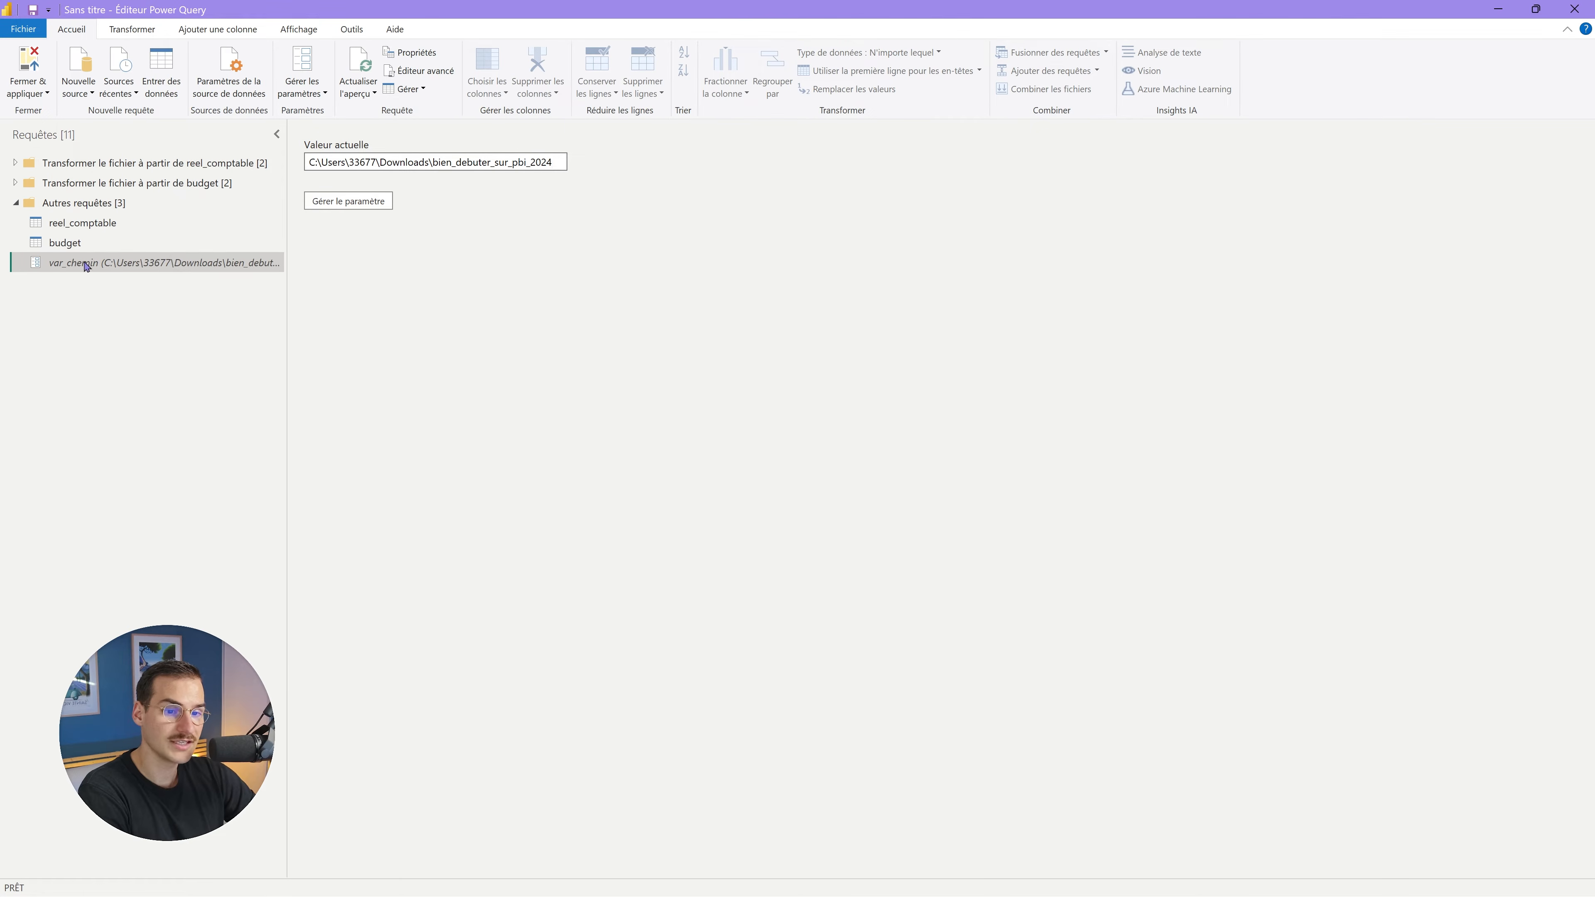
Change budget's Source formula to Folder.Files(var_chemin) and check the final 35-row table.
{"action": "left_click", "coordinate": [65, 243]}
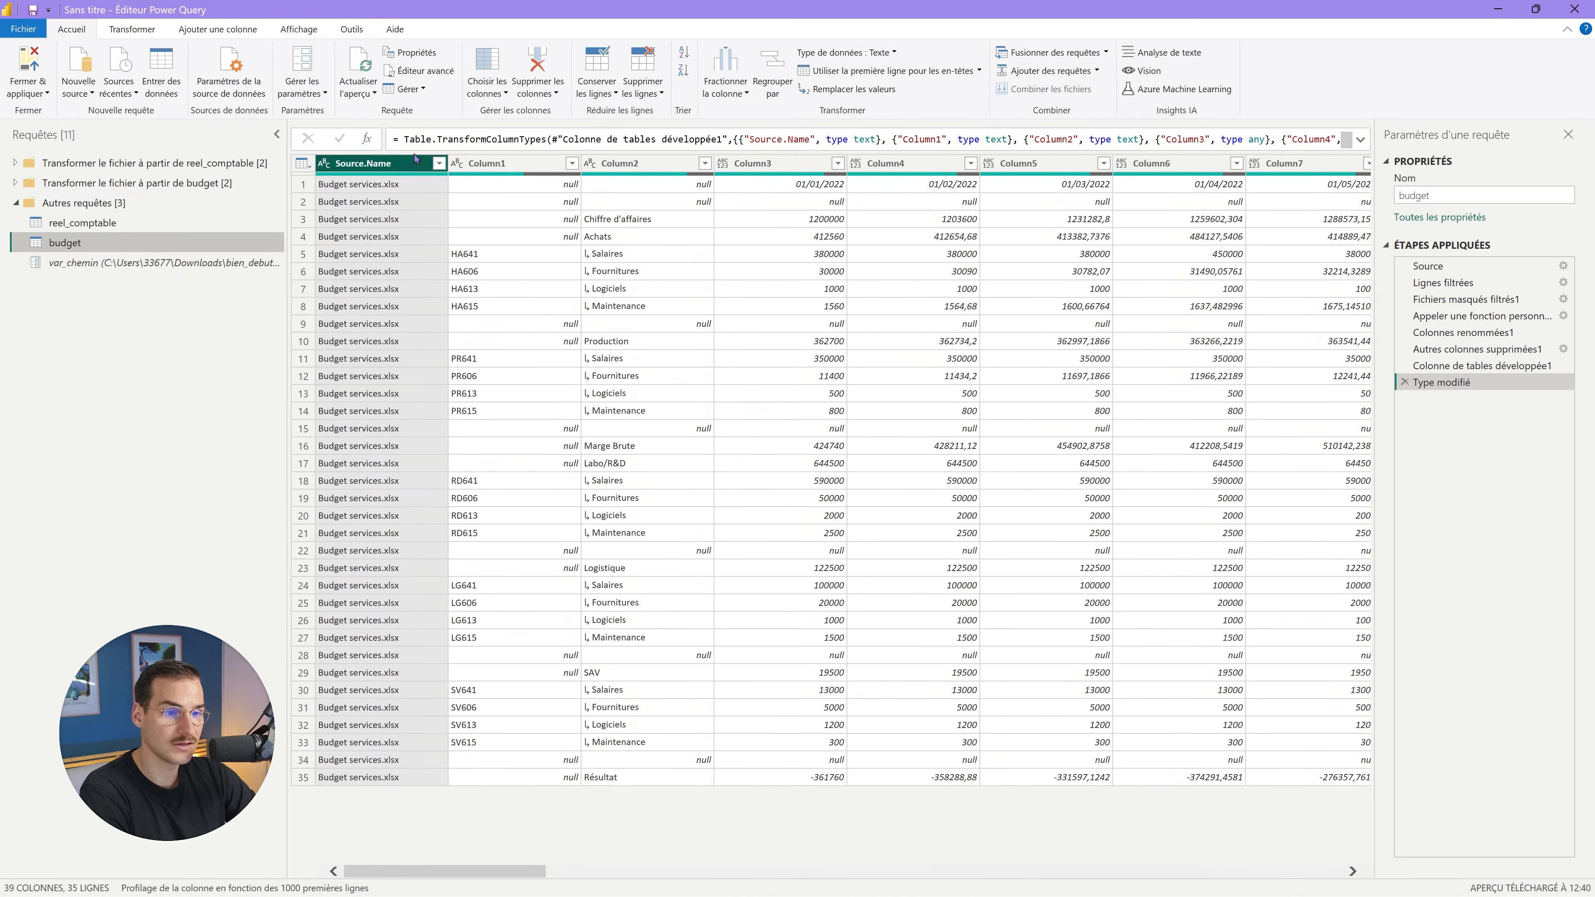
{"action": "left_click", "coordinate": [1428, 266]}
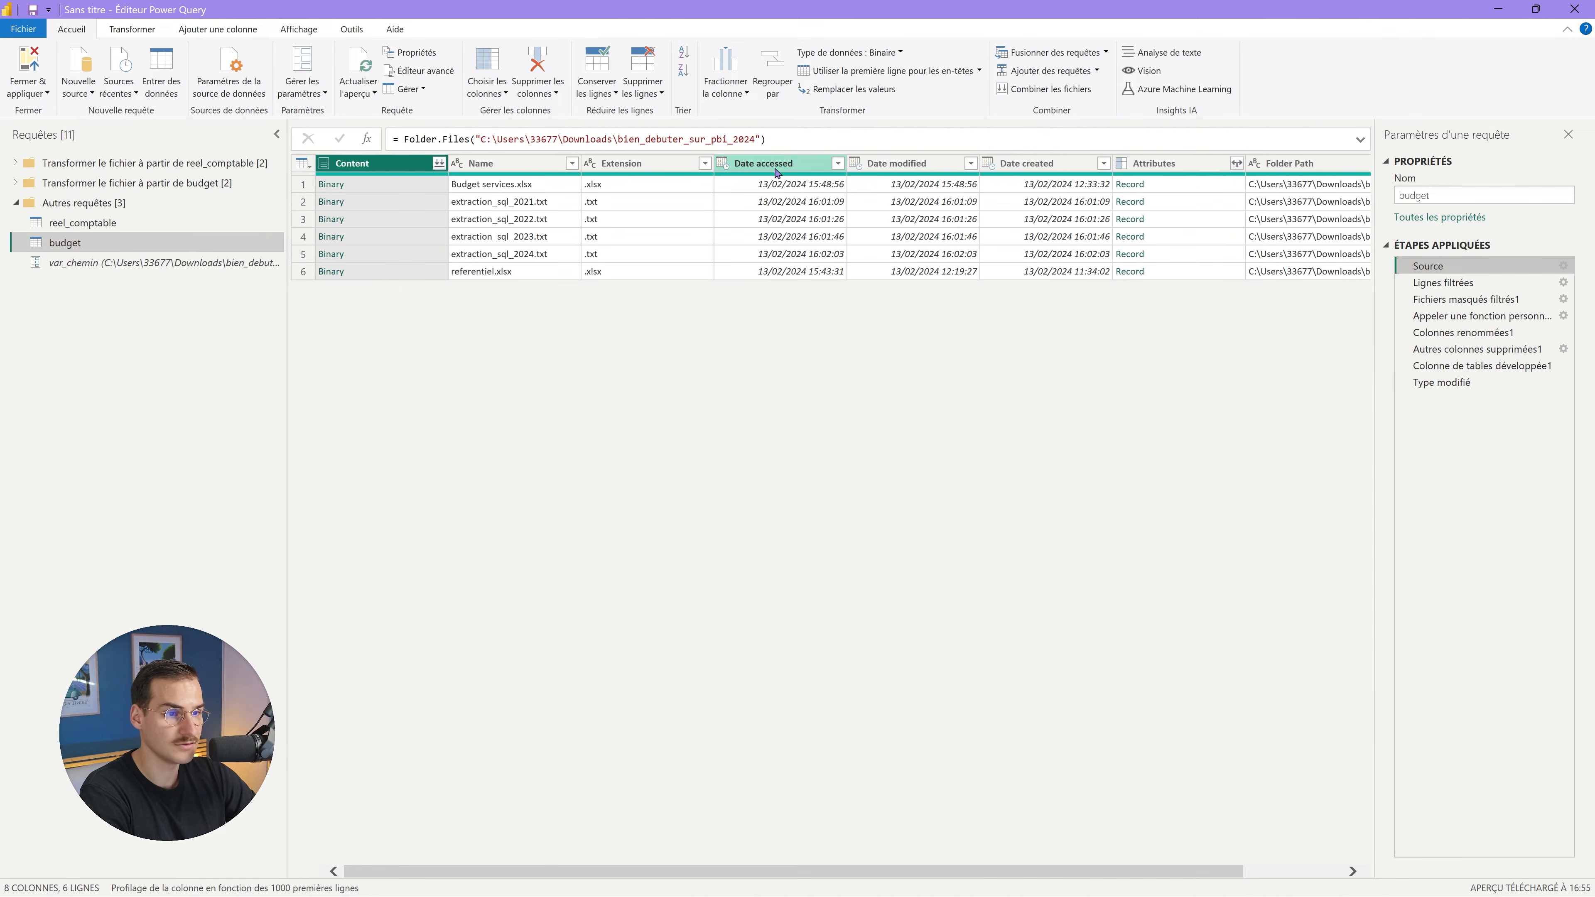
{"action": "left_click_drag", "start_coordinate": [761, 139], "coordinate": [472, 138]}
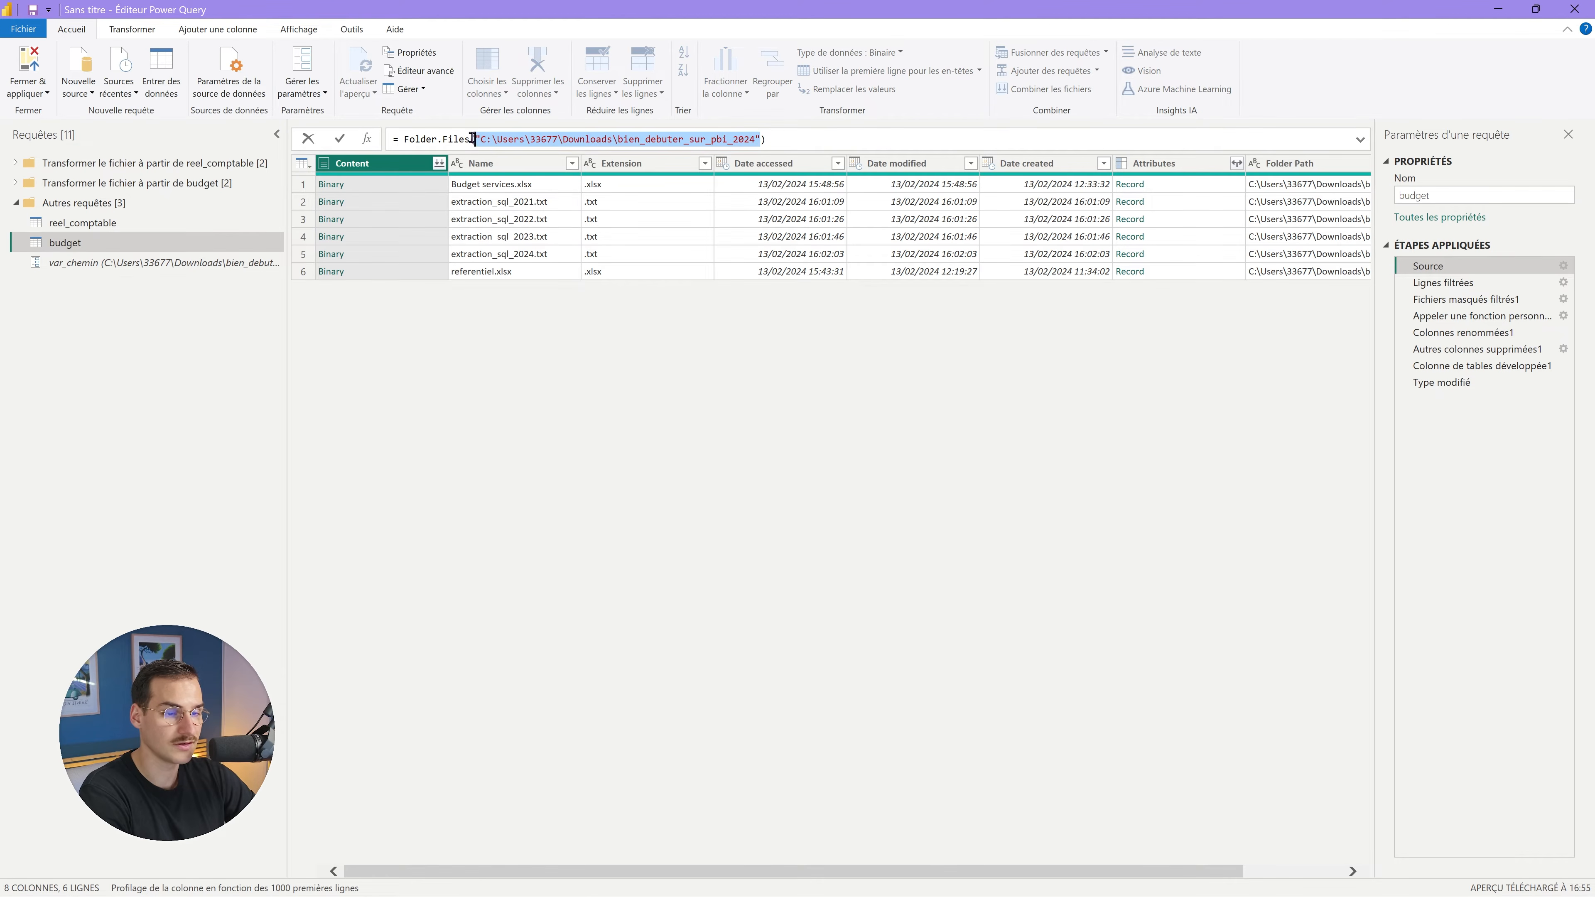
{"action": "key", "text": "BackSpace"}
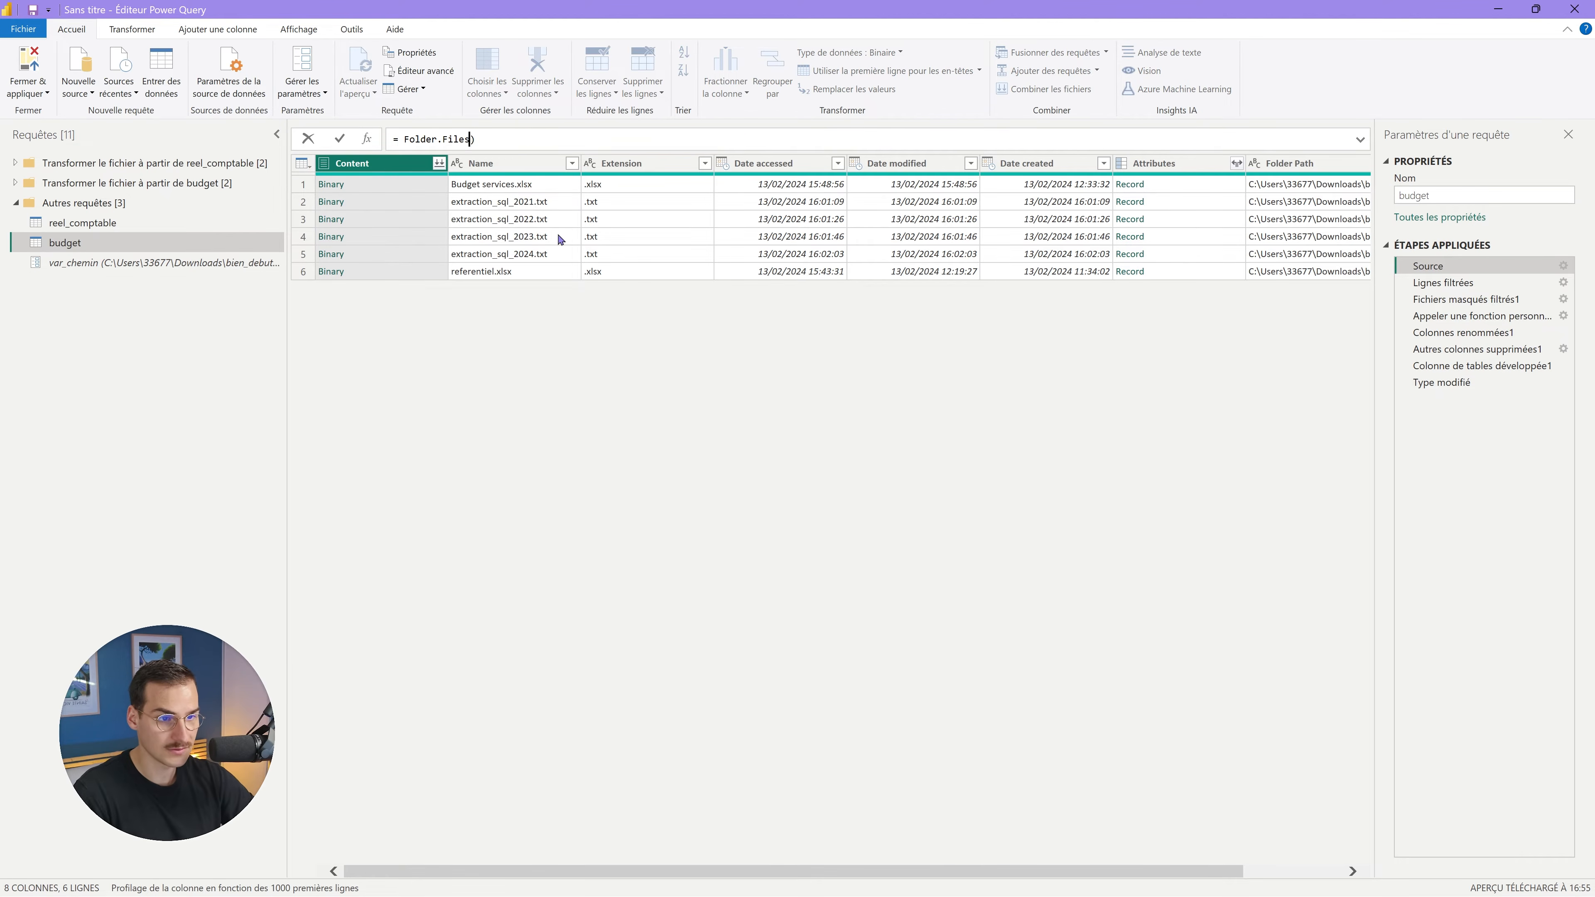
{"action": "type", "text": "(var"}
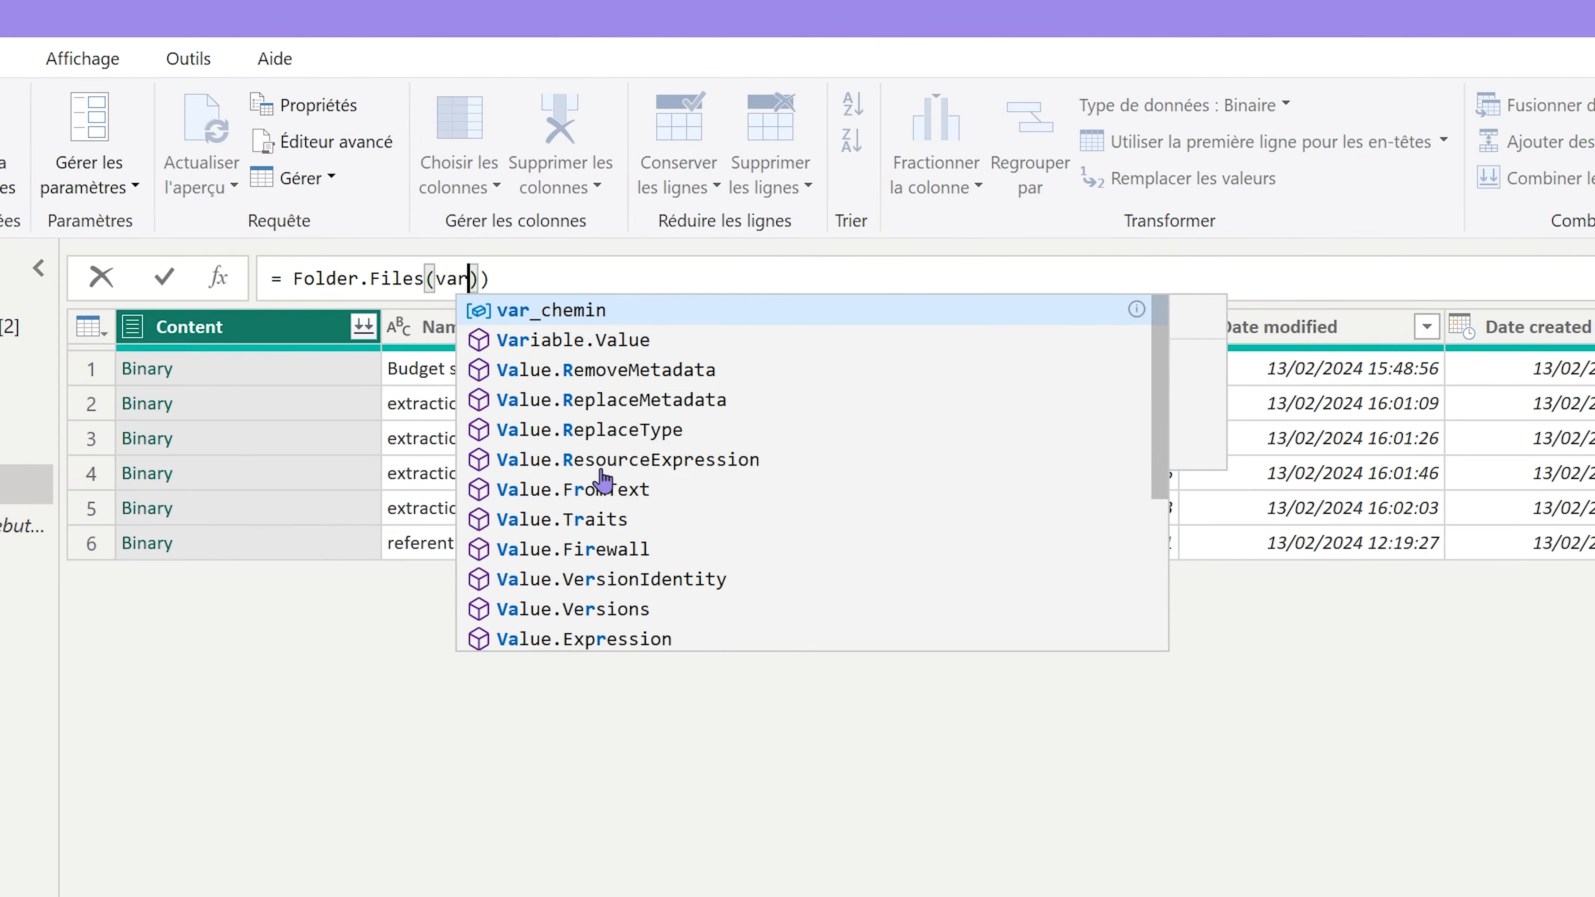
{"action": "left_click", "coordinate": [597, 314]}
{"action": "left_click", "coordinate": [593, 273]}
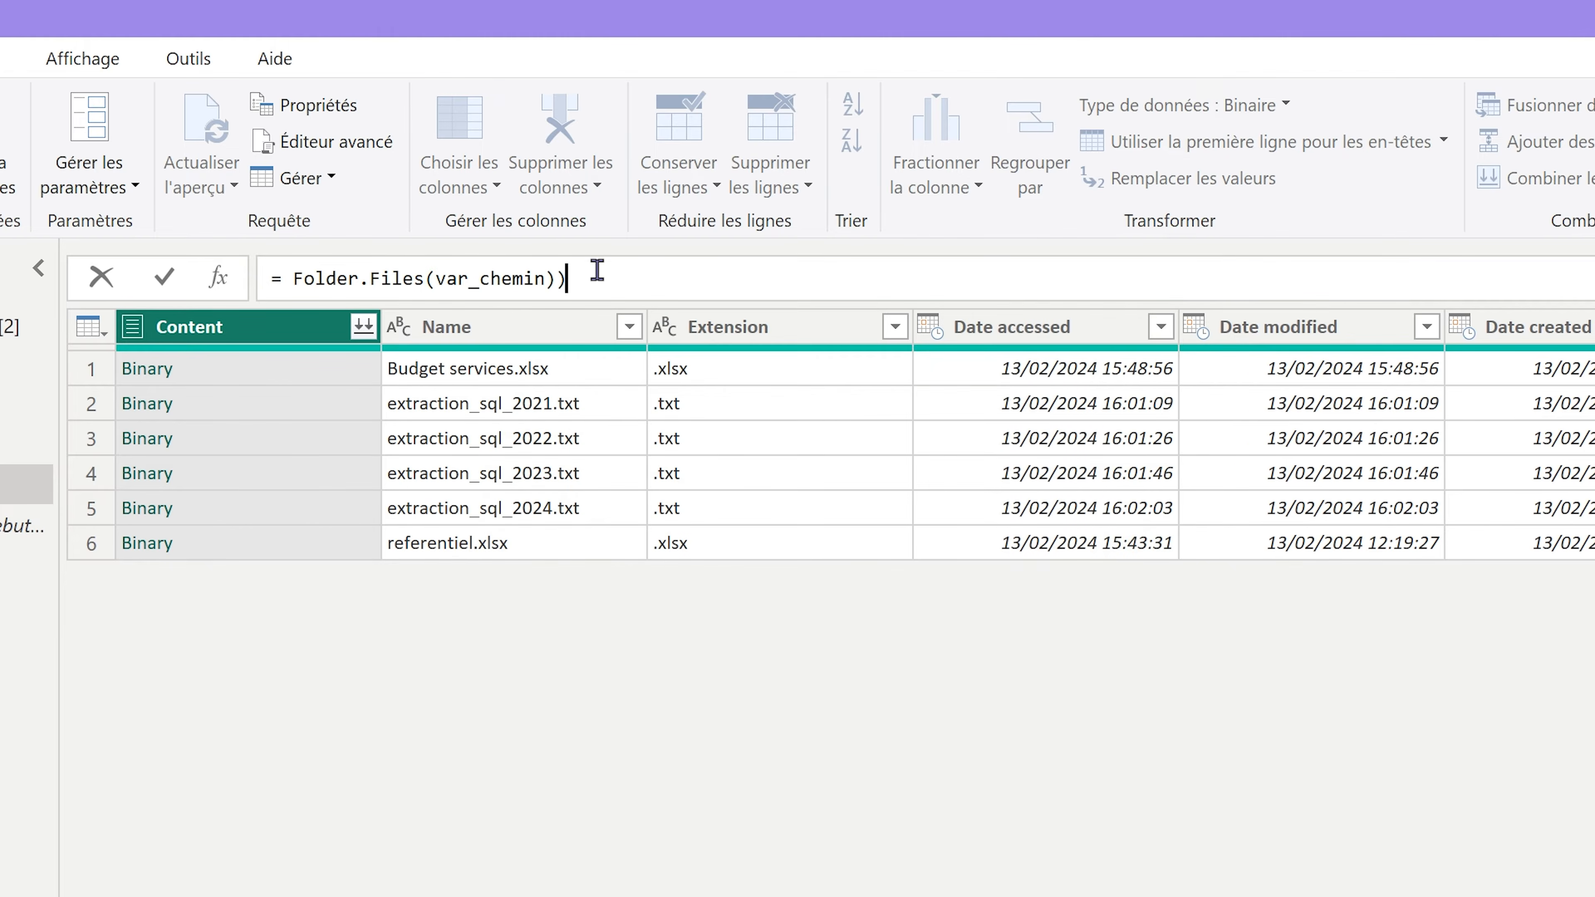
{"action": "key", "text": "Return"}
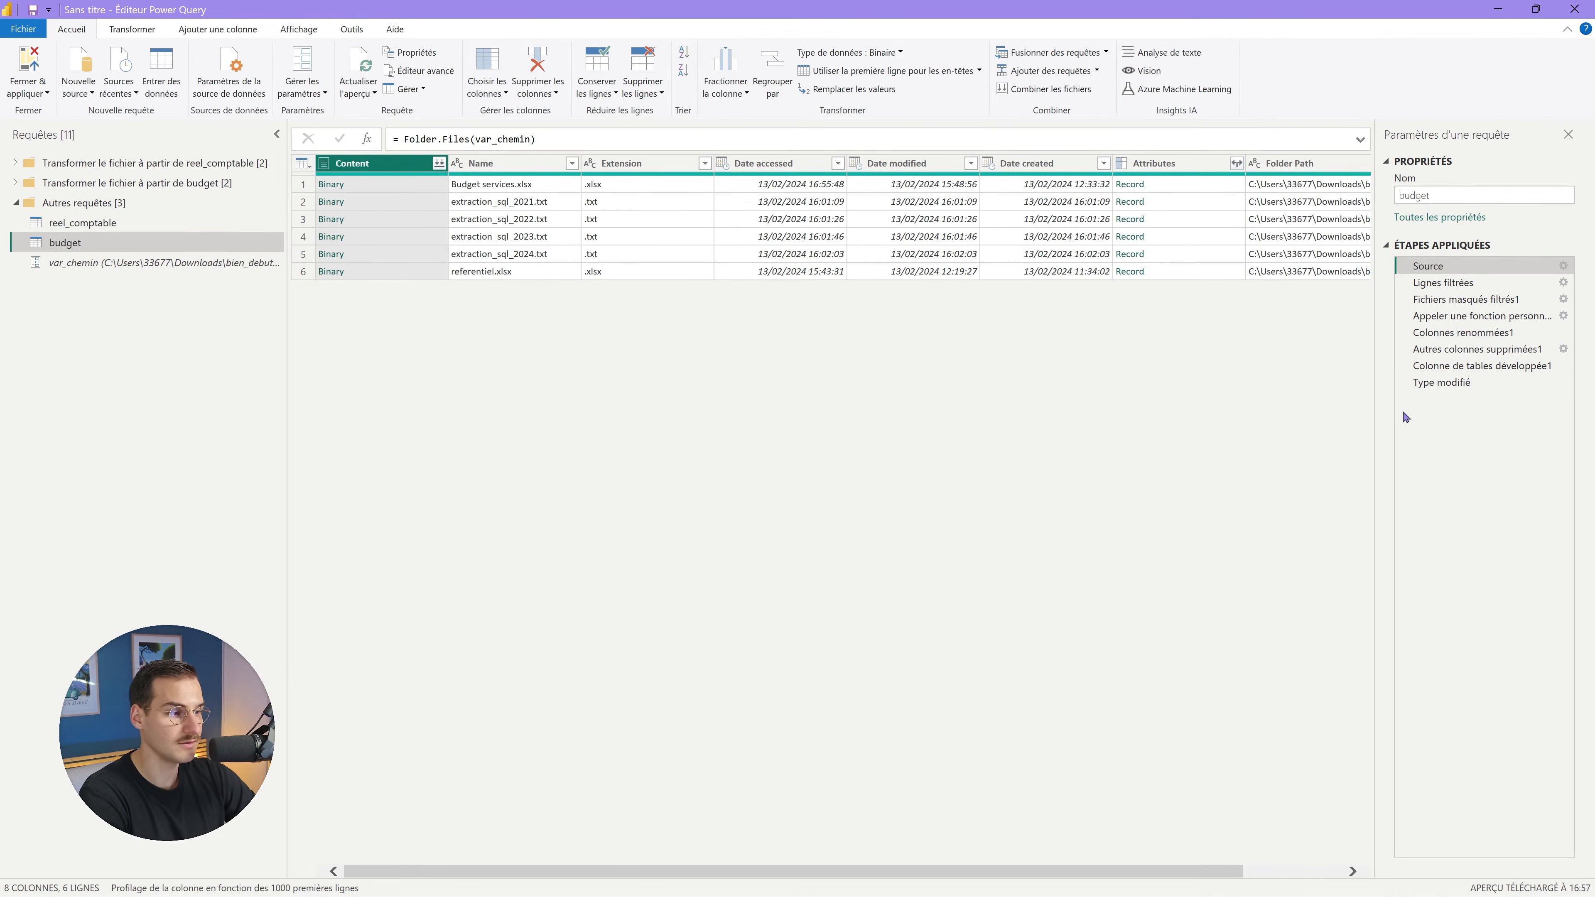
{"action": "left_click", "coordinate": [1444, 383]}
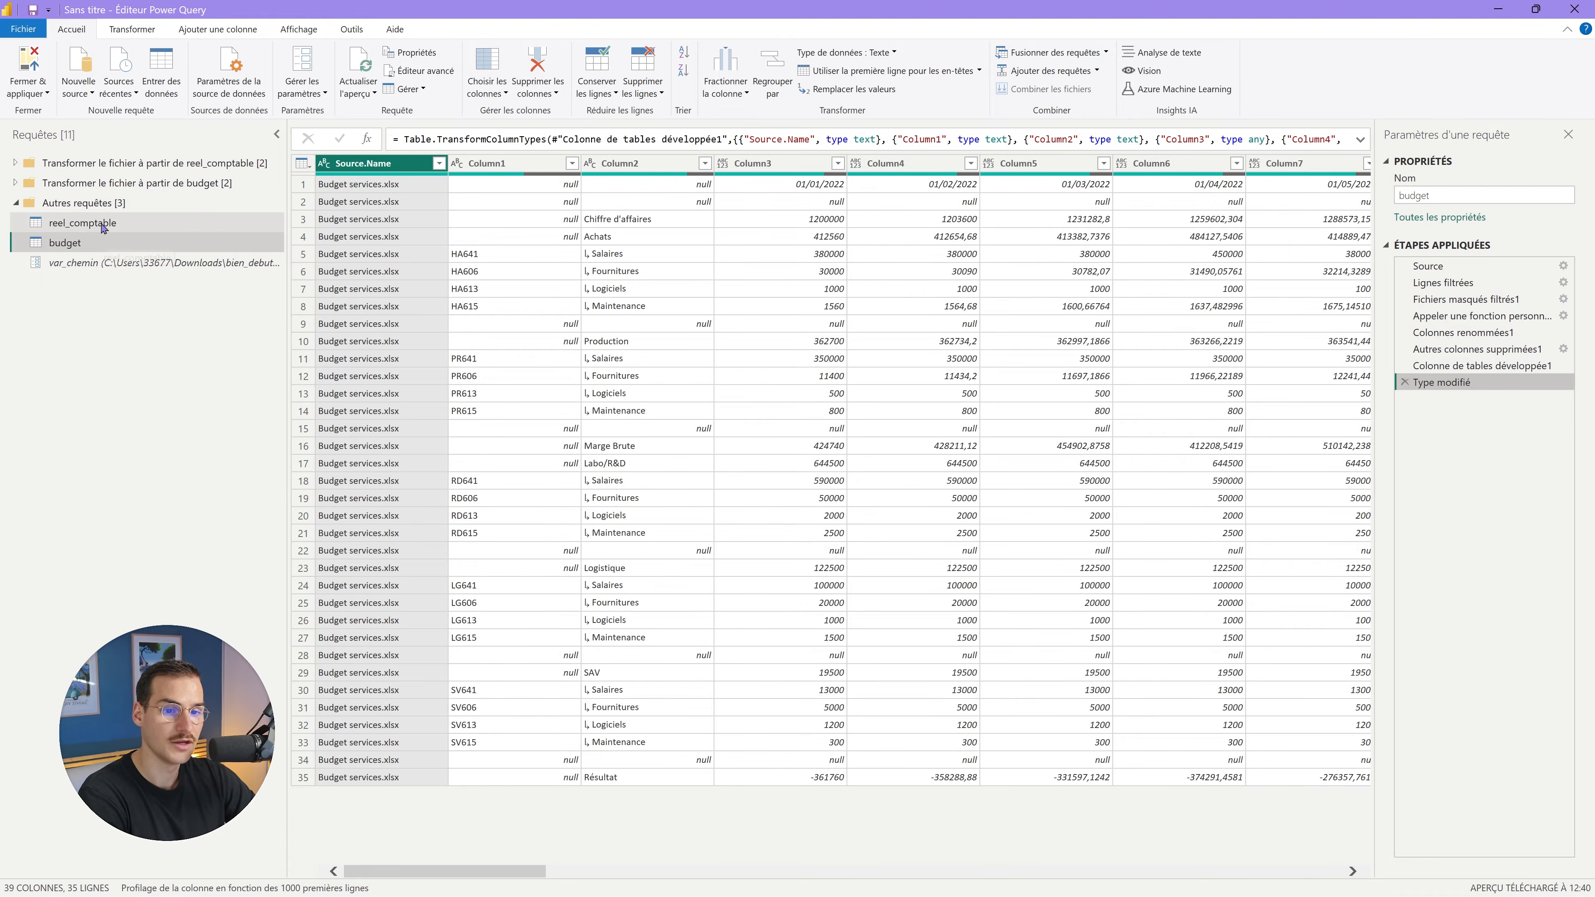
Change reel_comptable's Source to Folder.Files(var_chemin), confirm 760 rows, then show var_chemin's value.
{"action": "left_click", "coordinate": [206, 221]}
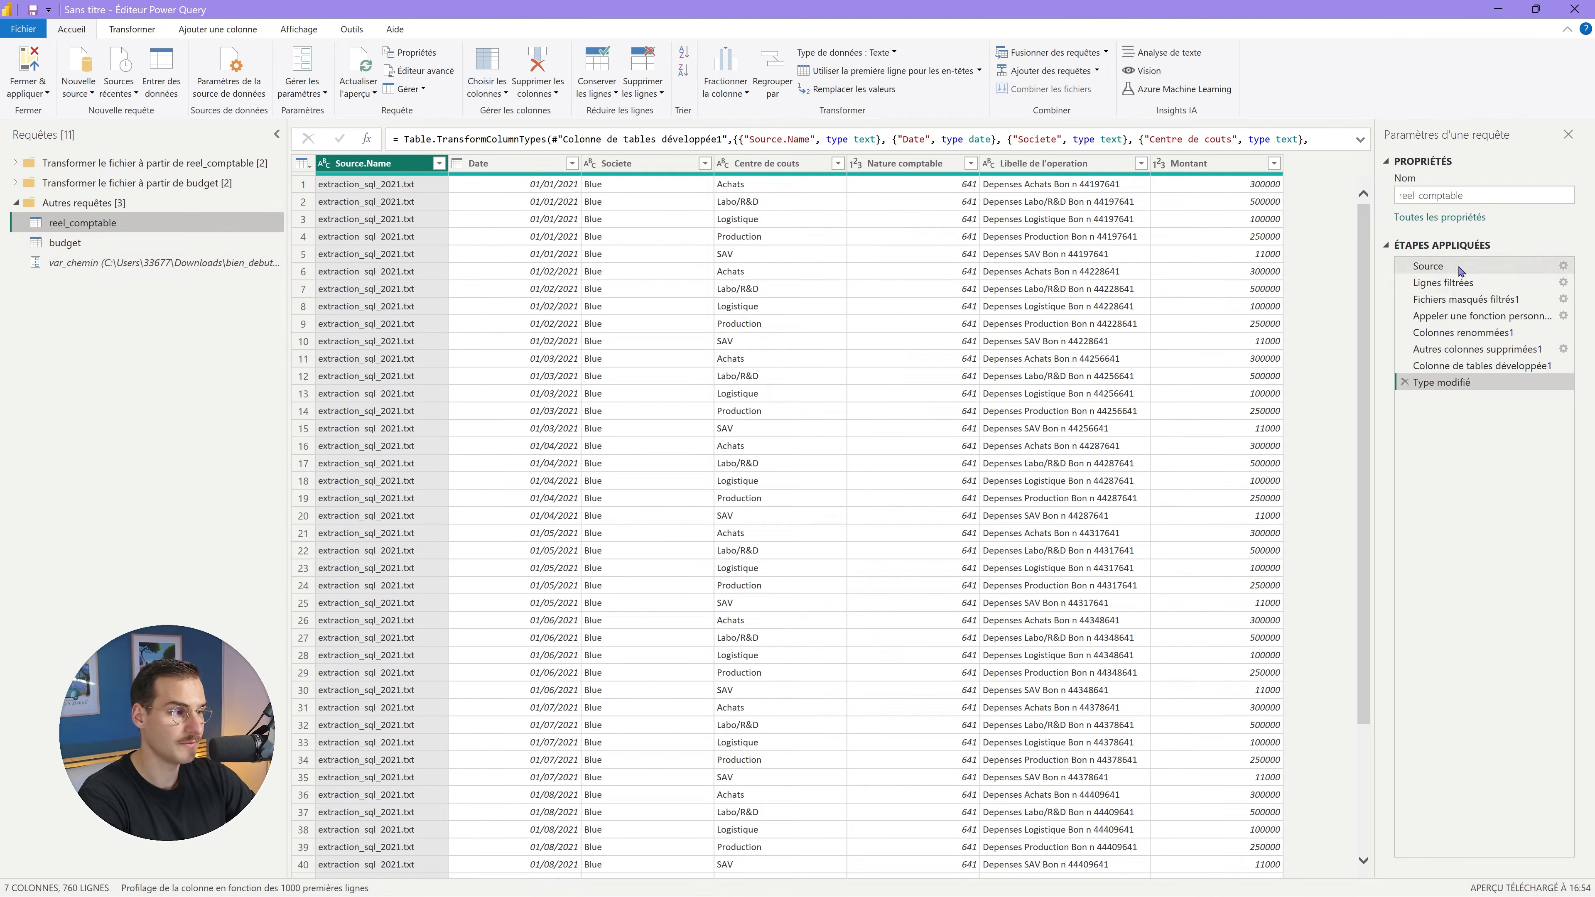
{"action": "left_click", "coordinate": [1451, 266]}
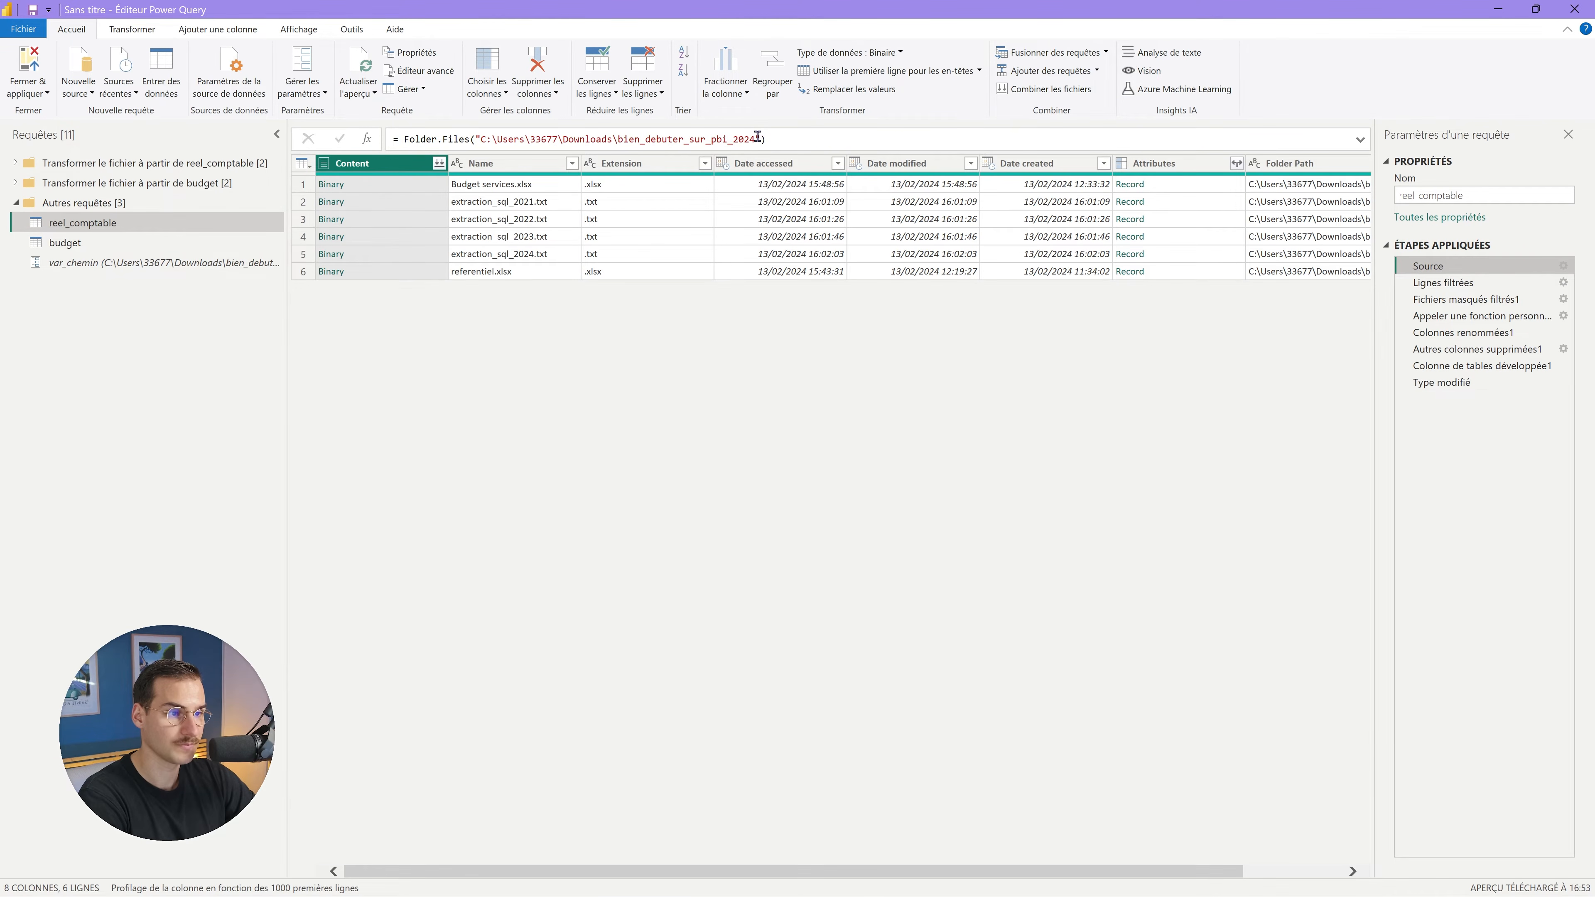
{"action": "left_click_drag", "start_coordinate": [759, 137], "coordinate": [475, 139]}
{"action": "key", "text": "ctrl+c"}
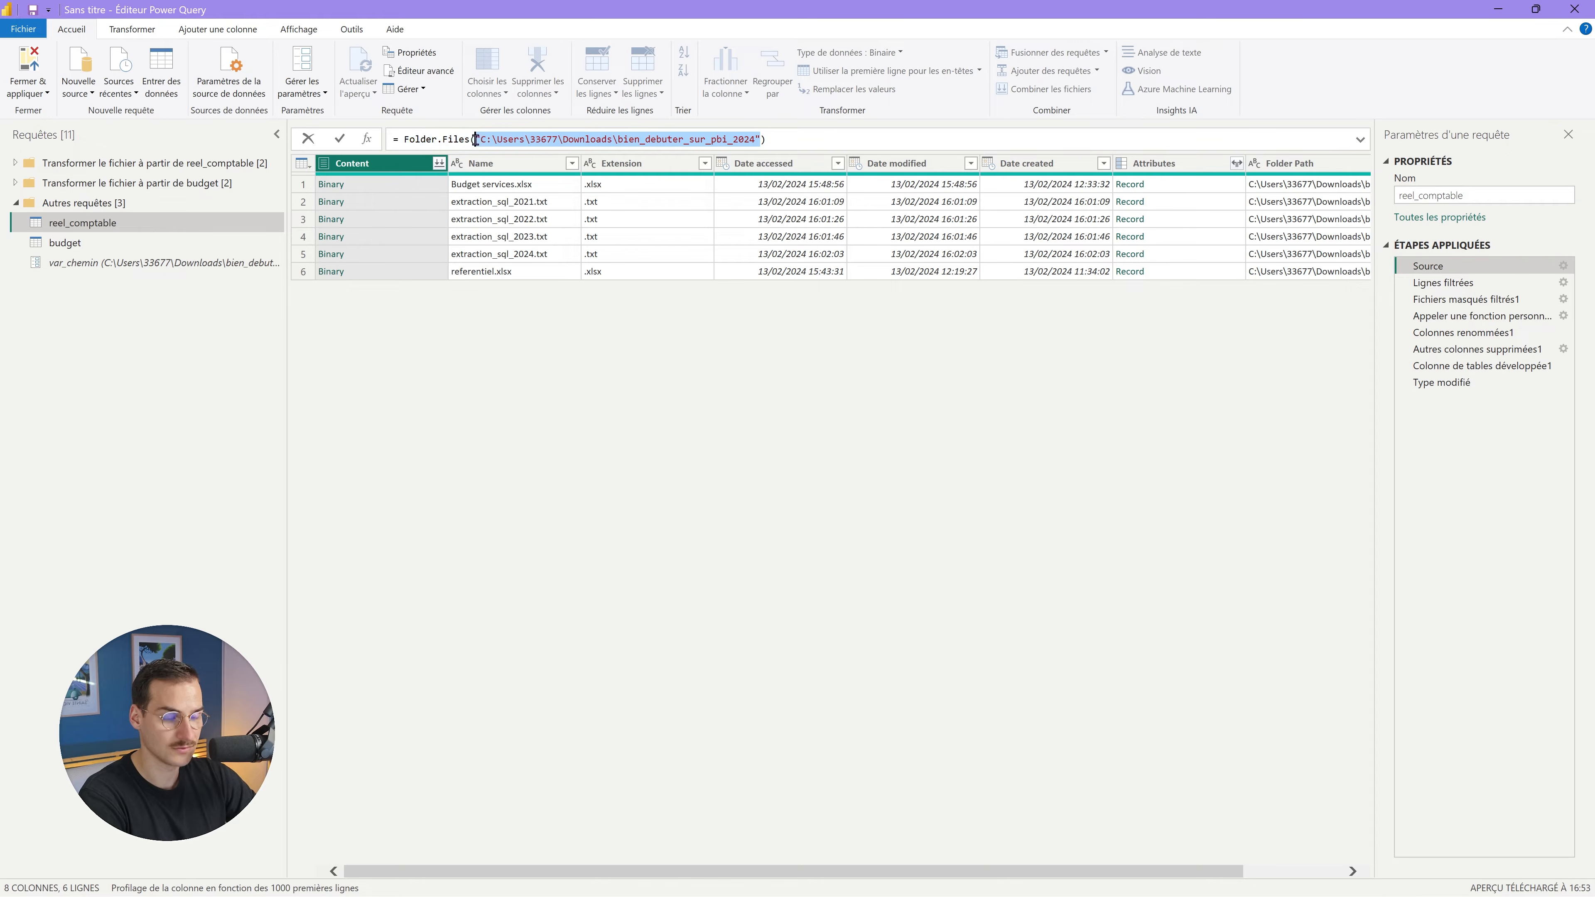
{"action": "key", "text": "BackSpace"}
{"action": "key", "text": "ctrl+v"}
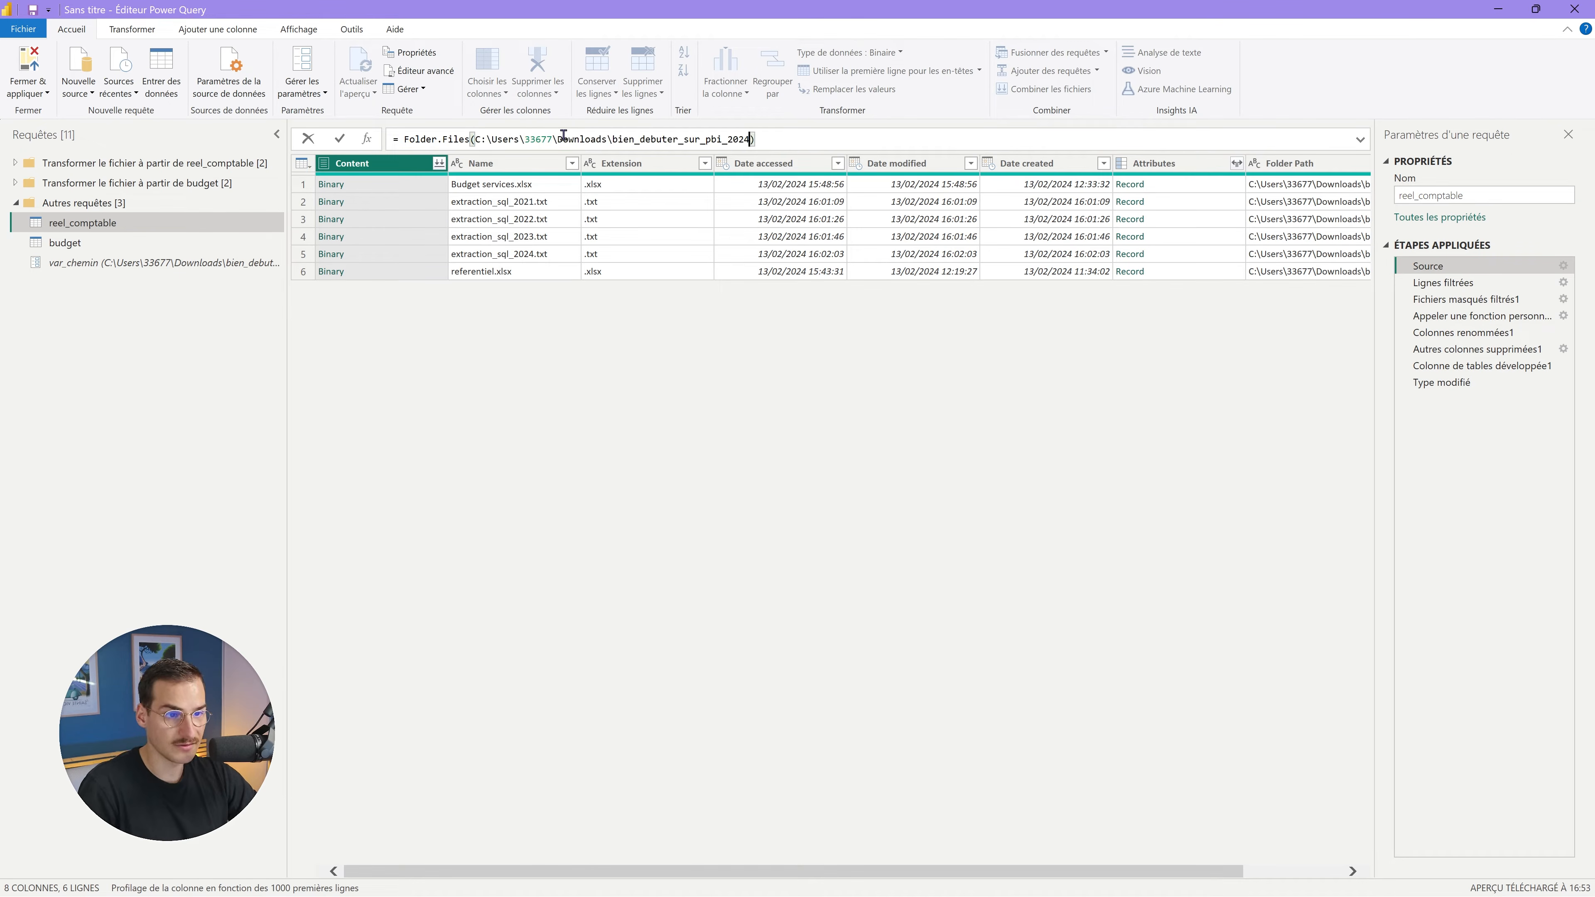
{"action": "key", "text": "ctrl+z"}
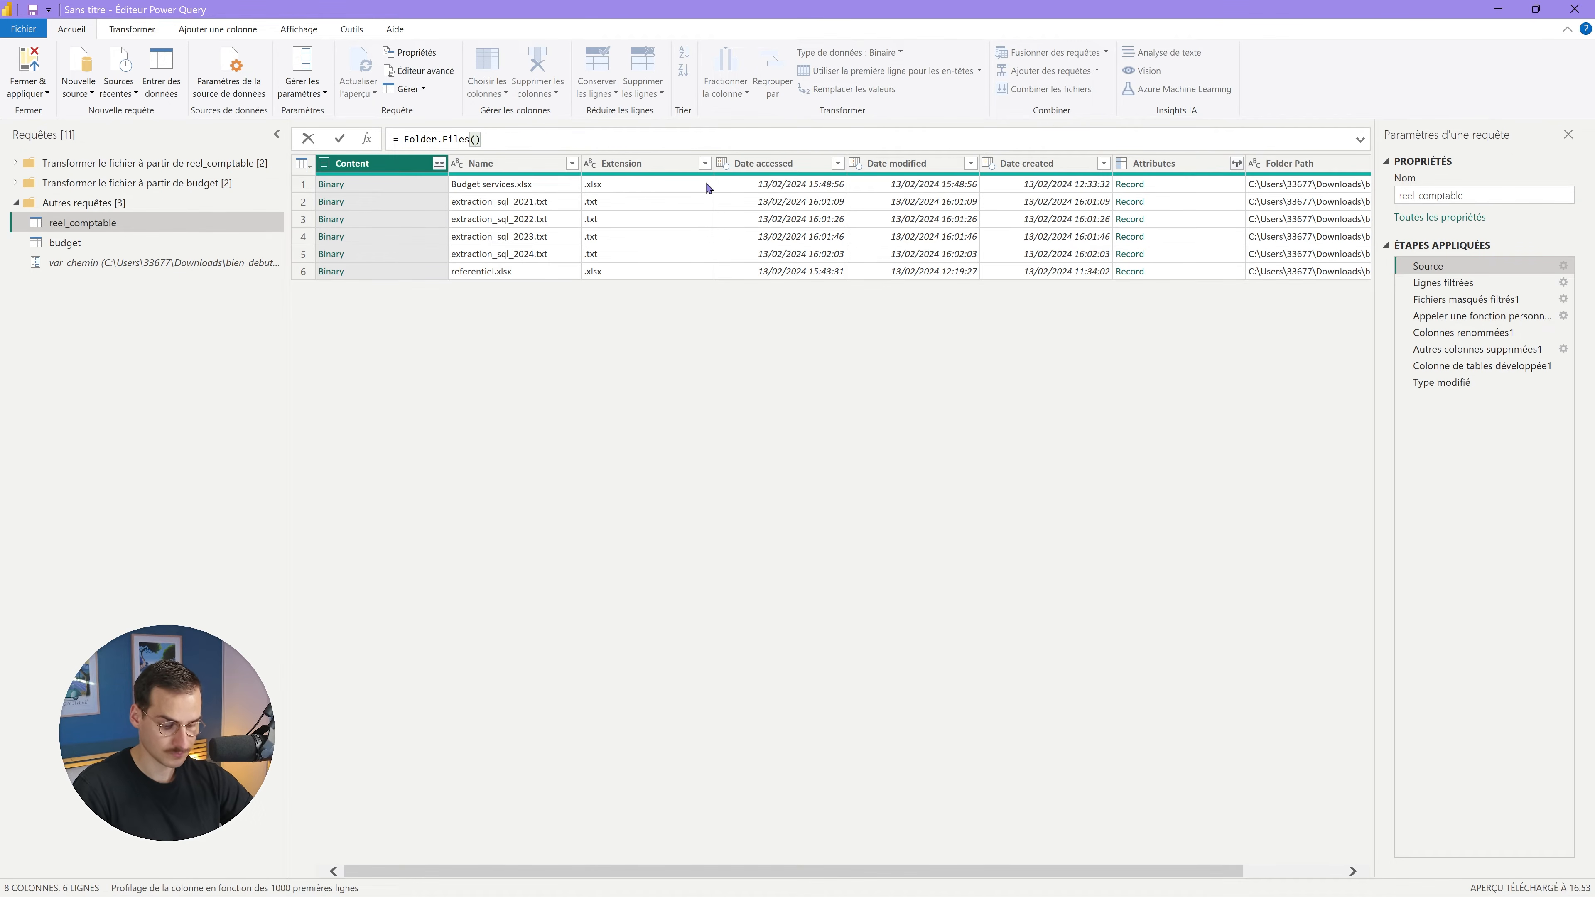
{"action": "type", "text": "var_chemin"}
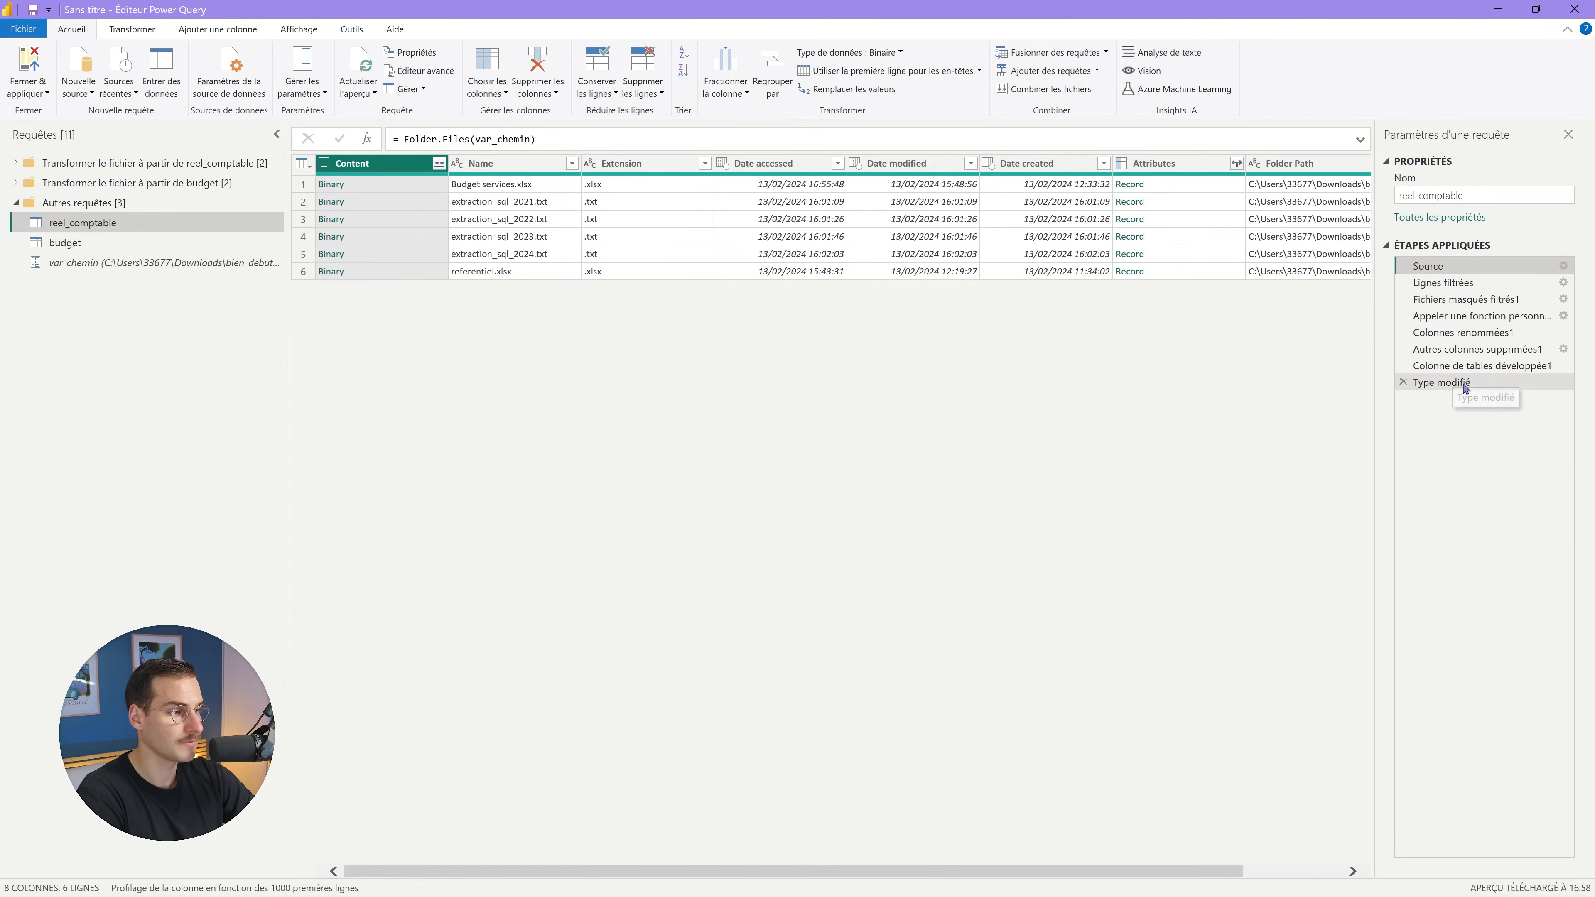
{"action": "left_click", "coordinate": [1444, 383]}
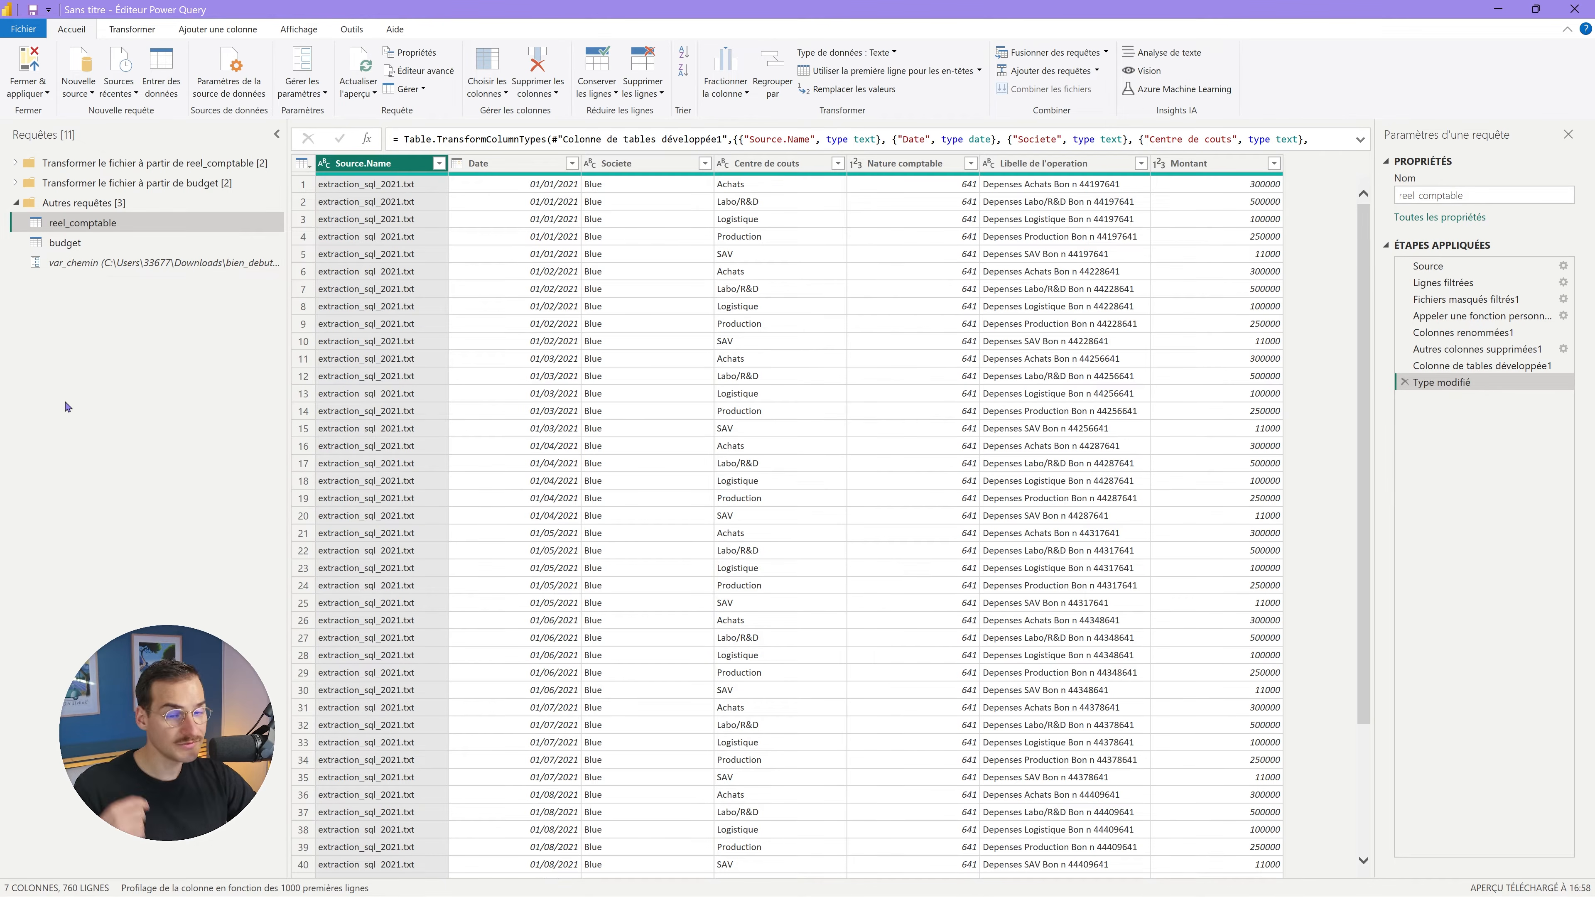
{"action": "left_click", "coordinate": [168, 269]}
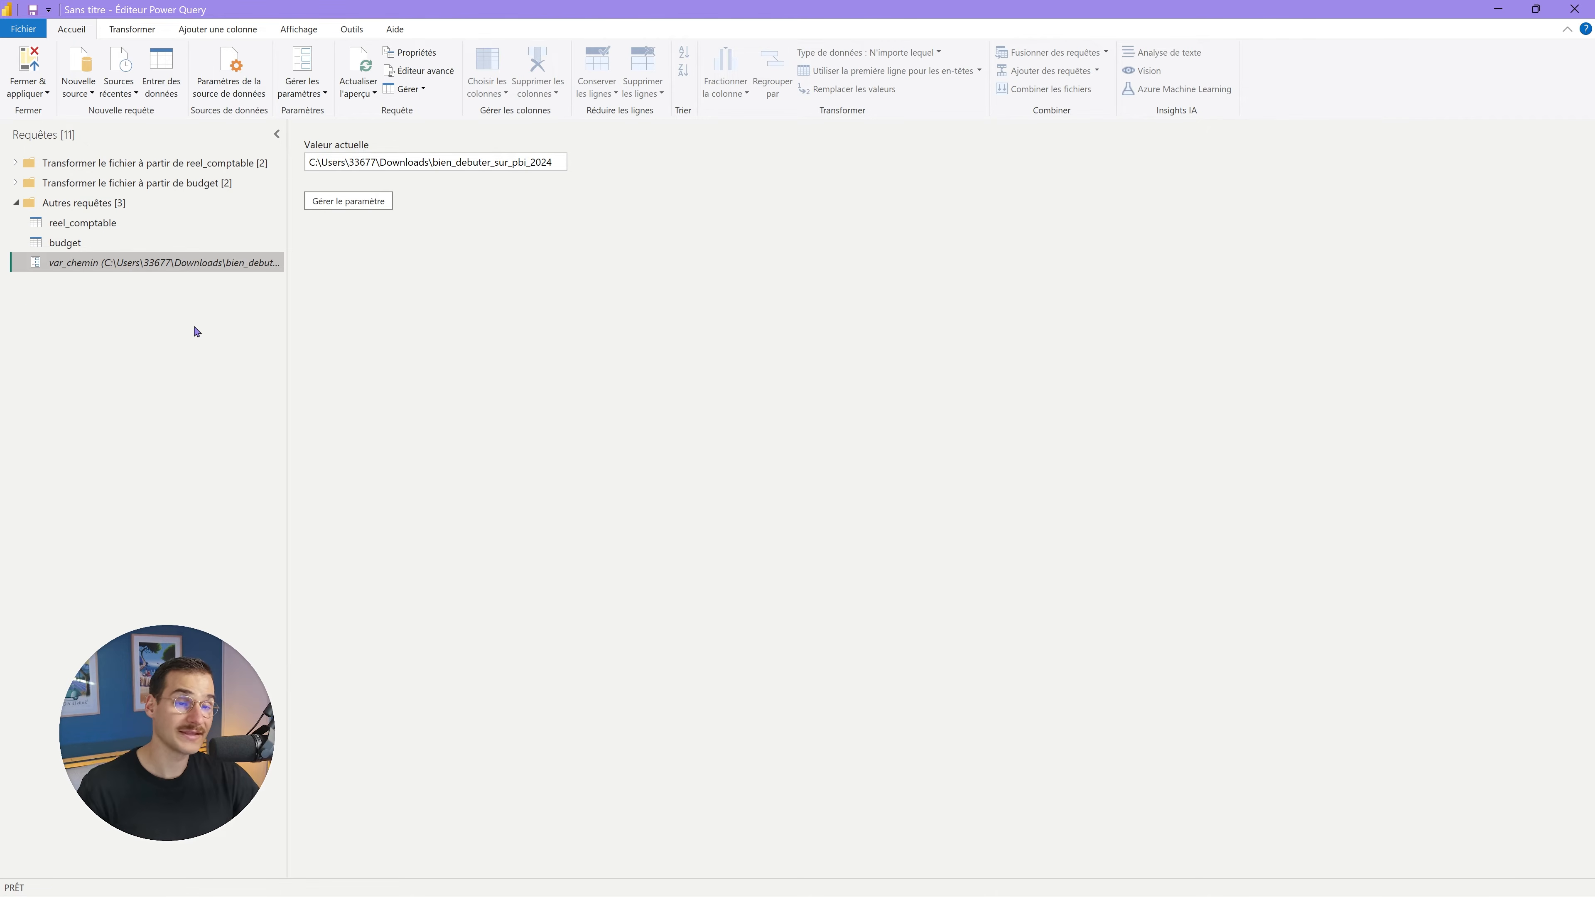
Highlight the drive, user folder and Downloads\bien_debuter_sur_pbi_2024 parts of var_chemin's path.
{"action": "left_click", "coordinate": [317, 162]}
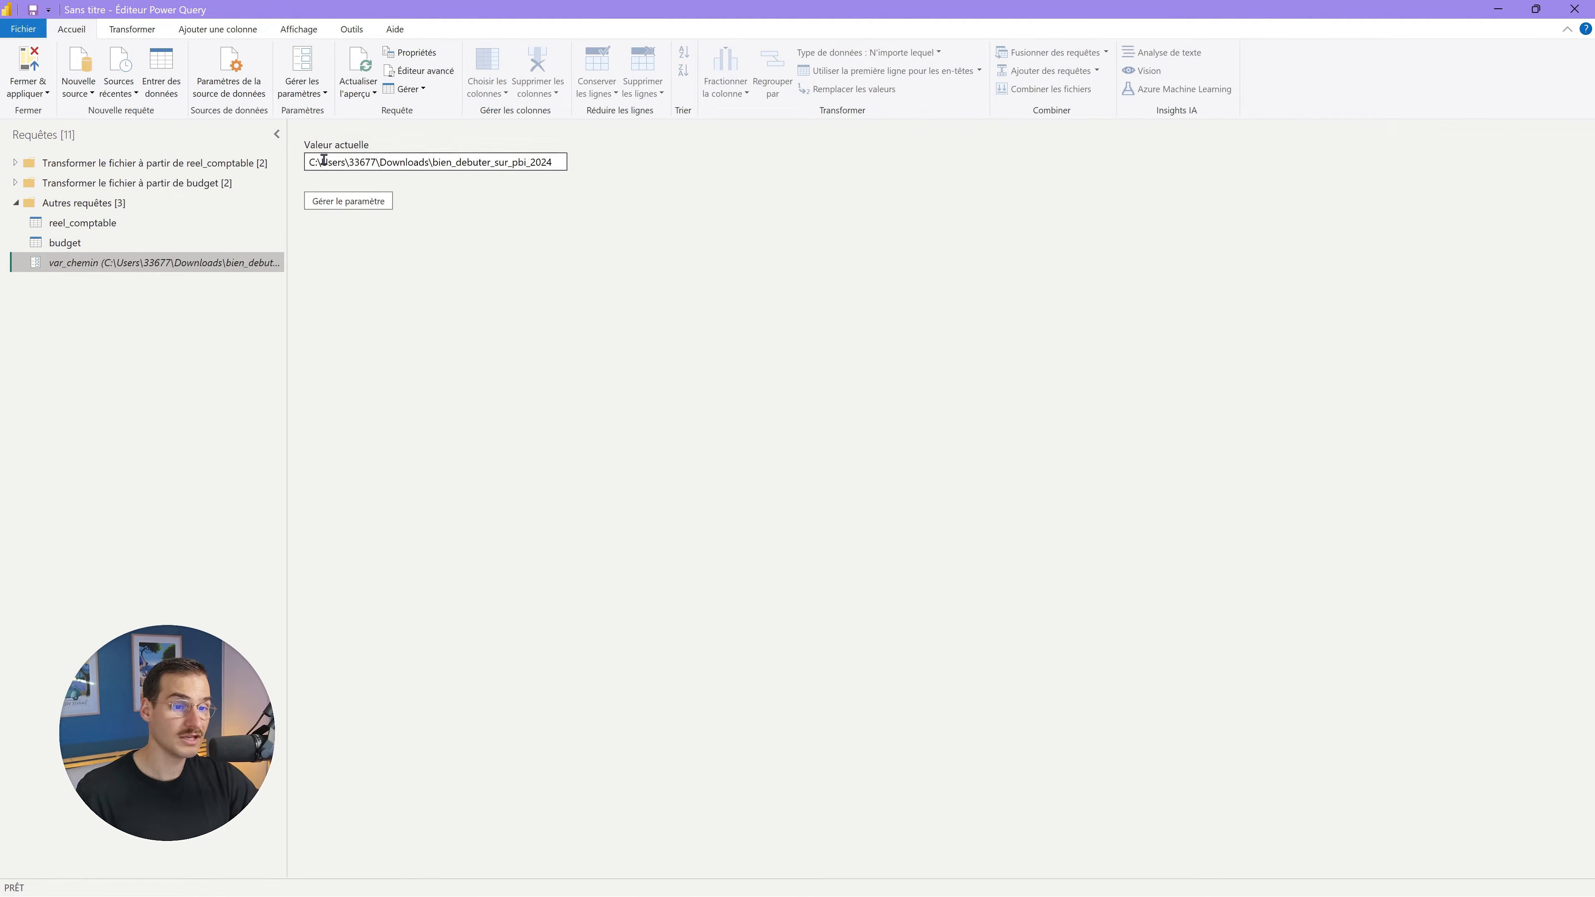
{"action": "left_click_drag", "start_coordinate": [308, 163], "coordinate": [626, 166]}
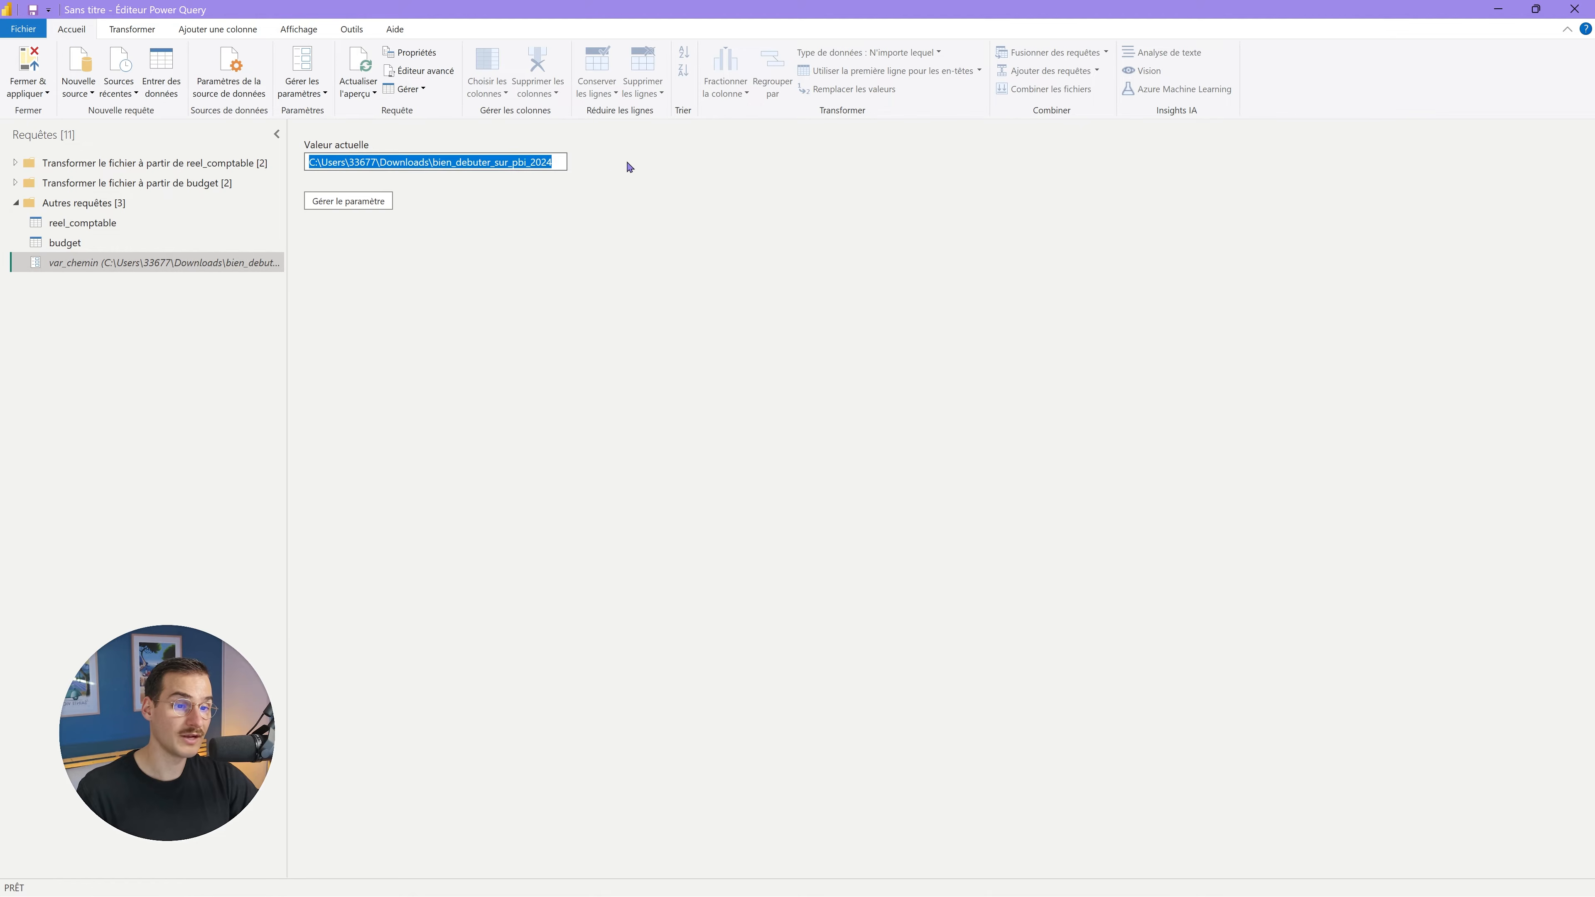
{"action": "left_click", "coordinate": [327, 163]}
{"action": "left_click_drag", "start_coordinate": [323, 162], "coordinate": [339, 162]}
{"action": "left_click_drag", "start_coordinate": [362, 162], "coordinate": [373, 161]}
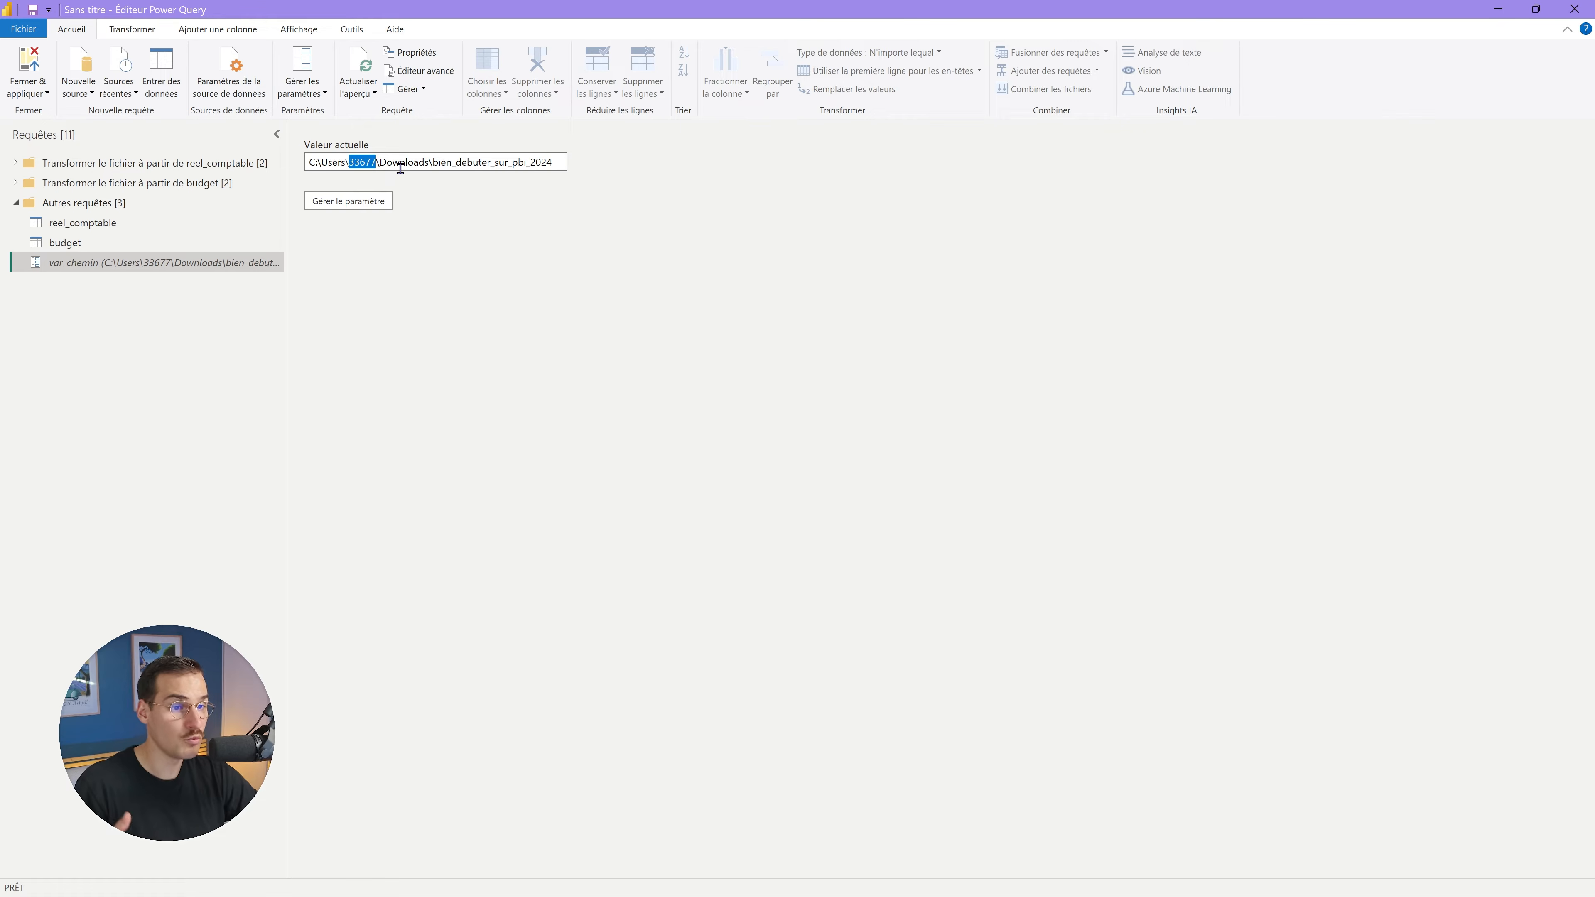
{"action": "left_click_drag", "start_coordinate": [379, 164], "coordinate": [555, 171]}
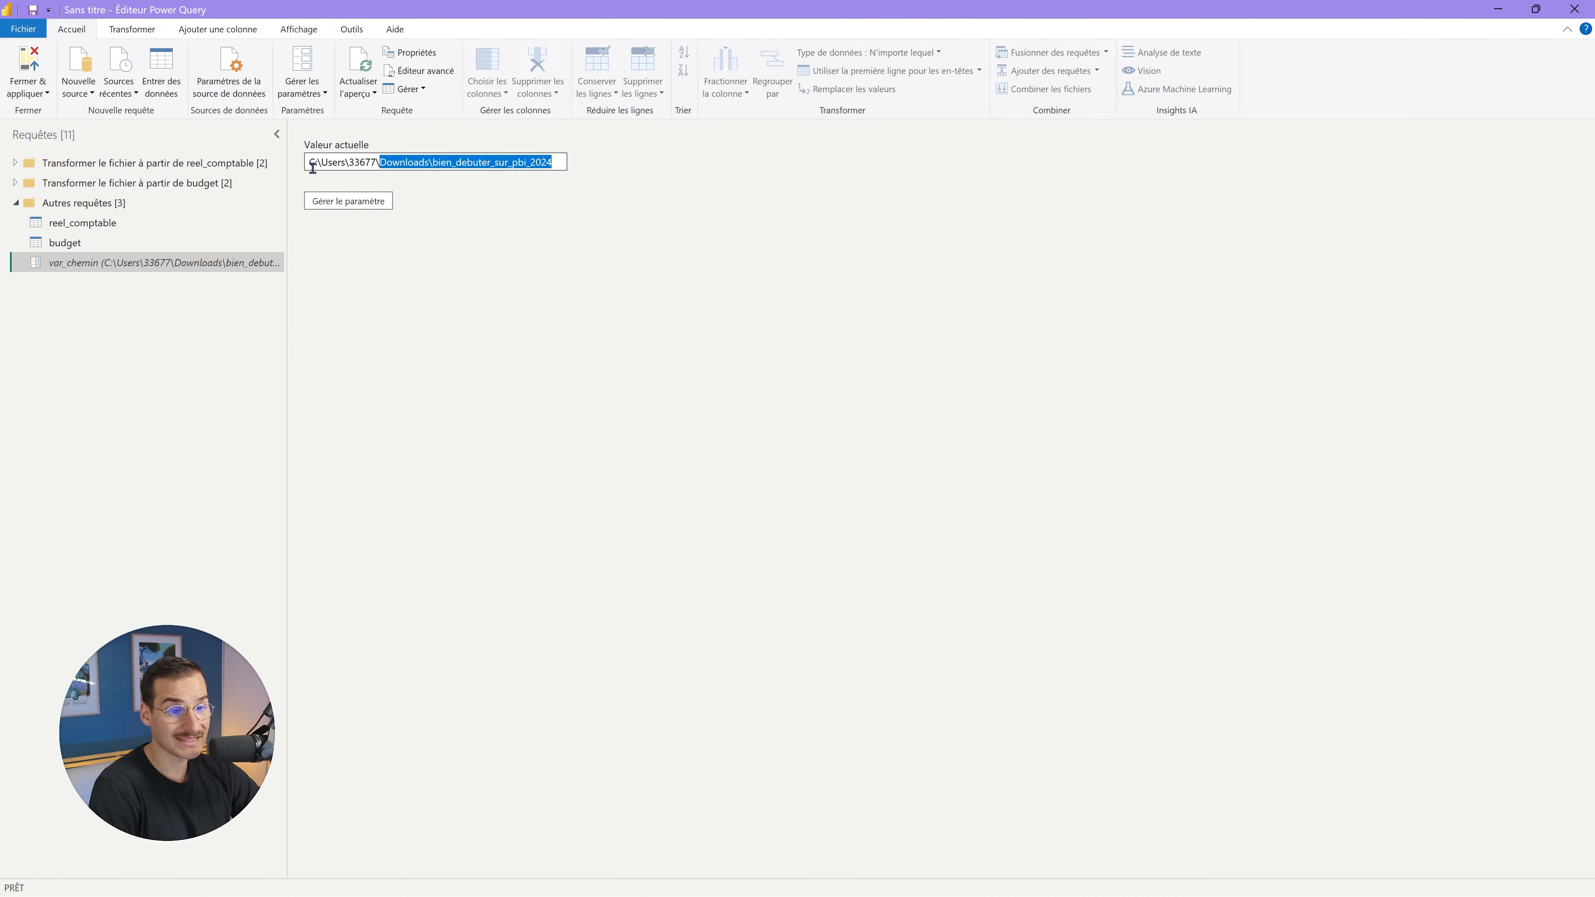
{"action": "left_click_drag", "start_coordinate": [310, 162], "coordinate": [553, 173]}
{"action": "left_click", "coordinate": [541, 165]}
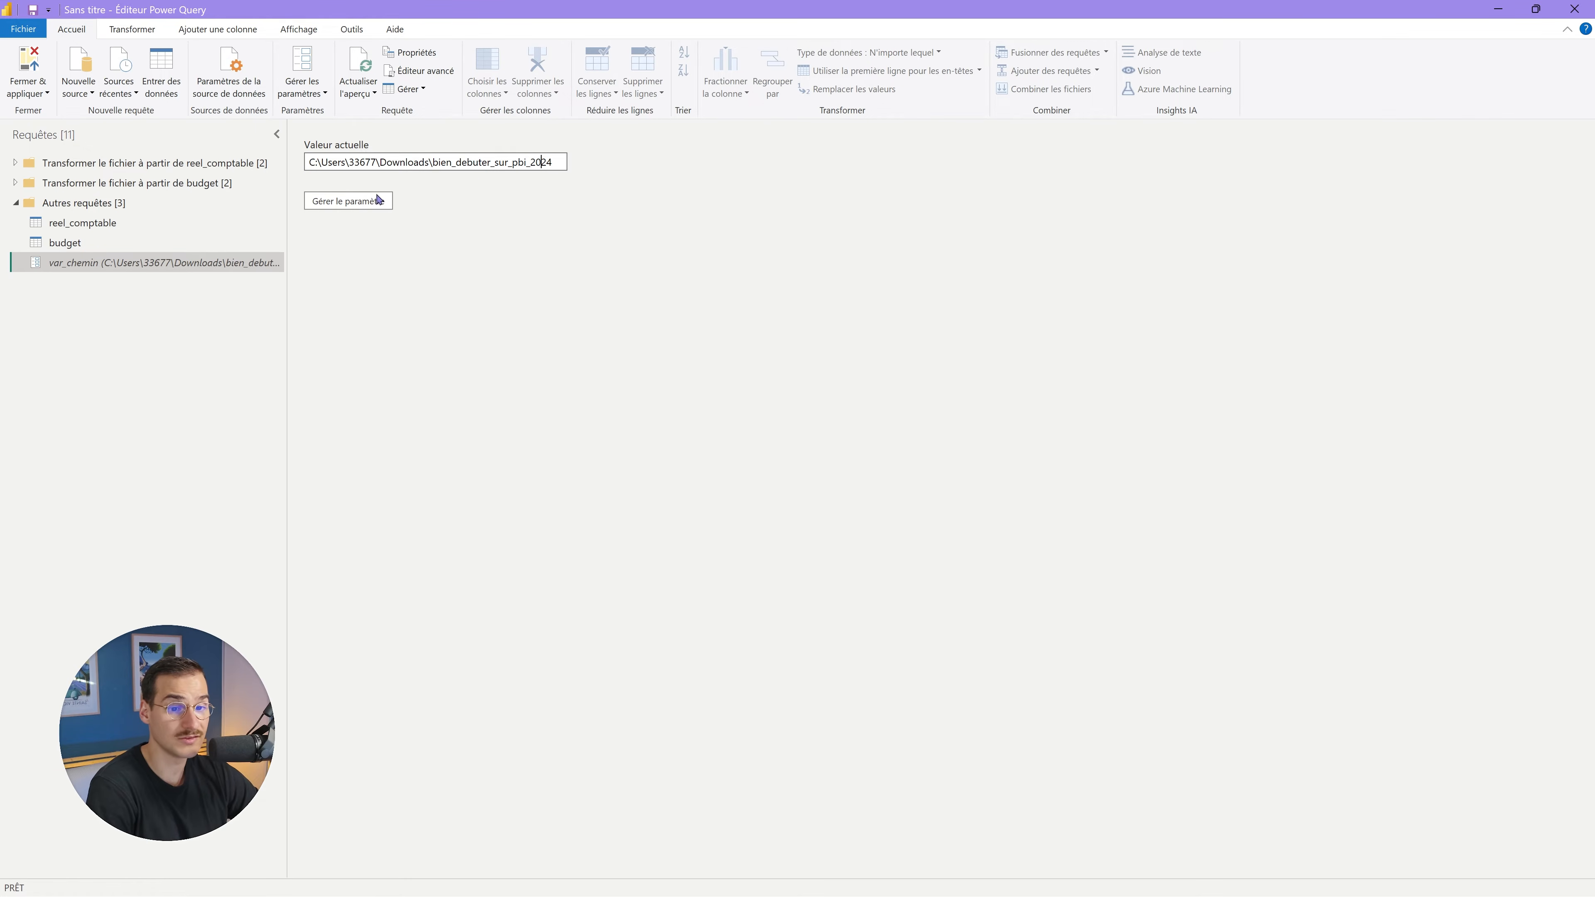
Review reel_comptable, var_chemin and the budget query's 35-row table in turn.
{"action": "left_click", "coordinate": [101, 222]}
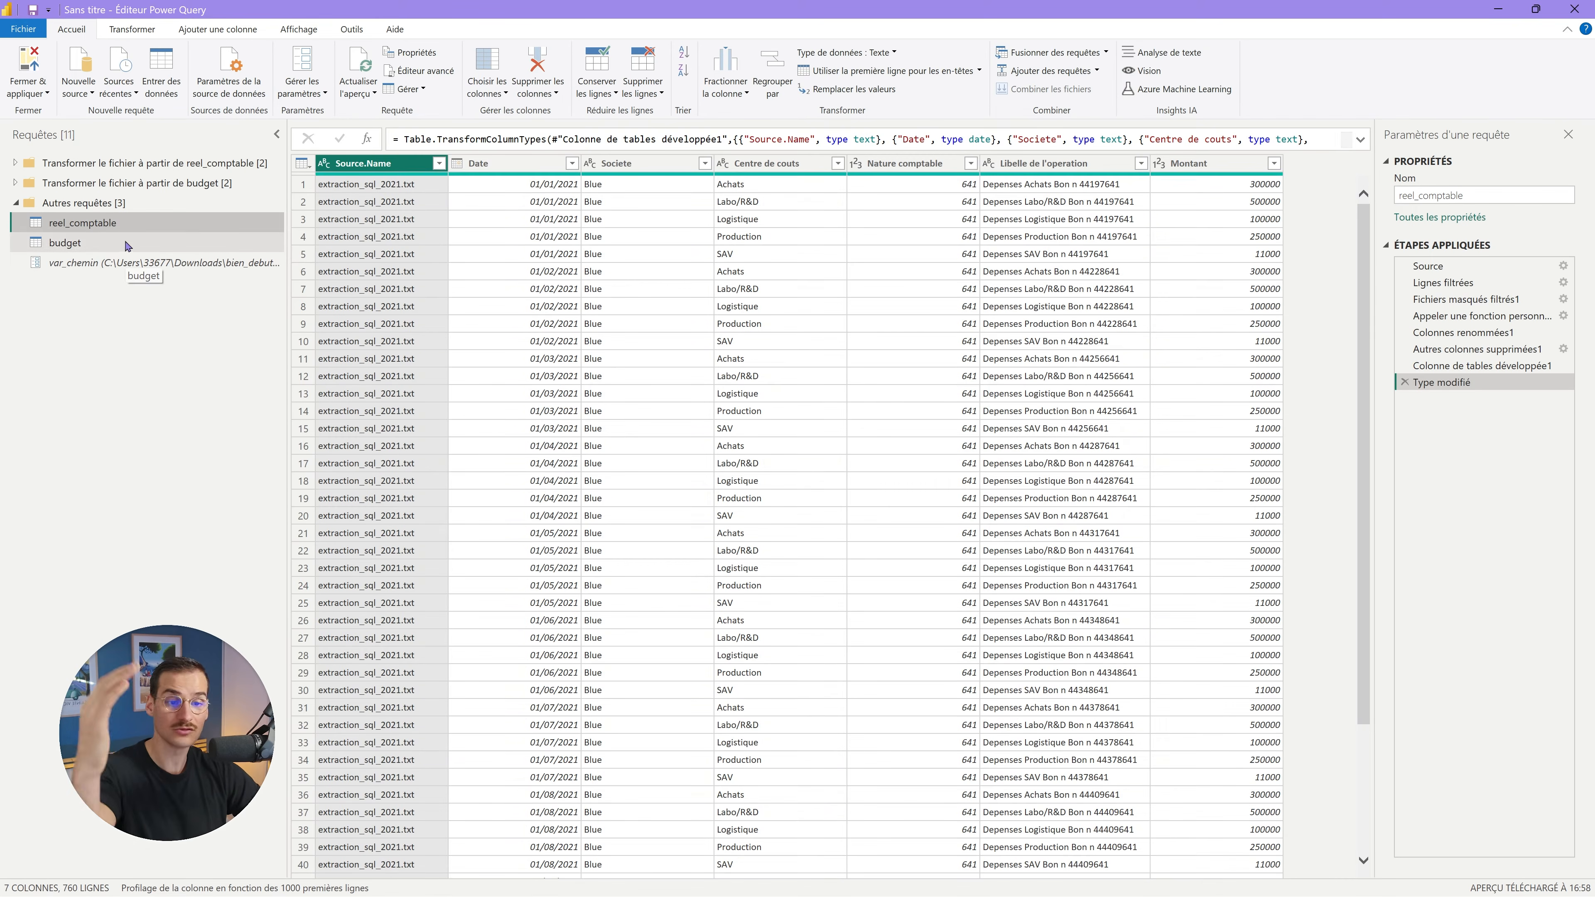
{"action": "left_click", "coordinate": [113, 262]}
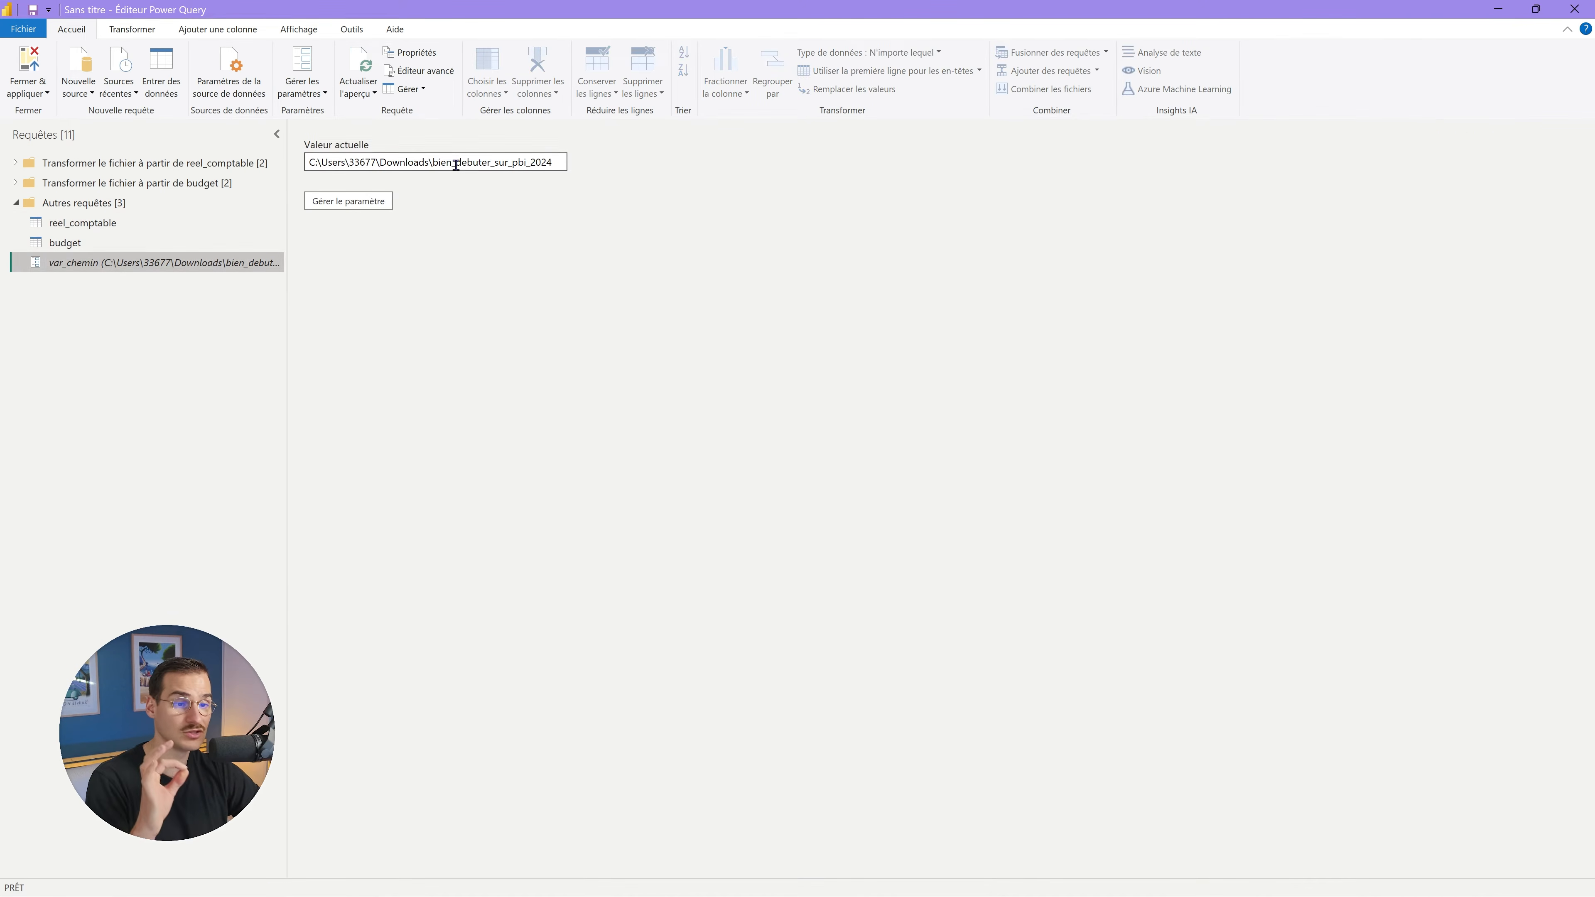
{"action": "left_click", "coordinate": [162, 228]}
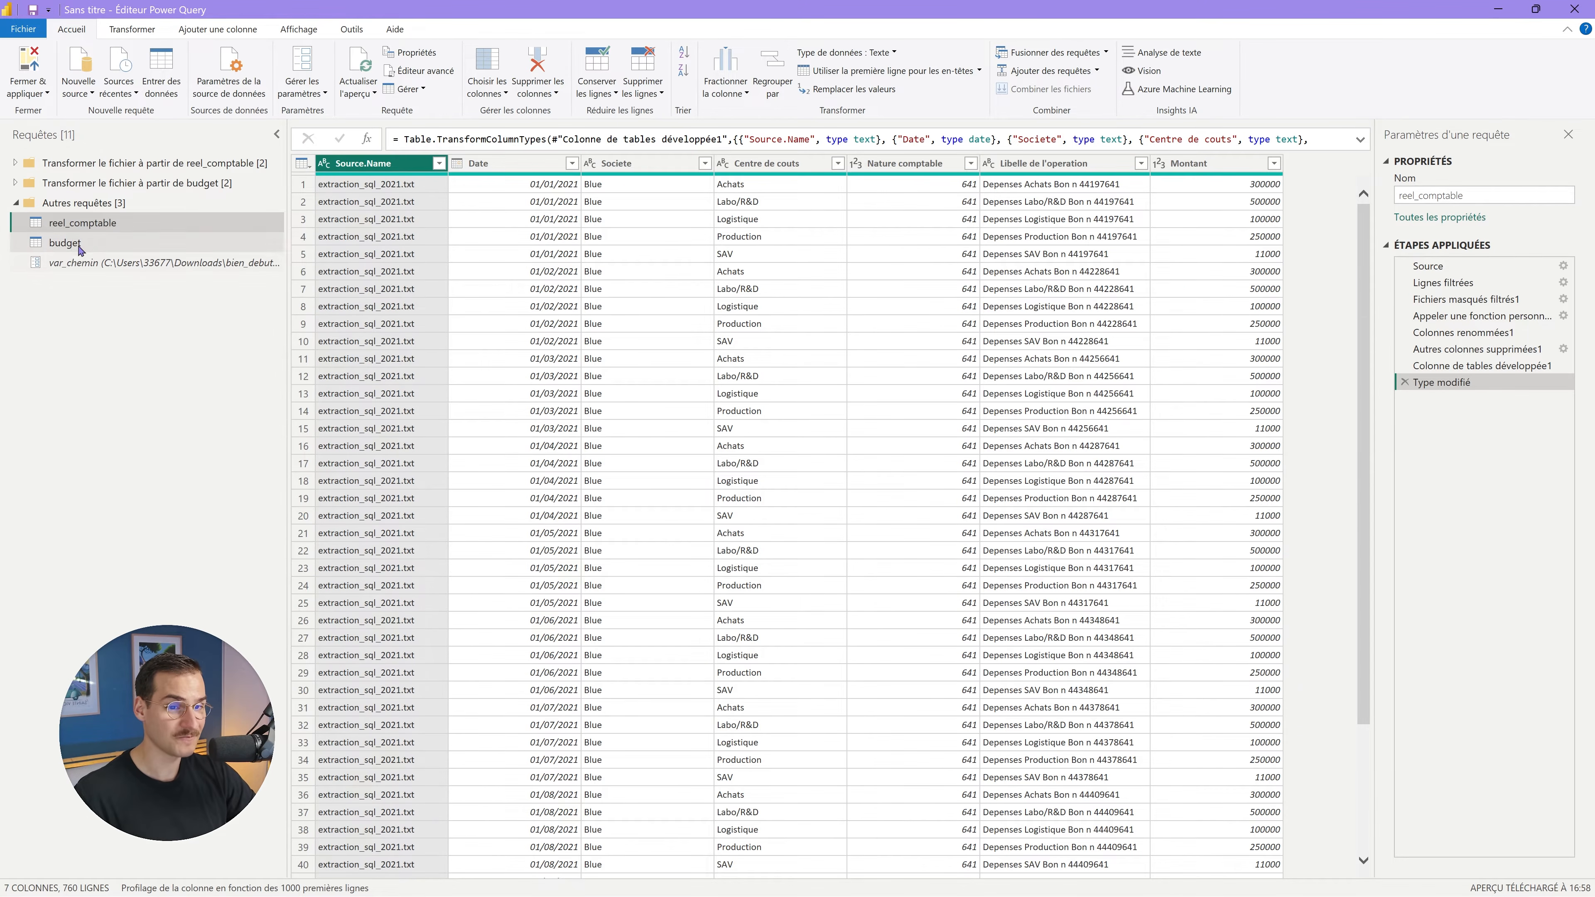
{"action": "left_click", "coordinate": [91, 245]}
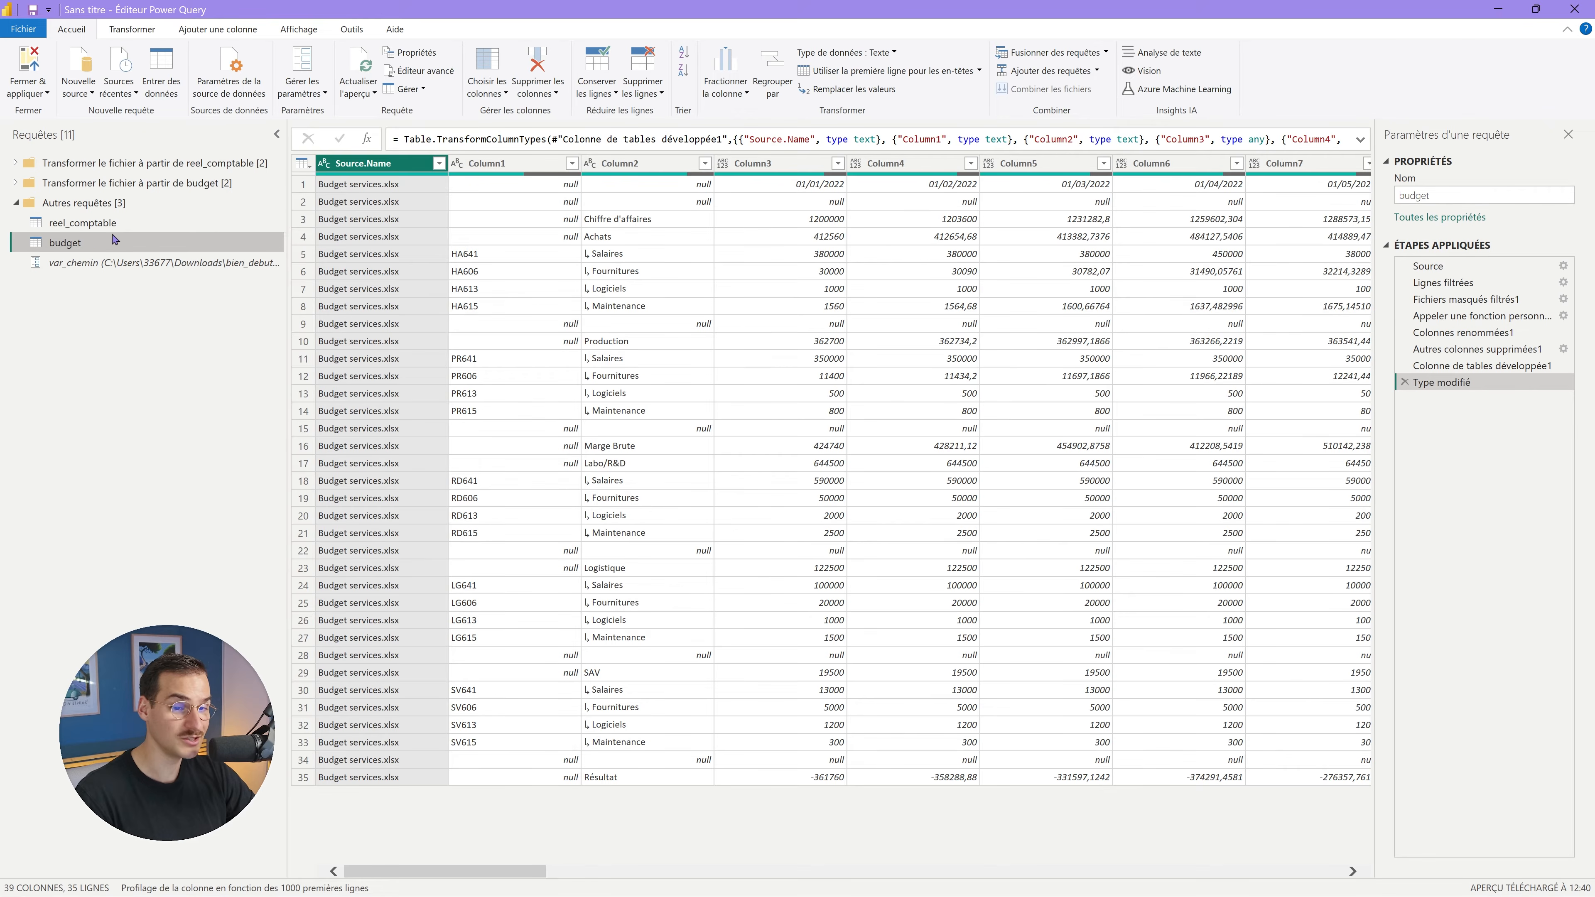
{"action": "left_click", "coordinate": [123, 223]}
Duplicate reel_comptable and name the copy referentiel.
{"action": "right_click", "coordinate": [139, 223]}
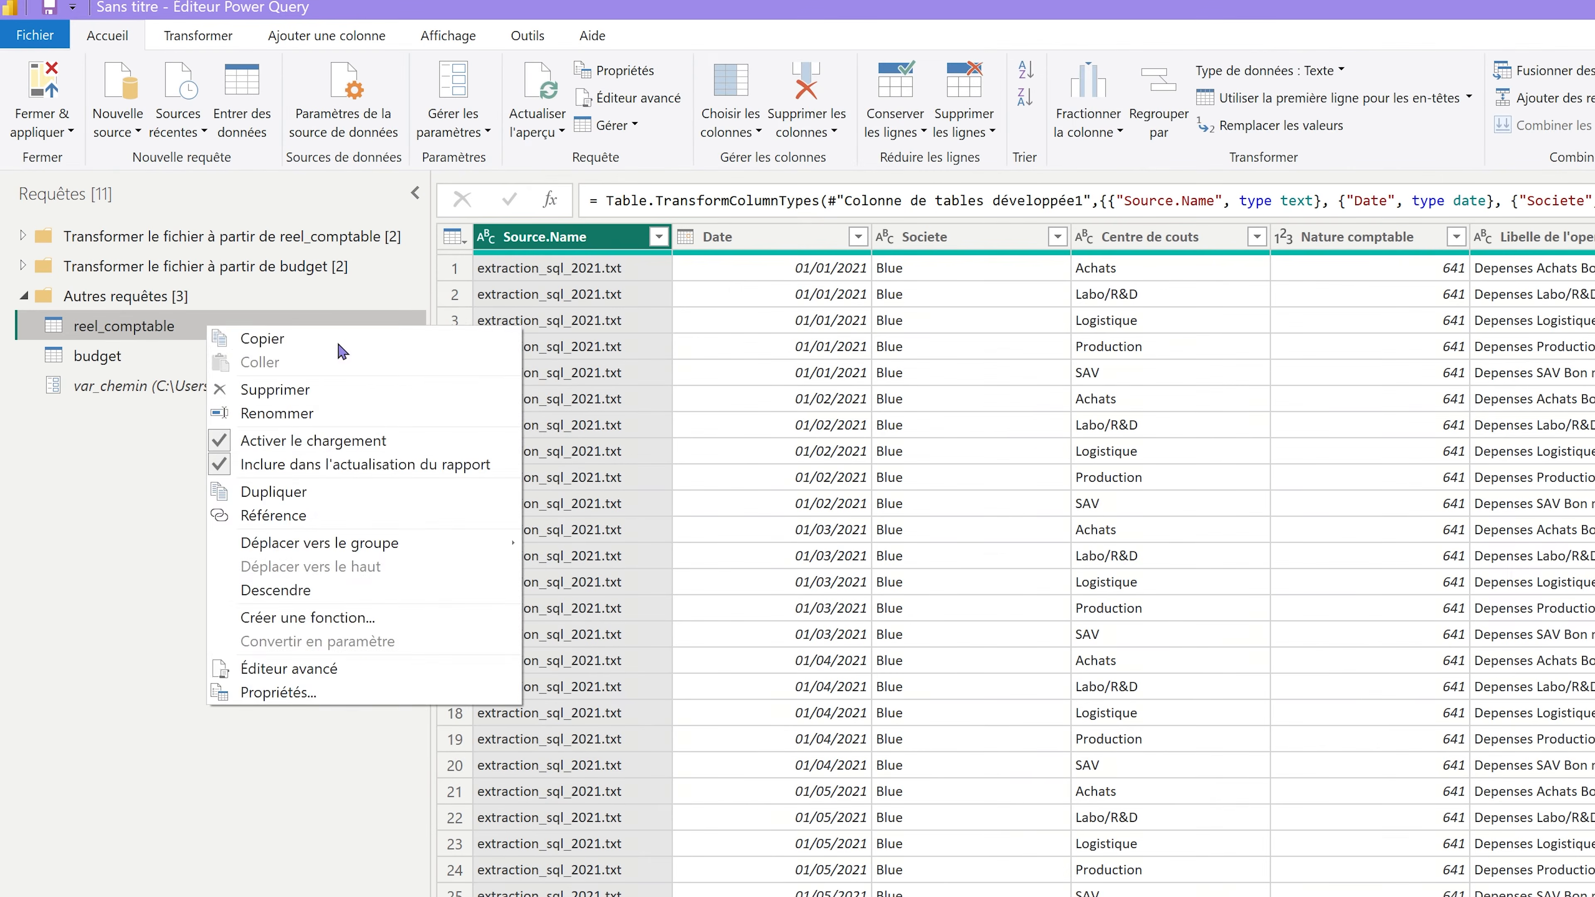
{"action": "left_click", "coordinate": [301, 492]}
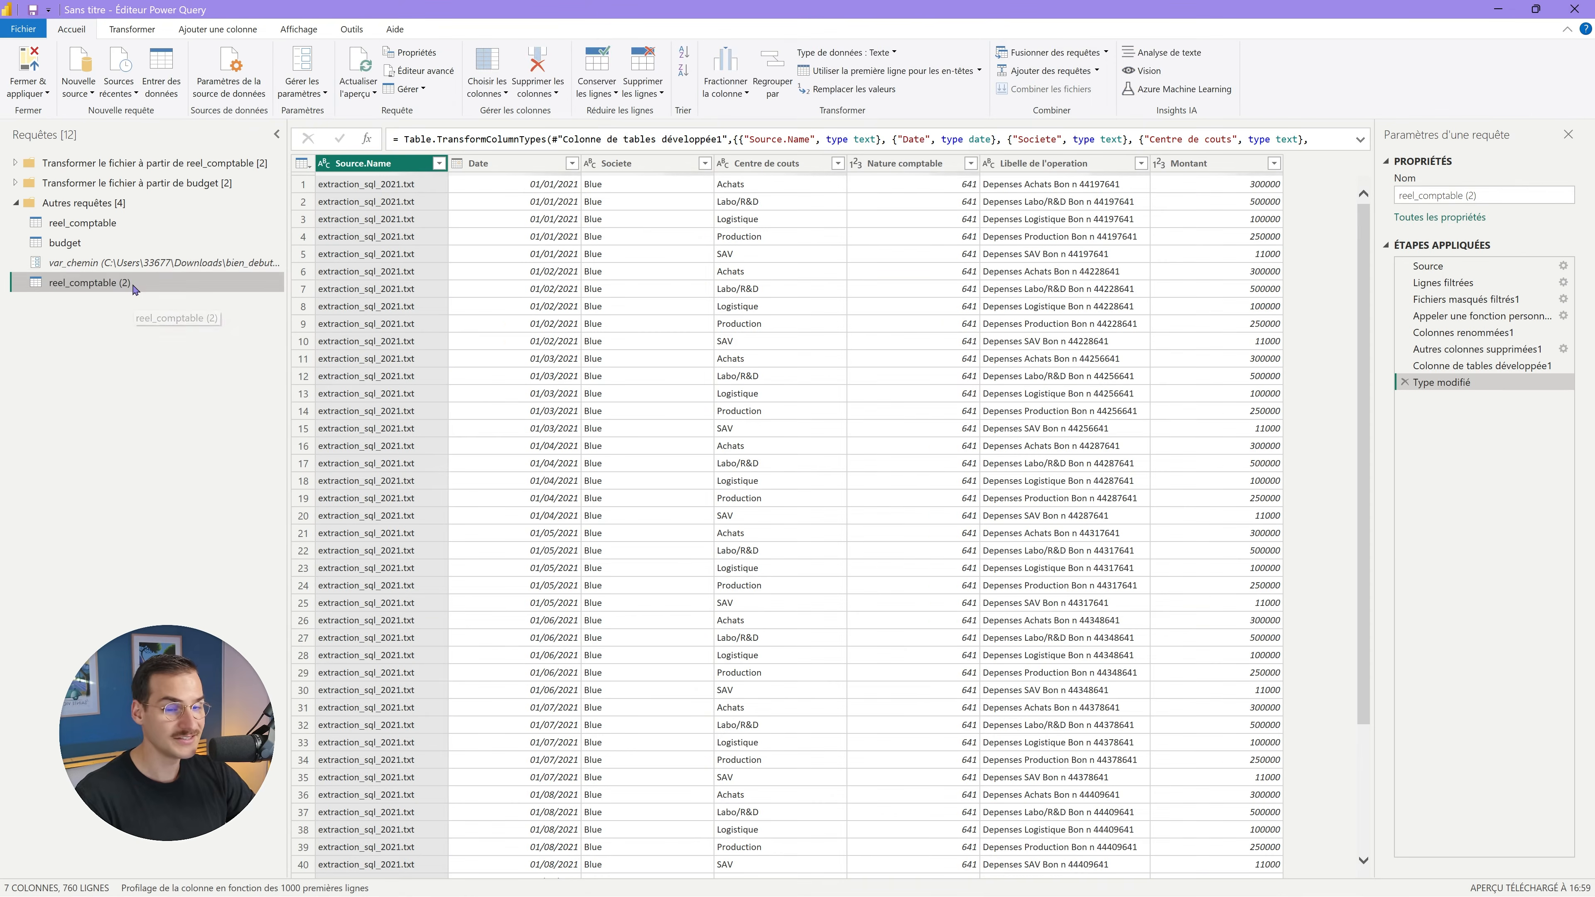
{"action": "double_click", "coordinate": [130, 284]}
{"action": "type", "text": "referentiel"}
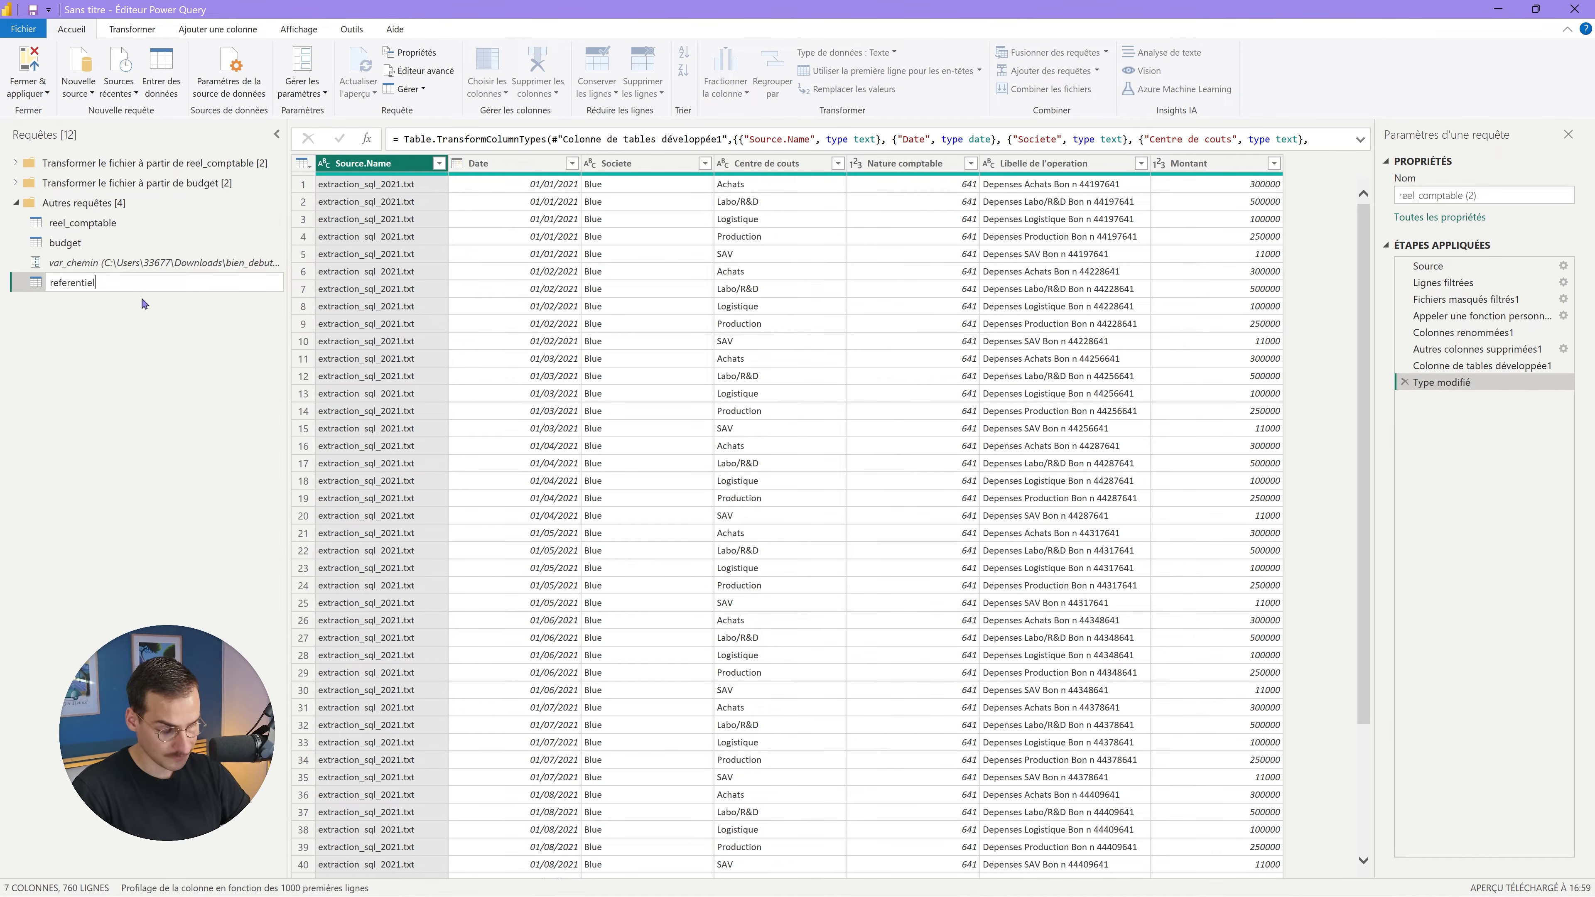
{"action": "key", "text": "Return"}
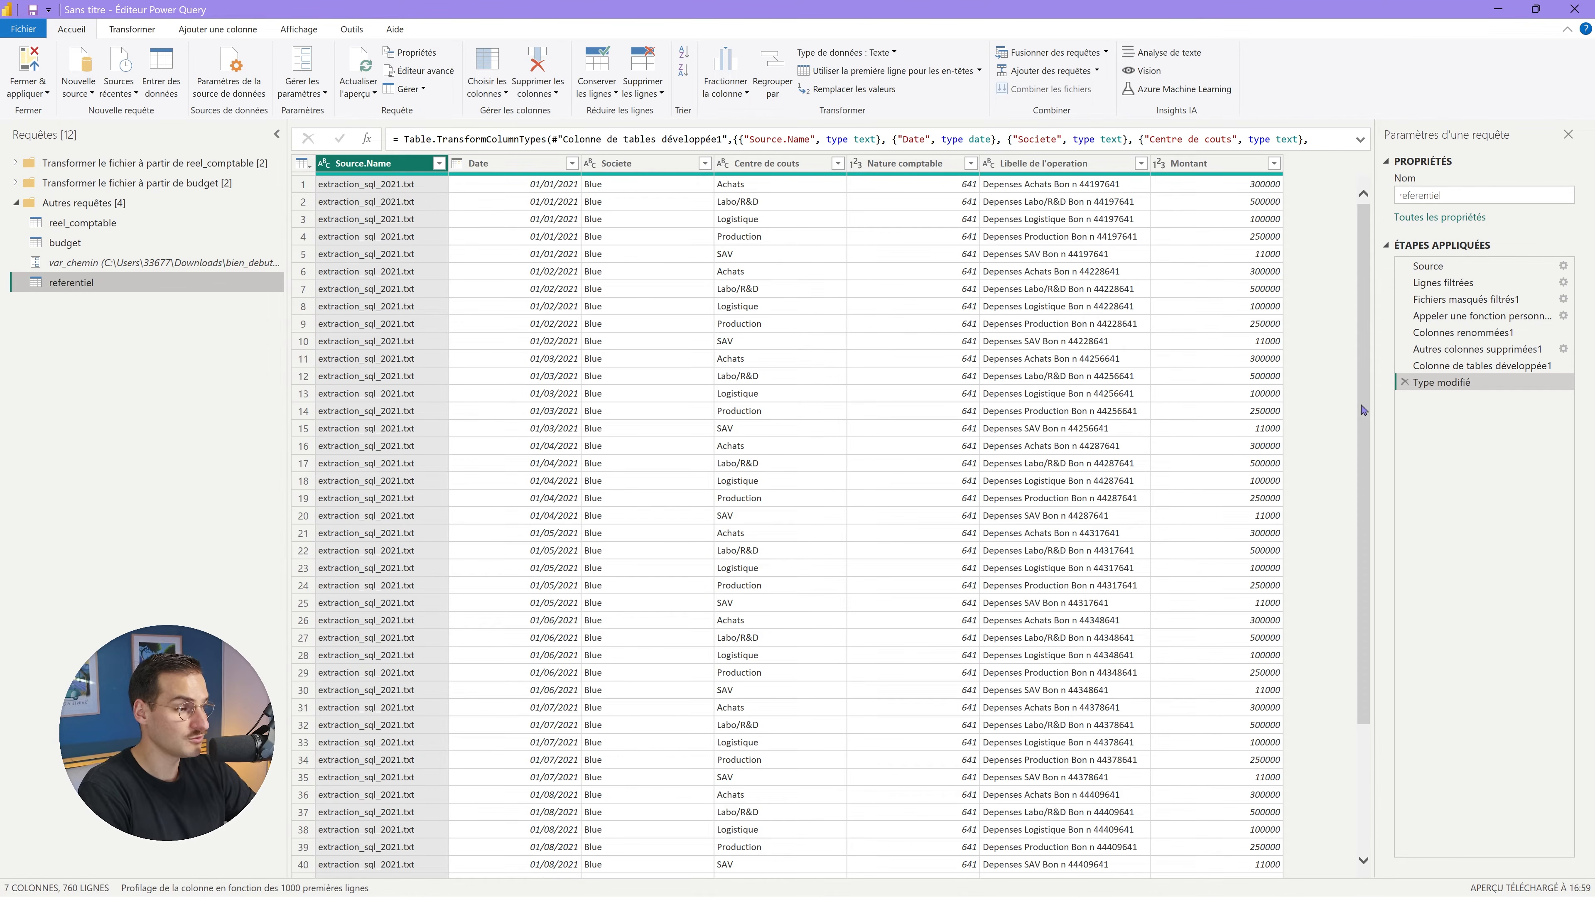
Delete all of referentiel's applied steps except Source, leaving the six-file folder listing.
{"action": "left_click", "coordinate": [1405, 382]}
{"action": "left_click", "coordinate": [1406, 366]}
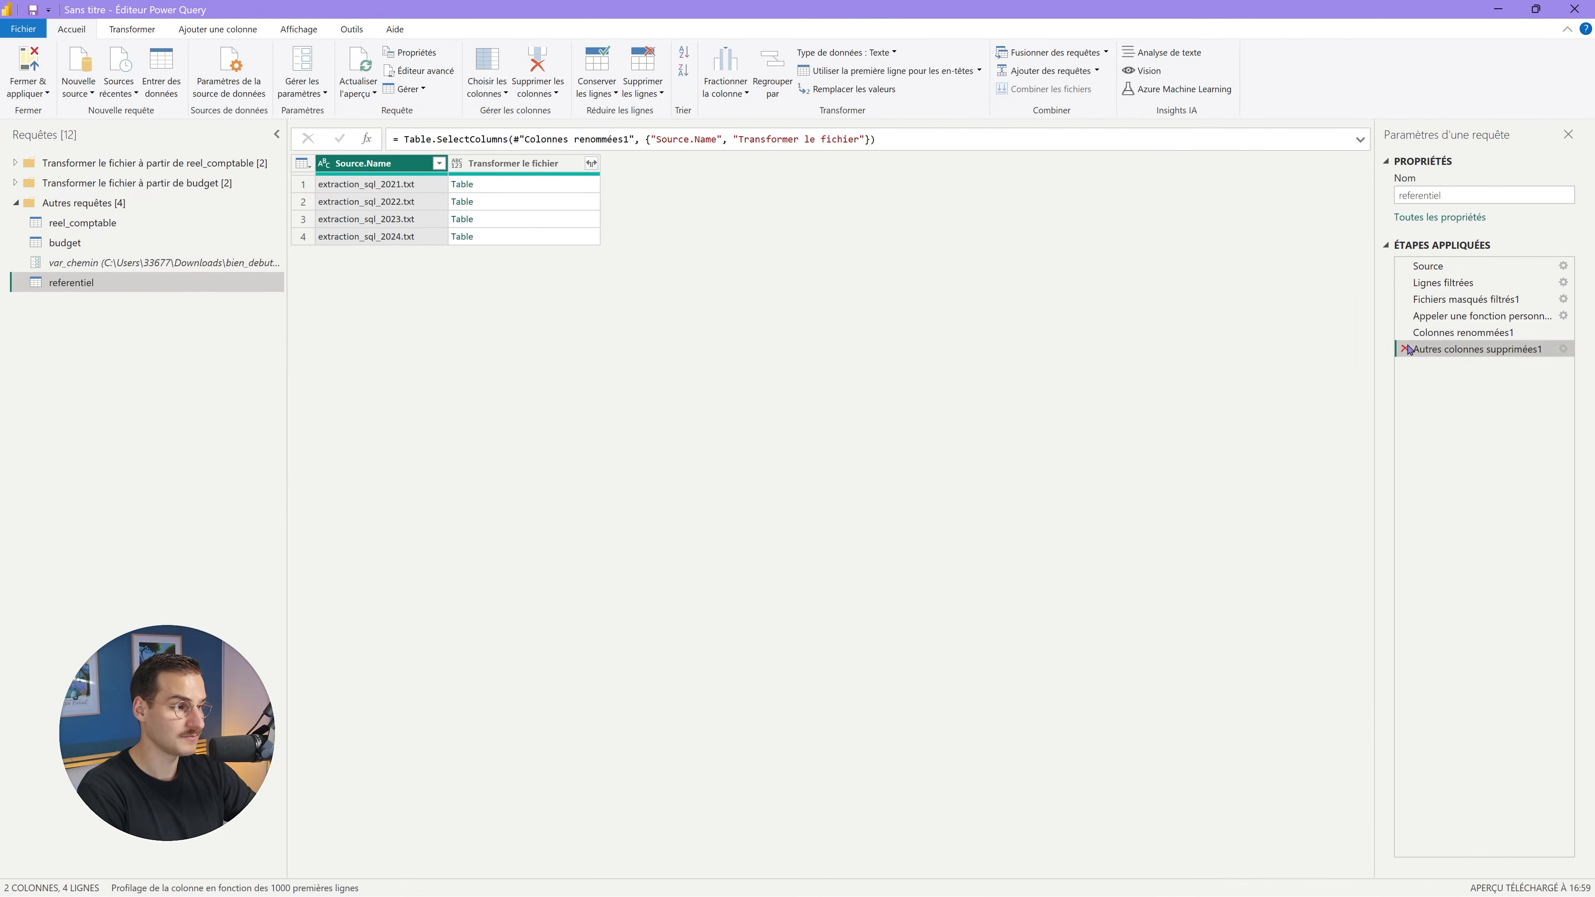
{"action": "left_click", "coordinate": [1406, 349]}
{"action": "left_click", "coordinate": [1405, 332]}
{"action": "left_click", "coordinate": [1406, 315]}
{"action": "left_click", "coordinate": [1405, 299]}
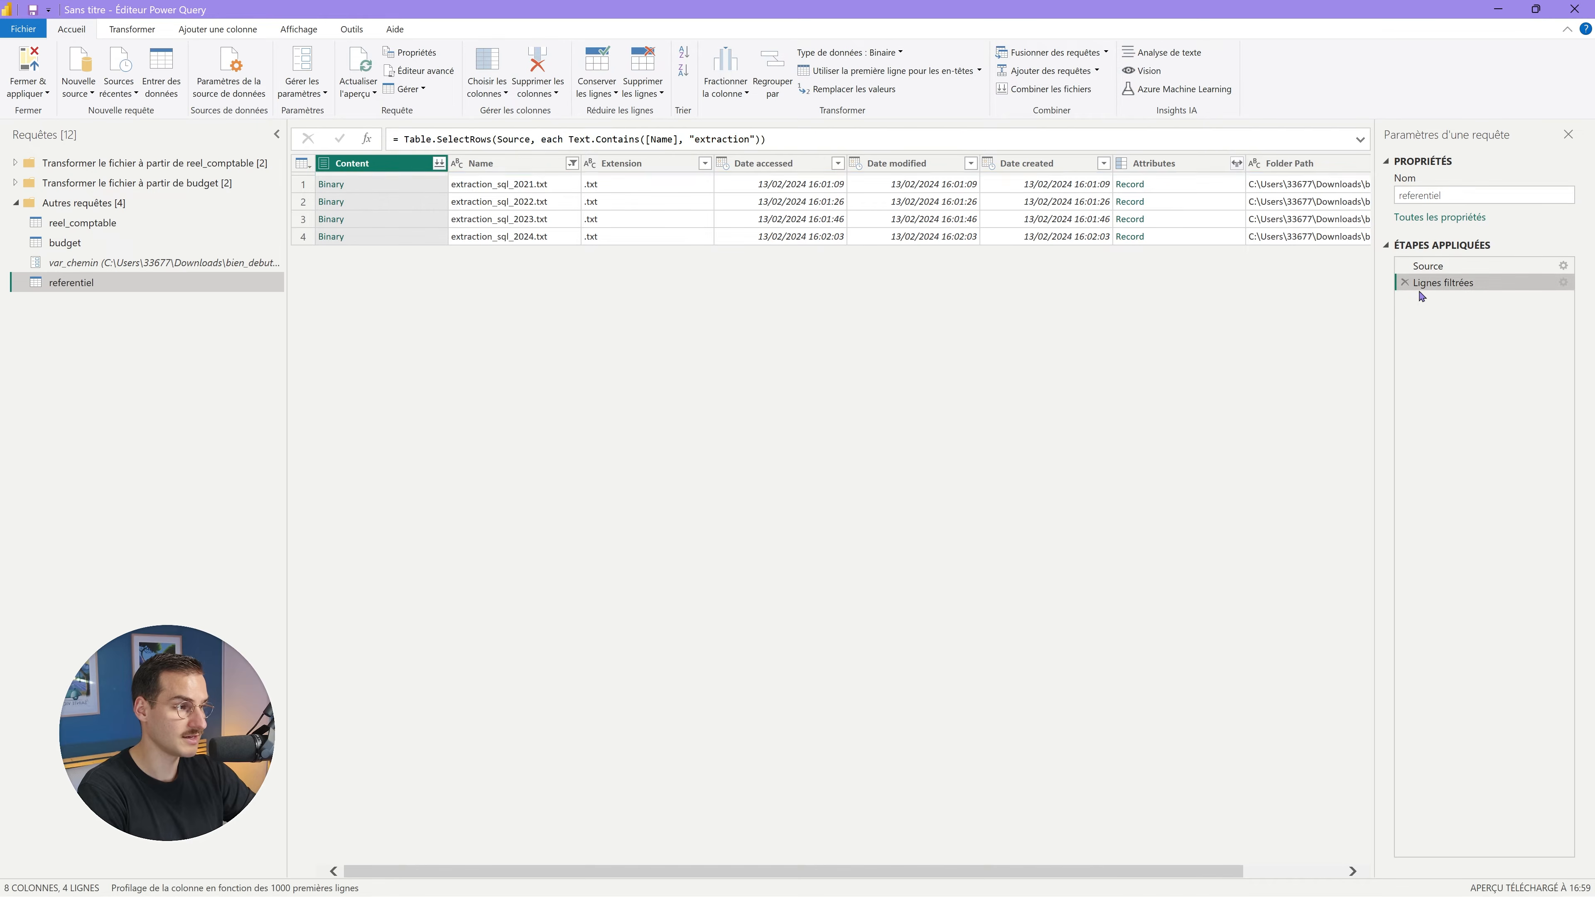
{"action": "left_click", "coordinate": [1405, 282]}
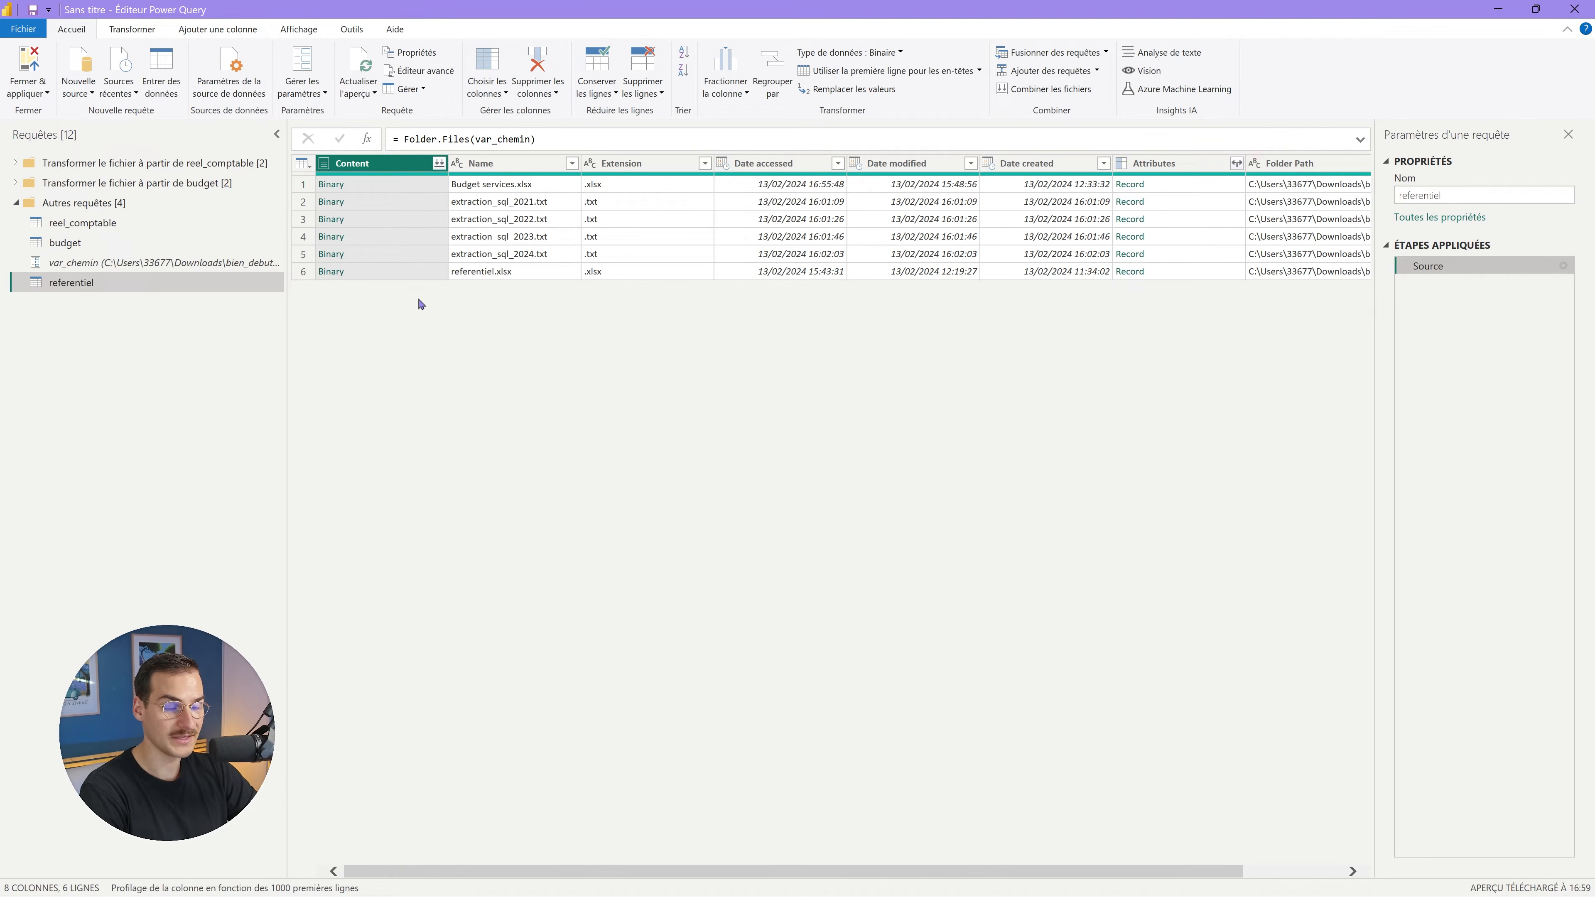
{"action": "left_click", "coordinate": [571, 163]}
Filter referentiel's Name column to keep only referentiel.xlsx.
{"action": "left_click", "coordinate": [393, 338]}
{"action": "left_click", "coordinate": [352, 438]}
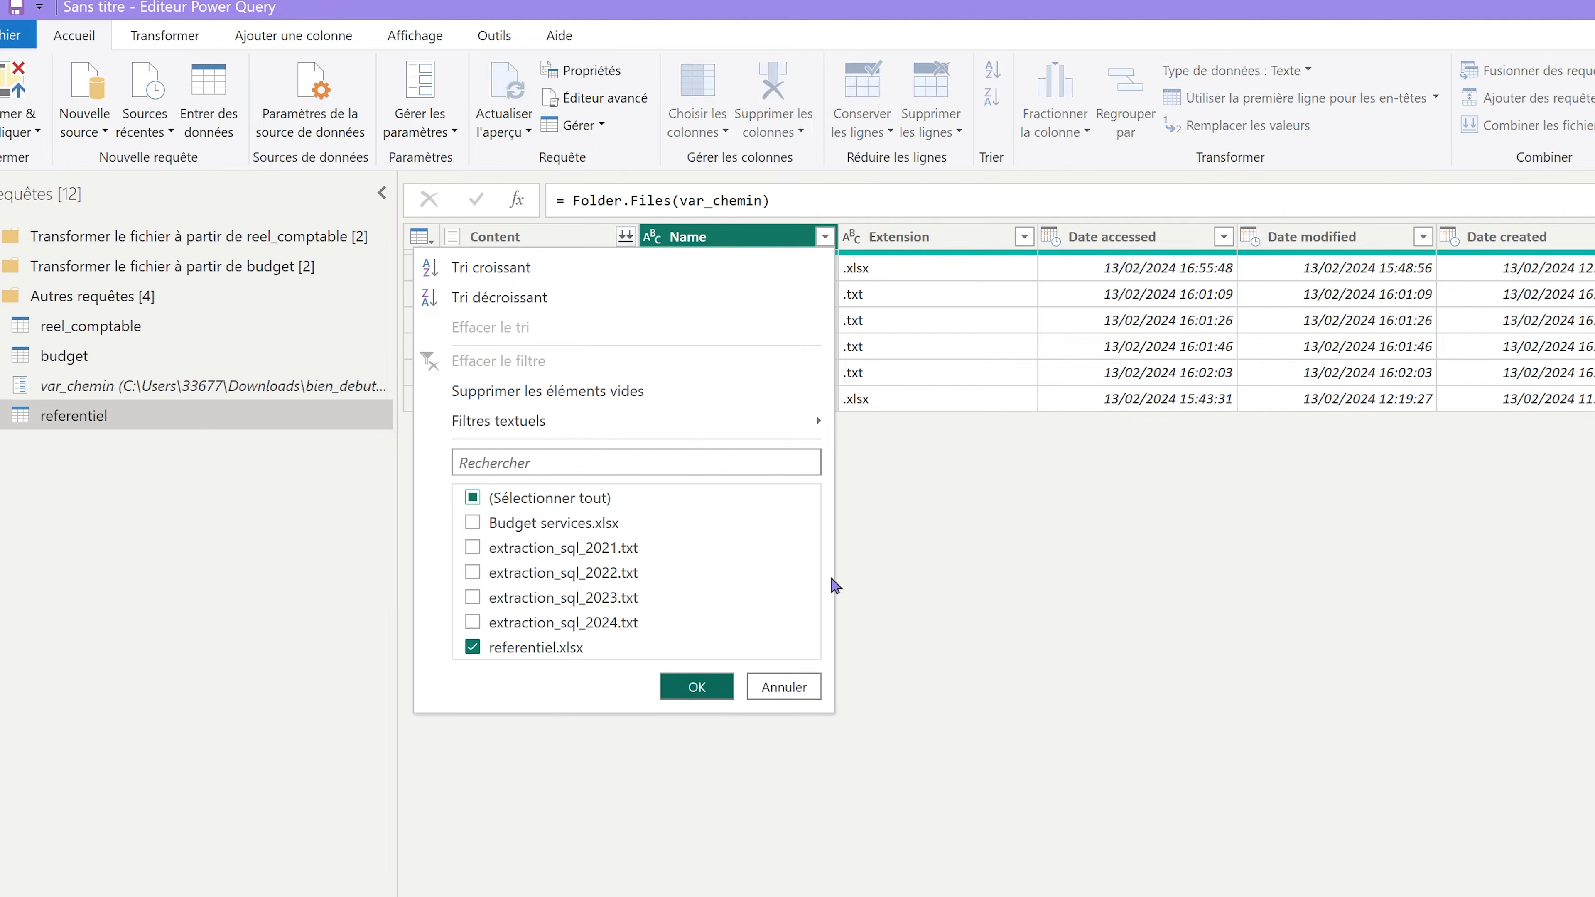
{"action": "left_click", "coordinate": [696, 687]}
Combine referentiel.xlsx, choosing the Tab1 table over Tableau1 after comparing previews.
{"action": "left_click", "coordinate": [565, 237]}
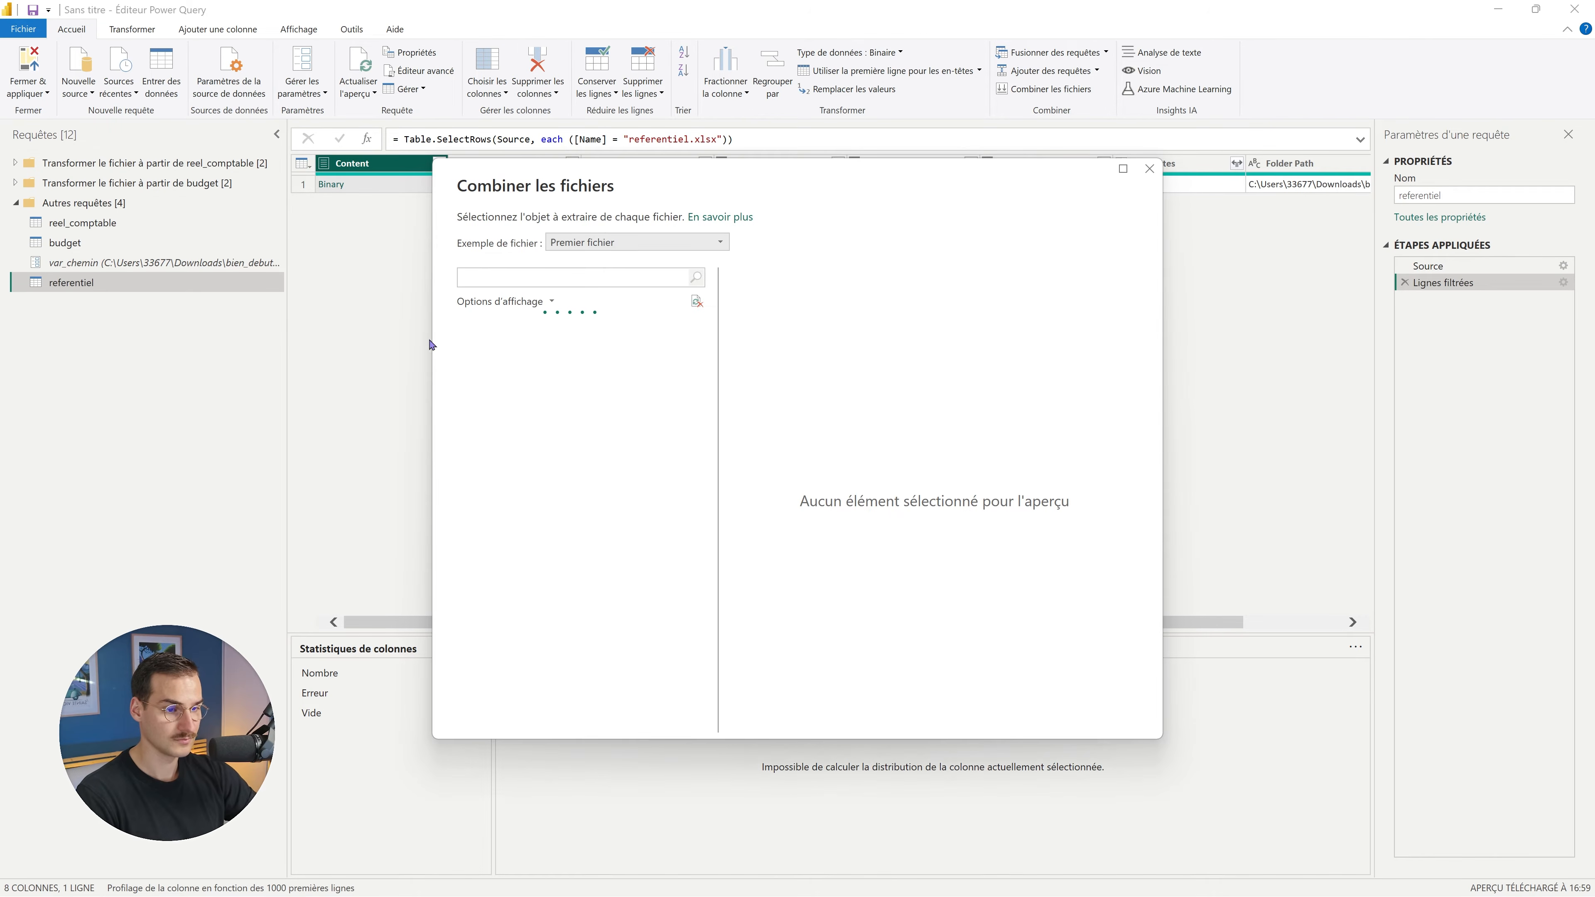
{"action": "left_click", "coordinate": [514, 368]}
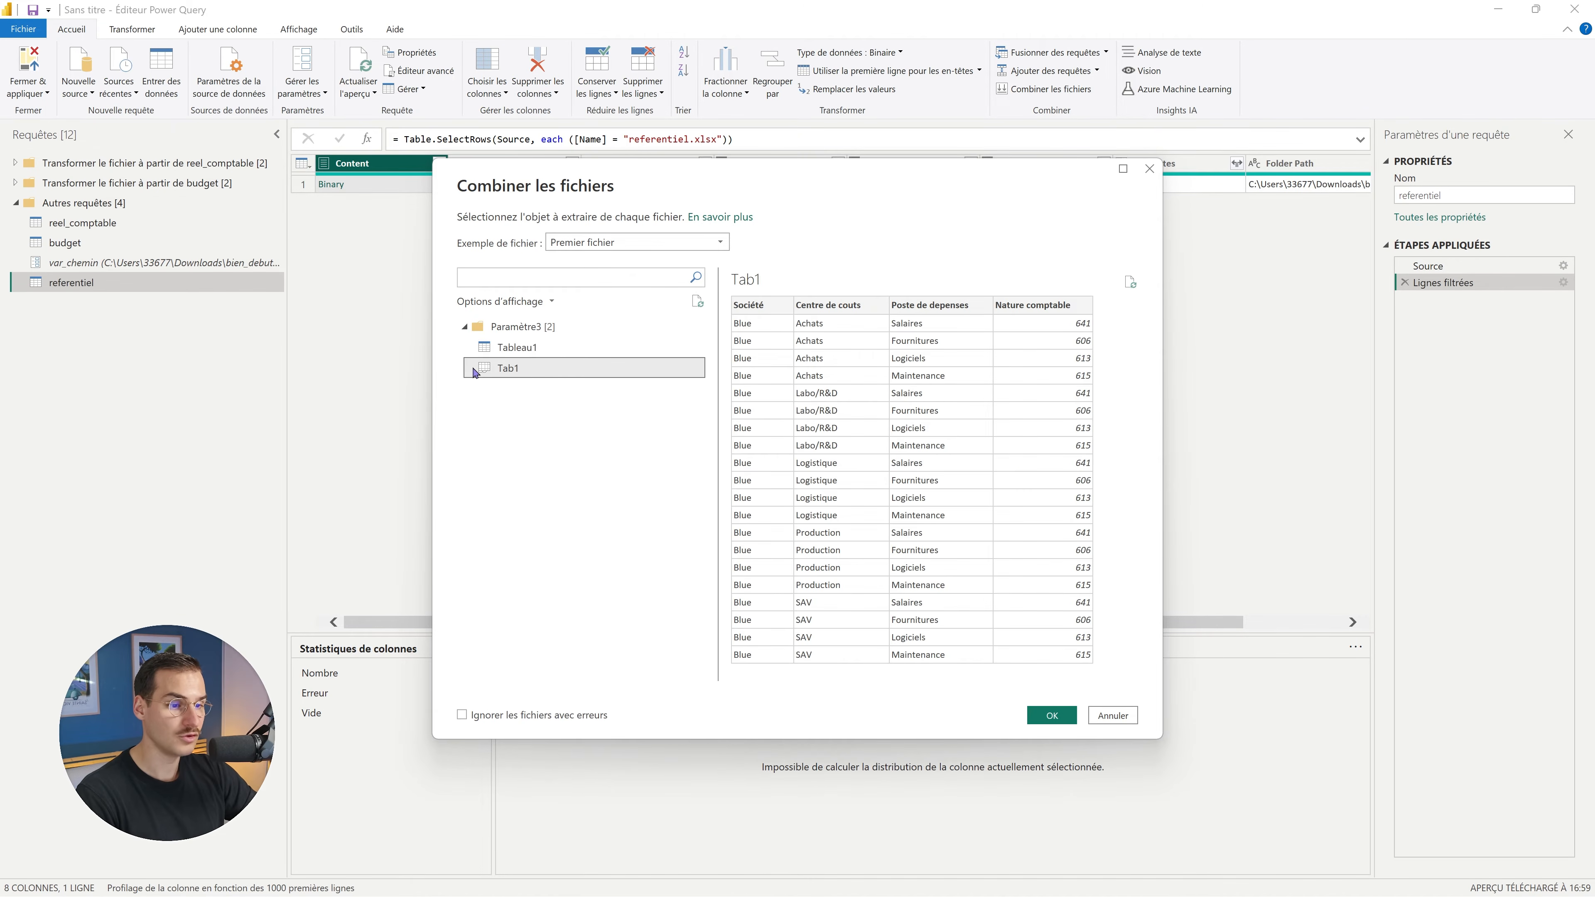
{"action": "left_click", "coordinate": [544, 351]}
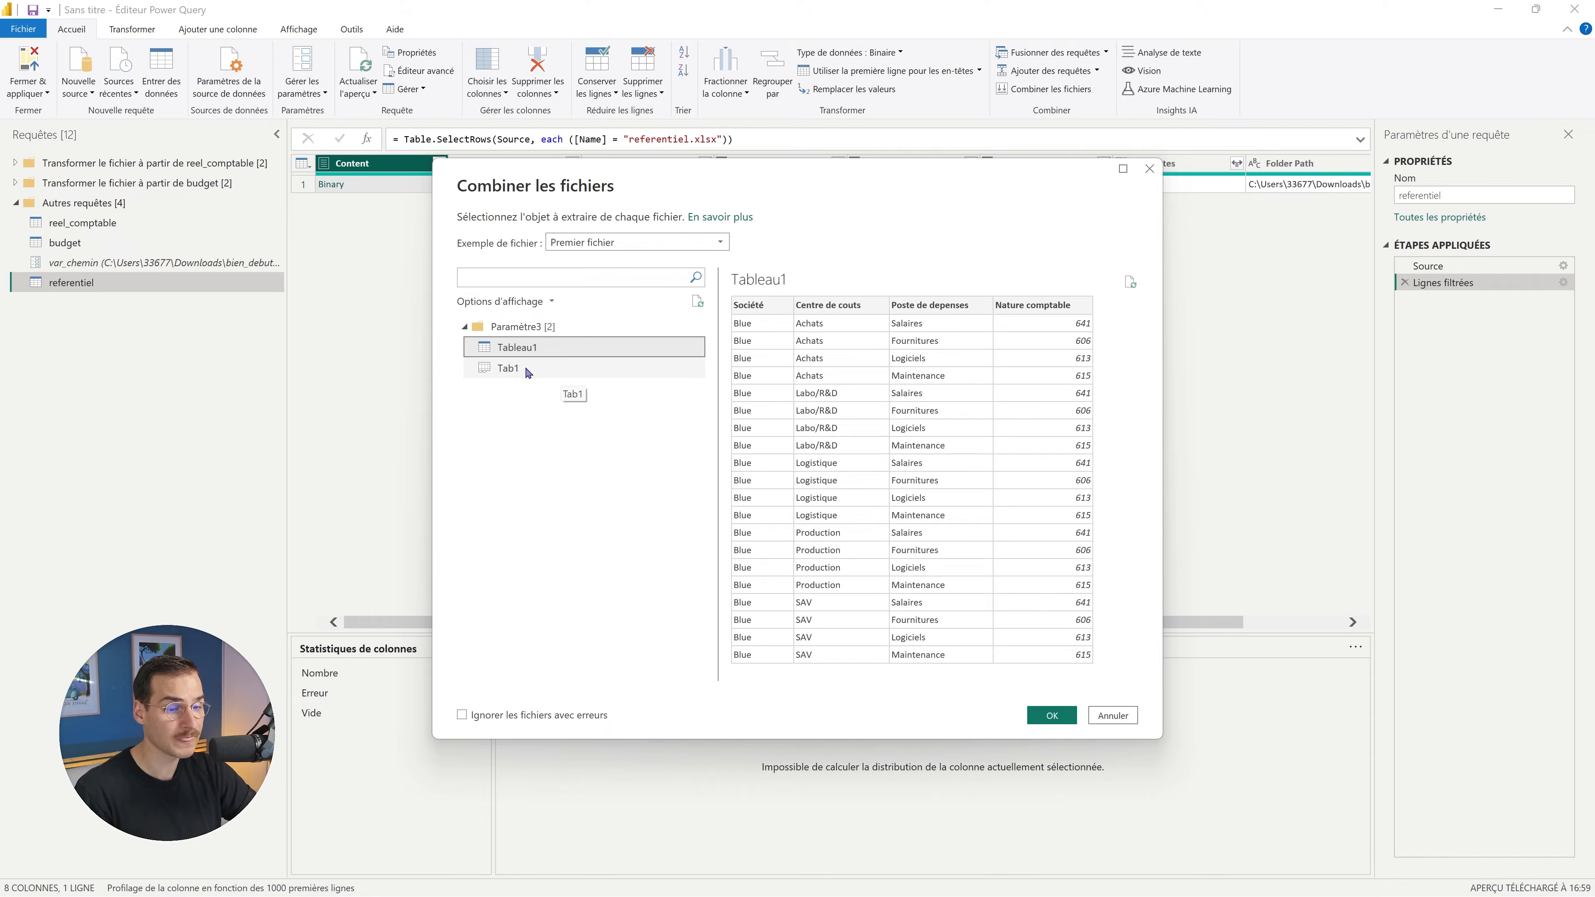
{"action": "left_click", "coordinate": [526, 371]}
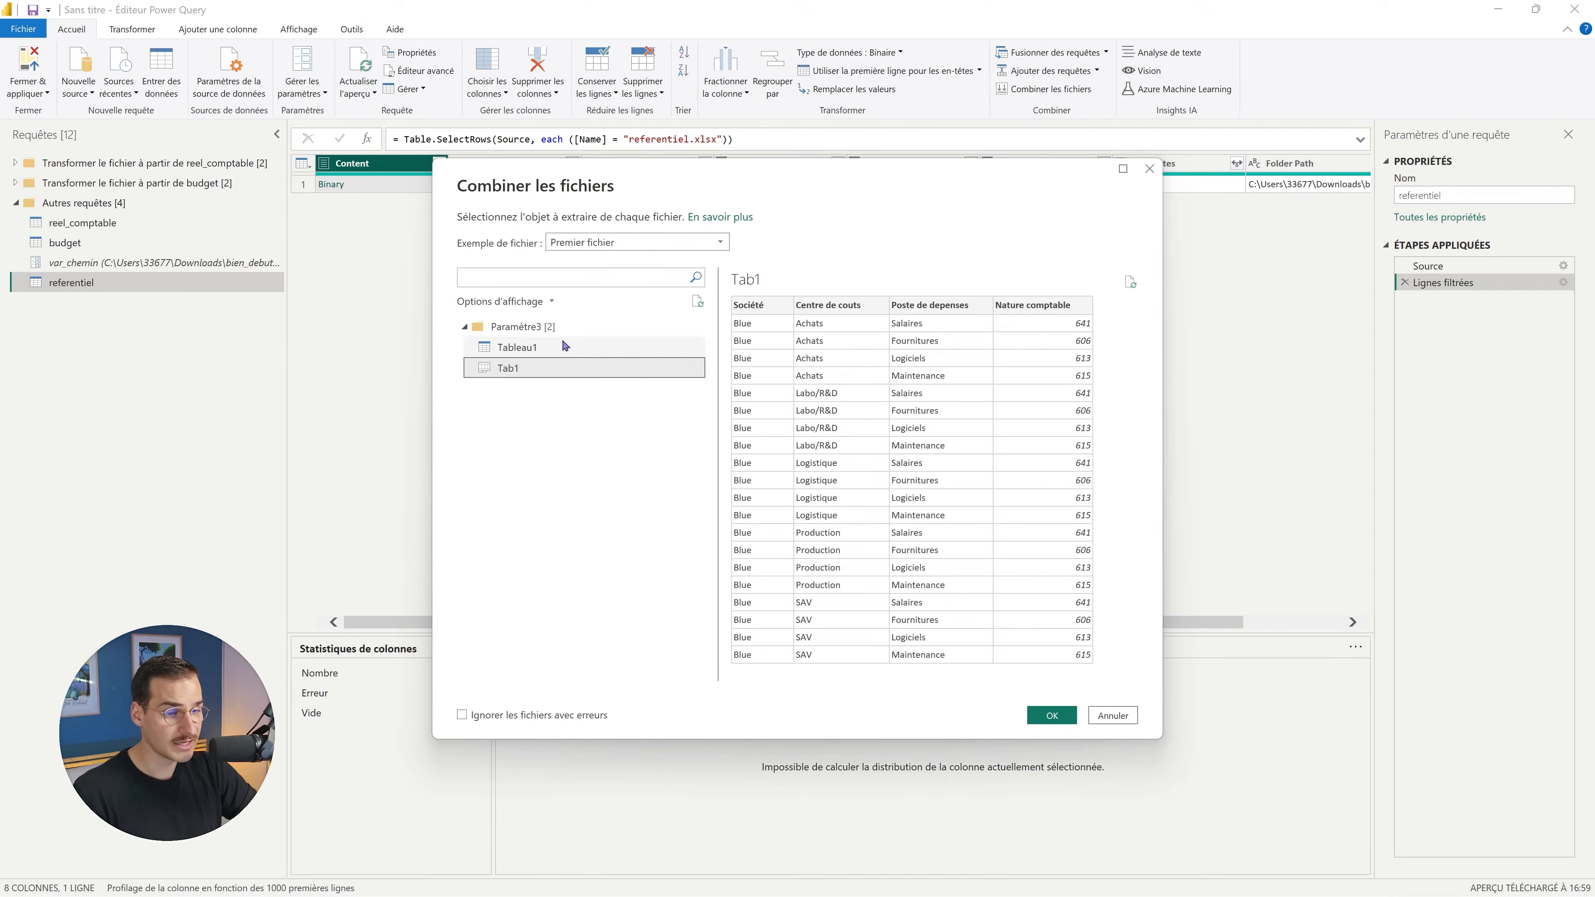
{"action": "left_click", "coordinate": [550, 349]}
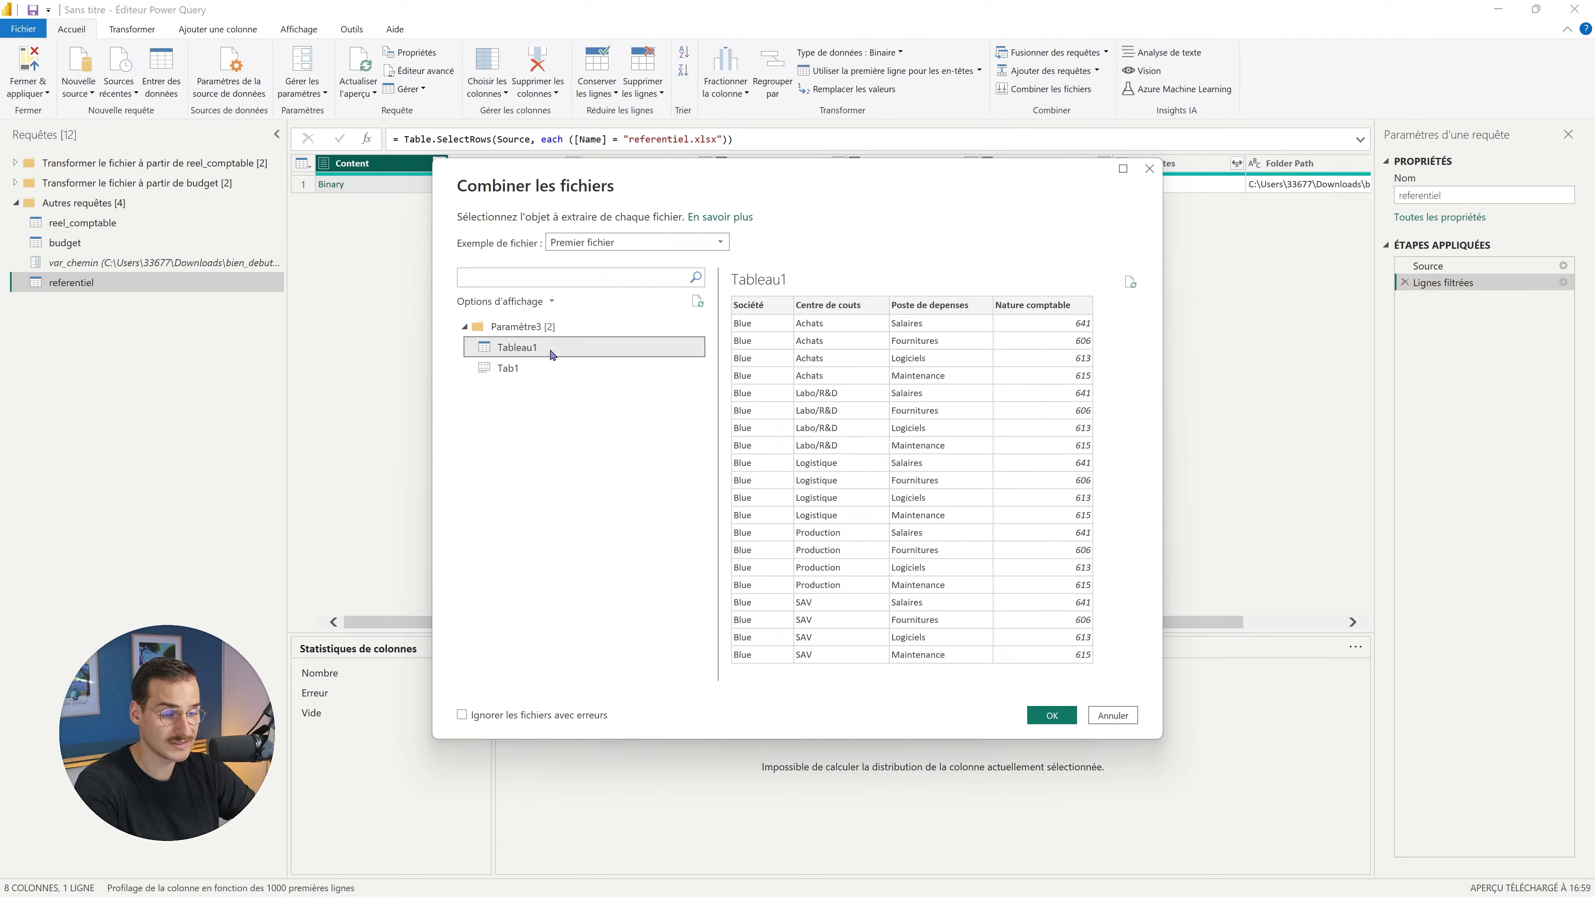
{"action": "left_click", "coordinate": [522, 368]}
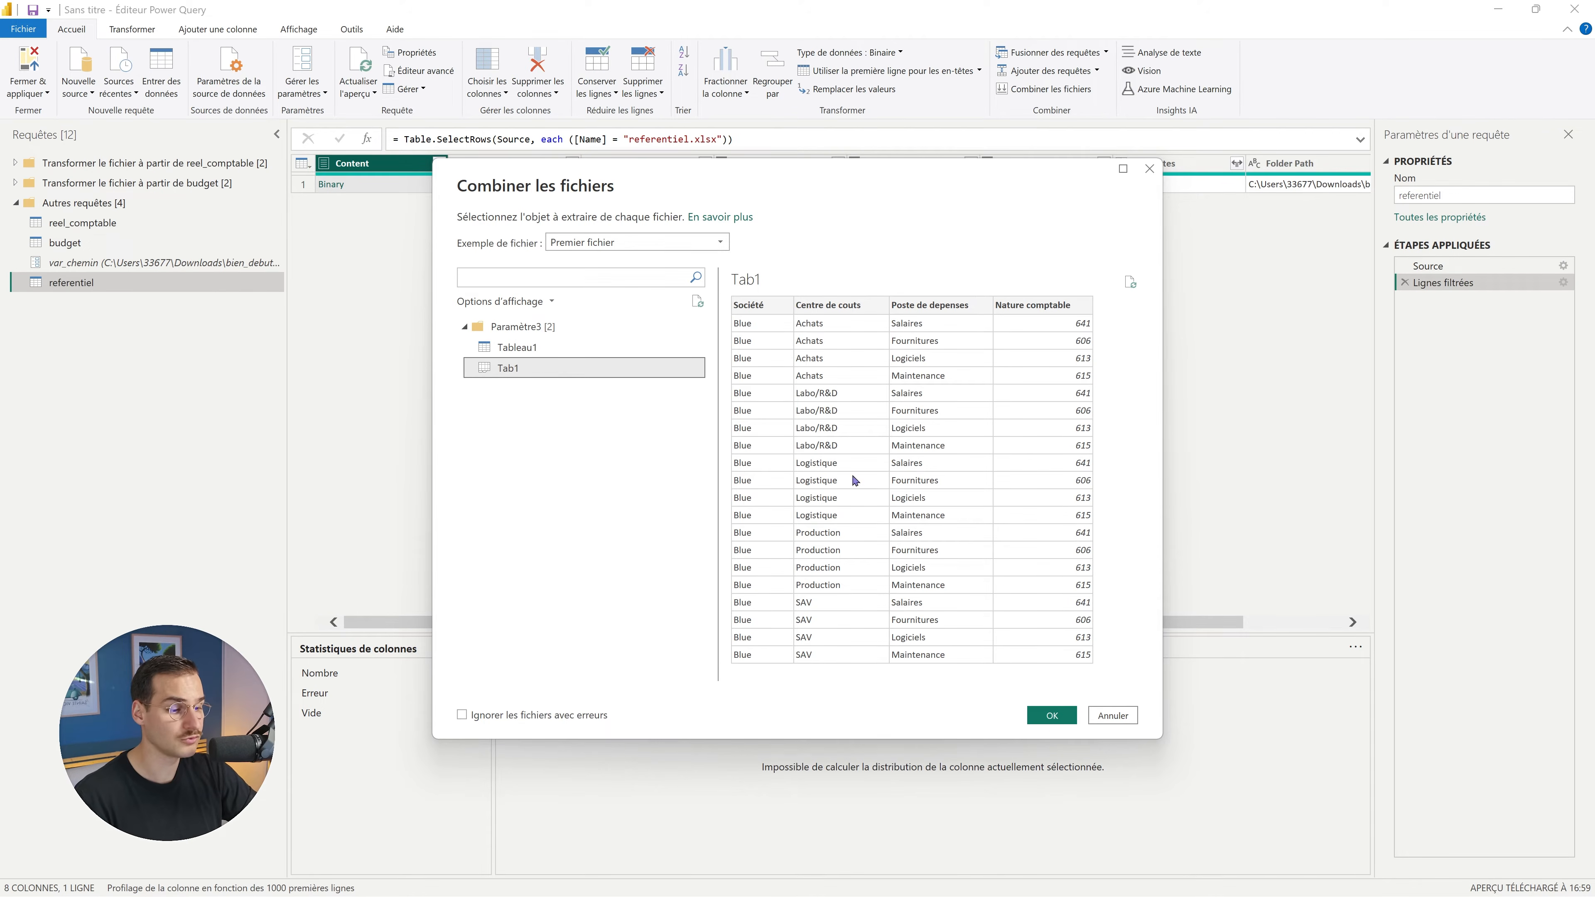
{"action": "left_click", "coordinate": [1051, 715]}
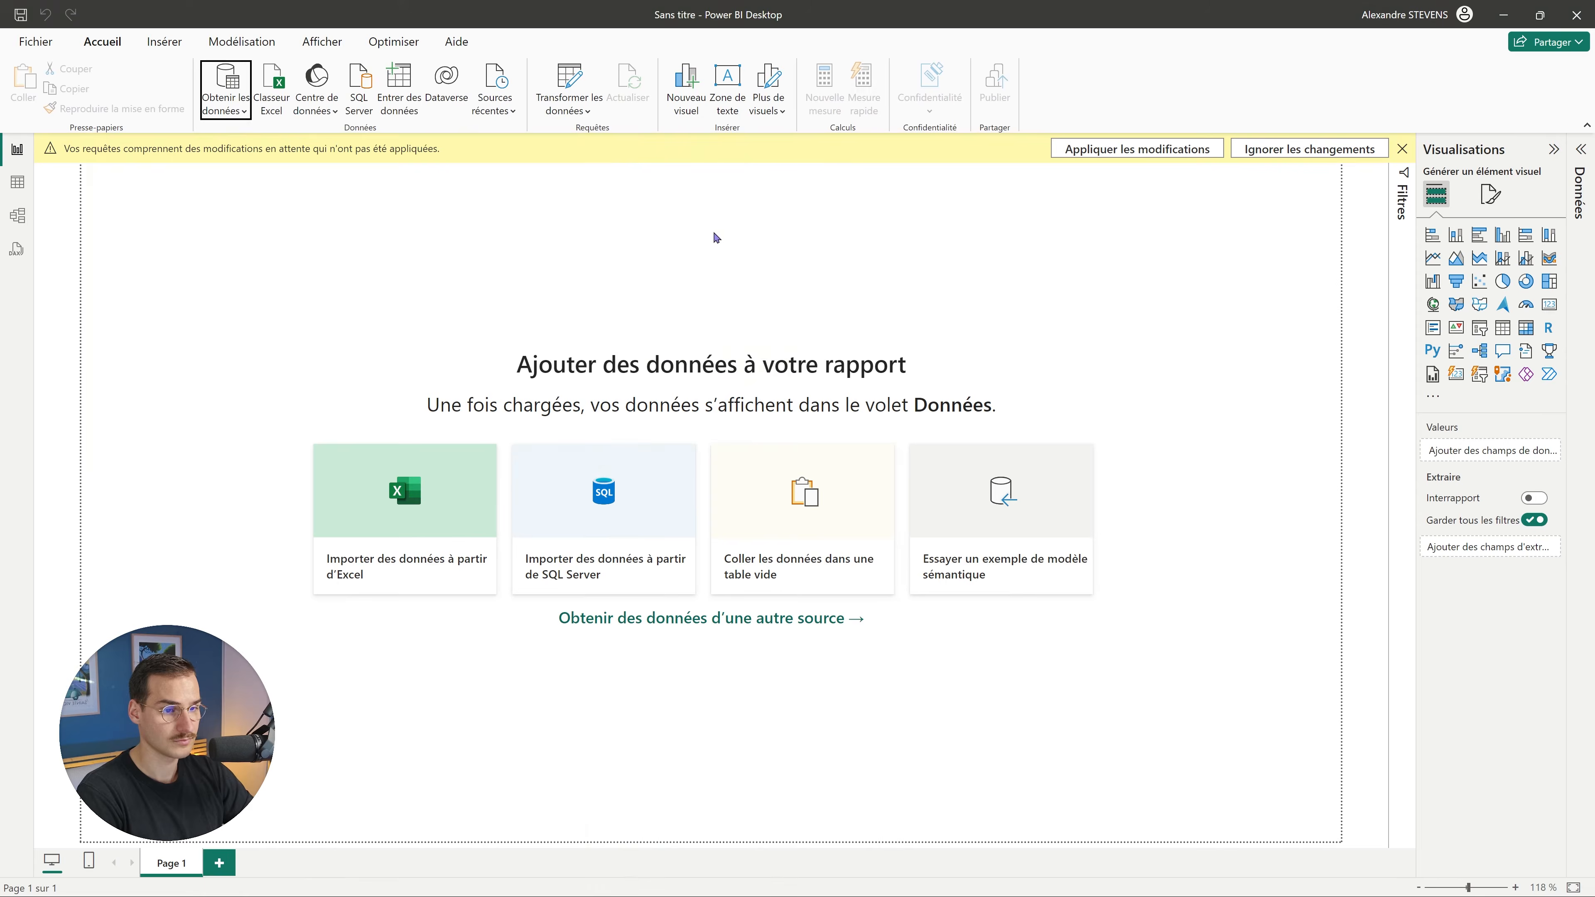
Switch back to Power Query Editor, where referentiel holds the 20-row, 5-column cost-centre table.
{"action": "key", "text": "super+Tab"}
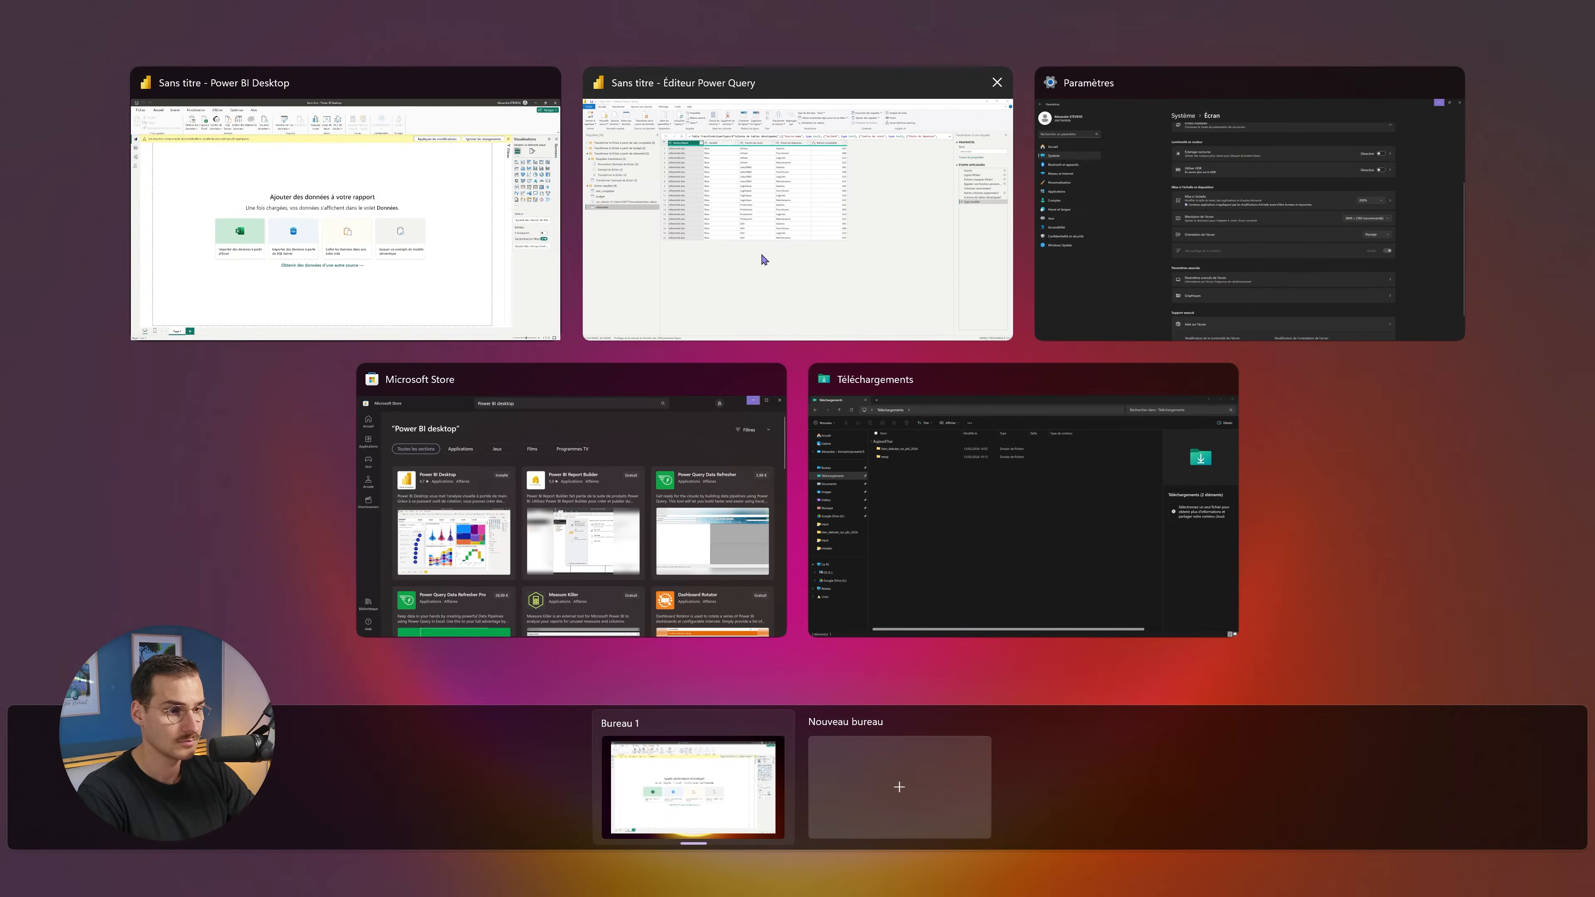
{"action": "left_click", "coordinate": [773, 263]}
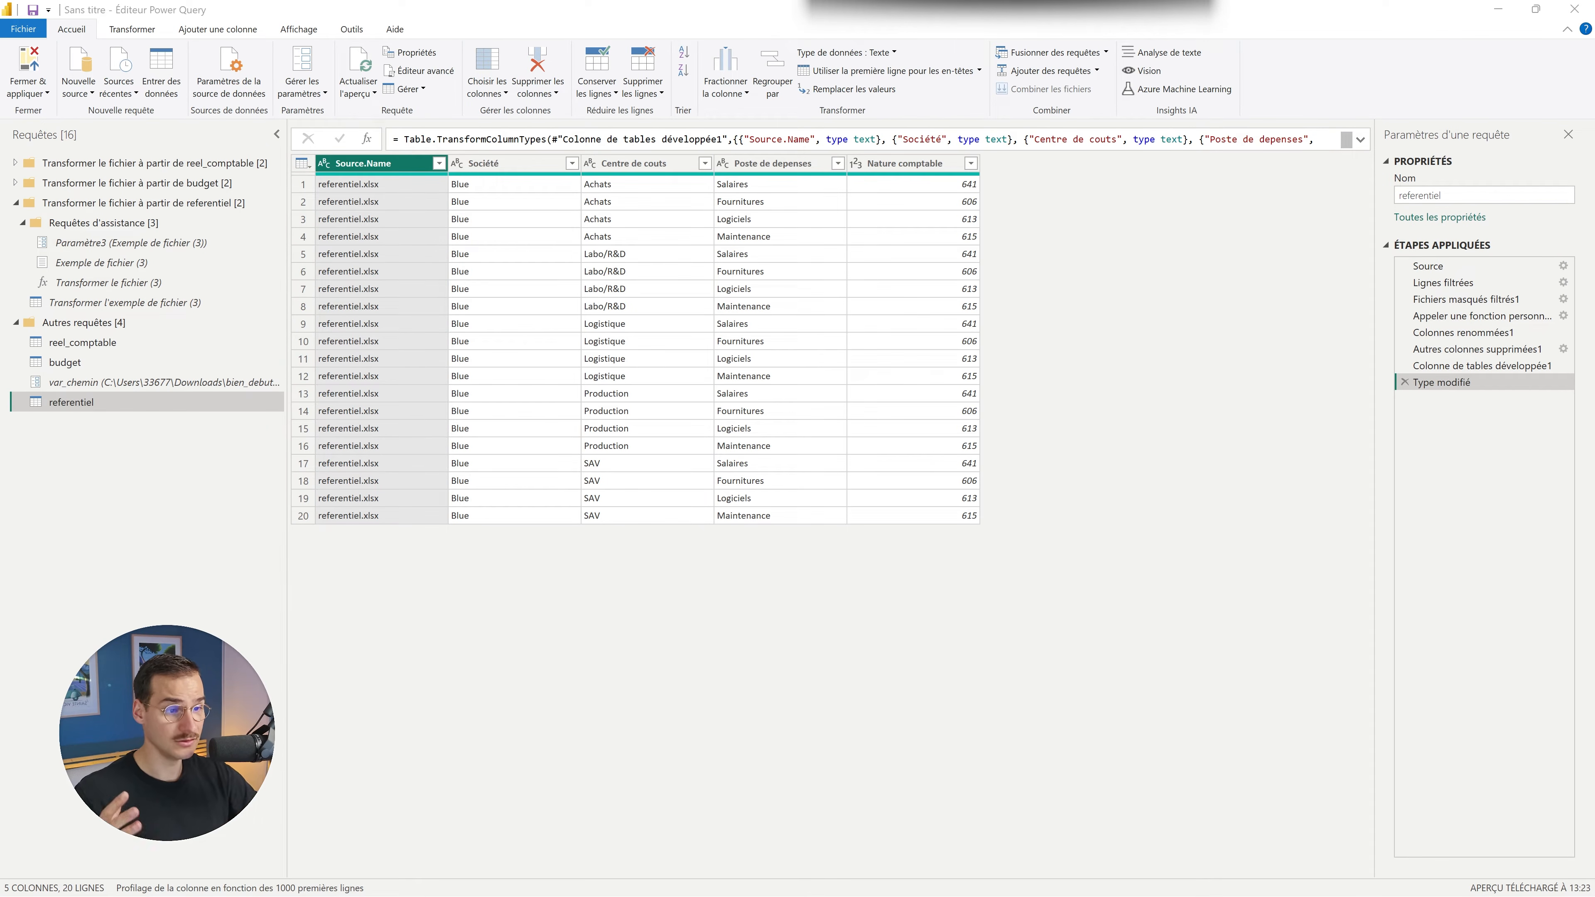
Show reel_comptable's 760-row table from Source.Name through Montant.
{"action": "left_click", "coordinate": [133, 347]}
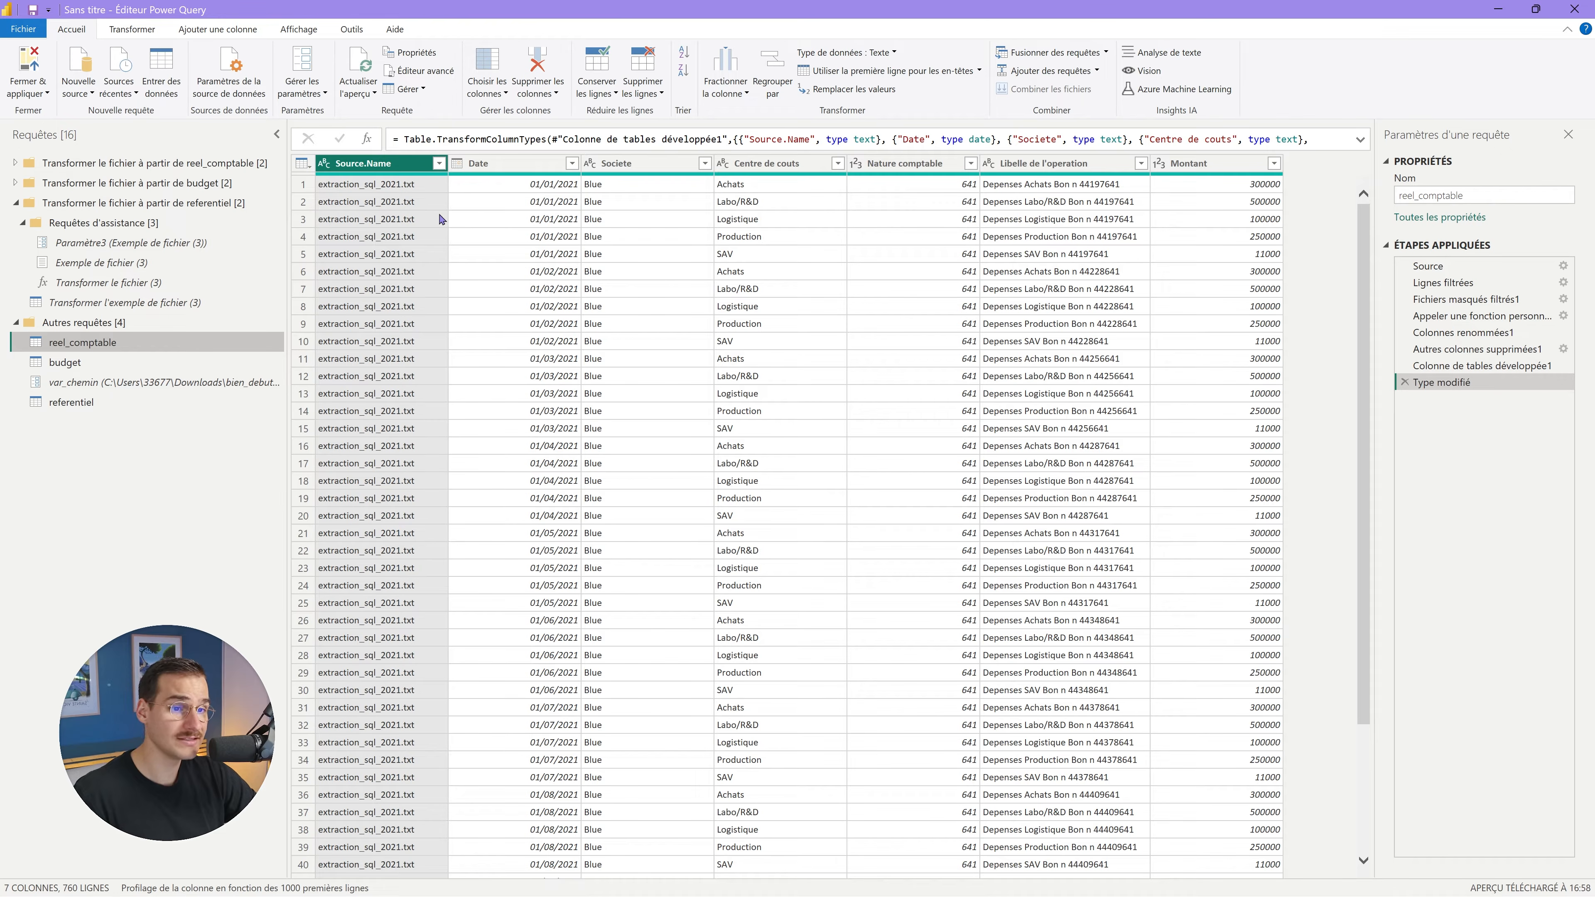
Enable Qualité de la colonne and Distribution des colonnes, then inspect the Date column's statistics.
{"action": "left_click", "coordinate": [294, 29]}
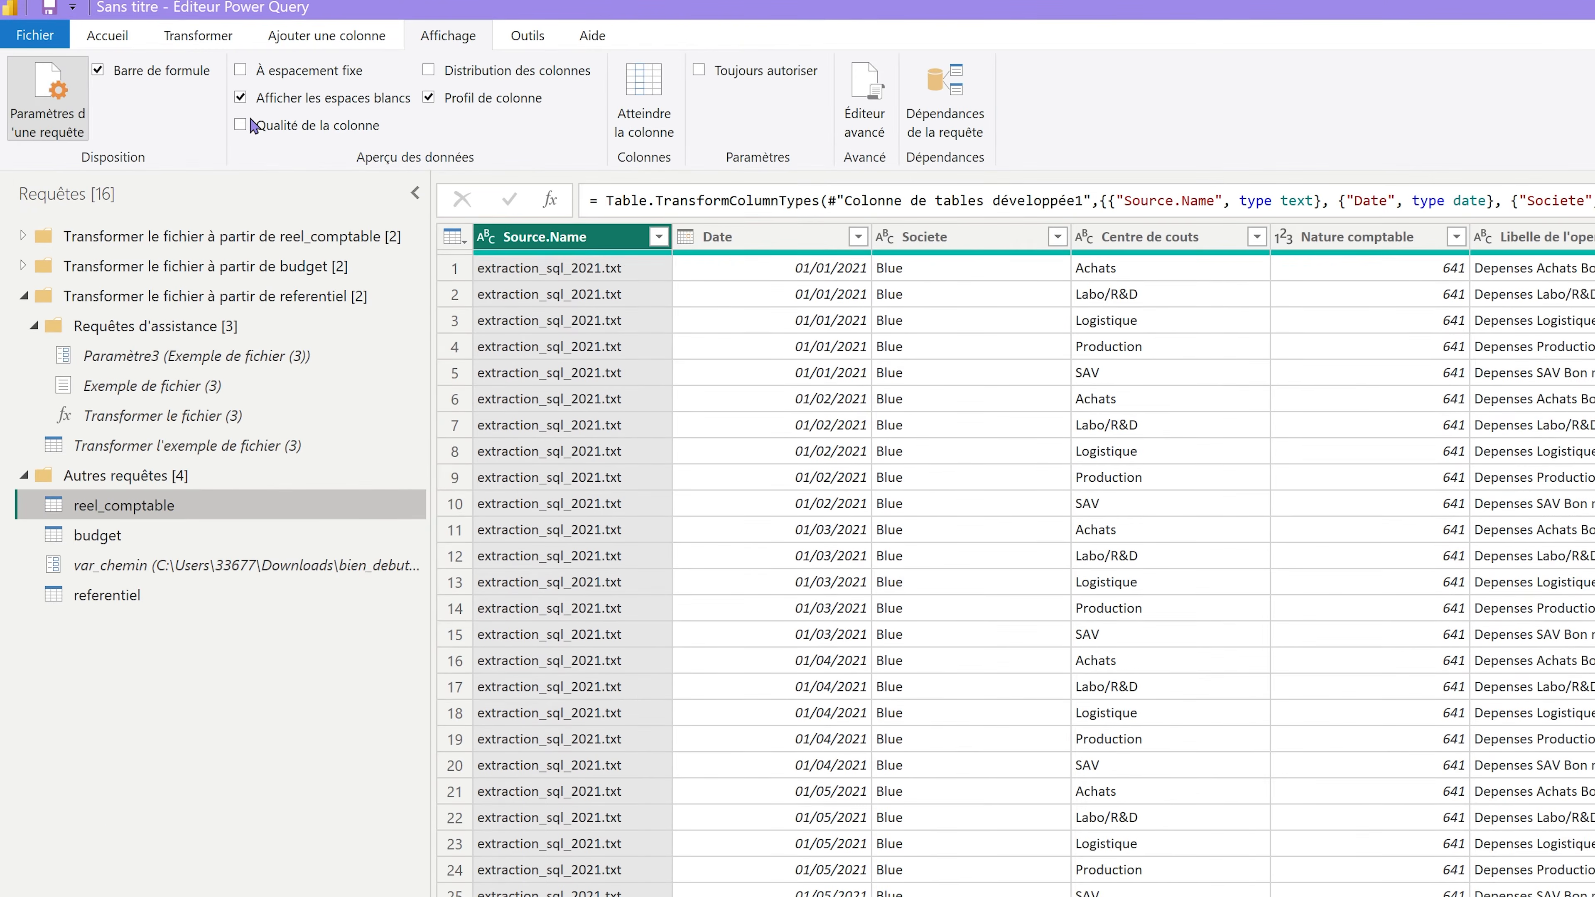
{"action": "left_click", "coordinate": [162, 88]}
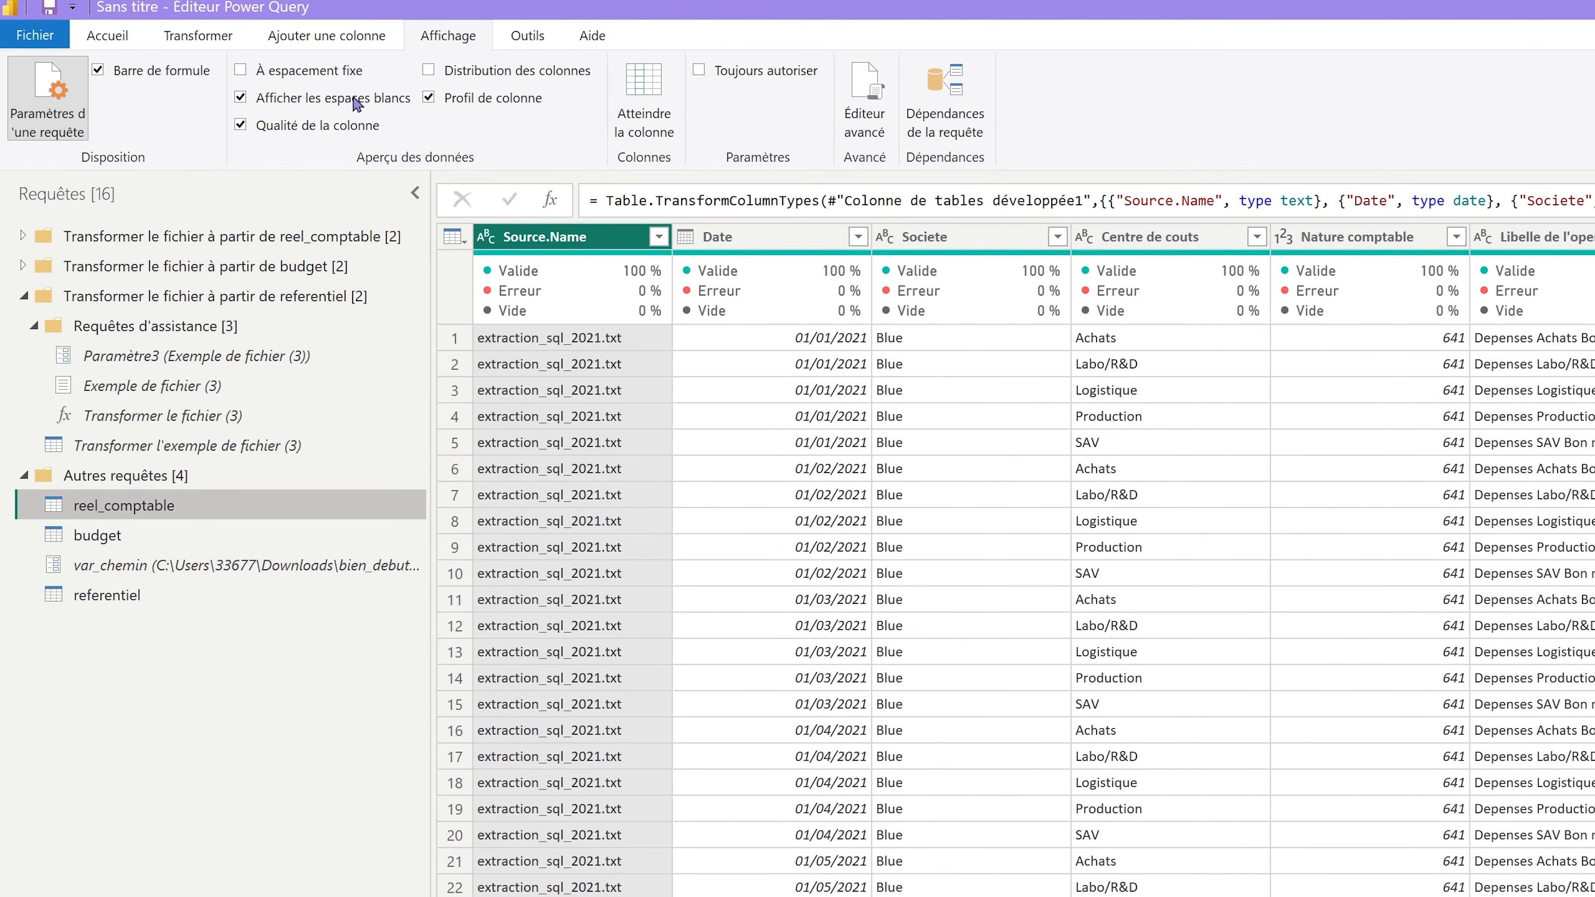
{"action": "left_click", "coordinate": [474, 72]}
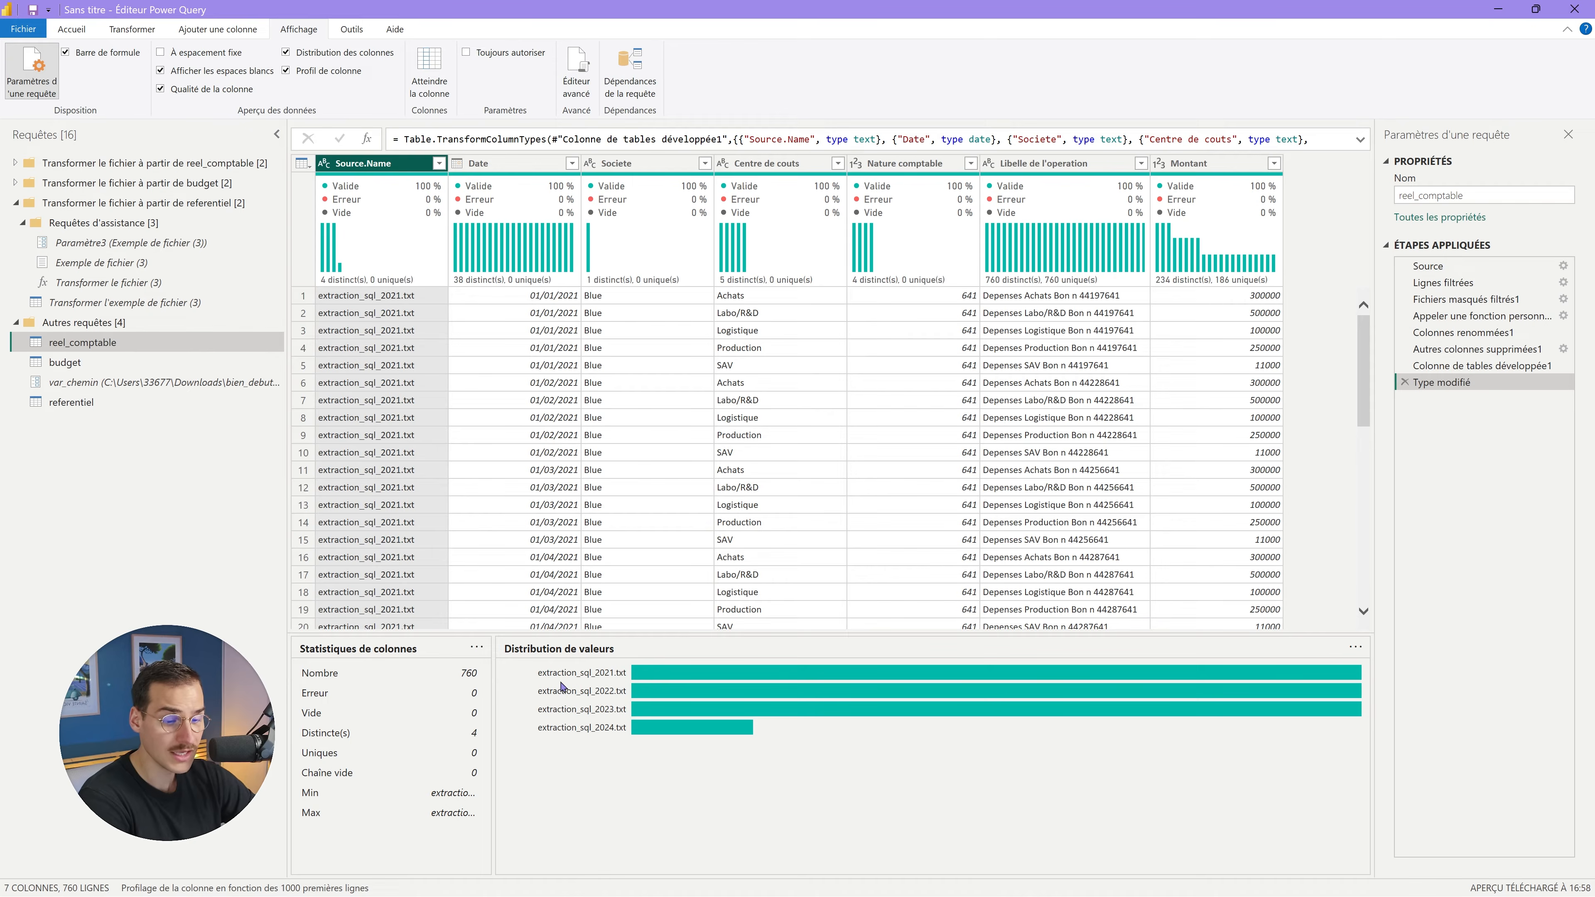
{"action": "mouse_move", "coordinate": [664, 679]}
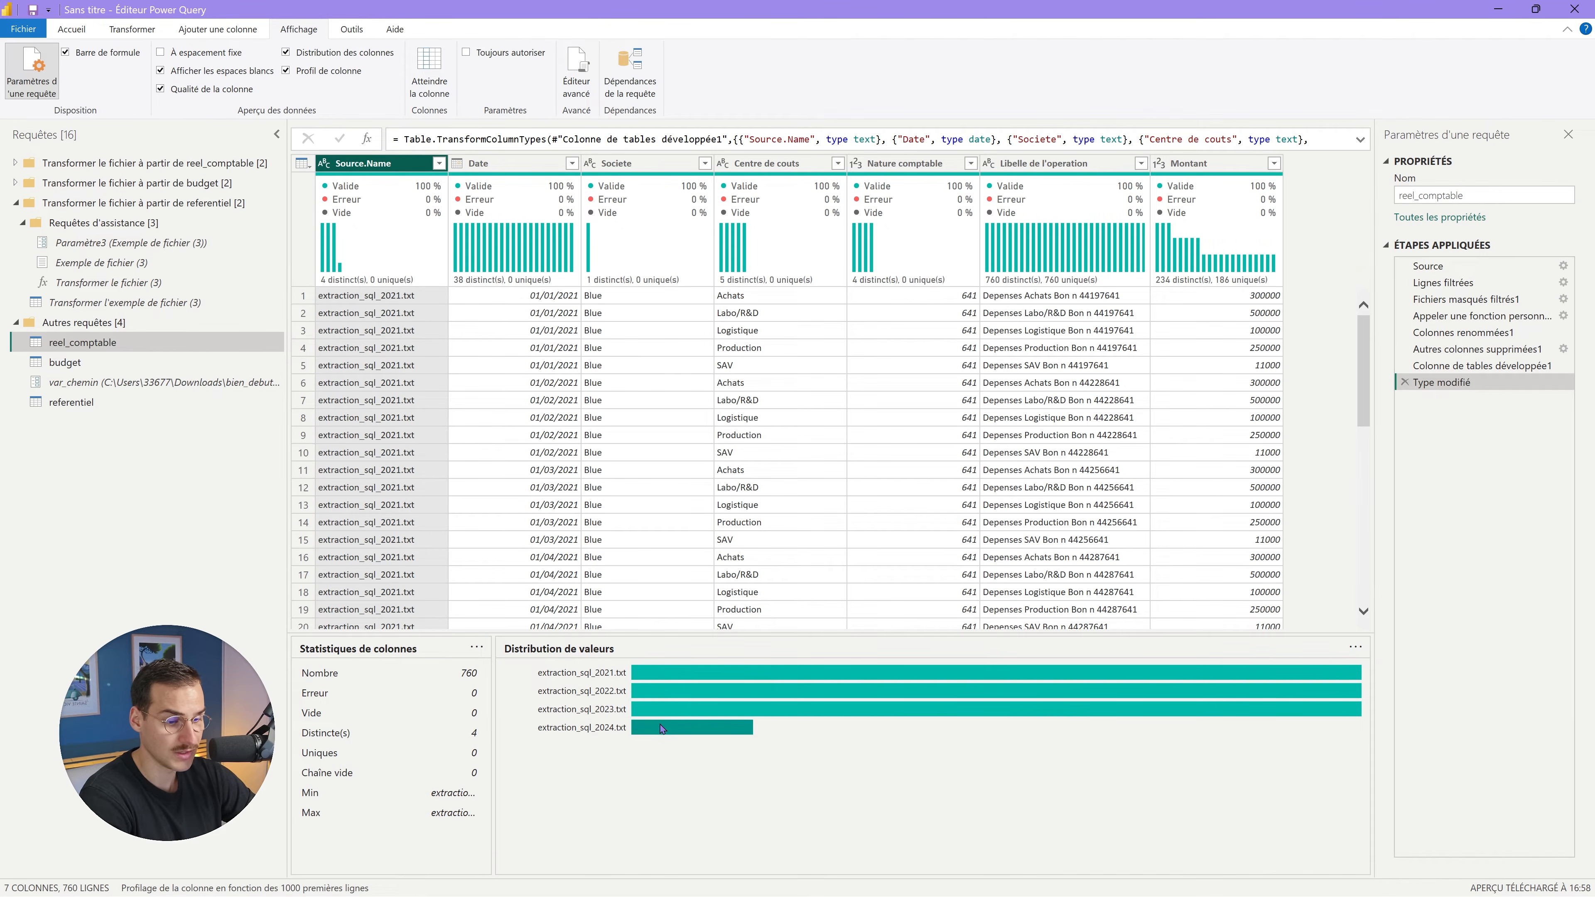
{"action": "mouse_move", "coordinate": [656, 731]}
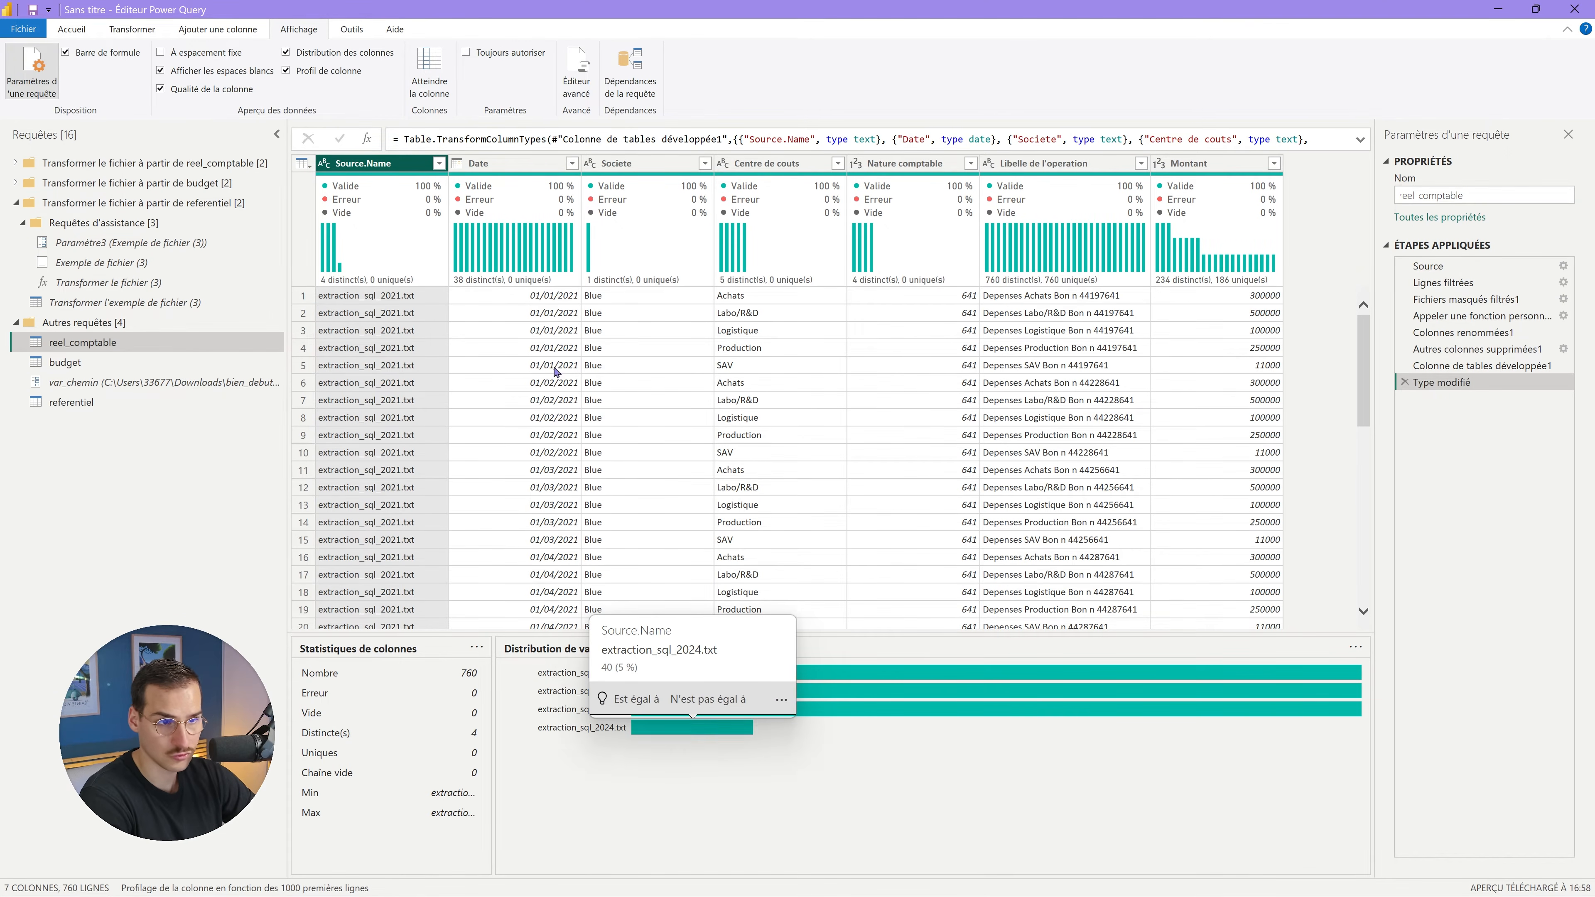
{"action": "left_click", "coordinate": [539, 198]}
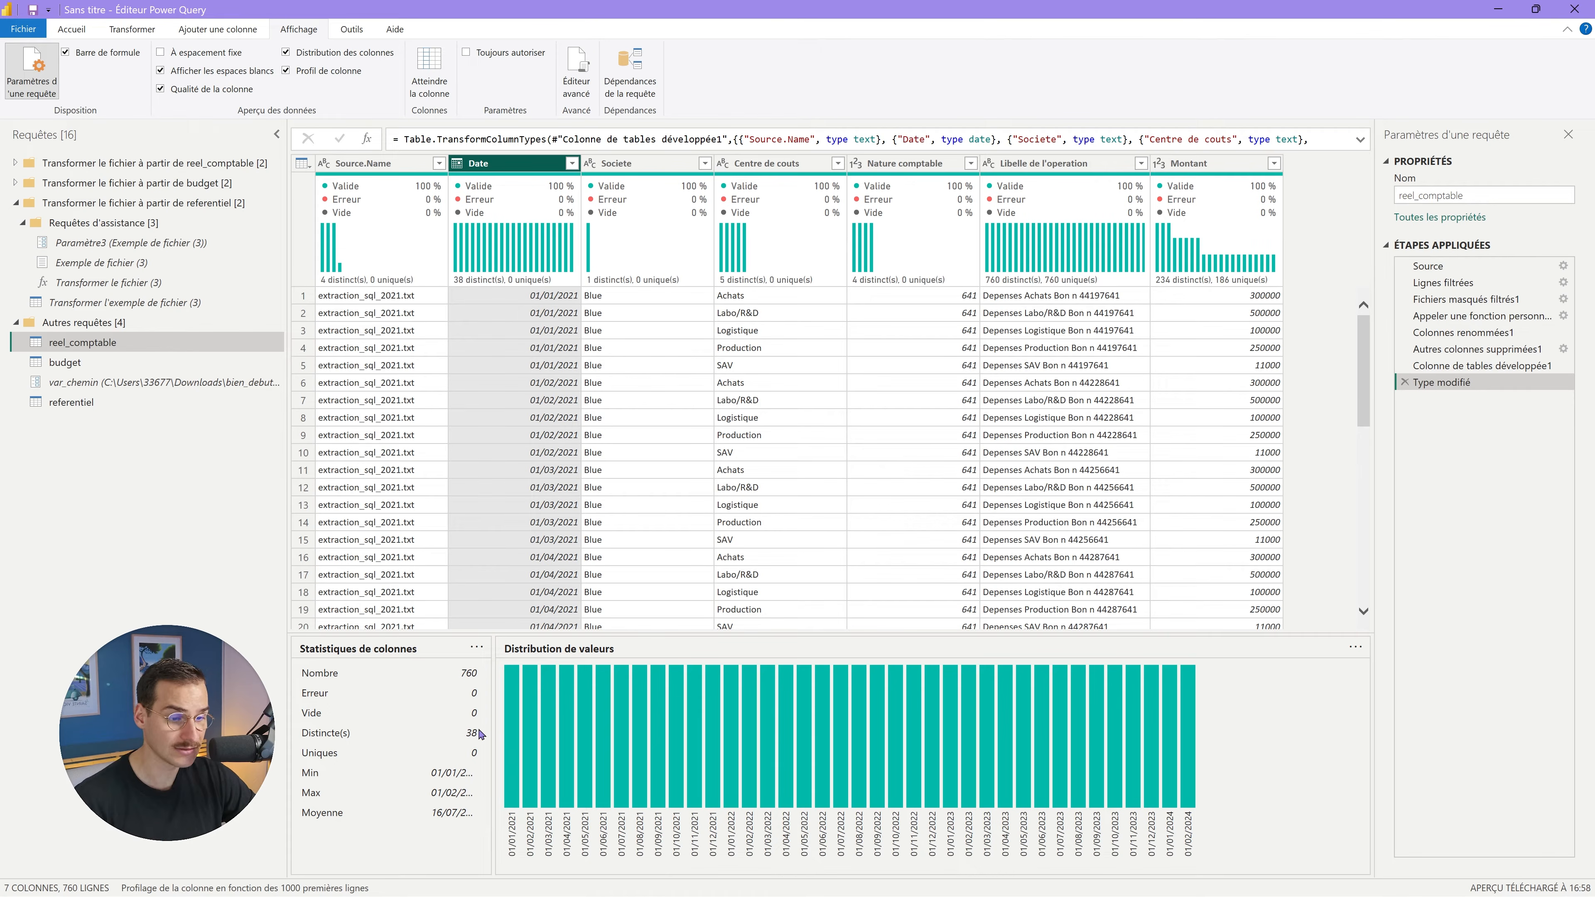
{"action": "left_click", "coordinate": [766, 165]}
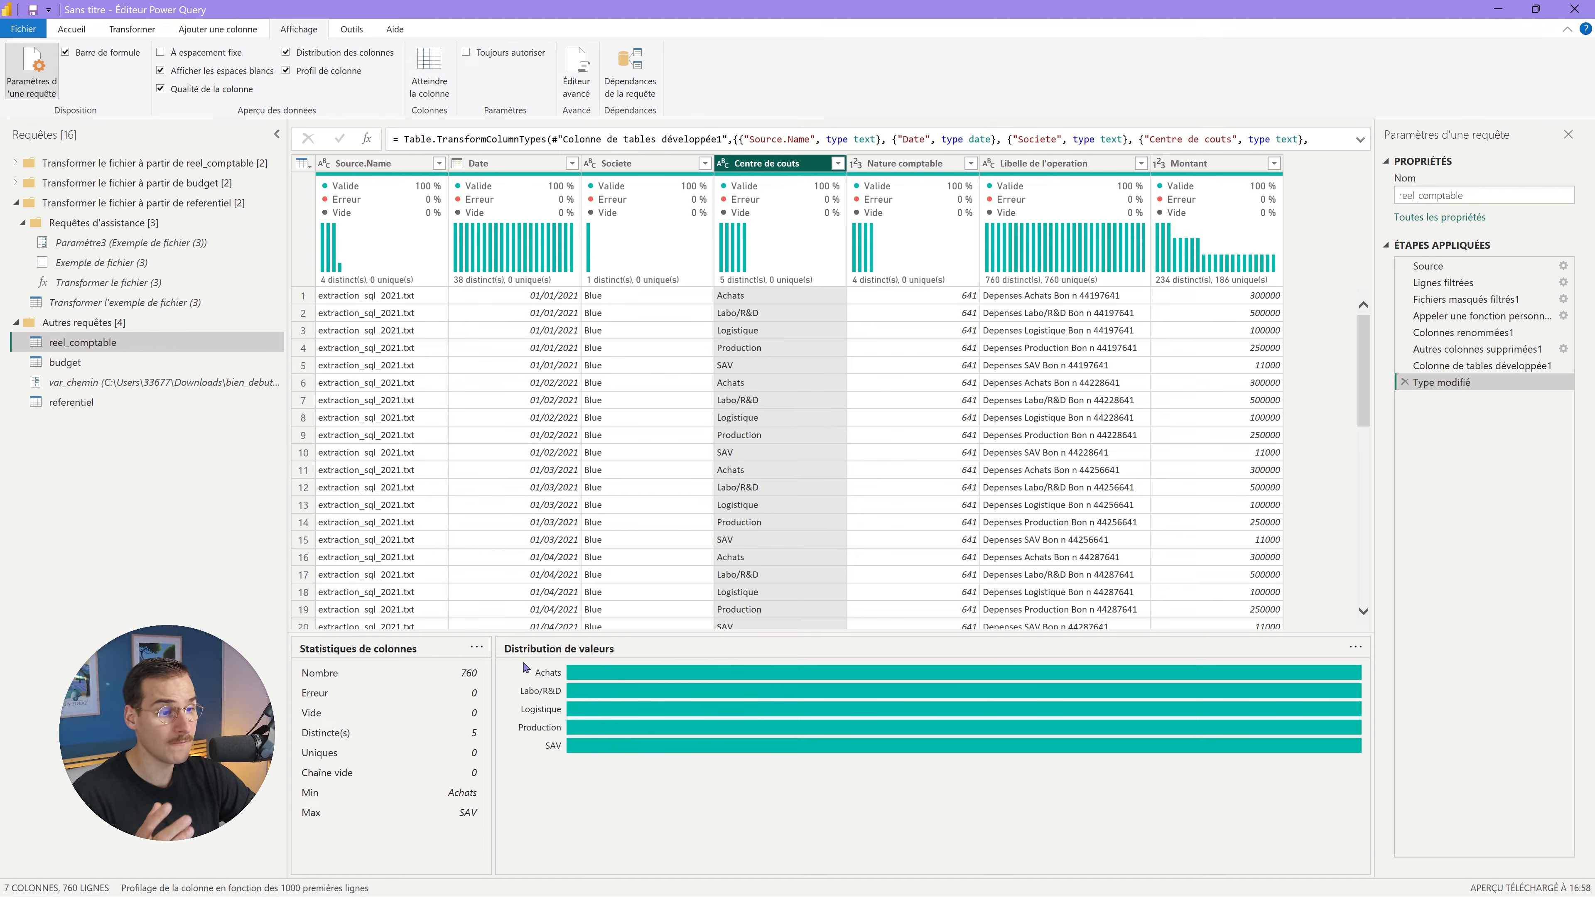
{"action": "left_click", "coordinate": [915, 165]}
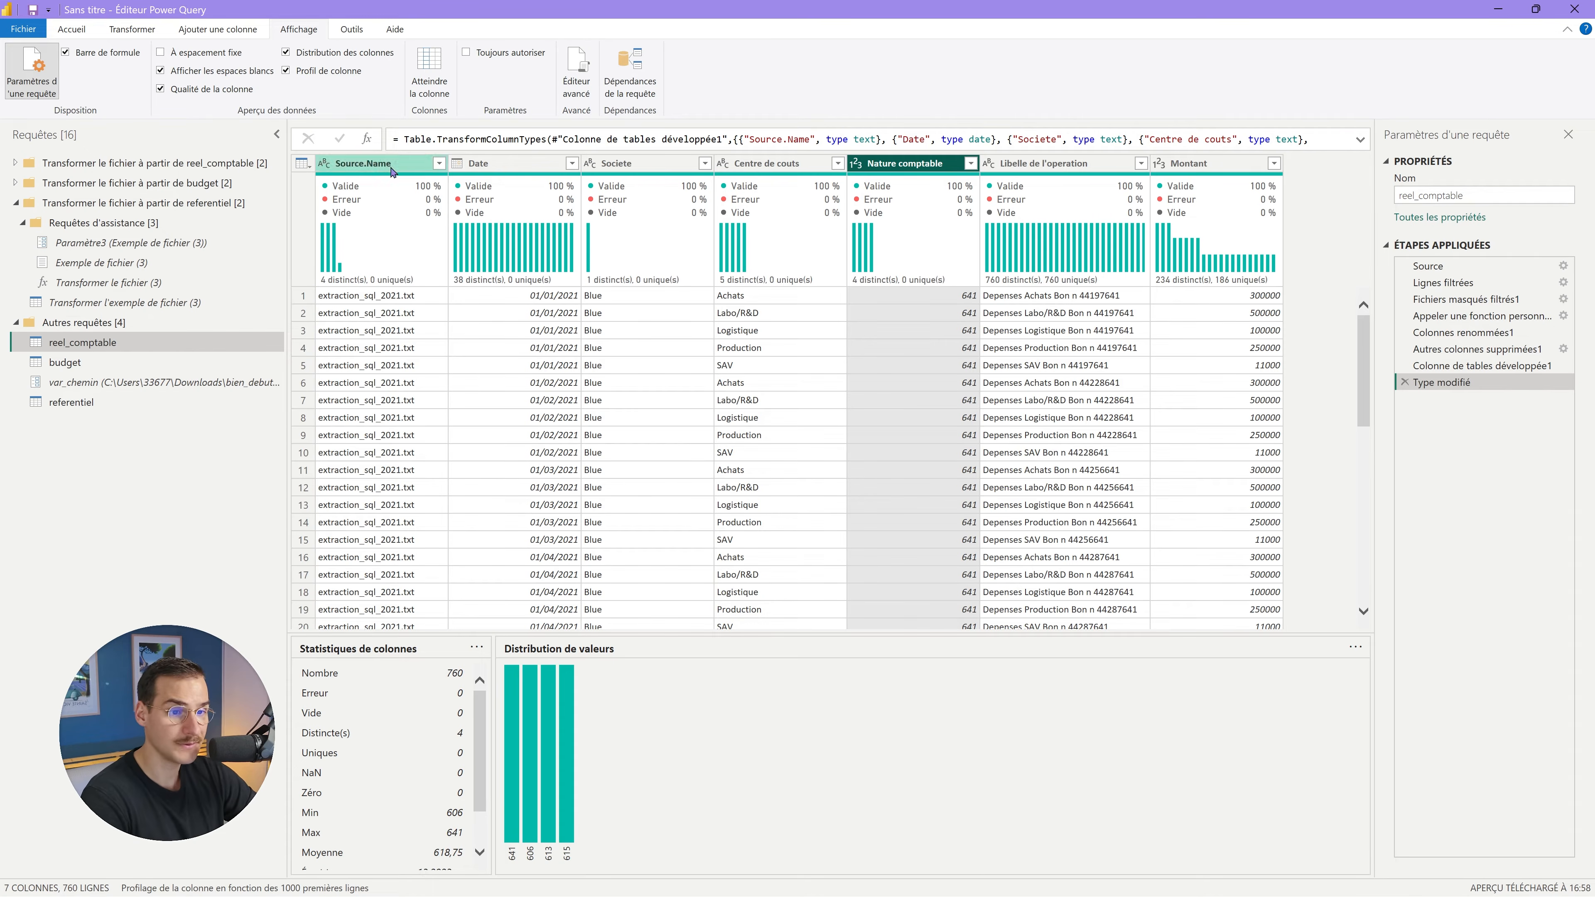
{"action": "left_click", "coordinate": [364, 164]}
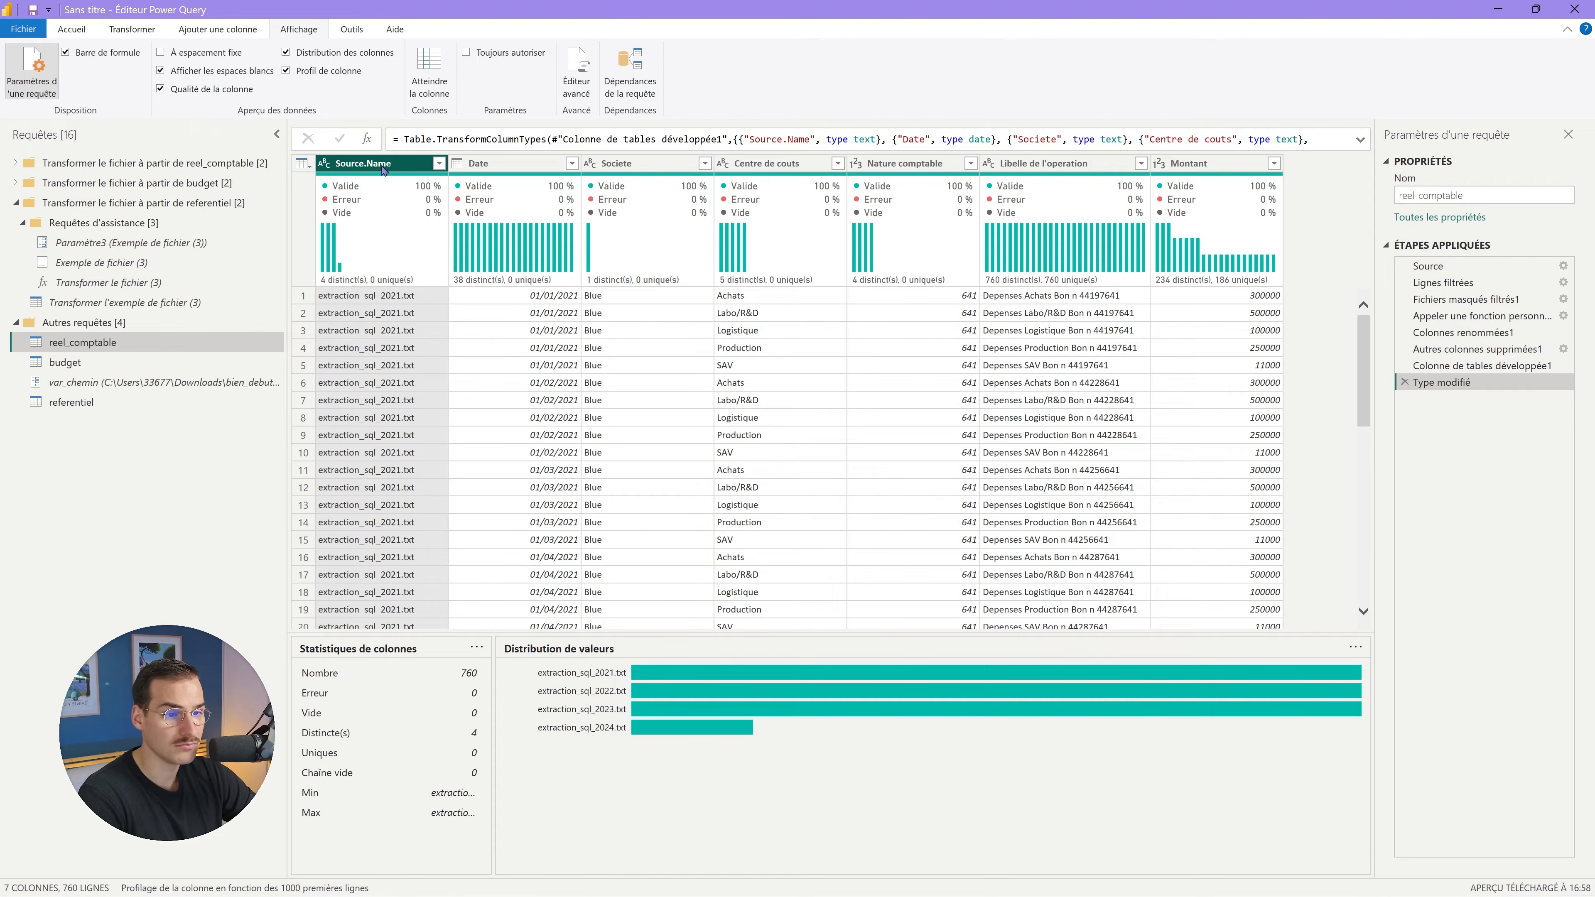
Delete the Source.Name column from reel_comptable, leaving Societe's data type unchanged.
{"action": "right_click", "coordinate": [383, 168]}
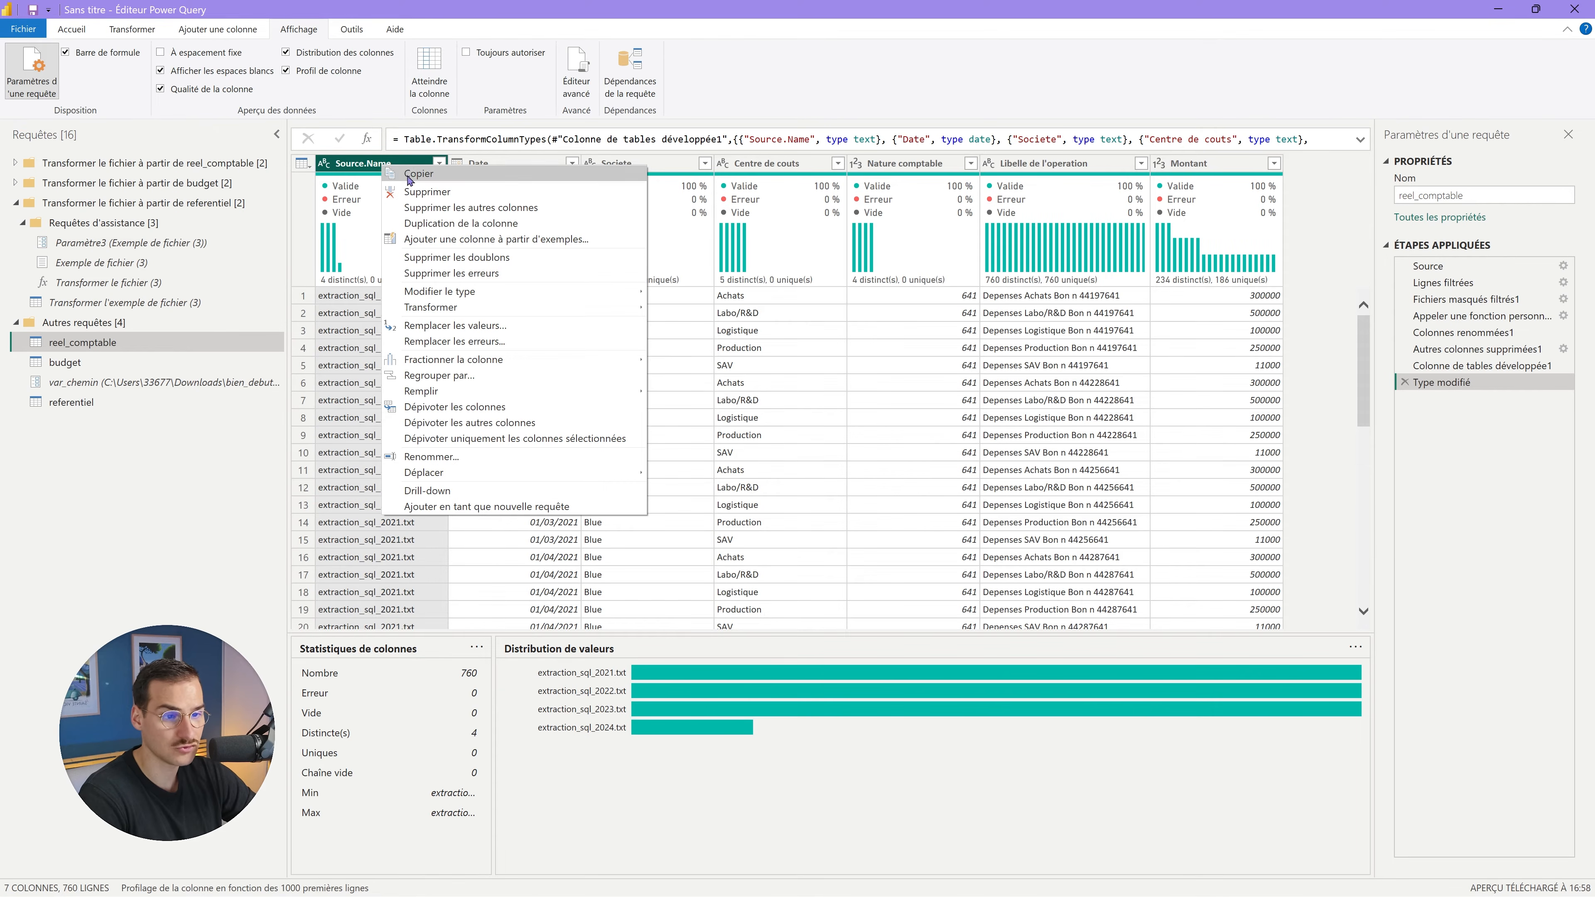
{"action": "left_click", "coordinate": [425, 192]}
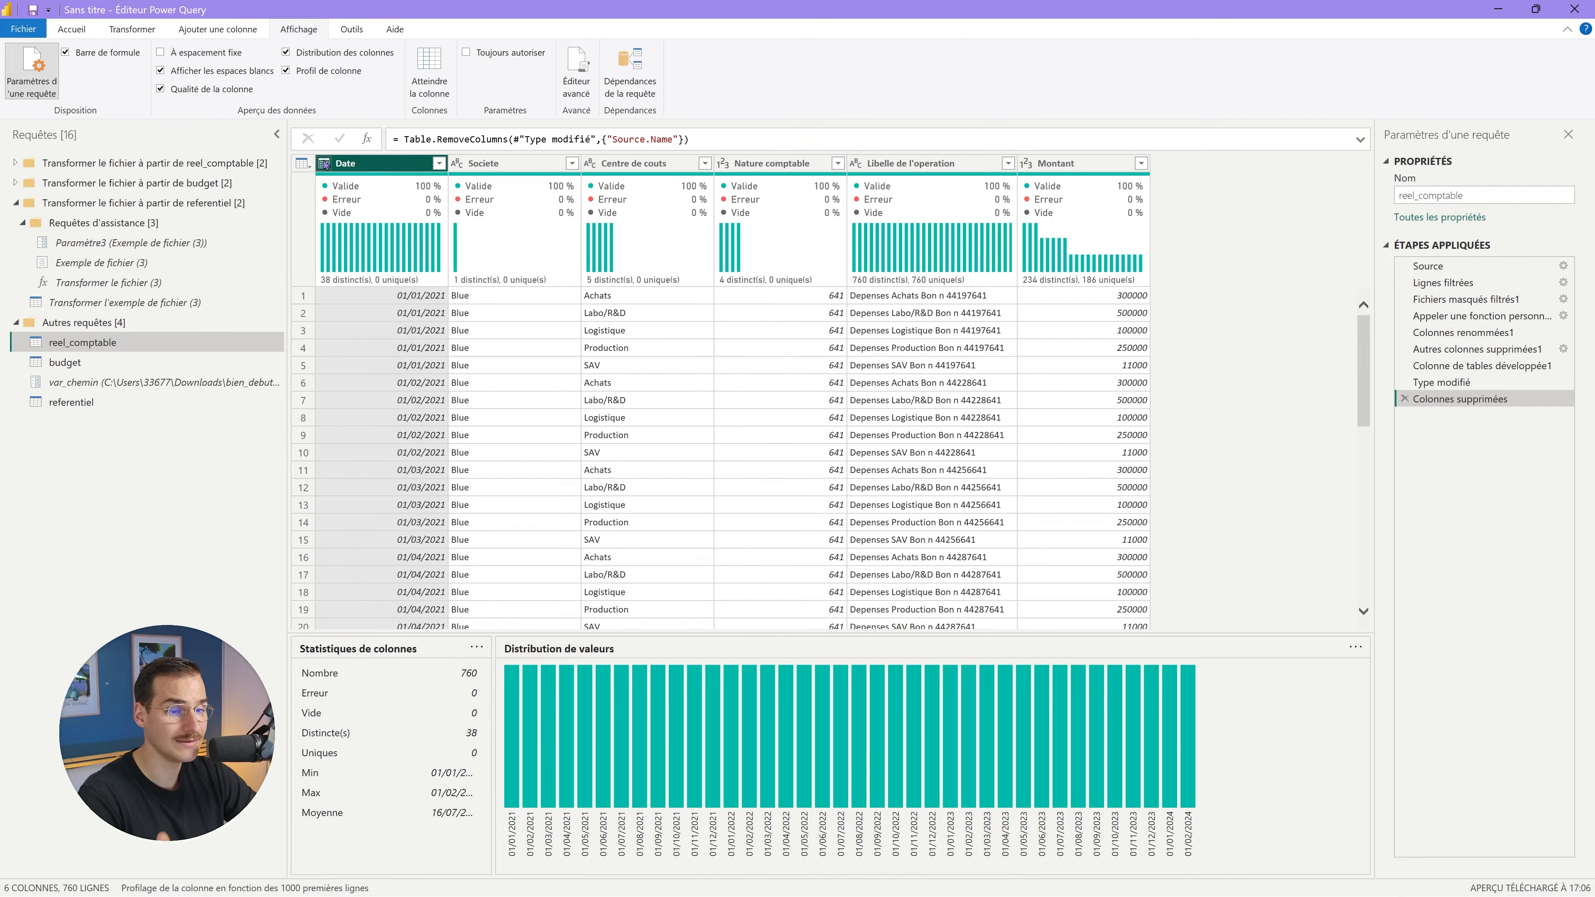
{"action": "left_click", "coordinate": [472, 164]}
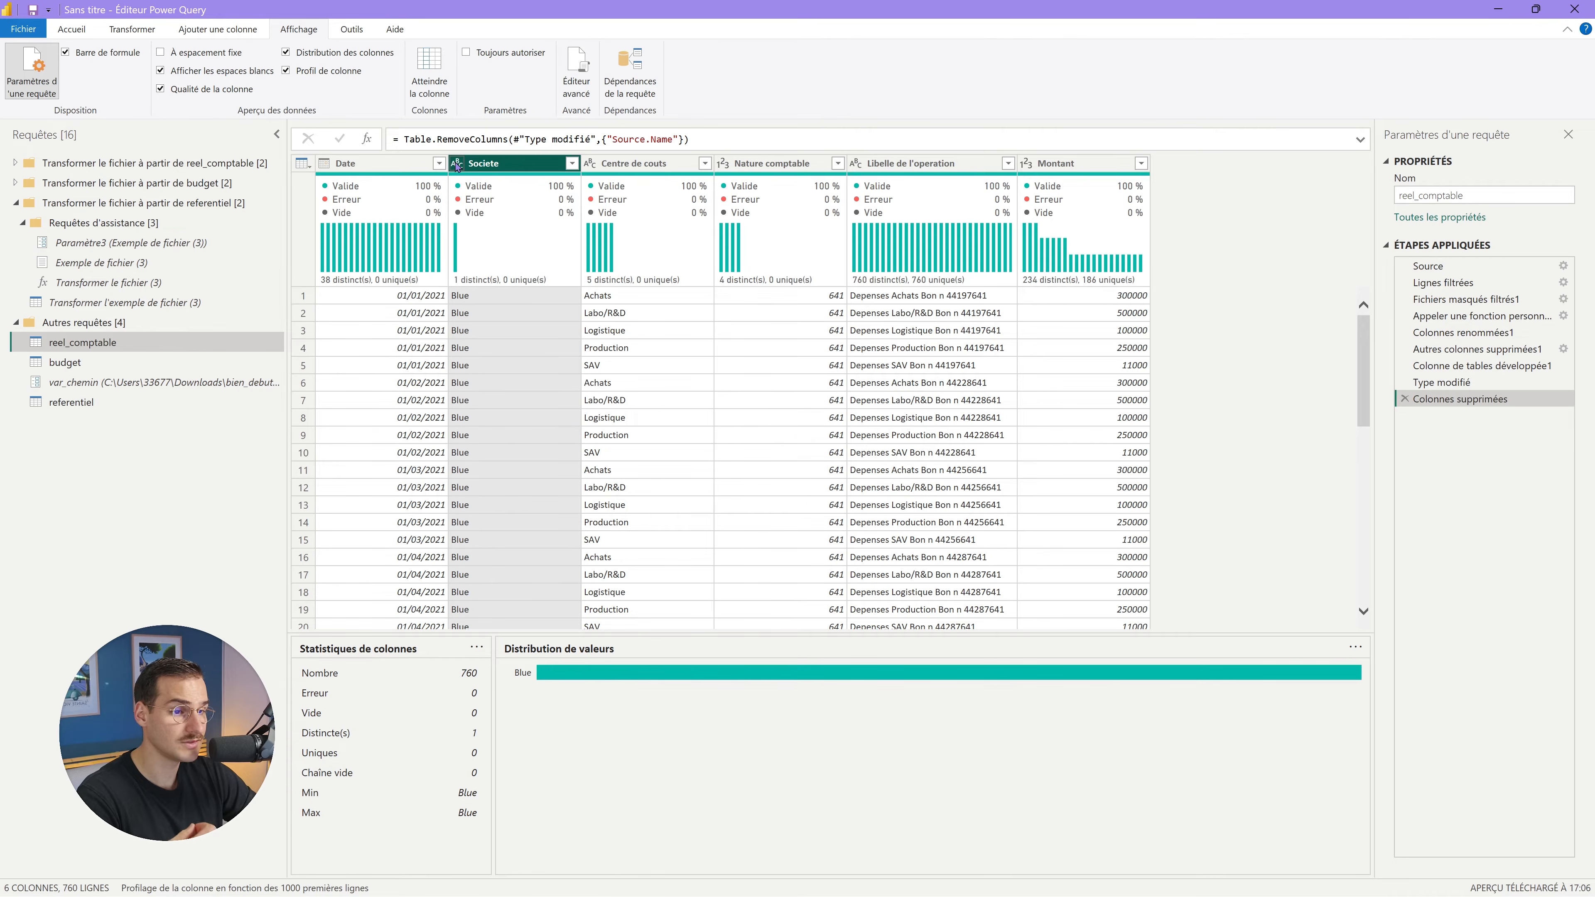
{"action": "left_click", "coordinate": [457, 164]}
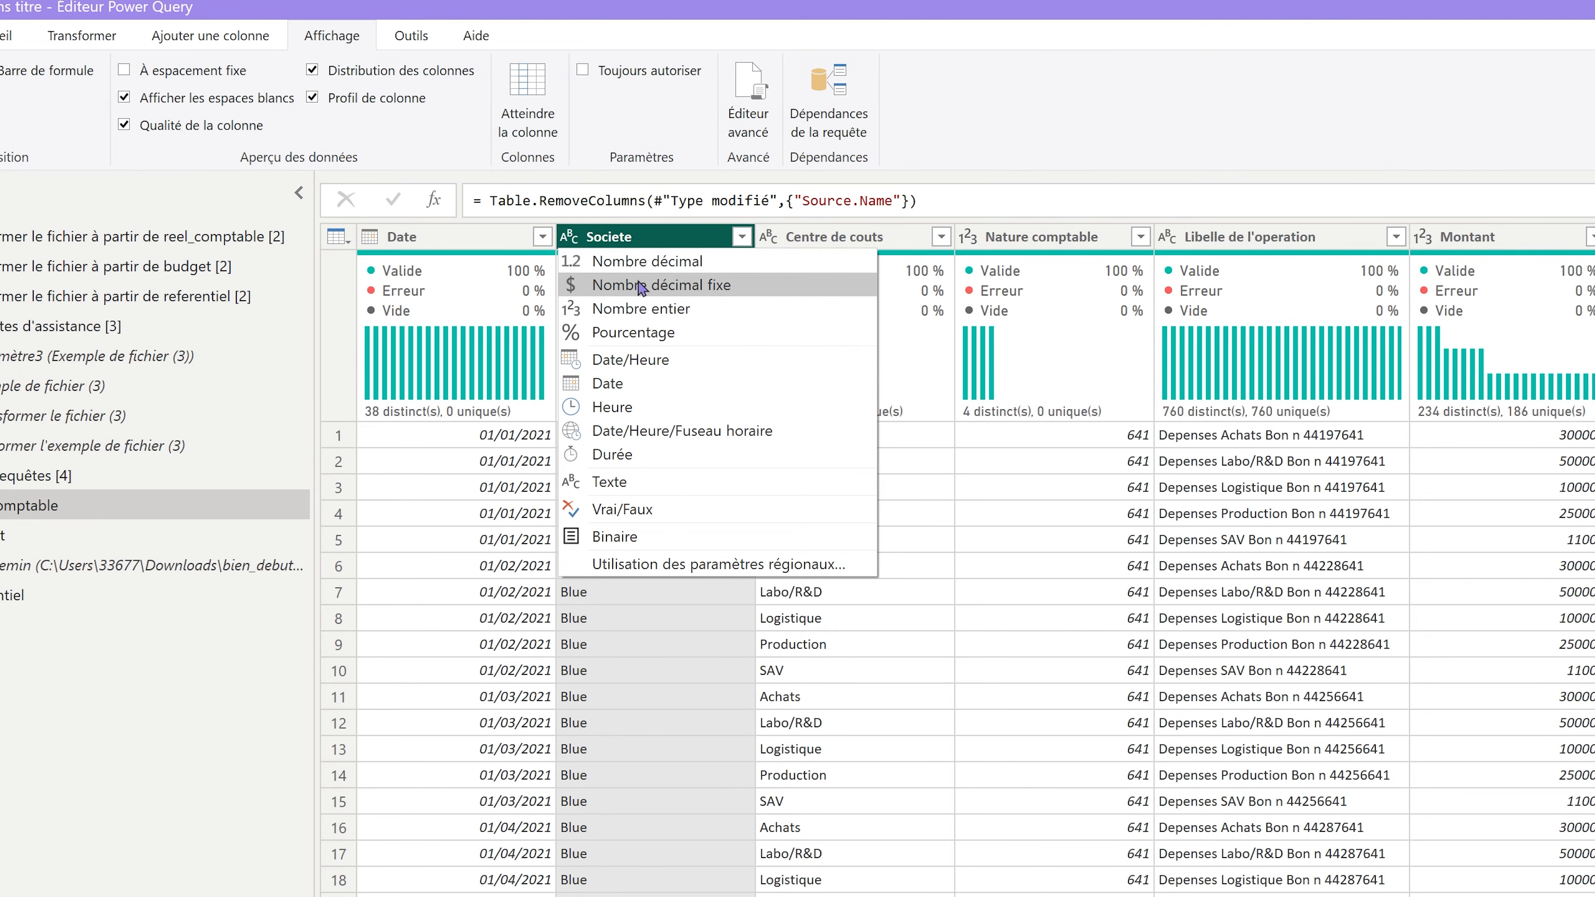
{"action": "key", "text": "Escape"}
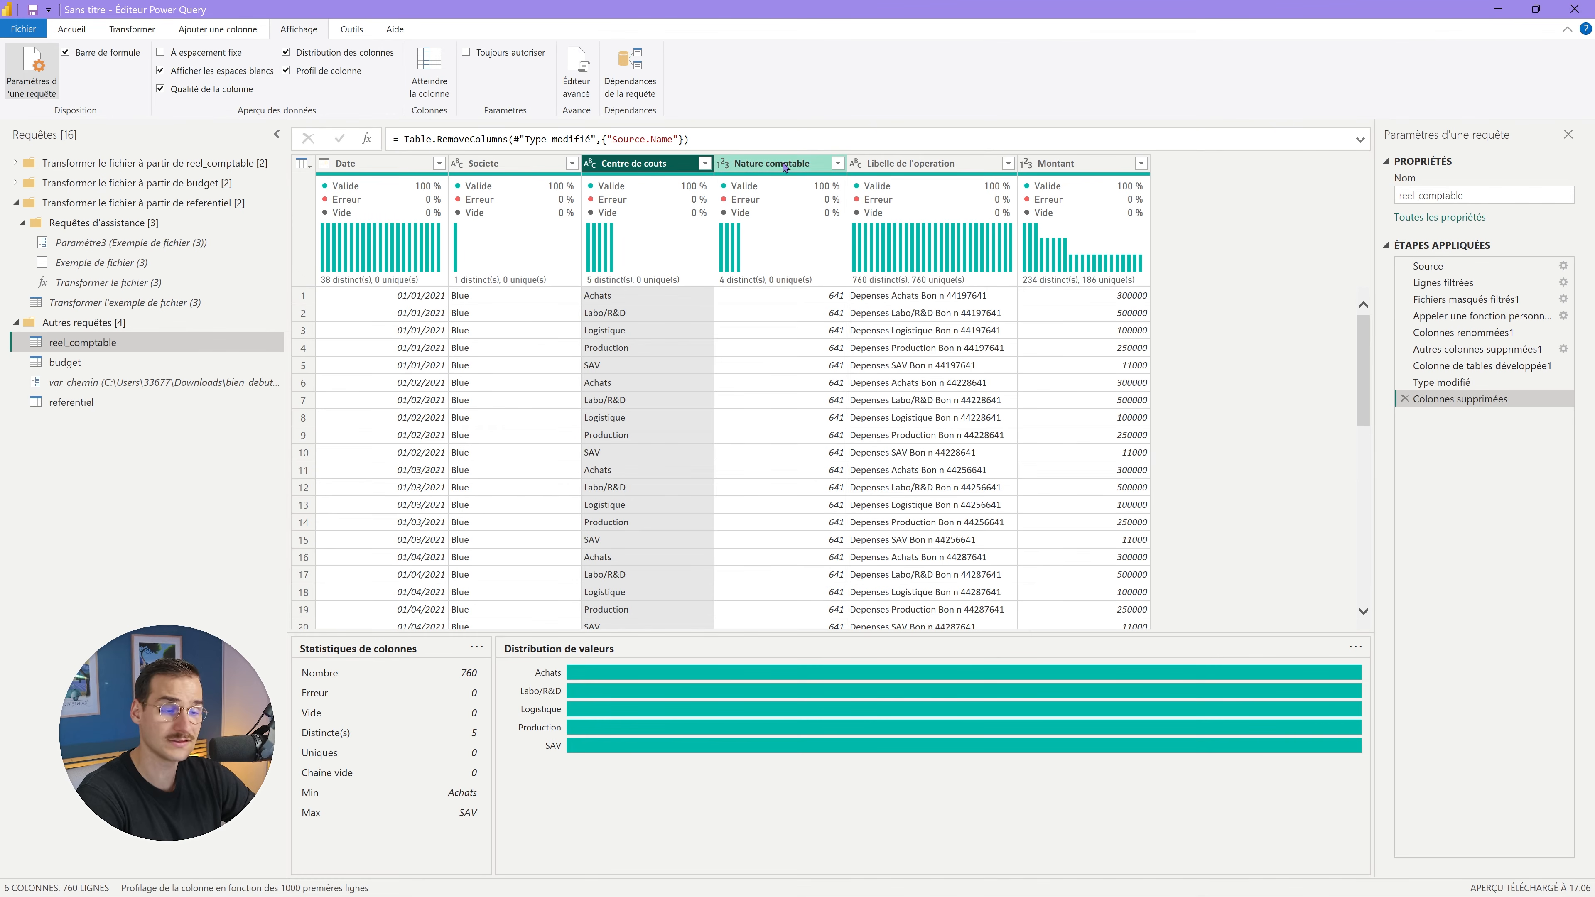
Make Nature comptable a text column, review the Libelle and Montant profiles, then open budget.
{"action": "left_click", "coordinate": [1059, 237]}
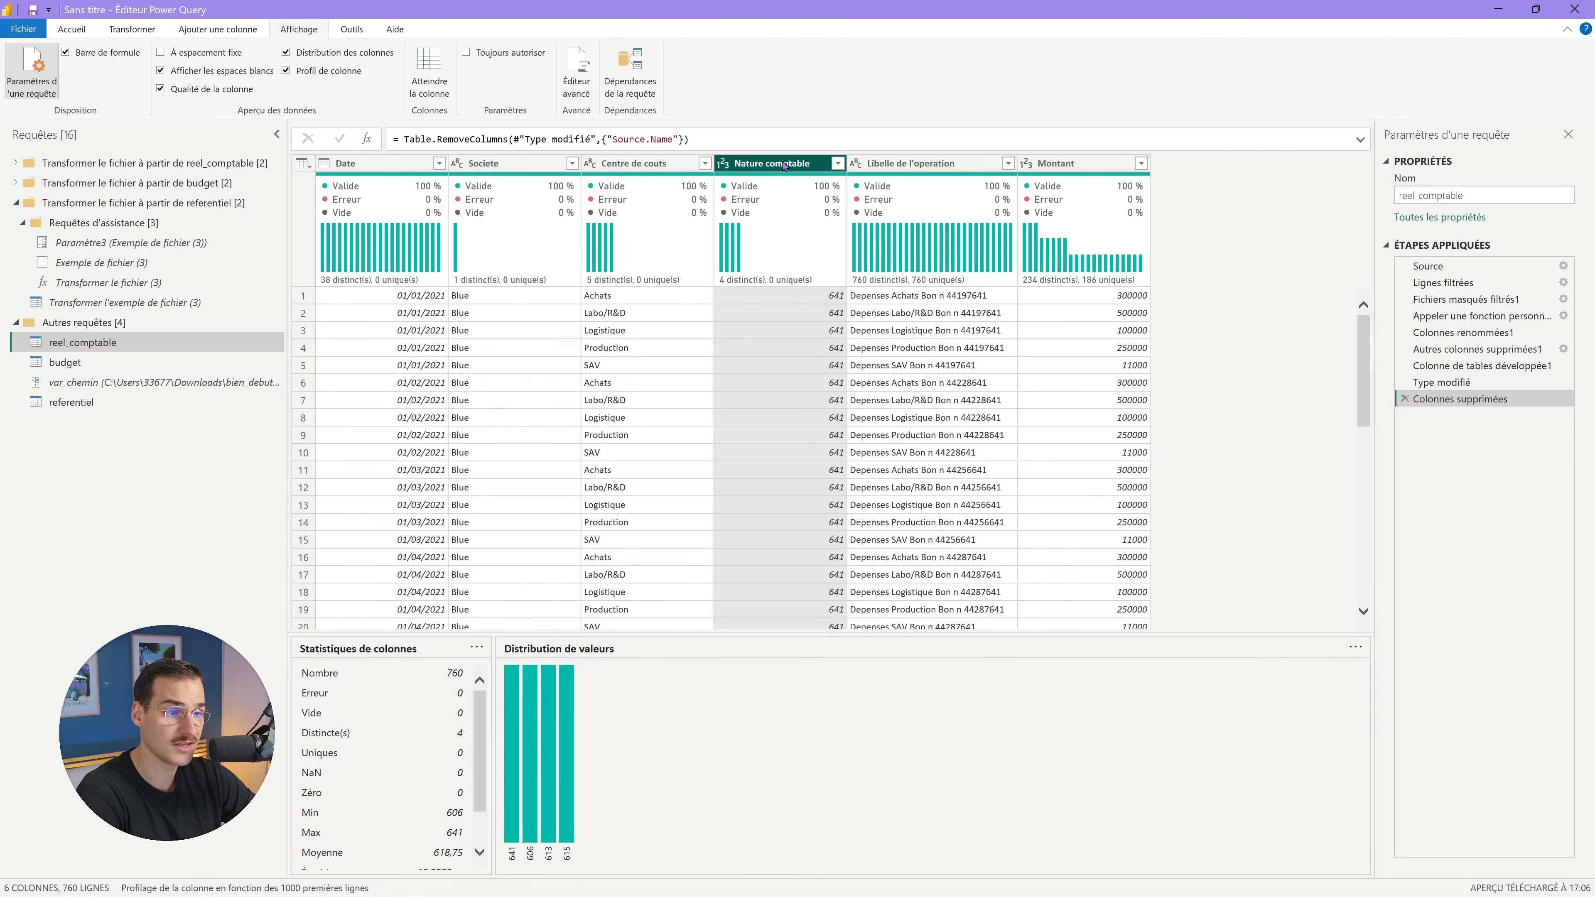
{"action": "left_click", "coordinate": [724, 165]}
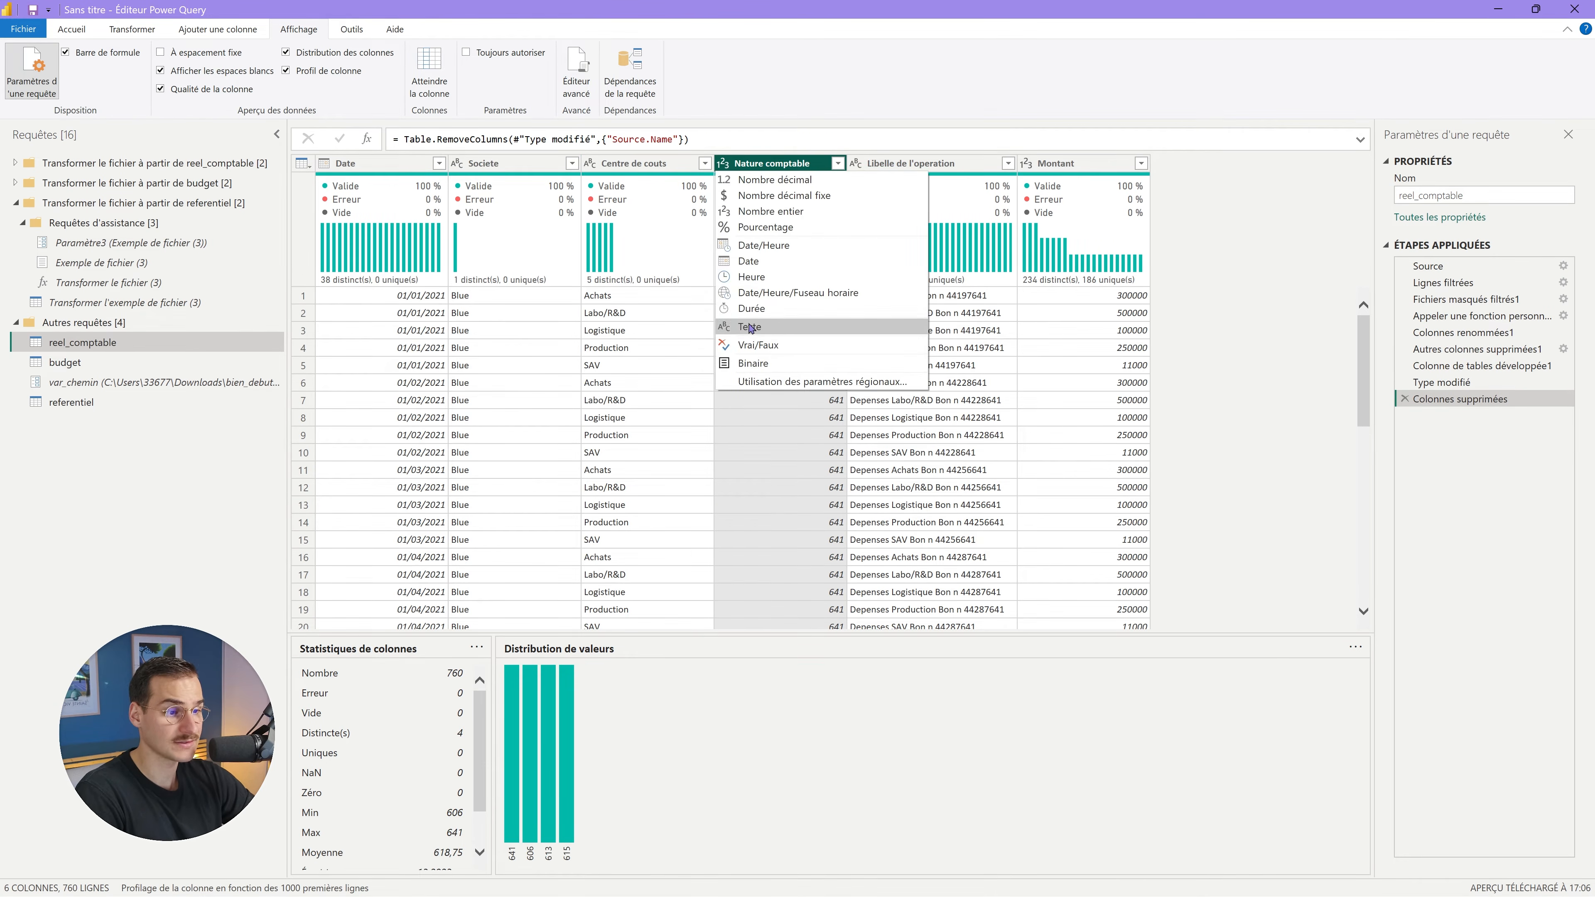
{"action": "left_click", "coordinate": [750, 326]}
{"action": "left_click", "coordinate": [914, 163]}
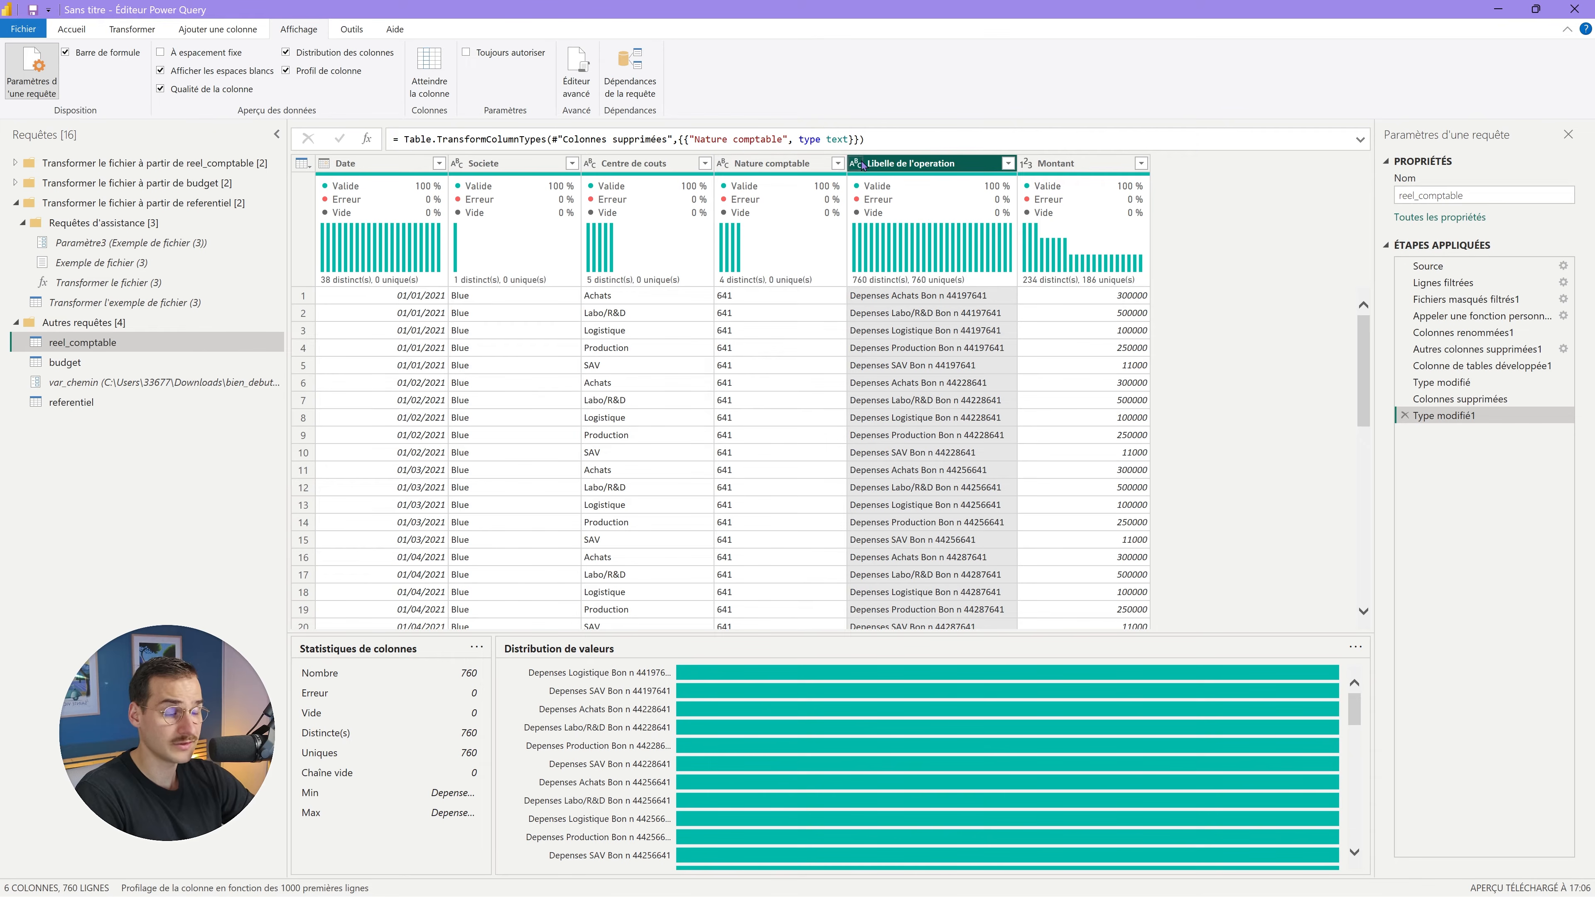
{"action": "left_click", "coordinate": [1057, 165]}
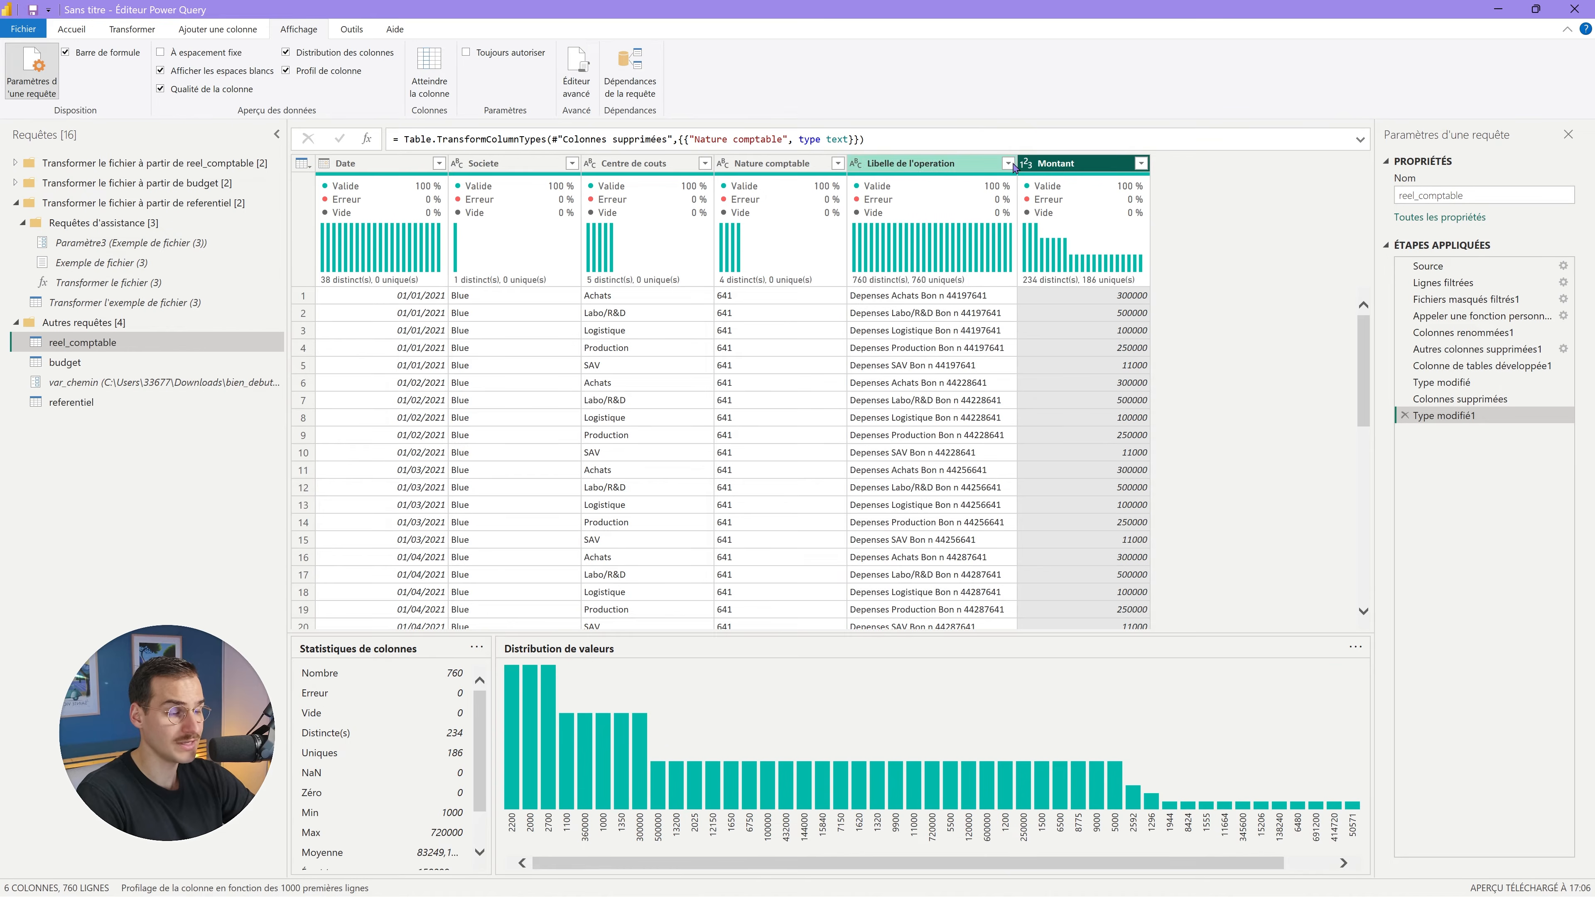
{"action": "left_click", "coordinate": [261, 361]}
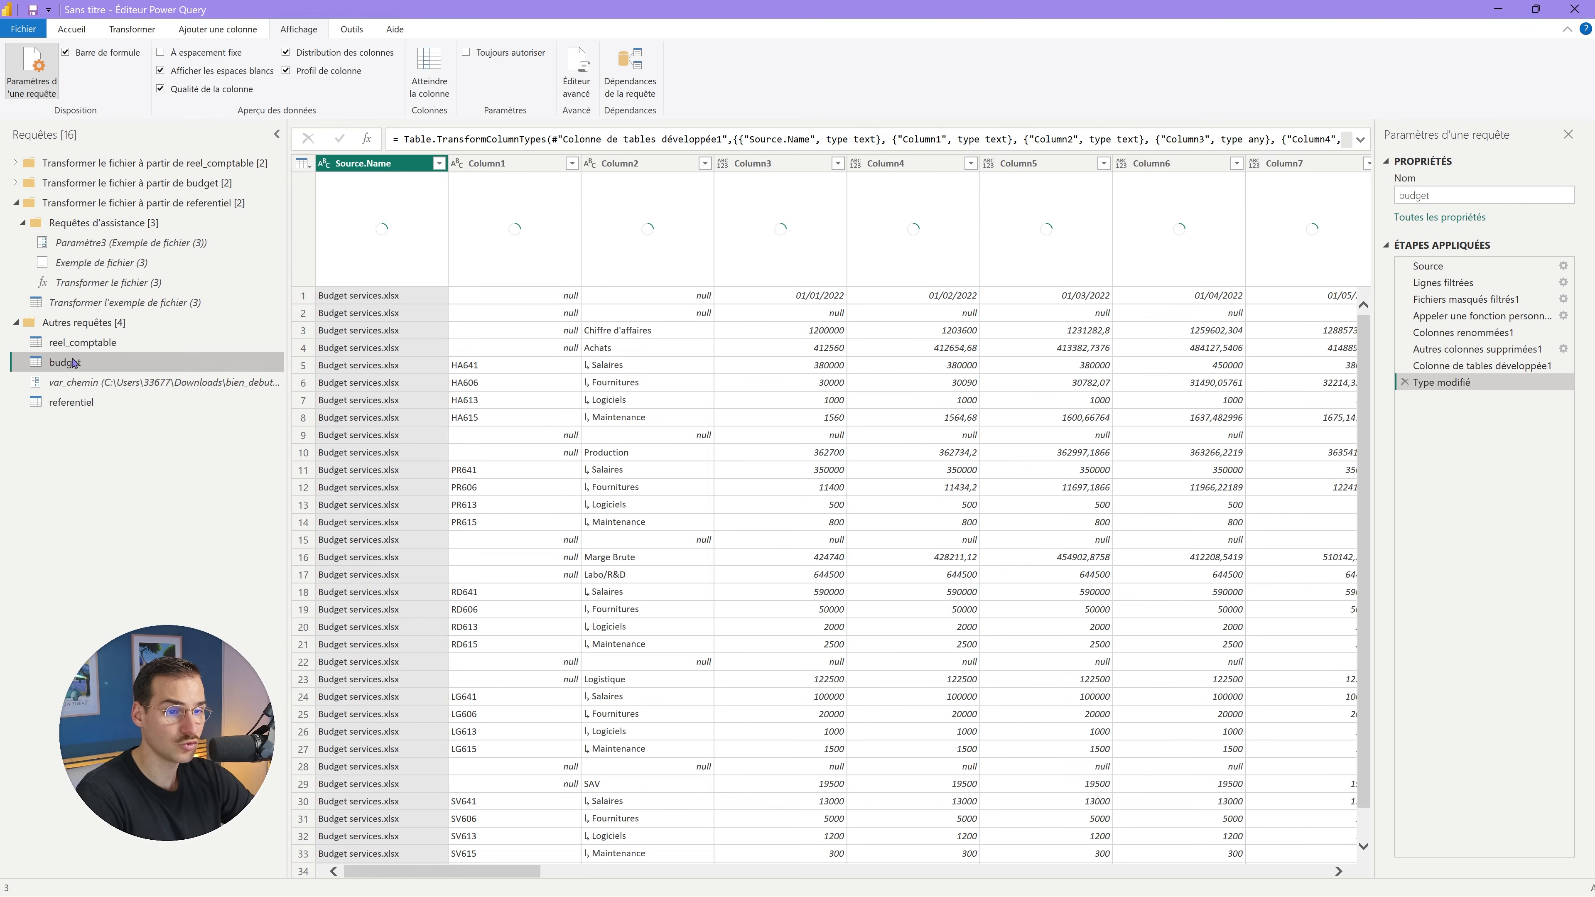
Delete budget's Source.Name column and promote its first row to headers, giving monthly date columns.
{"action": "right_click", "coordinate": [394, 167]}
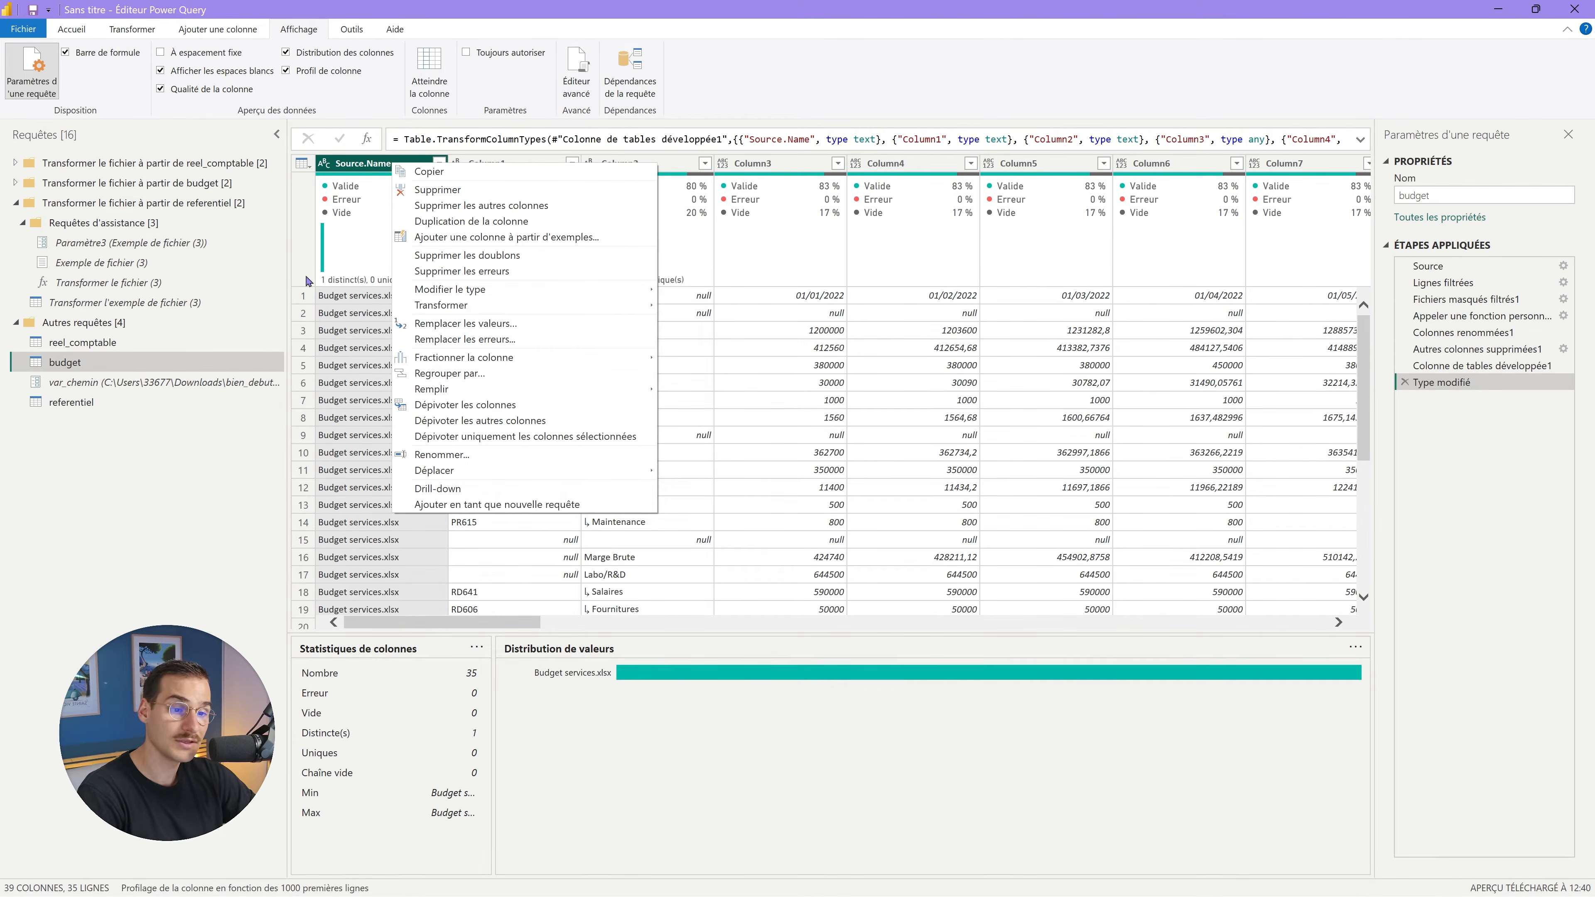
{"action": "left_click", "coordinate": [463, 196]}
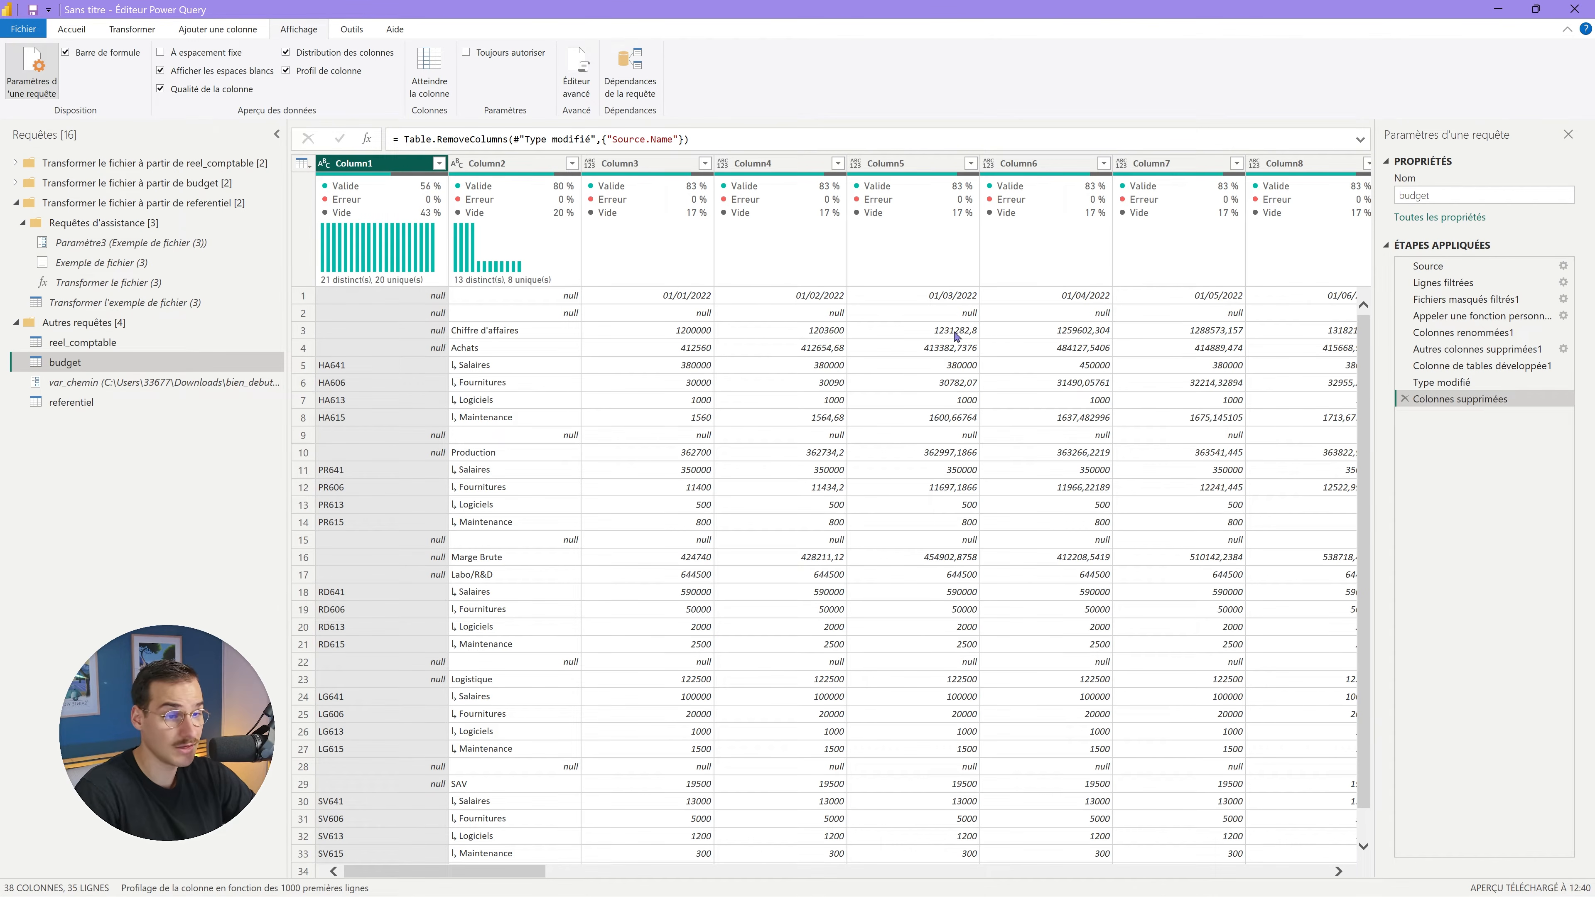
{"action": "left_click", "coordinate": [76, 30]}
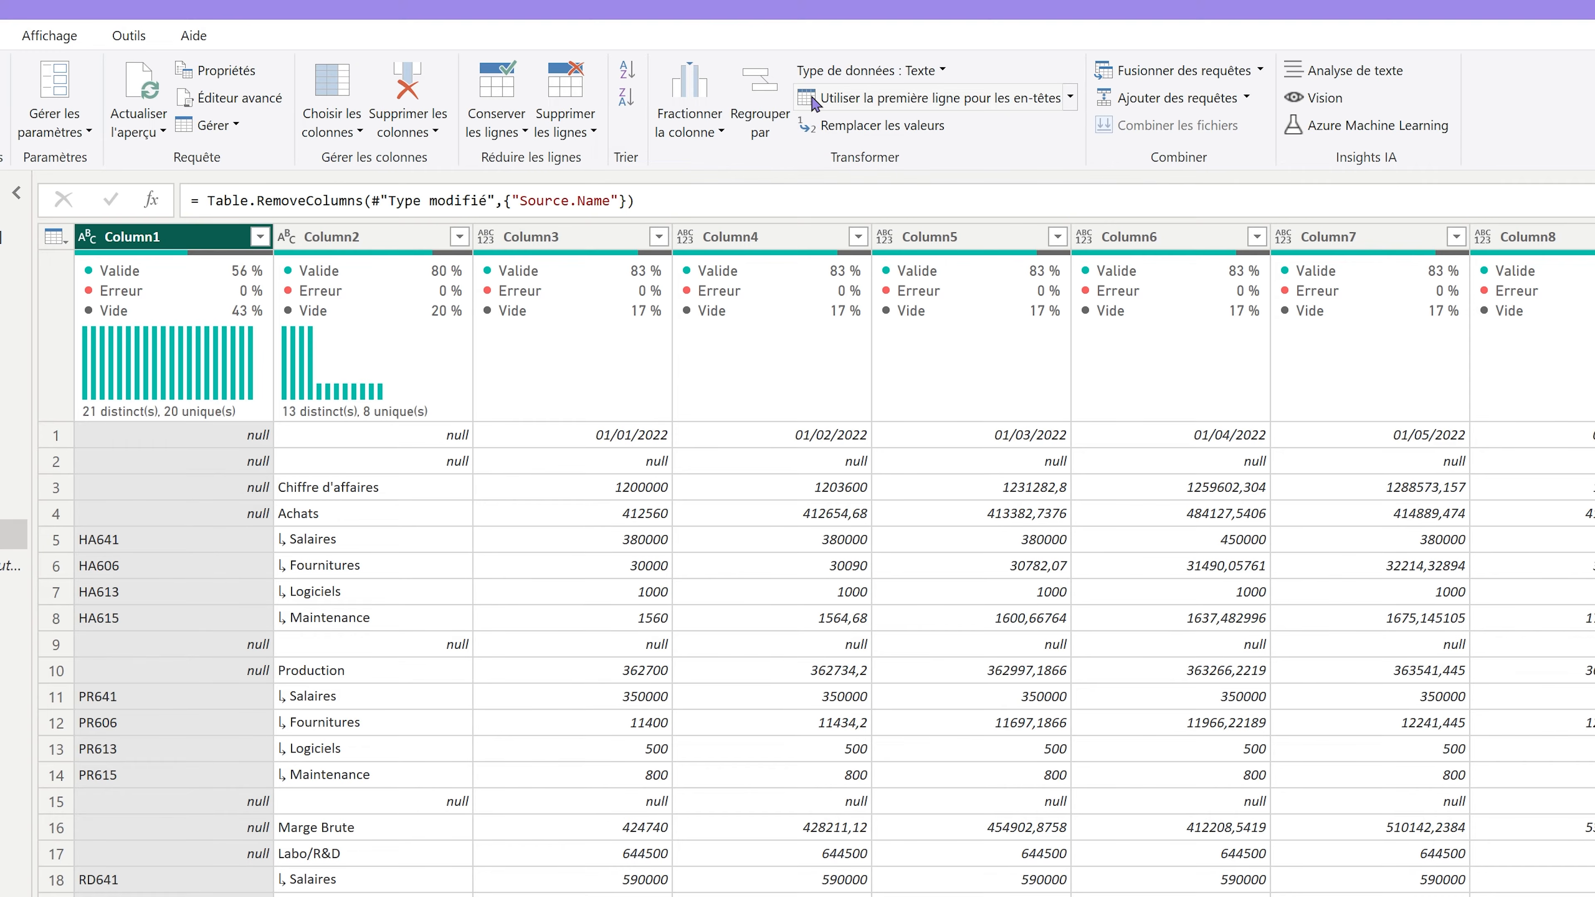
{"action": "left_click", "coordinate": [932, 78]}
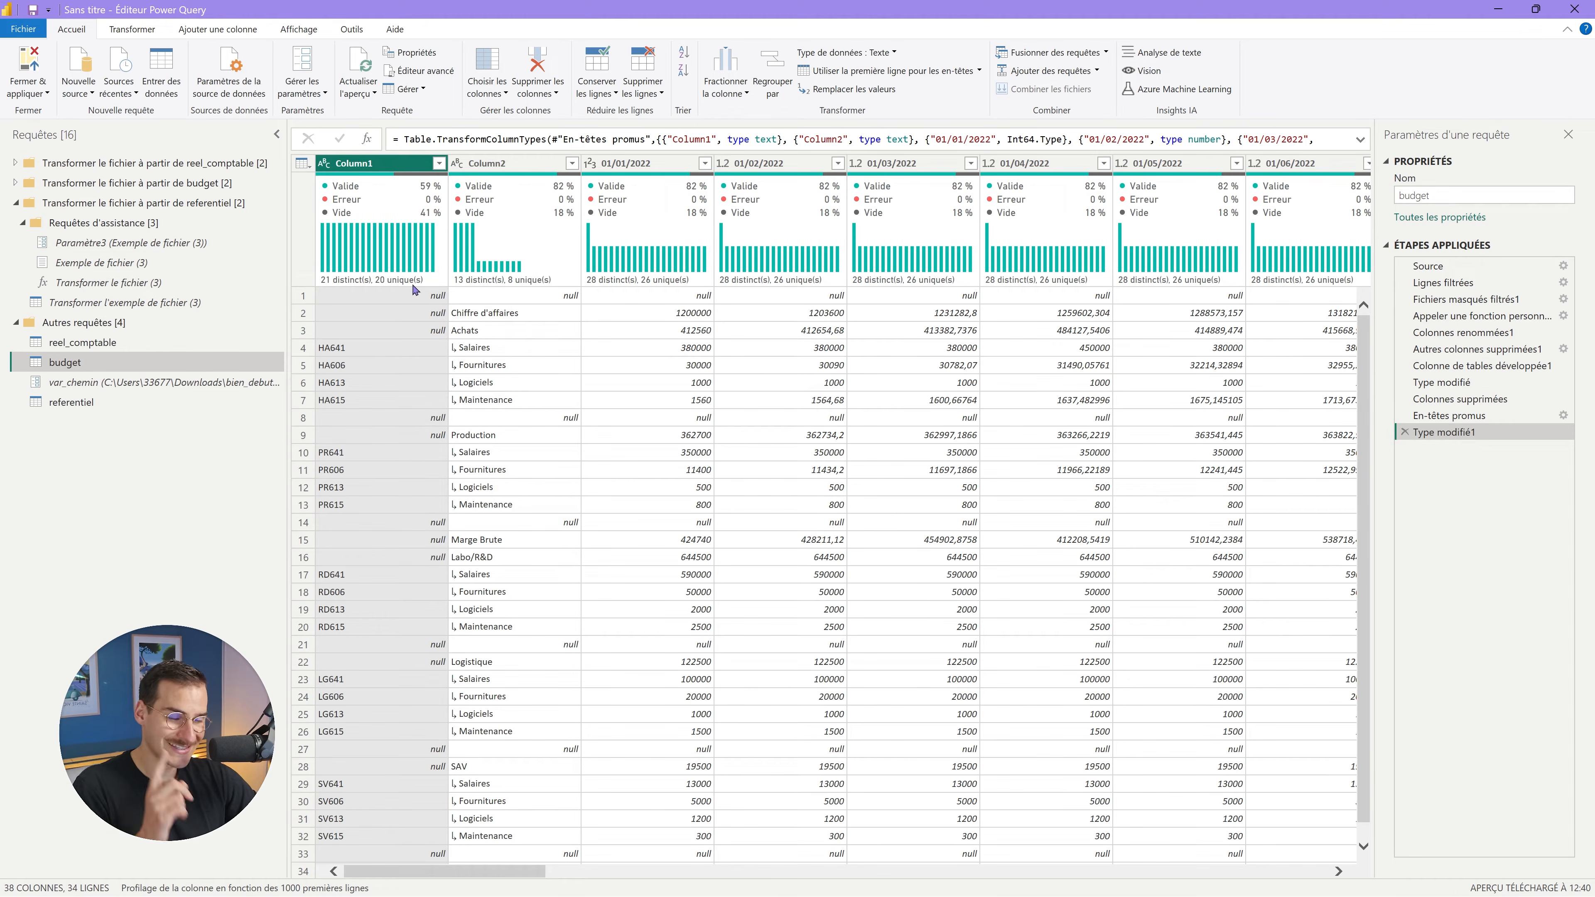
{"action": "mouse_move", "coordinate": [412, 285]}
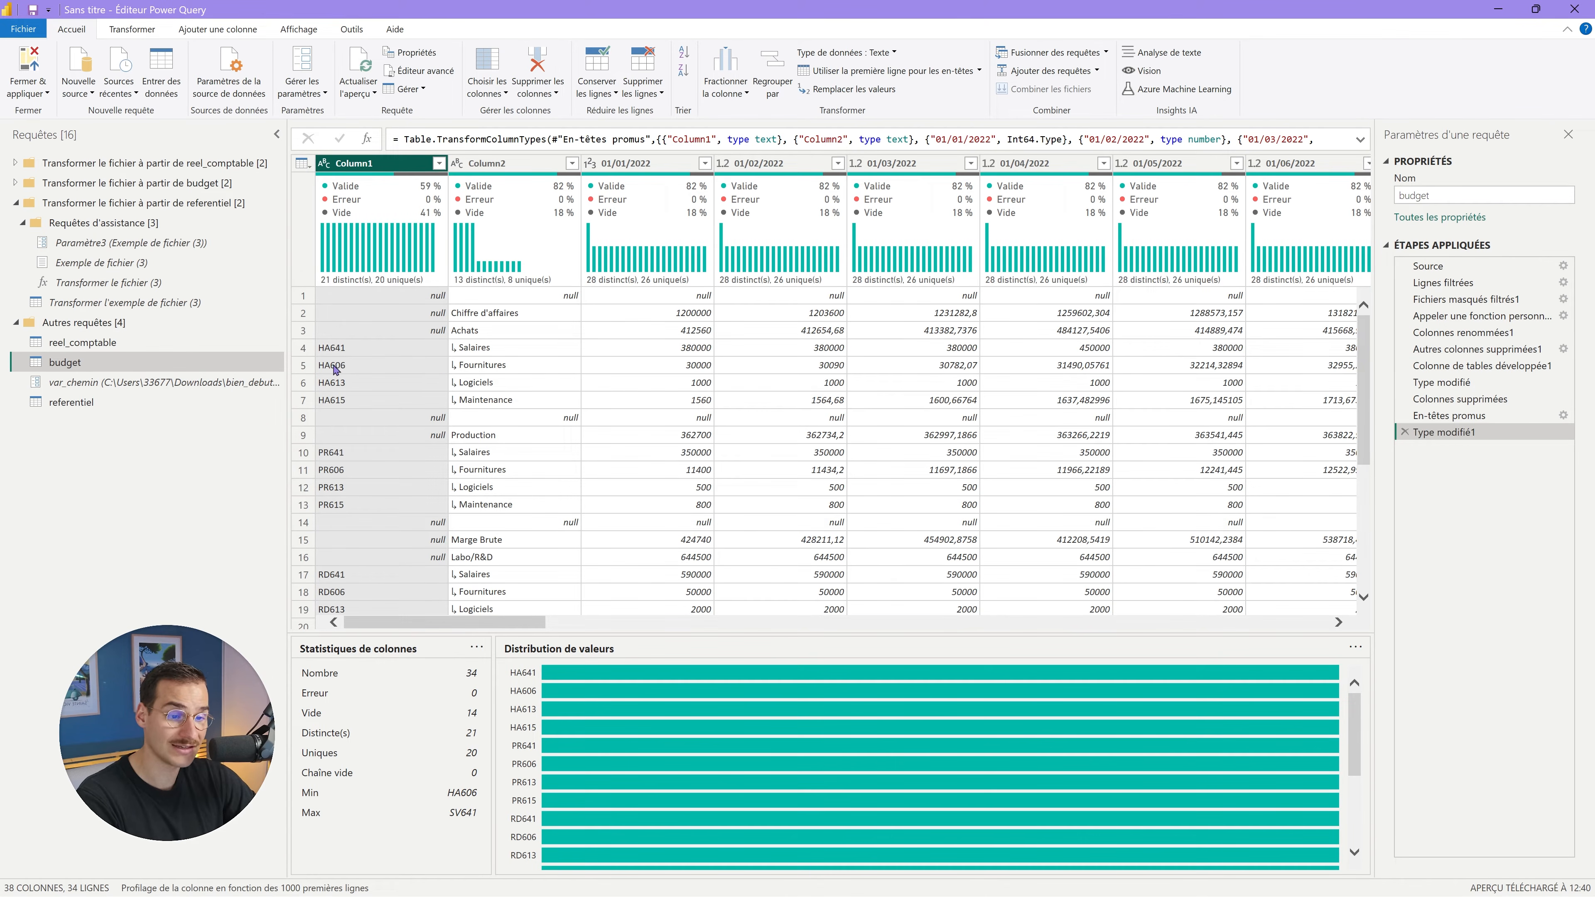
{"action": "scroll", "coordinate": [439, 380], "scroll_direction": "down", "scroll_amount": 2}
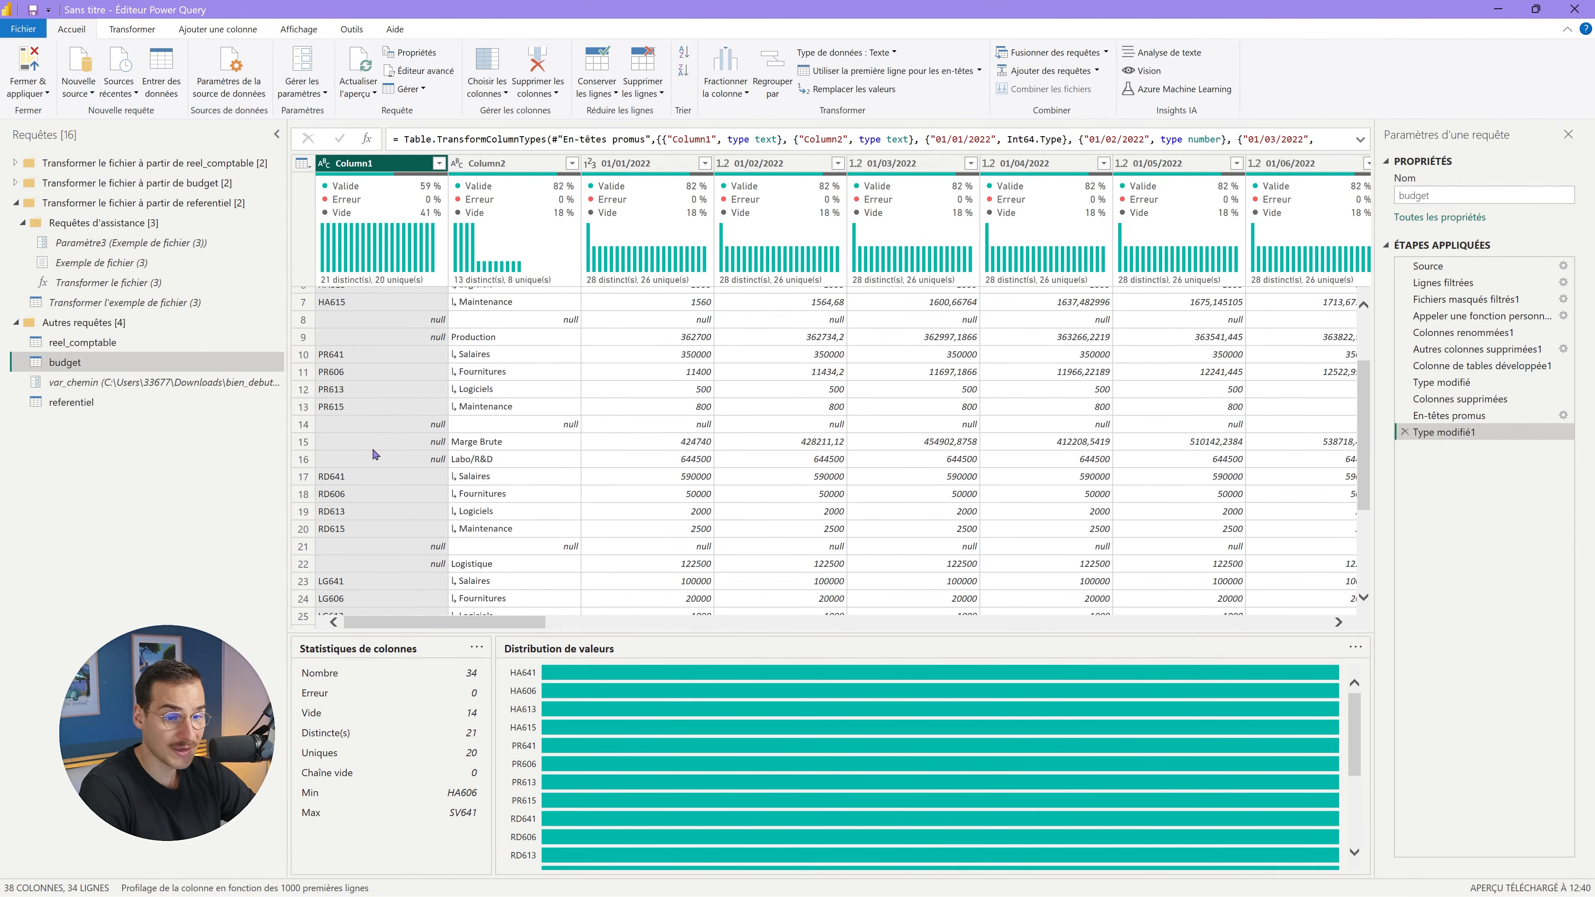
{"action": "scroll", "coordinate": [389, 457], "scroll_direction": "up", "scroll_amount": 2}
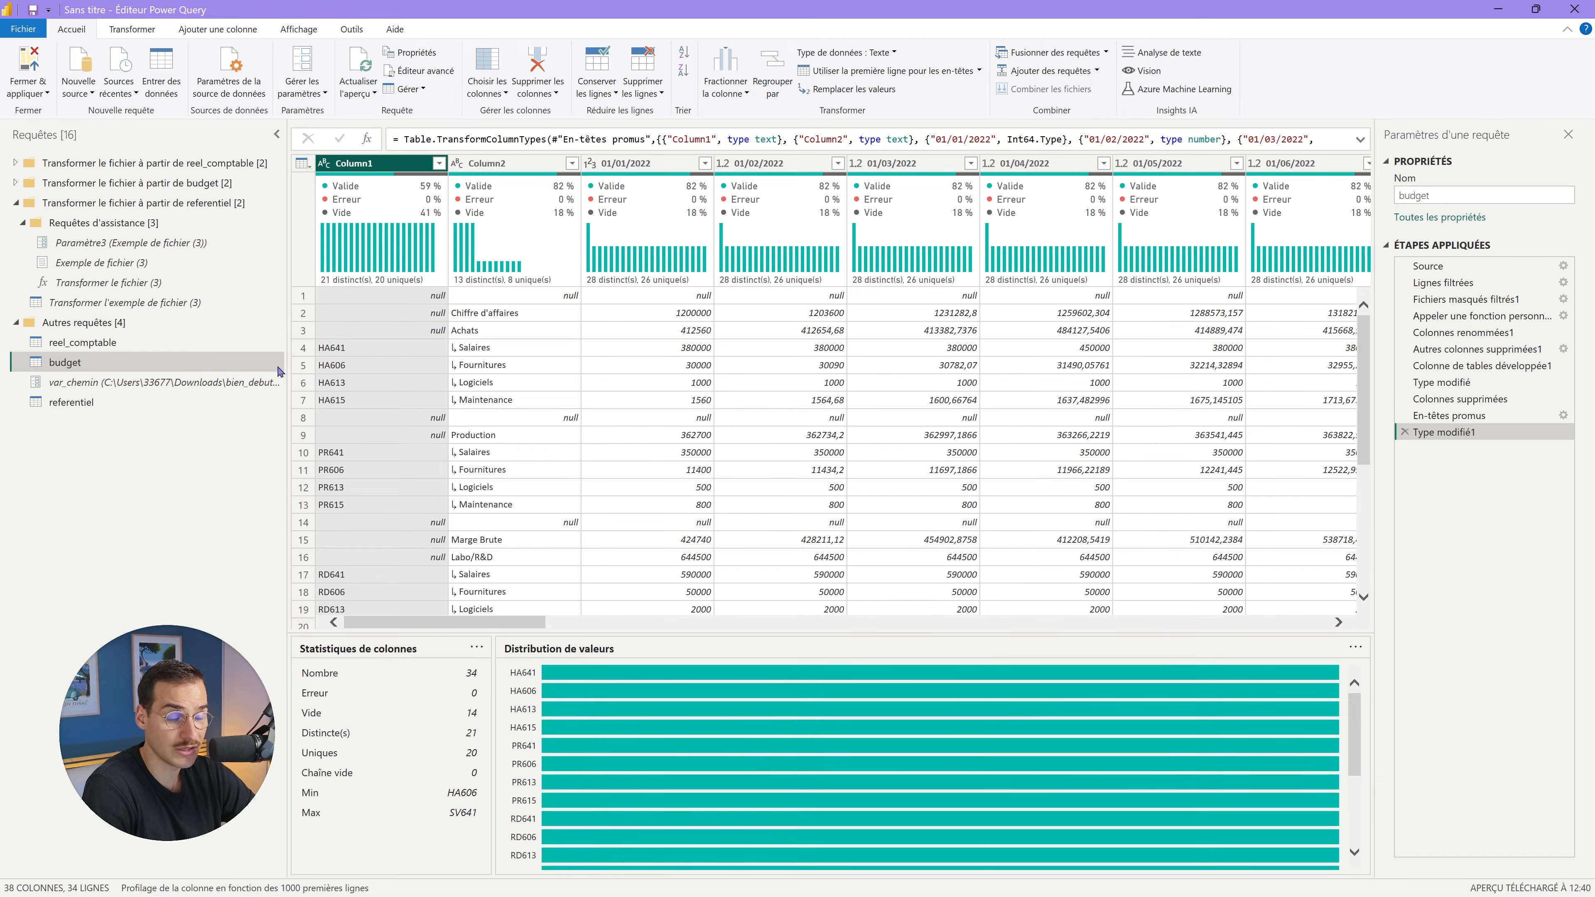
Delete Column2 from budget and filter out null Column1 rows, leaving 20 rows.
{"action": "left_click", "coordinate": [535, 165]}
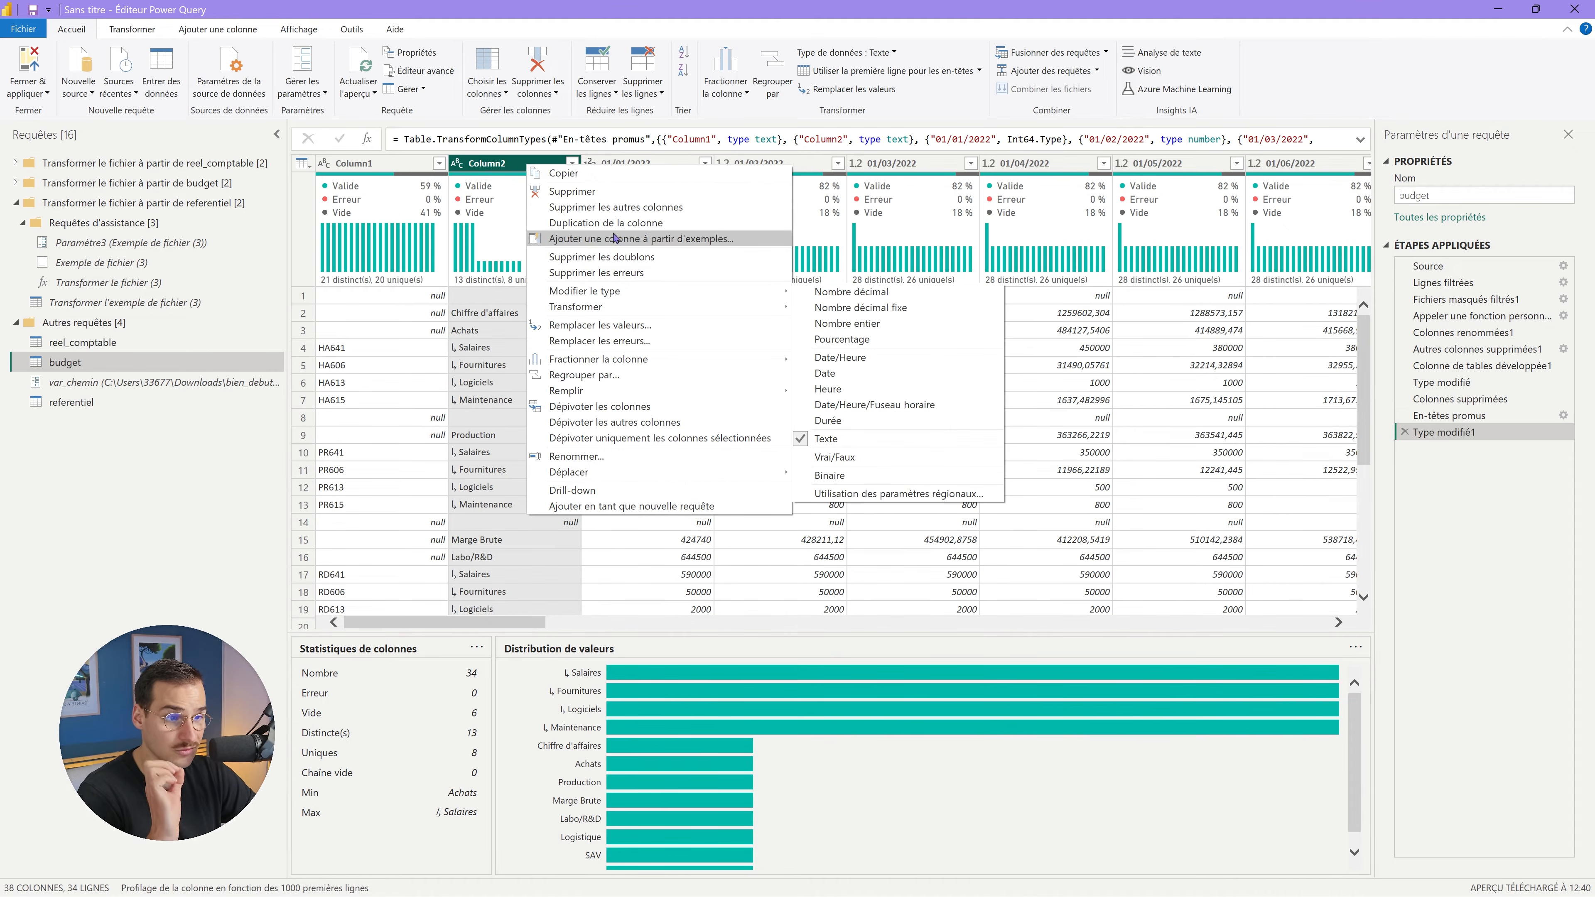
{"action": "left_click", "coordinate": [579, 192]}
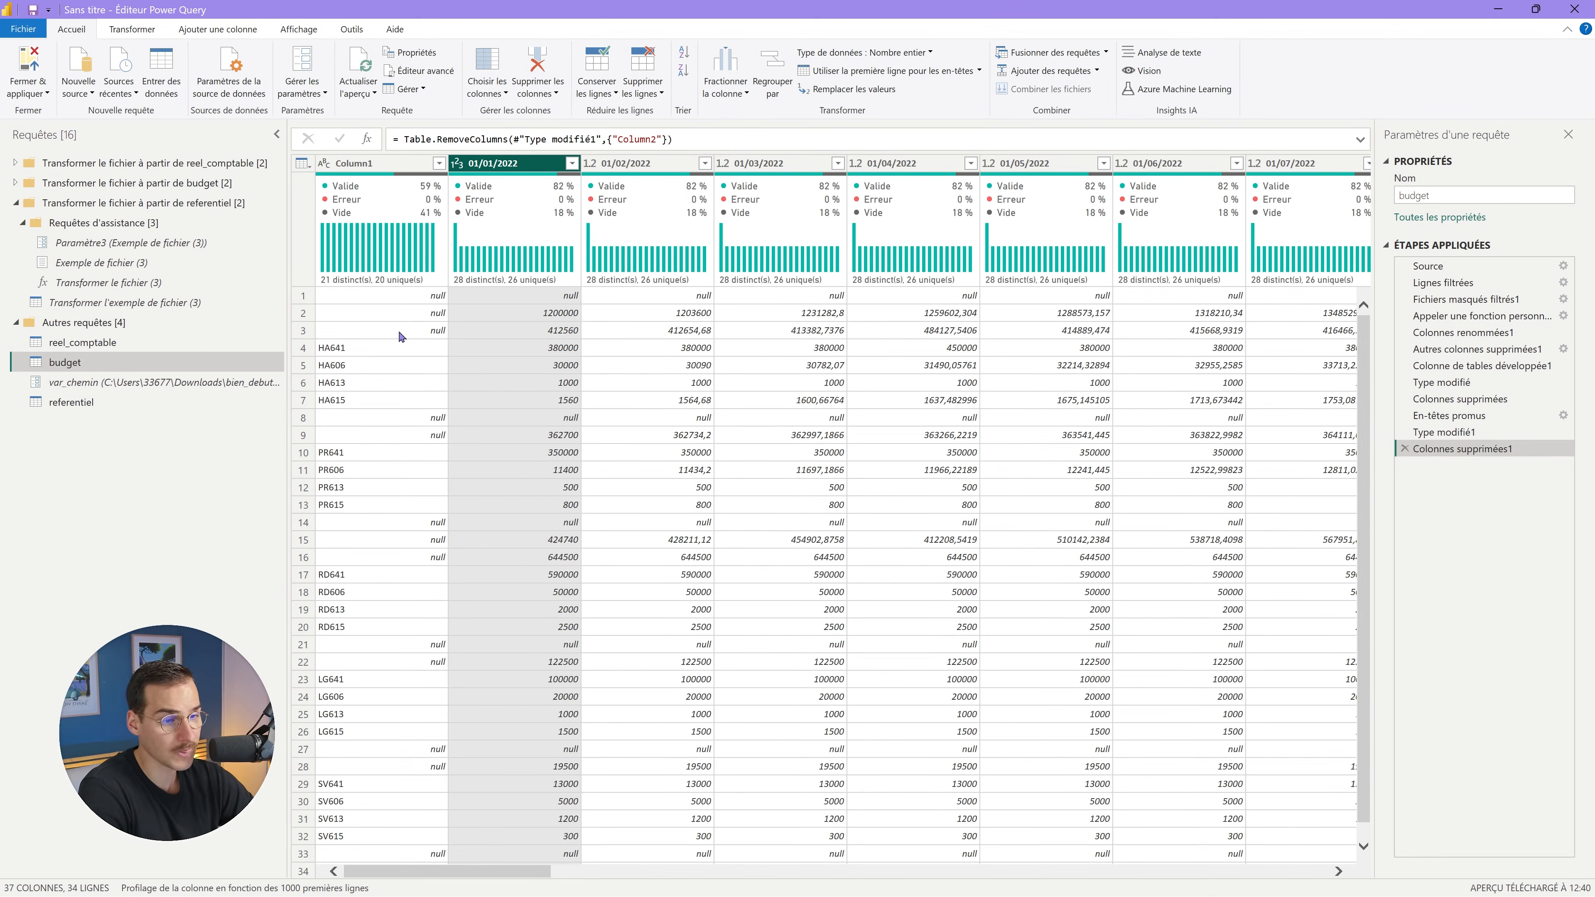
{"action": "left_click", "coordinate": [412, 189]}
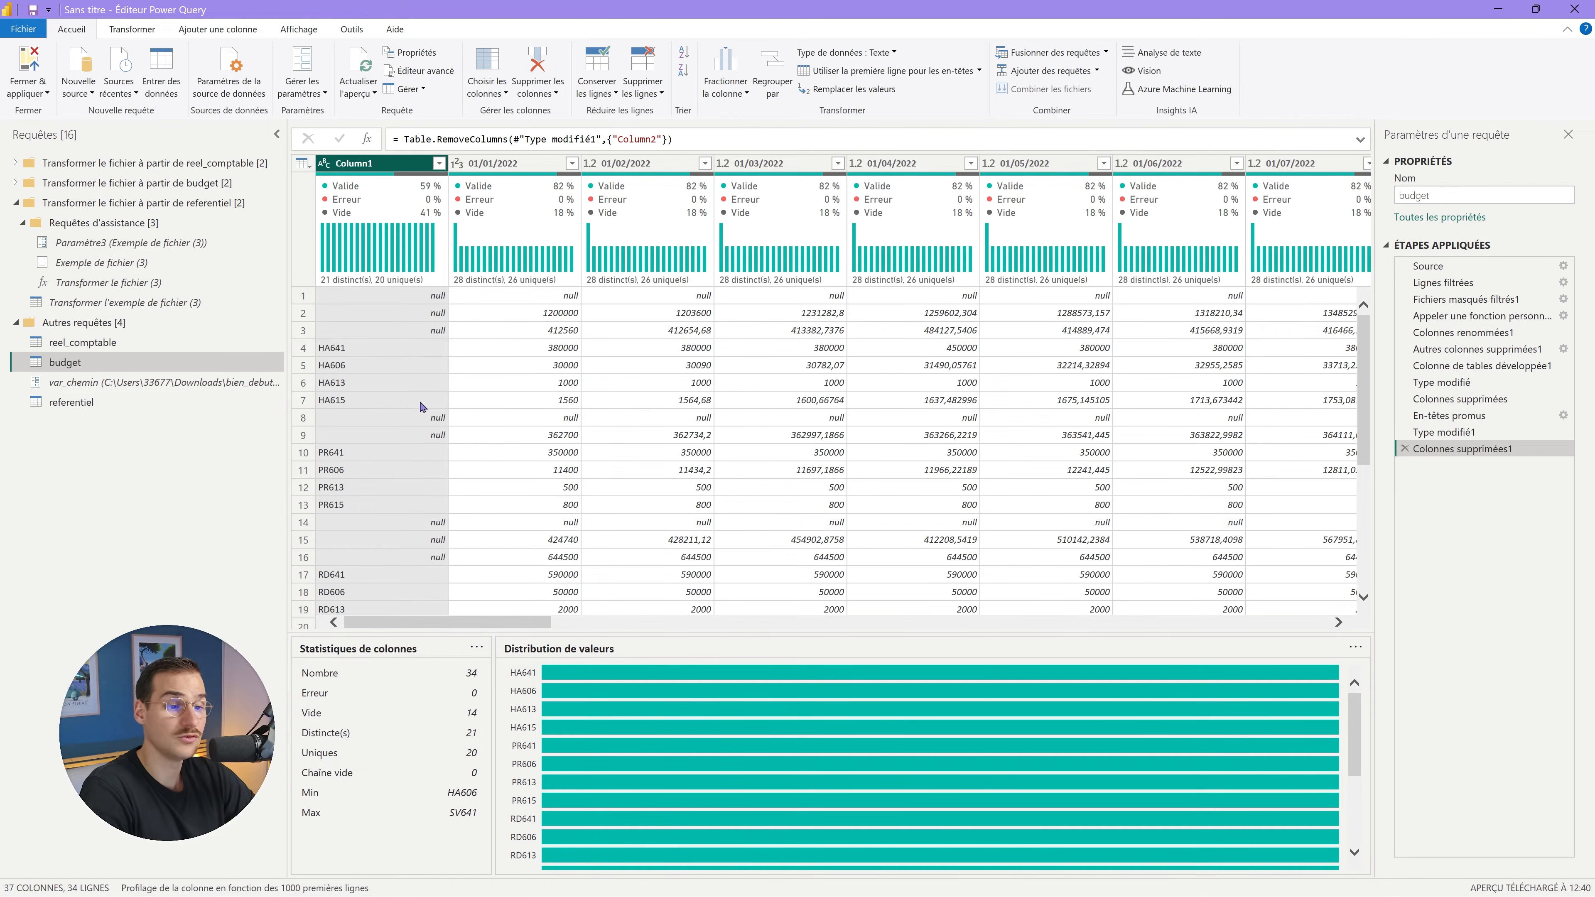
{"action": "left_click", "coordinate": [438, 162]}
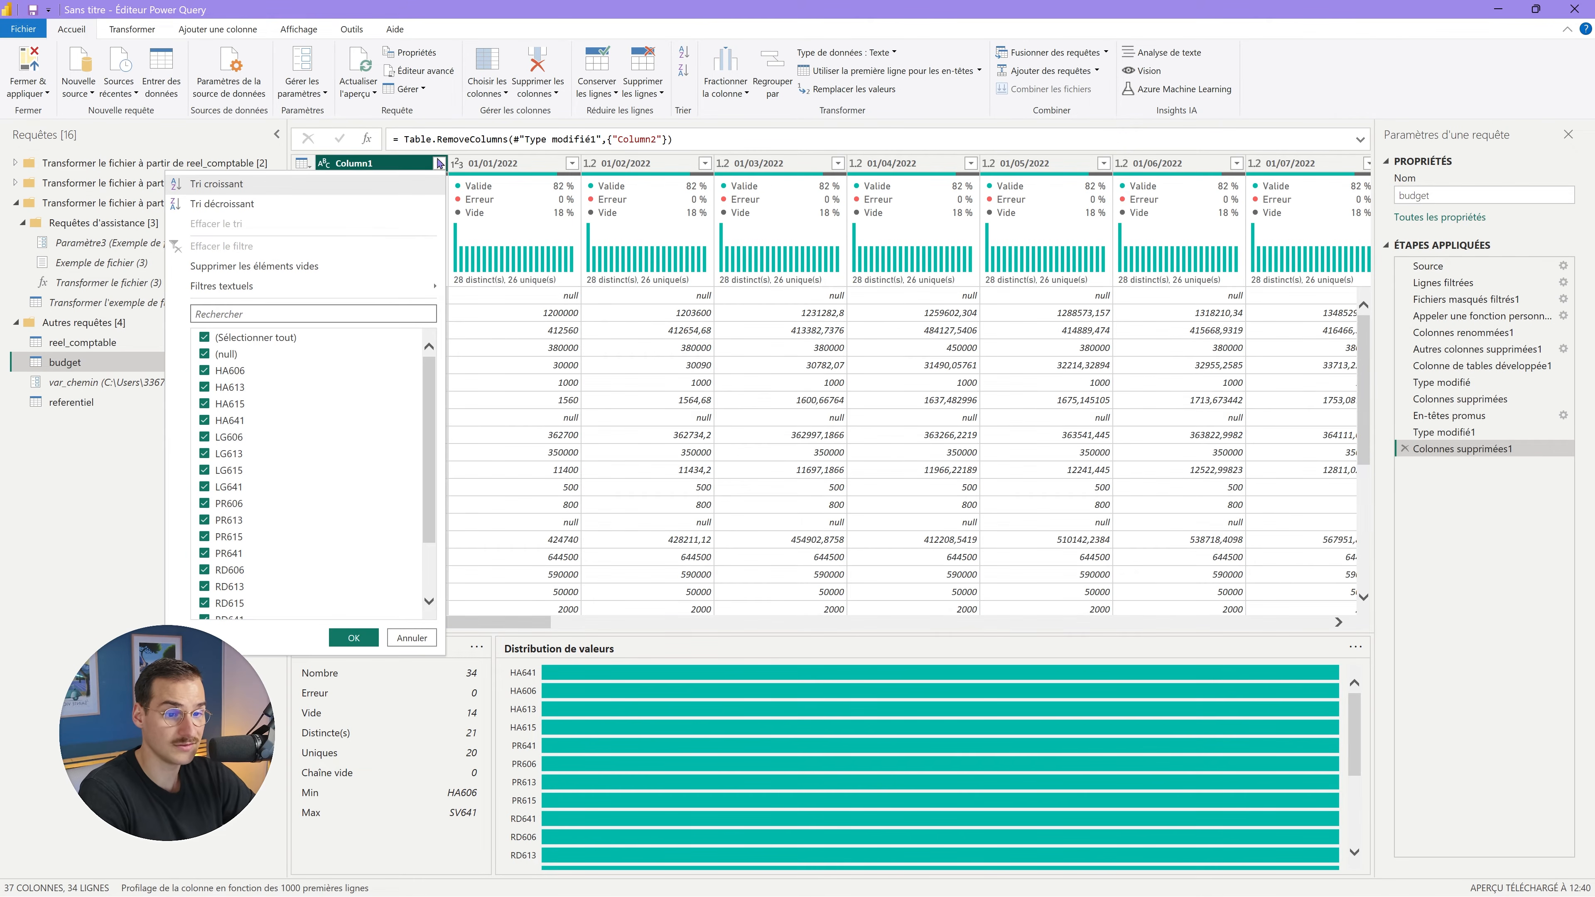
{"action": "left_click", "coordinate": [222, 360]}
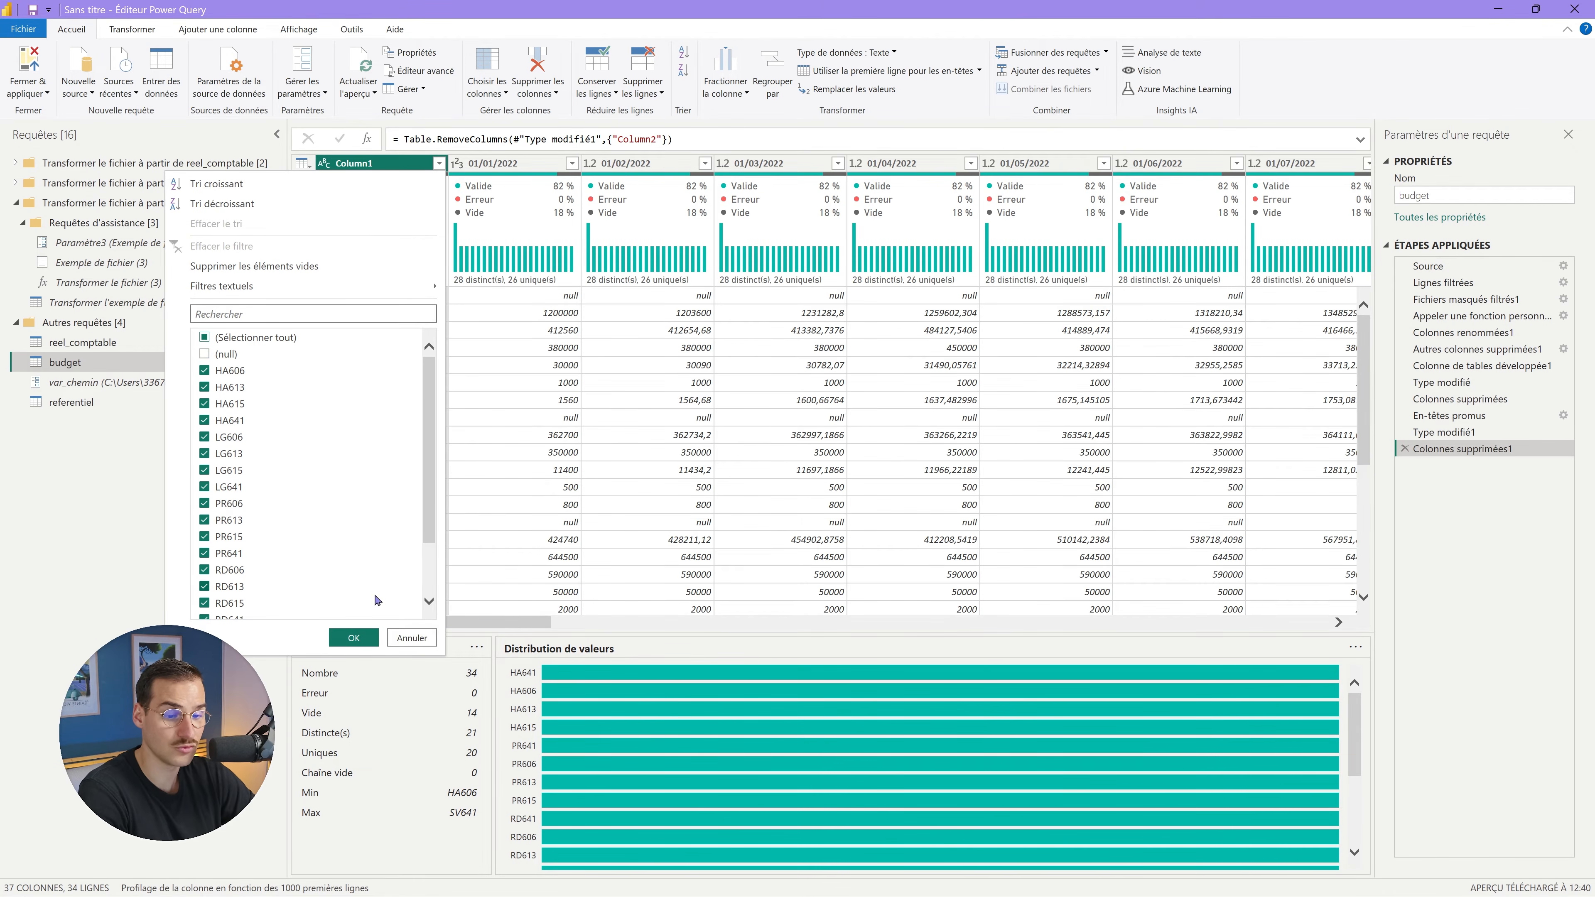
{"action": "left_click", "coordinate": [353, 637]}
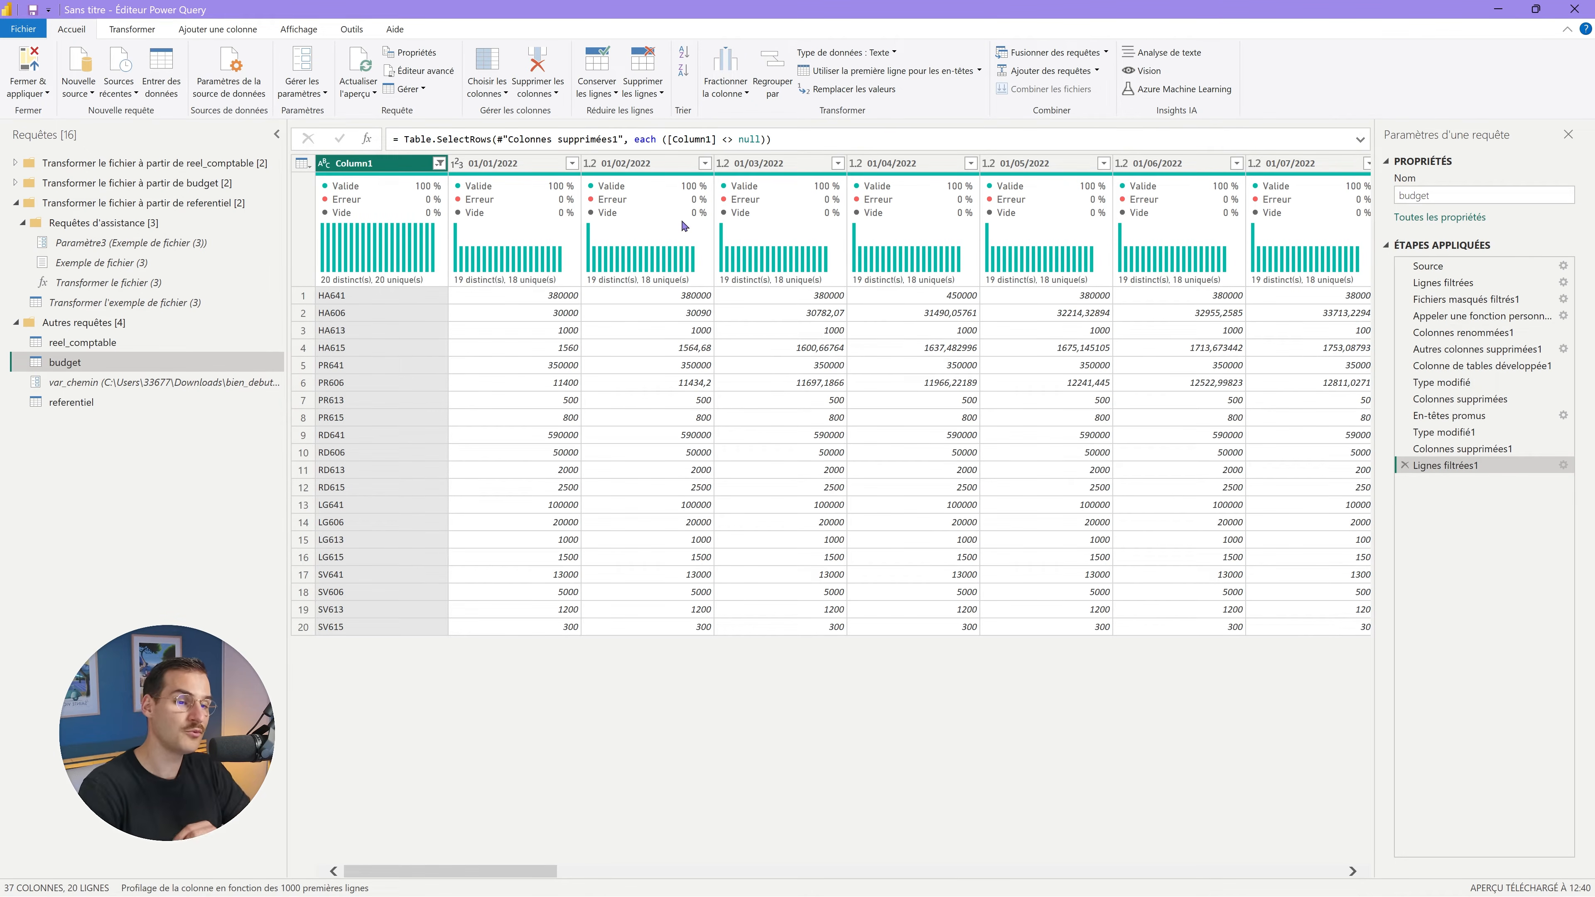
{"action": "left_click", "coordinate": [393, 168]}
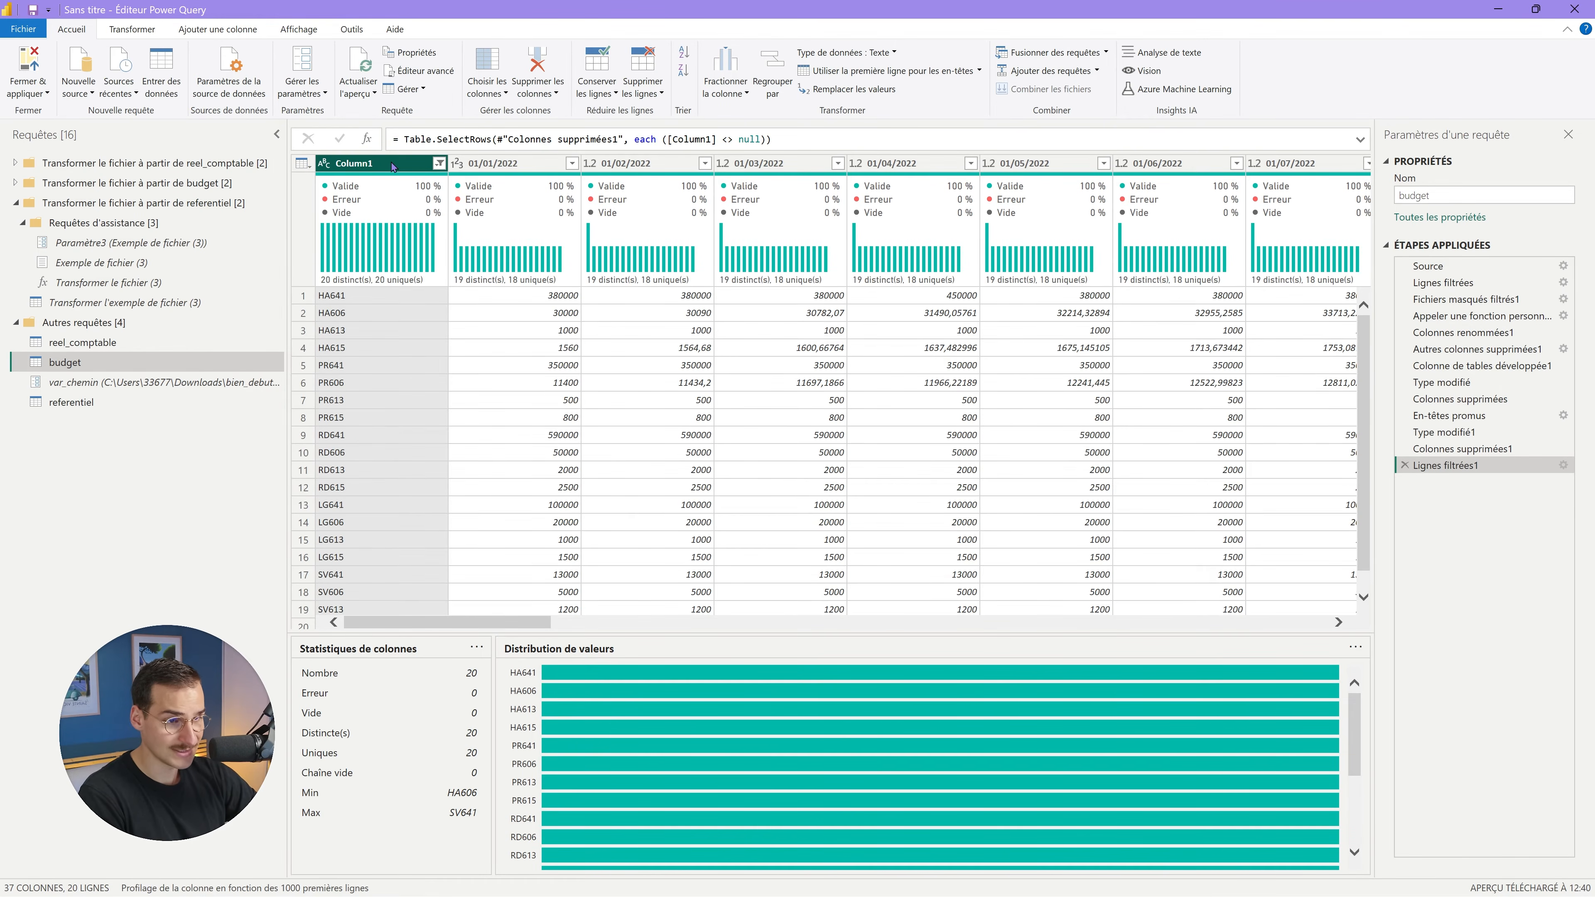
Unpivot all columns except Column1, and rename Column1 to CODE.
{"action": "right_click", "coordinate": [392, 166]}
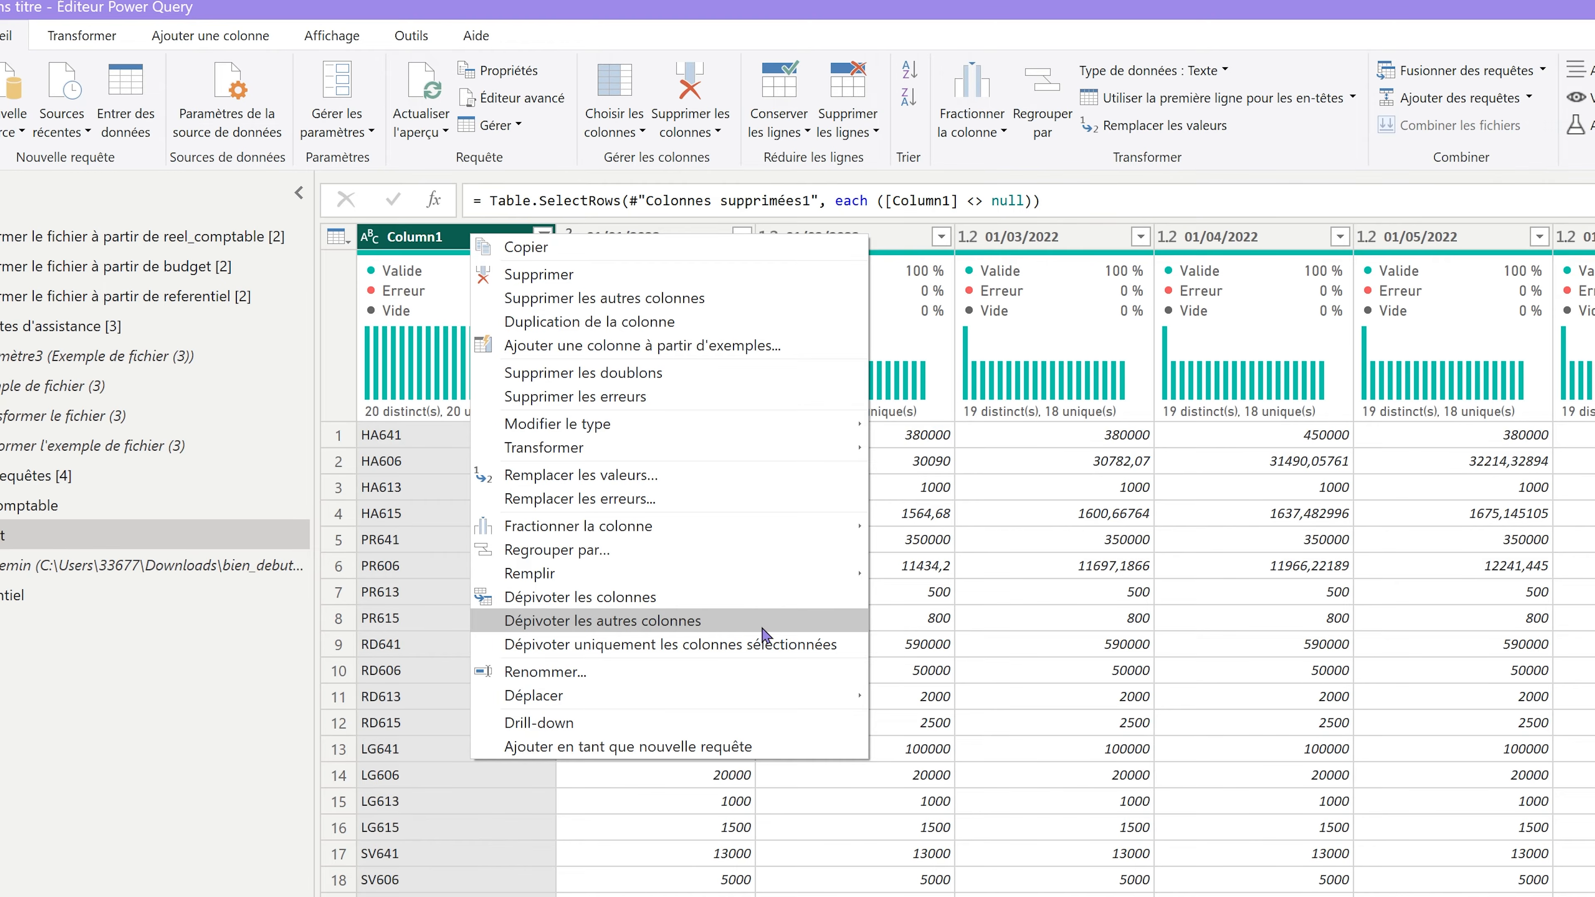
{"action": "left_click", "coordinate": [757, 629]}
{"action": "double_click", "coordinate": [465, 245]}
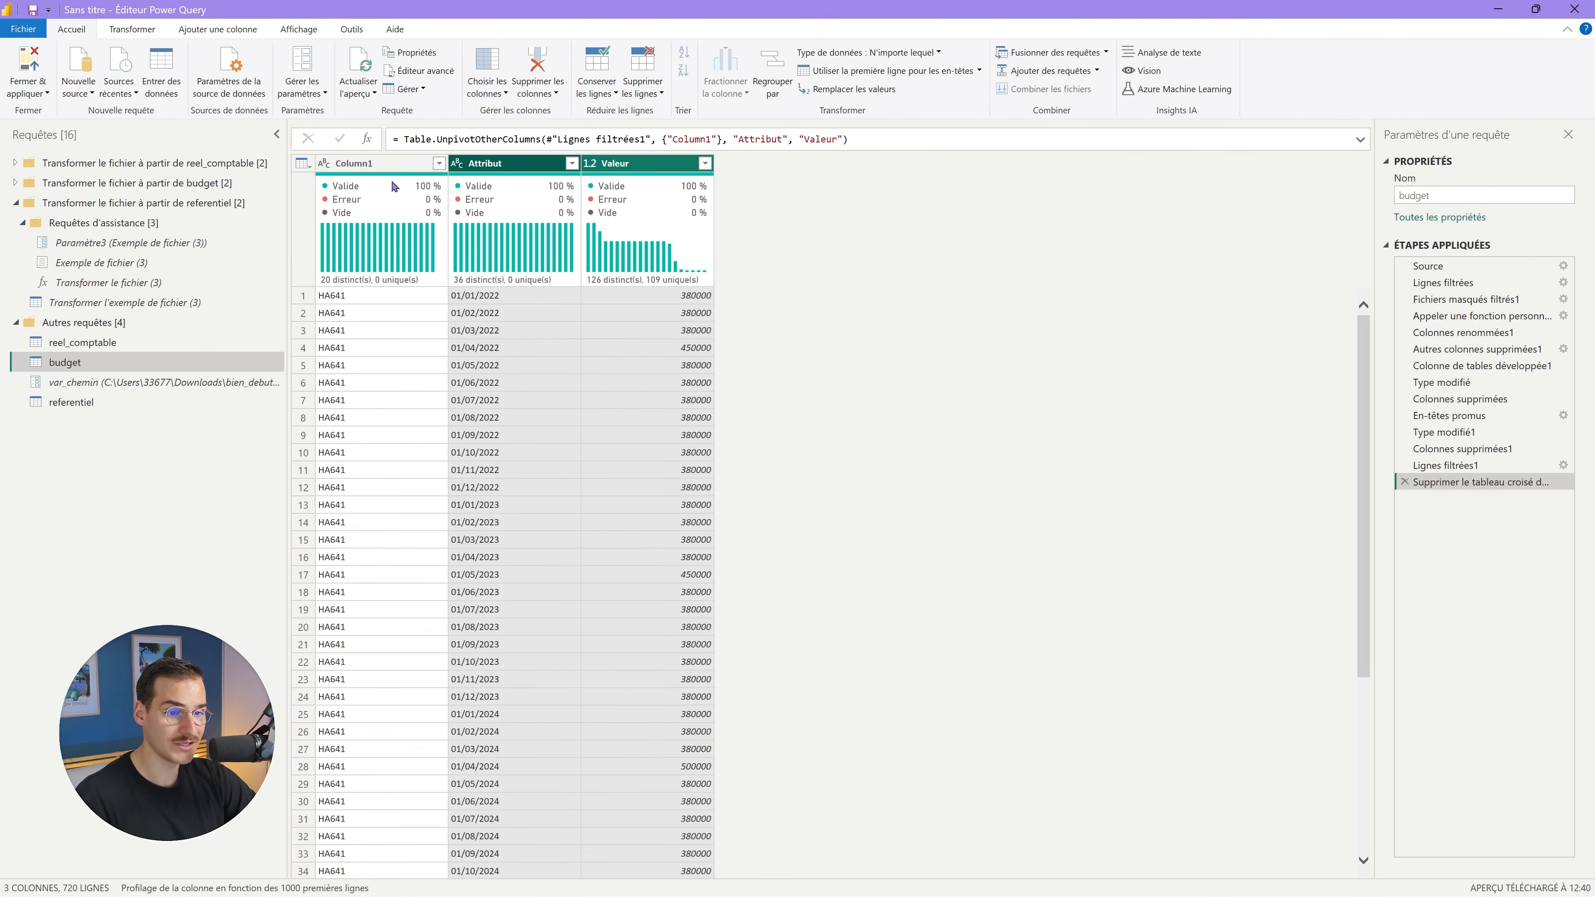
{"action": "type", "text": "C"}
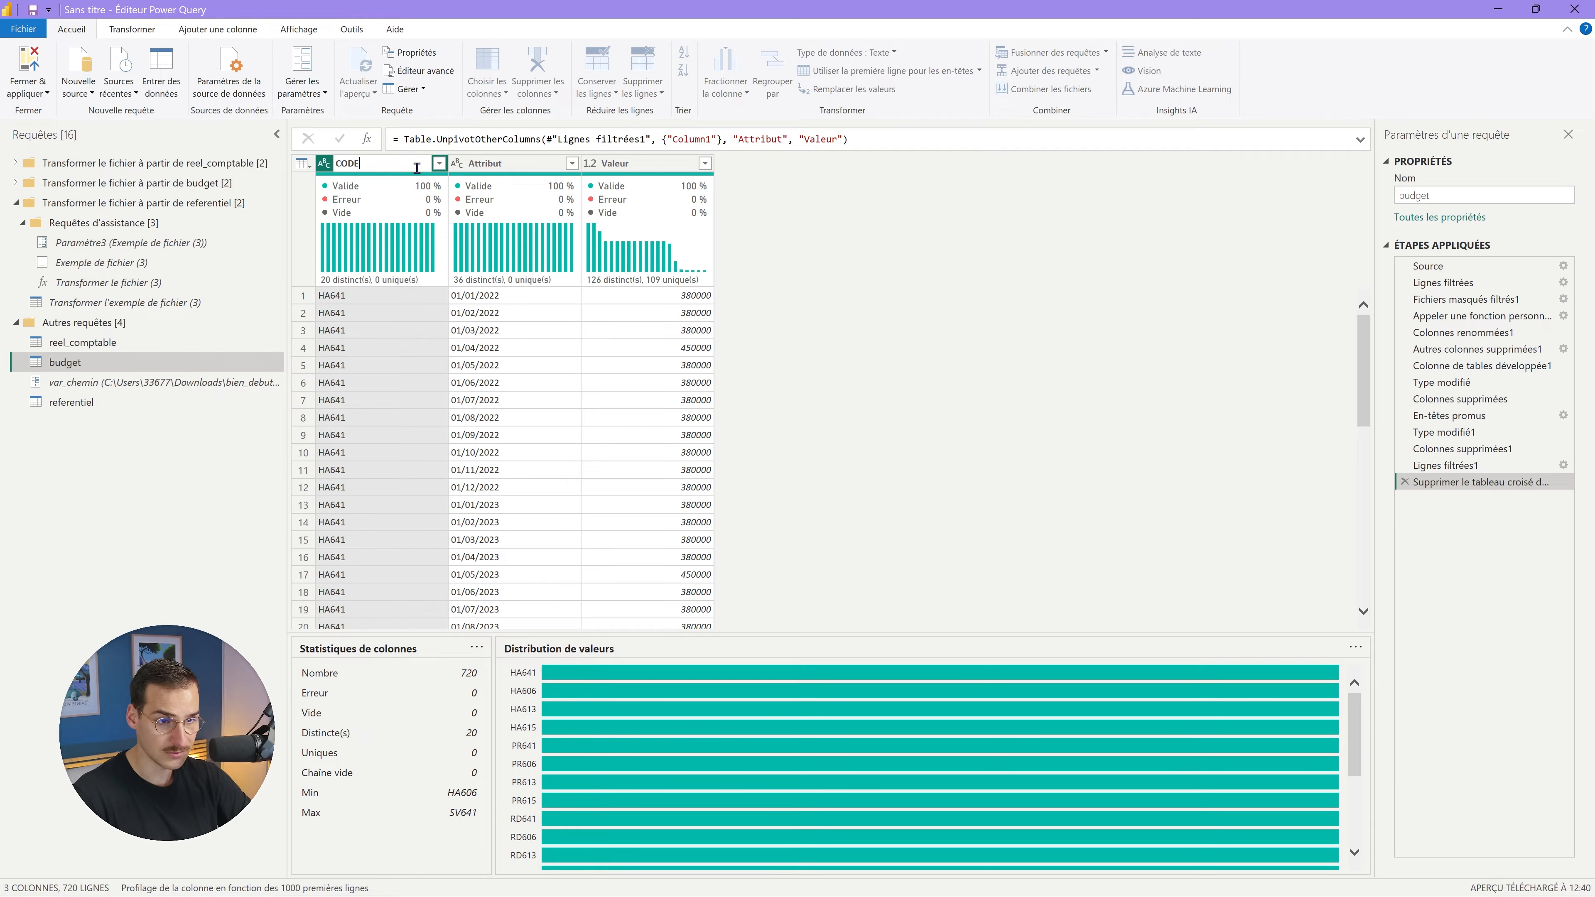
{"action": "type", "text": "ODE"}
{"action": "key", "text": "Return"}
Rename Attribut to MOIS and Valeur to MONTANT_BUD, and make MOIS a Date column.
{"action": "left_click", "coordinate": [506, 162]}
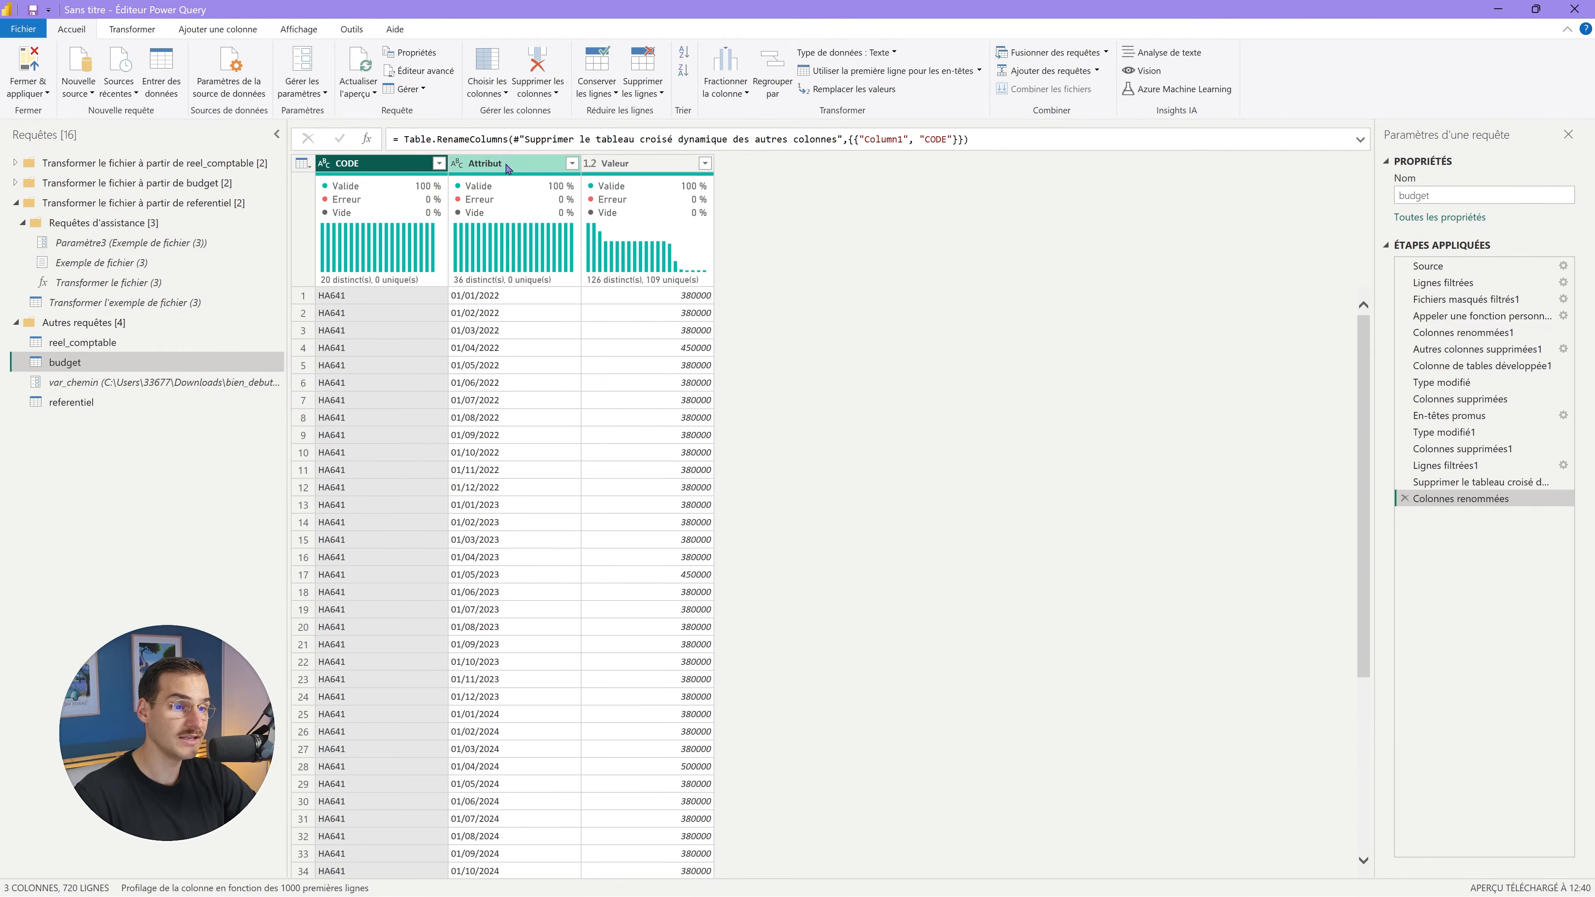
{"action": "double_click", "coordinate": [506, 162]}
{"action": "type", "text": "M"}
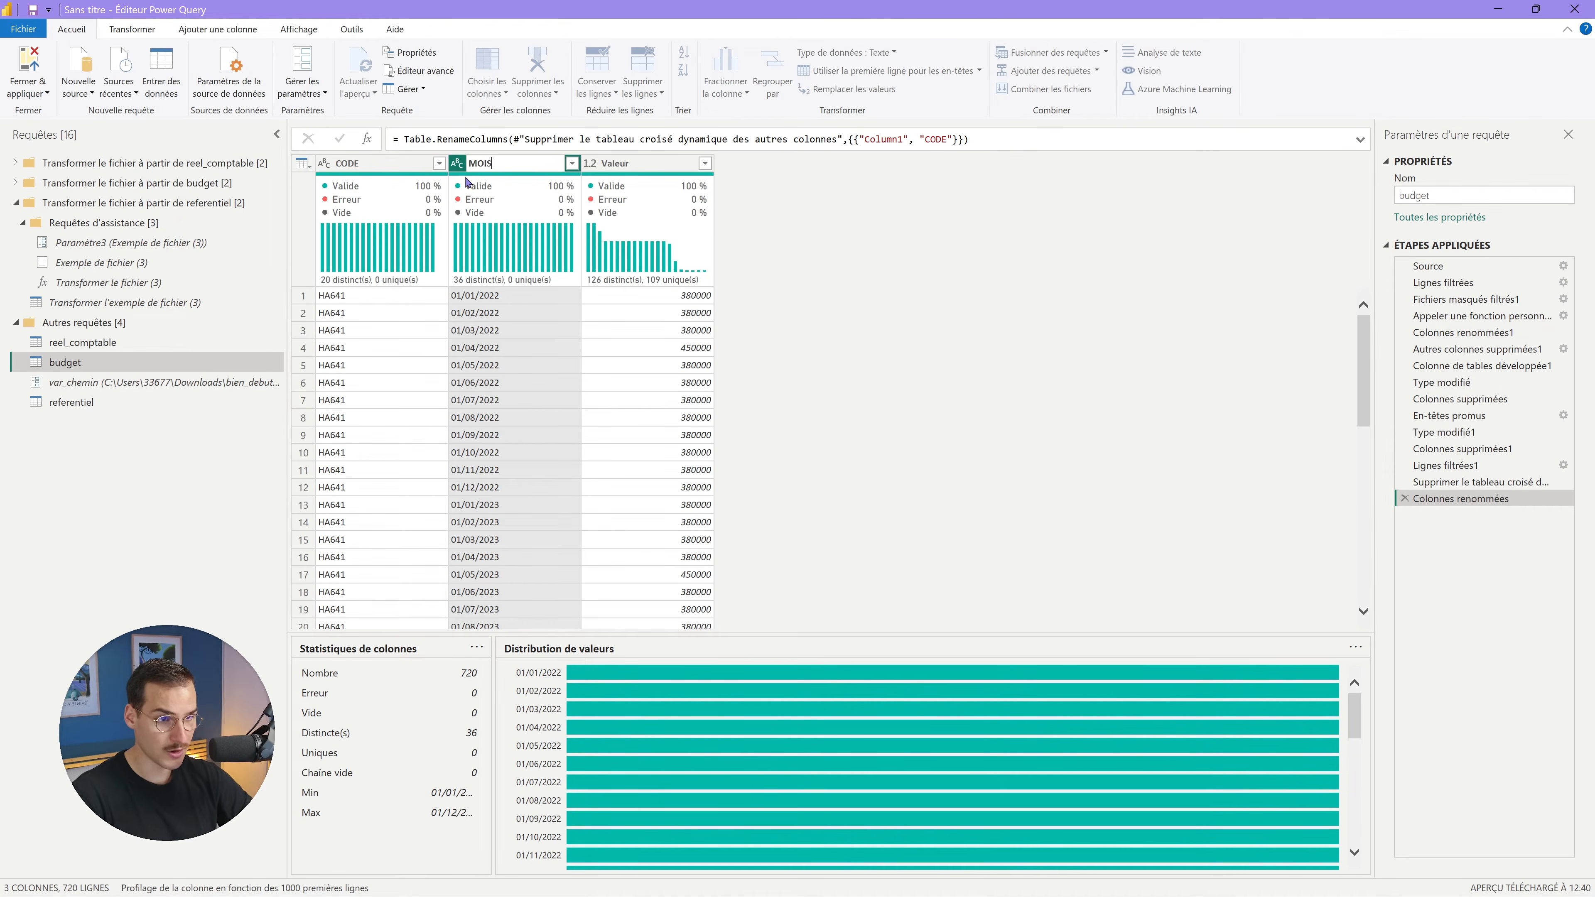
{"action": "type", "text": "OIS"}
{"action": "key", "text": "Return"}
{"action": "left_click", "coordinate": [636, 163]}
{"action": "double_click", "coordinate": [635, 163]}
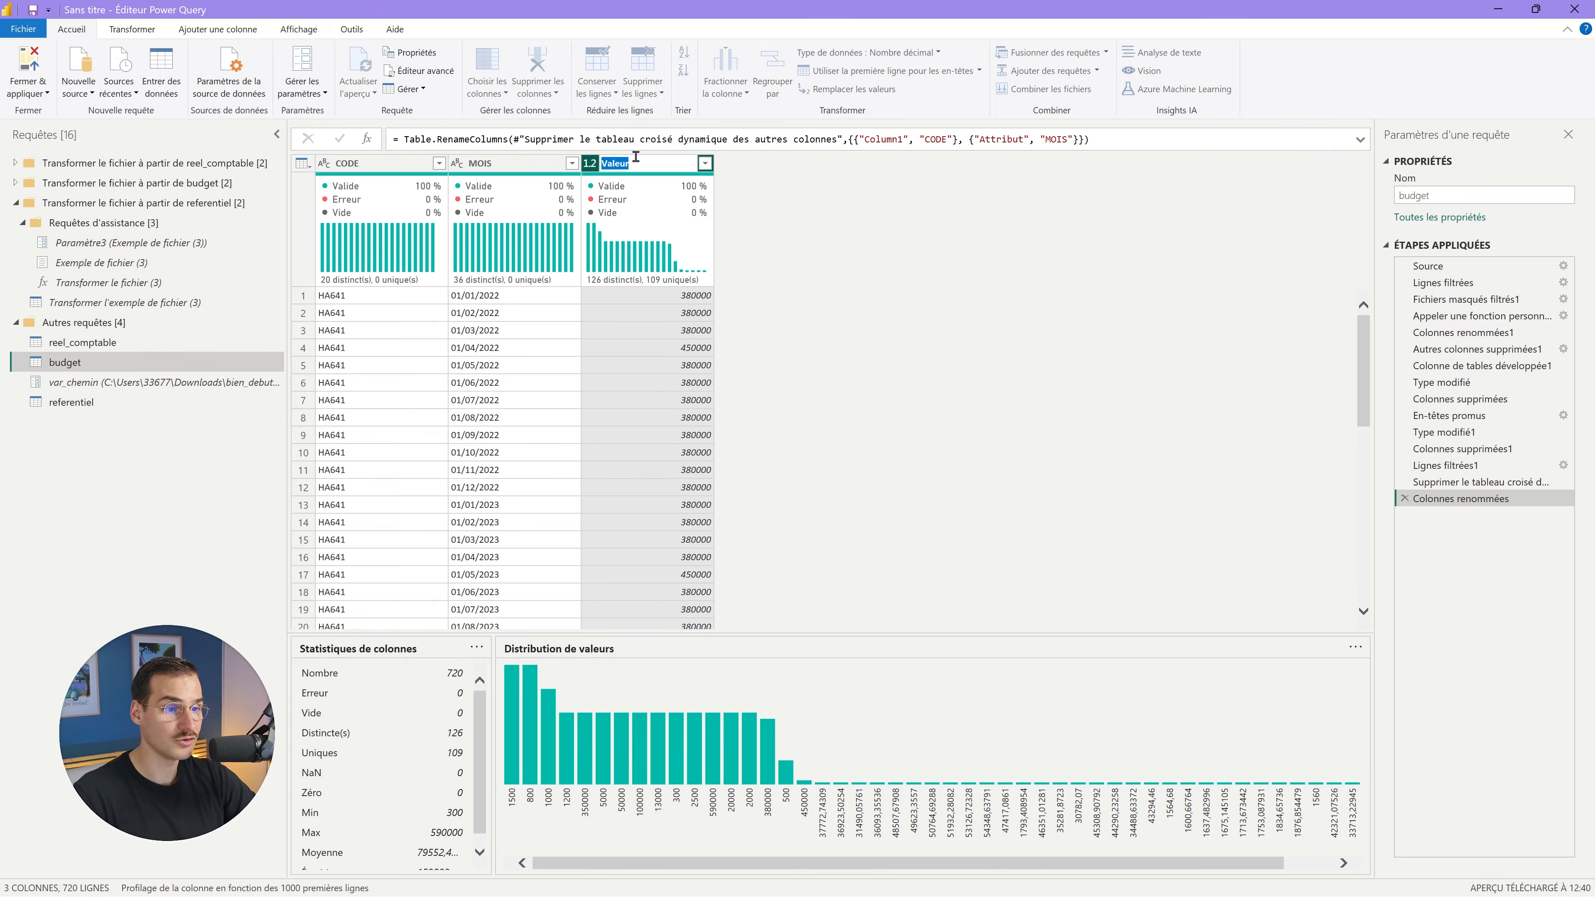
{"action": "type", "text": "MONTAN"}
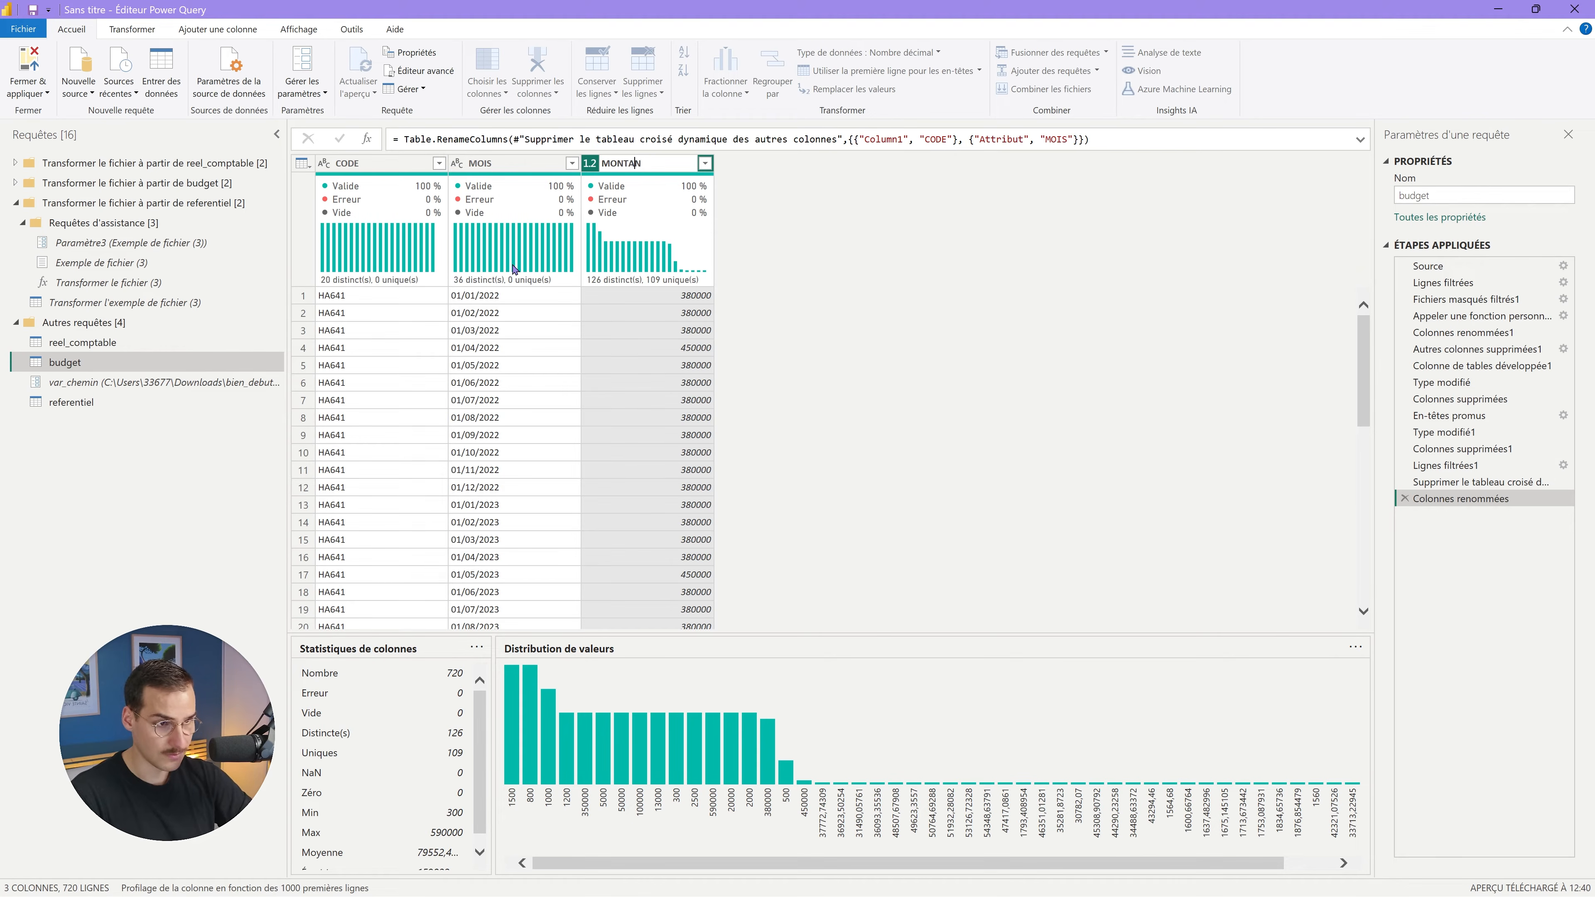
{"action": "type", "text": "T_"}
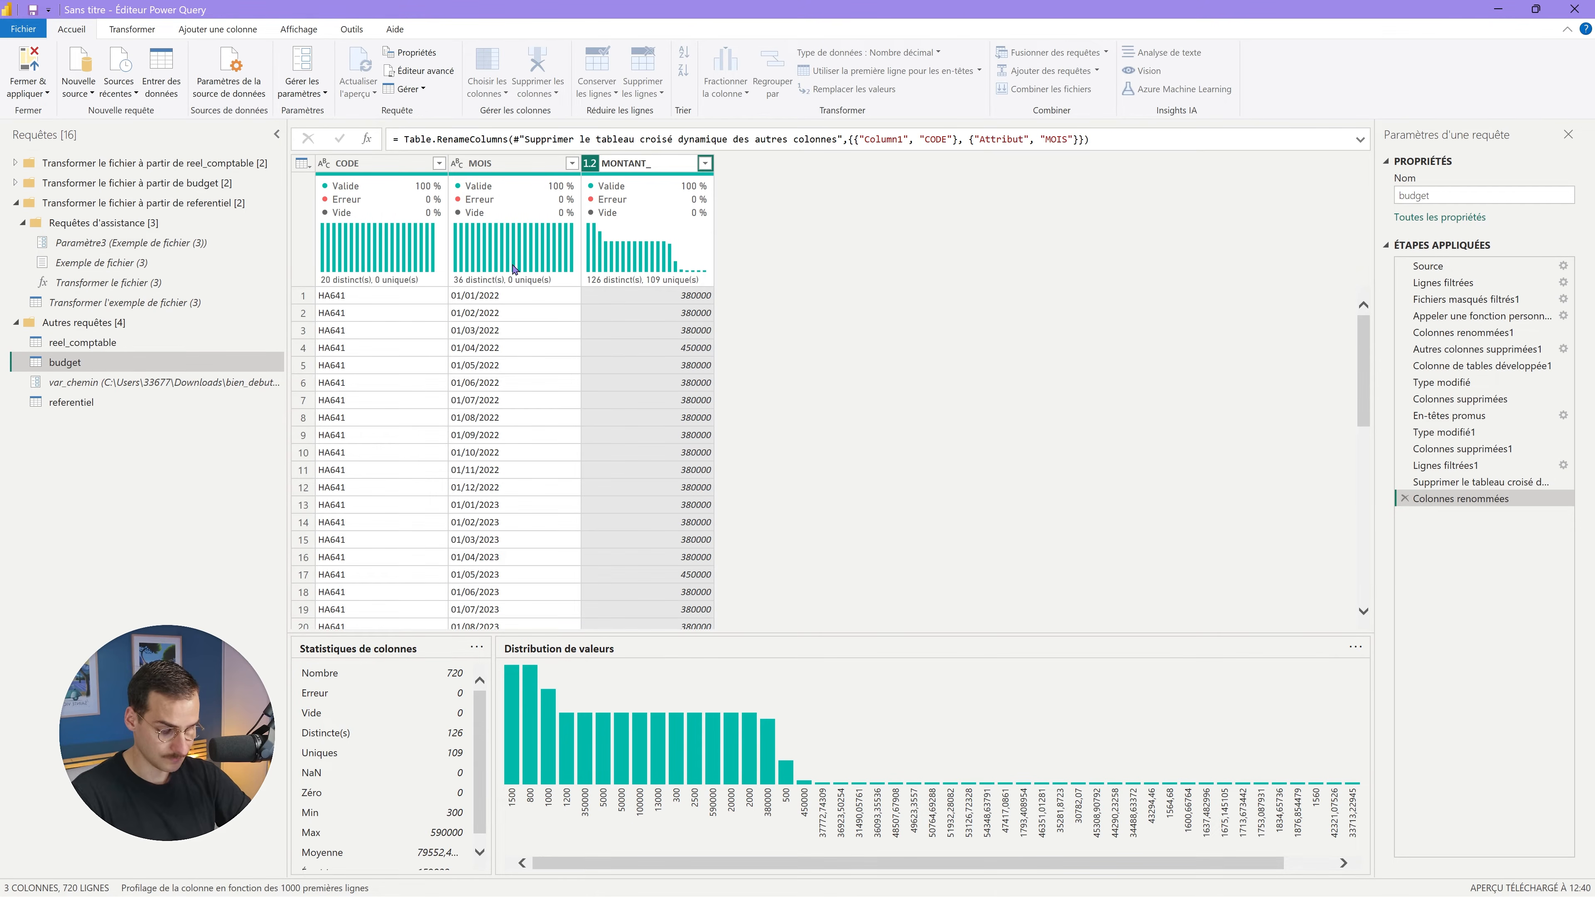
{"action": "type", "text": "BUD"}
{"action": "key", "text": "Return"}
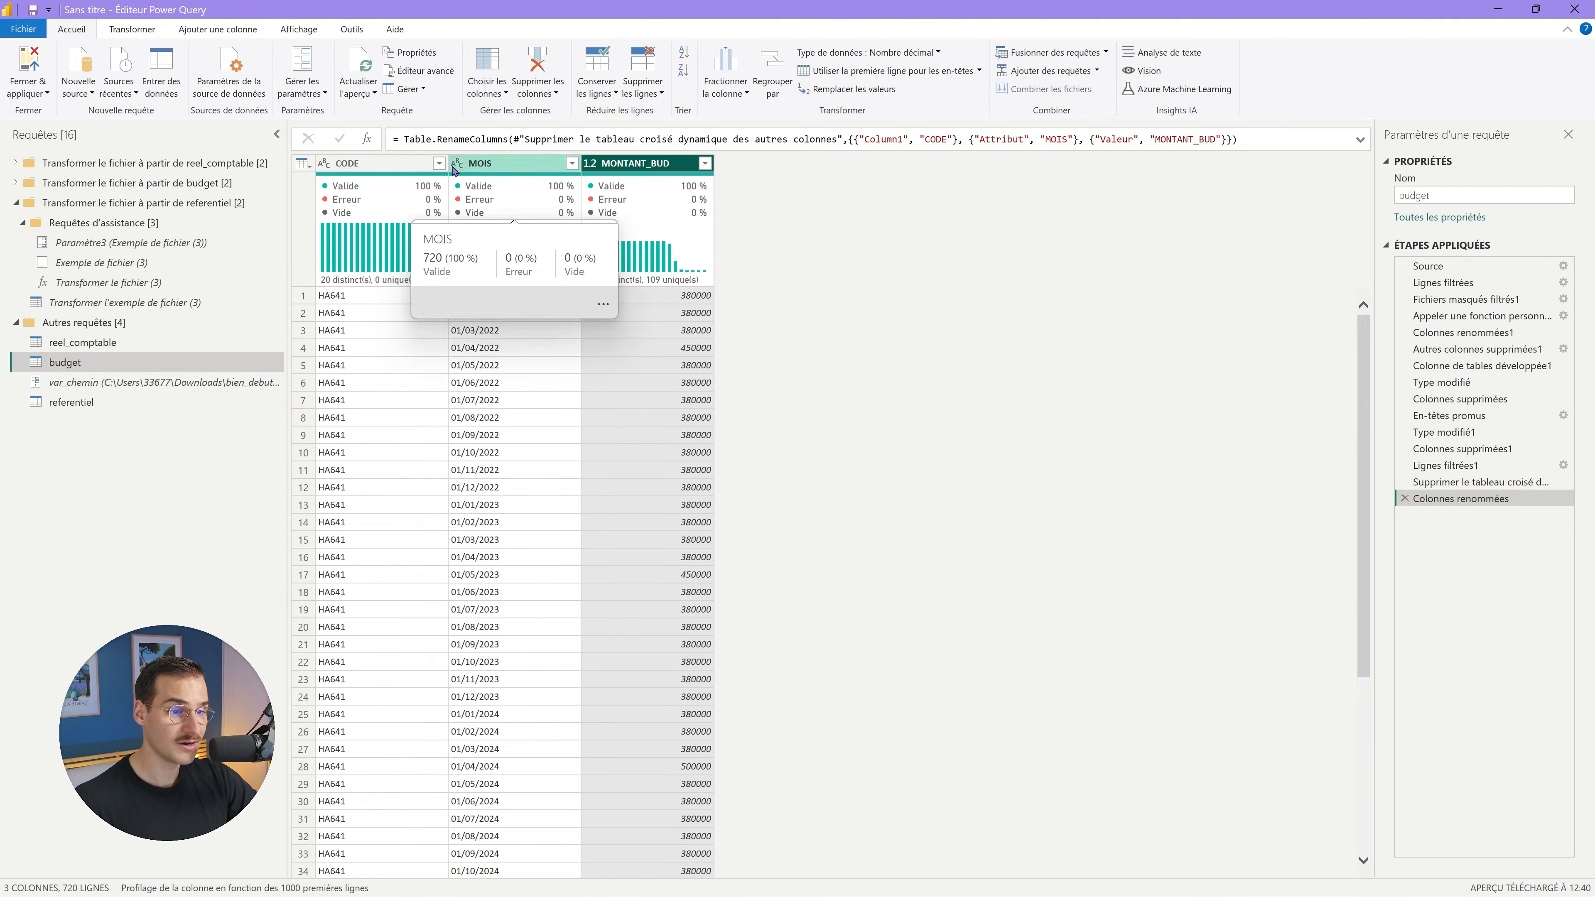
{"action": "left_click", "coordinate": [456, 164]}
{"action": "left_click", "coordinate": [491, 265]}
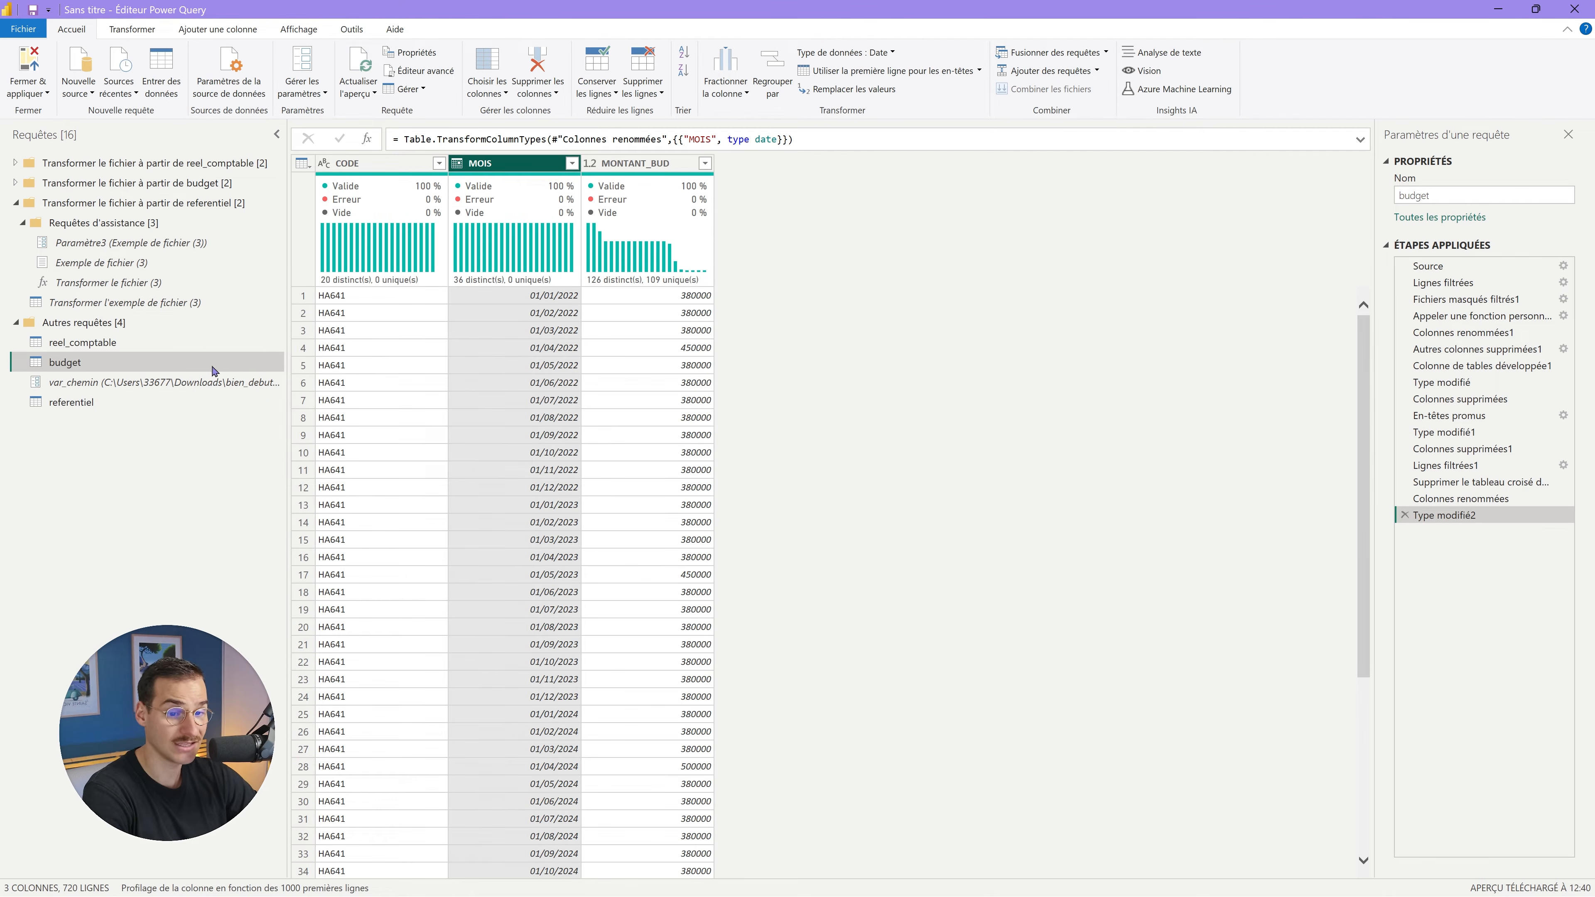
Remove the Source.Name column from the referentiel query.
{"action": "left_click", "coordinate": [108, 404]}
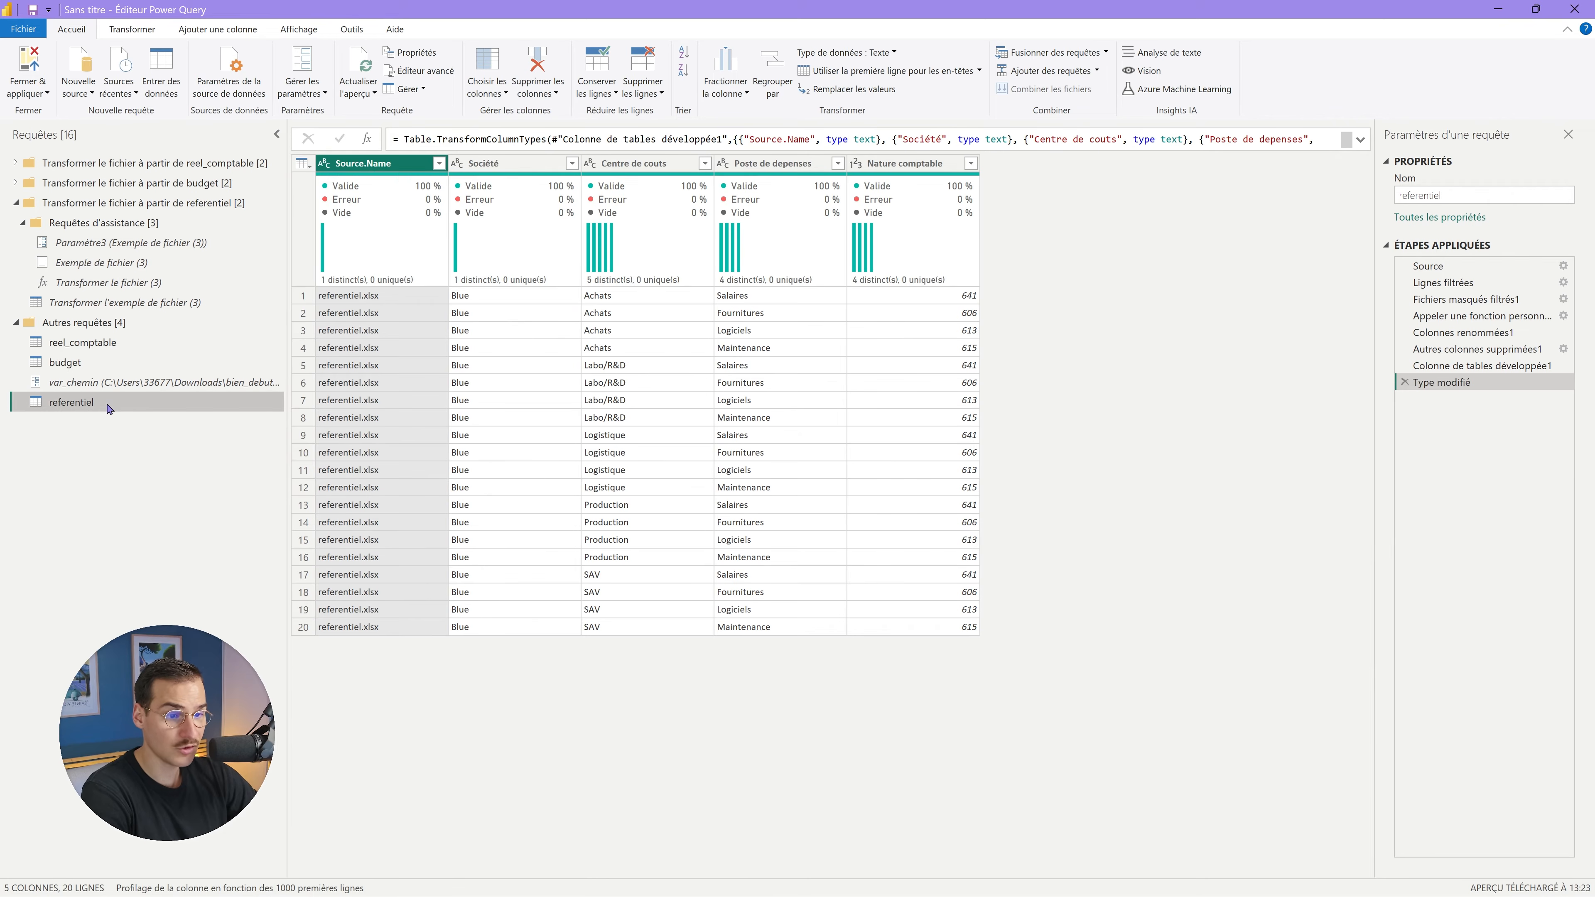
{"action": "right_click", "coordinate": [402, 165]}
{"action": "left_click", "coordinate": [446, 199]}
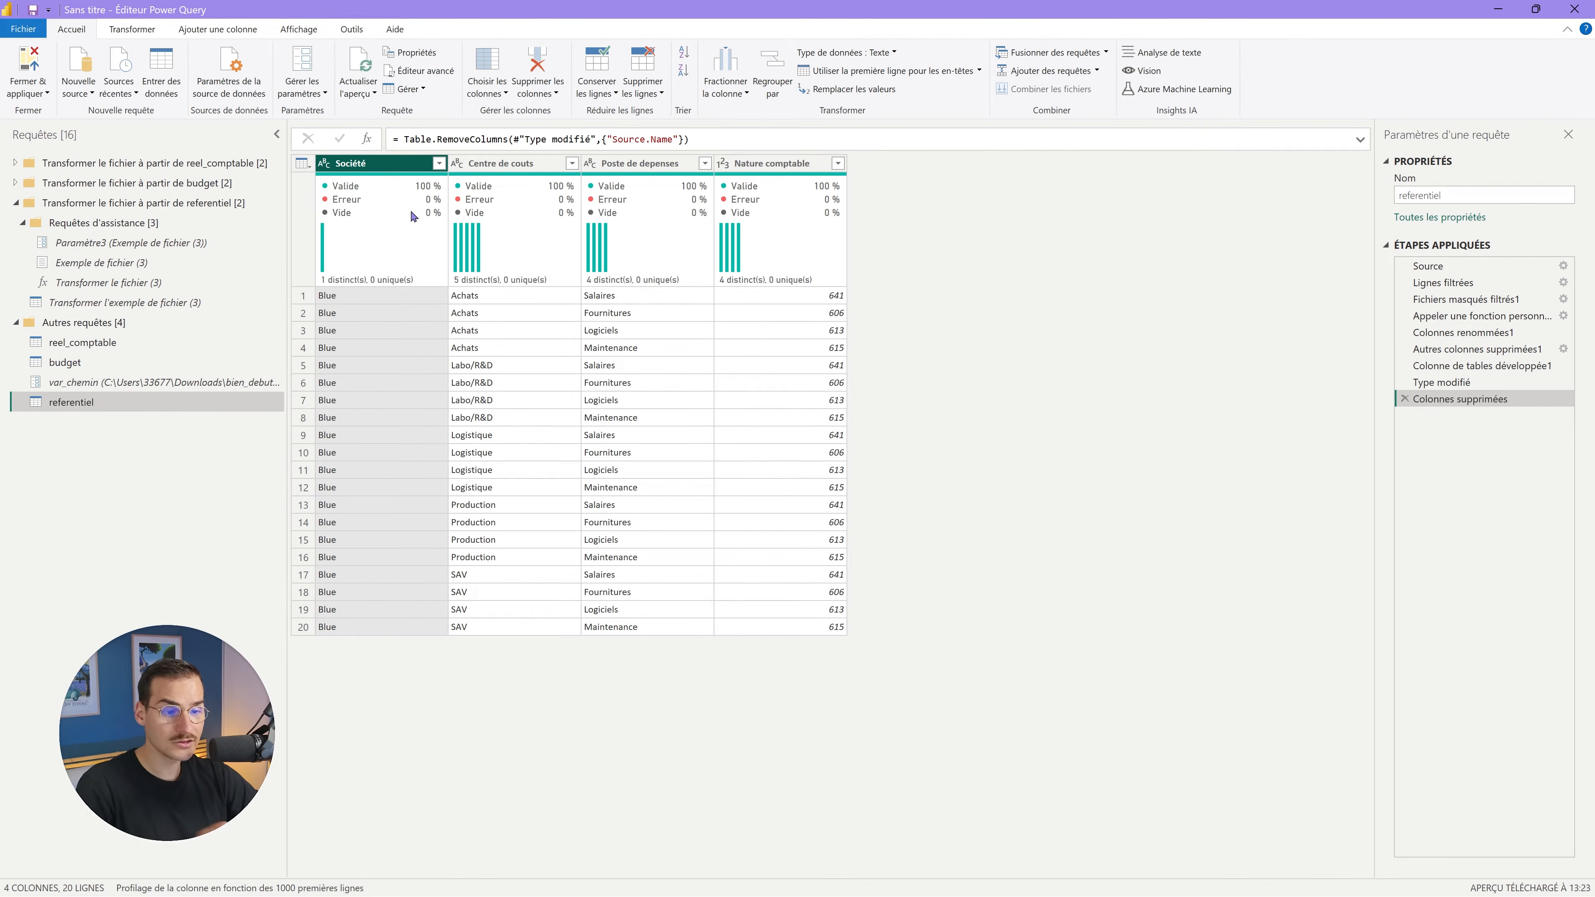
{"action": "left_click", "coordinate": [512, 164]}
{"action": "left_click", "coordinate": [595, 165]}
Make referentiel's Nature comptable a text column, then open reel_comptable.
{"action": "left_click", "coordinate": [763, 164]}
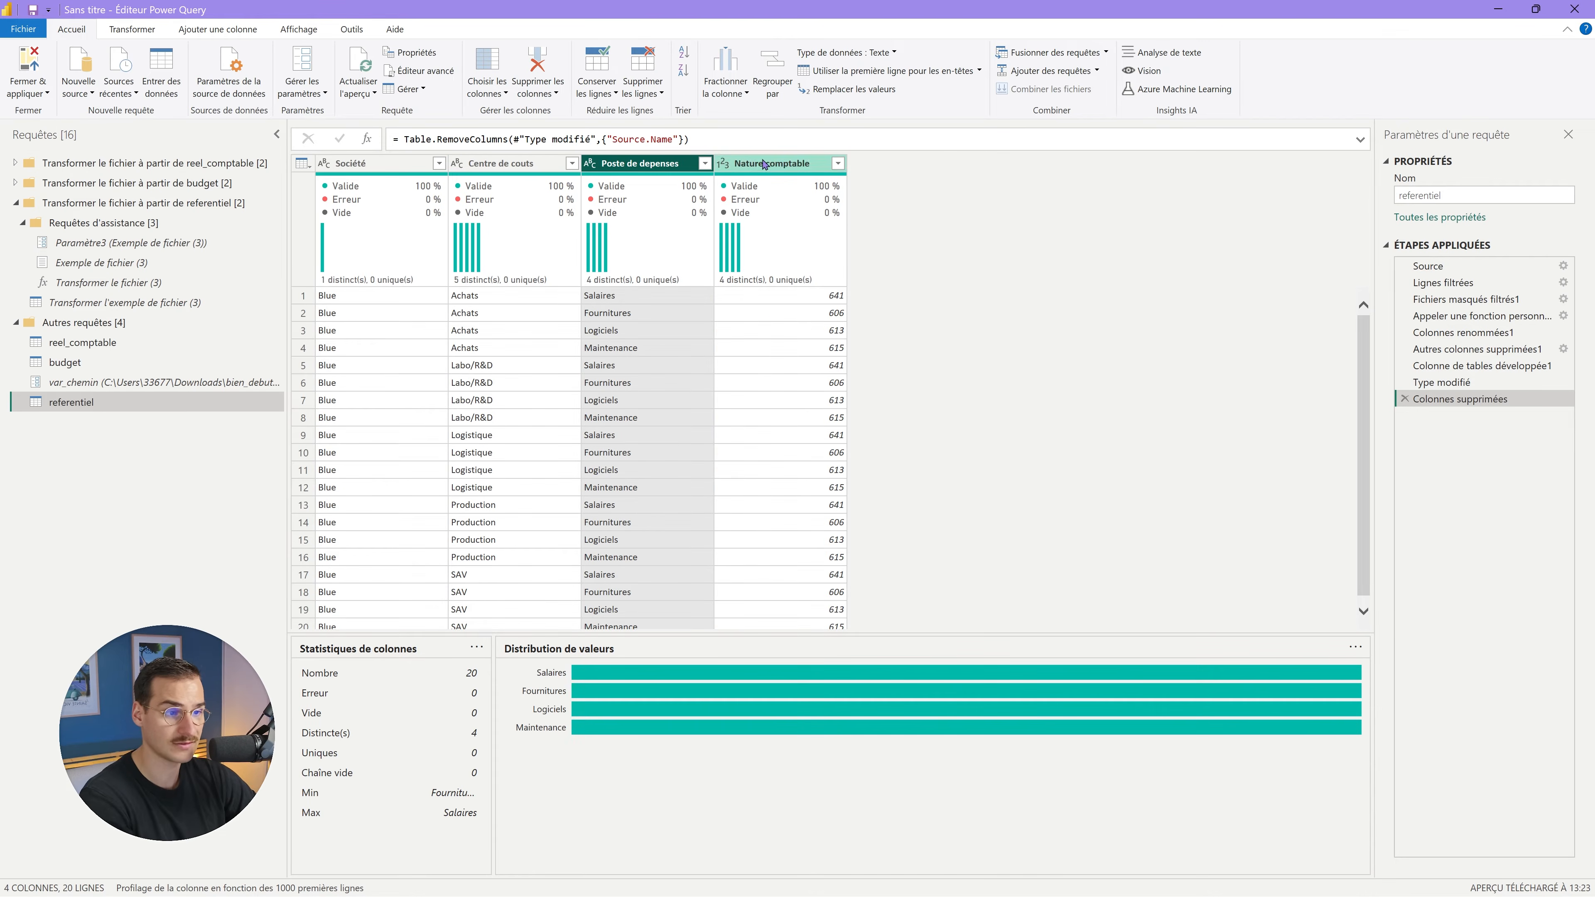
{"action": "left_click", "coordinate": [723, 164]}
{"action": "left_click", "coordinate": [772, 328]}
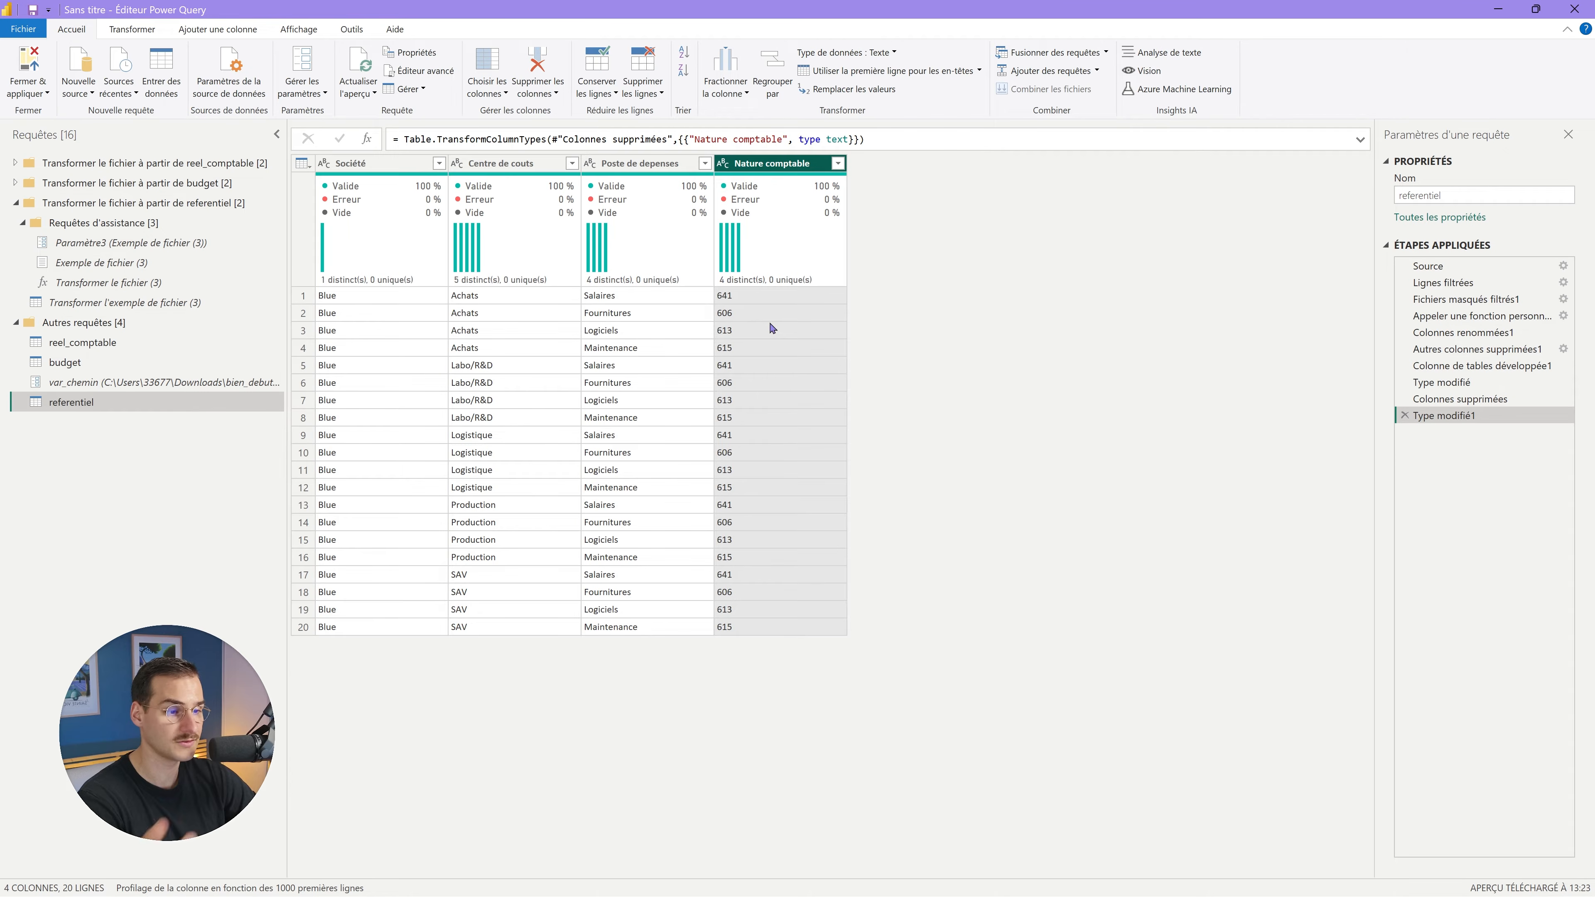
{"action": "left_click", "coordinate": [136, 350]}
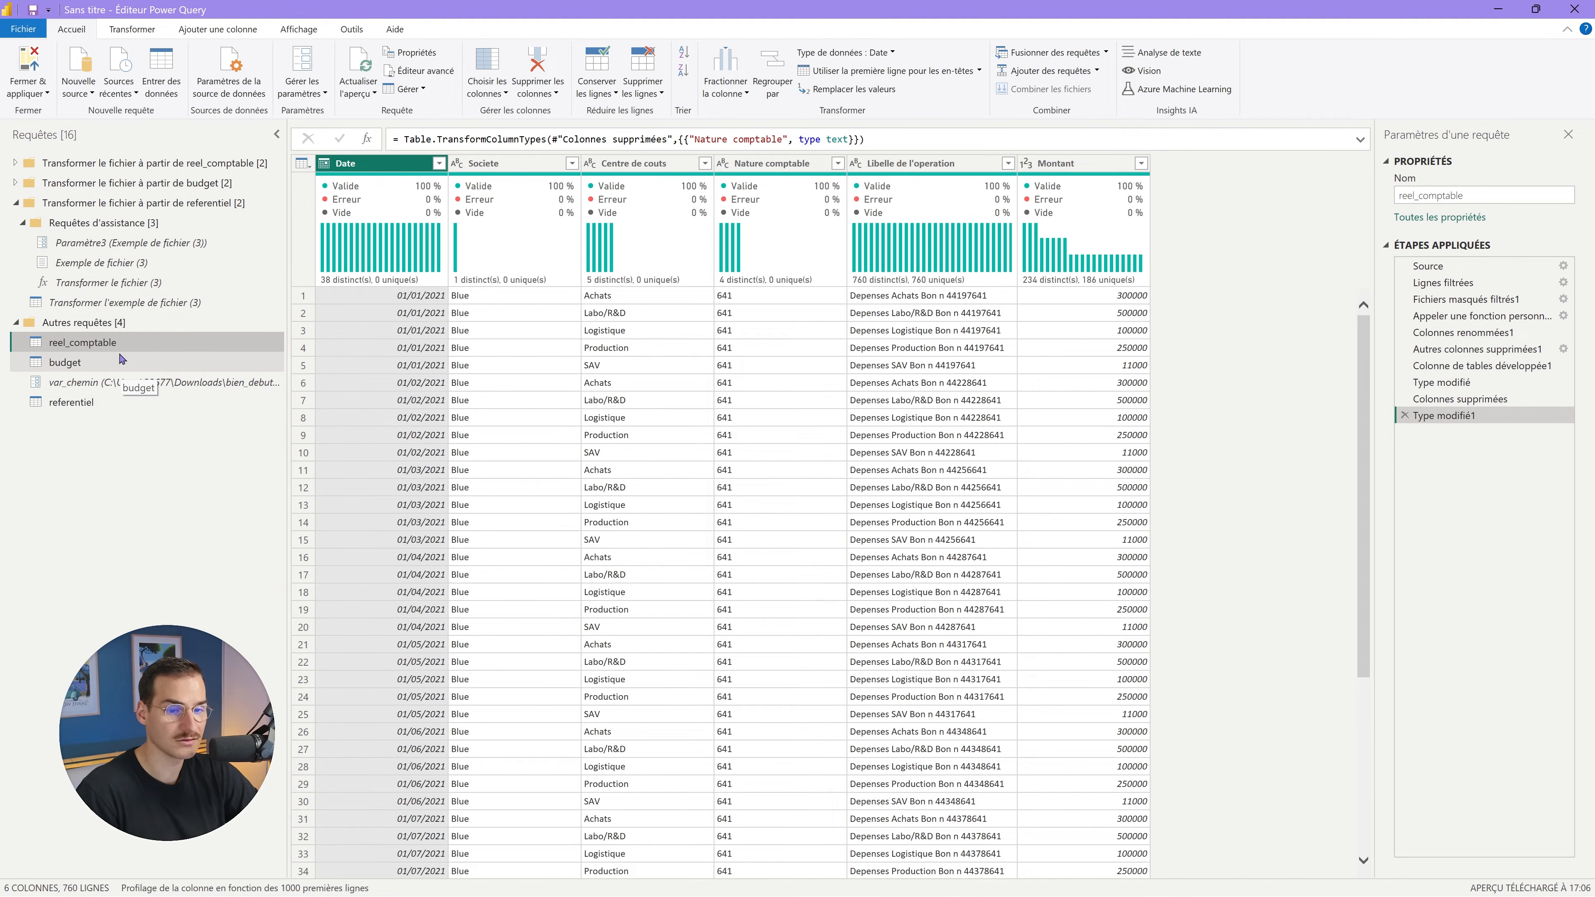
Inspect referentiel's row 1 values (Achats, 641) and Centre de couts statistics.
{"action": "left_click", "coordinate": [107, 402]}
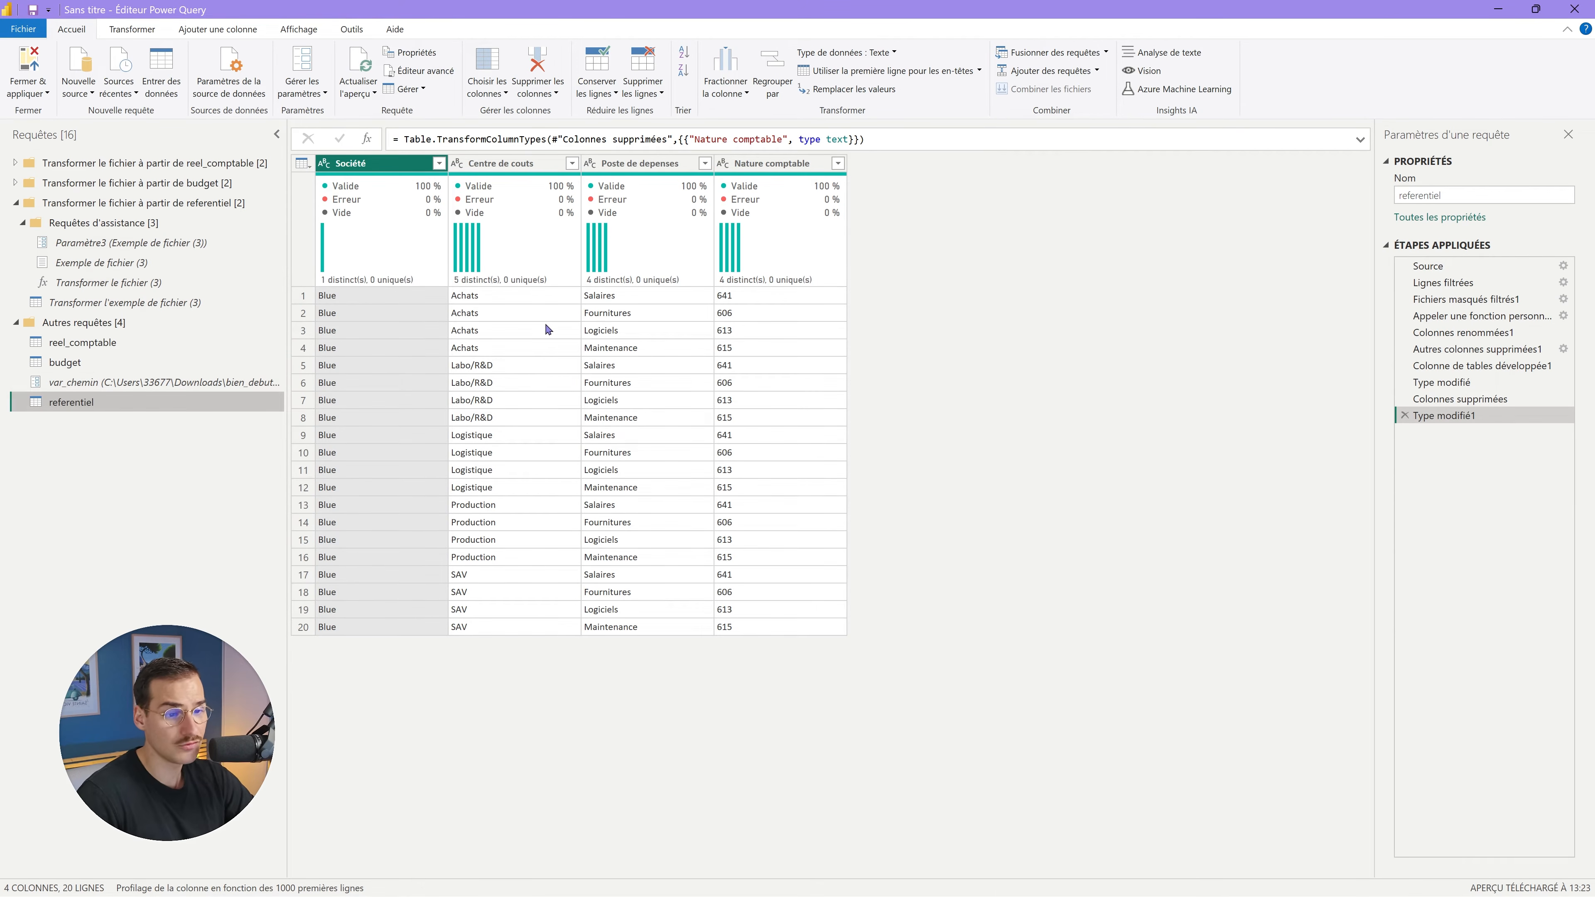
{"action": "left_click", "coordinate": [529, 298]}
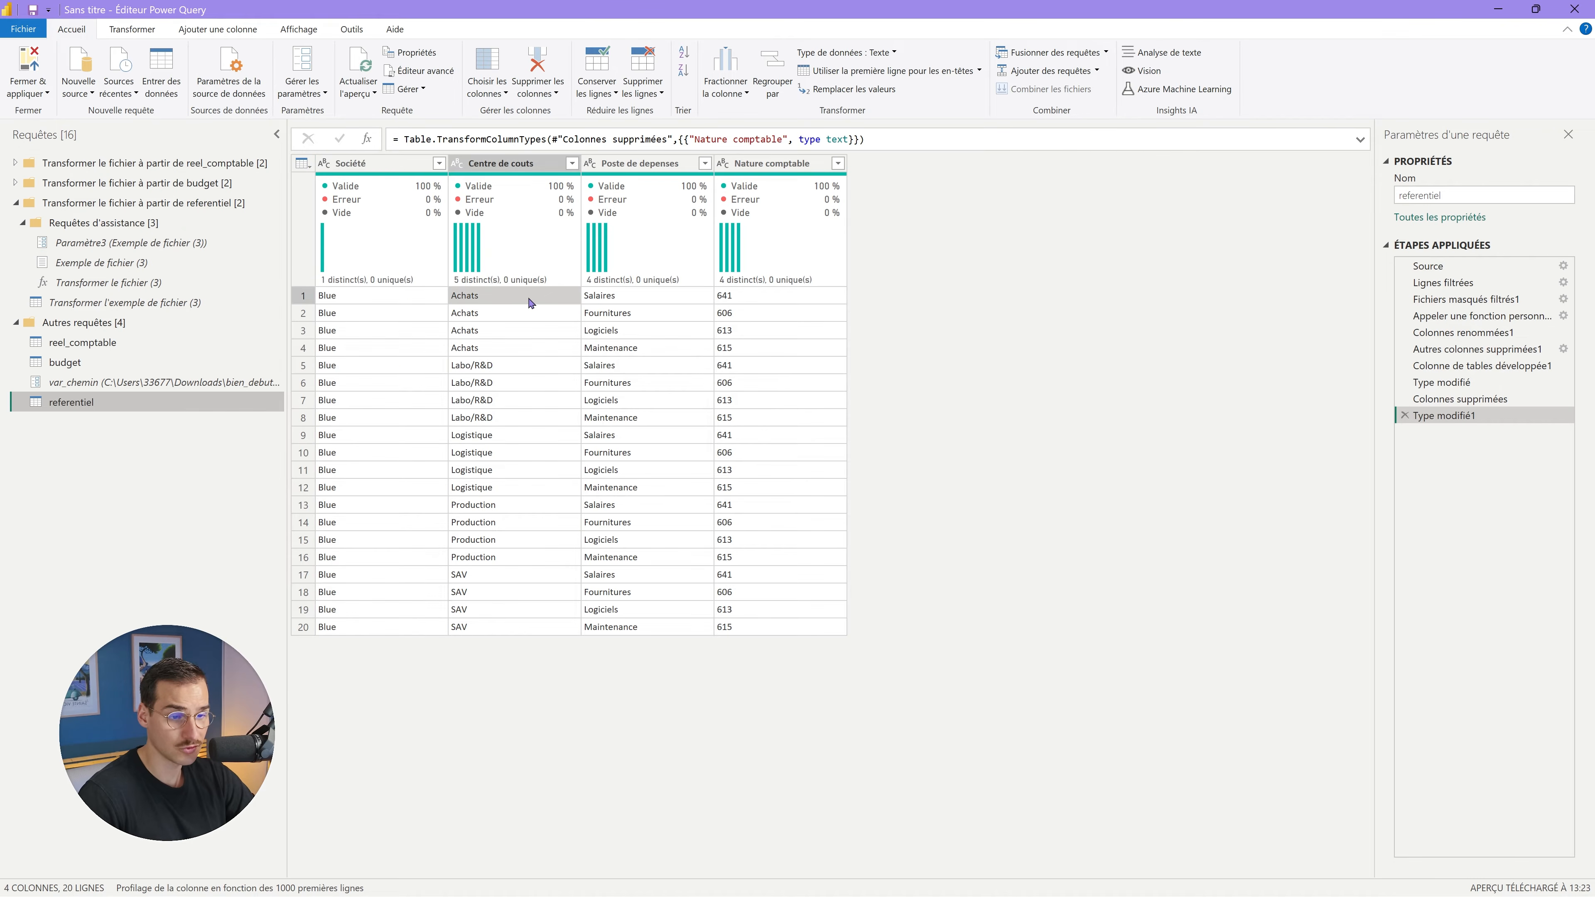
{"action": "left_click", "coordinate": [746, 302]}
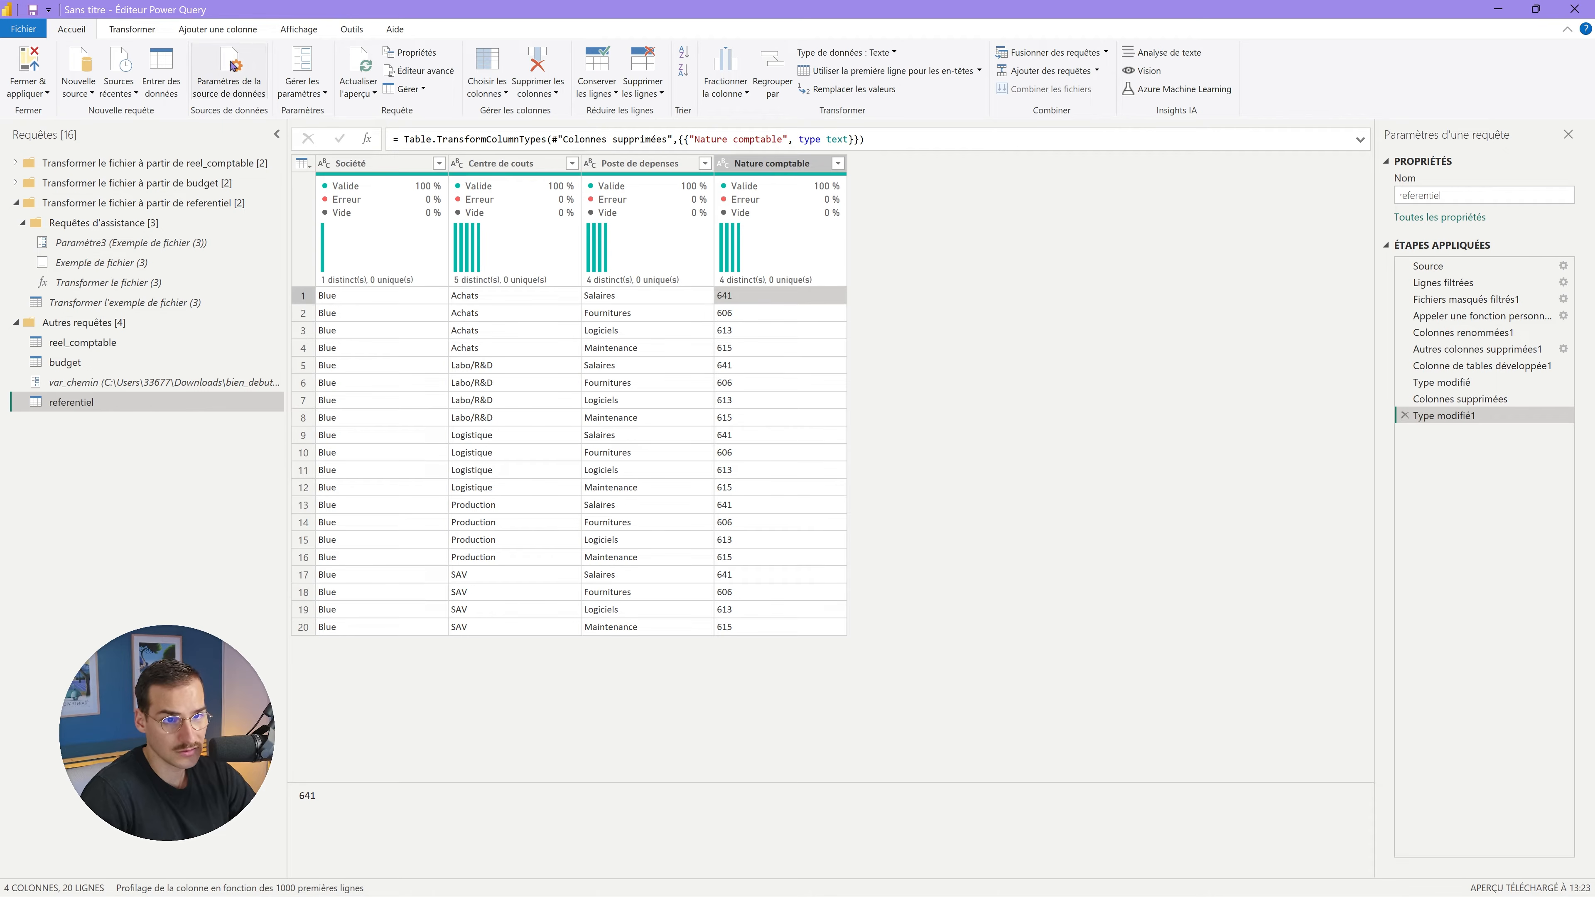
{"action": "left_click", "coordinate": [512, 163]}
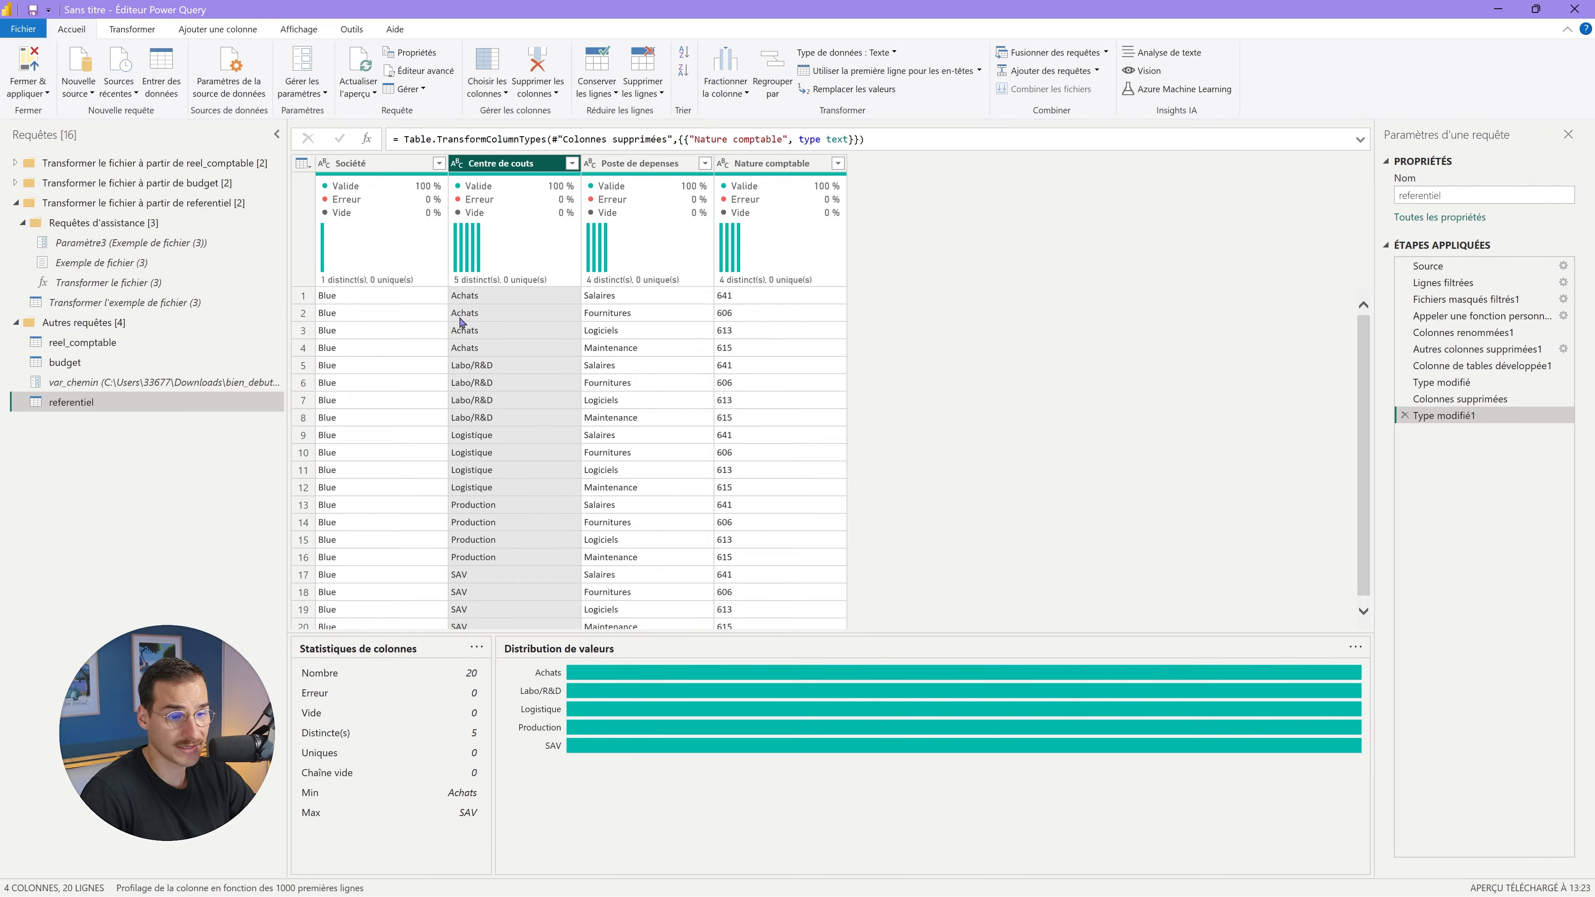
Scroll through the budget table, then return to the referentiel query.
{"action": "left_click", "coordinate": [125, 362]}
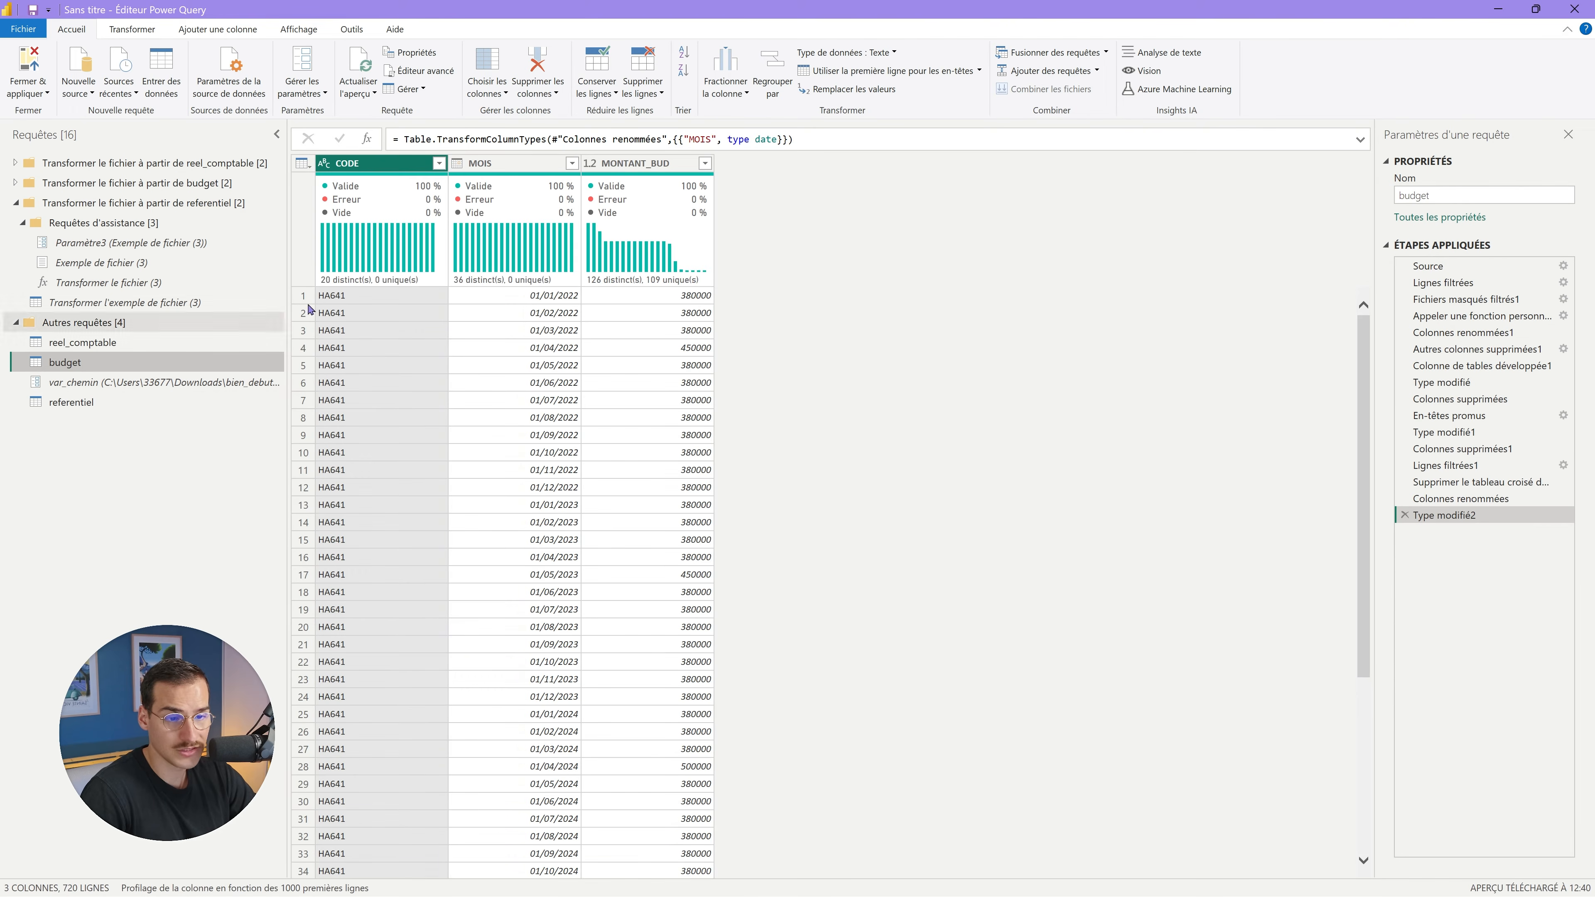
{"action": "scroll", "coordinate": [326, 300], "scroll_direction": "down", "scroll_amount": 20}
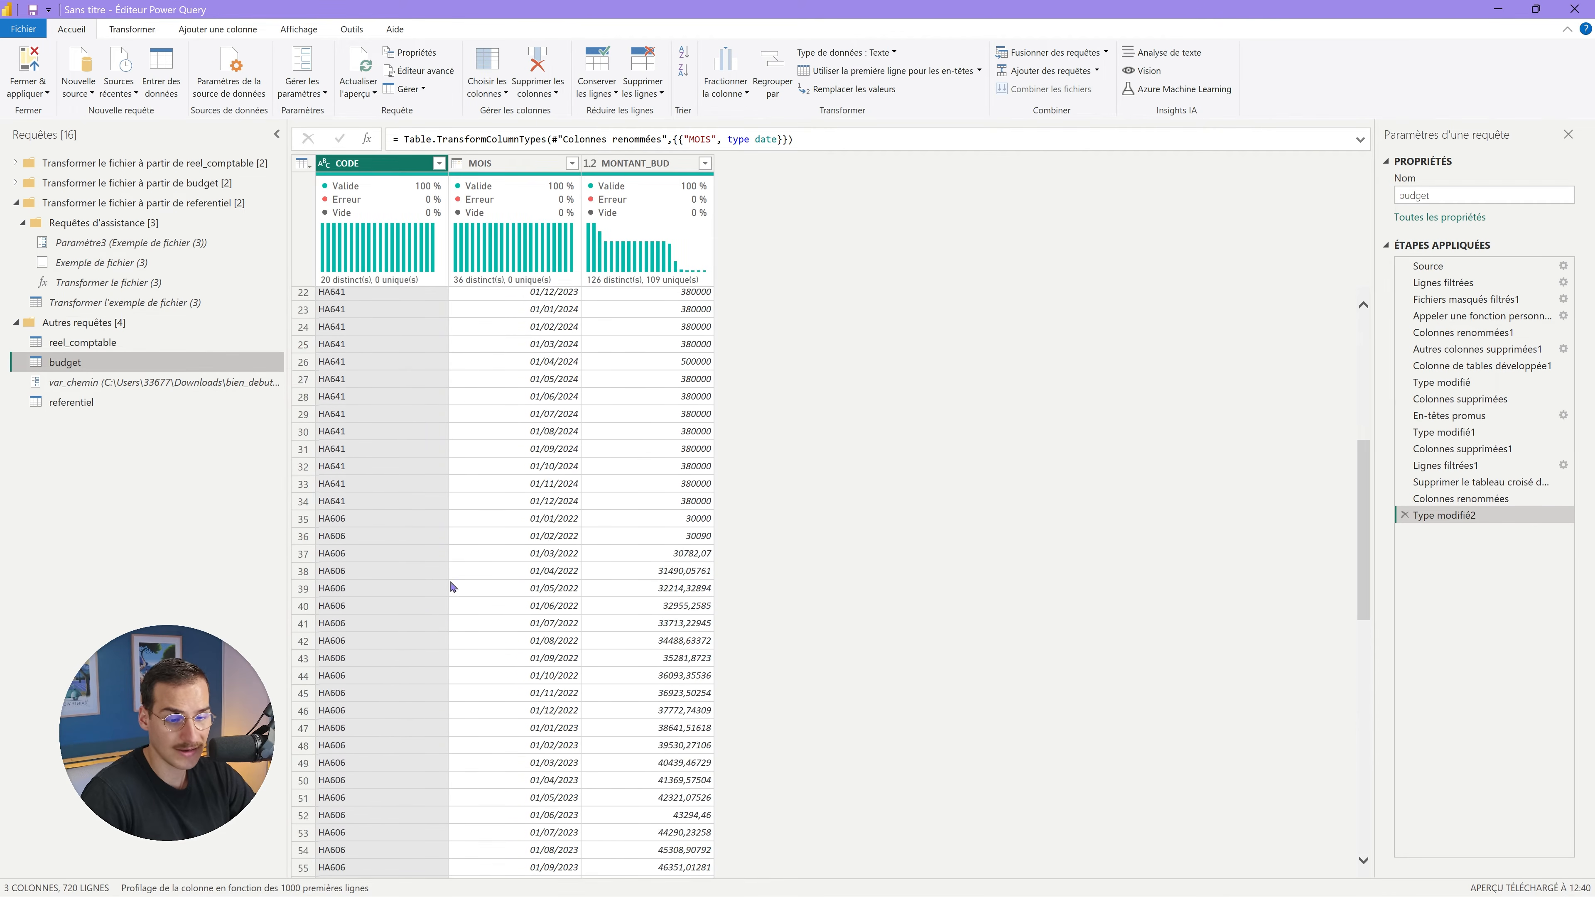
{"action": "scroll", "coordinate": [338, 684], "scroll_direction": "up", "scroll_amount": 15}
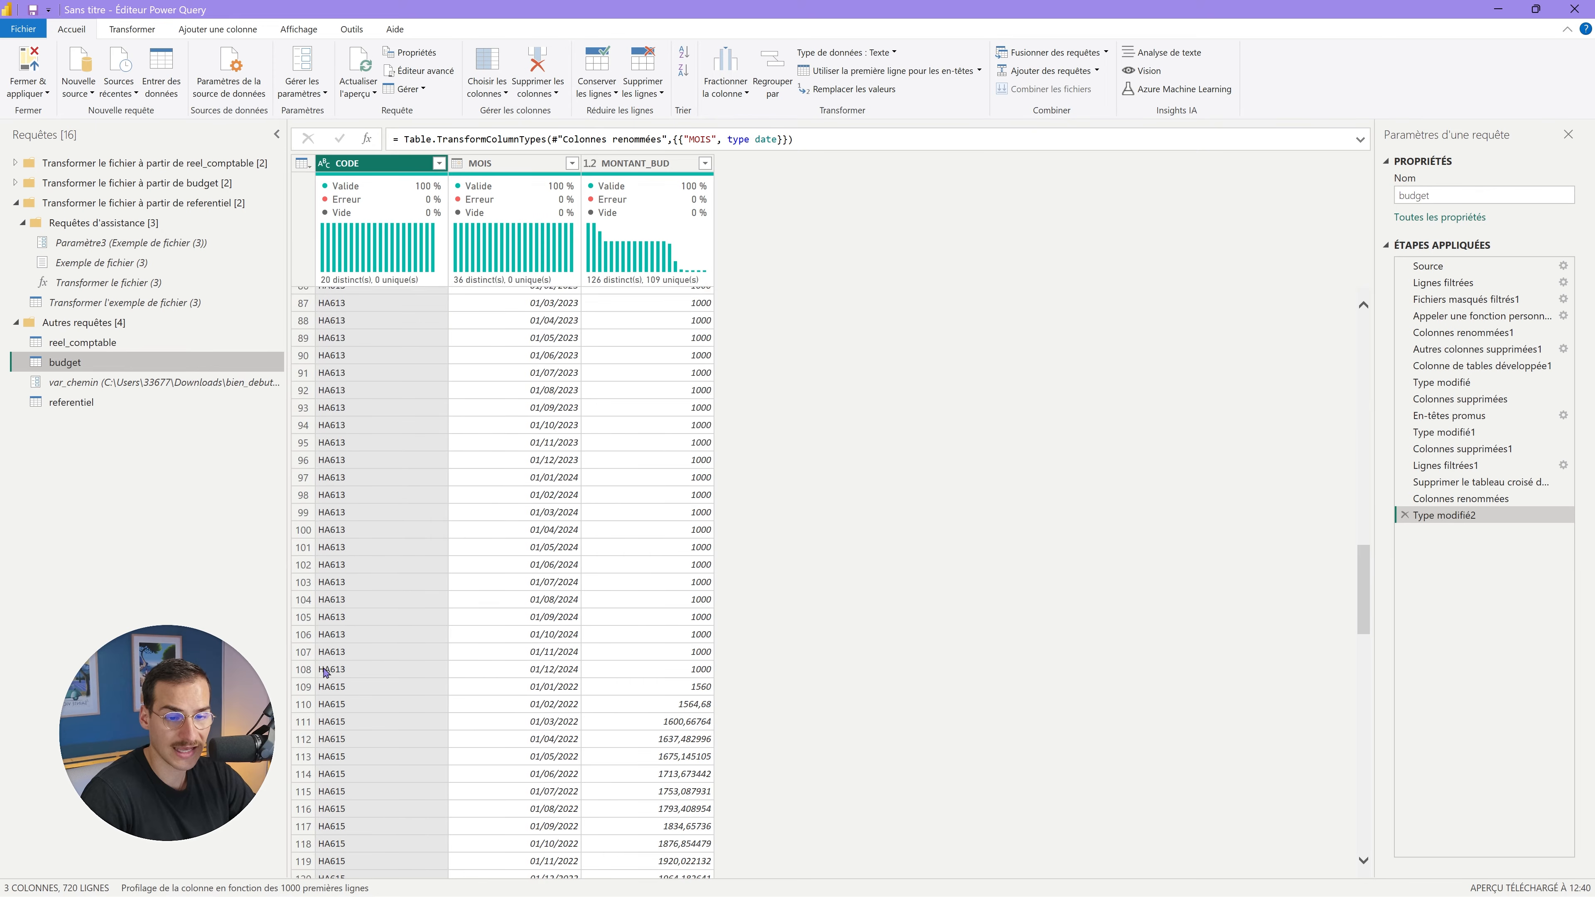
{"action": "left_click", "coordinate": [72, 401]}
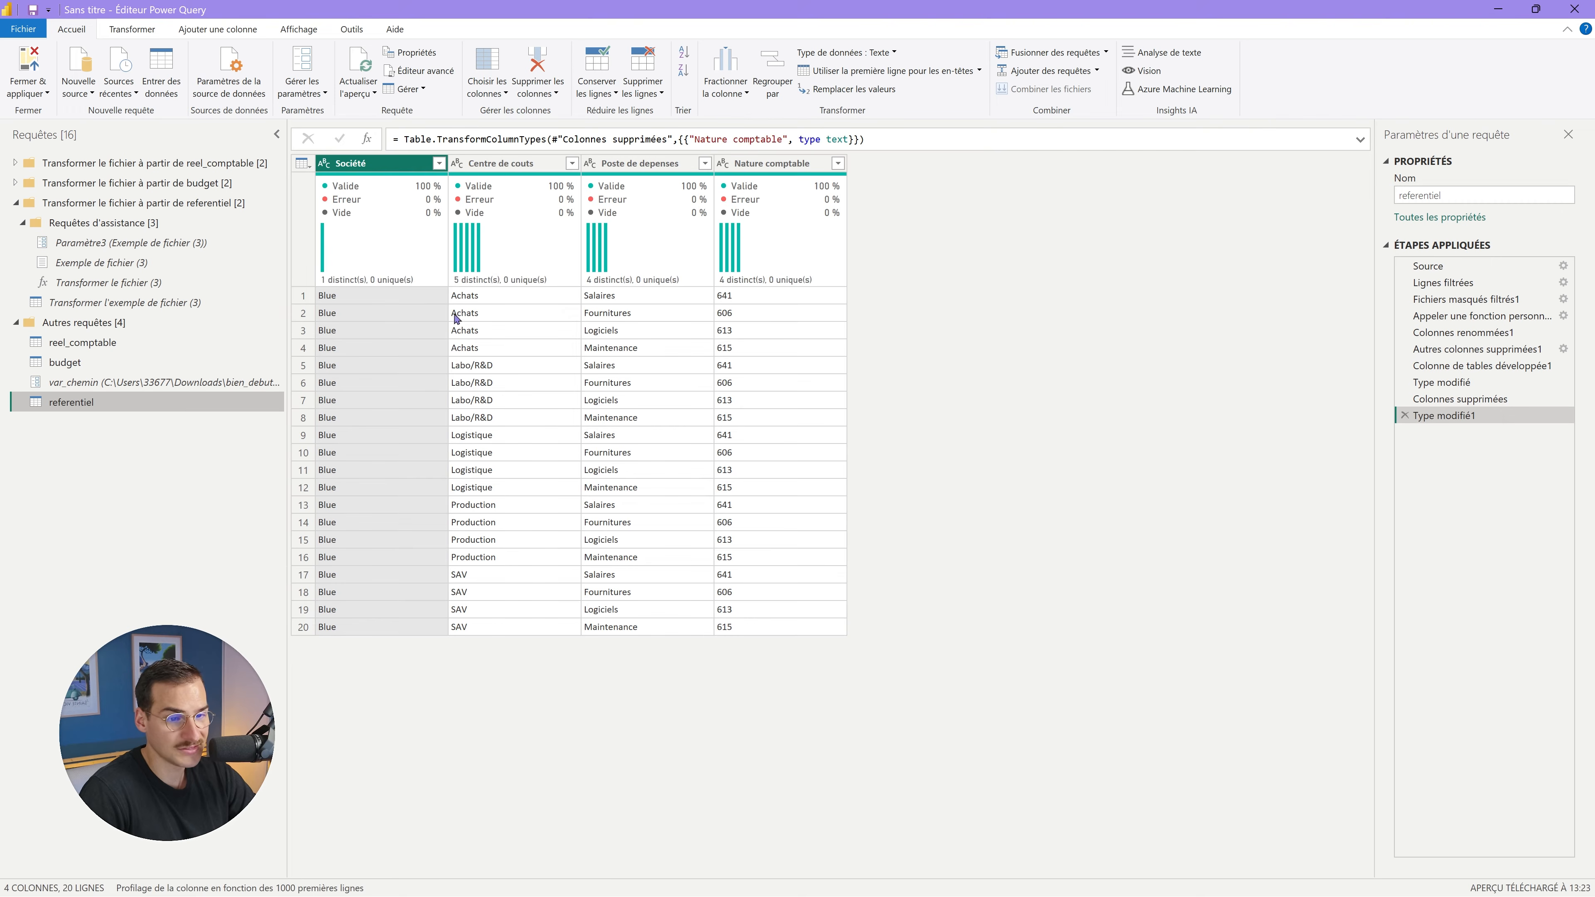
Start a conditional column CODE_CC with rule Centre de couts equals Achats → HA.
{"action": "left_click", "coordinate": [201, 32]}
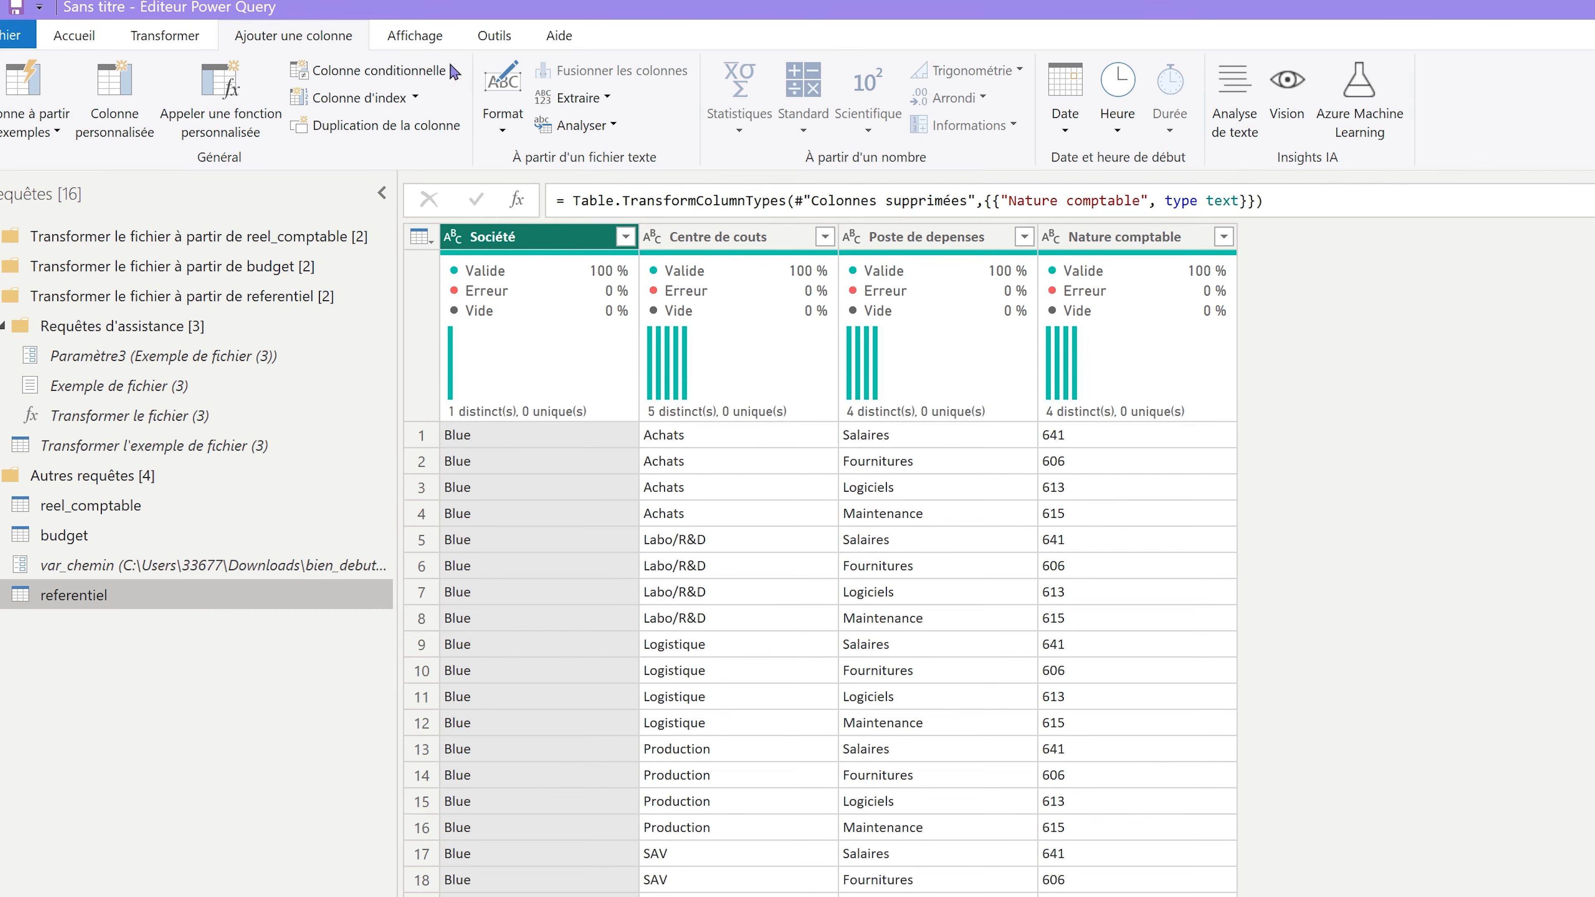
{"action": "left_click", "coordinate": [339, 73]}
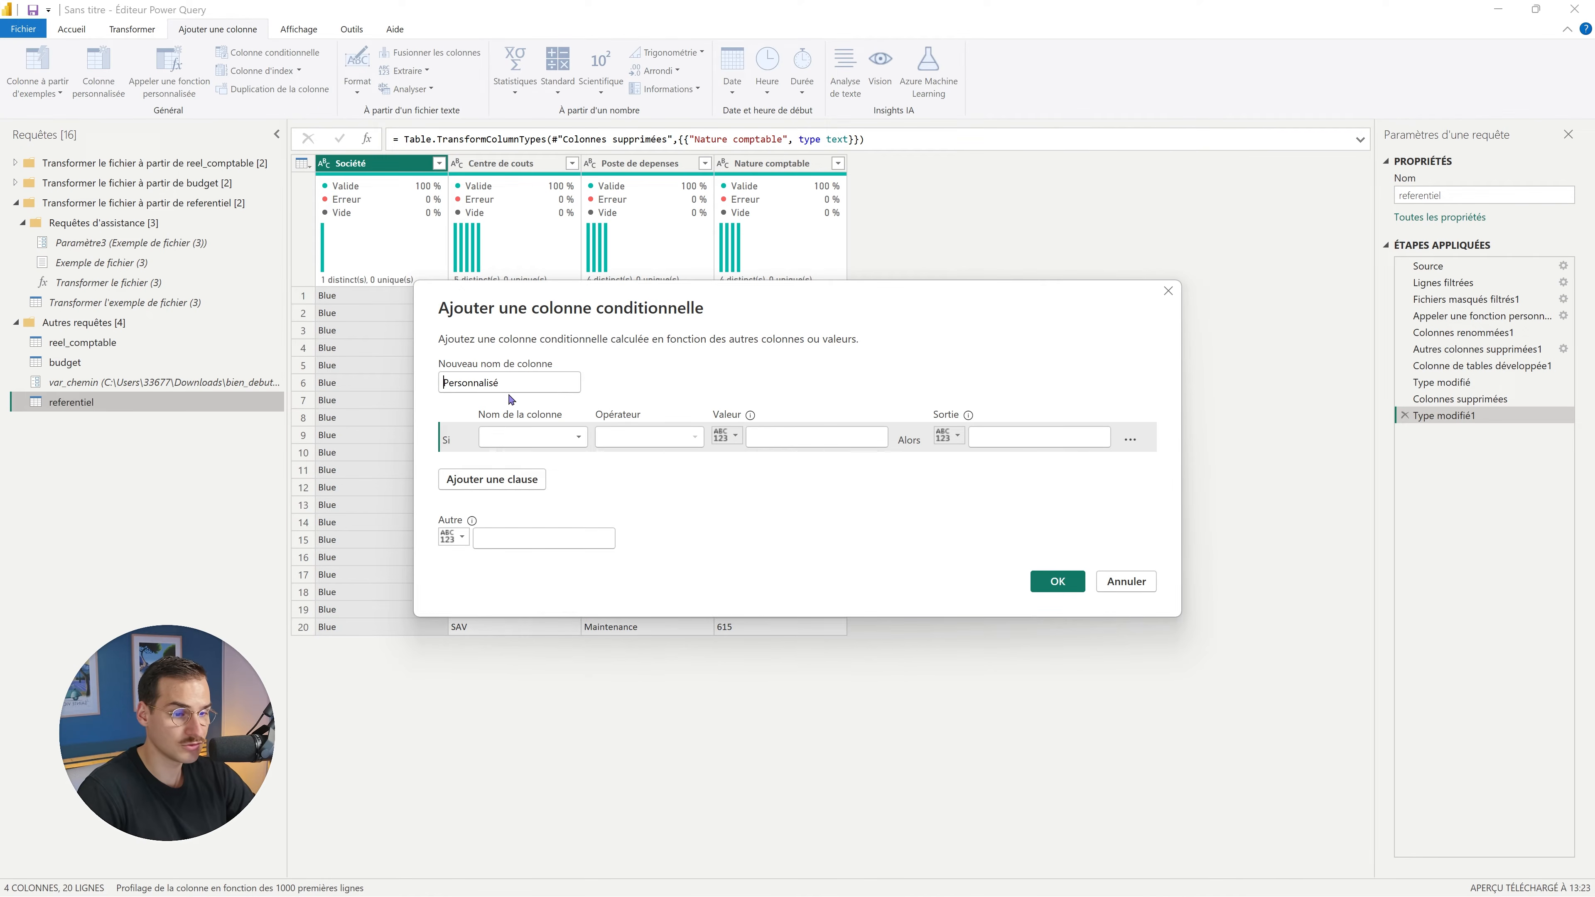
{"action": "double_click", "coordinate": [523, 390]}
{"action": "type", "text": "CODE_CC"}
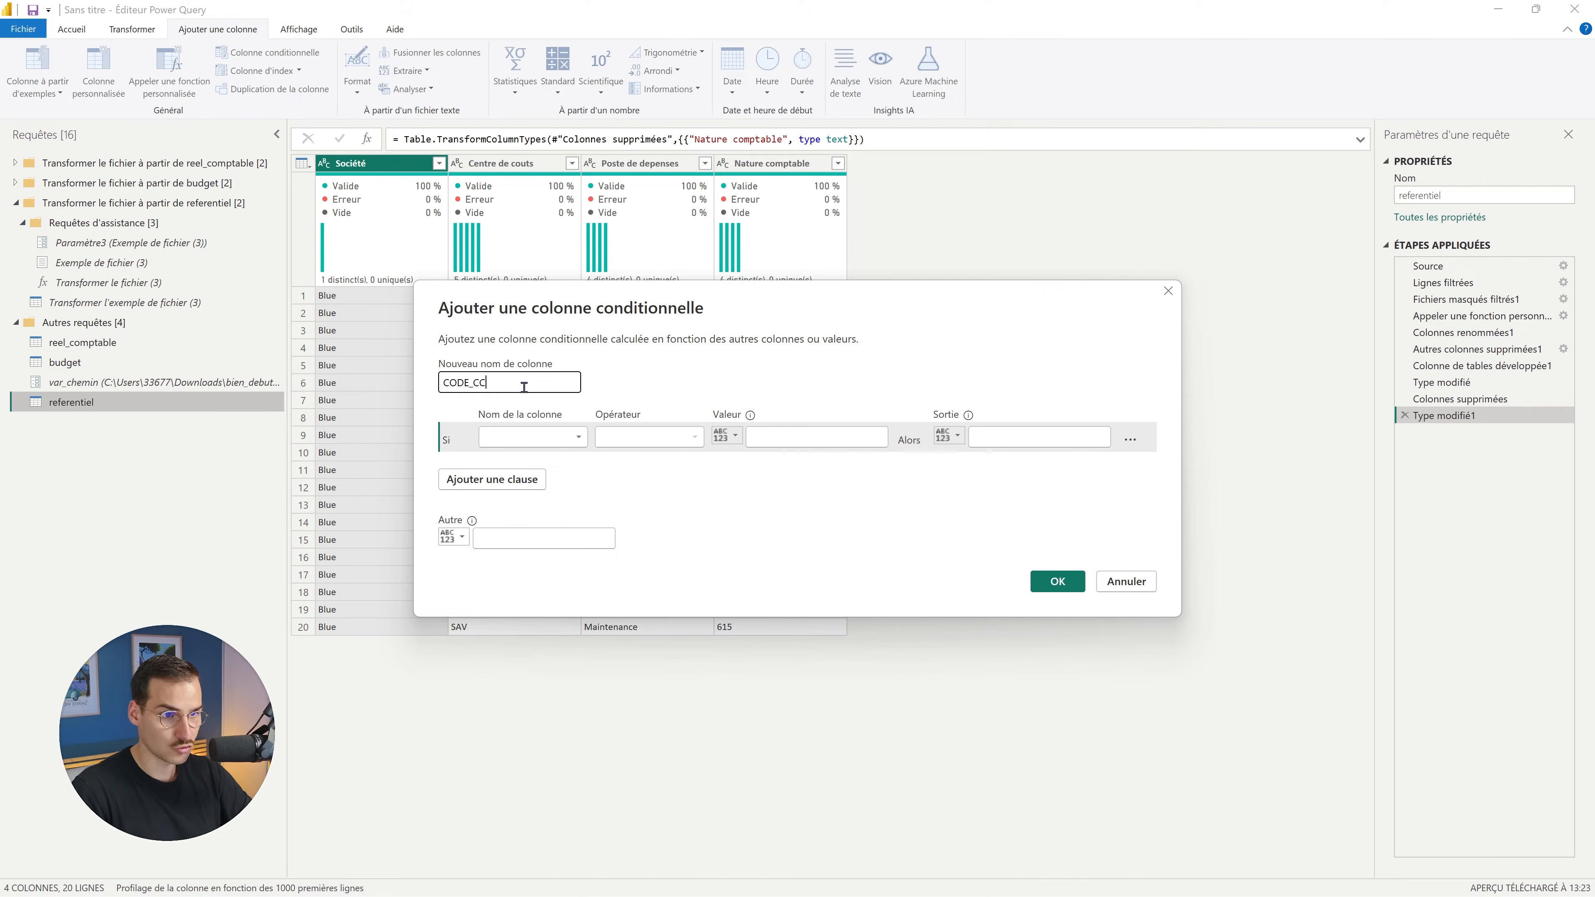
{"action": "left_click", "coordinate": [545, 436]}
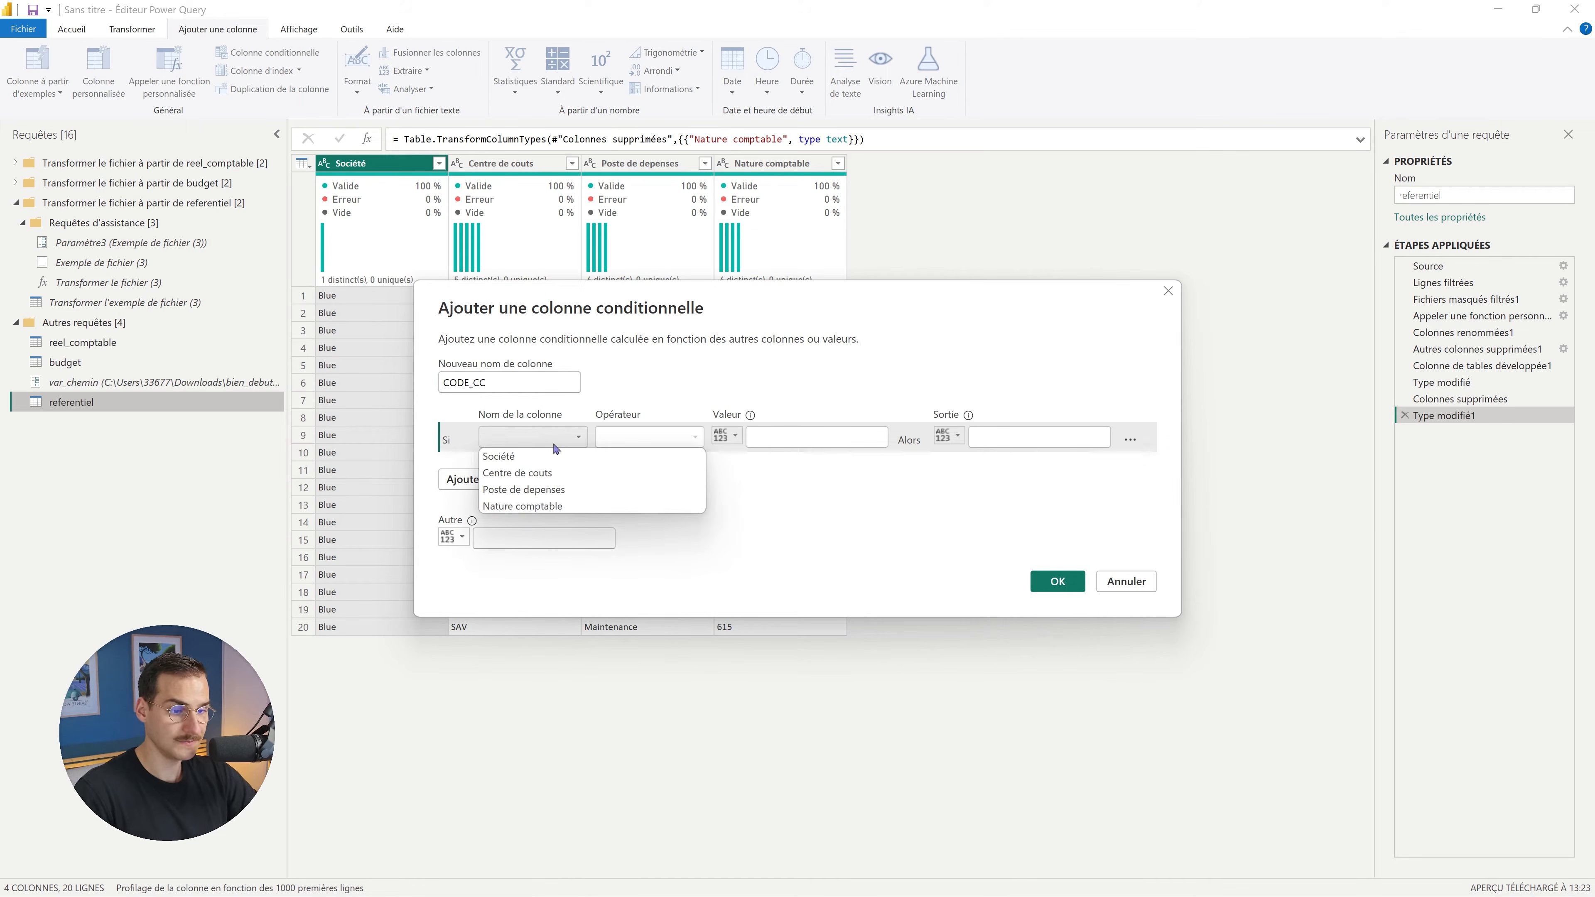
{"action": "left_click", "coordinate": [578, 474]}
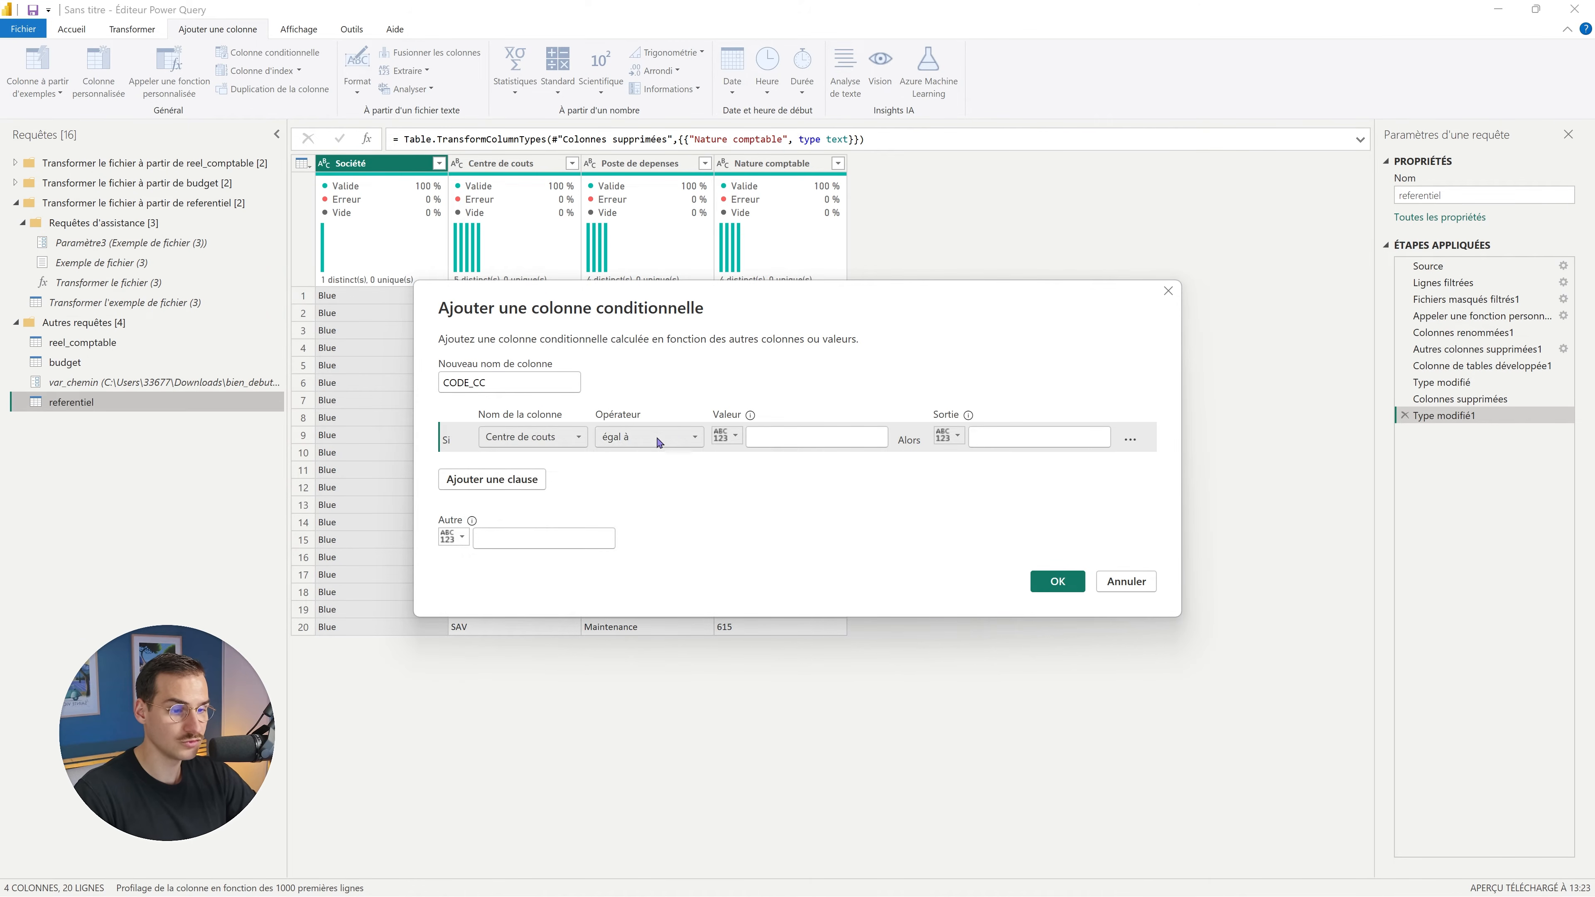
{"action": "left_click_drag", "start_coordinate": [793, 306], "coordinate": [928, 310]}
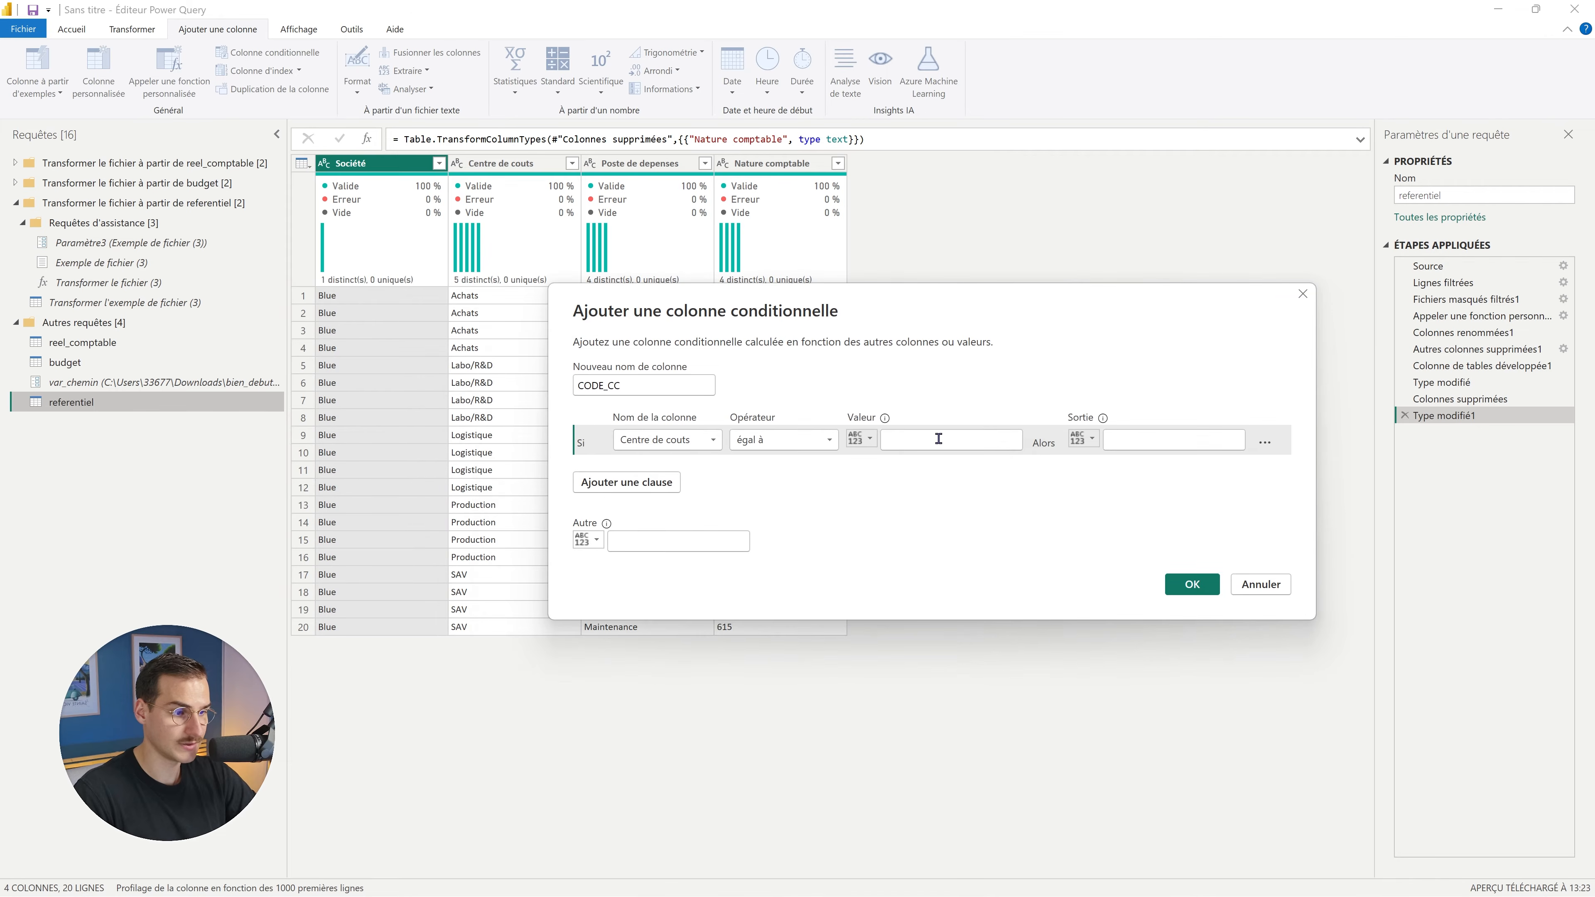
{"action": "type", "text": "Q"}
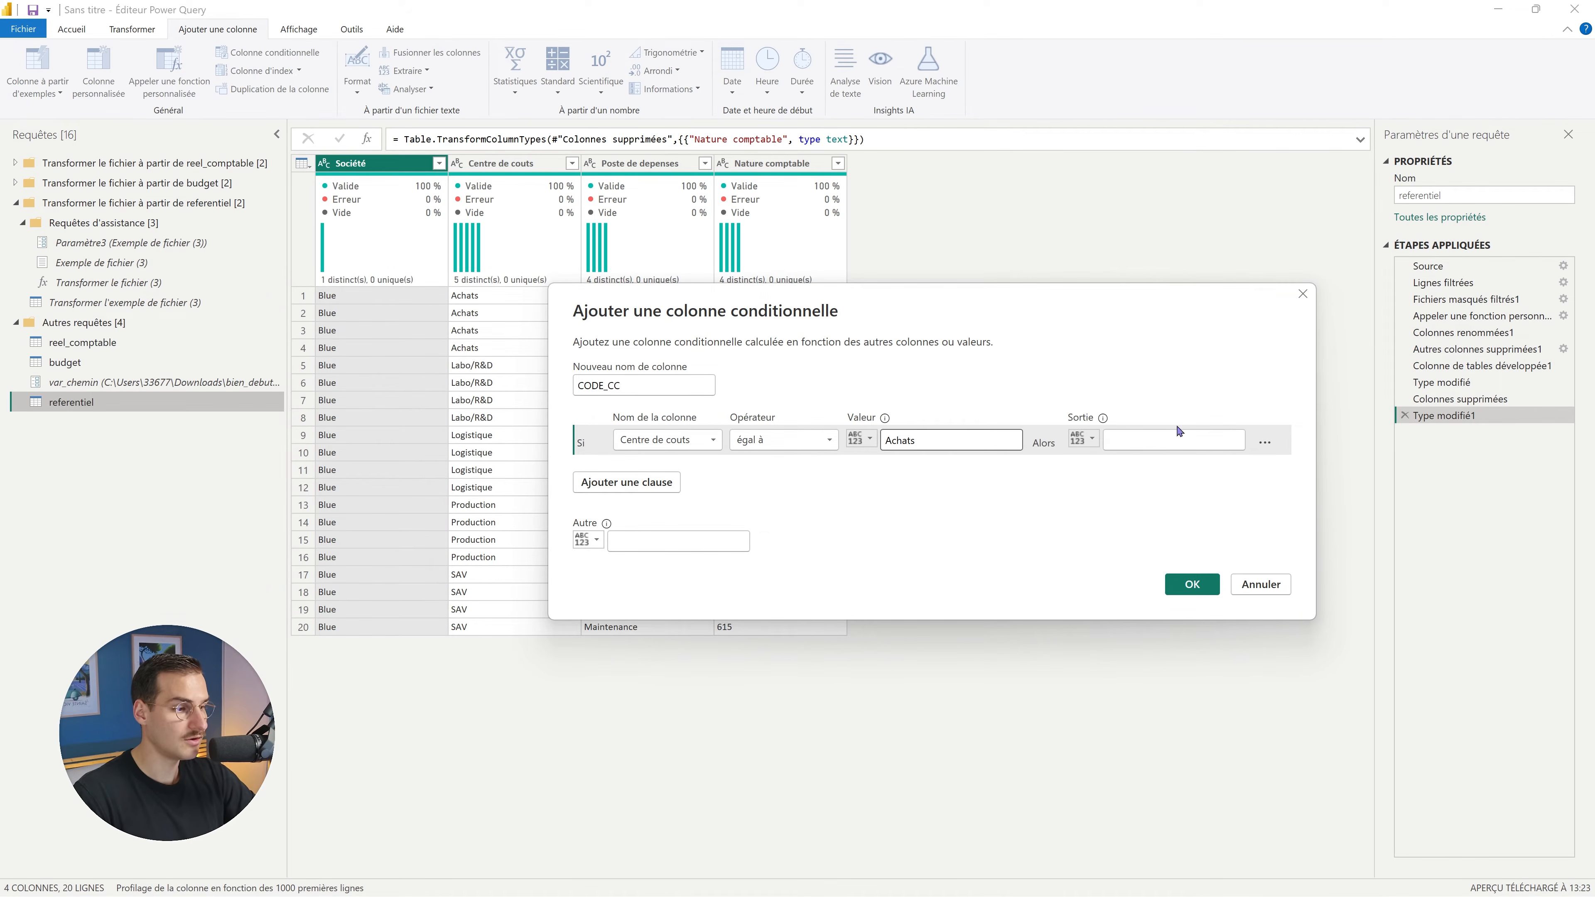
{"action": "left_click", "coordinate": [1166, 441]}
{"action": "type", "text": "HA"}
Add CODE_CC rules mapping Labo/R&D → RD and Logistique → LG.
{"action": "left_click", "coordinate": [653, 485]}
{"action": "left_click", "coordinate": [651, 481]}
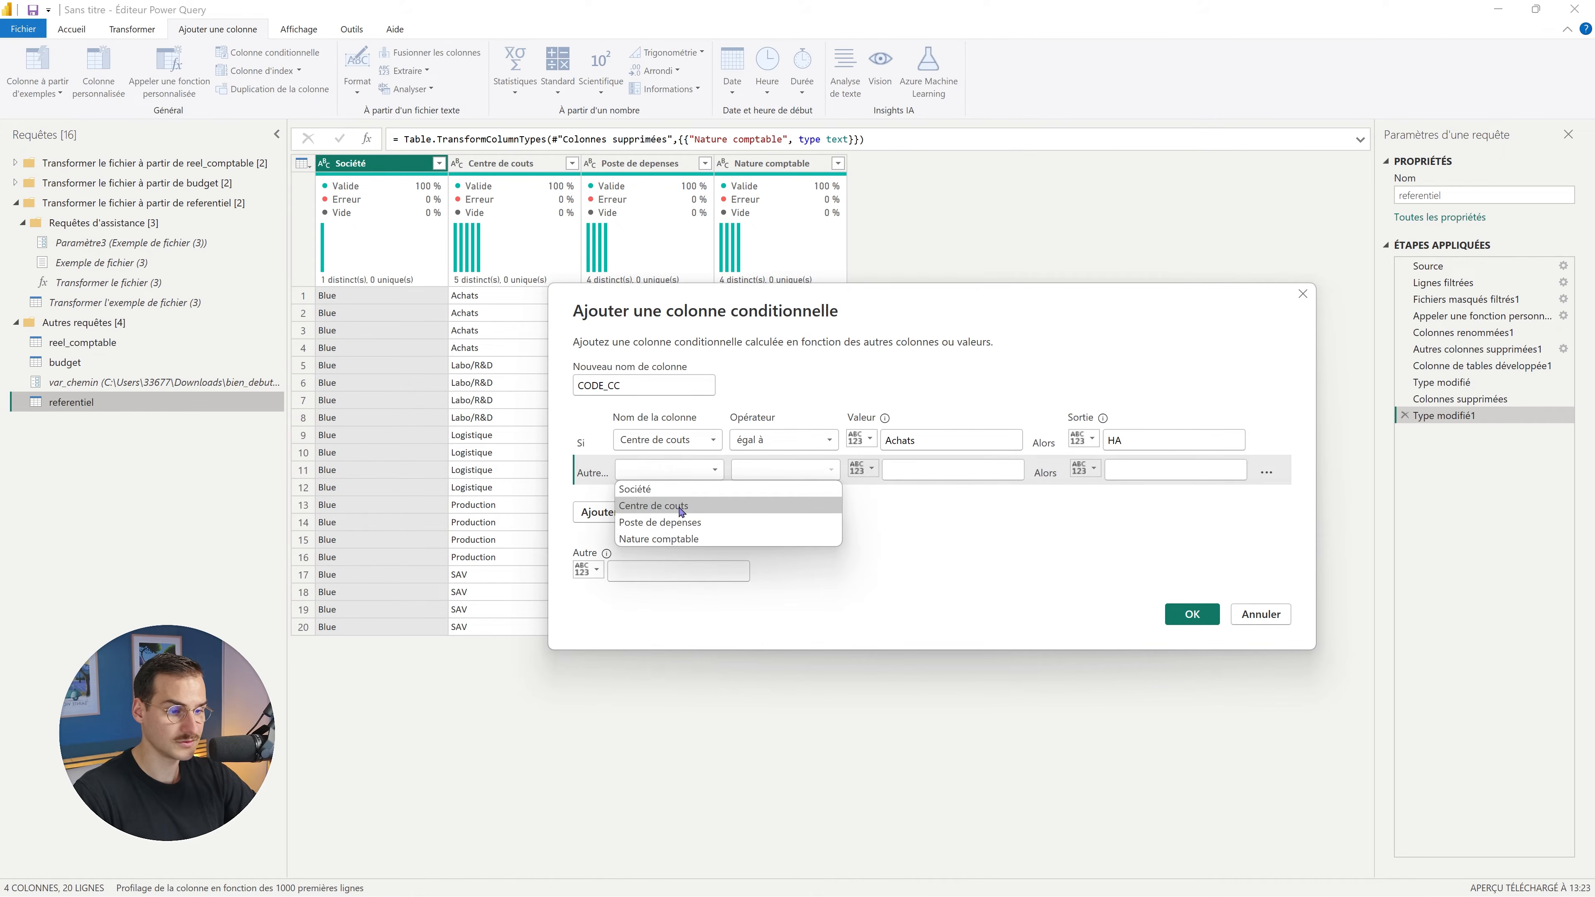
{"action": "left_click", "coordinate": [646, 508]}
{"action": "left_click", "coordinate": [920, 474]}
{"action": "type", "text": "Labo/R&D"}
{"action": "left_click", "coordinate": [1124, 469]}
{"action": "type", "text": "RD"}
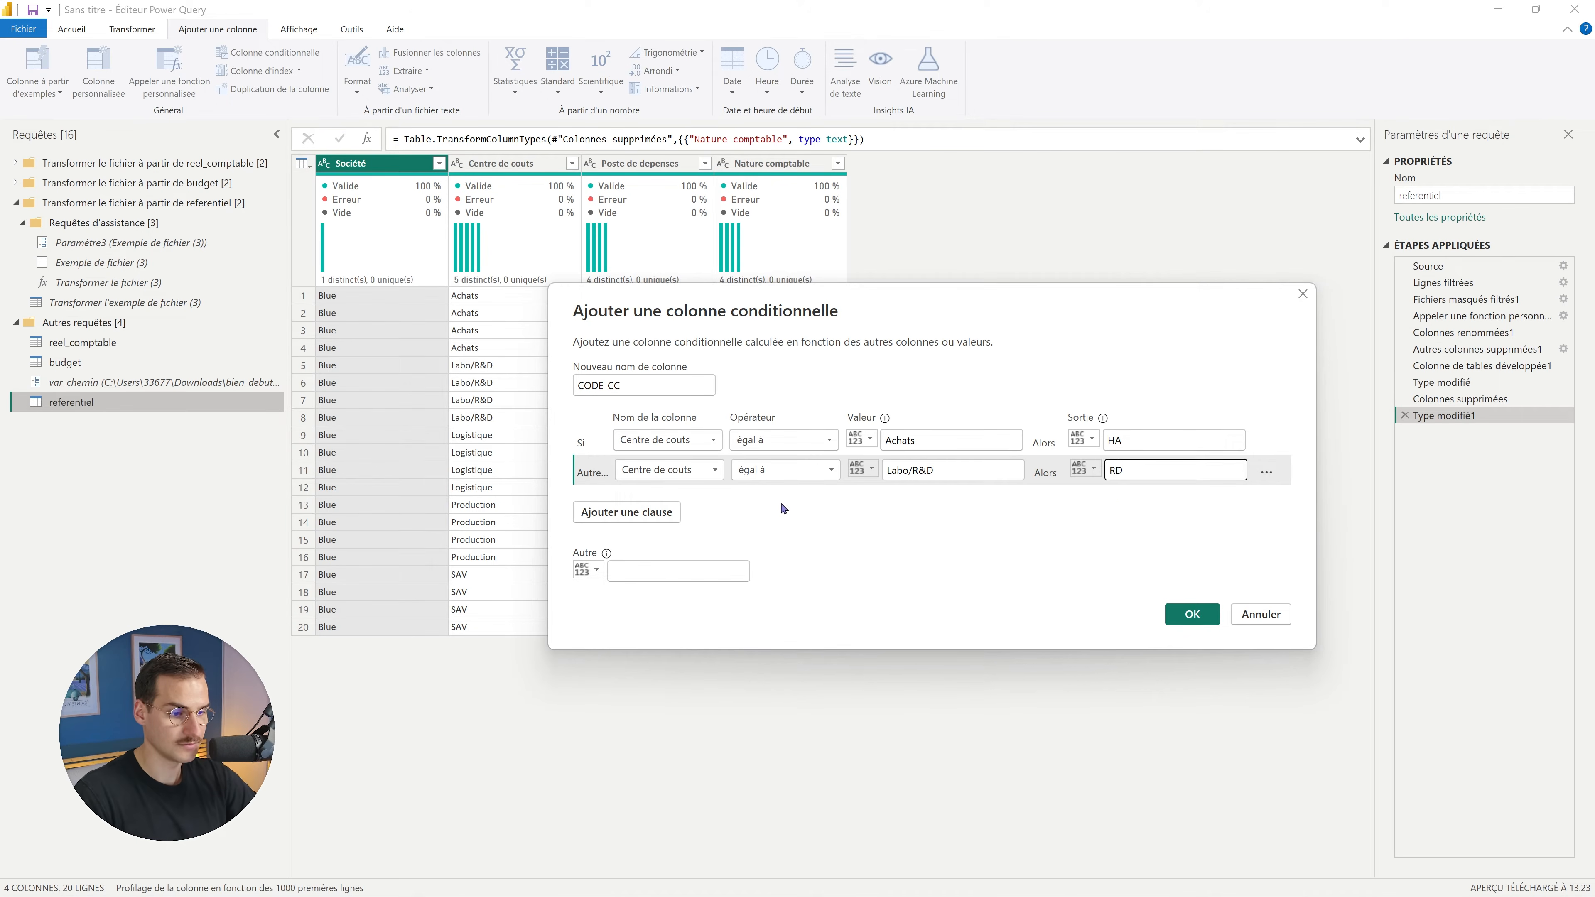
{"action": "left_click", "coordinate": [626, 511]}
{"action": "left_click", "coordinate": [669, 499]}
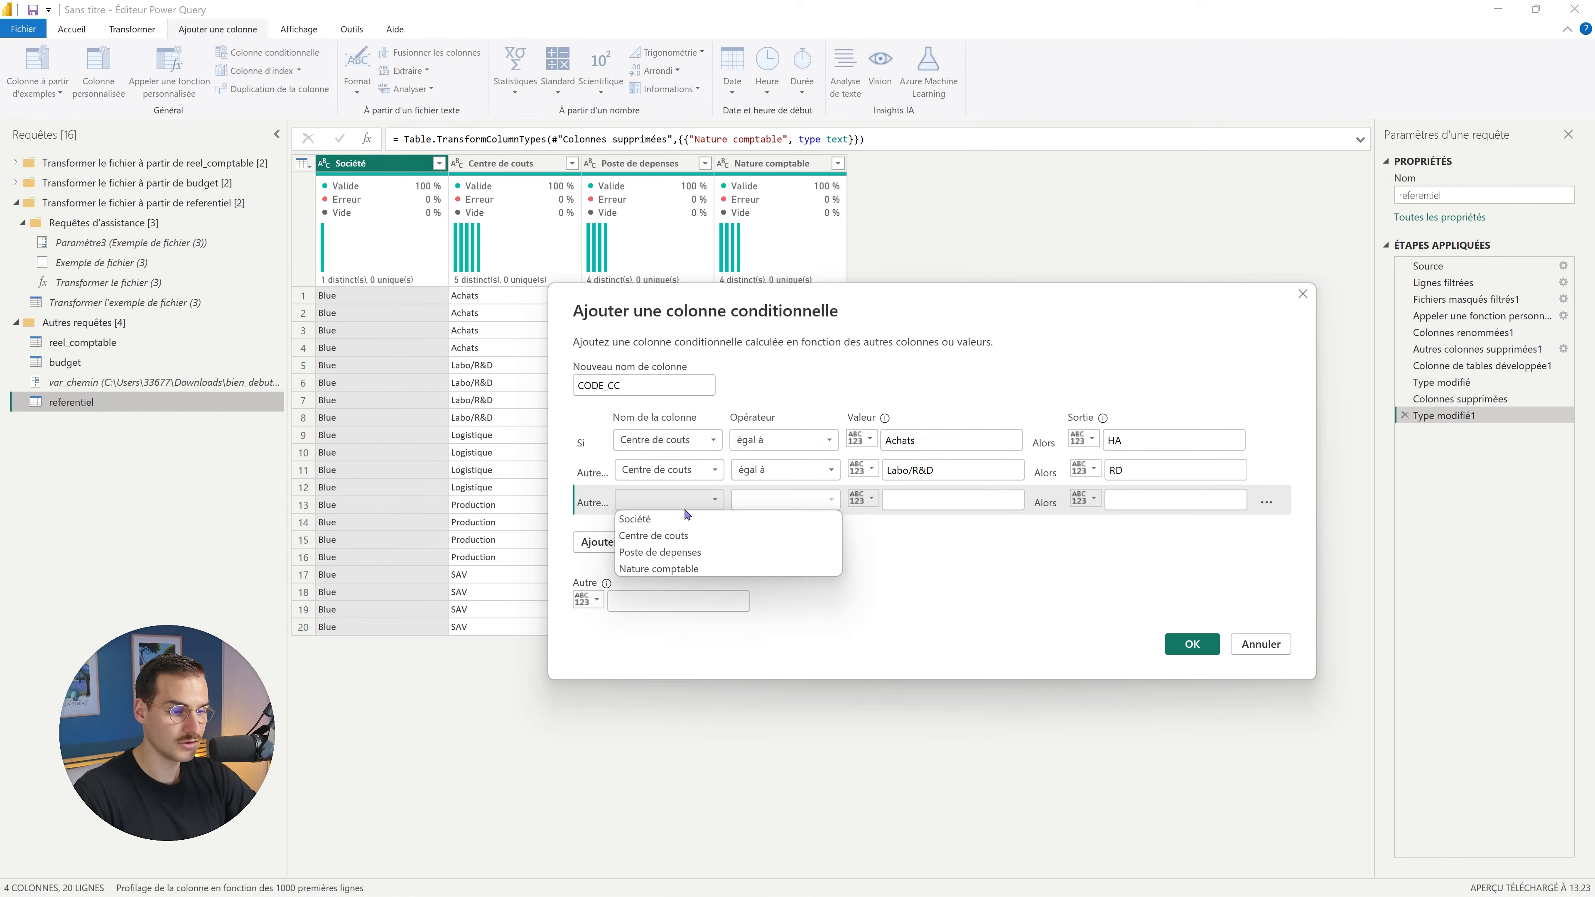
{"action": "left_click", "coordinate": [659, 535]}
{"action": "left_click", "coordinate": [925, 500]}
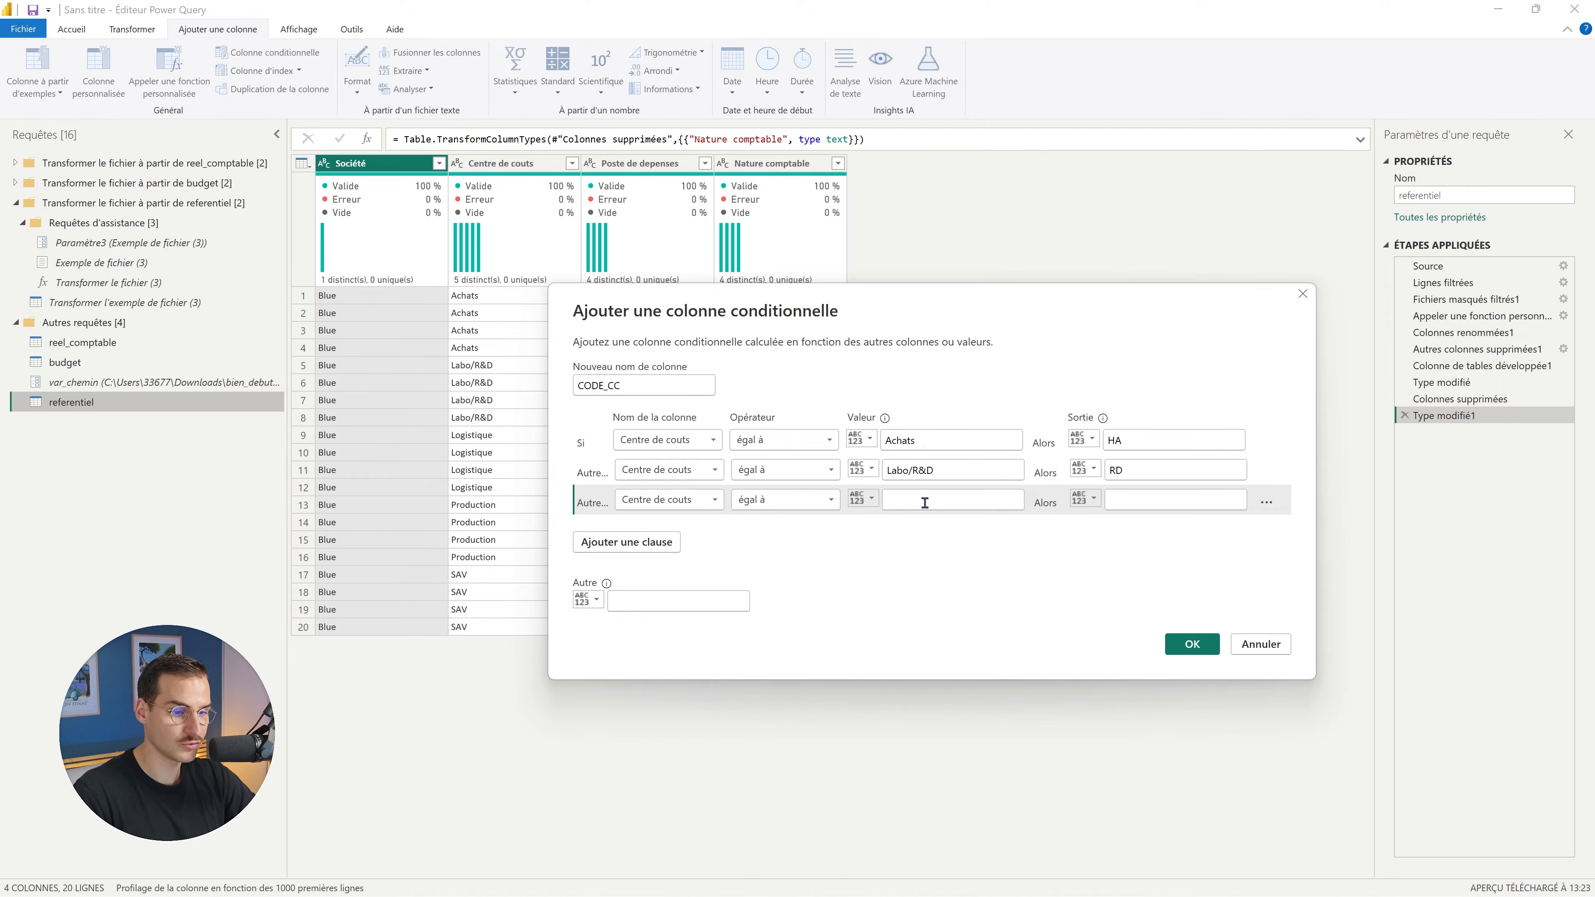
{"action": "type", "text": "Logistique"}
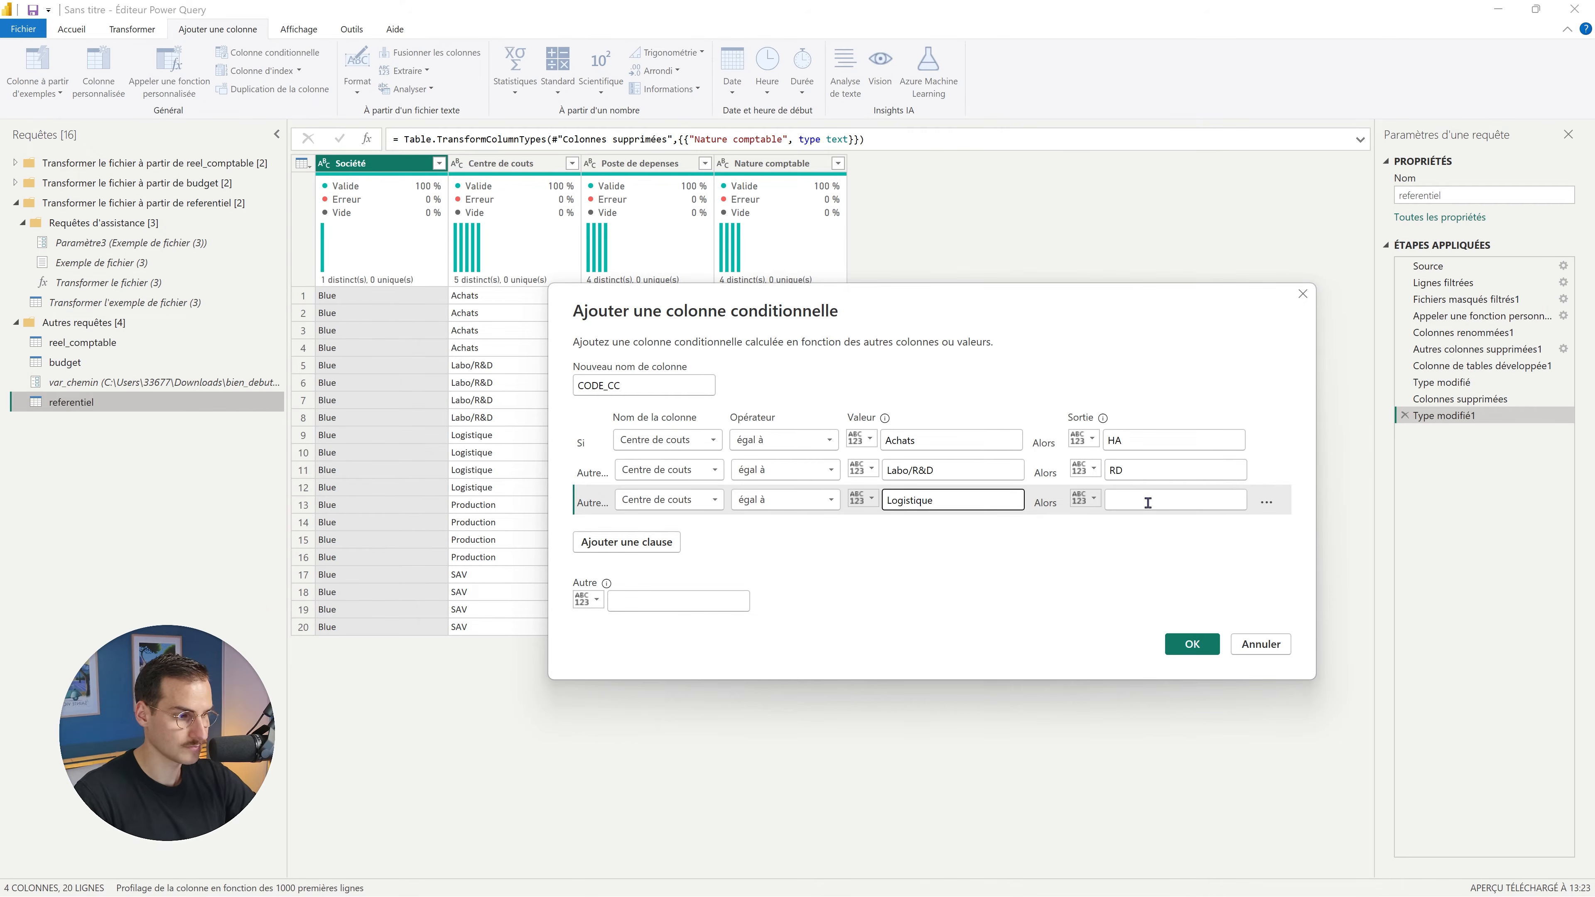
{"action": "left_click", "coordinate": [1148, 501]}
{"action": "type", "text": "LG"}
Add CODE_CC rules mapping Production → PR and SAV → SV.
{"action": "left_click", "coordinate": [672, 567]}
{"action": "left_click", "coordinate": [933, 529]}
{"action": "type", "text": "Production"}
{"action": "left_click", "coordinate": [1150, 530]}
{"action": "type", "text": "PR"}
{"action": "left_click", "coordinate": [626, 571]}
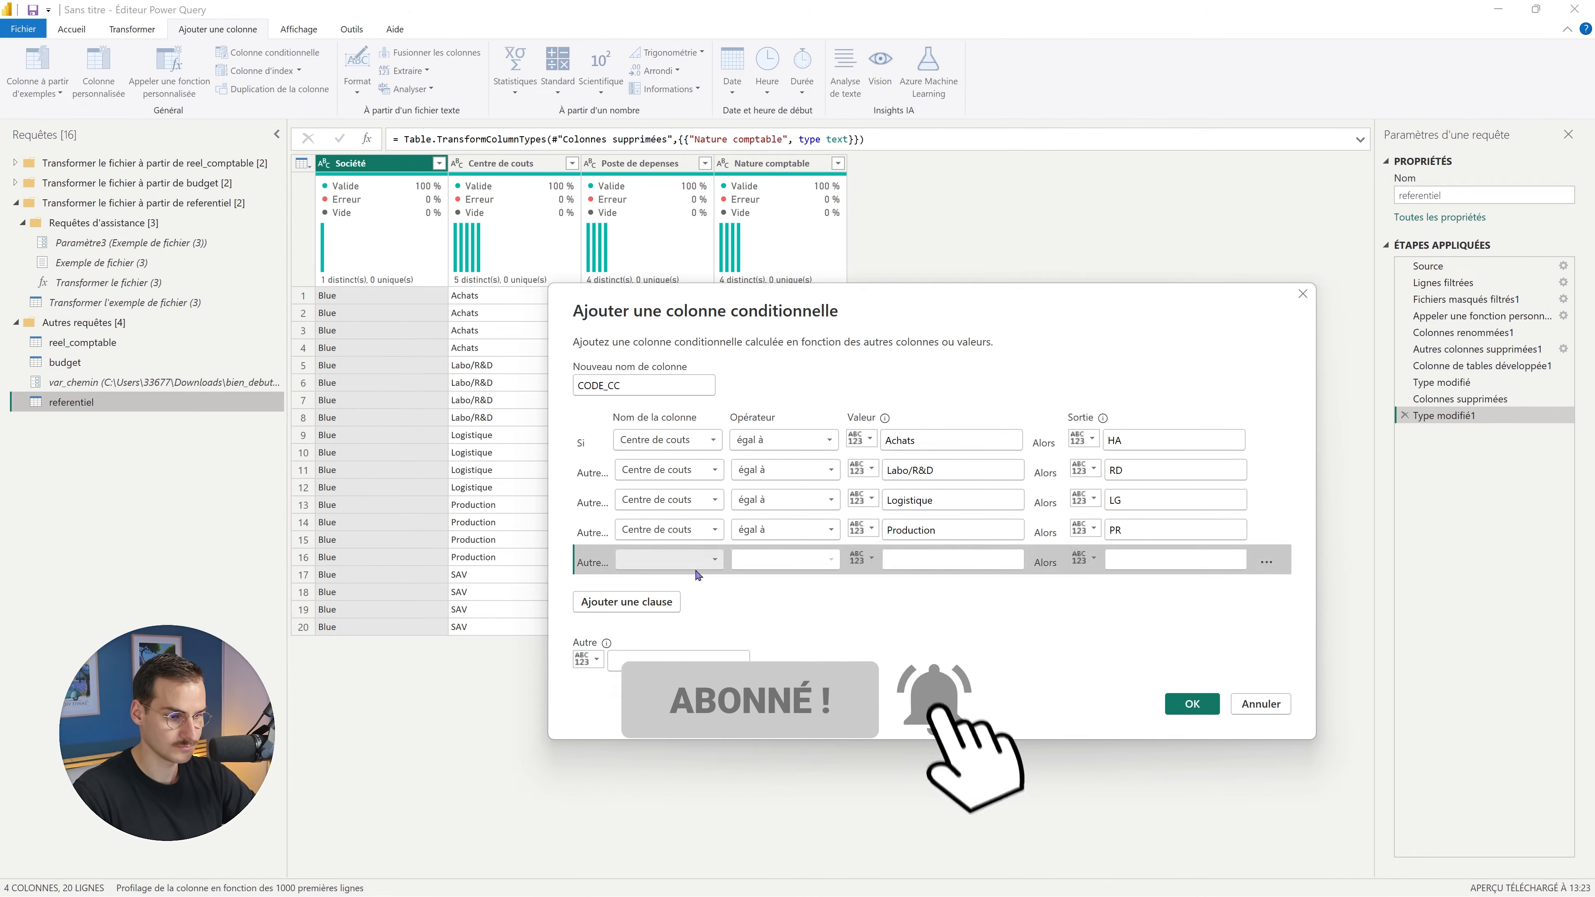
{"action": "left_click", "coordinate": [668, 560]}
{"action": "left_click", "coordinate": [666, 596]}
{"action": "left_click", "coordinate": [919, 559]}
{"action": "type", "text": "SAV"}
{"action": "left_click", "coordinate": [1142, 559]}
{"action": "type", "text": "SV"}
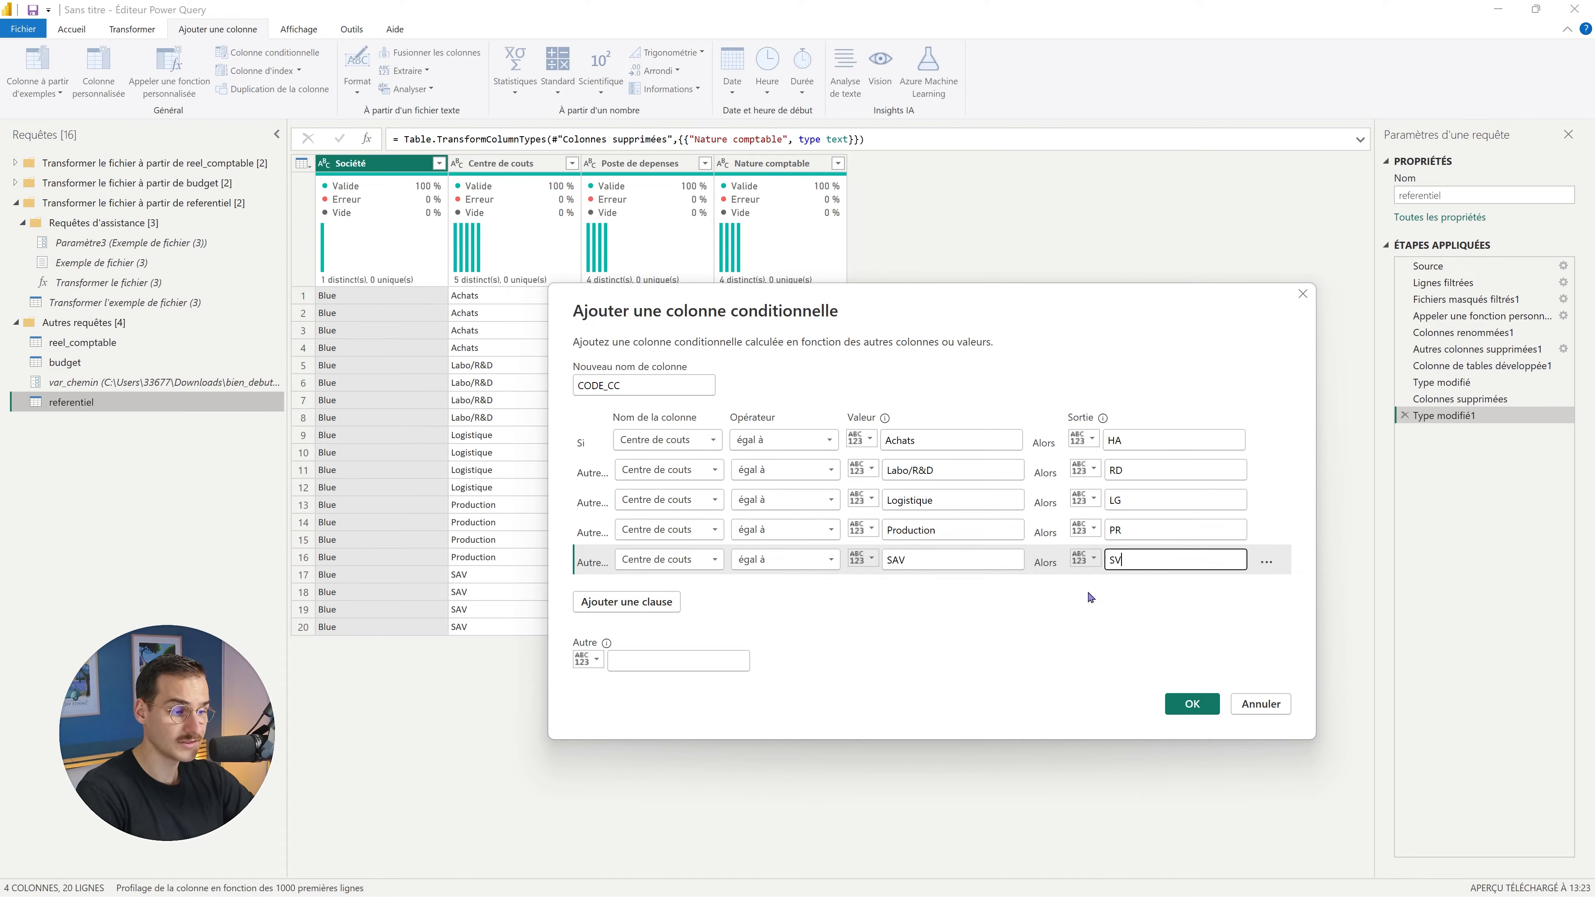
Check the output codes, set the Else value to NA, and create CODE_CC.
{"action": "left_click", "coordinate": [1124, 441]}
{"action": "left_click", "coordinate": [1132, 470]}
{"action": "left_click", "coordinate": [1147, 501]}
{"action": "left_click", "coordinate": [1148, 530]}
{"action": "left_click", "coordinate": [1139, 556]}
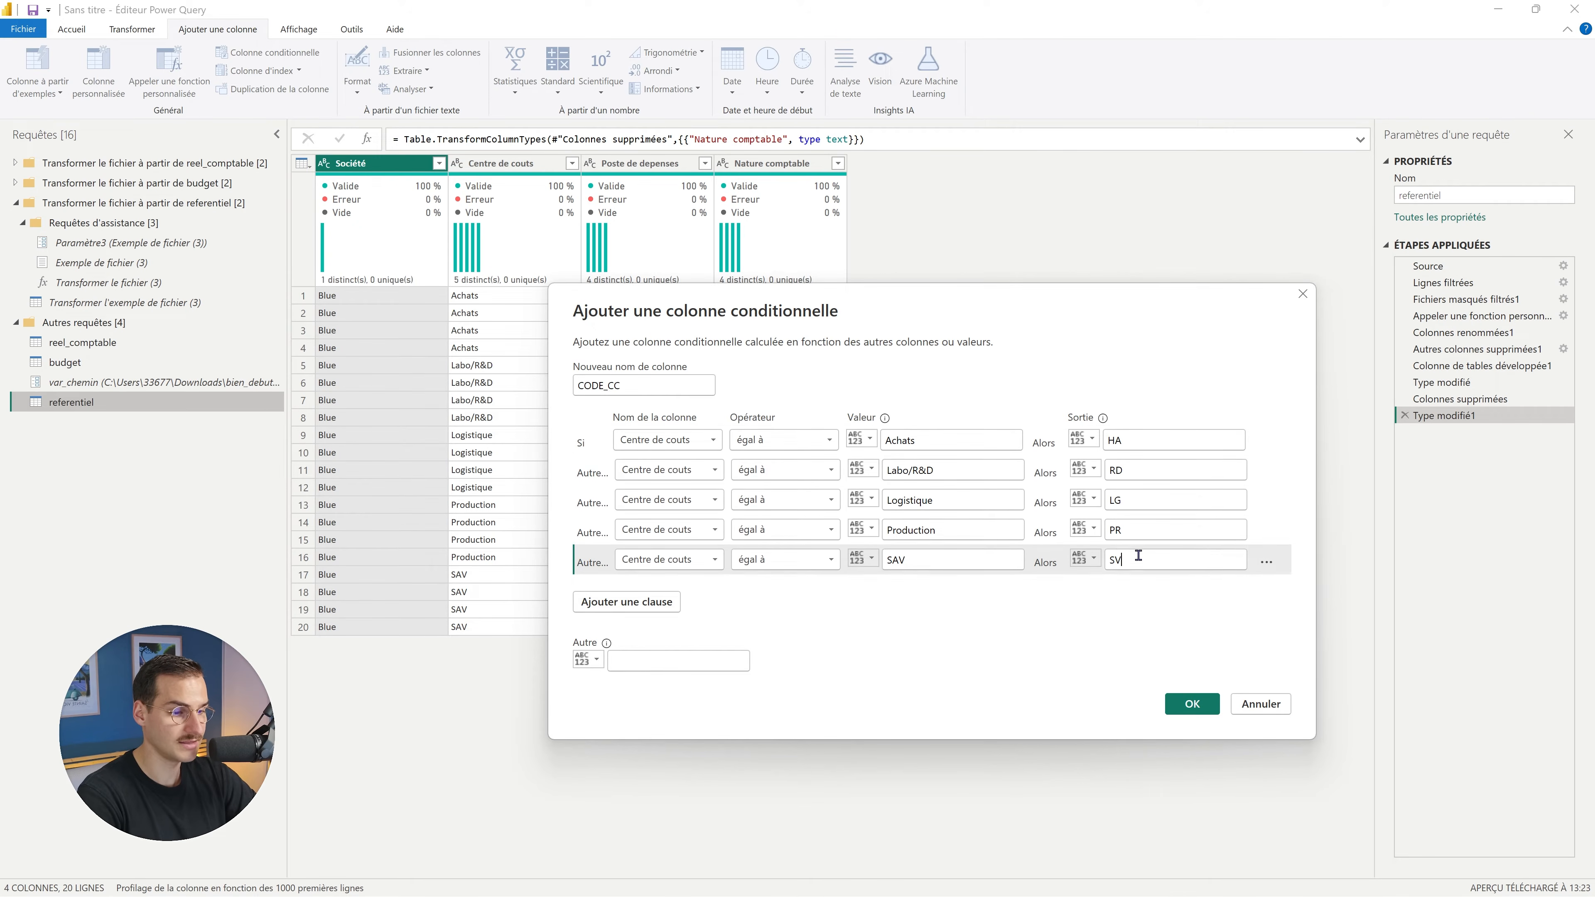
{"action": "left_click", "coordinate": [697, 660]}
{"action": "type", "text": "NA"}
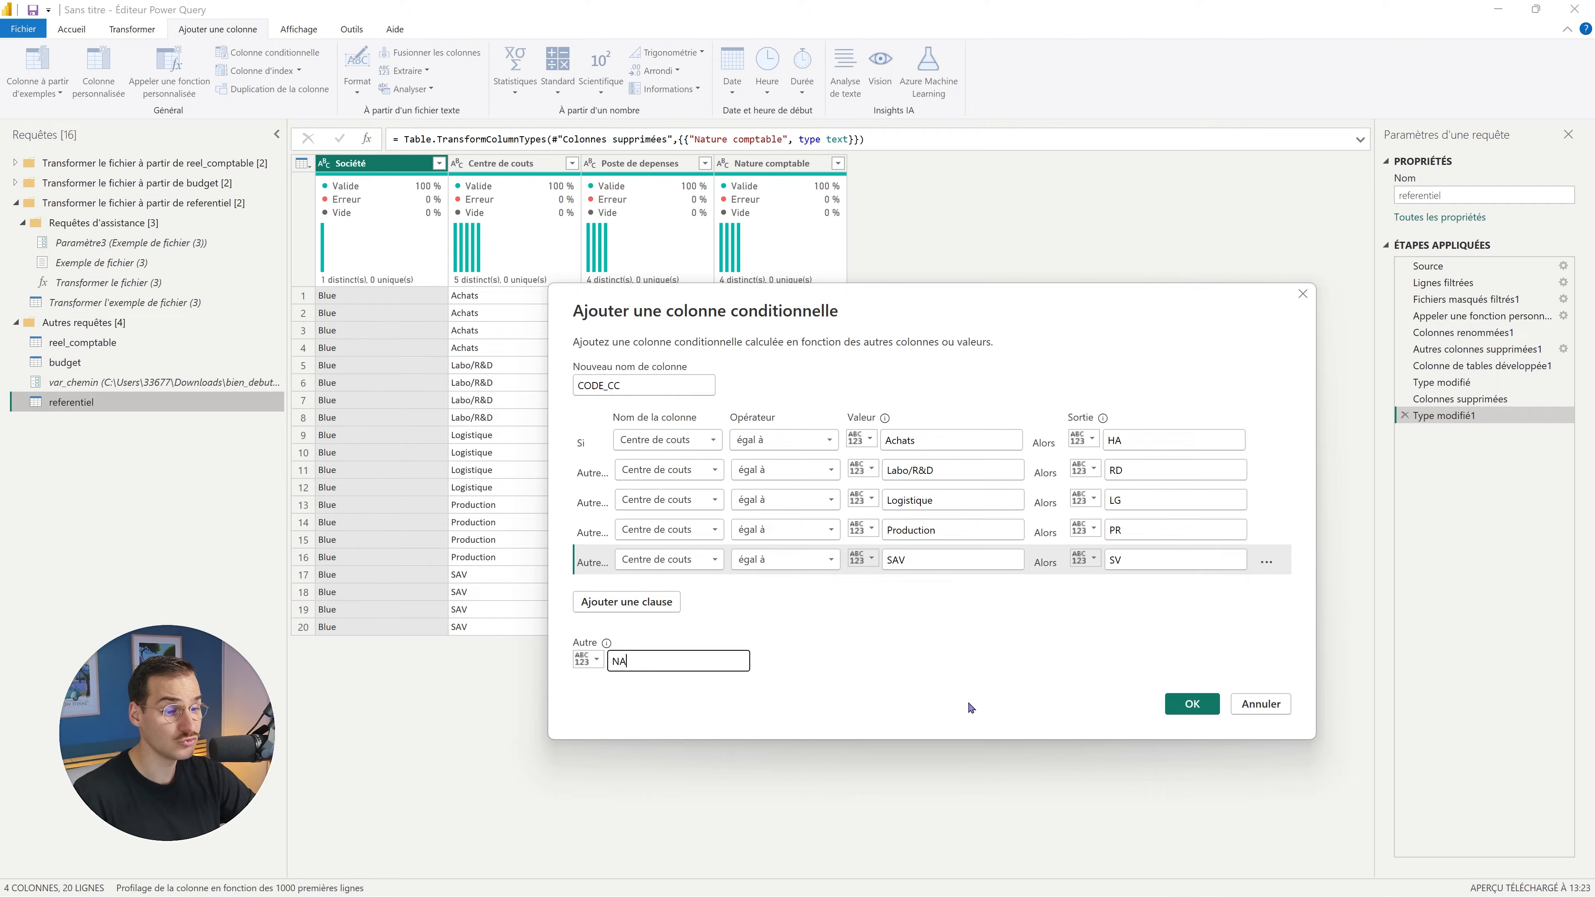
{"action": "left_click", "coordinate": [1186, 708]}
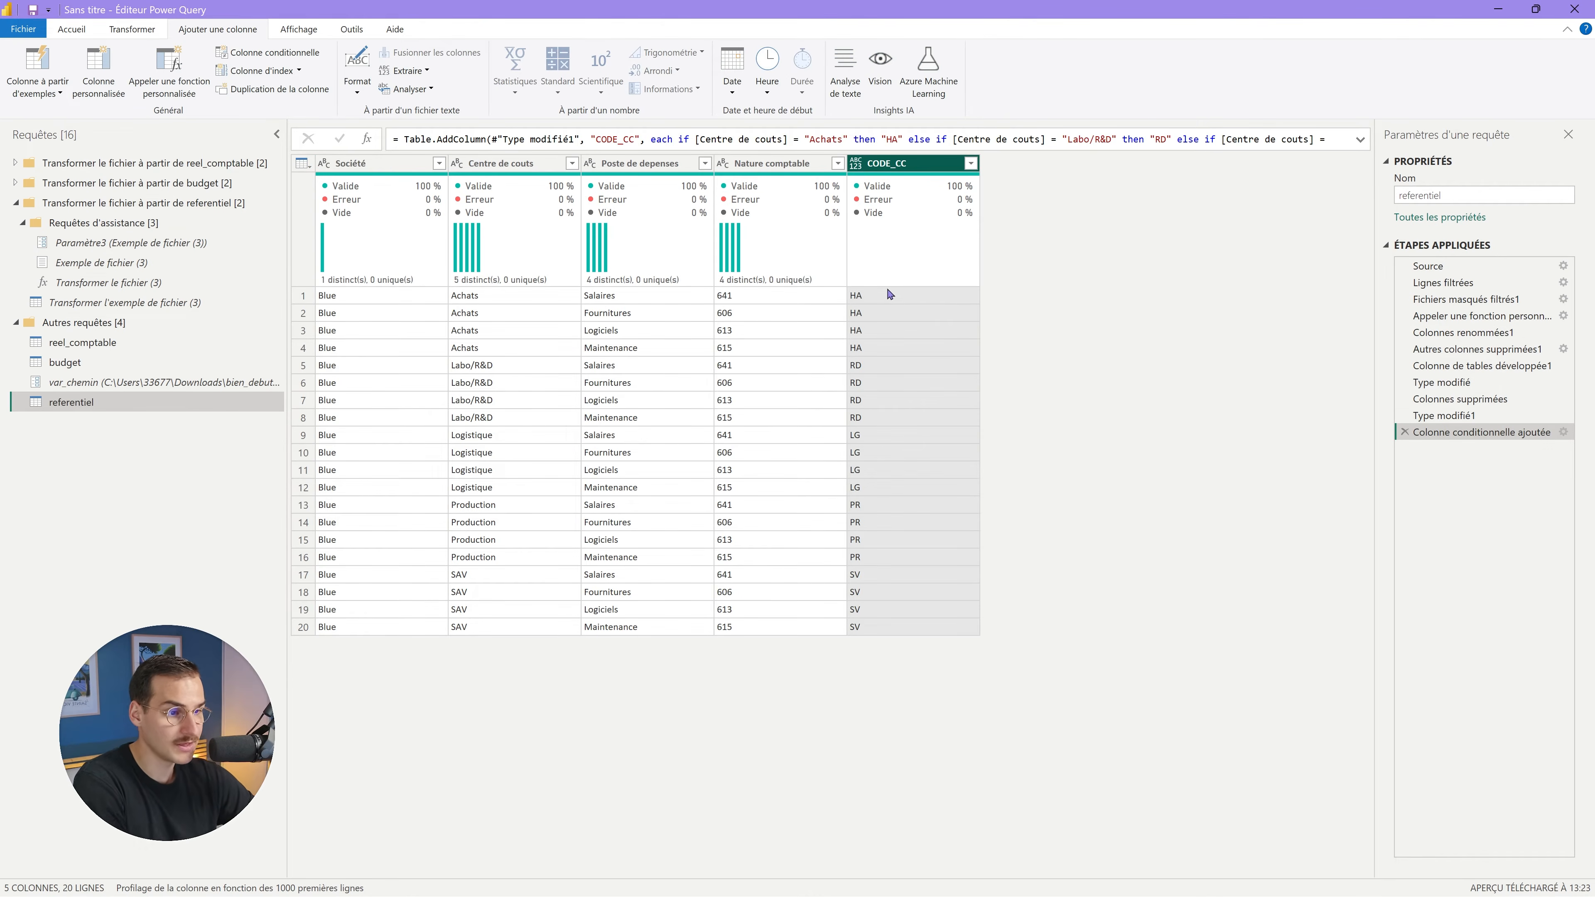
Make CODE_CC text and write the custom column formula [CODE_CC]&[Nature comptable].
{"action": "left_click", "coordinate": [860, 163]}
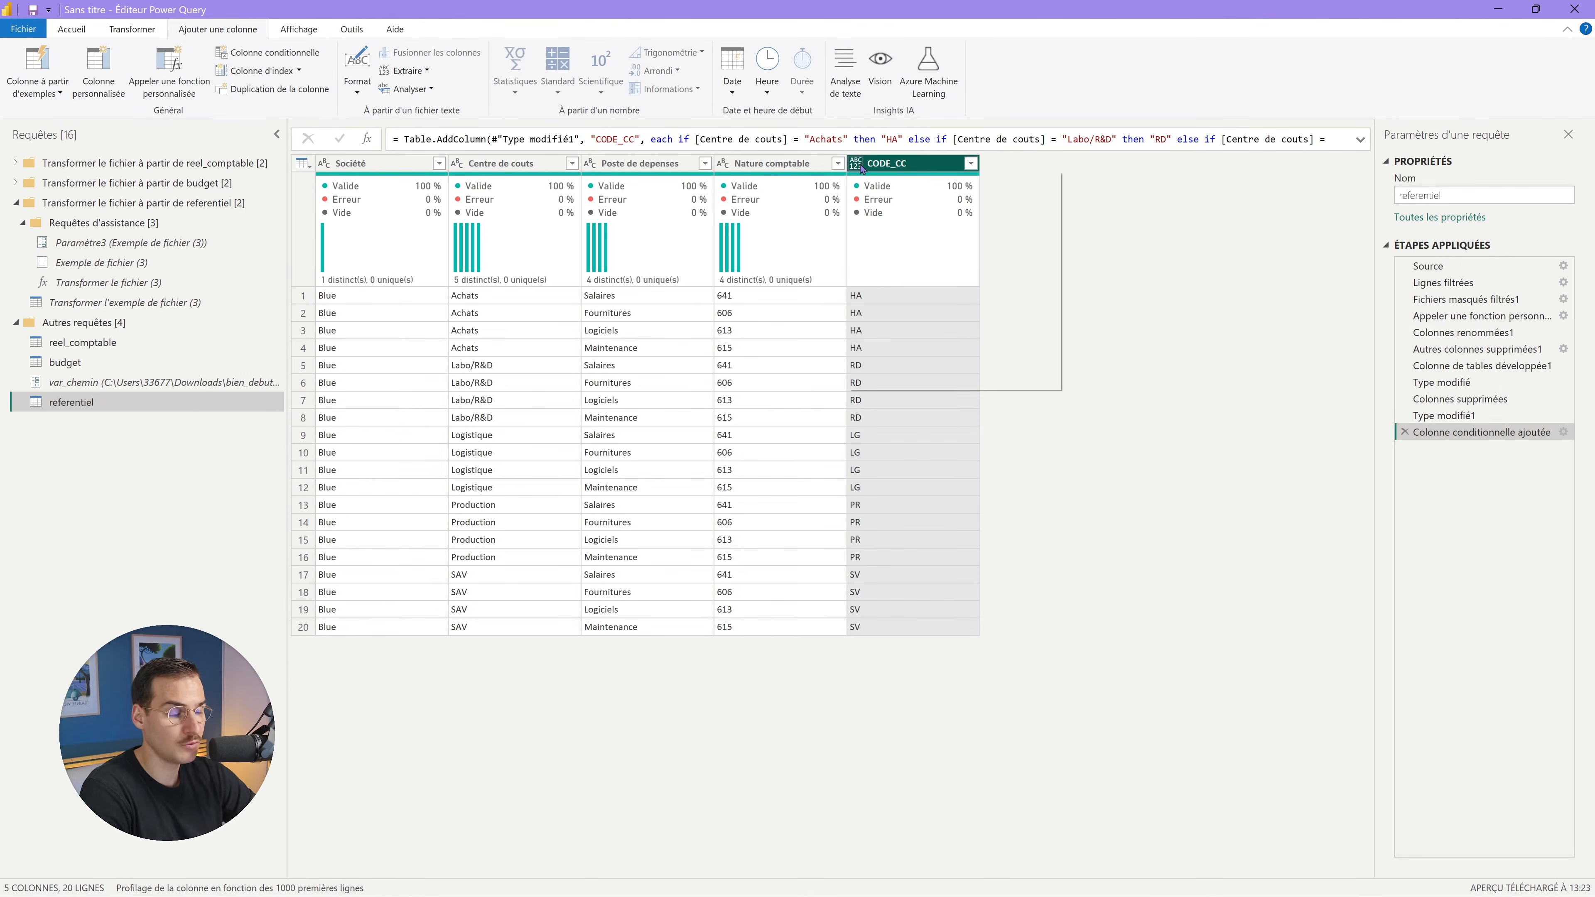
{"action": "left_click", "coordinate": [890, 331]}
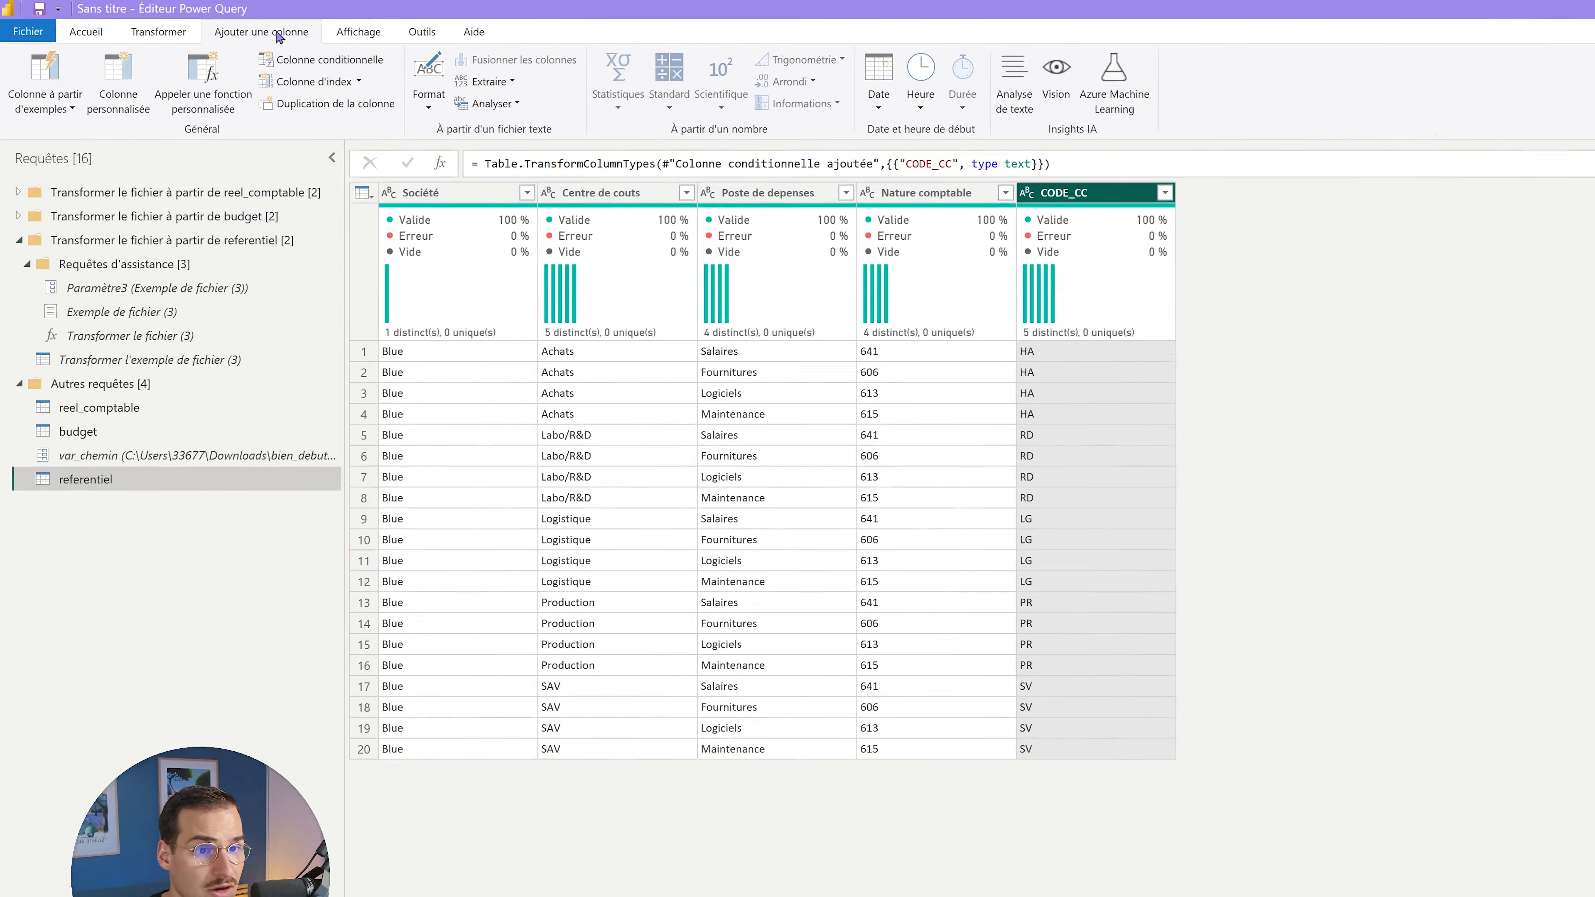
{"action": "left_click", "coordinate": [117, 99]}
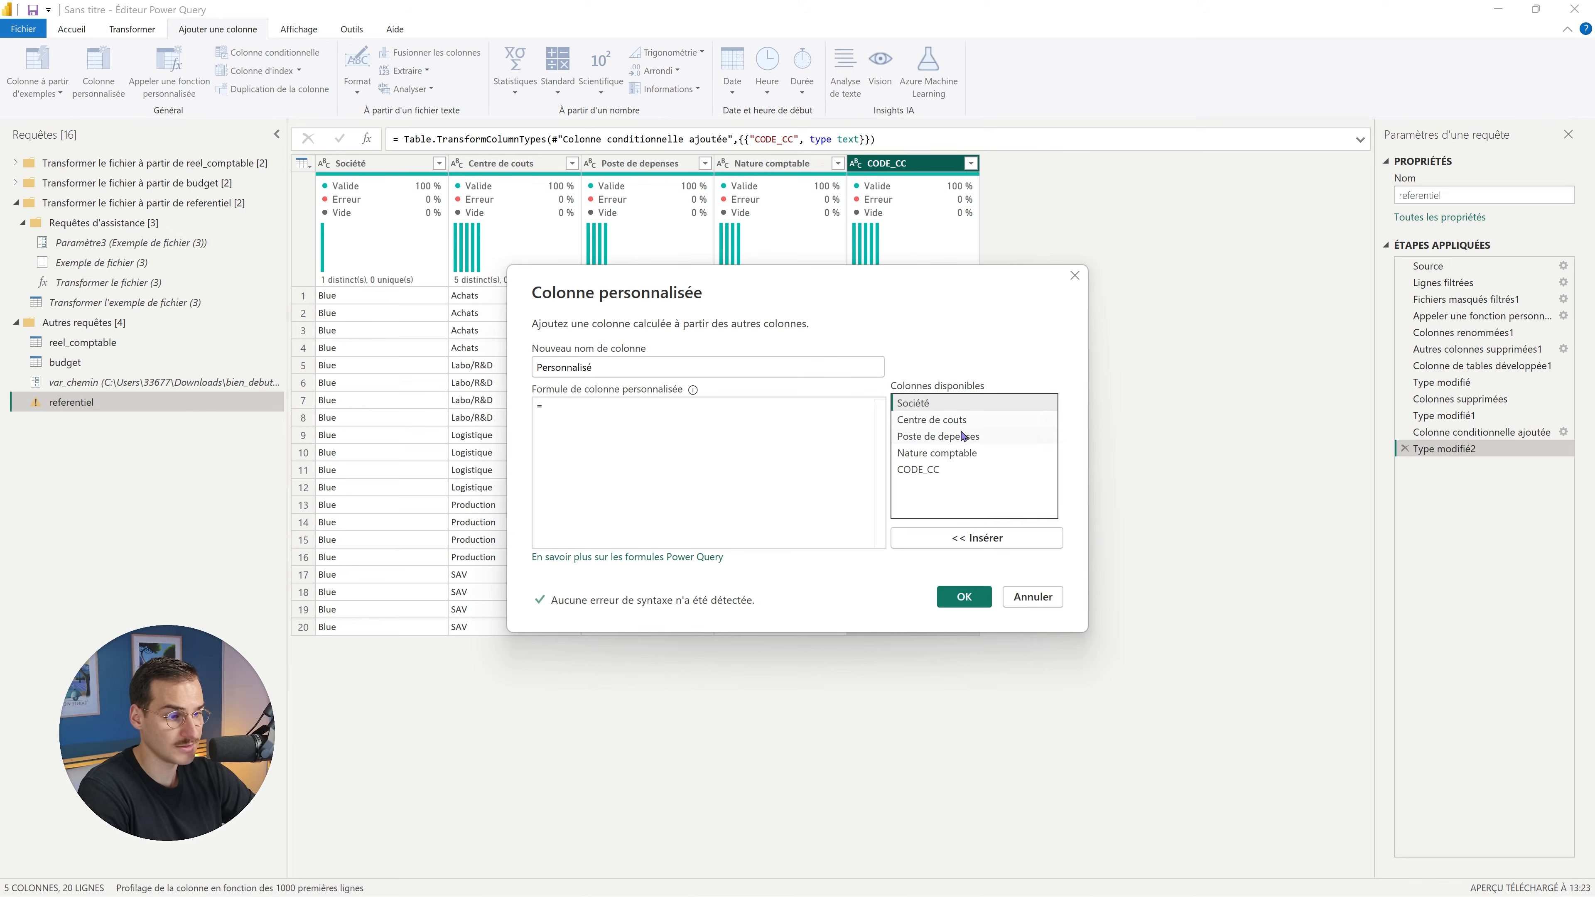
{"action": "double_click", "coordinate": [971, 427]}
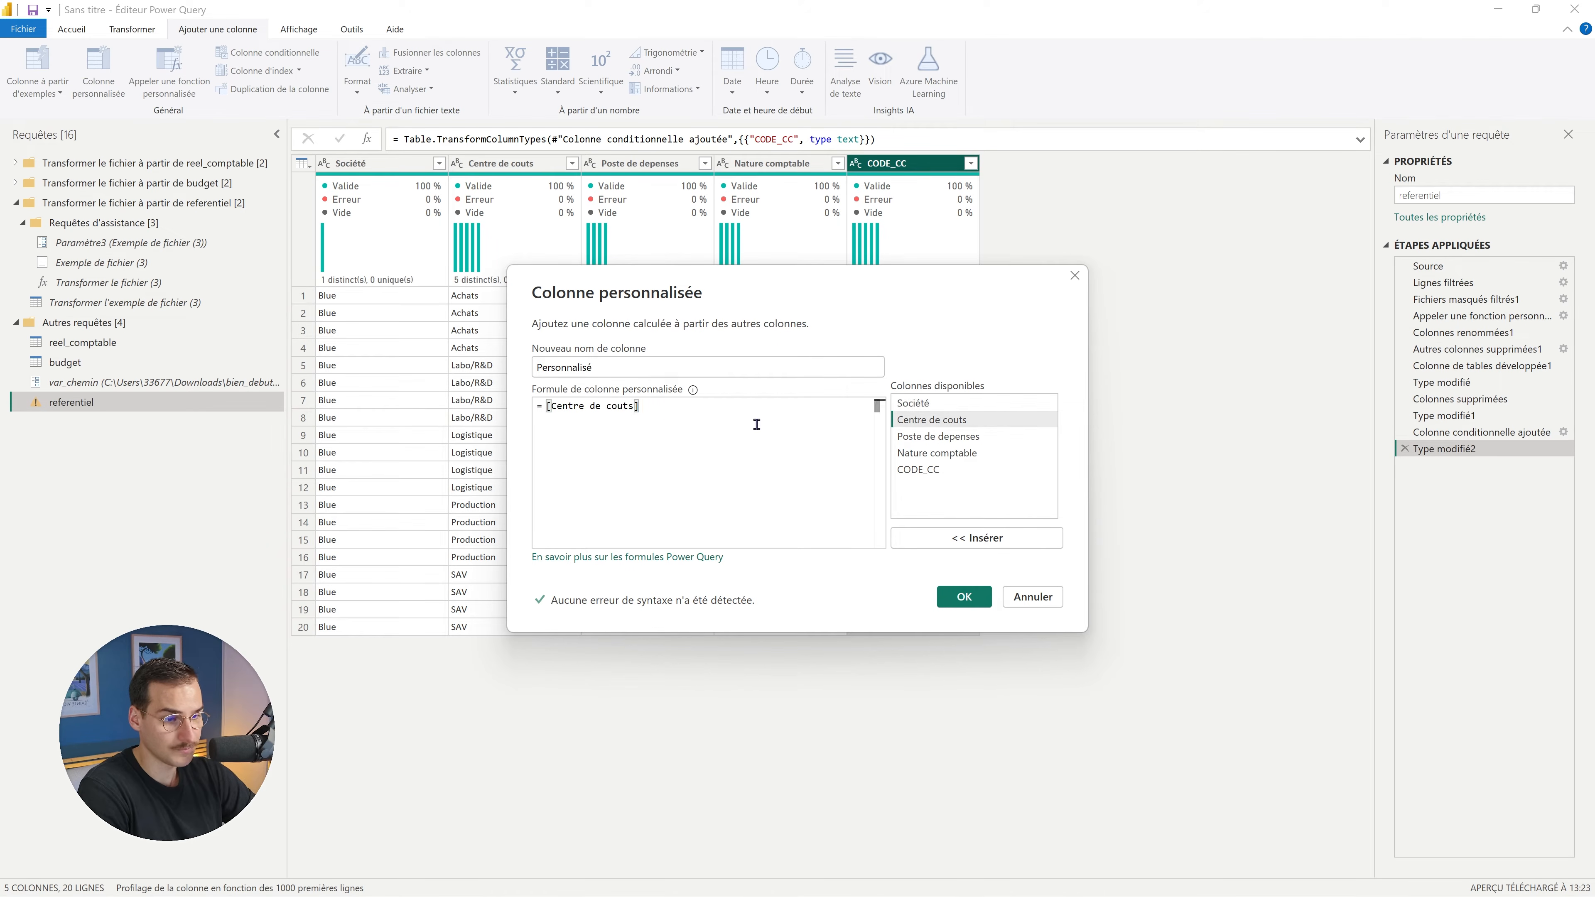
{"action": "key", "text": "BackSpace"}
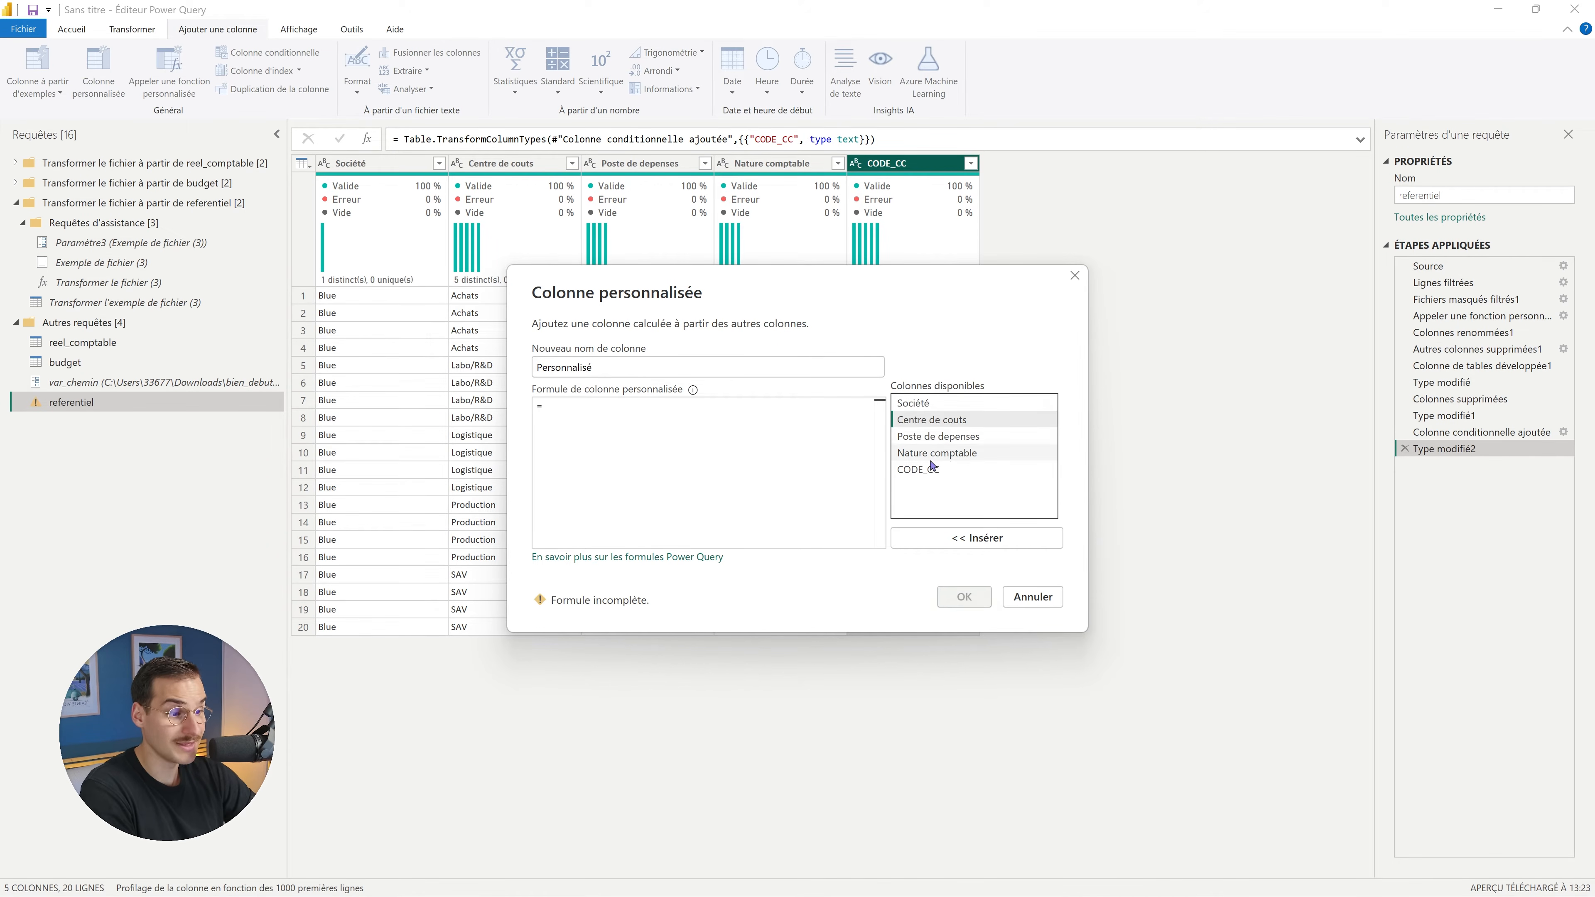
{"action": "double_click", "coordinate": [918, 470]}
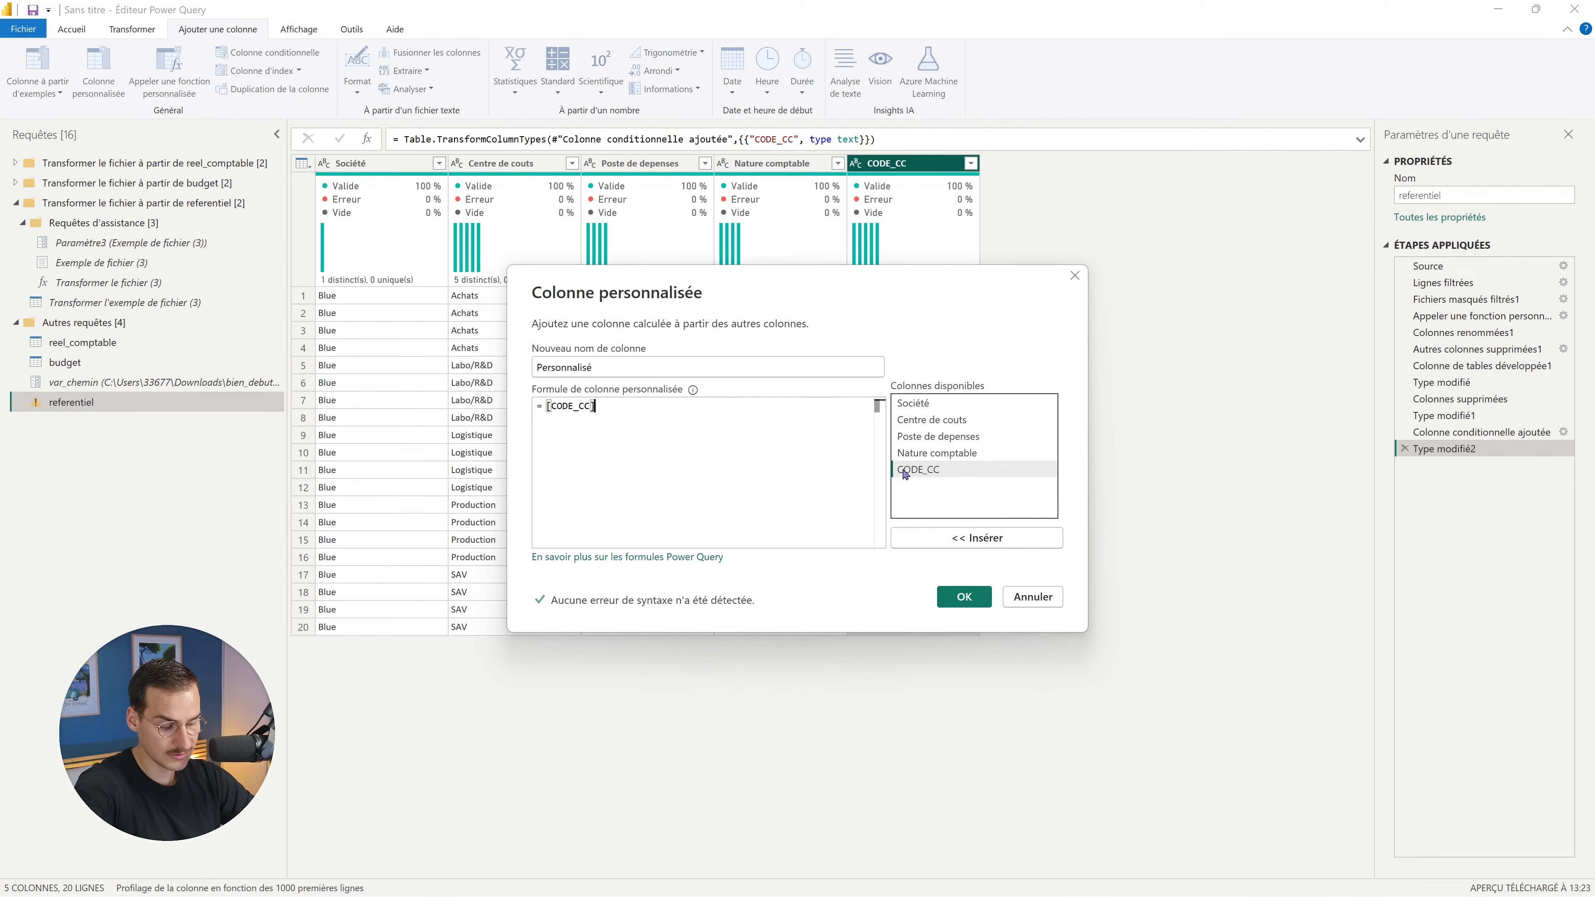
{"action": "type", "text": "&"}
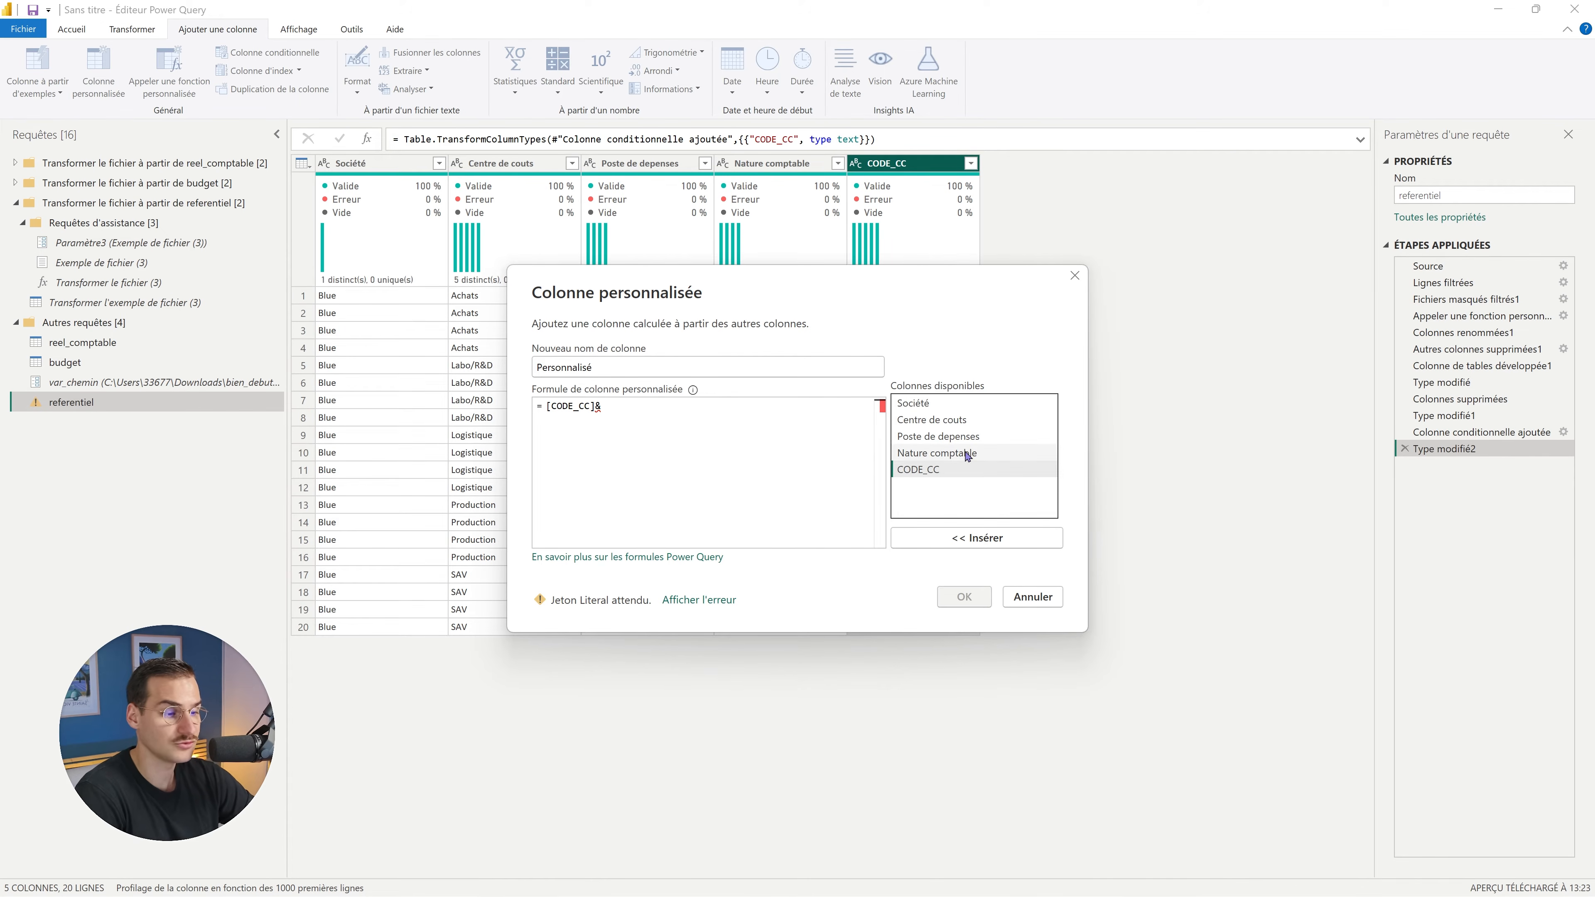
{"action": "double_click", "coordinate": [959, 456]}
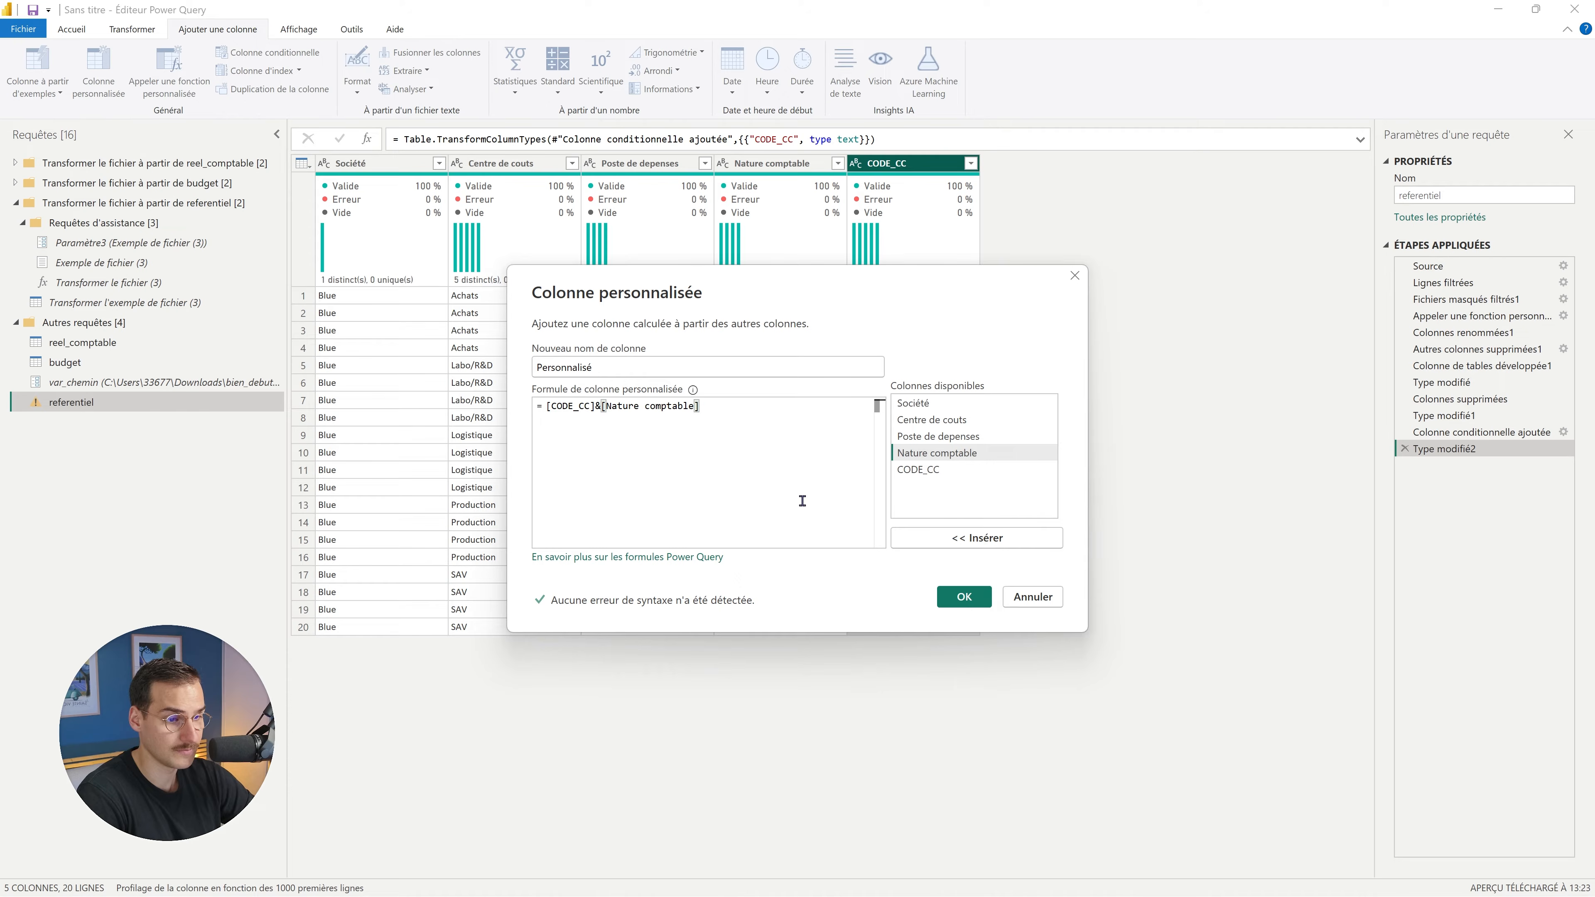
Name the custom column CLE, create it, and set its type to text.
{"action": "double_click", "coordinate": [676, 370]}
{"action": "type", "text": "CODE_"}
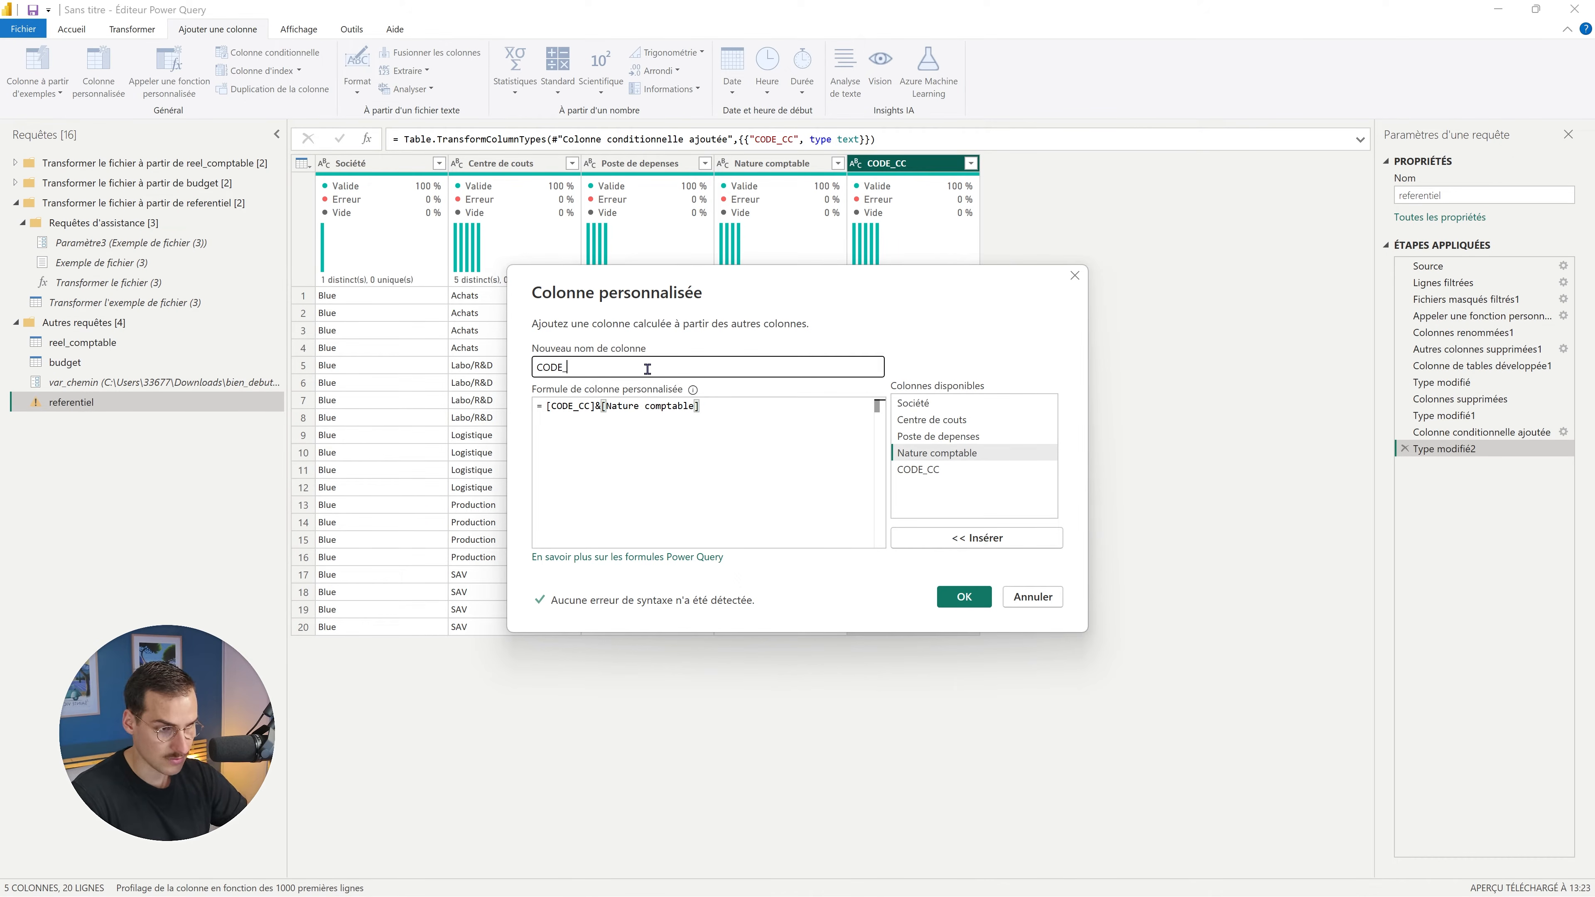
{"action": "type", "text": "CLE"}
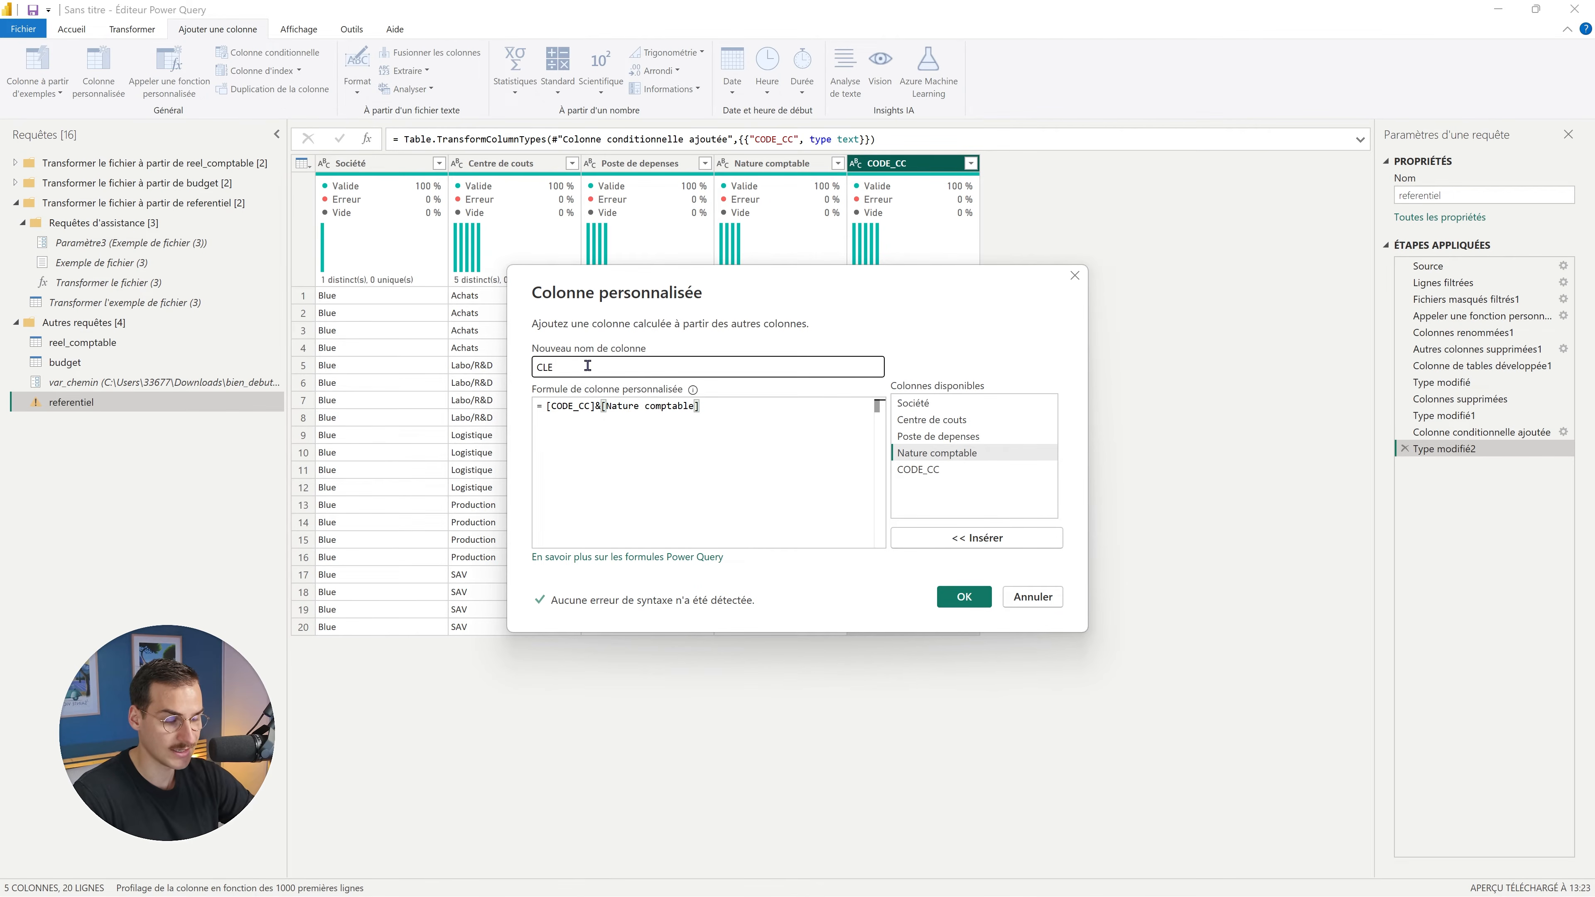
{"action": "left_click", "coordinate": [962, 596]}
{"action": "left_click", "coordinate": [989, 163]}
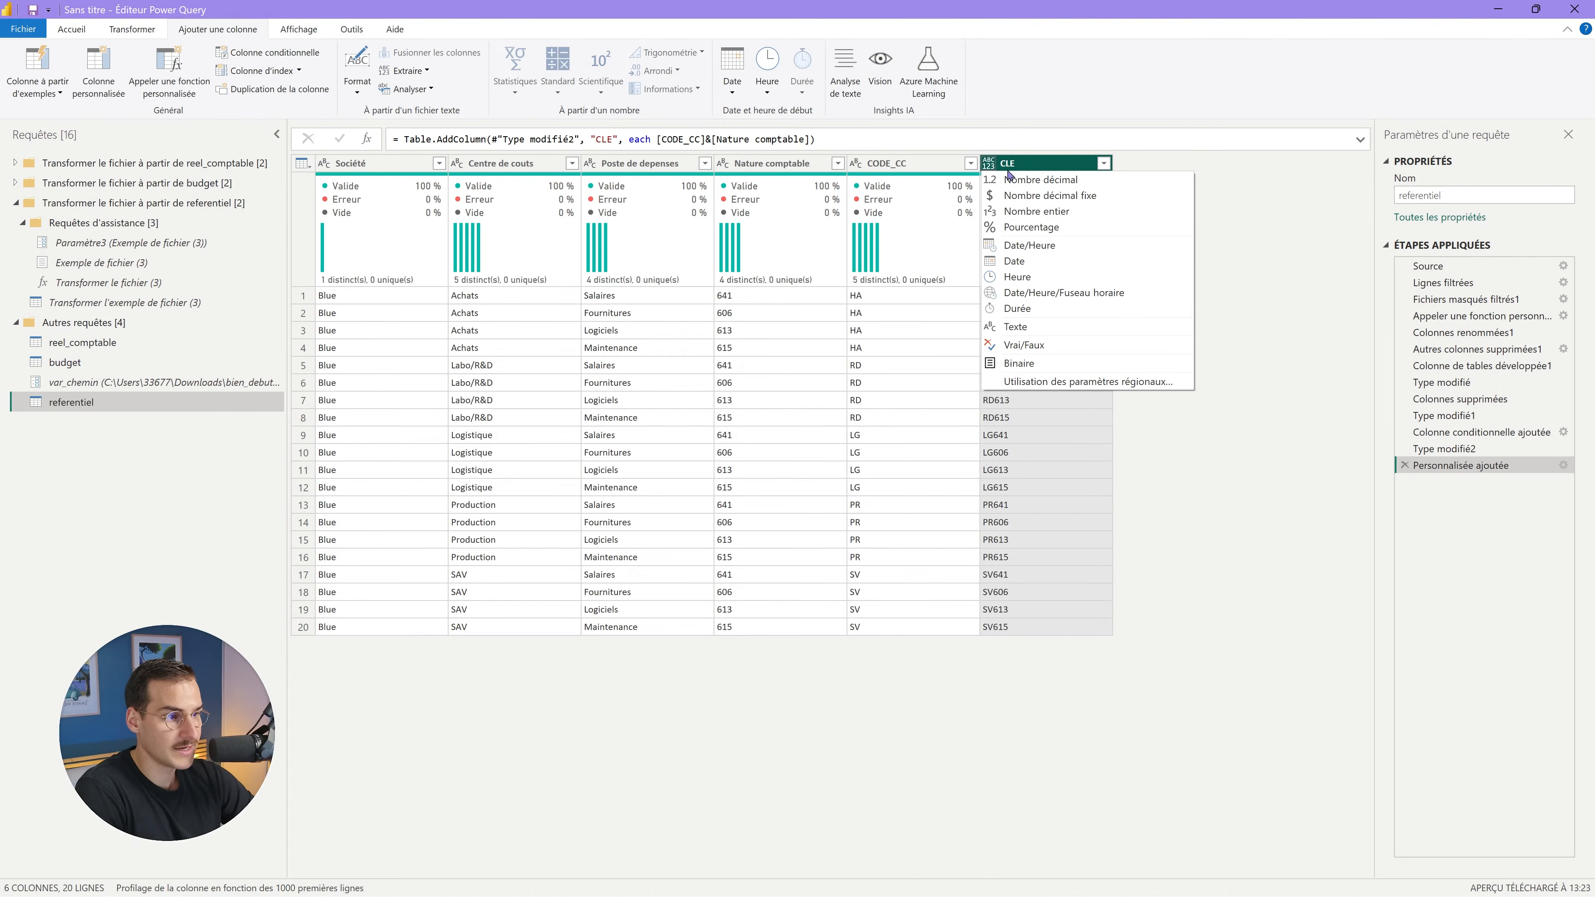
{"action": "left_click", "coordinate": [1016, 326]}
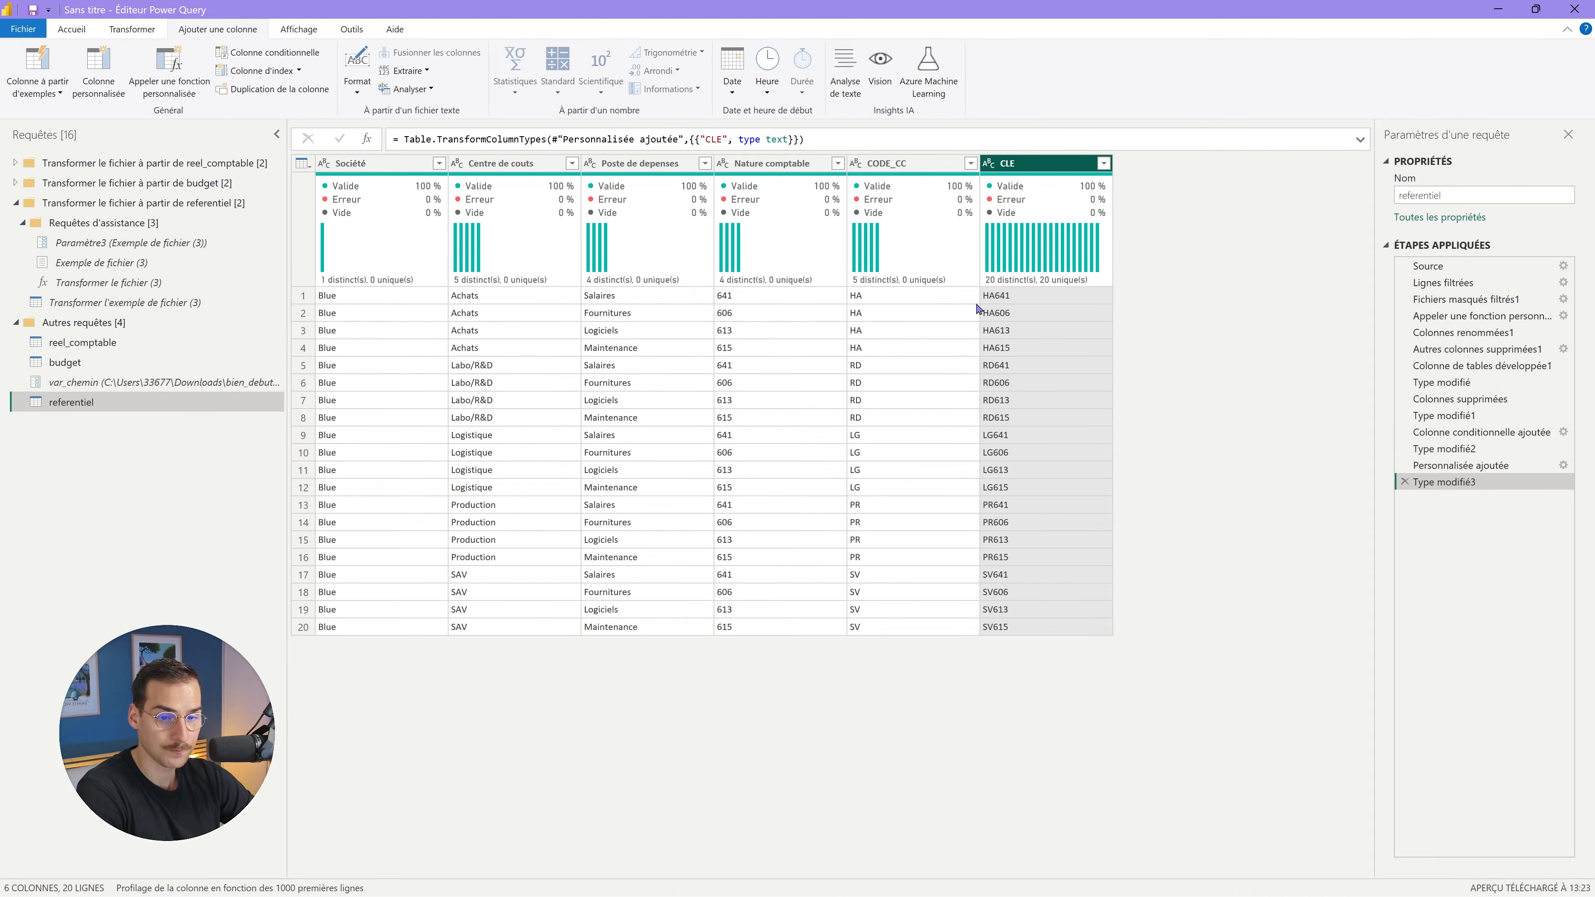
{"action": "left_click", "coordinate": [84, 342]}
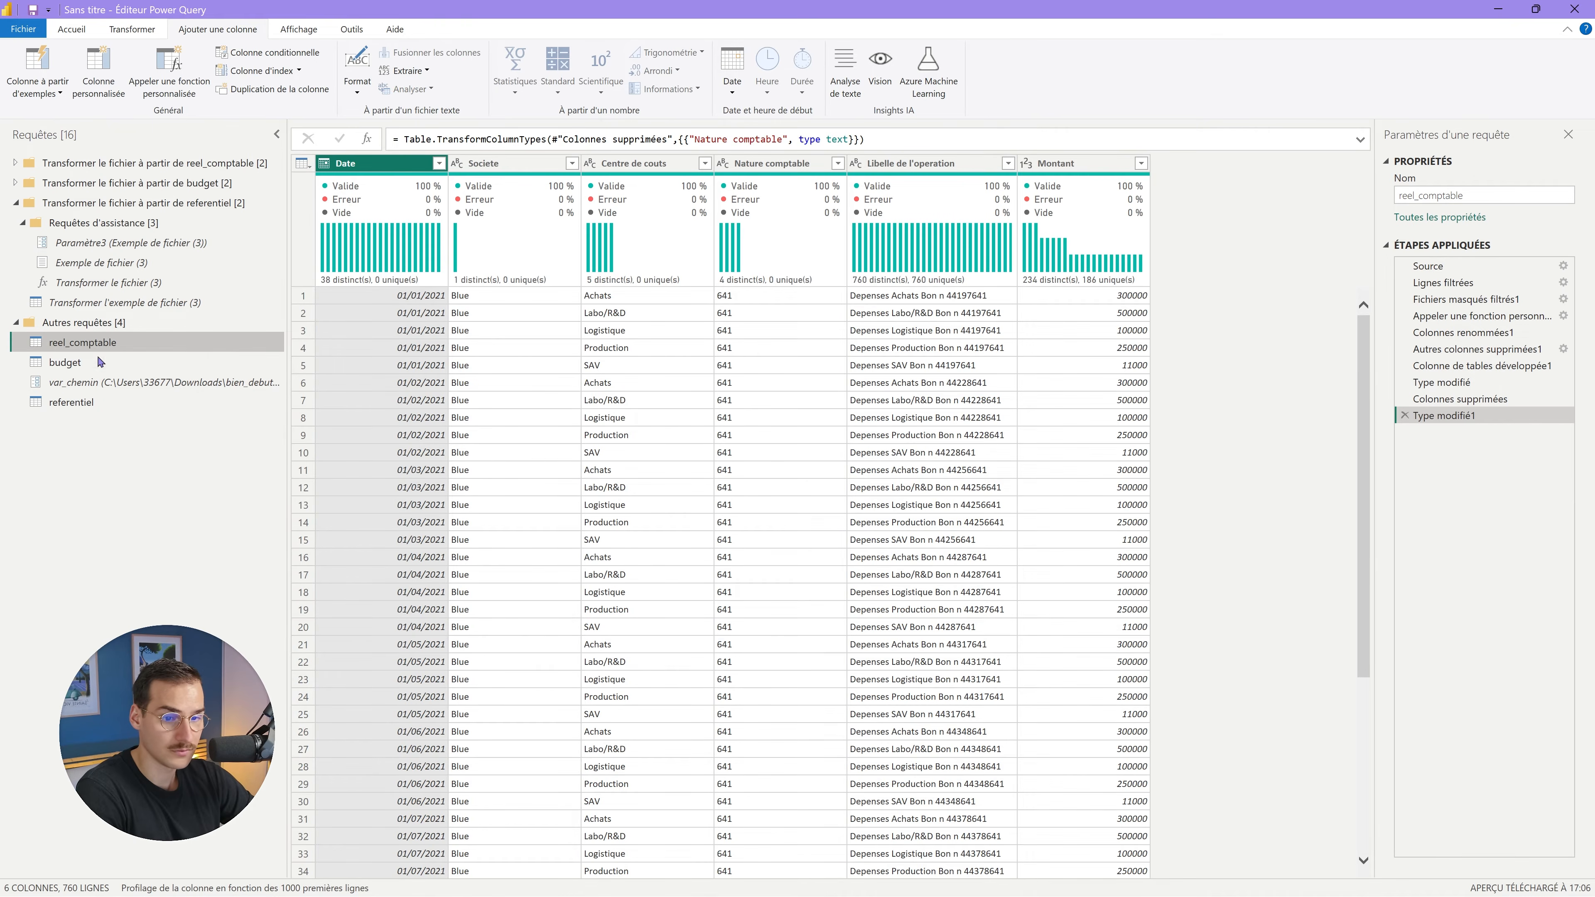
Rename budget's CODE column to CLE, then view the reel_comptable and referentiel tables.
{"action": "left_click", "coordinate": [82, 362]}
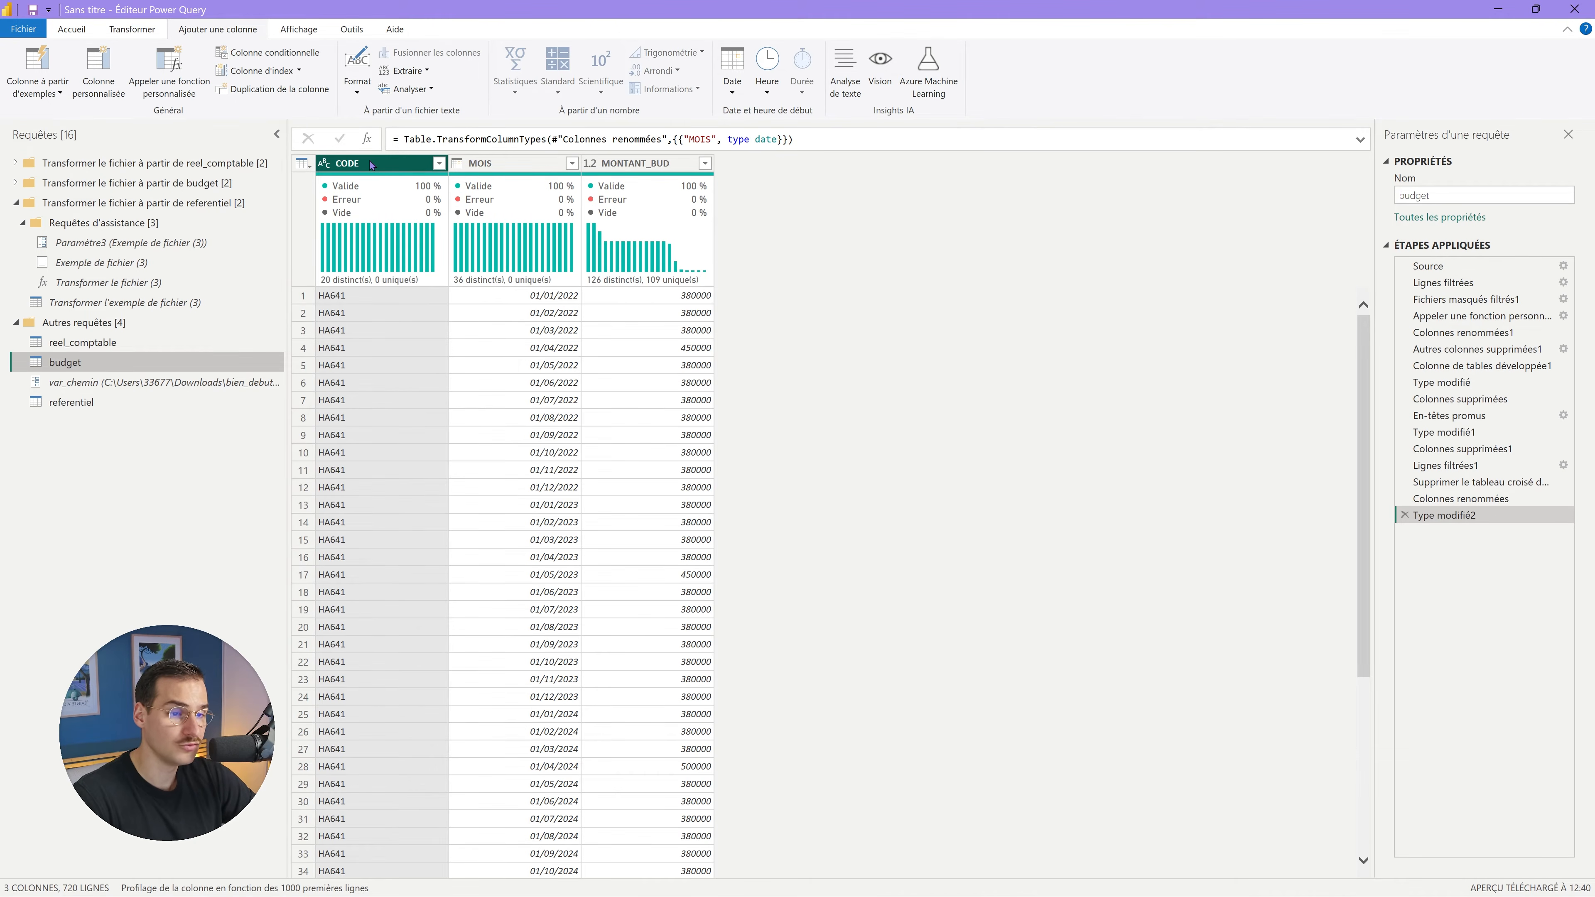
{"action": "double_click", "coordinate": [372, 164]}
{"action": "type", "text": "CL"}
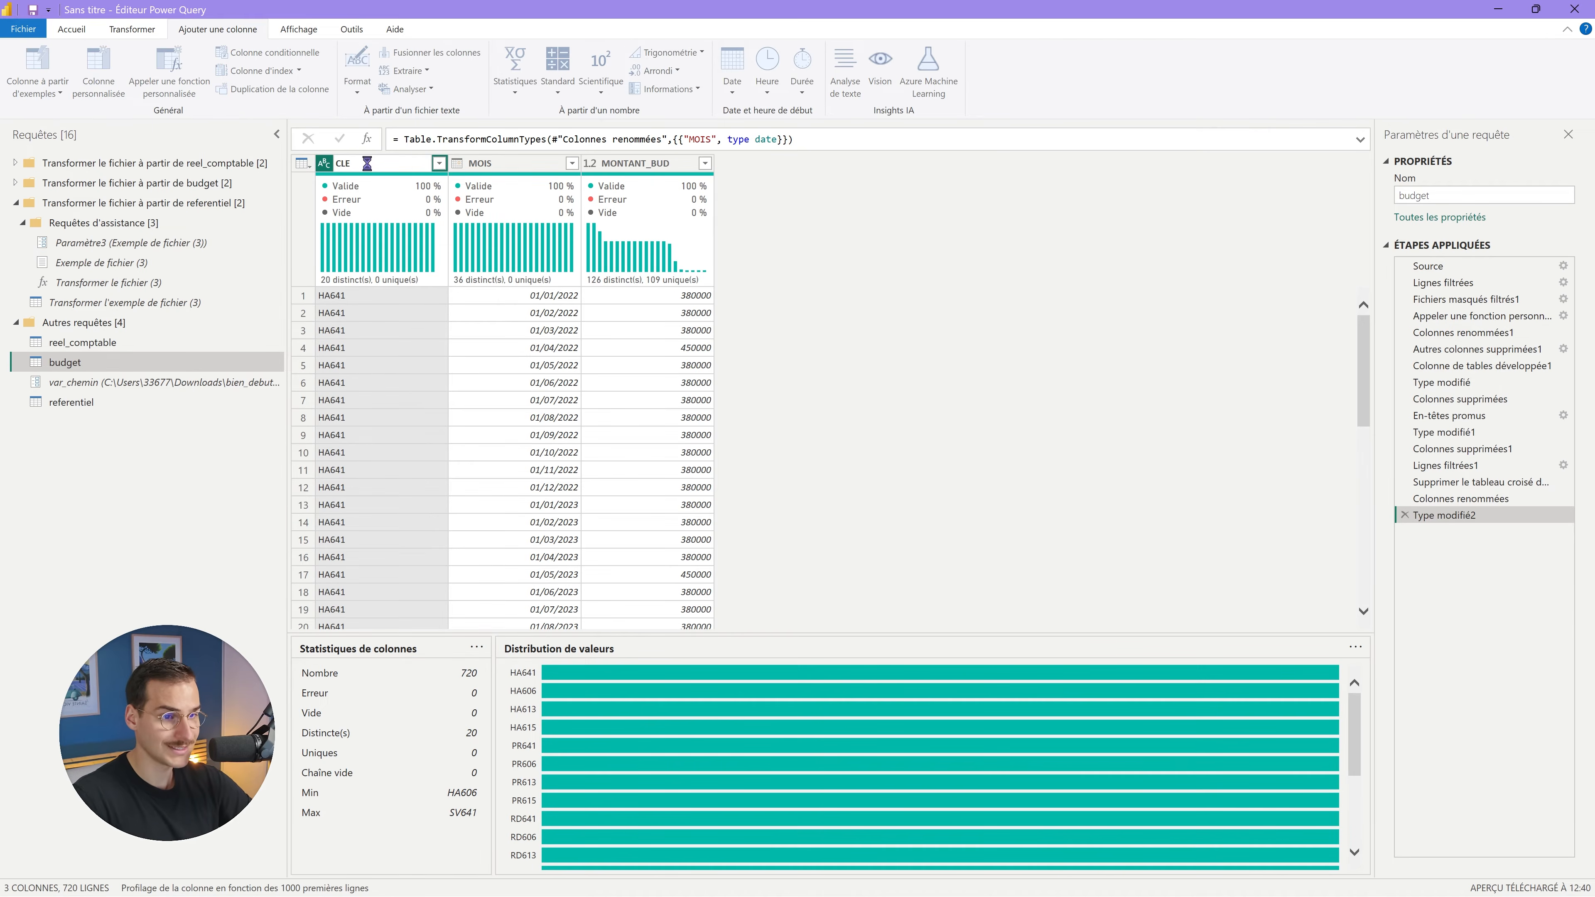
{"action": "left_click", "coordinate": [244, 342]}
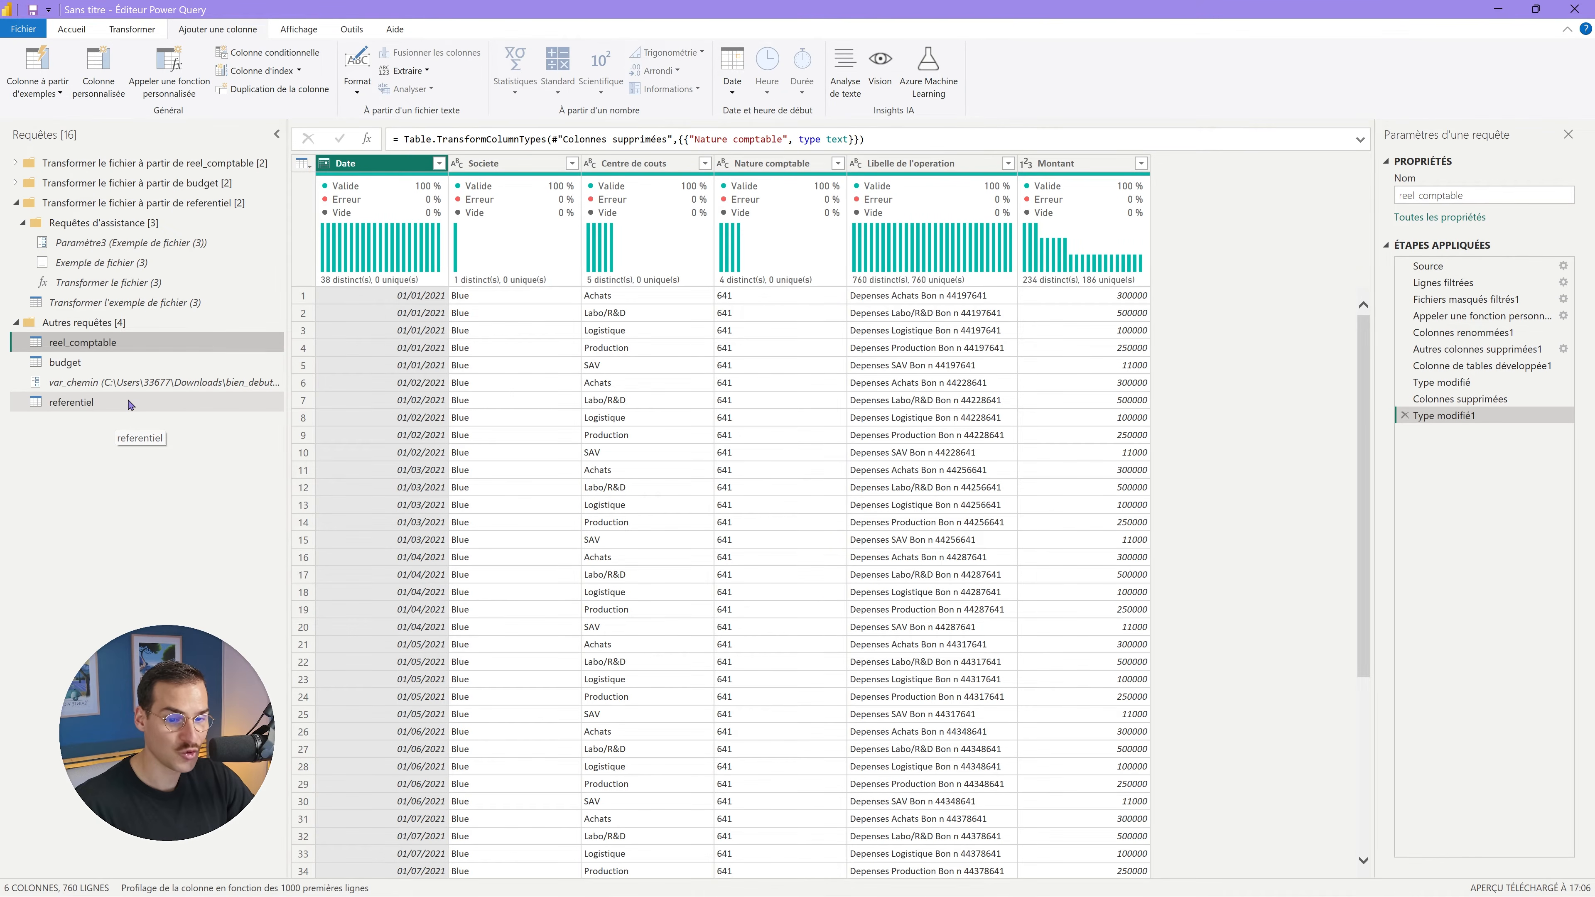
{"action": "left_click", "coordinate": [119, 402]}
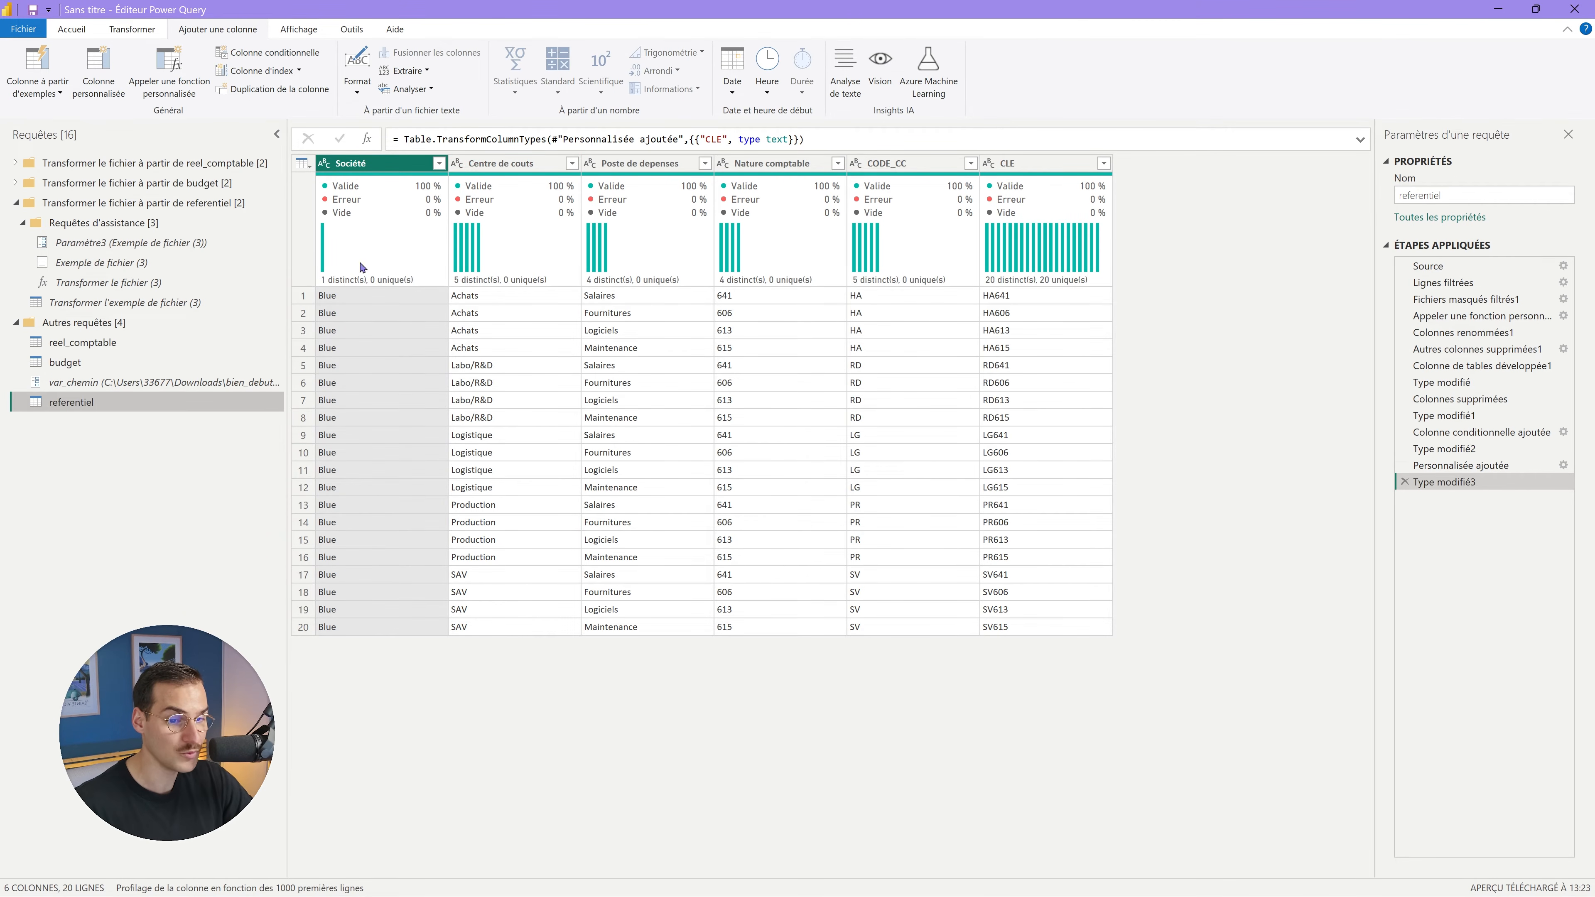
Create a new query referencing referentiel and name it ref-cc.
{"action": "right_click", "coordinate": [111, 405]}
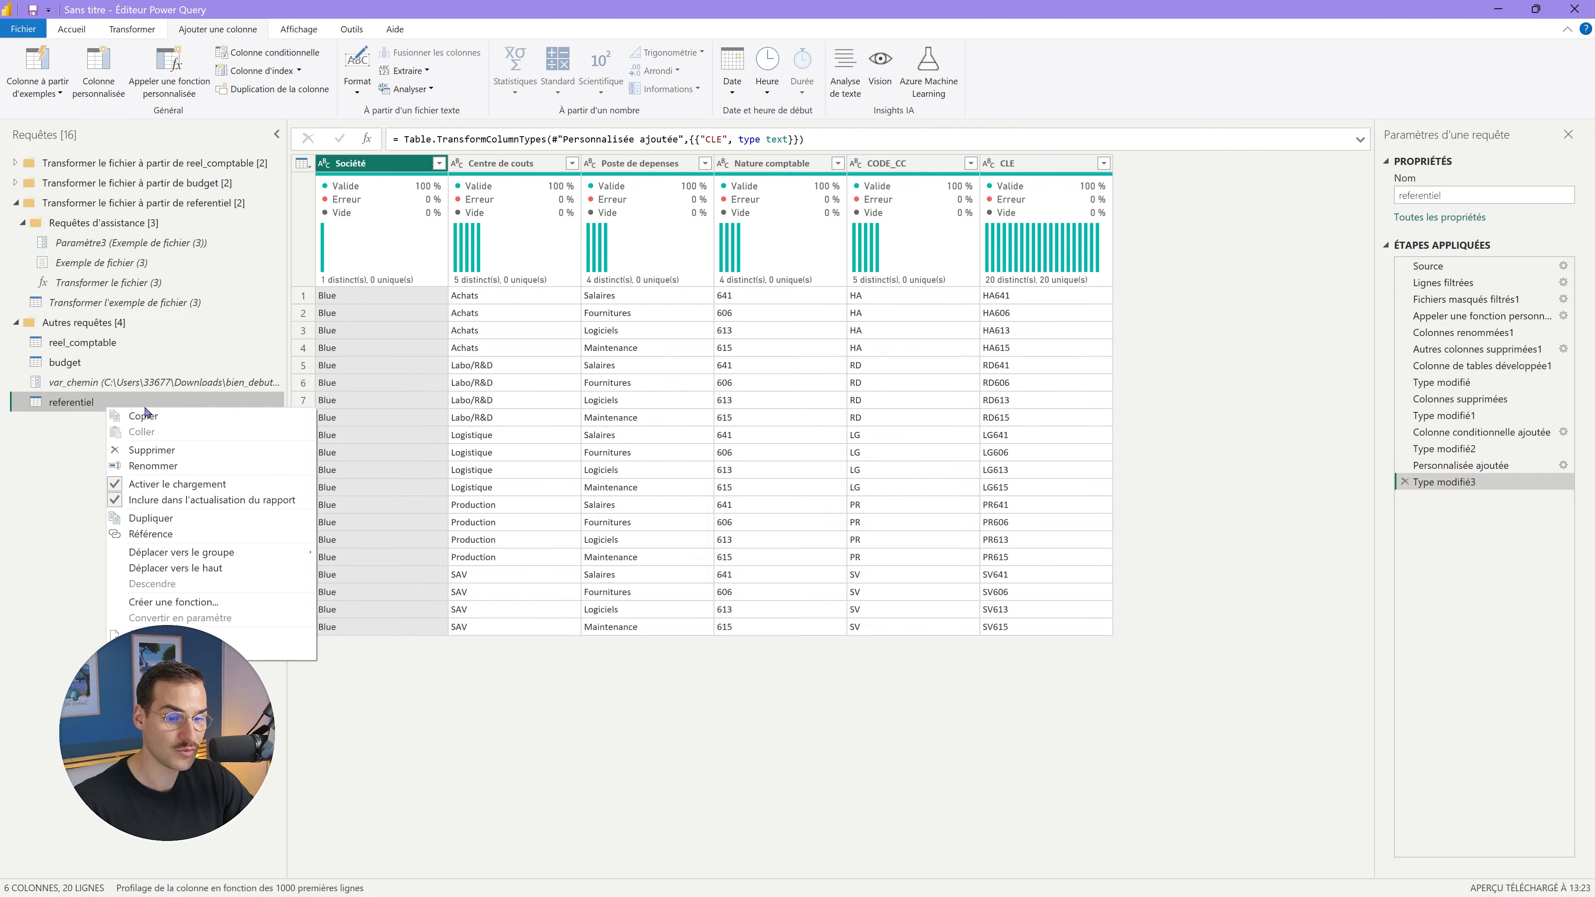
{"action": "left_click", "coordinate": [179, 537]}
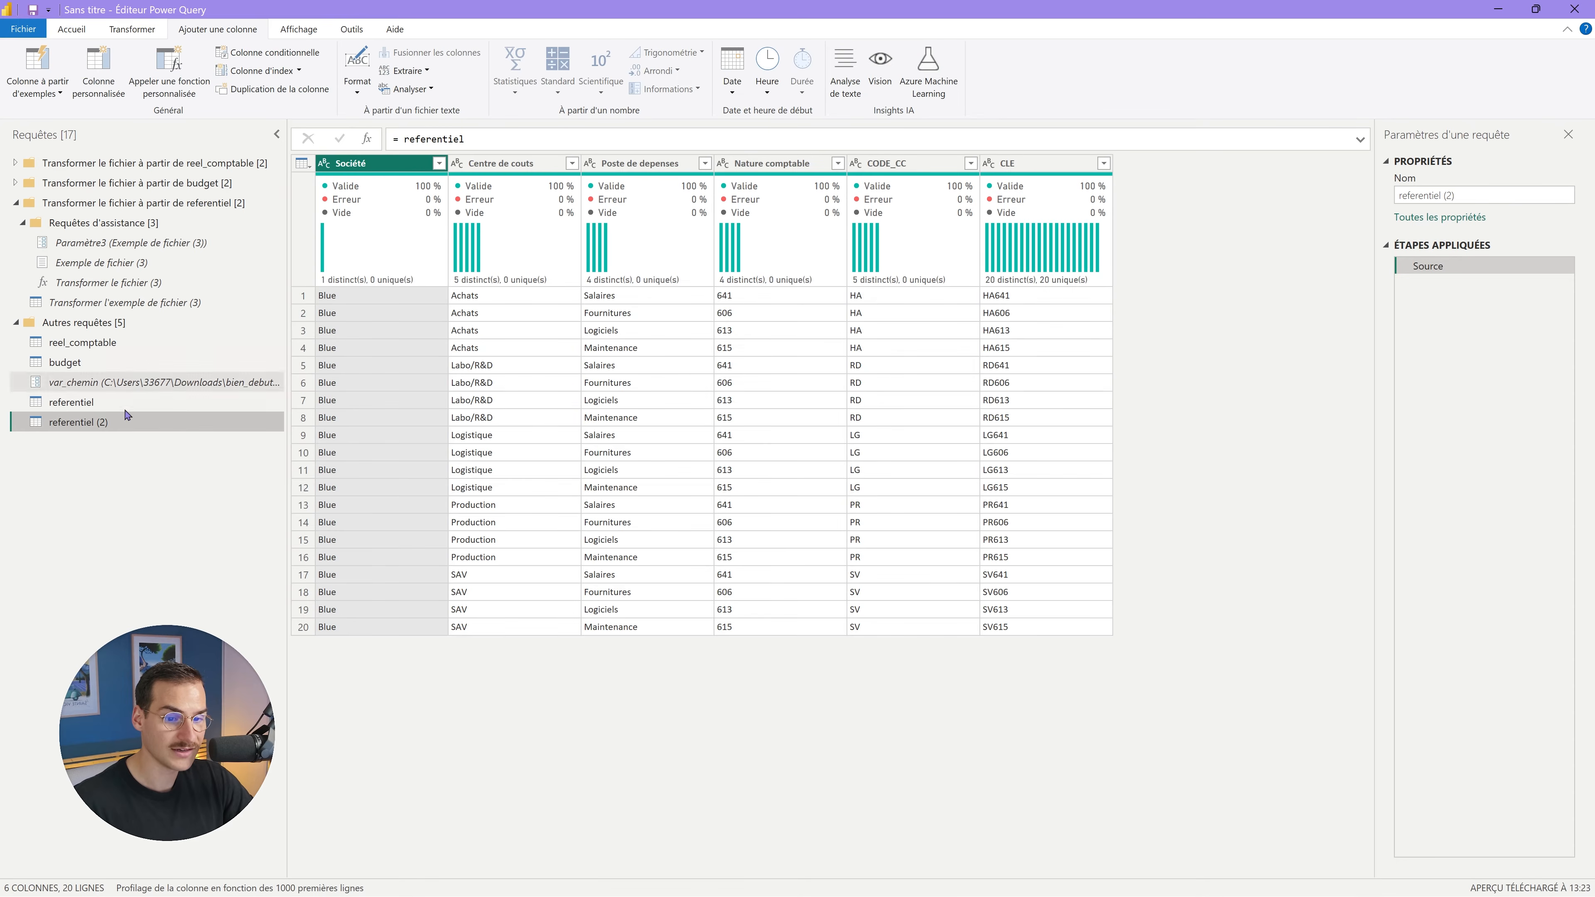
{"action": "double_click", "coordinate": [118, 425]}
{"action": "type", "text": "ref"}
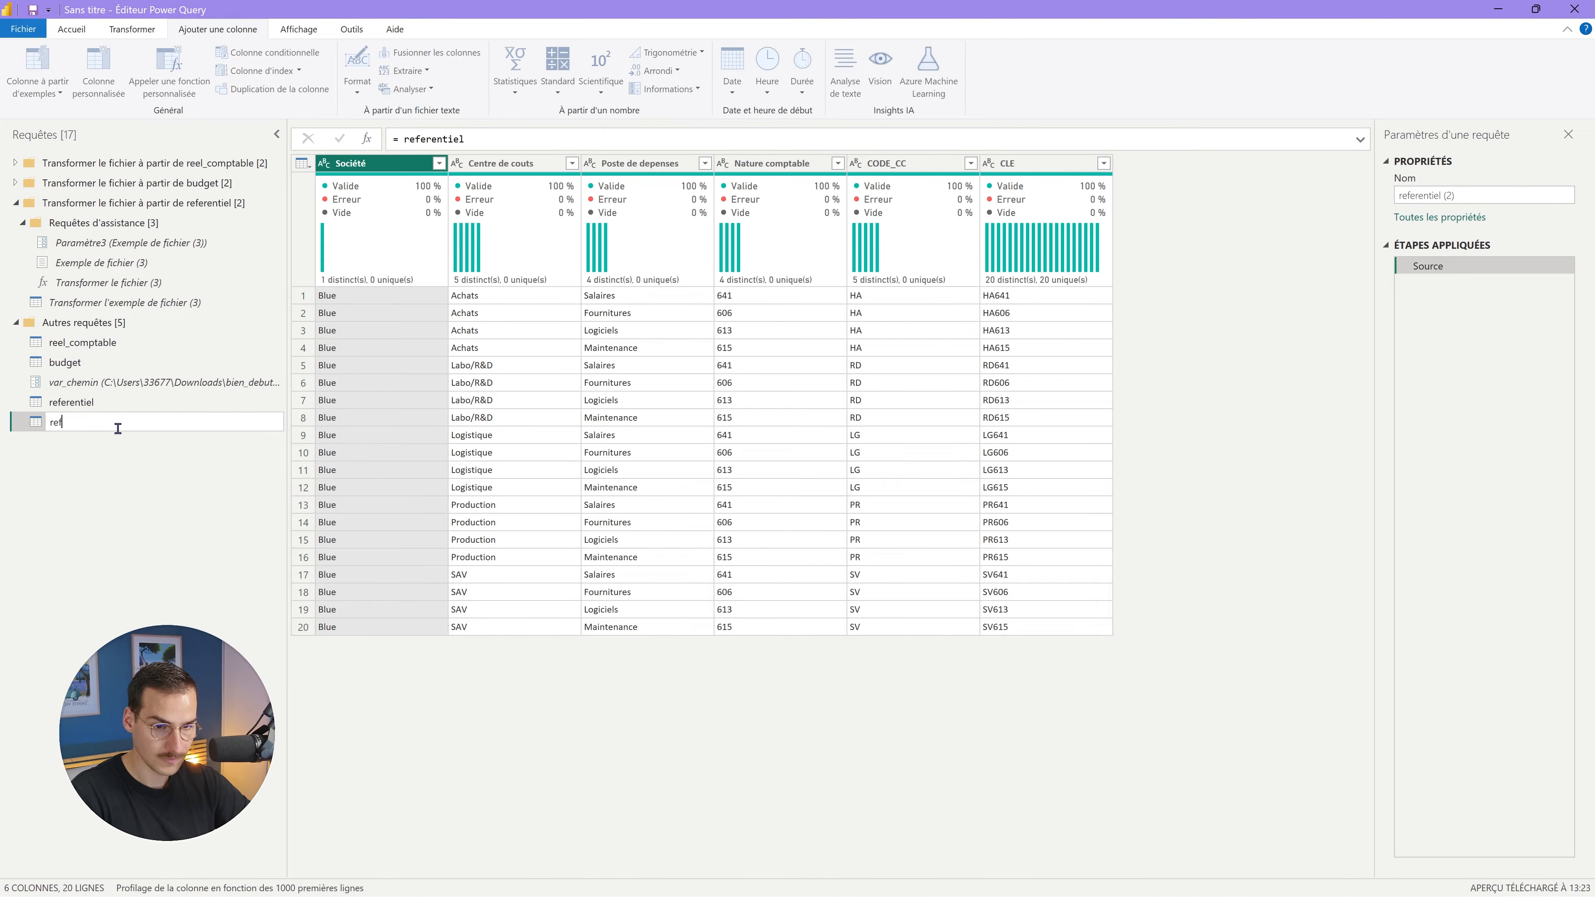
{"action": "type", "text": "-cc"}
{"action": "key", "text": "Return"}
Compare ref-cc with referentiel, checking that its formula points at referentiel.
{"action": "left_click", "coordinate": [119, 406]}
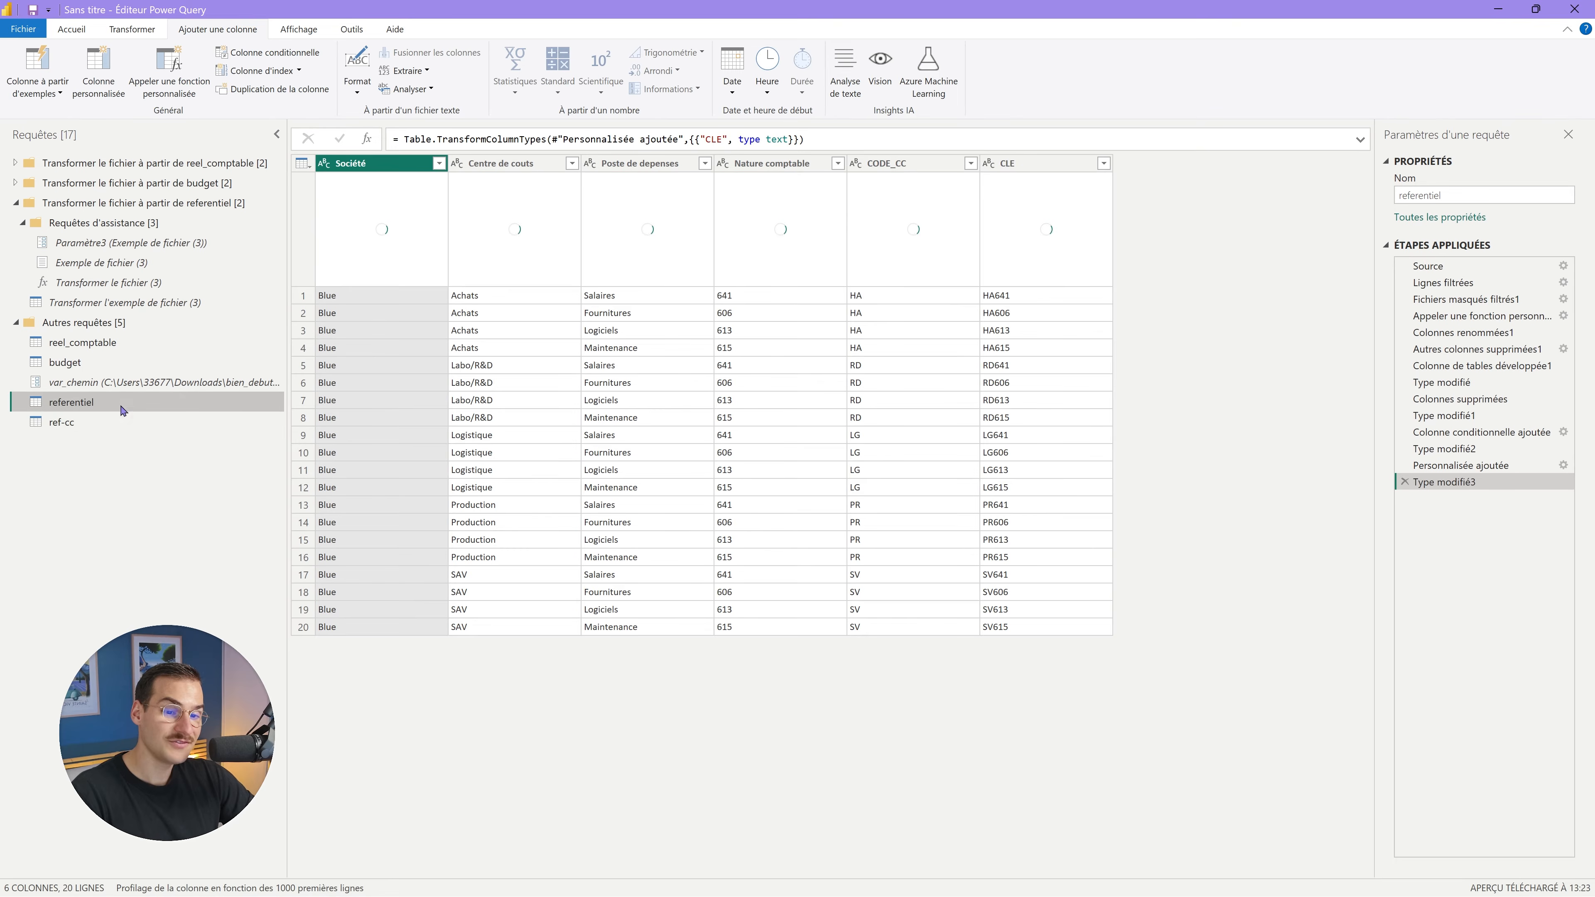
{"action": "left_click", "coordinate": [104, 423]}
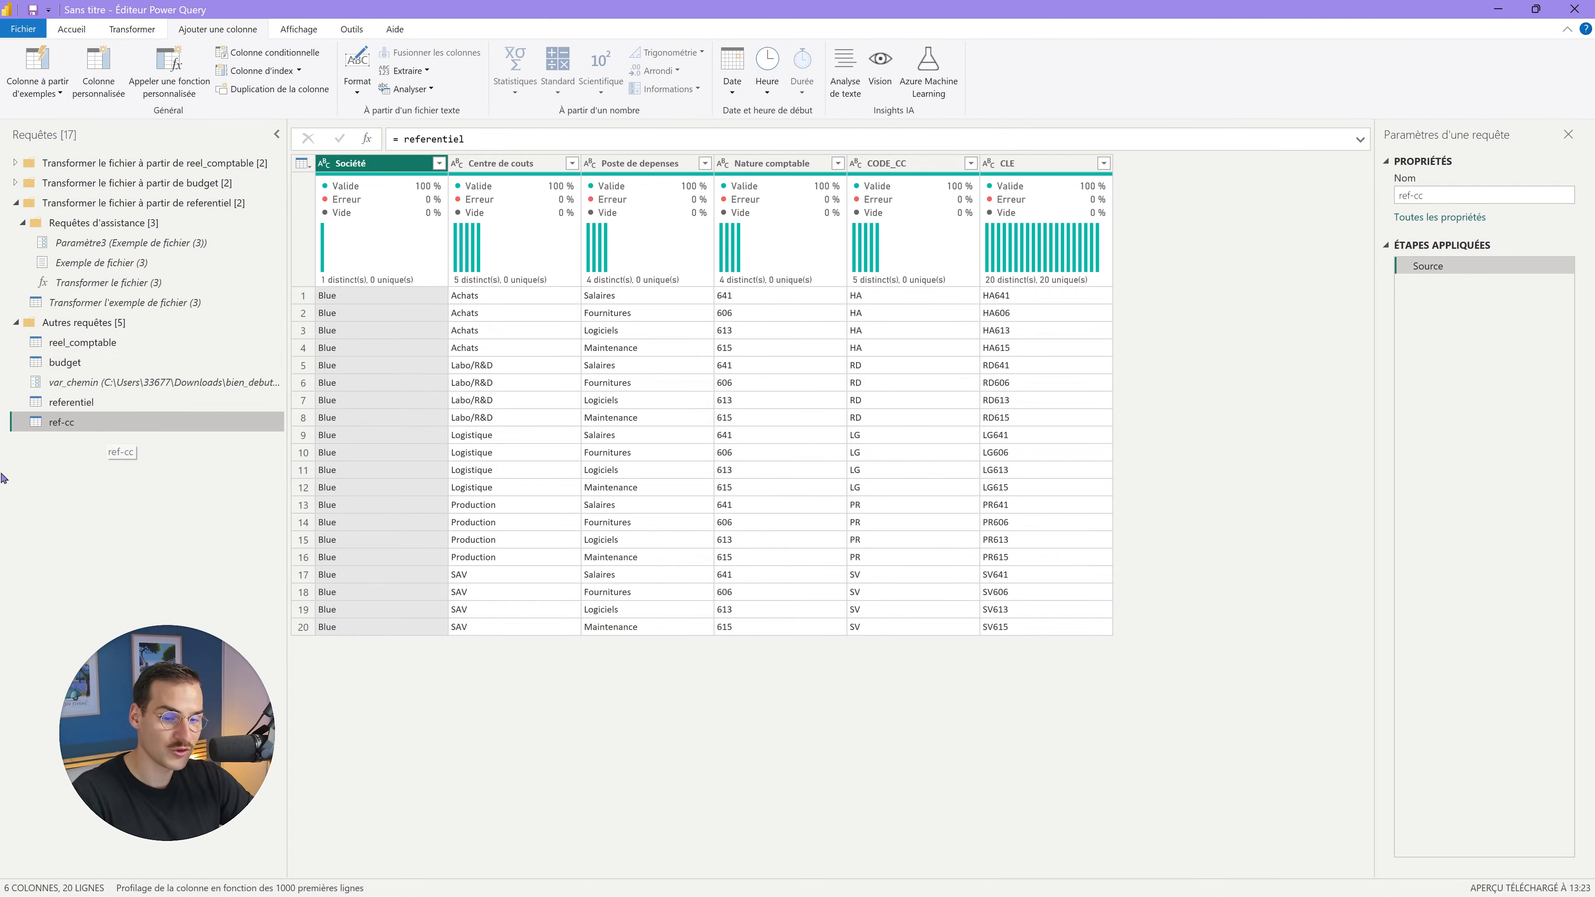
{"action": "right_click", "coordinate": [102, 404]}
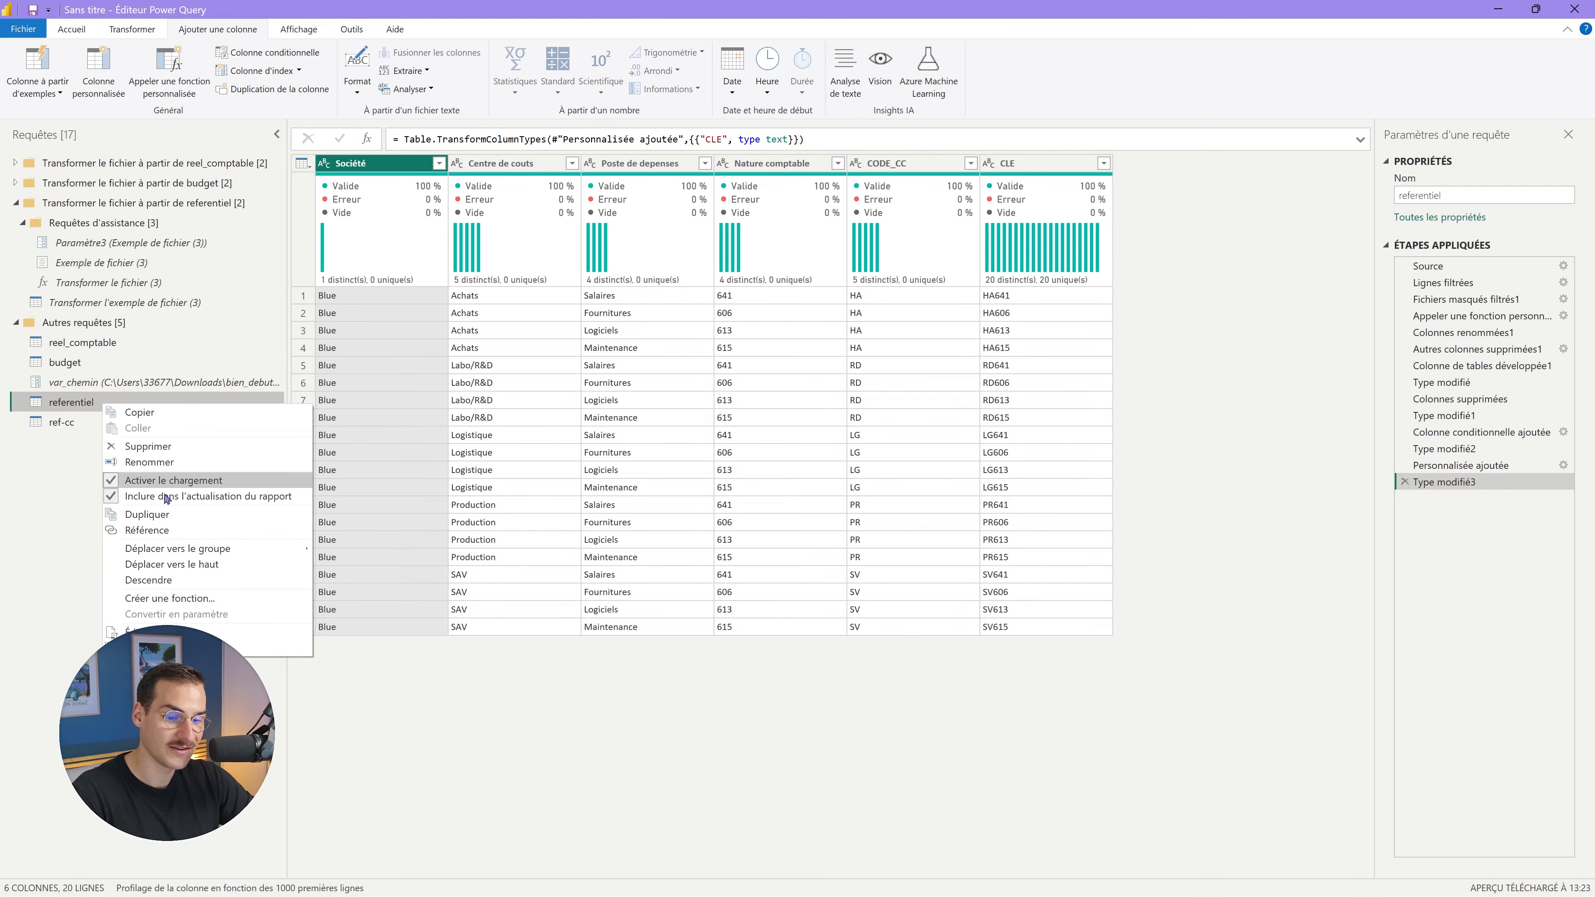
{"action": "left_click", "coordinate": [57, 455]}
{"action": "left_click", "coordinate": [109, 423]}
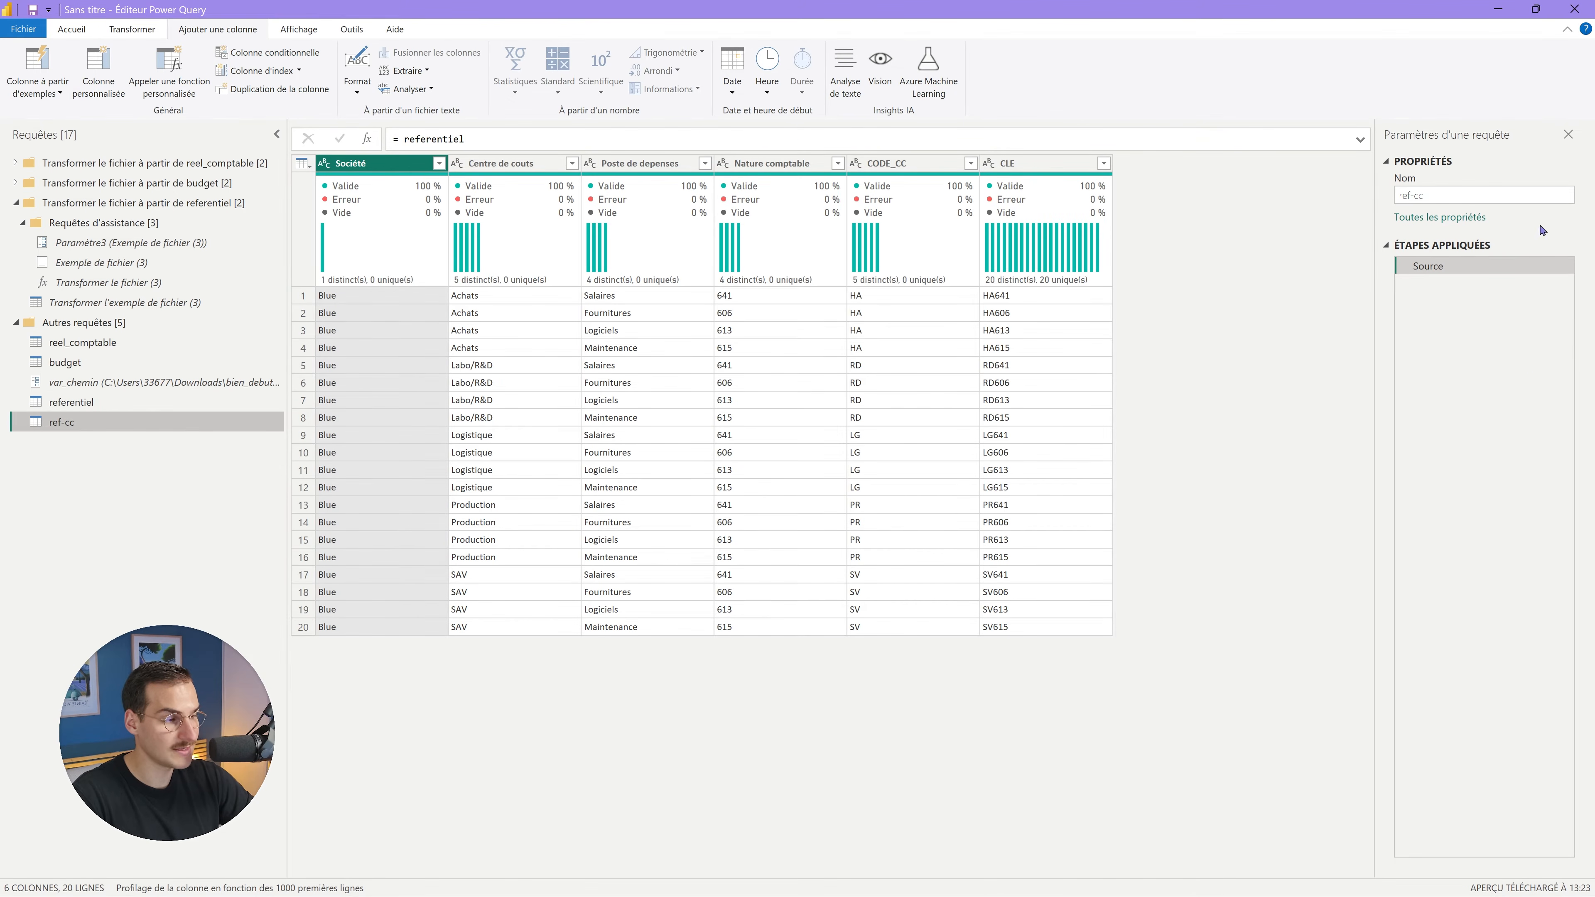
{"action": "left_click", "coordinate": [534, 146]}
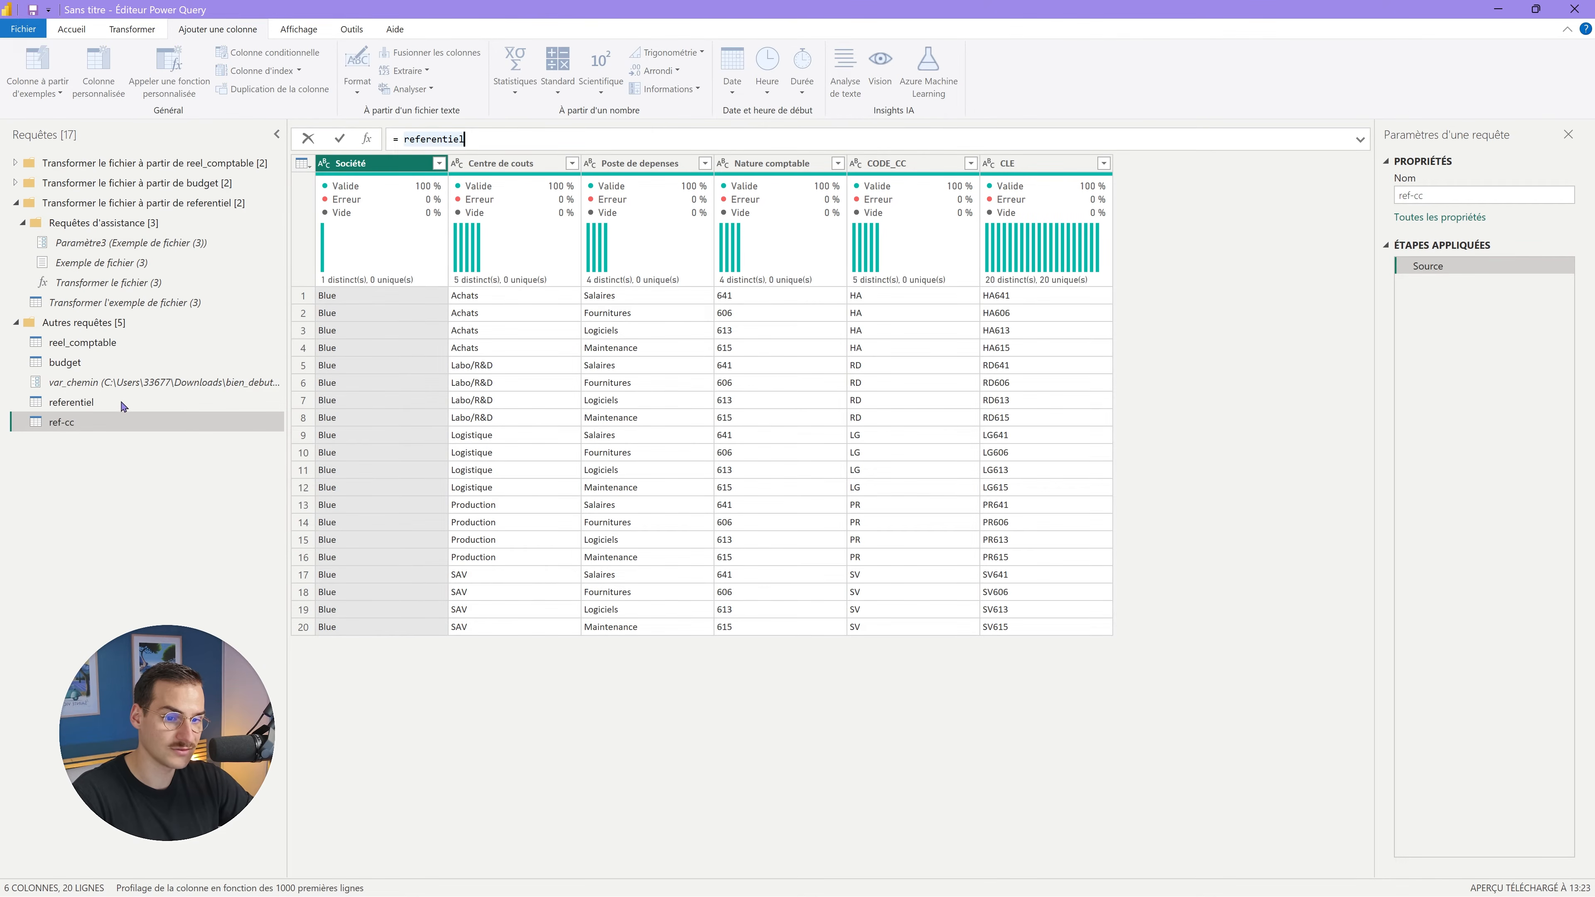
{"action": "left_click", "coordinate": [95, 405]}
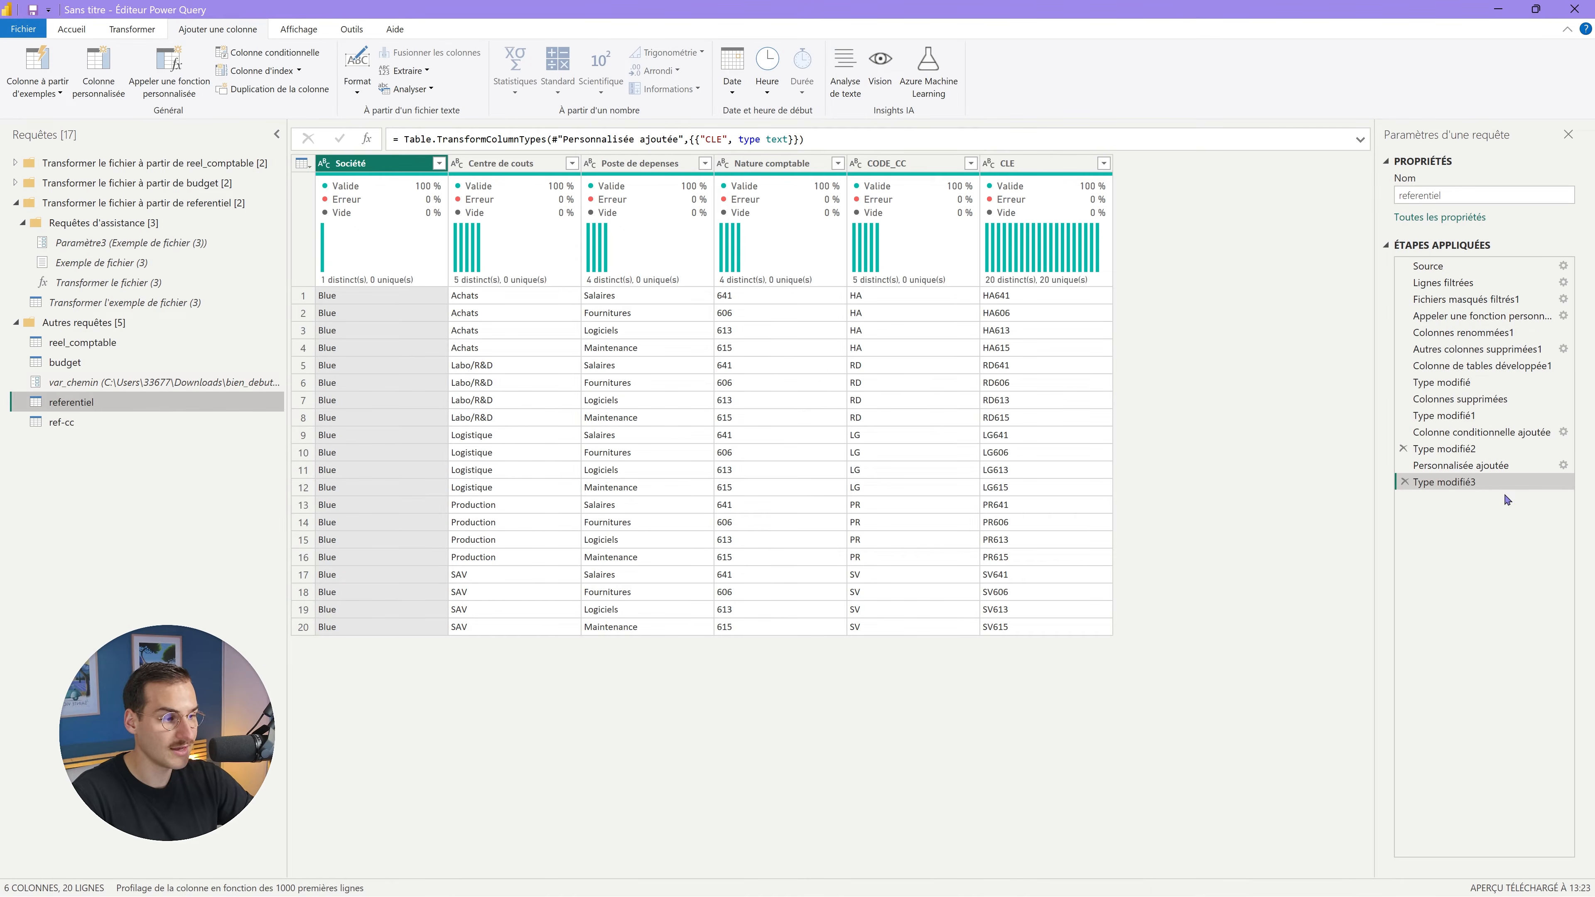
{"action": "left_click", "coordinate": [80, 425]}
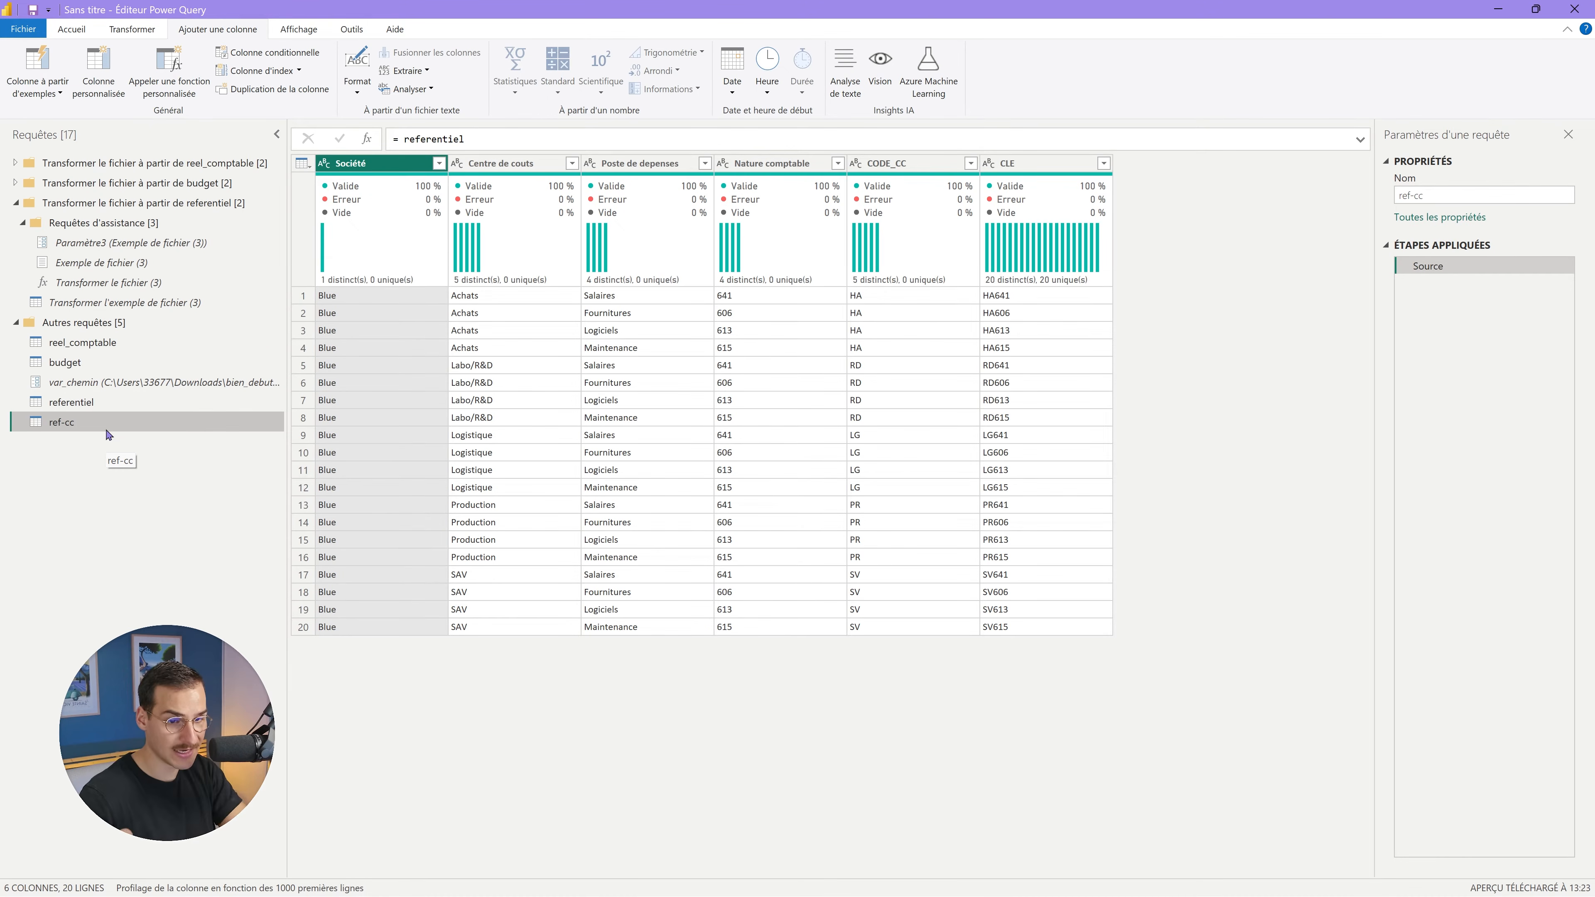
{"action": "left_click", "coordinate": [78, 403]}
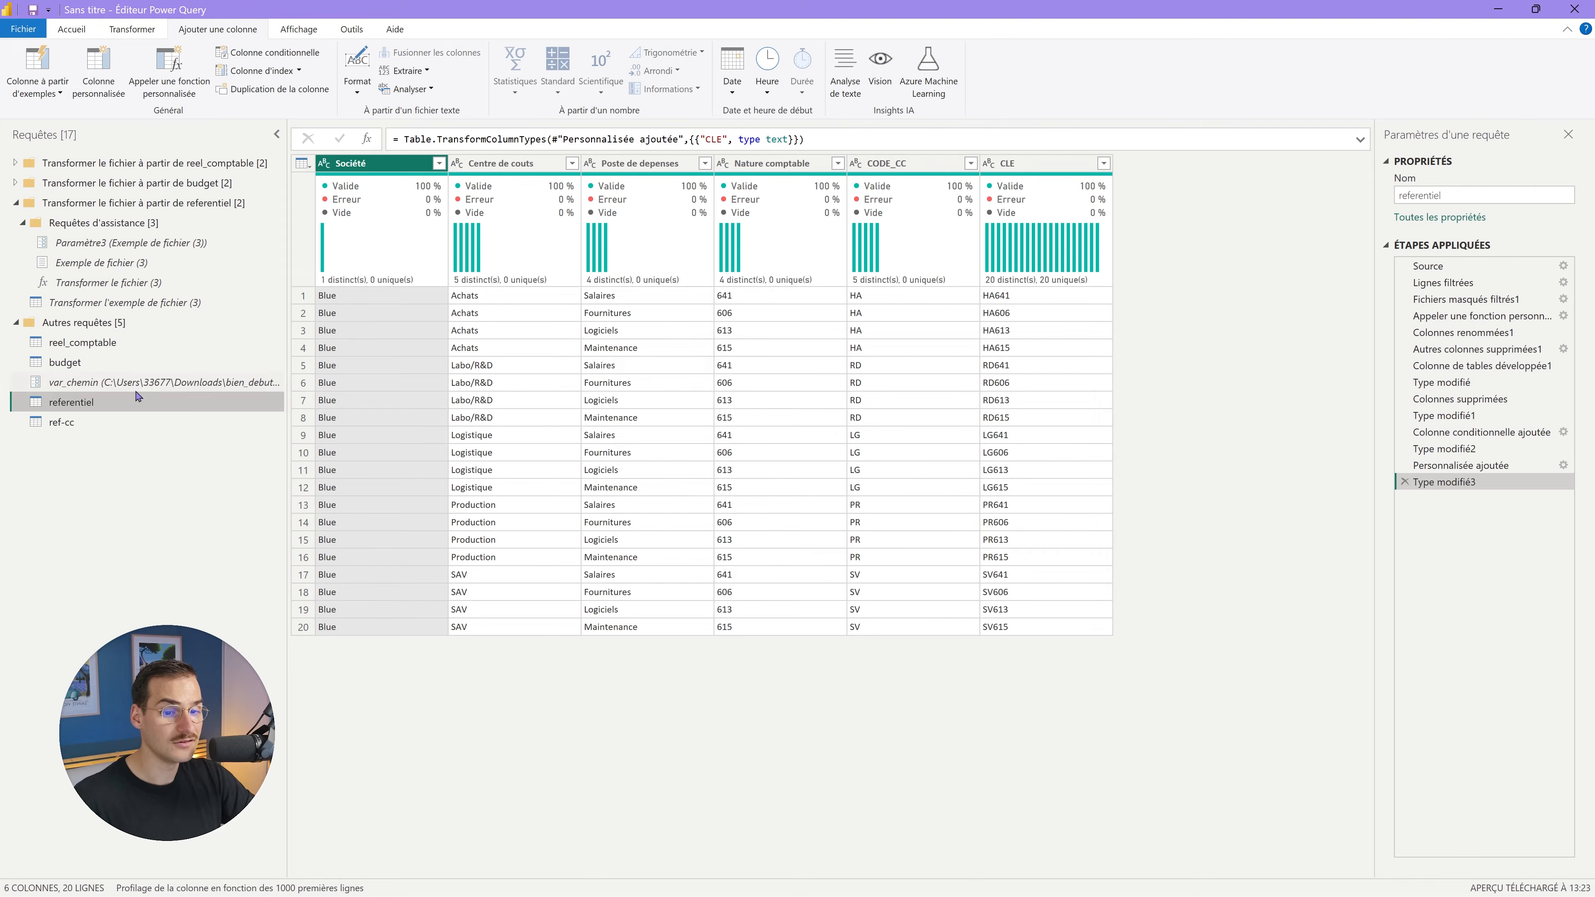
{"action": "left_click", "coordinate": [101, 424]}
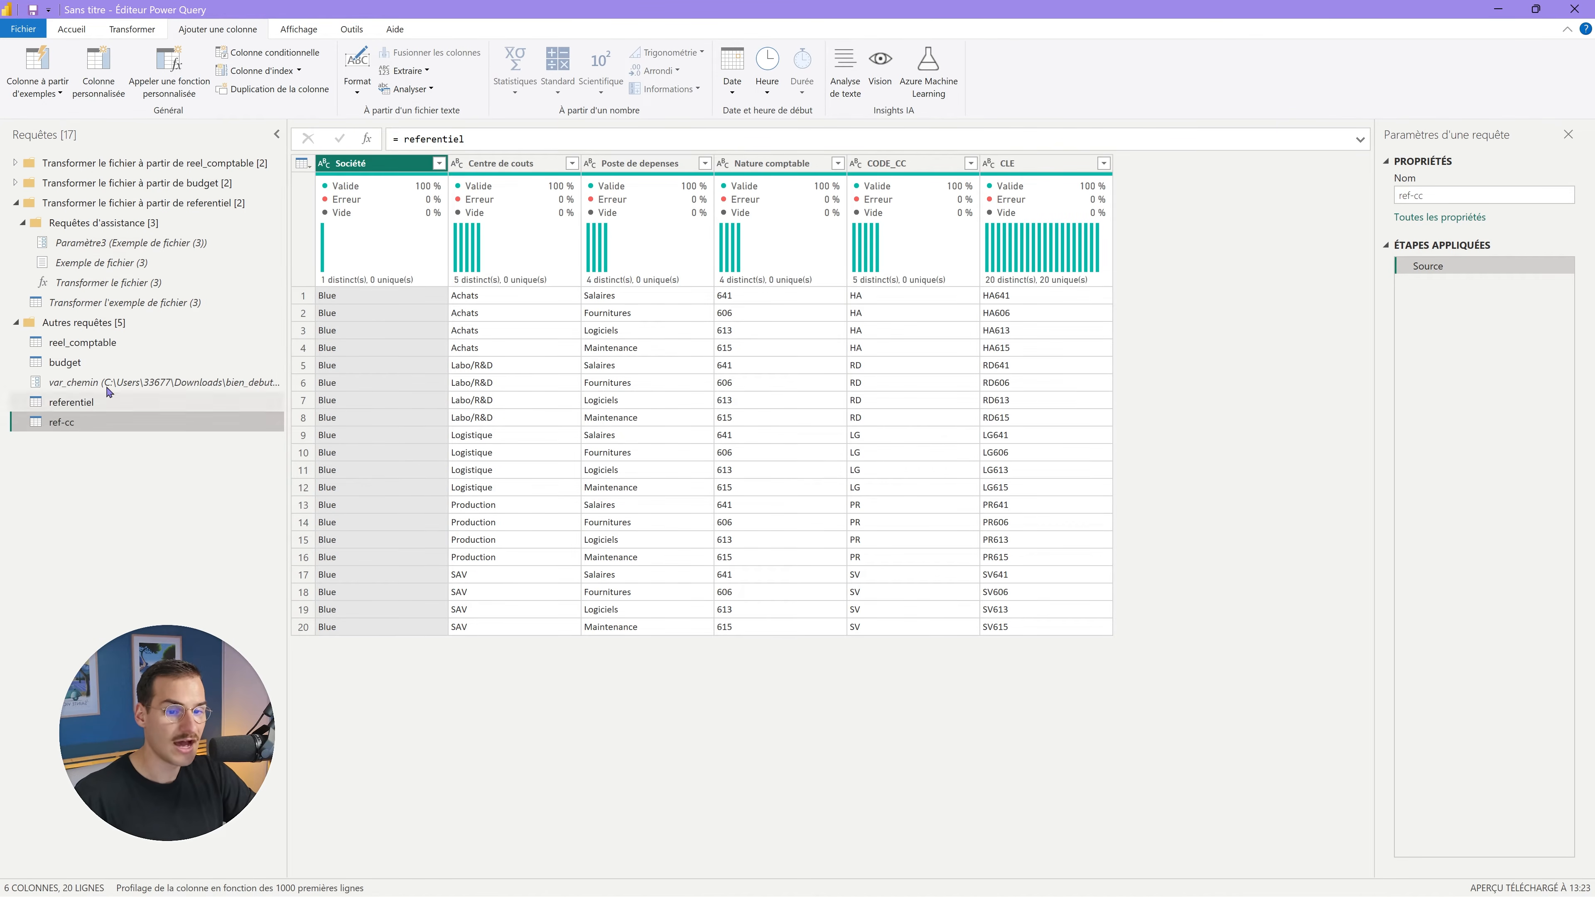
Duplicate the referentiel query as referentiel (2).
{"action": "left_click", "coordinate": [125, 366]}
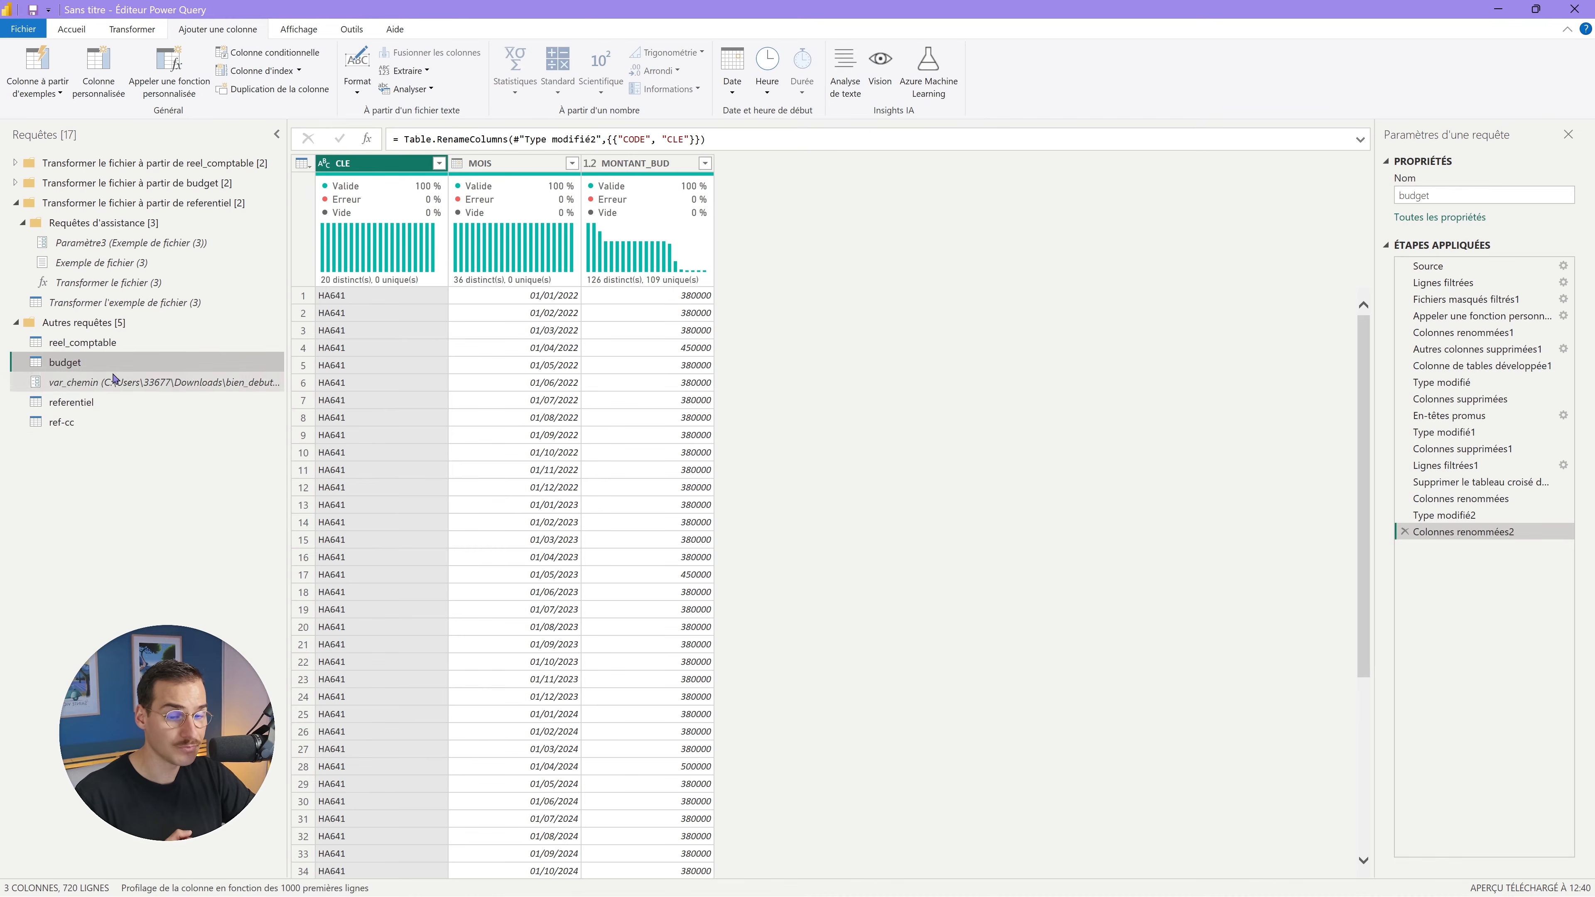
{"action": "left_click", "coordinate": [124, 406]}
{"action": "right_click", "coordinate": [123, 407]}
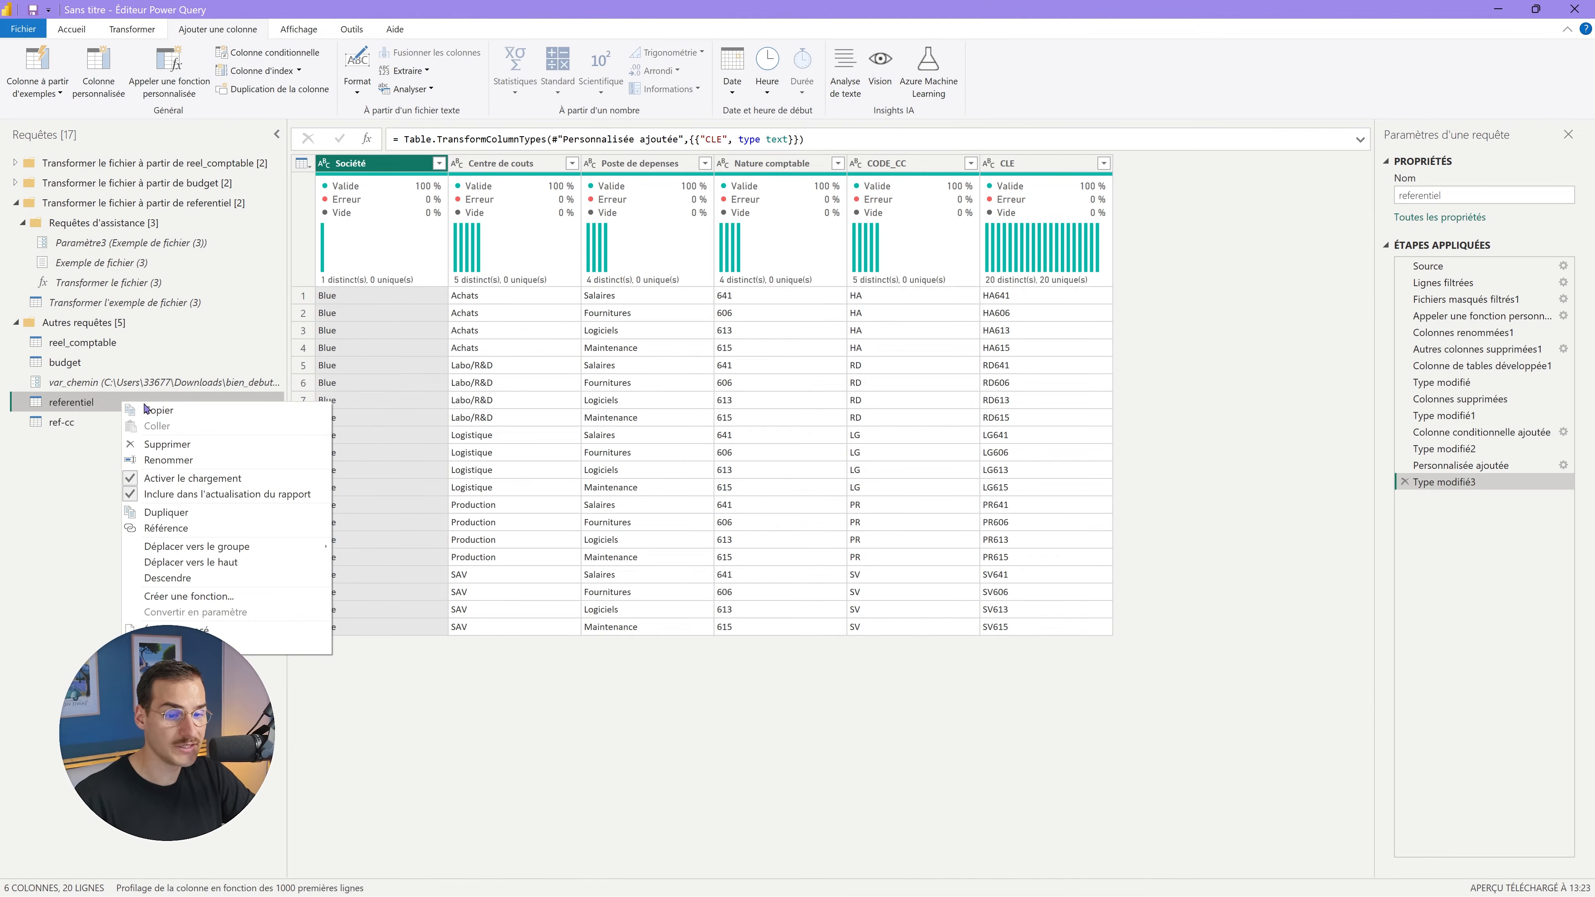
{"action": "left_click", "coordinate": [178, 512]}
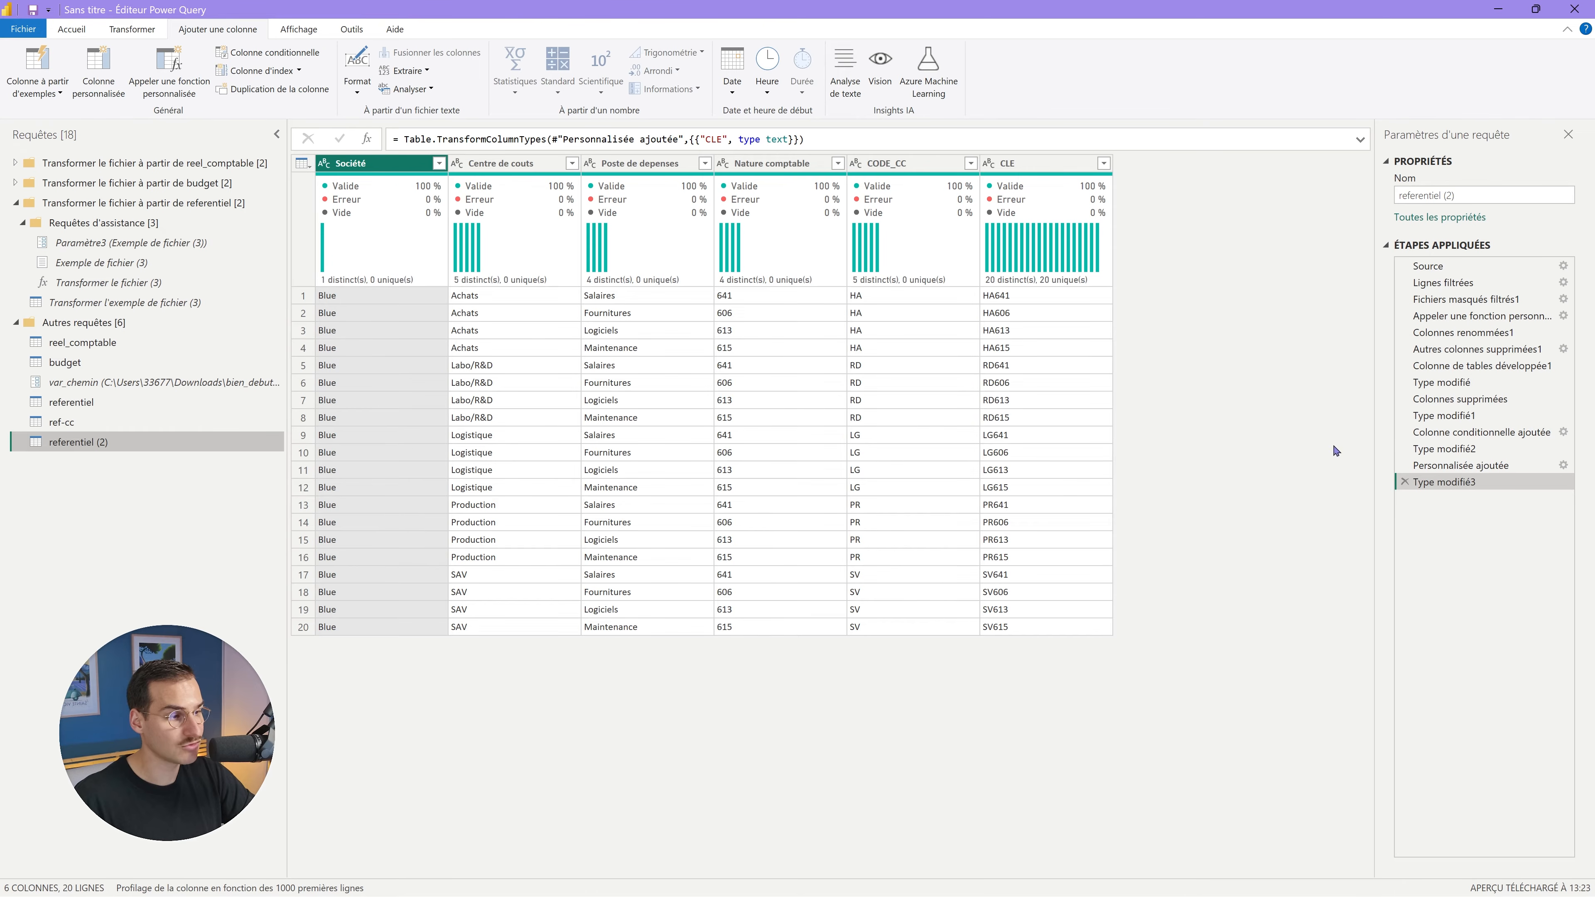
Delete the referentiel (2) query.
{"action": "right_click", "coordinate": [107, 447]}
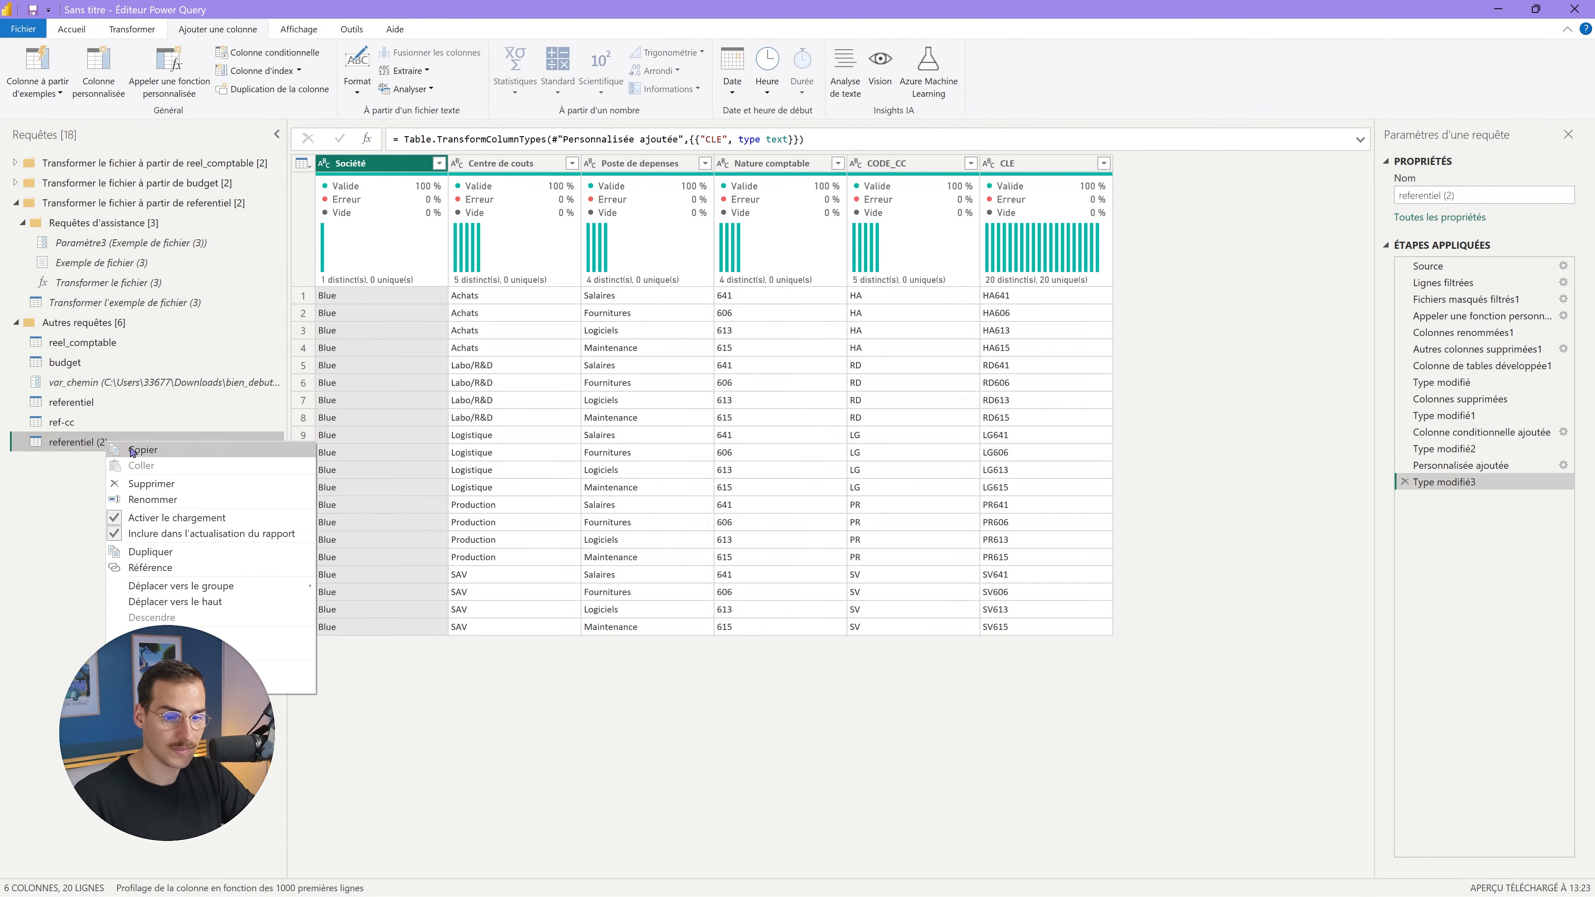
{"action": "left_click", "coordinate": [131, 489]}
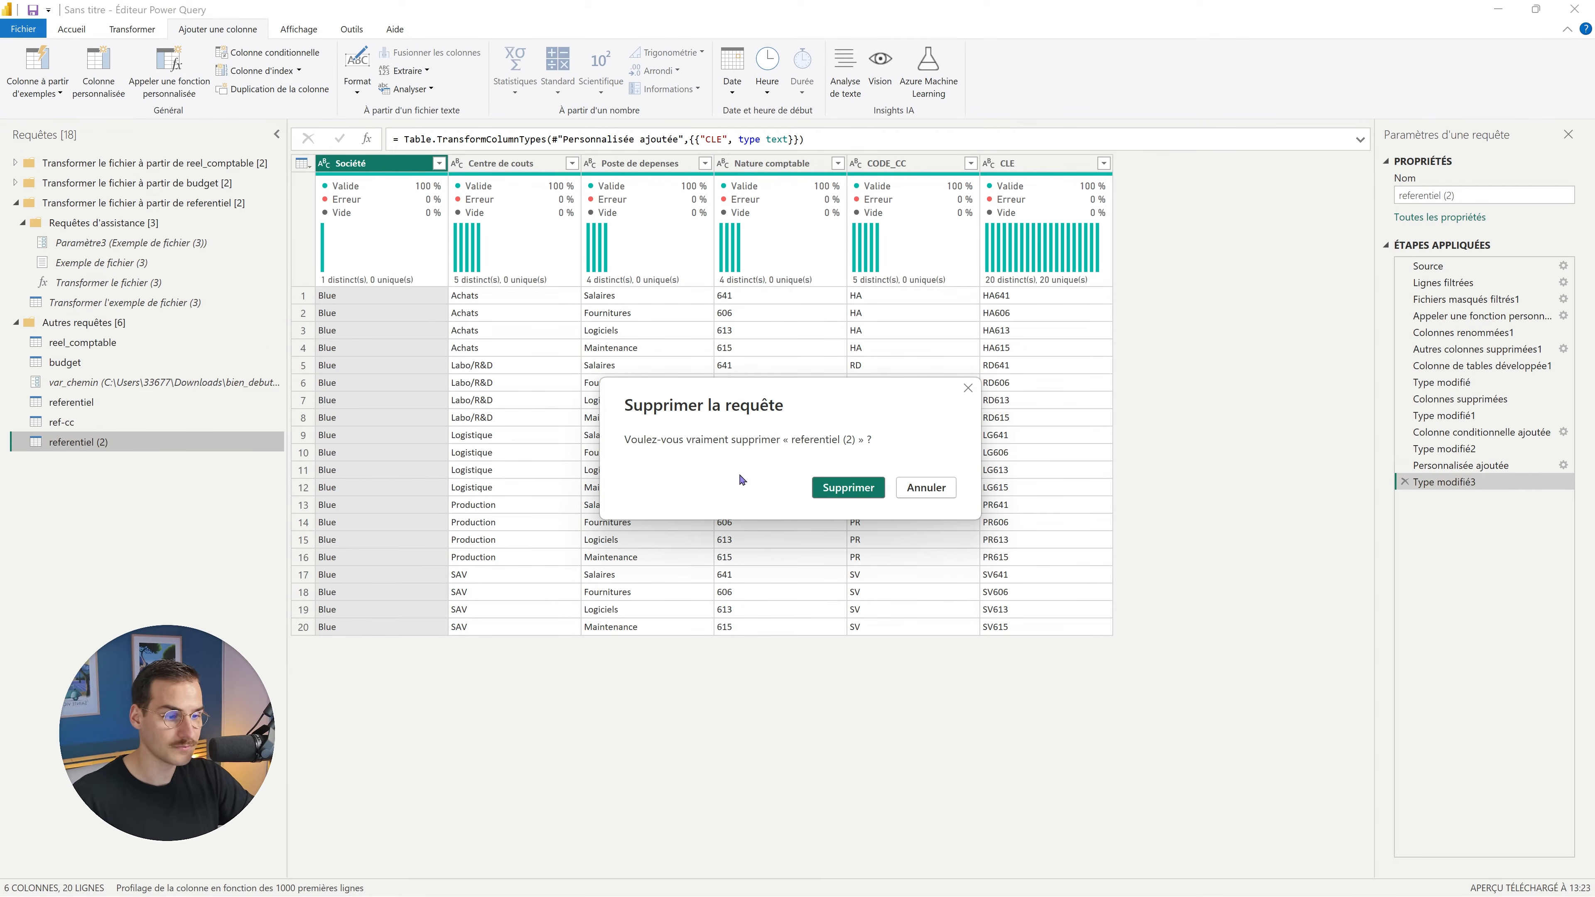
{"action": "left_click", "coordinate": [847, 489]}
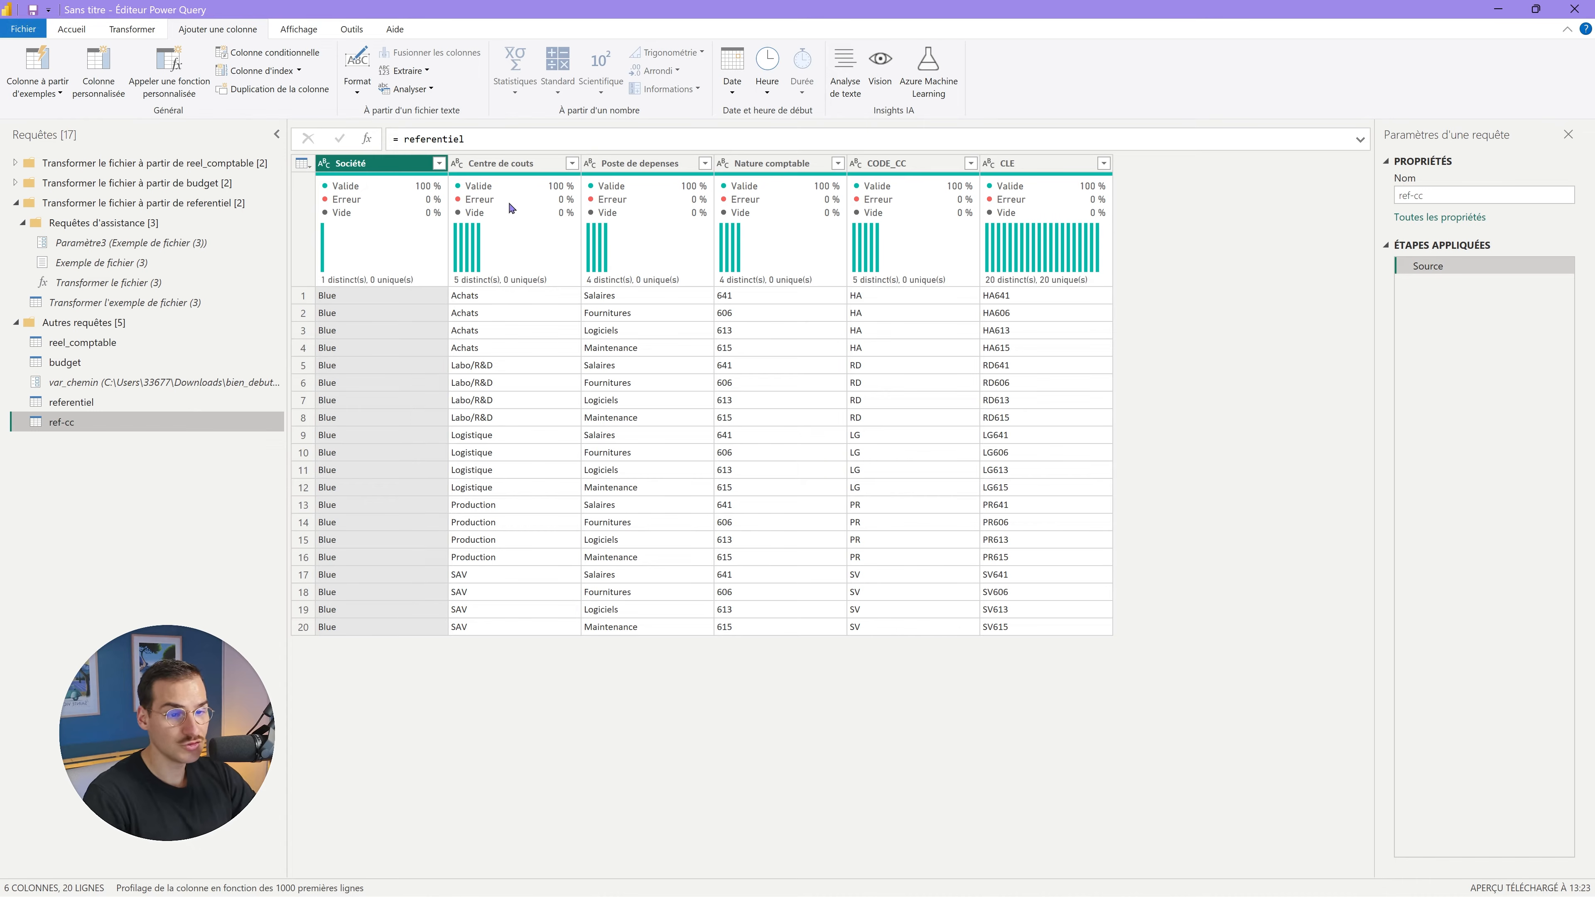
Remove Société, Poste de depenses, Nature comptable and CLE columns from ref-cc.
{"action": "left_click", "coordinate": [634, 175], "text": "ctrl"}
{"action": "left_click", "coordinate": [762, 177], "text": "ctrl"}
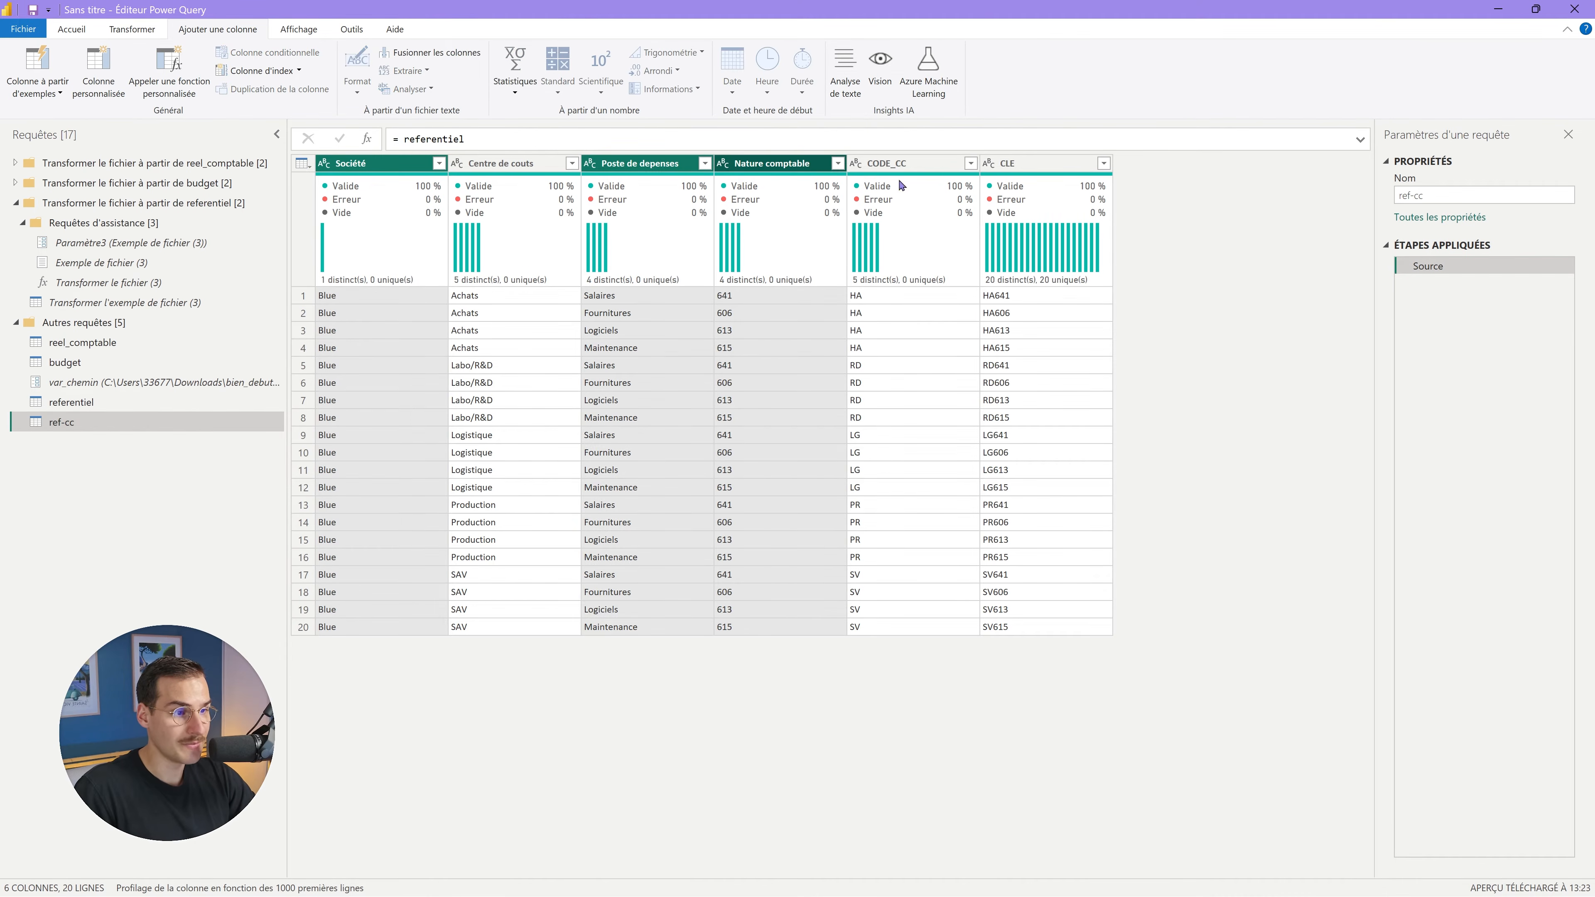
{"action": "left_click", "coordinate": [1057, 168], "text": "ctrl"}
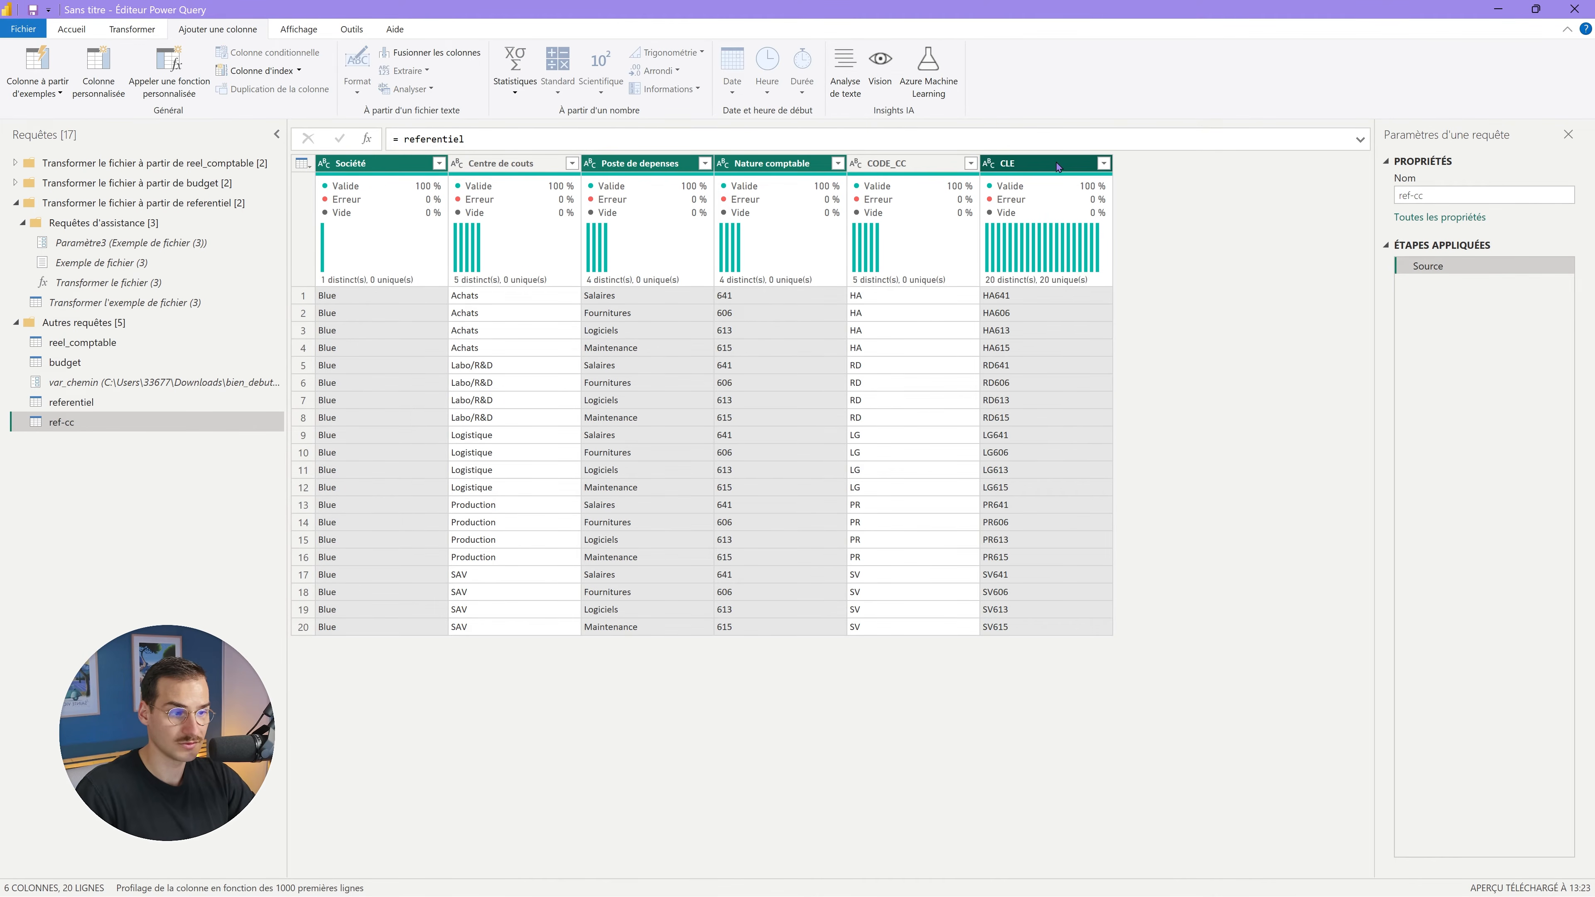
{"action": "right_click", "coordinate": [1058, 167]}
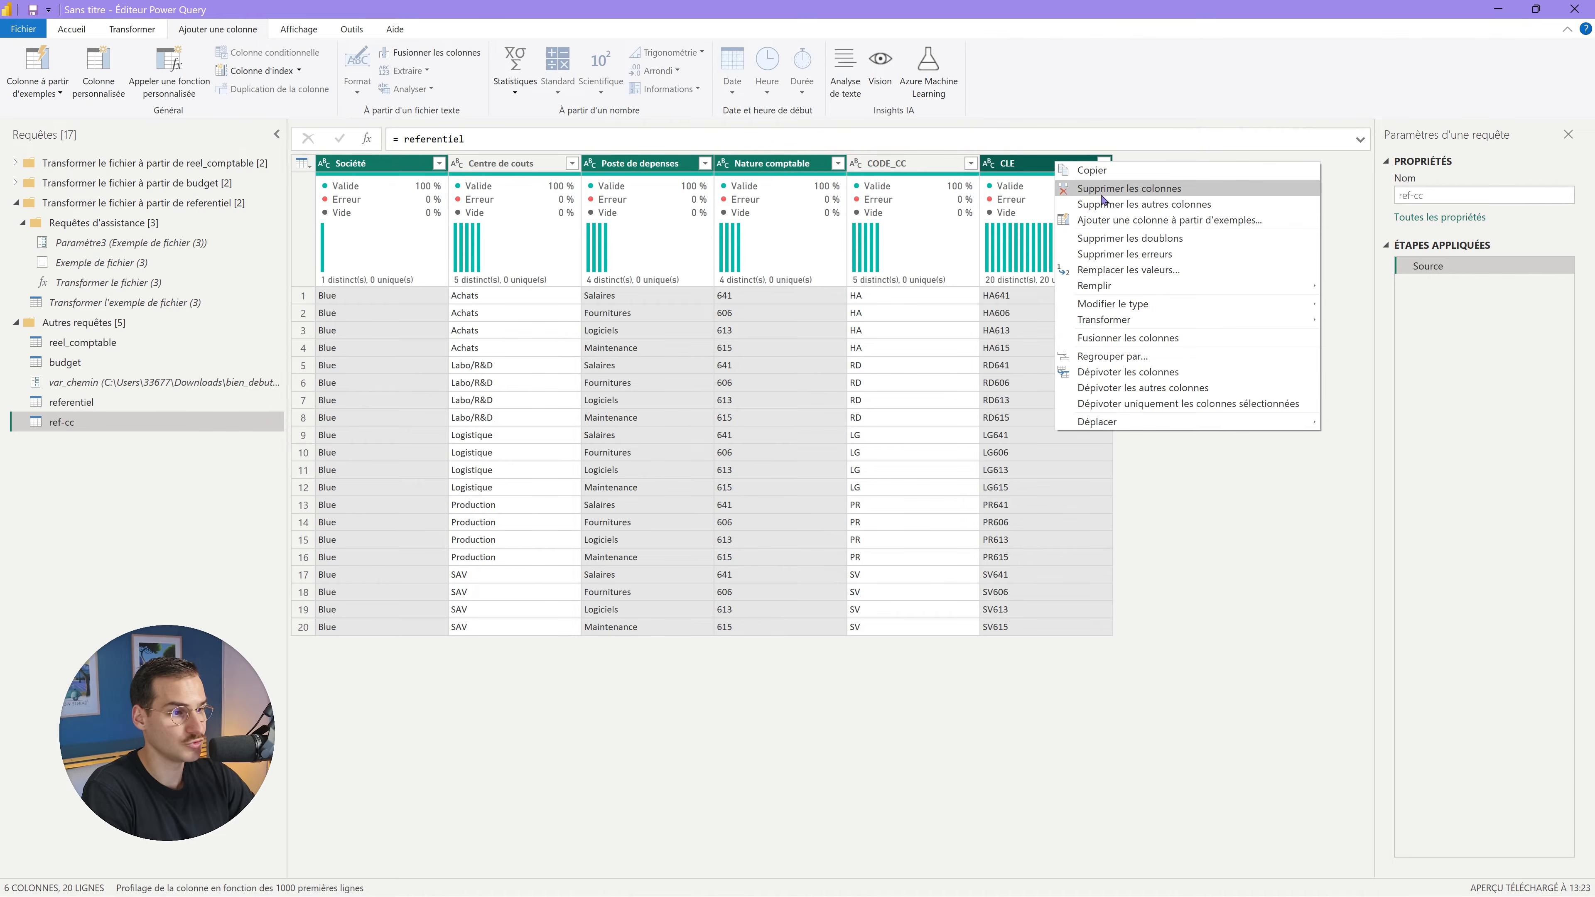
{"action": "left_click", "coordinate": [1104, 191]}
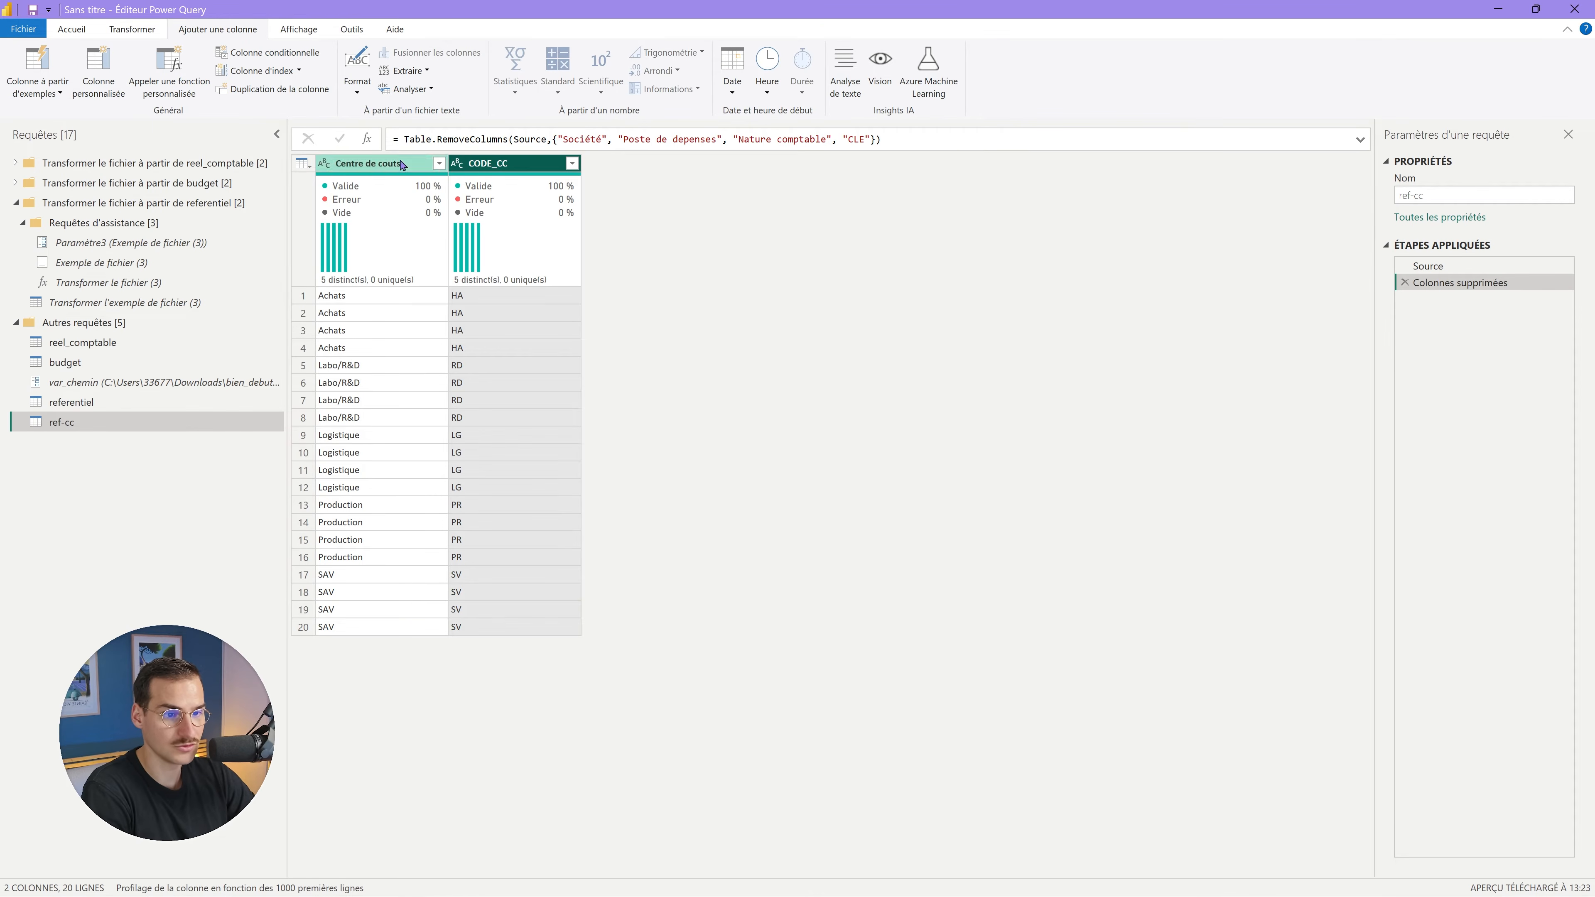
Remove duplicate rows across Centre de couts and CODE_CC, leaving five cost centres.
{"action": "left_click", "coordinate": [490, 163], "text": "ctrl"}
{"action": "right_click", "coordinate": [505, 162]}
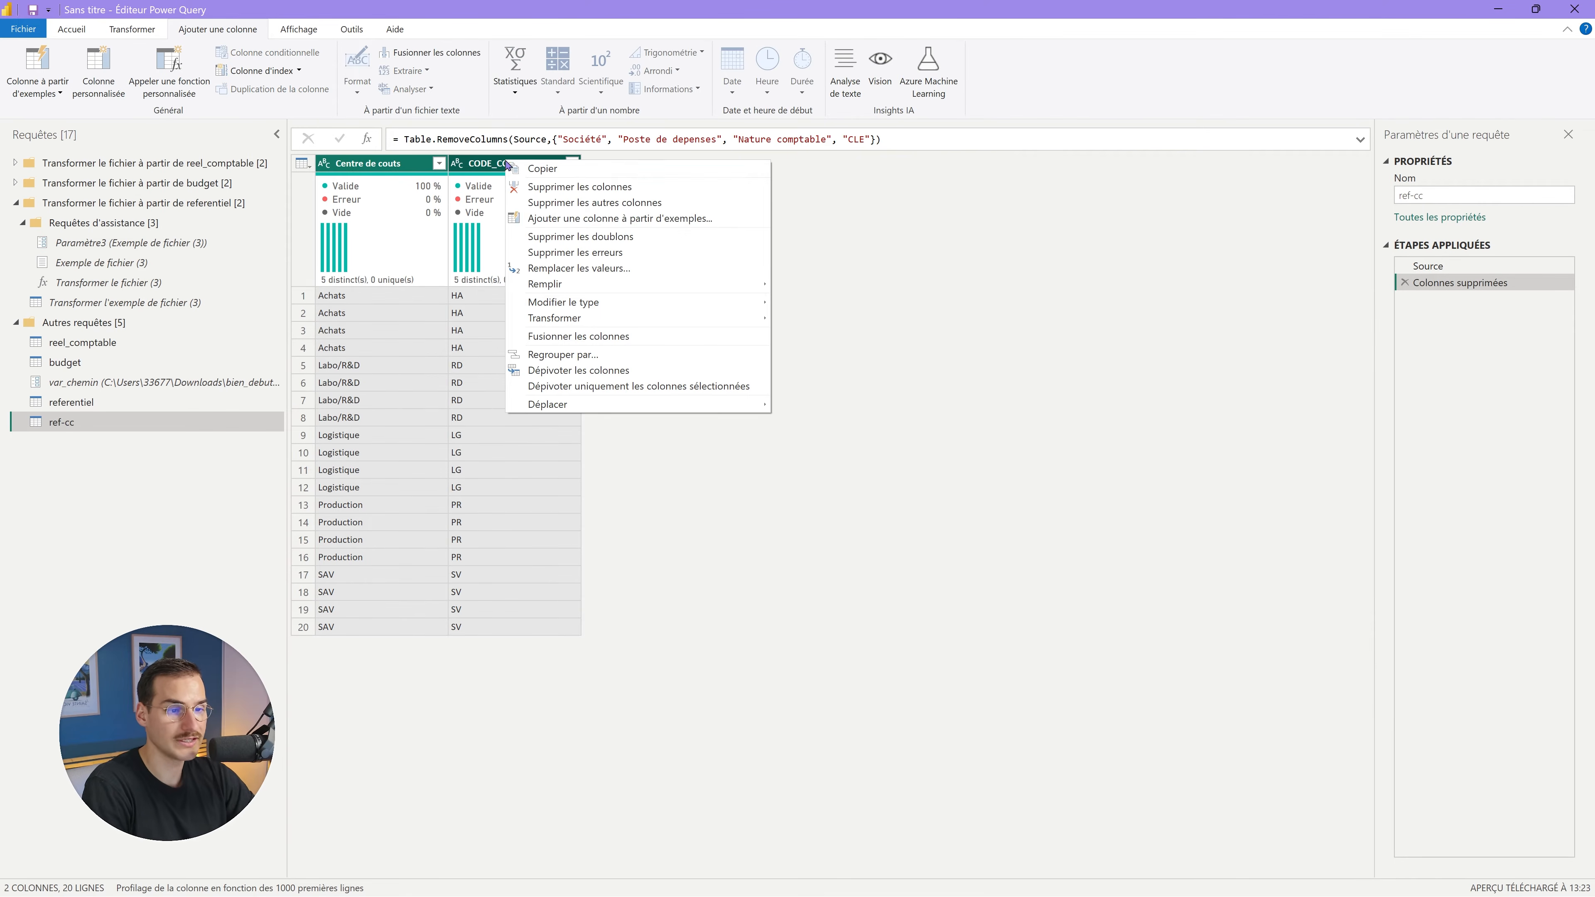
{"action": "left_click", "coordinate": [622, 237]}
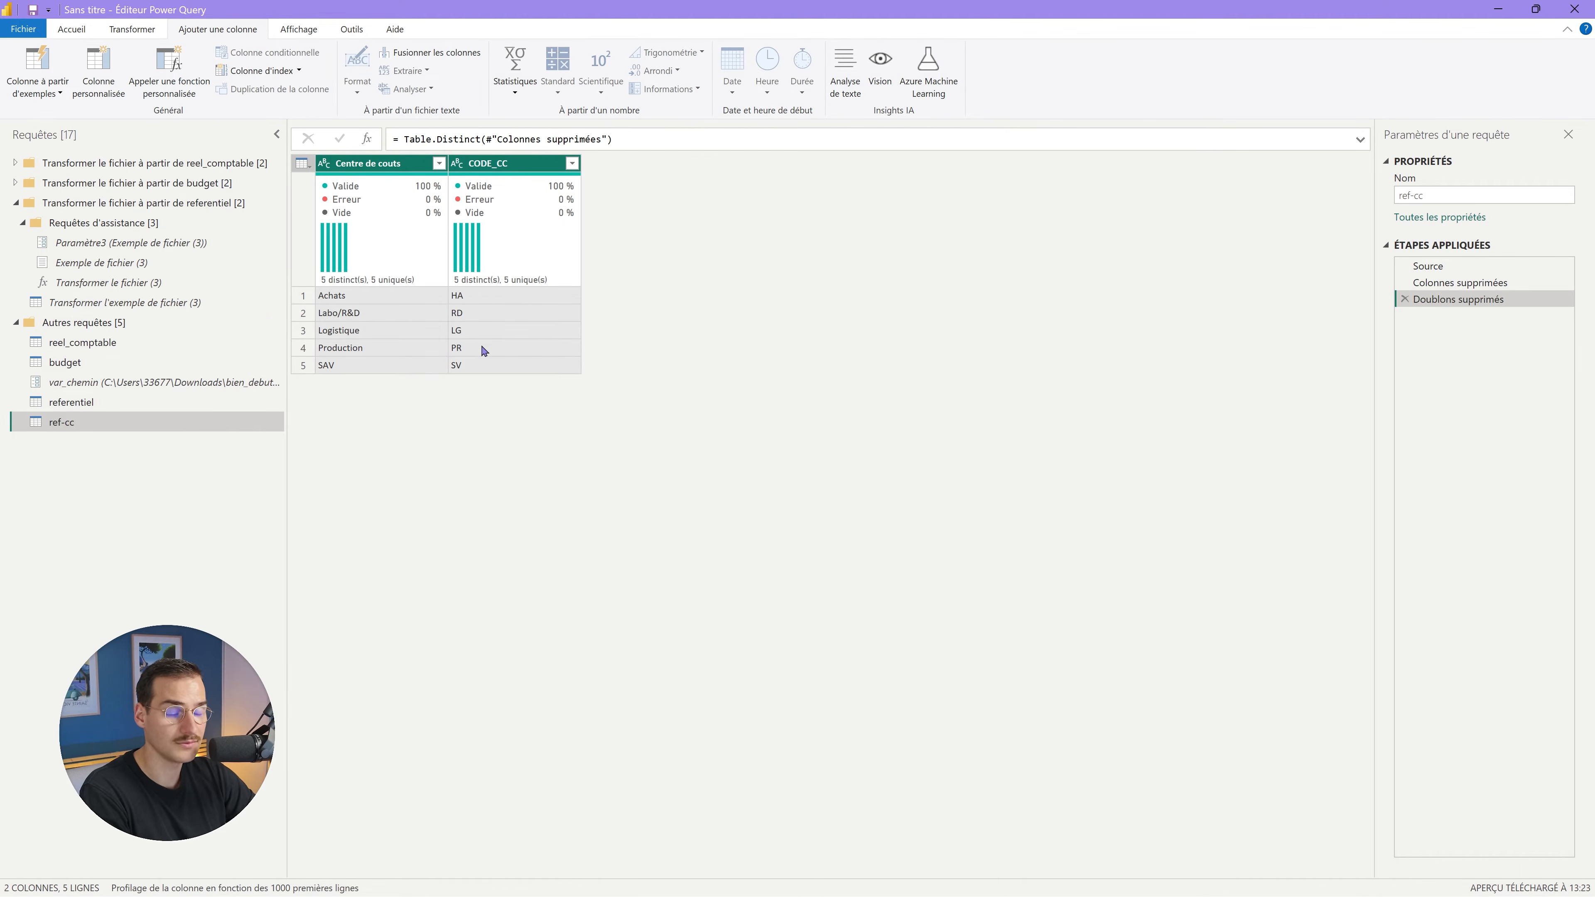
{"action": "left_click", "coordinate": [128, 402]}
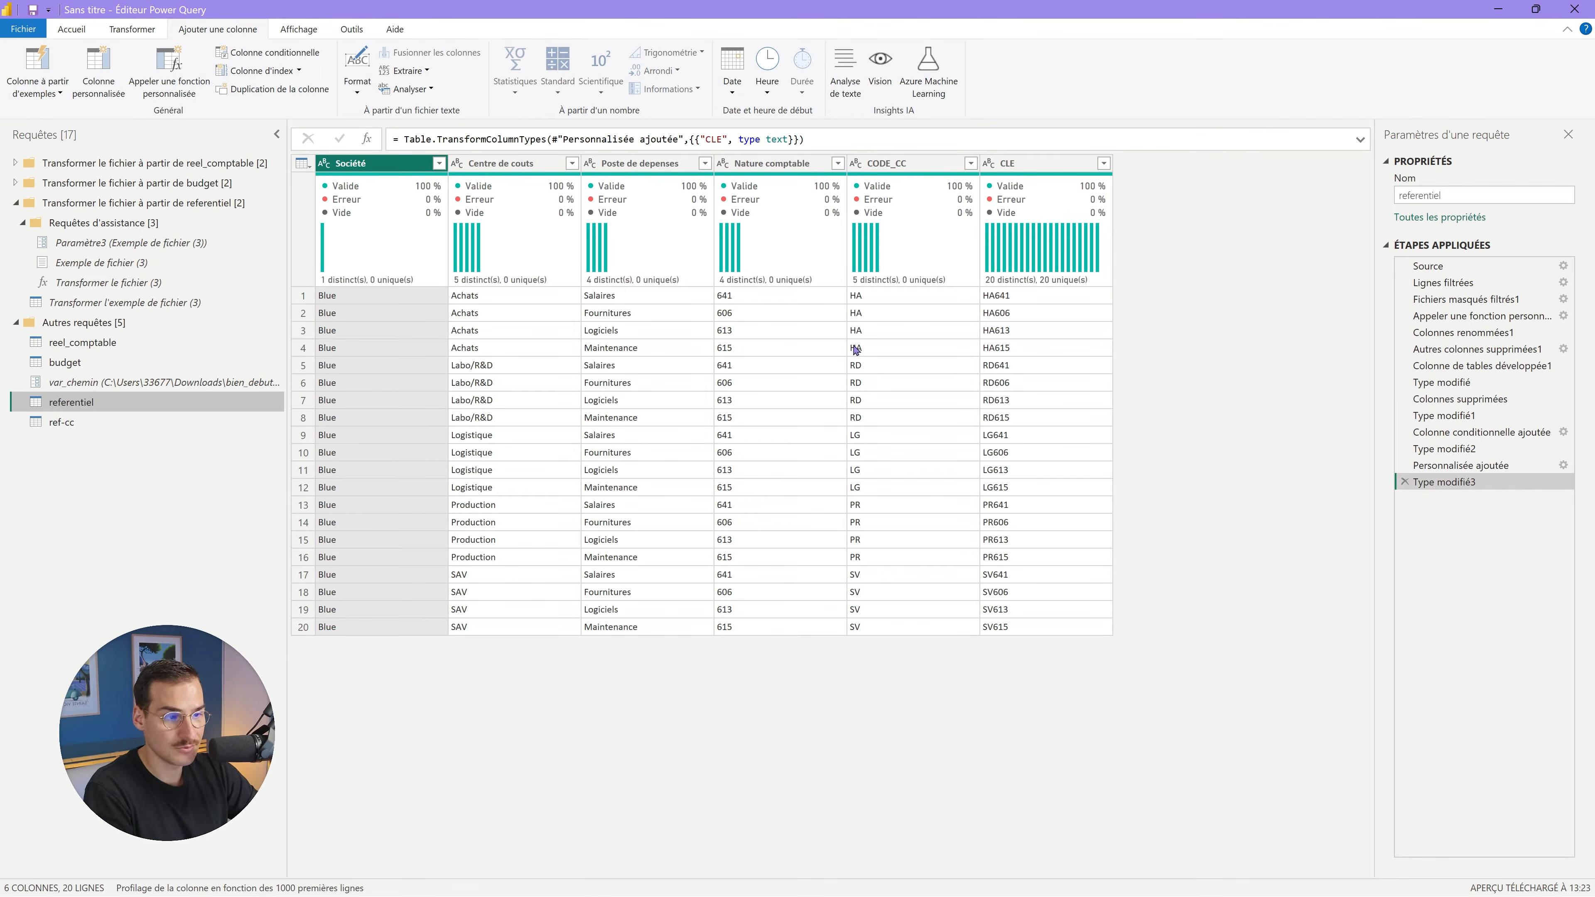
{"action": "left_click", "coordinate": [63, 422]}
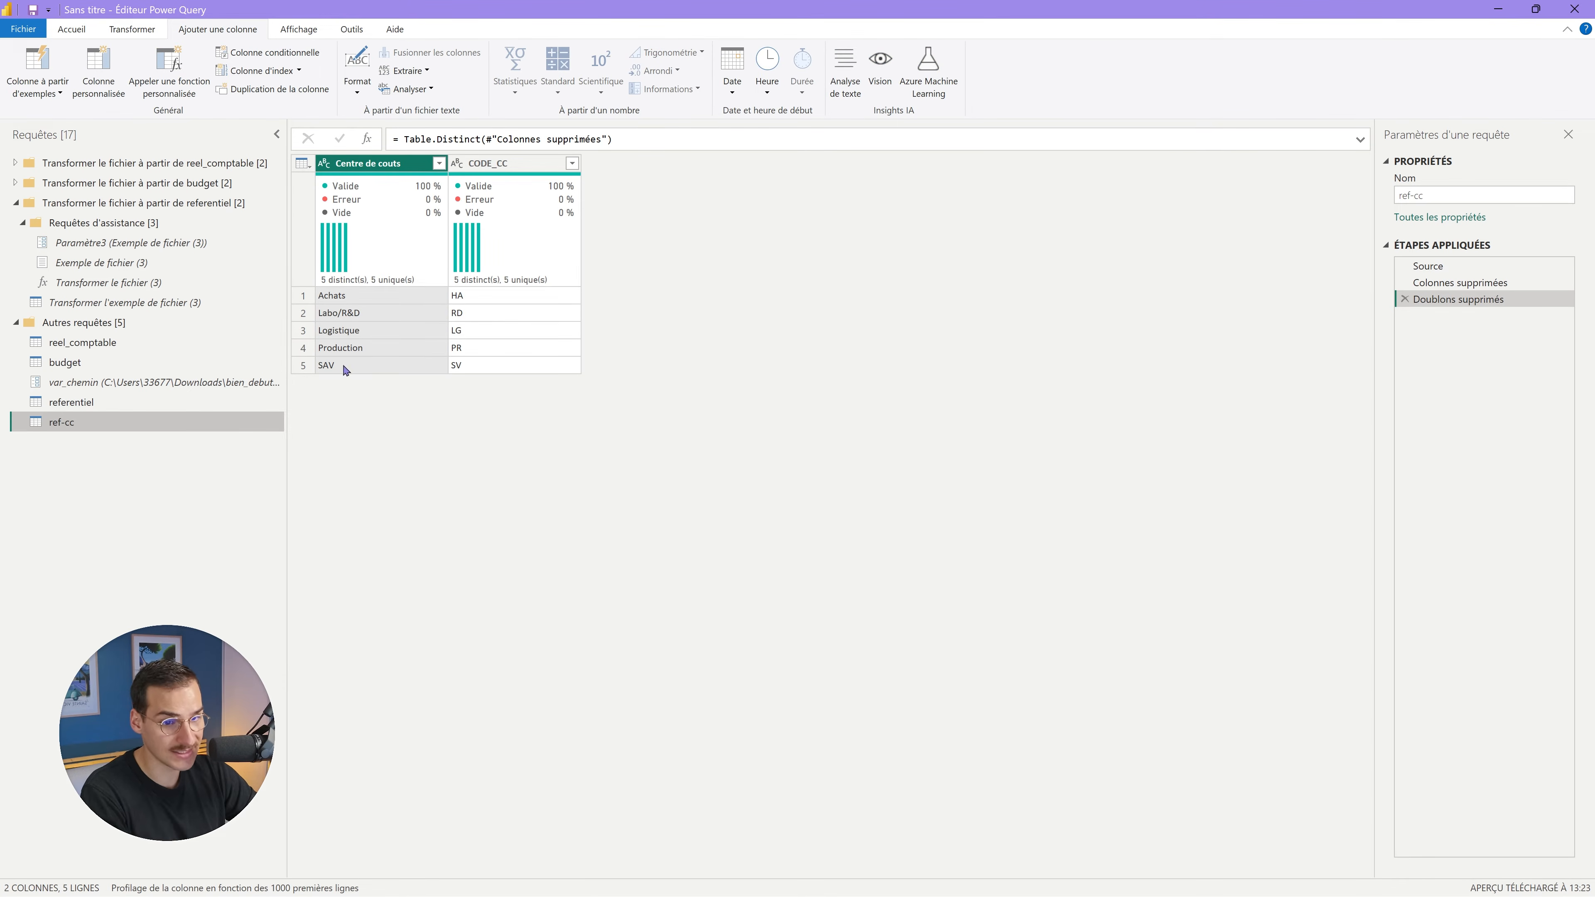
{"action": "left_click", "coordinate": [137, 348]}
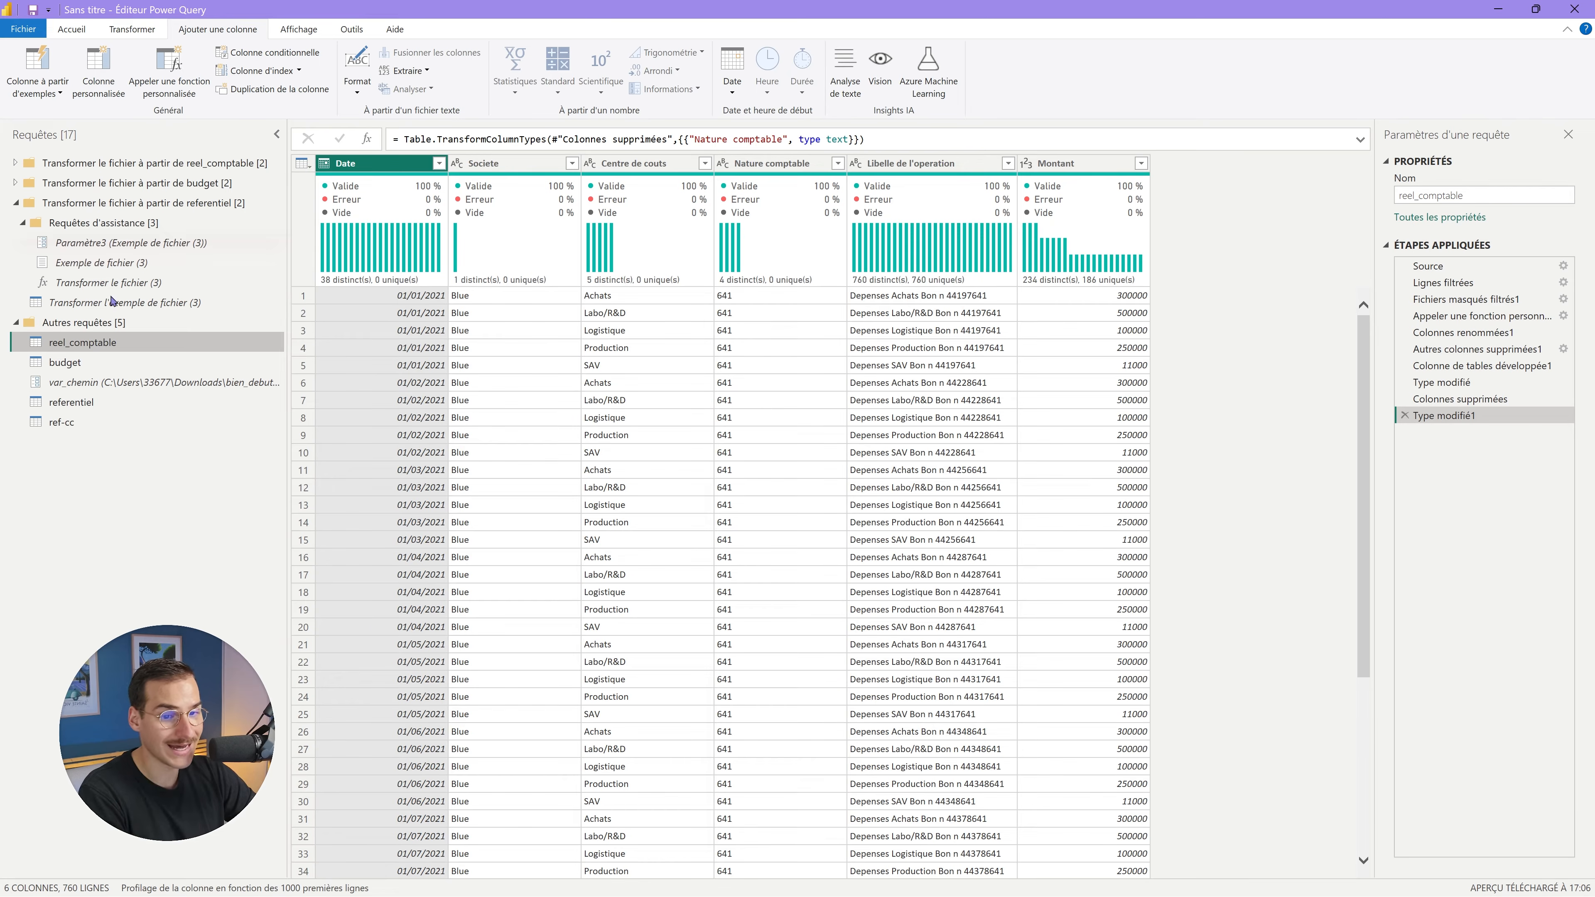
{"action": "left_click", "coordinate": [75, 422]}
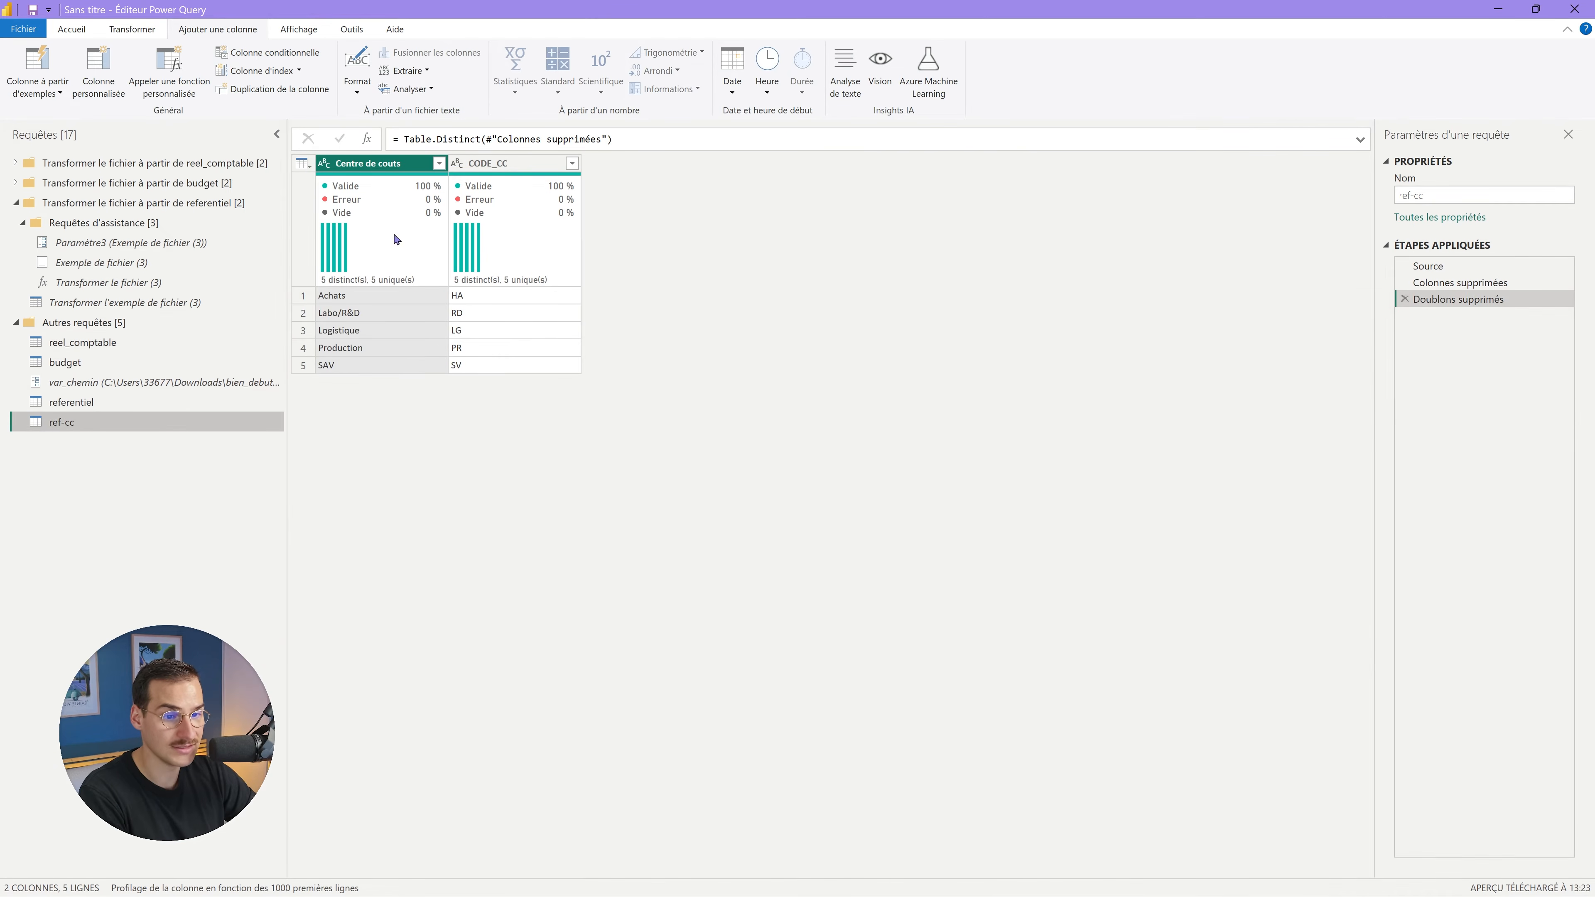
{"action": "left_click", "coordinate": [191, 343]}
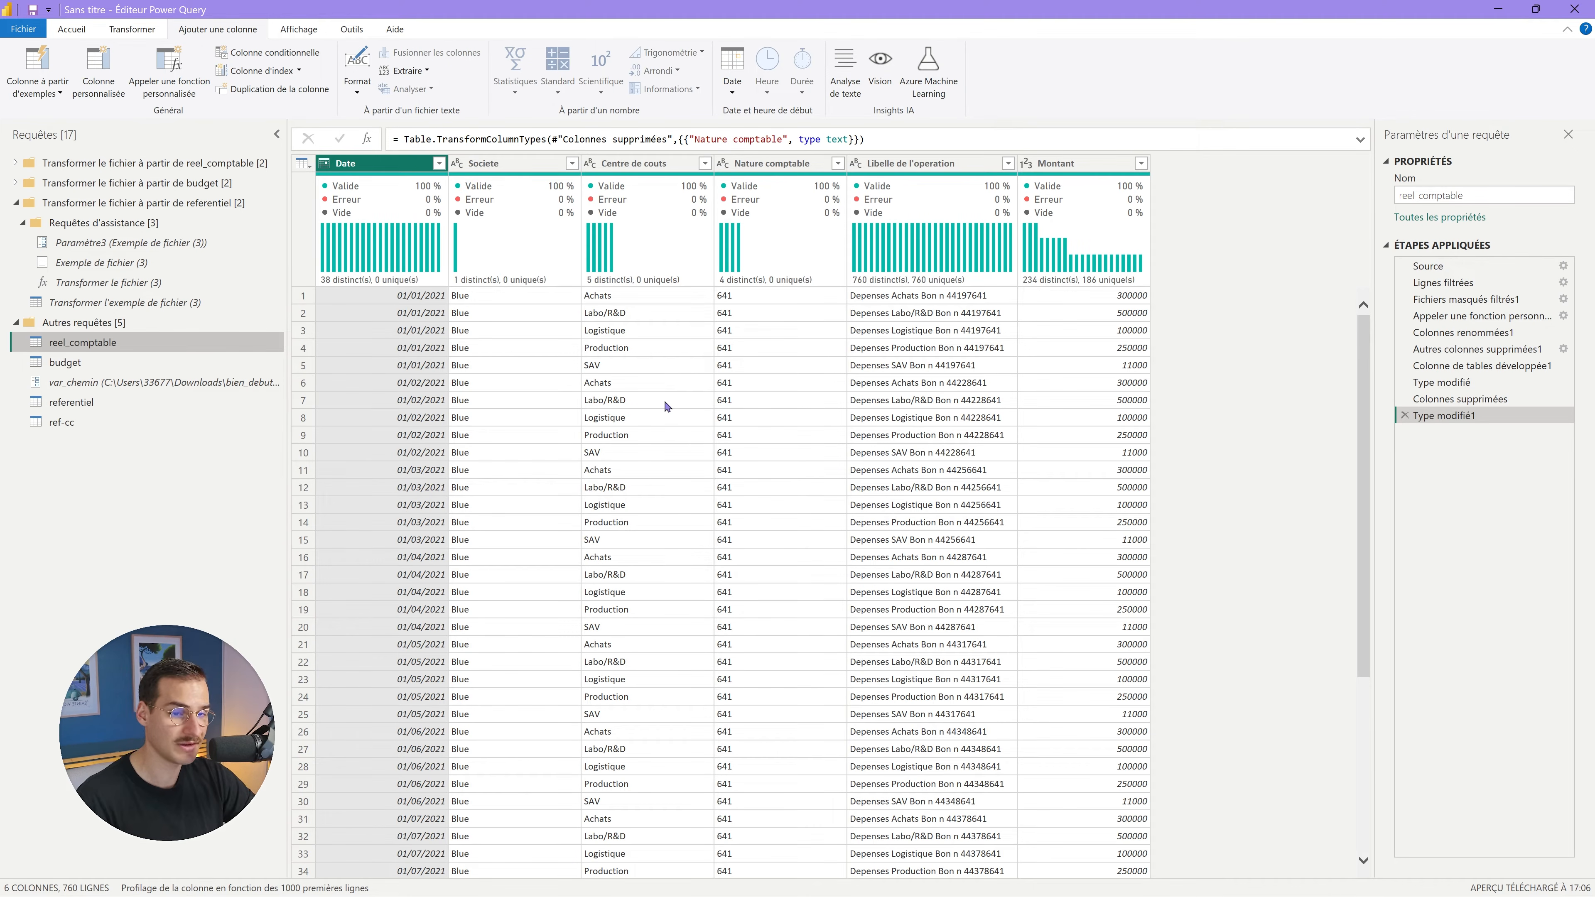
Left-outer-join reel_comptable with ref-cc on Centre de couts, matching all 760 rows.
{"action": "left_click", "coordinate": [74, 29]}
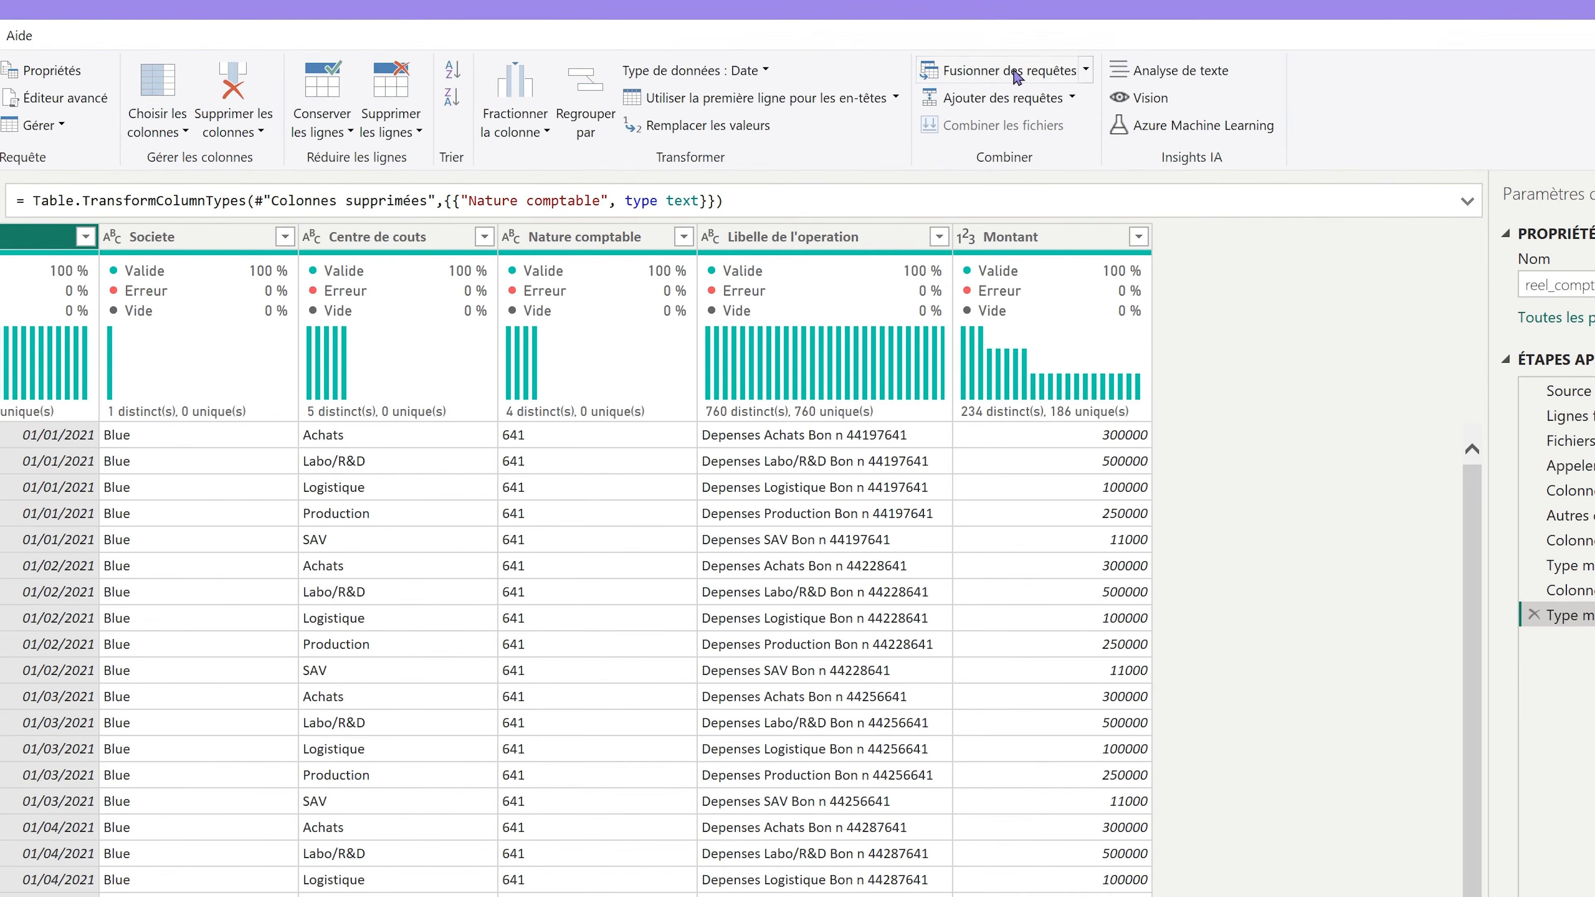
{"action": "left_click", "coordinate": [1011, 70]}
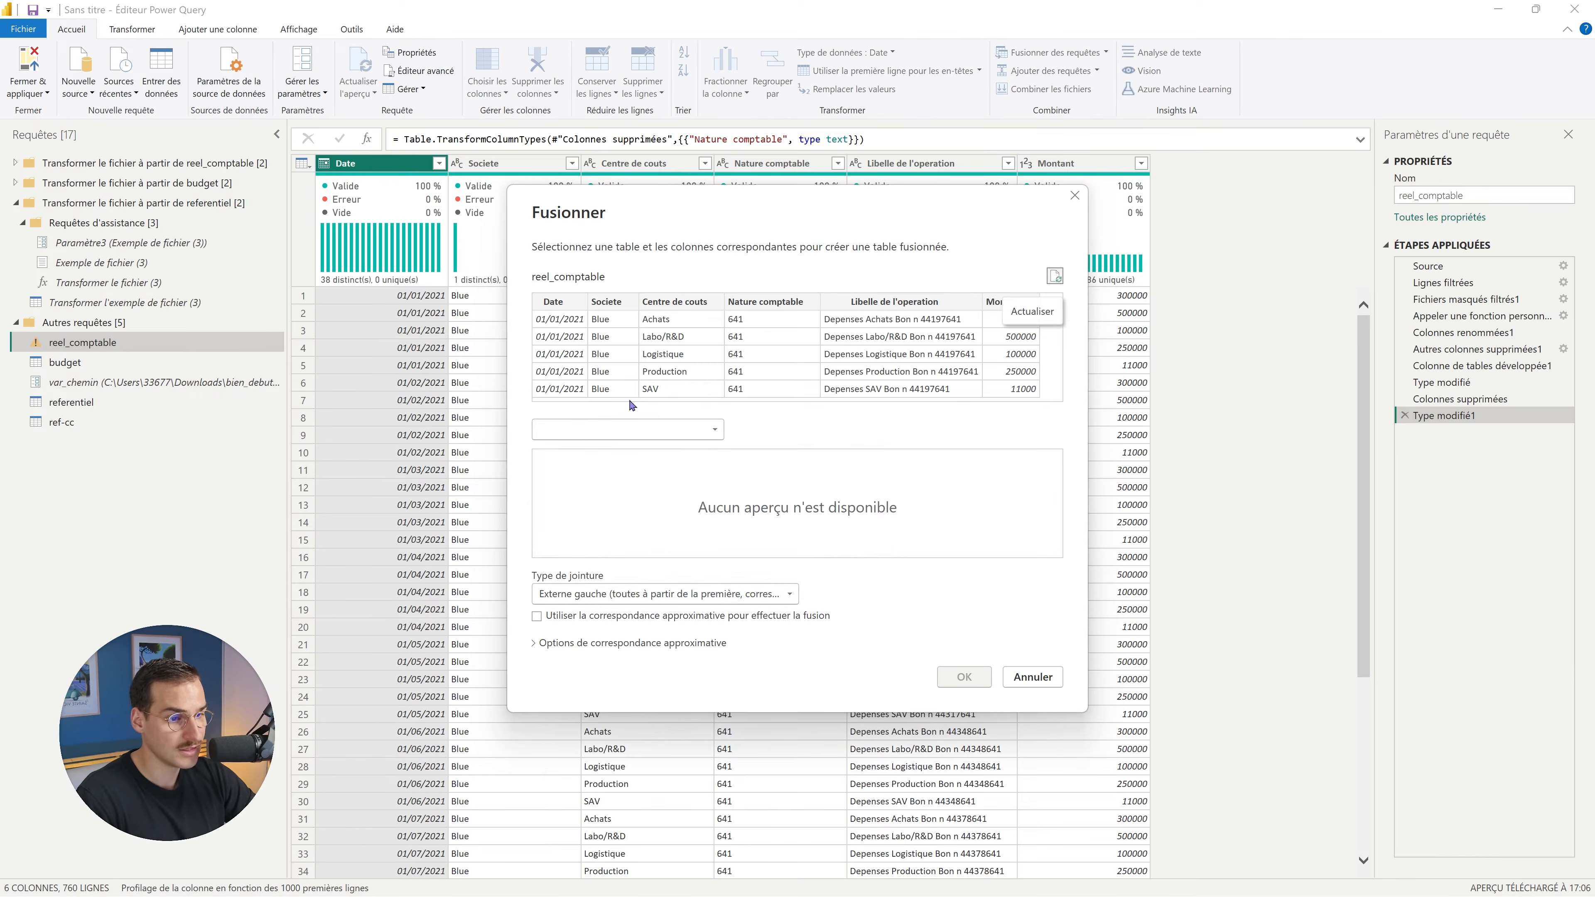
{"action": "left_click", "coordinate": [628, 429]}
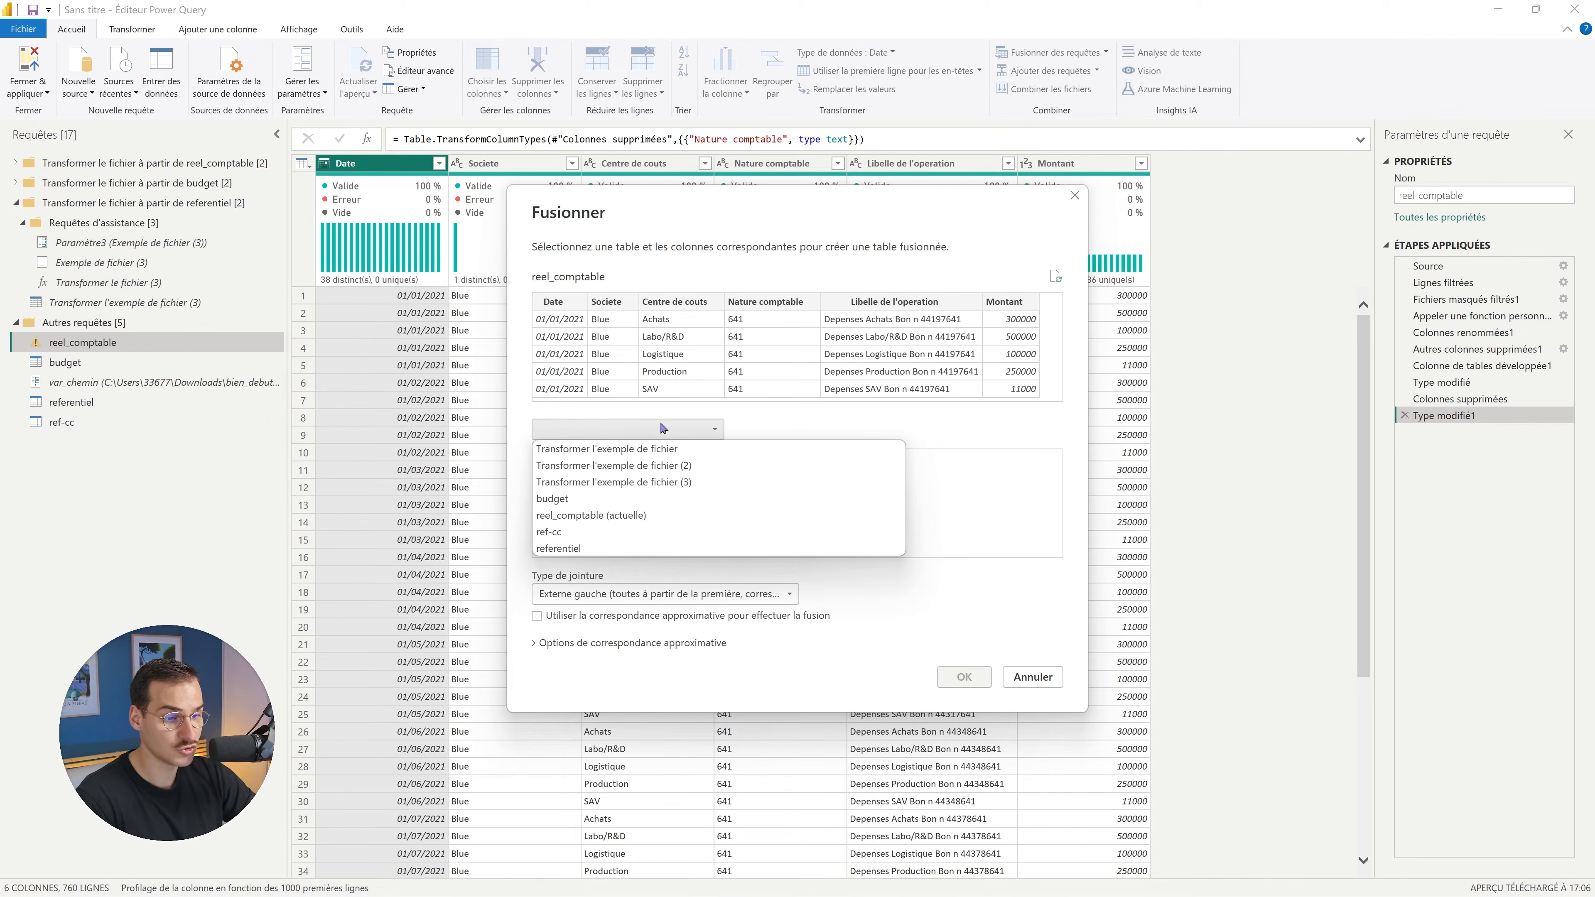
{"action": "left_click", "coordinate": [558, 533]}
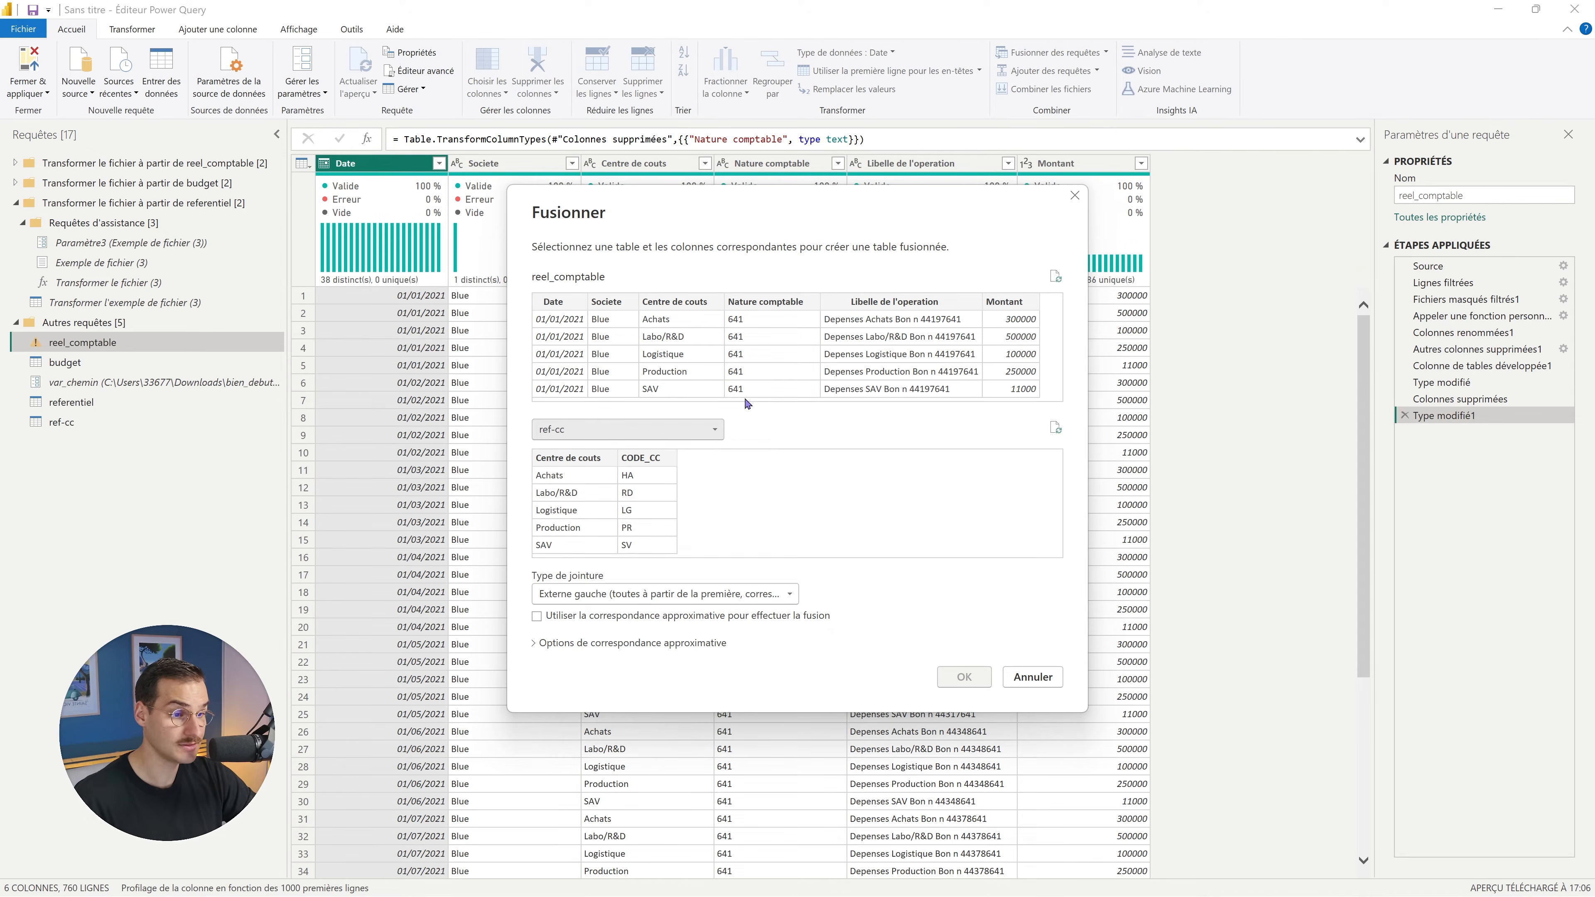
{"action": "left_click", "coordinate": [687, 302]}
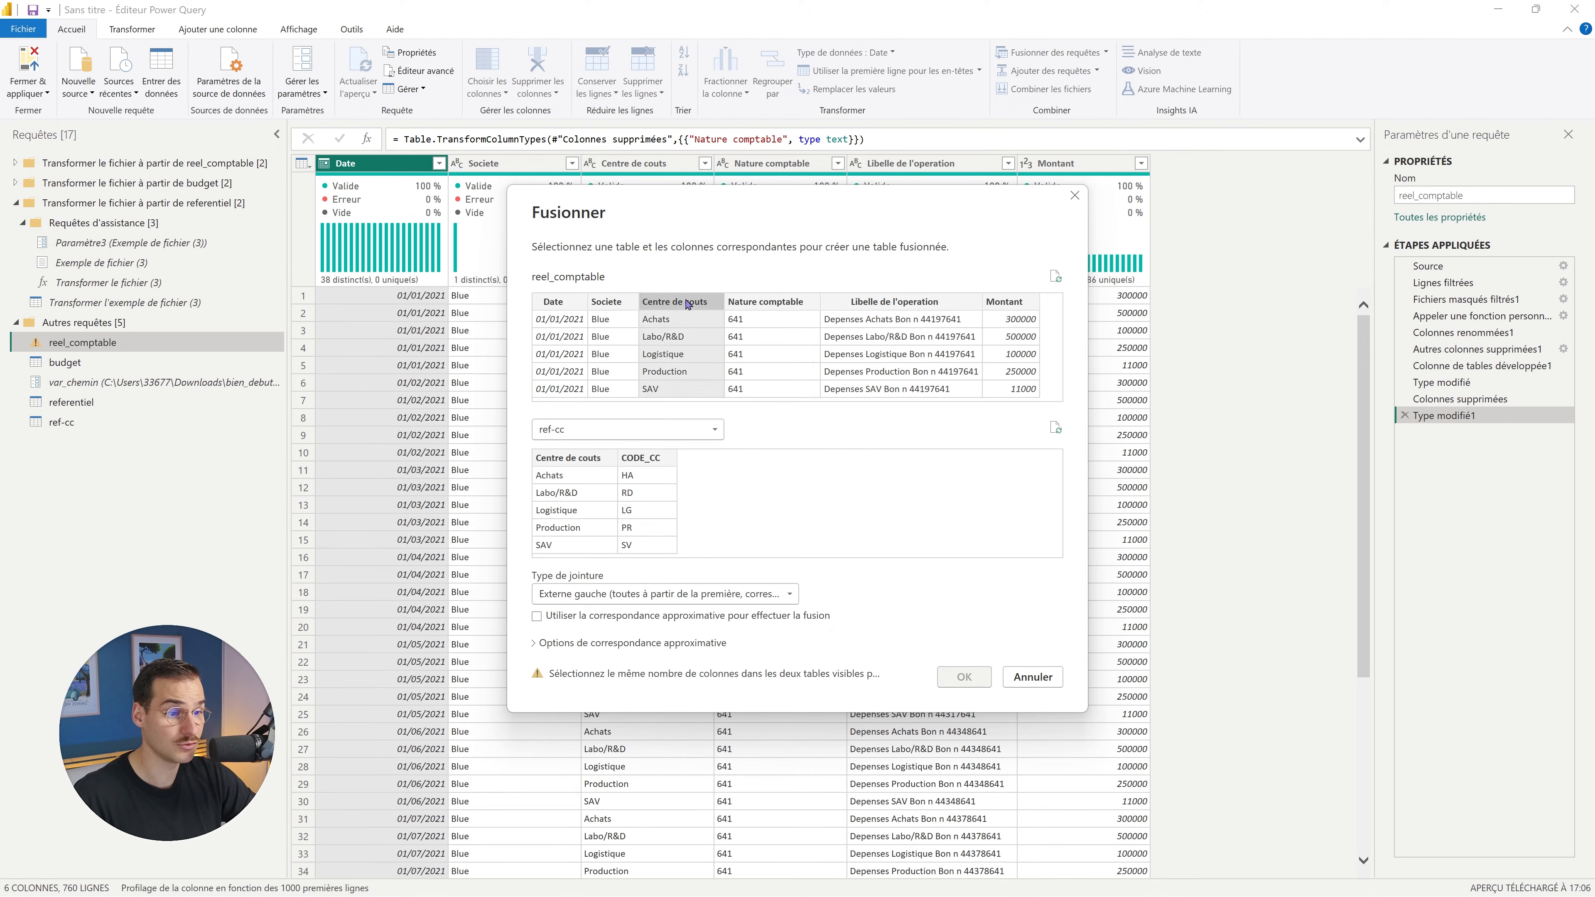
{"action": "left_click", "coordinate": [572, 463]}
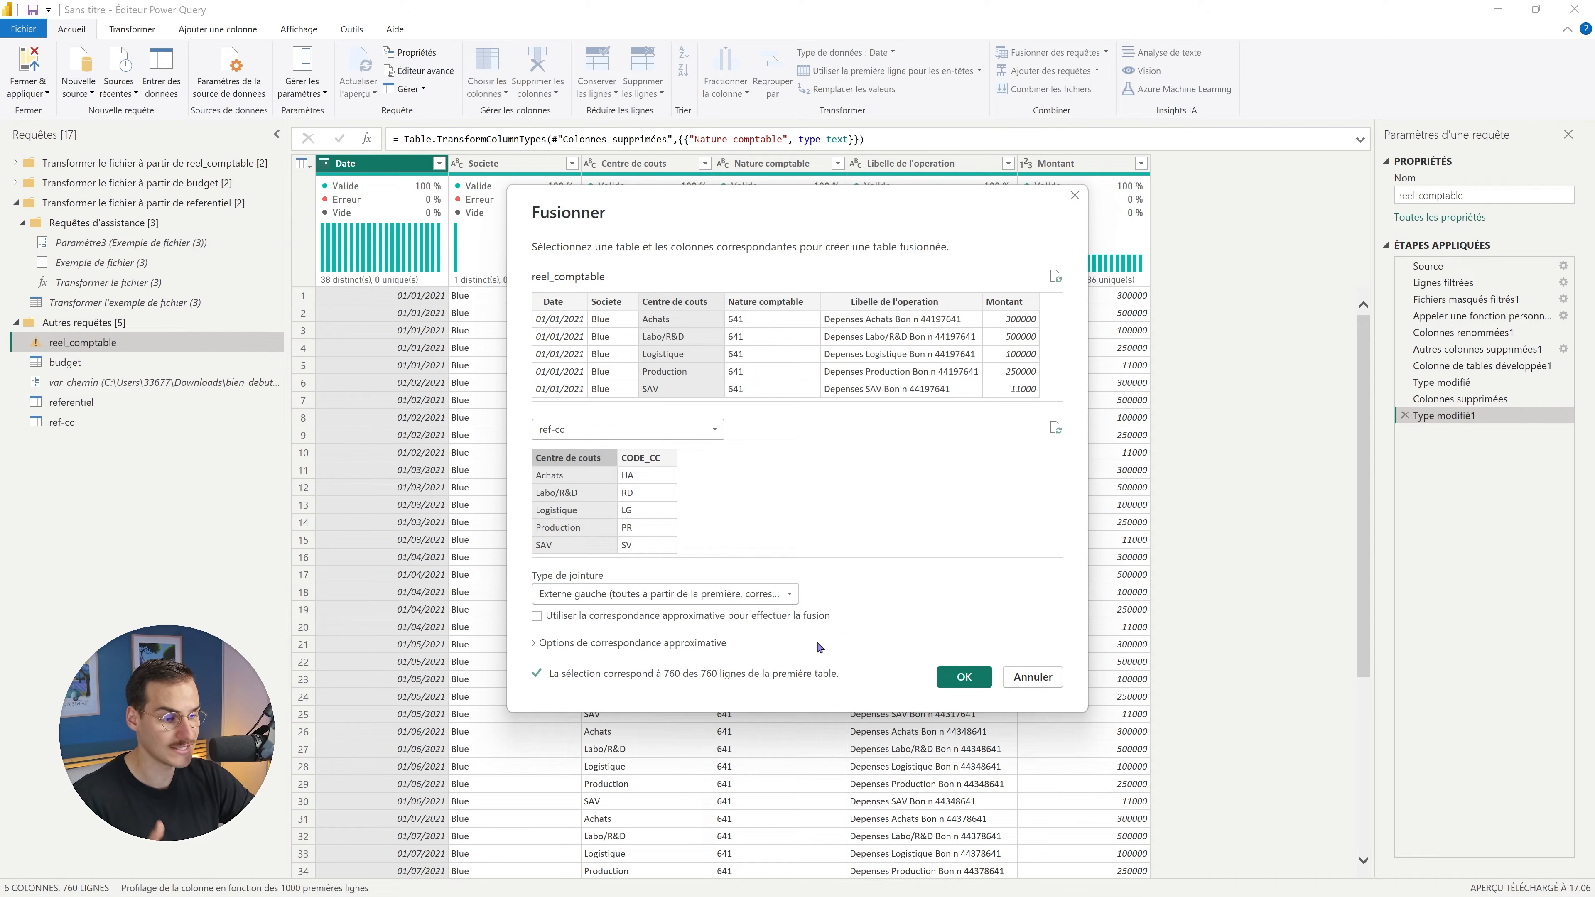
{"action": "left_click", "coordinate": [964, 677]}
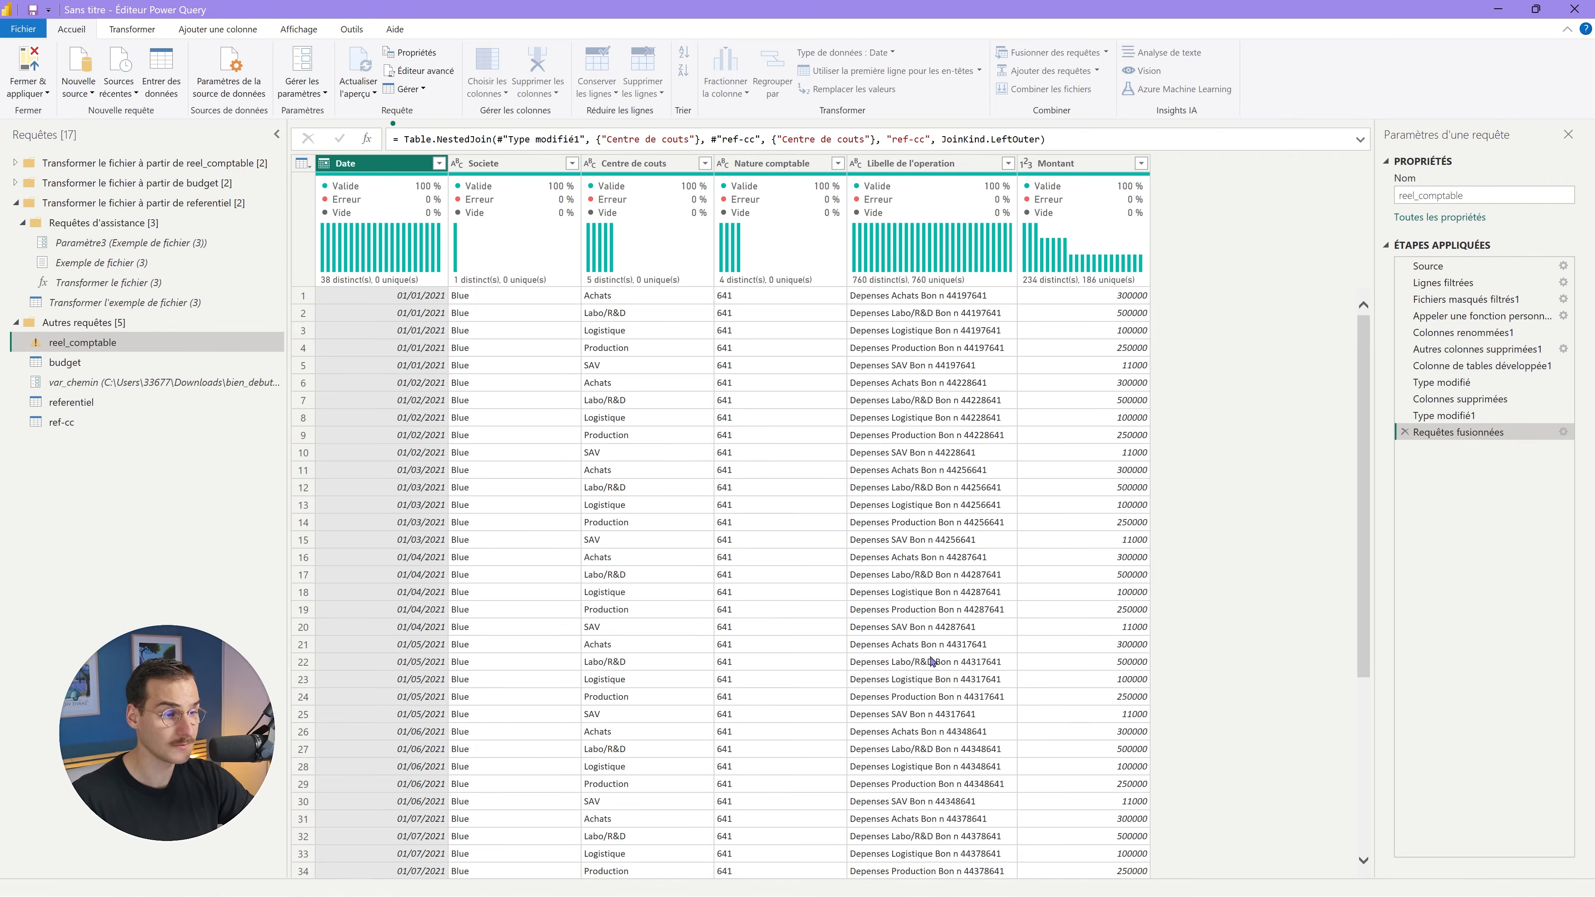
{"action": "left_click", "coordinate": [1273, 163]}
Expand the merged ref-cc column to only CODE_CC, without the column-name prefix.
{"action": "left_click", "coordinate": [1059, 232]}
{"action": "left_click", "coordinate": [1052, 267]}
{"action": "left_click", "coordinate": [1043, 321]}
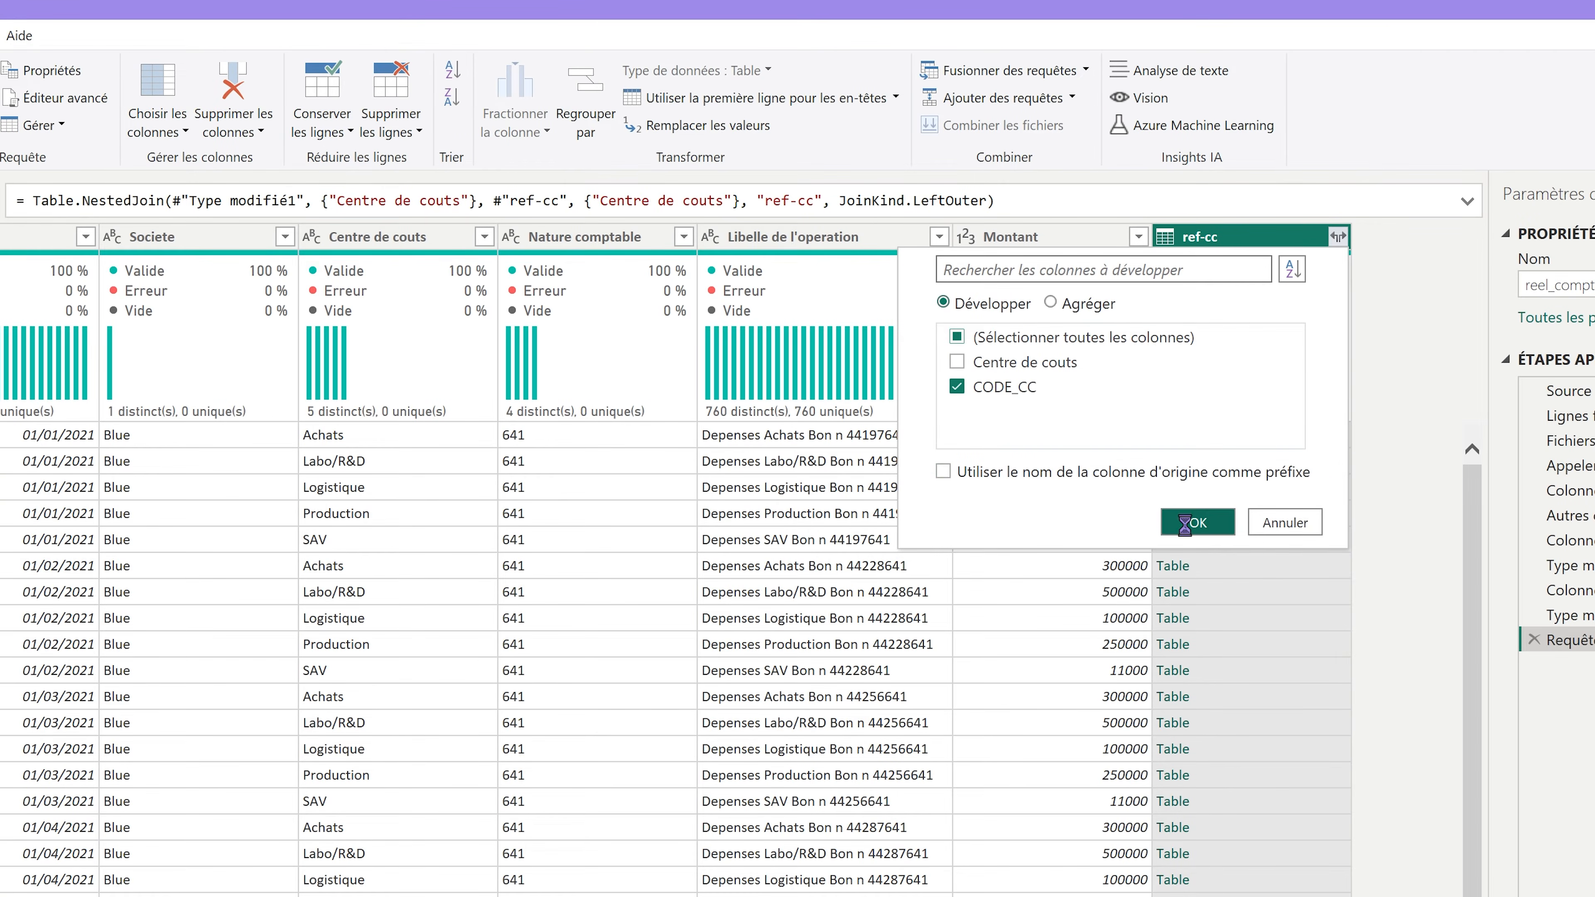
{"action": "left_click", "coordinate": [1197, 523]}
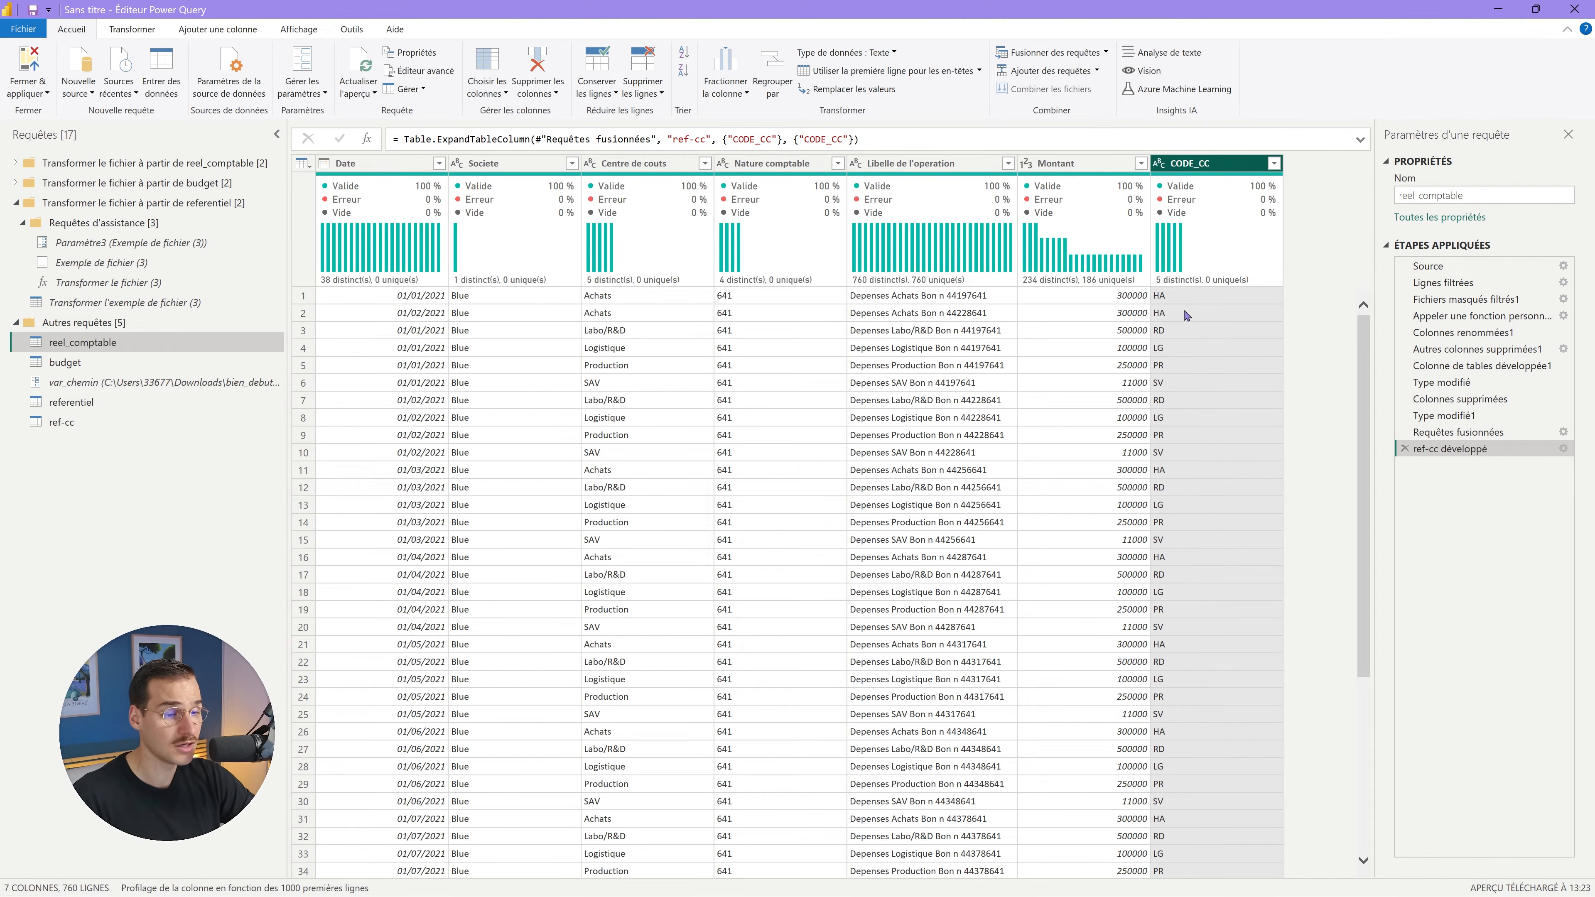
Check column statistics, confirming CODE_CC holds 5 distinct codes across all 760 rows.
{"action": "left_click", "coordinate": [392, 165]}
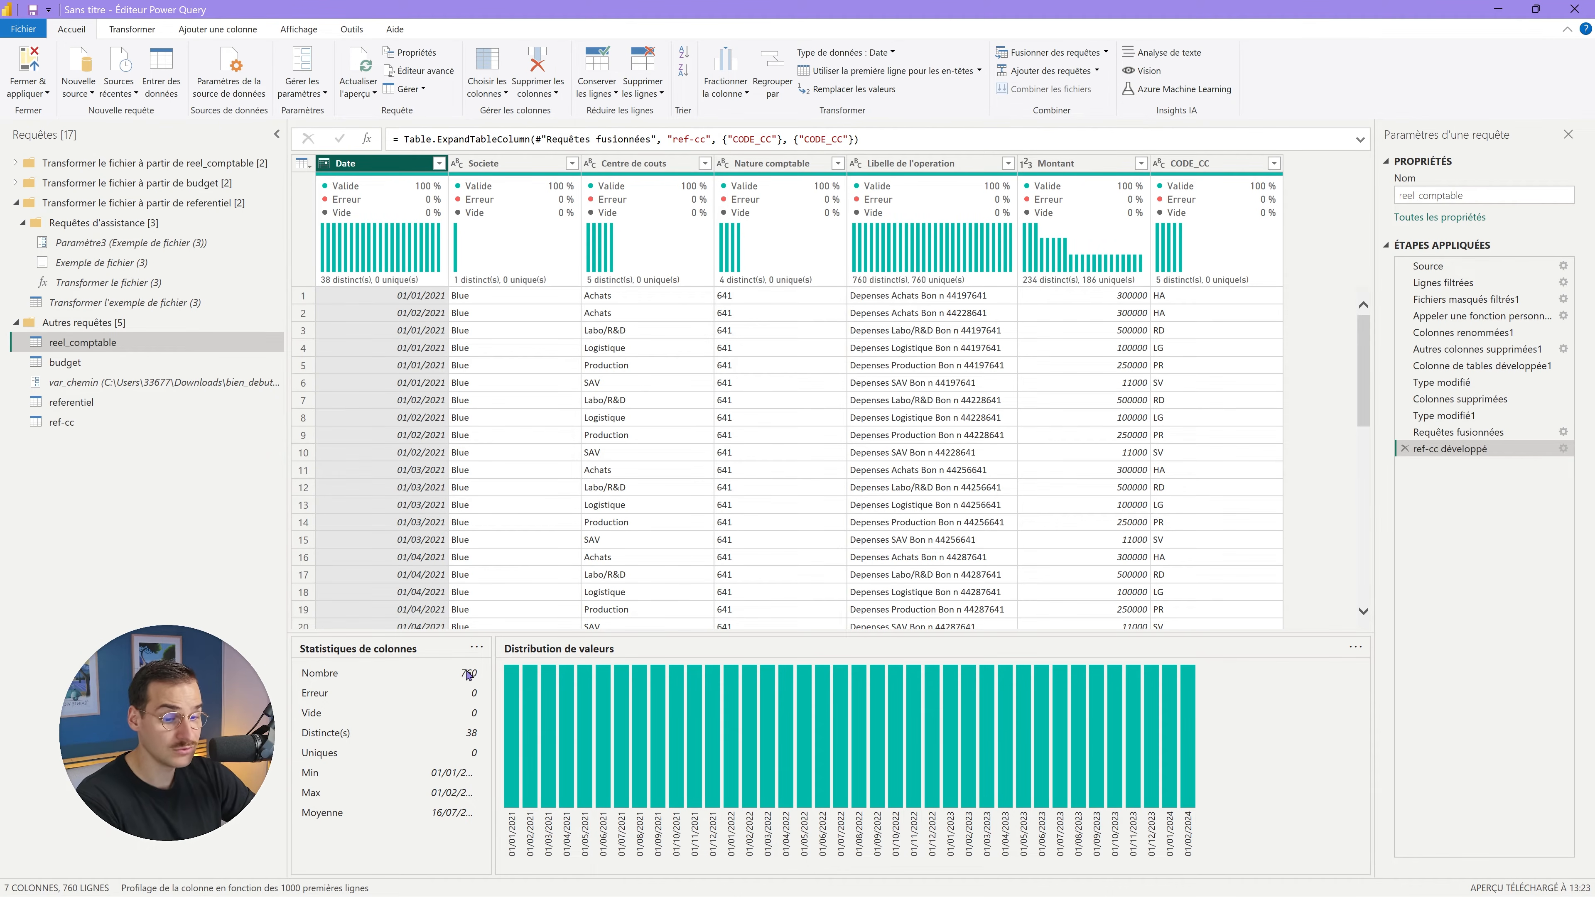
{"action": "left_click", "coordinate": [115, 430]}
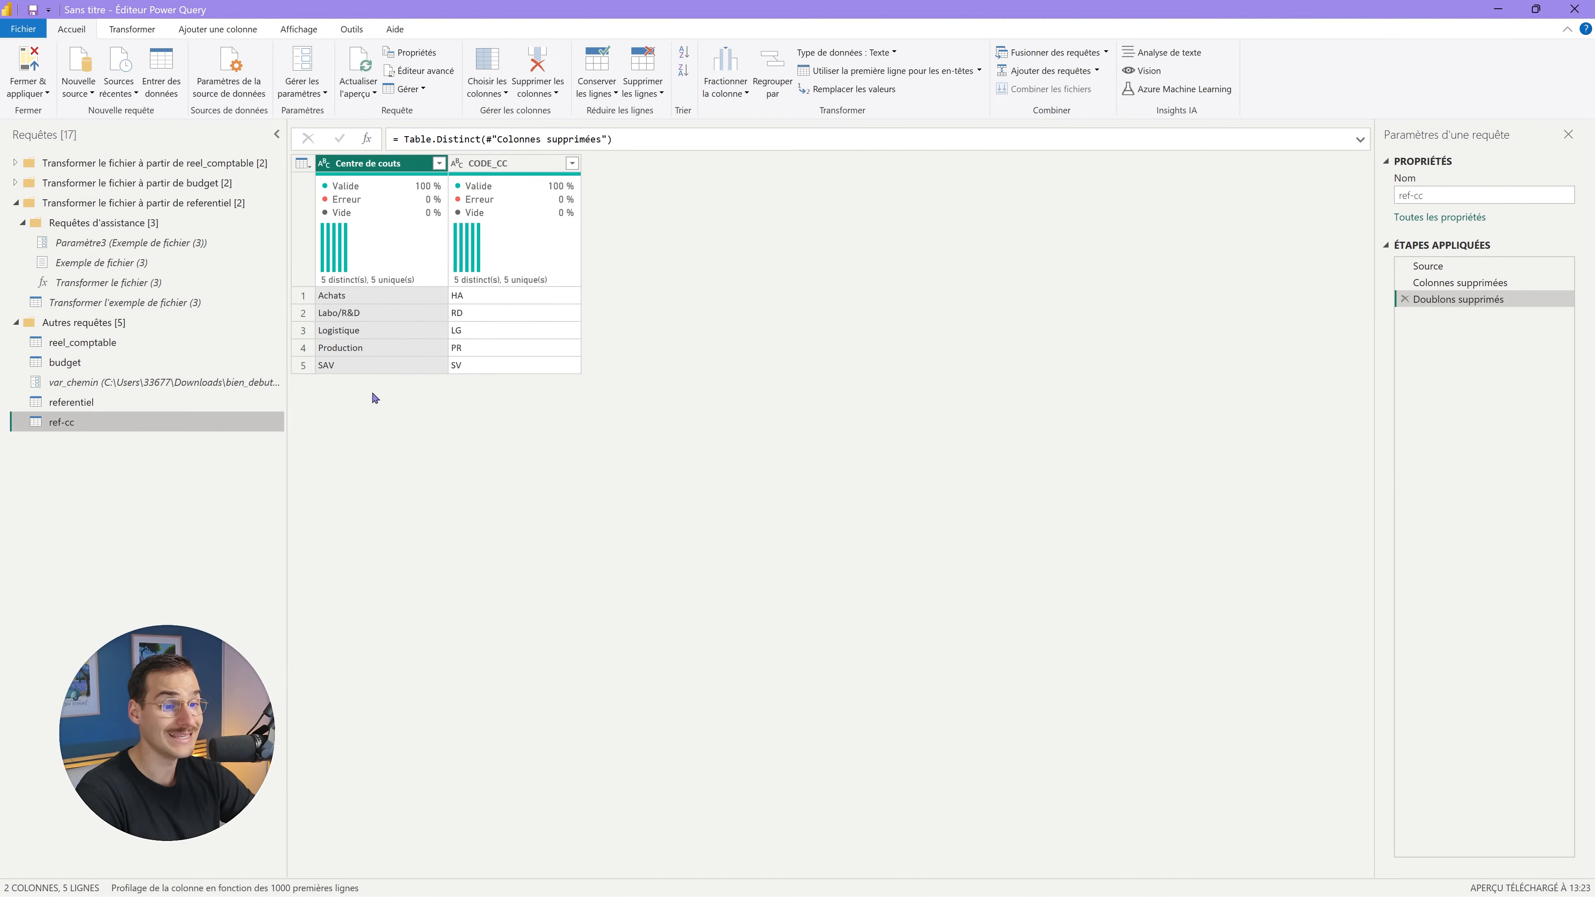
{"action": "left_click", "coordinate": [157, 342]}
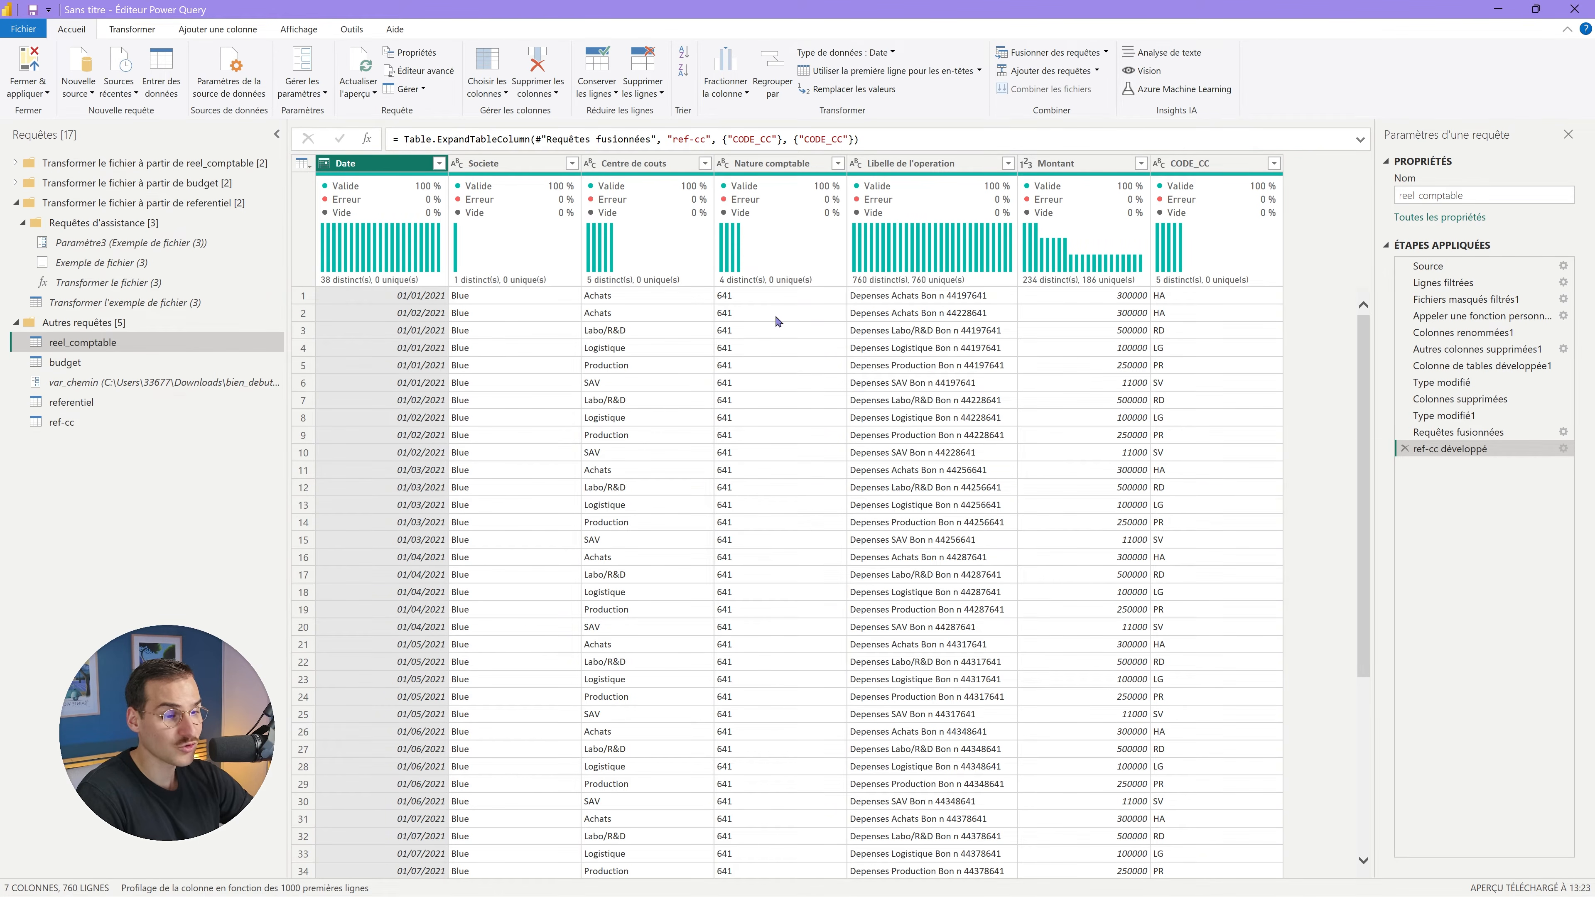
{"action": "left_click", "coordinate": [1220, 165]}
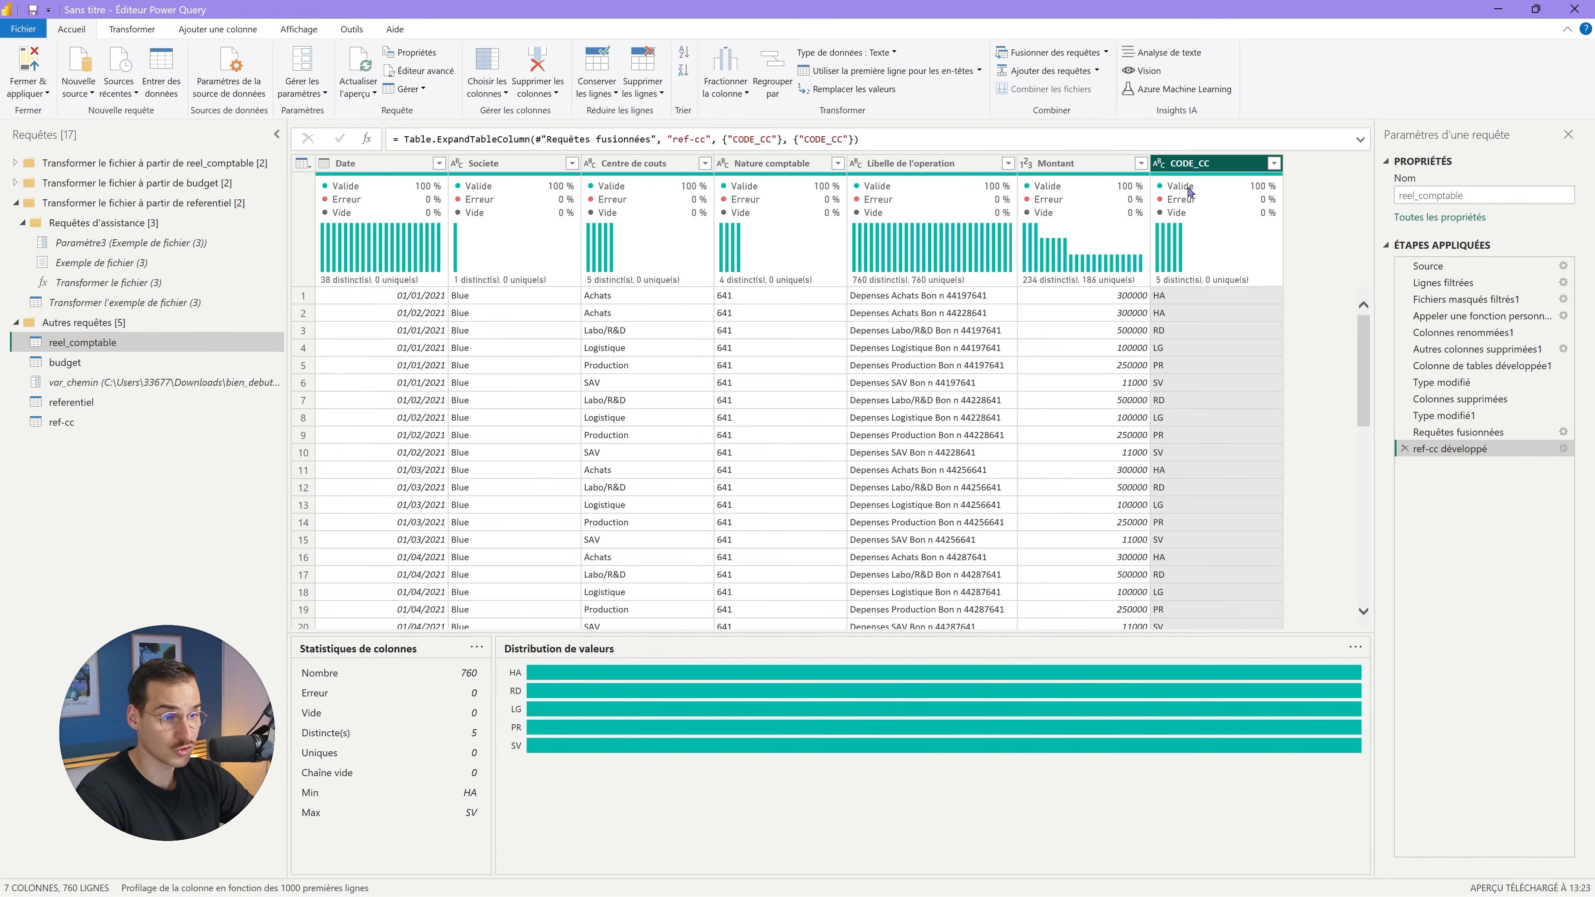
{"action": "mouse_move", "coordinate": [1189, 192]}
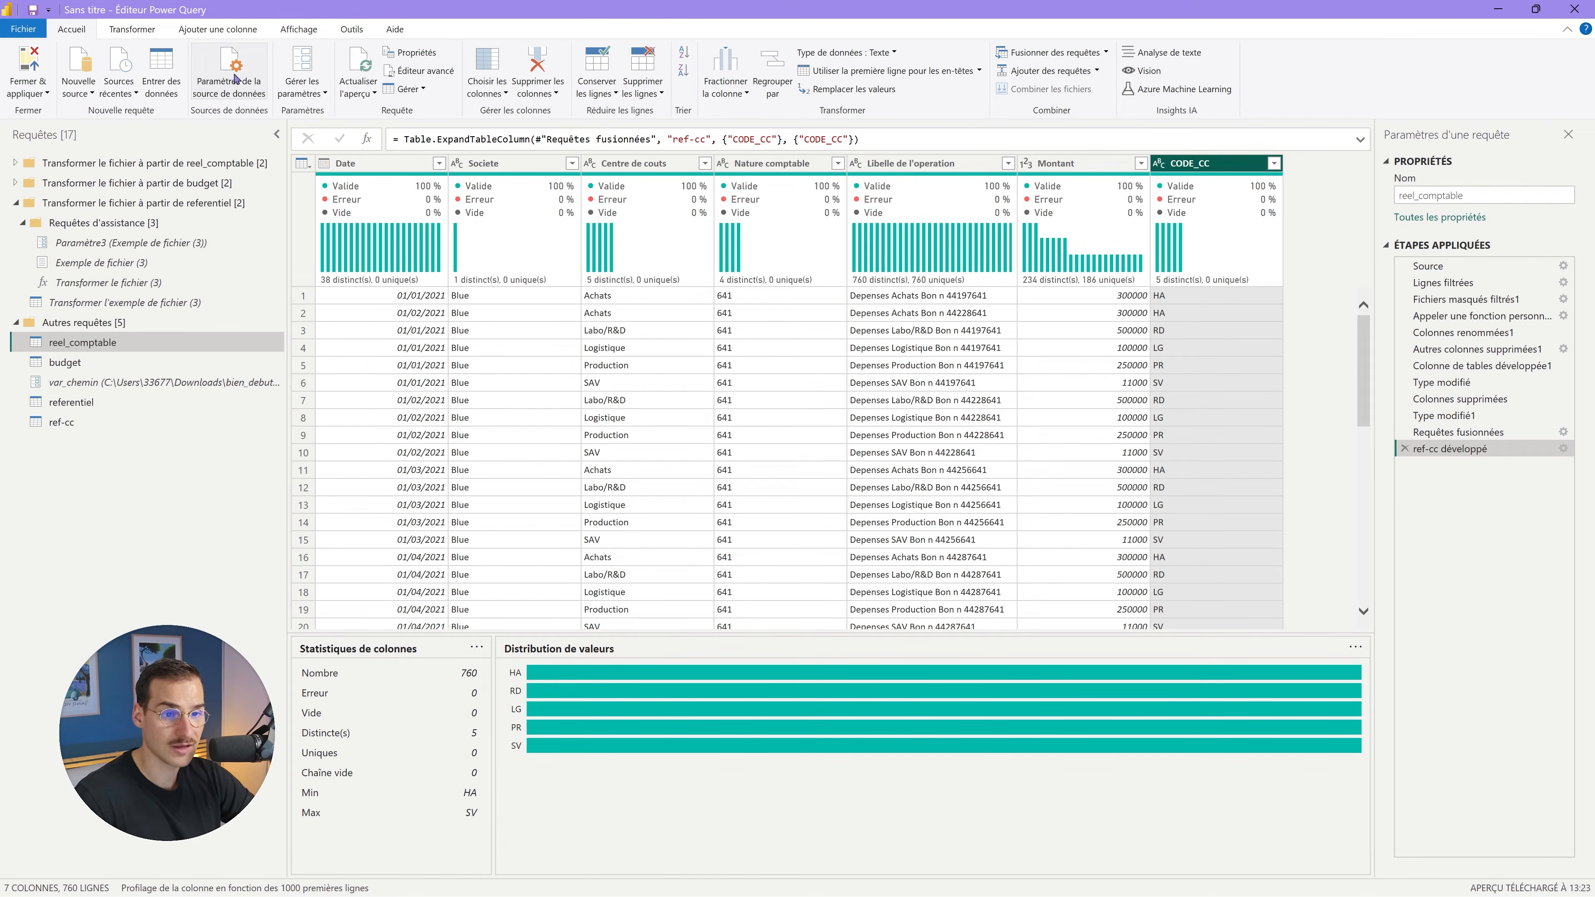
{"action": "left_click", "coordinate": [204, 29]}
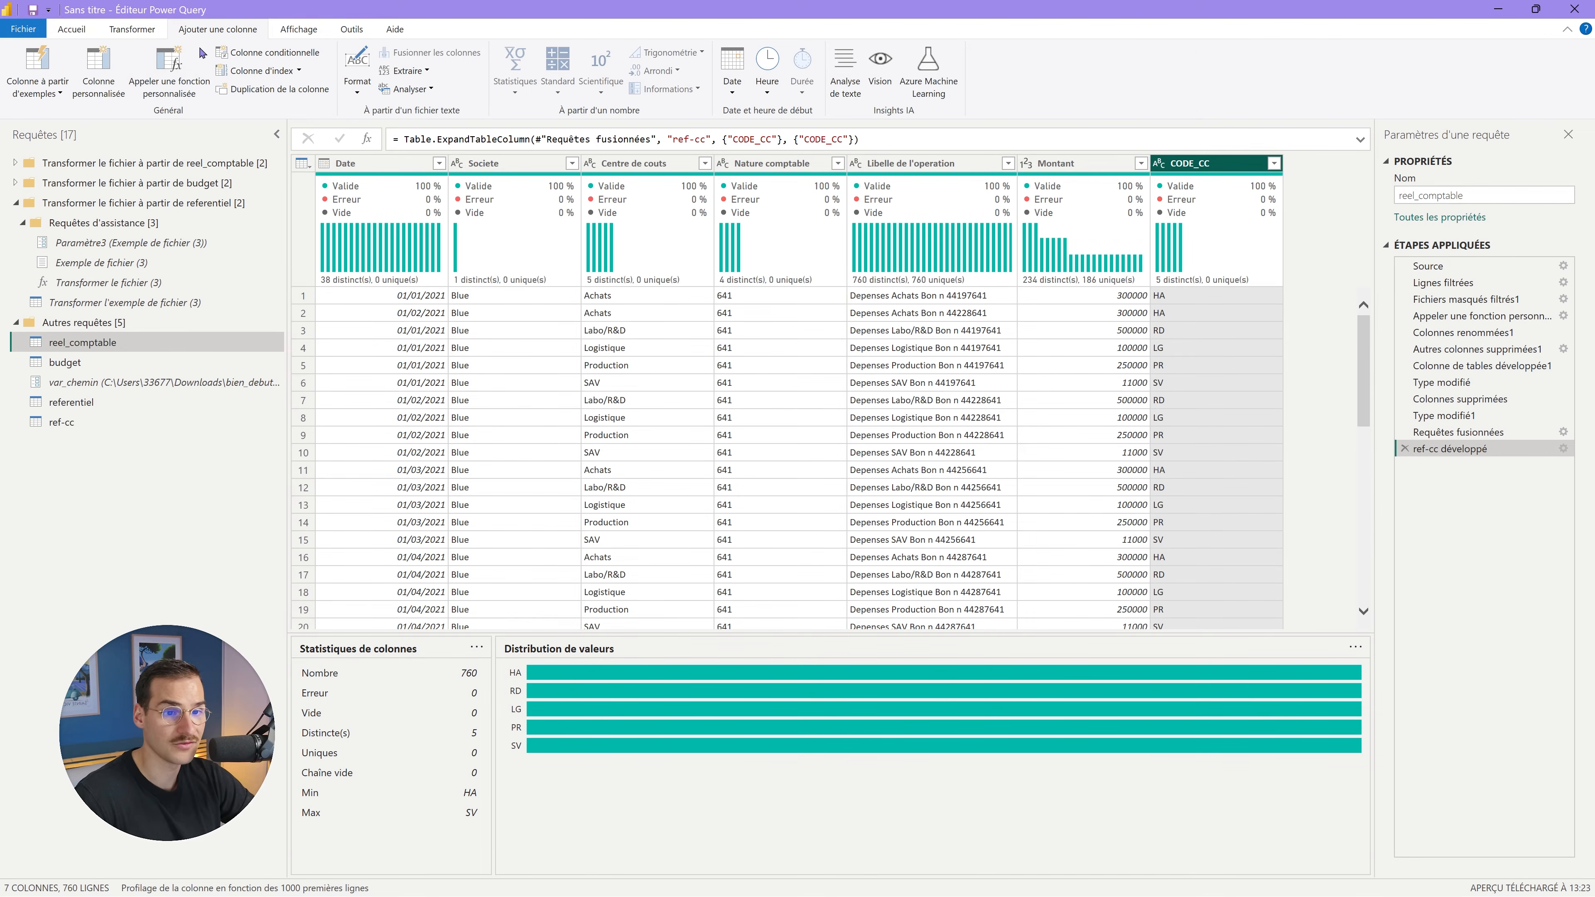
Add a custom column CLE with formula [CODE_CC]&[Nature comptable].
{"action": "left_click", "coordinate": [99, 72]}
{"action": "double_click", "coordinate": [631, 363]}
{"action": "type", "text": "C"}
{"action": "left_click", "coordinate": [667, 475]}
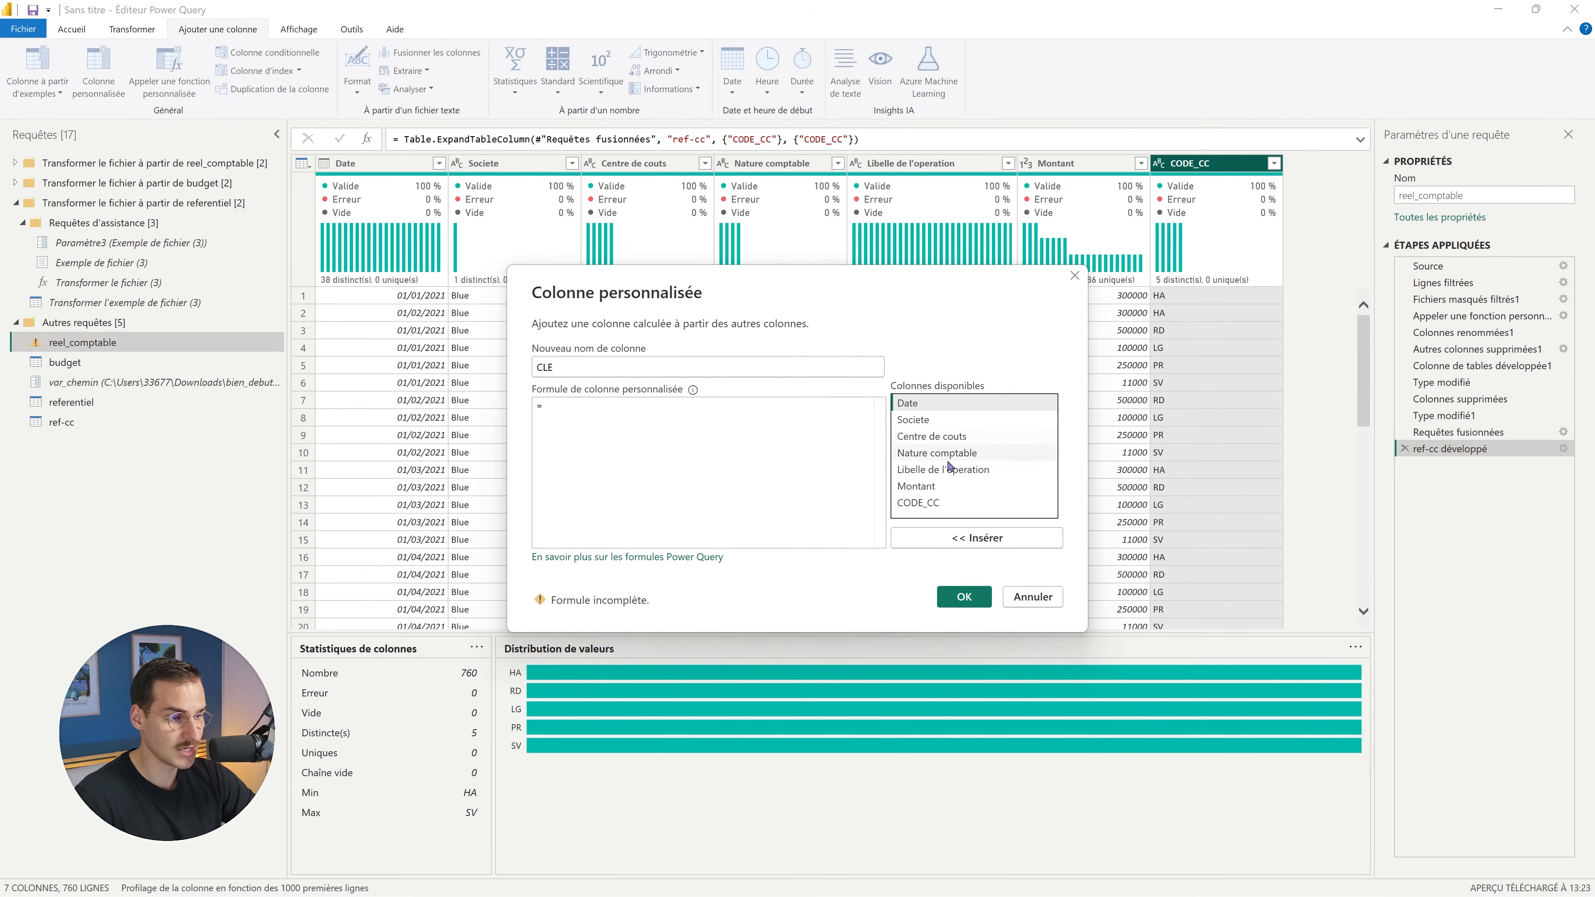
{"action": "double_click", "coordinate": [918, 503]}
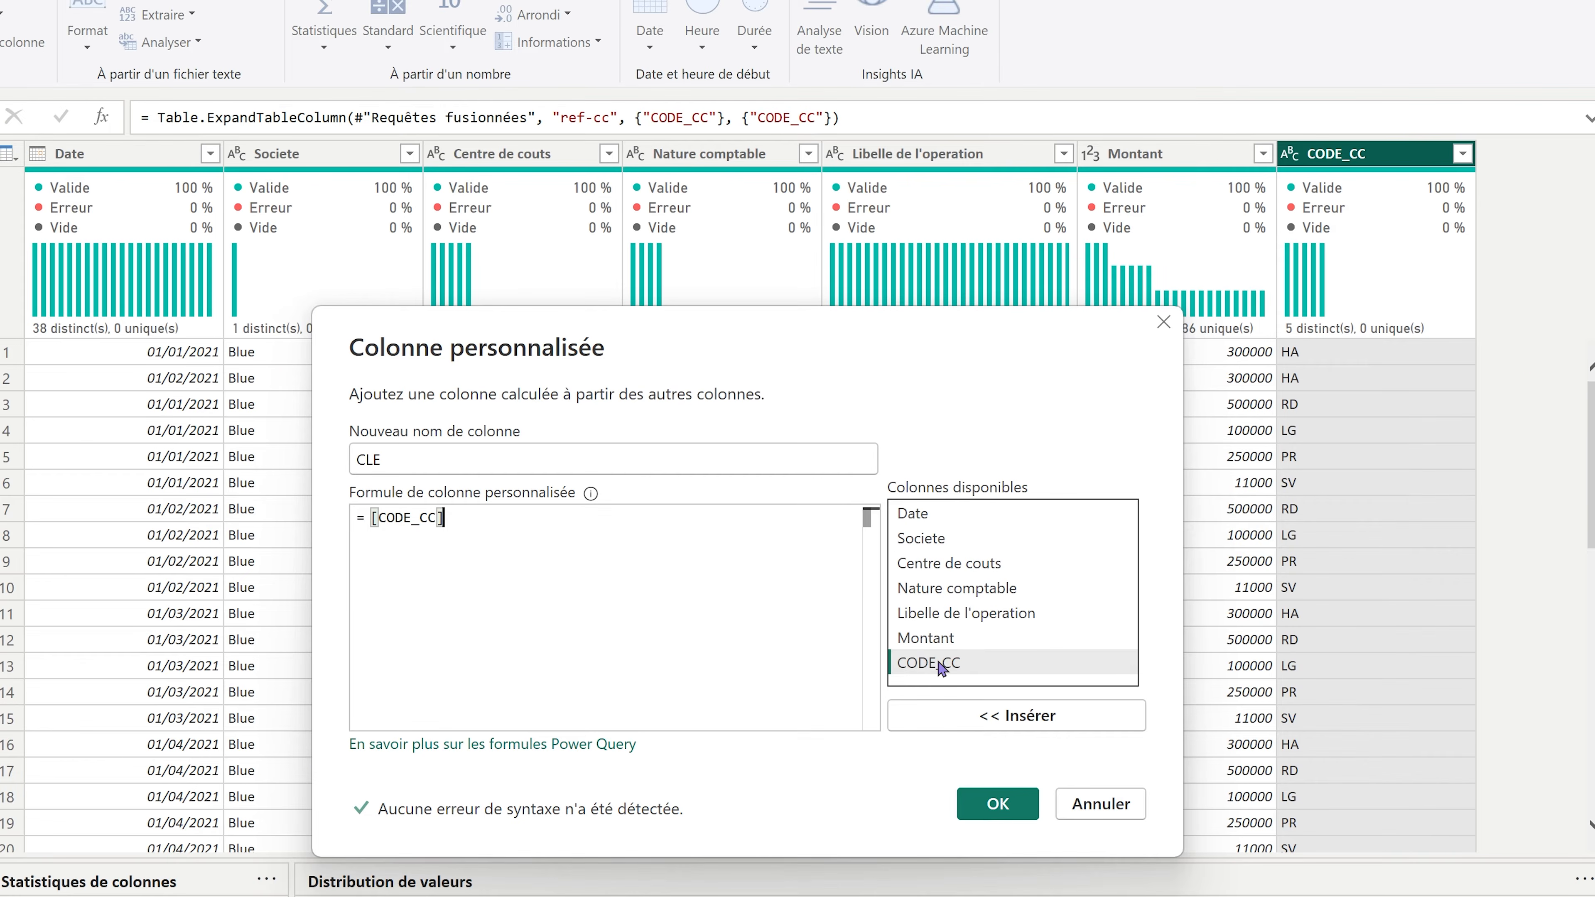
{"action": "type", "text": "&"}
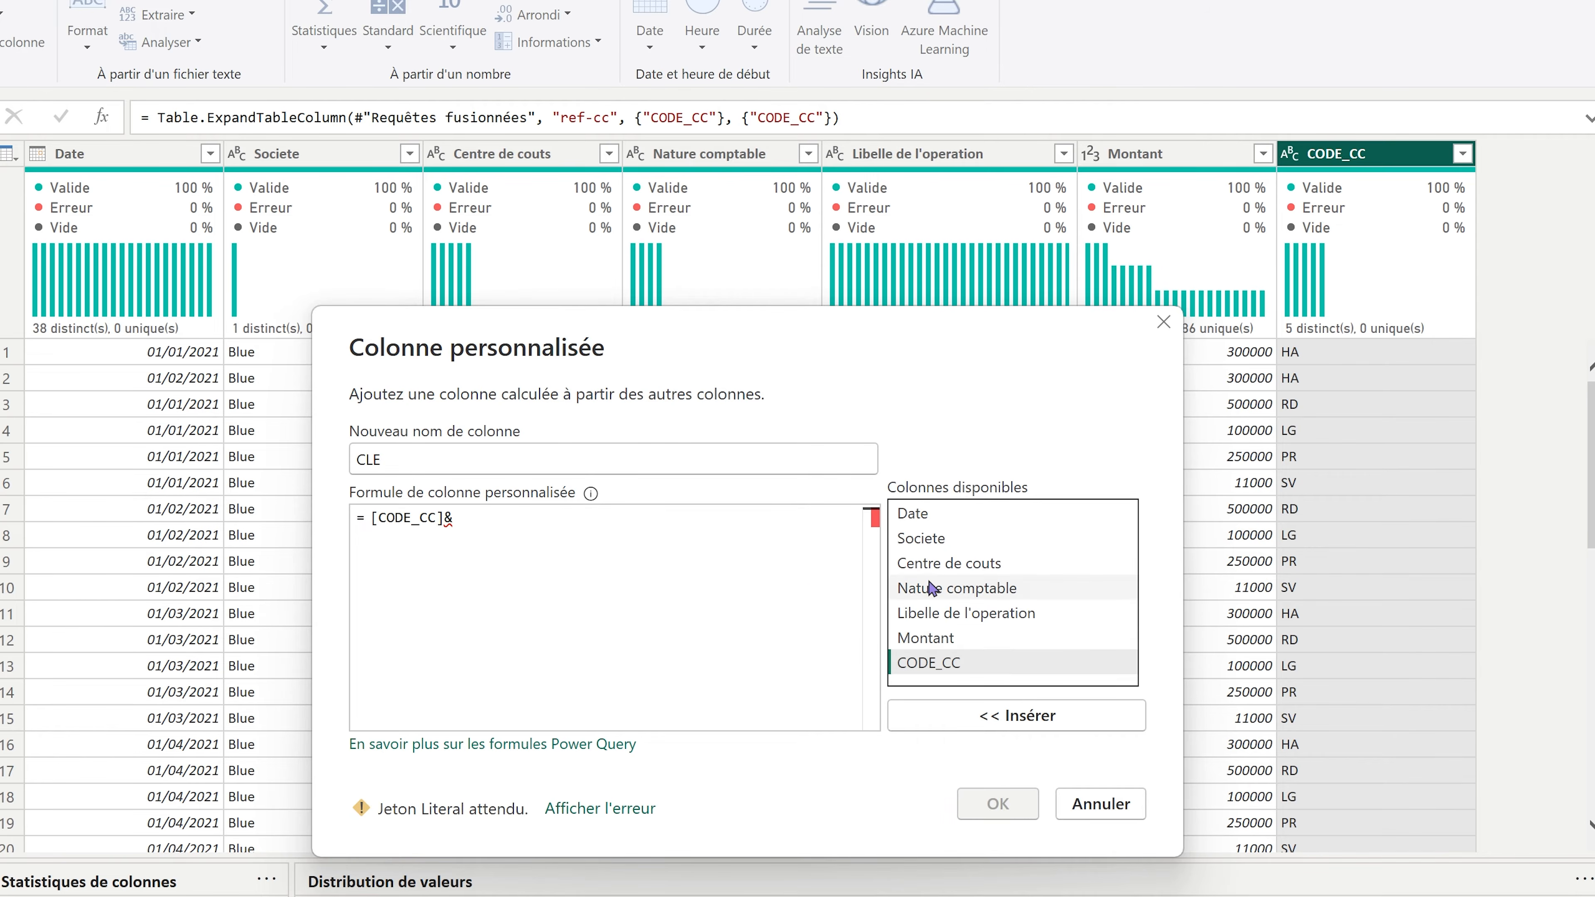
{"action": "double_click", "coordinate": [932, 588]}
{"action": "left_click", "coordinate": [998, 804]}
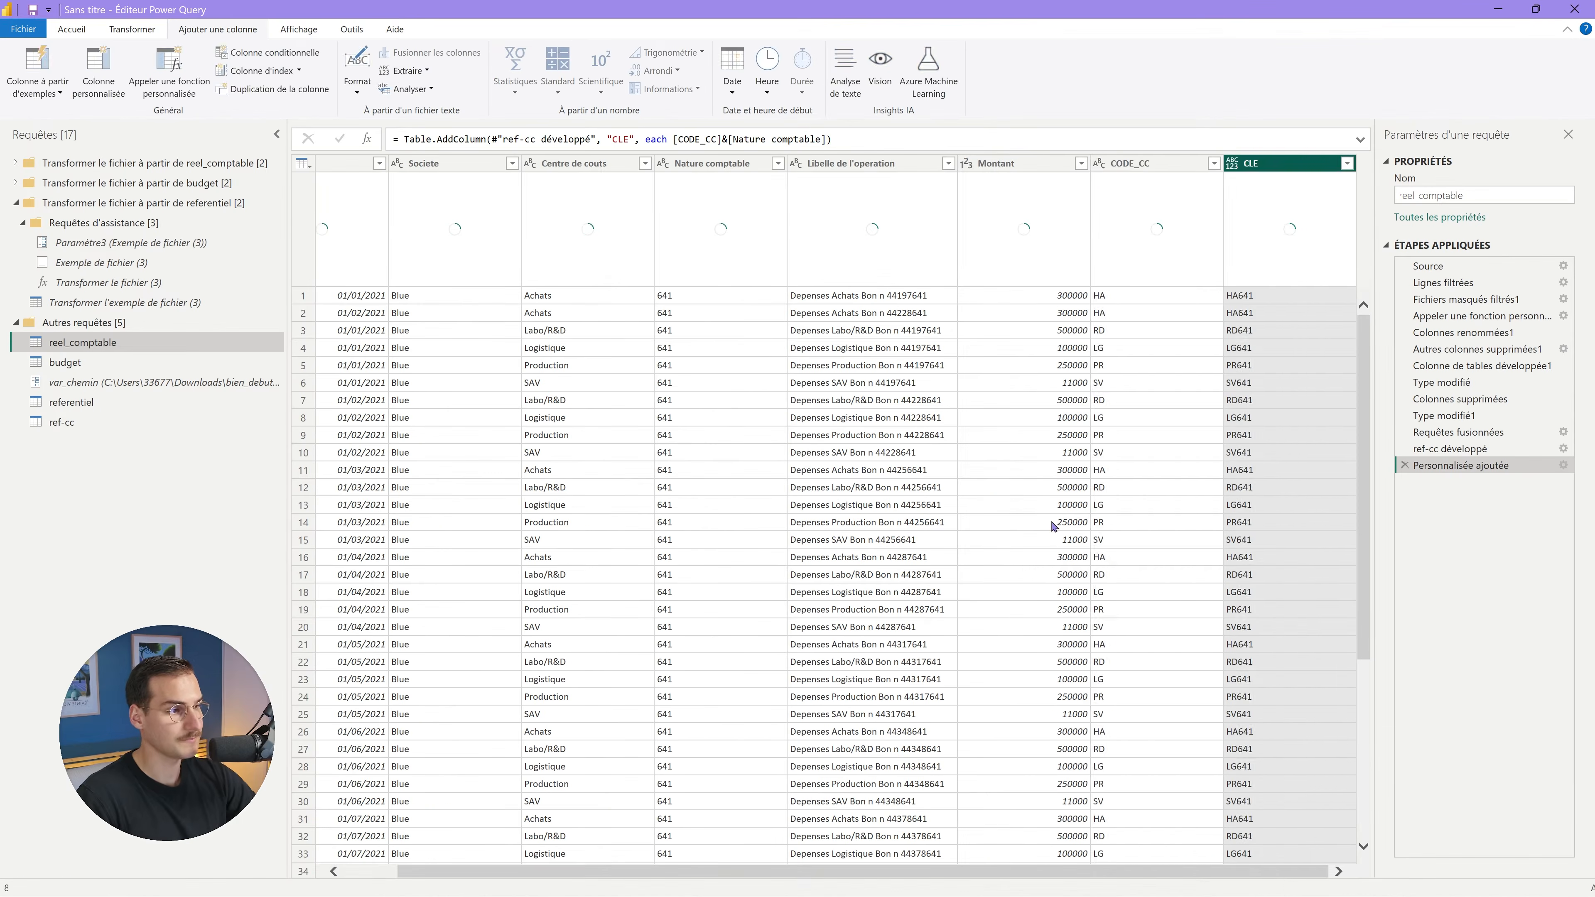
Set CLE's type to Text and move var_chemin above reel_comptable in the query list.
{"action": "left_click", "coordinate": [1231, 165]}
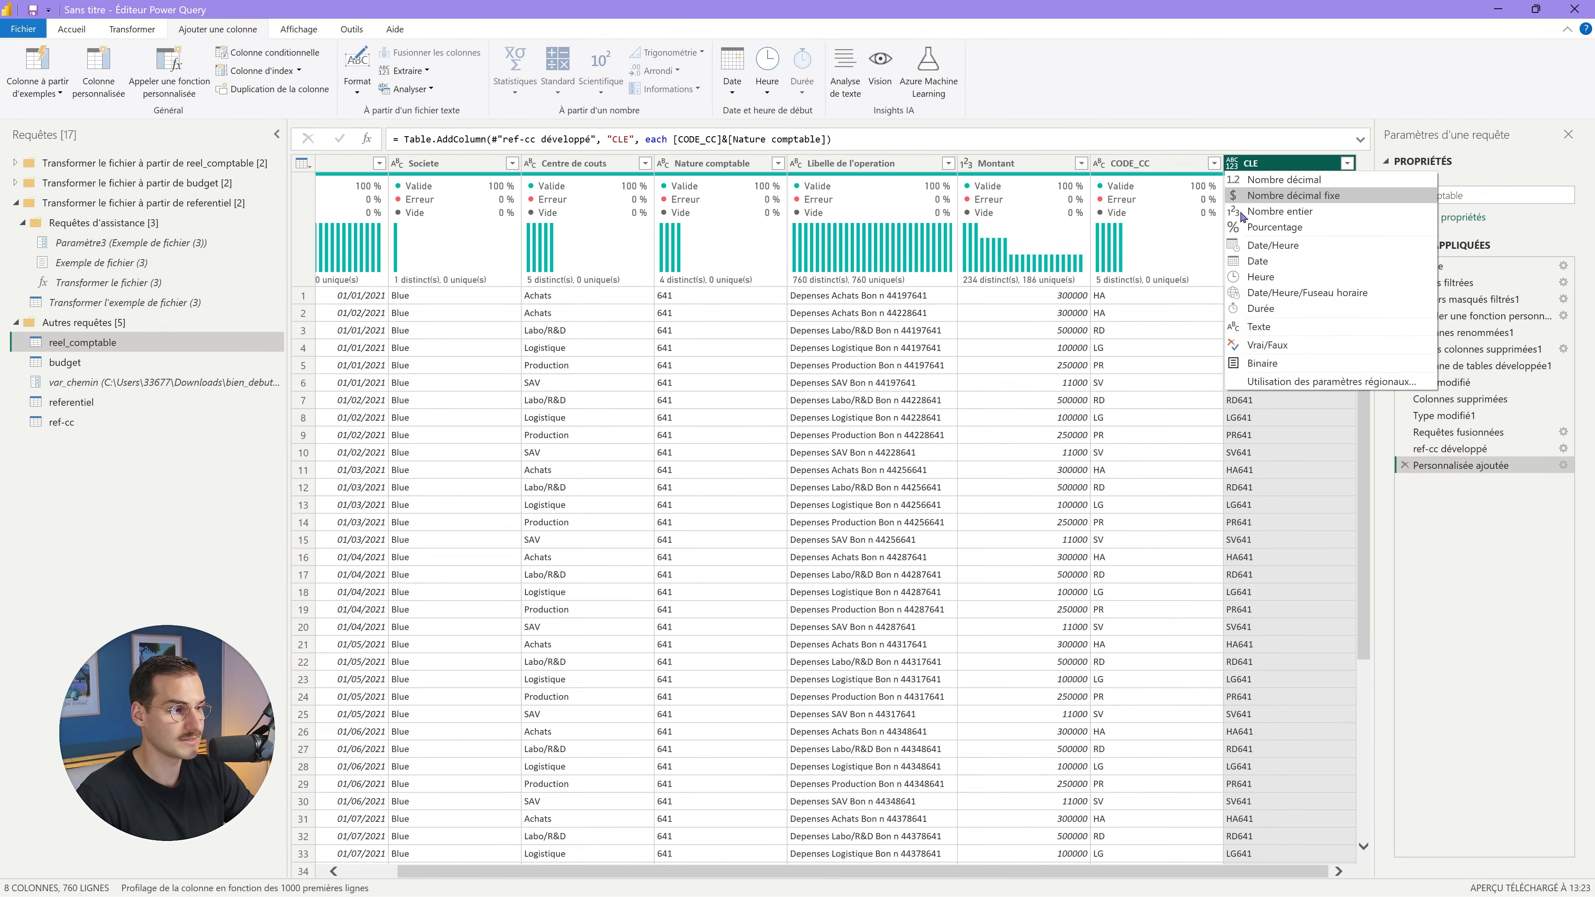
{"action": "left_click", "coordinate": [1256, 327]}
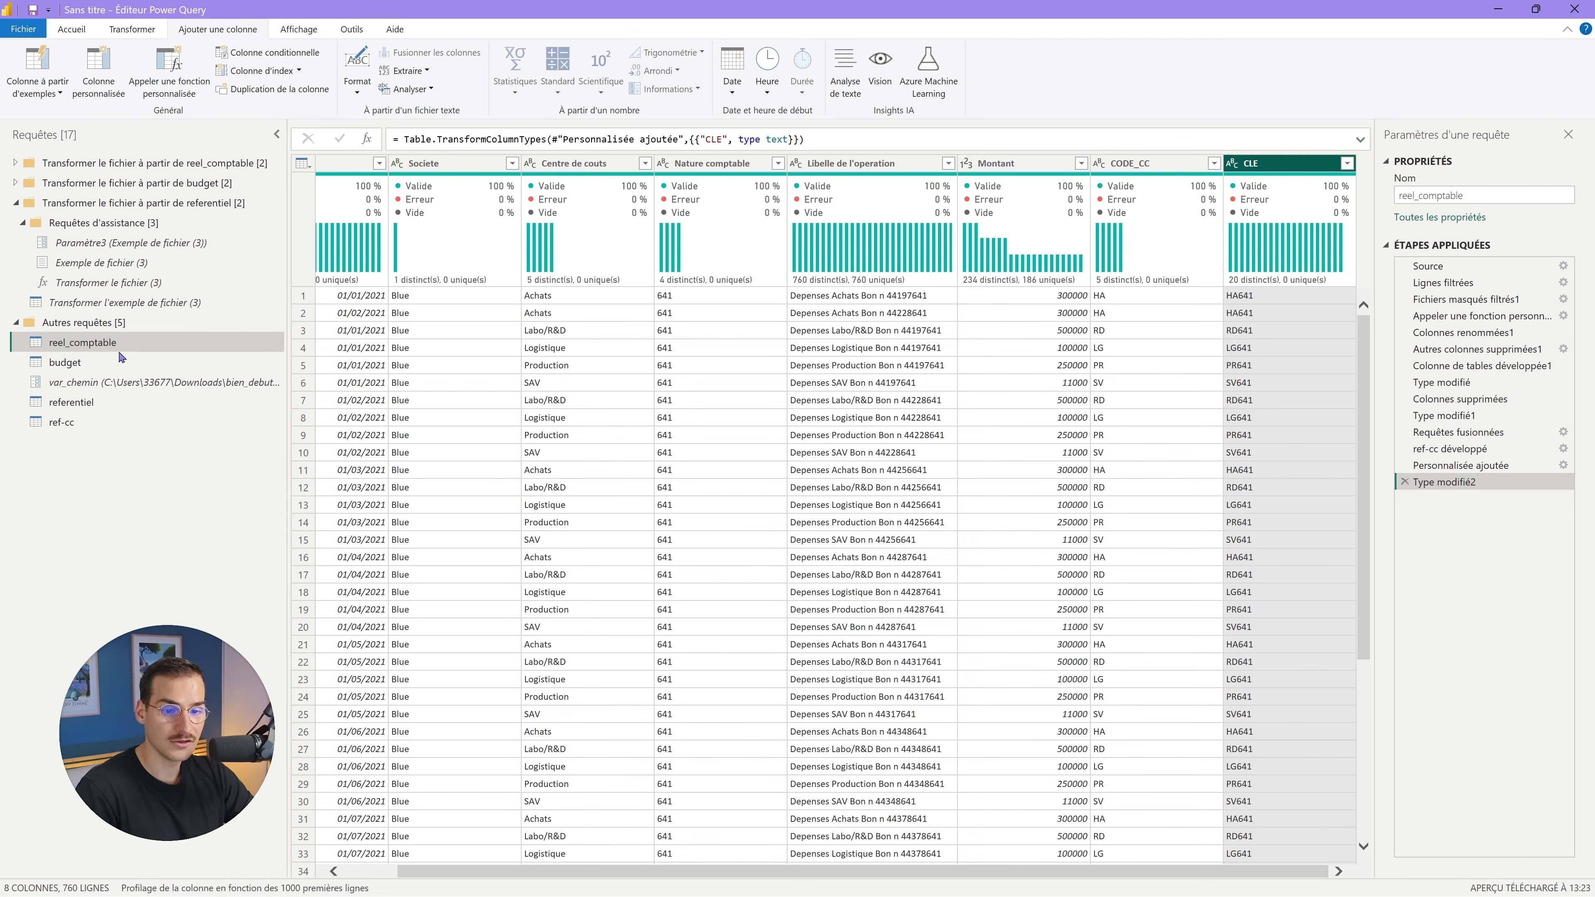
{"action": "left_click_drag", "start_coordinate": [124, 381], "coordinate": [112, 349]}
Preview reel_comptable, budget and referentiel, ending on the 5-row ref-cc table.
{"action": "left_click", "coordinate": [107, 362]}
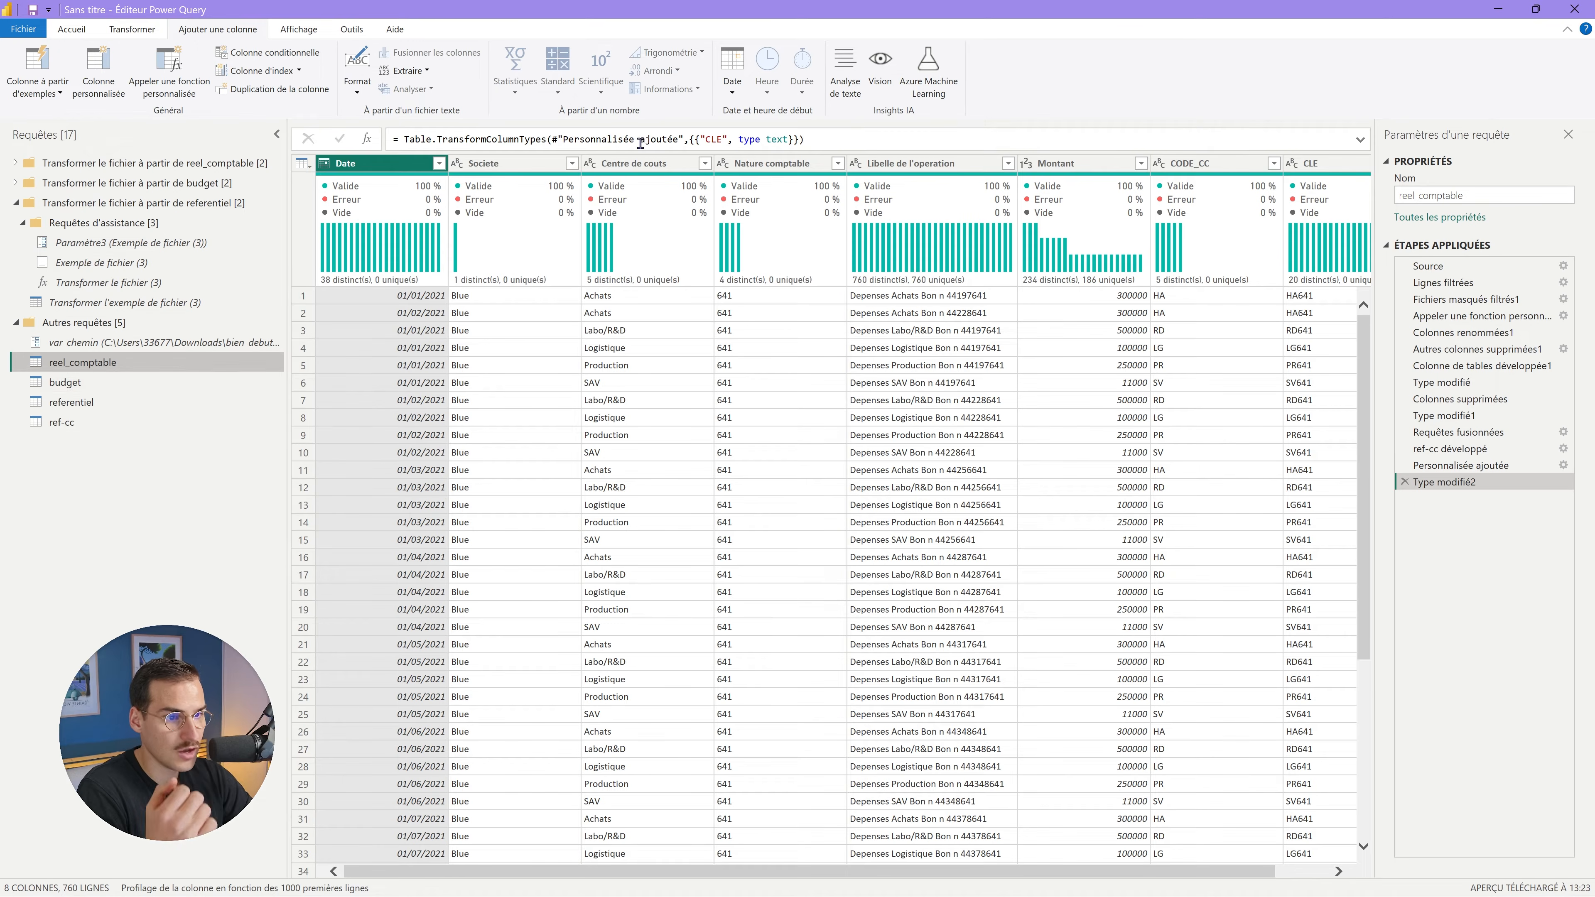
{"action": "left_click", "coordinate": [83, 382]}
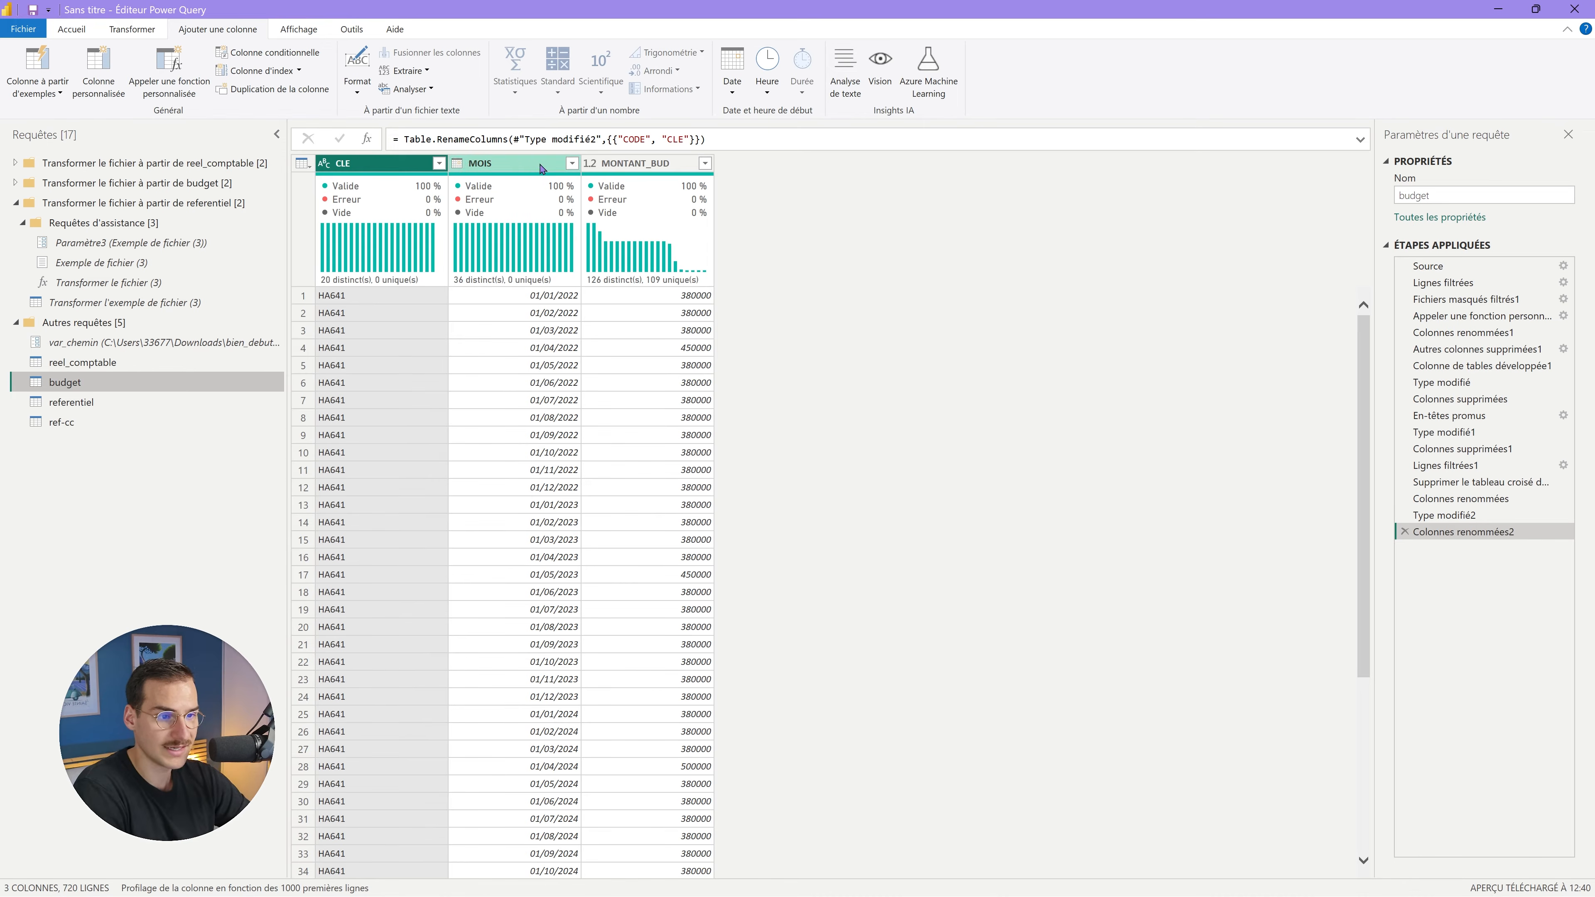
{"action": "left_click", "coordinate": [63, 402]}
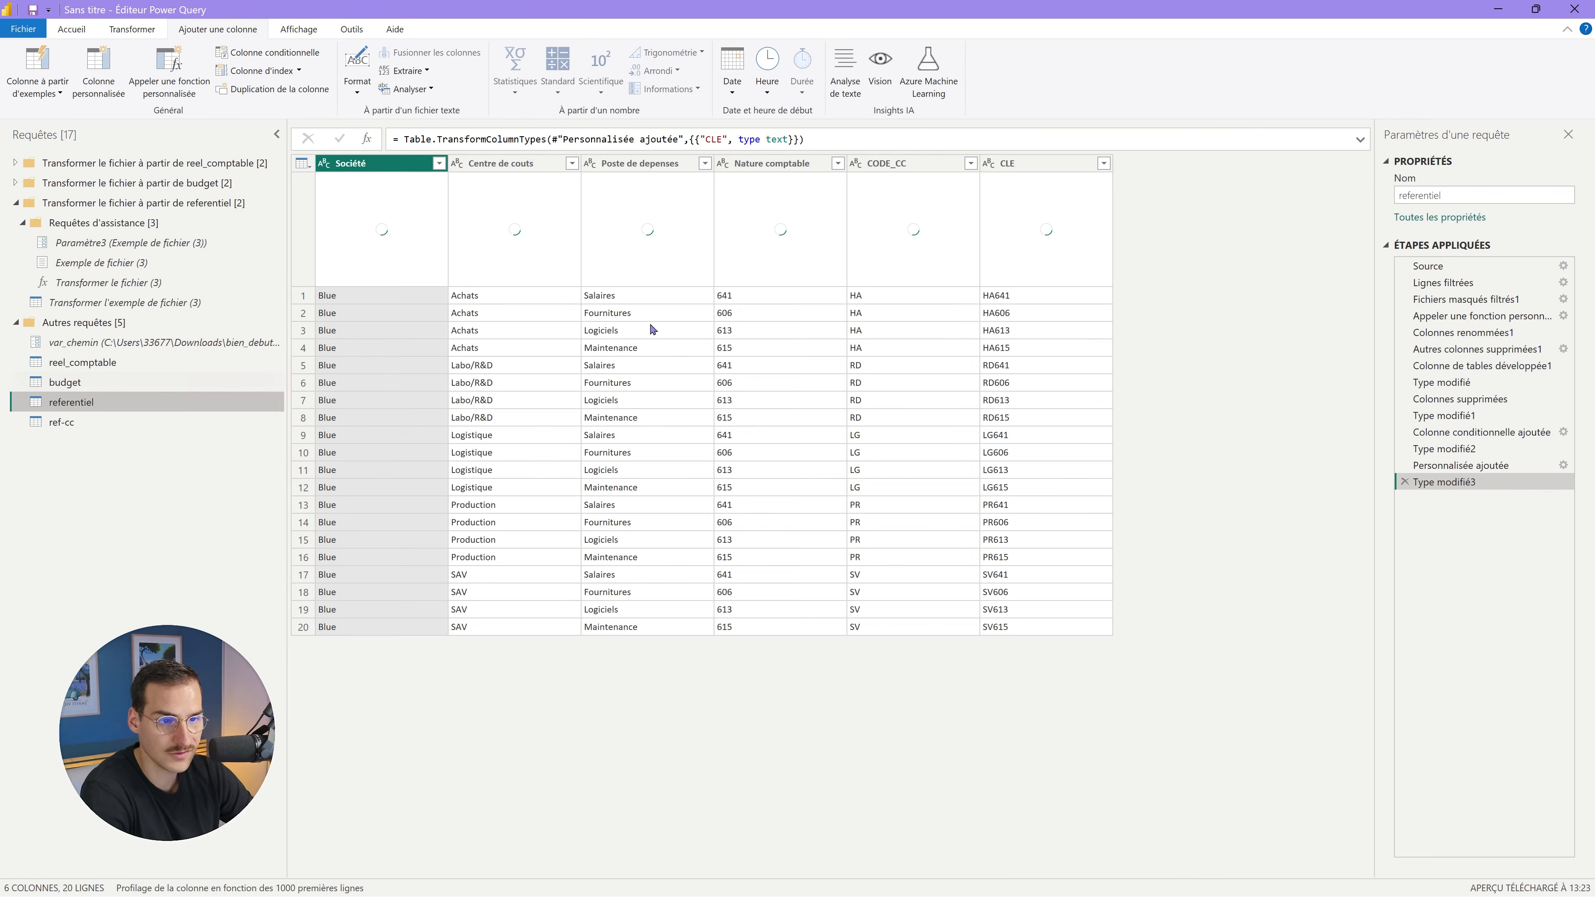
{"action": "left_click", "coordinate": [108, 429]}
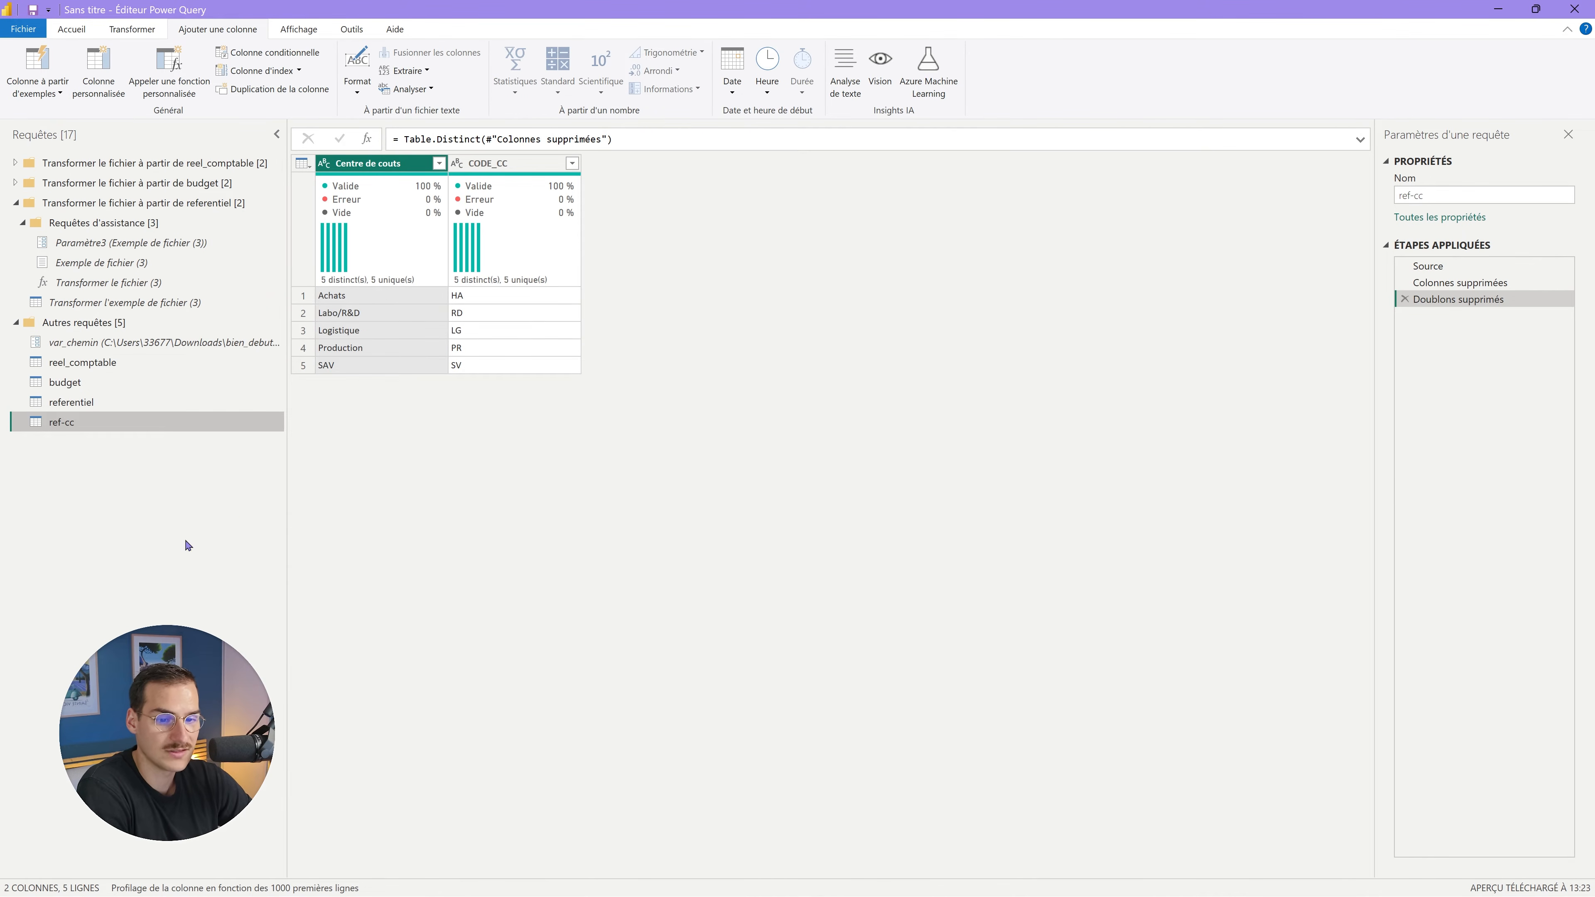
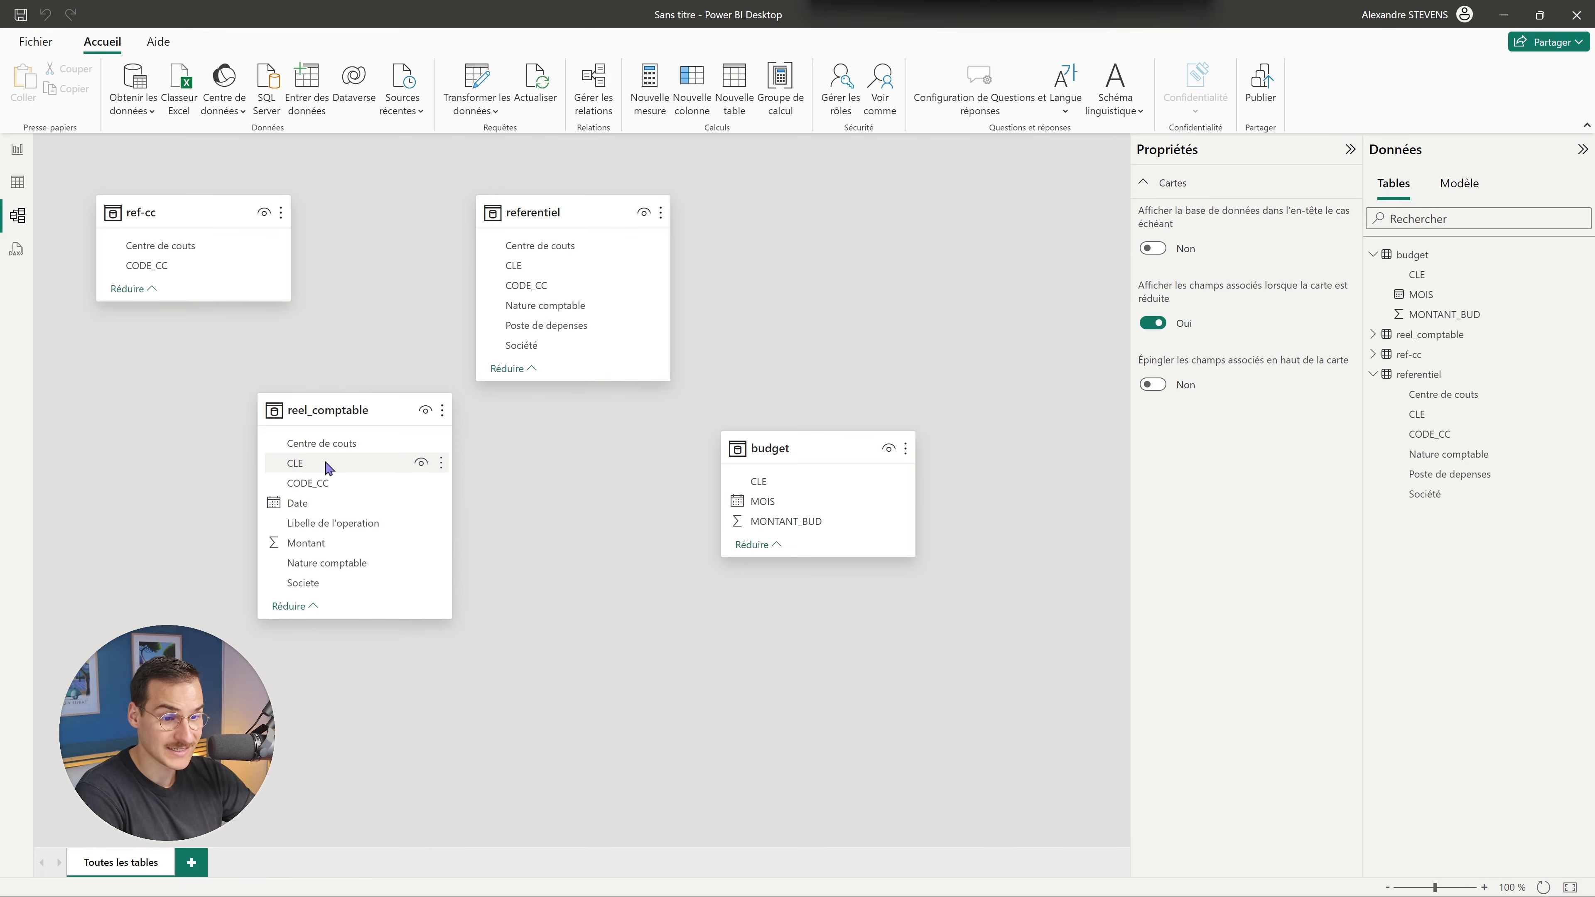
Link reel_comptable and budget to referentiel on CLE, then view budget's 720 rows.
{"action": "left_click_drag", "start_coordinate": [320, 468], "coordinate": [540, 270]}
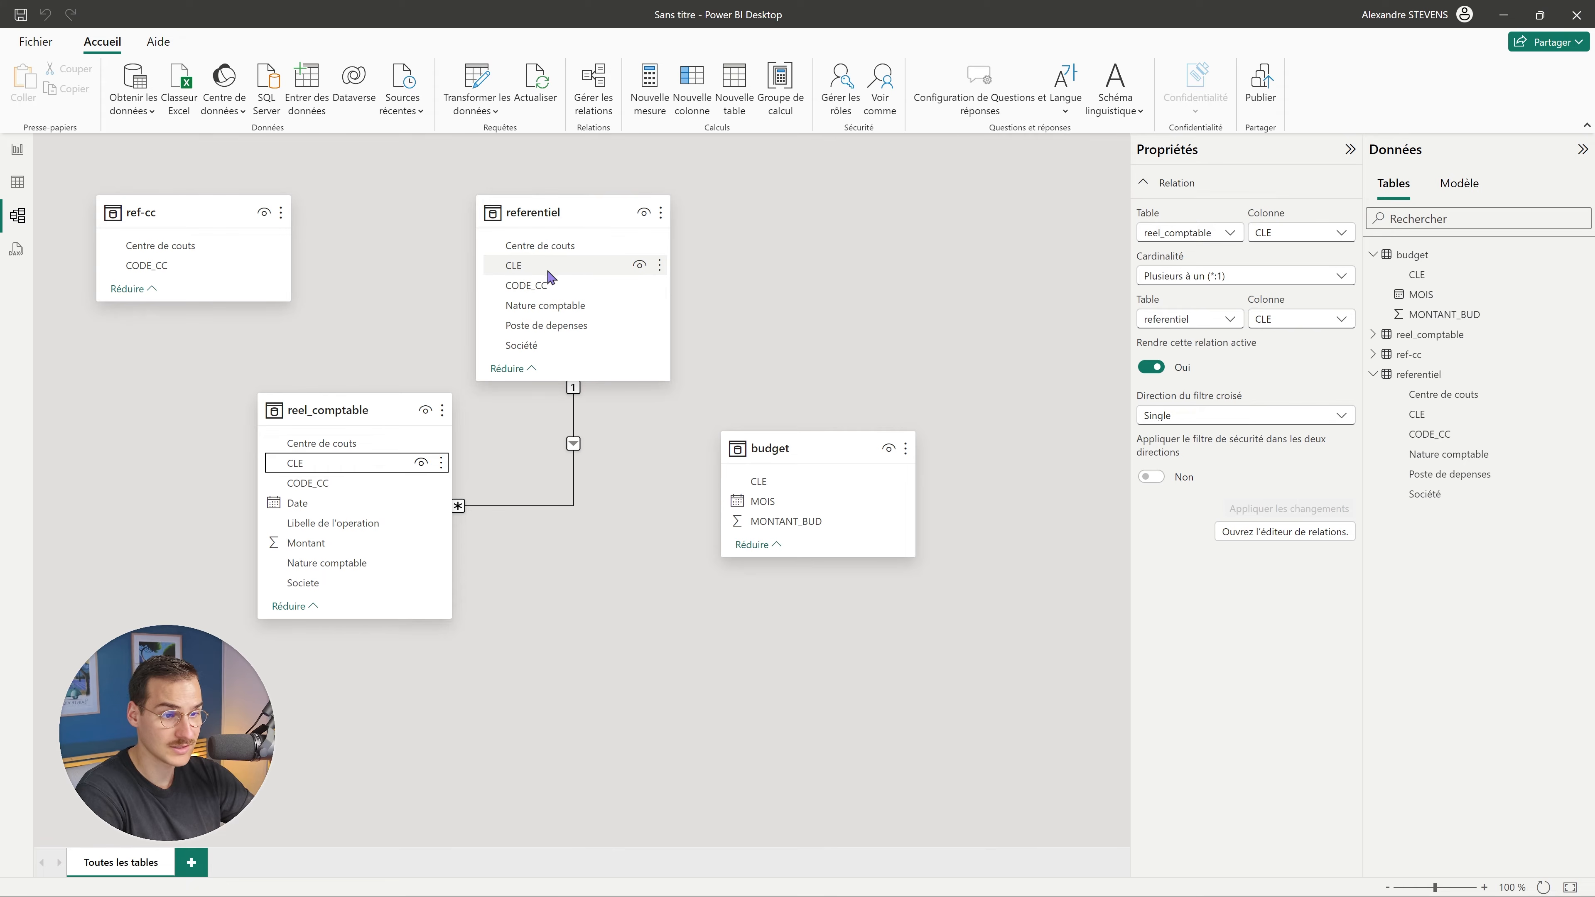
{"action": "left_click_drag", "start_coordinate": [551, 270], "coordinate": [759, 483]}
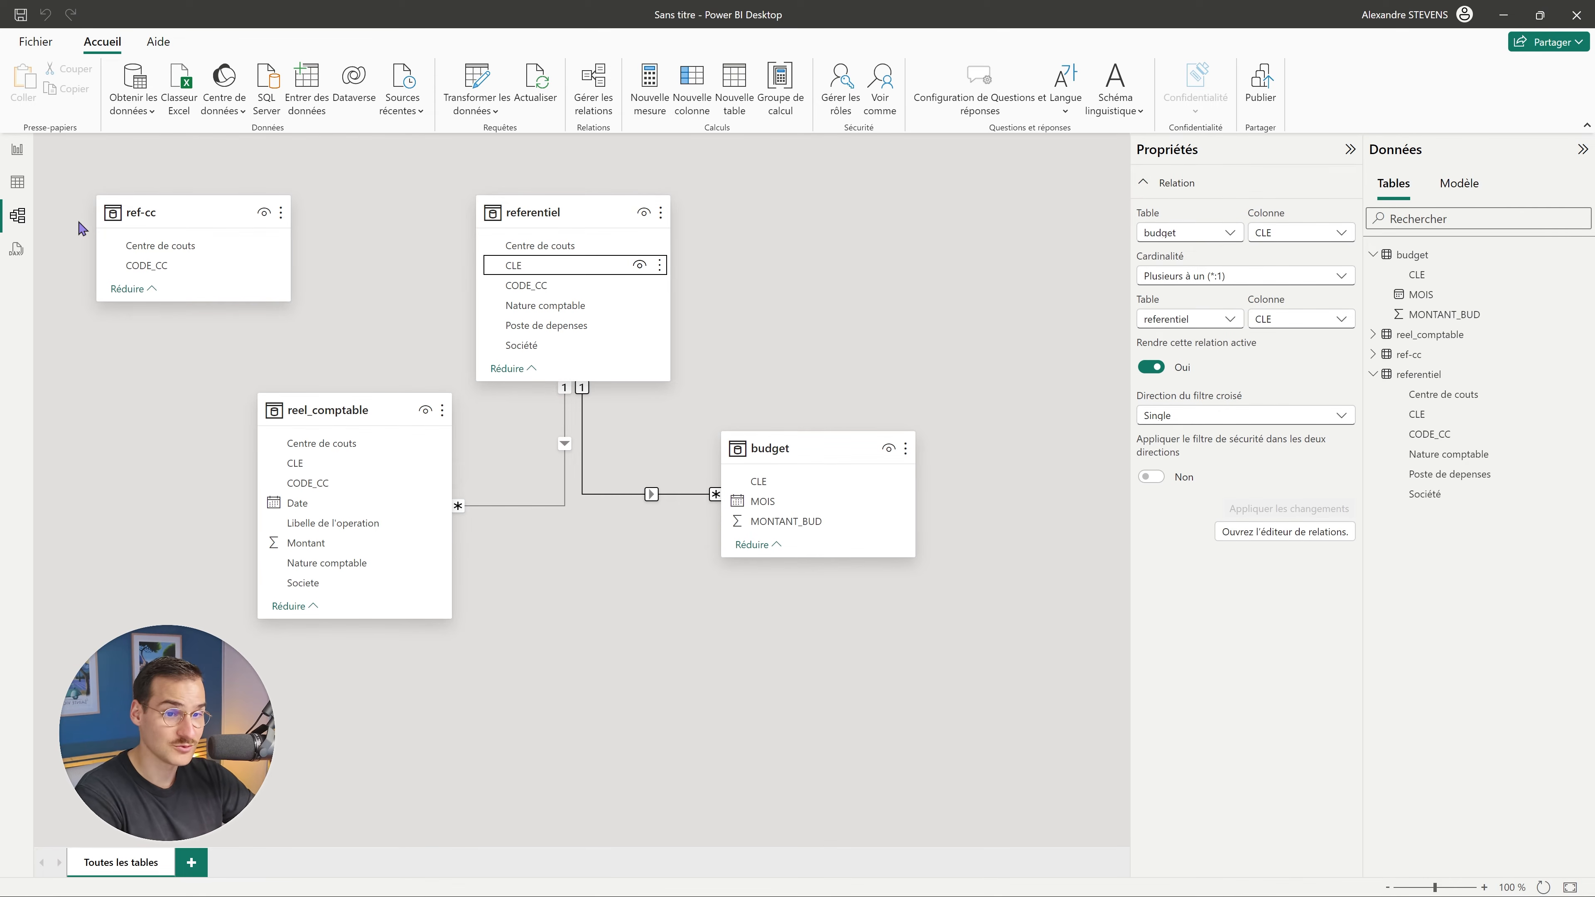
{"action": "left_click", "coordinate": [15, 181]}
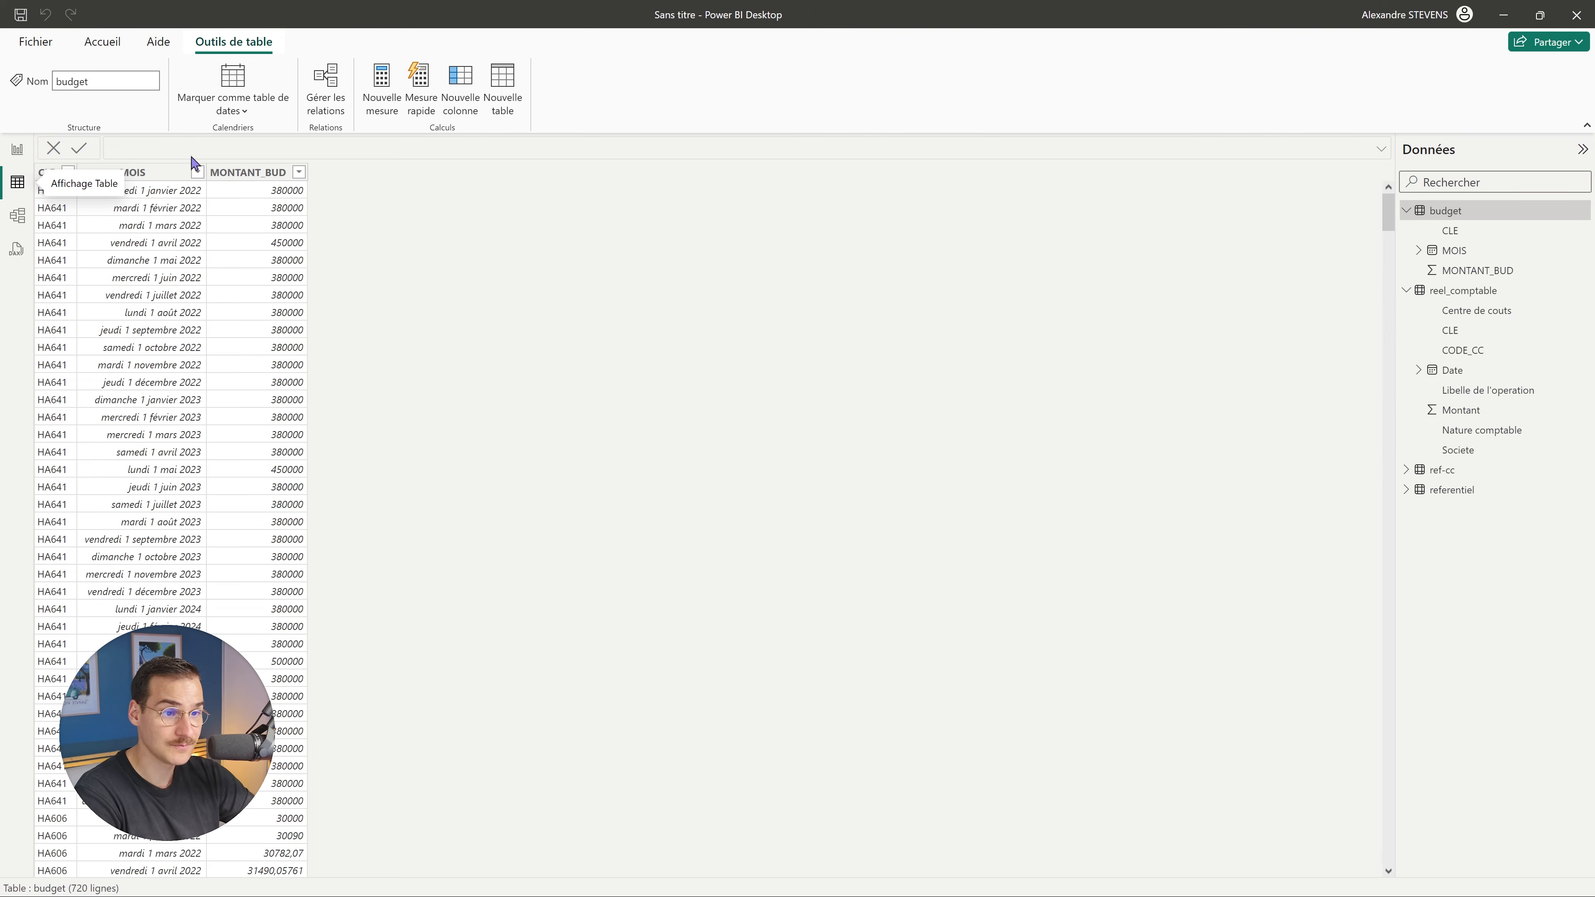
Create a new table named Calendrier with the formula CALENDARAUTO().
{"action": "left_click", "coordinate": [500, 81]}
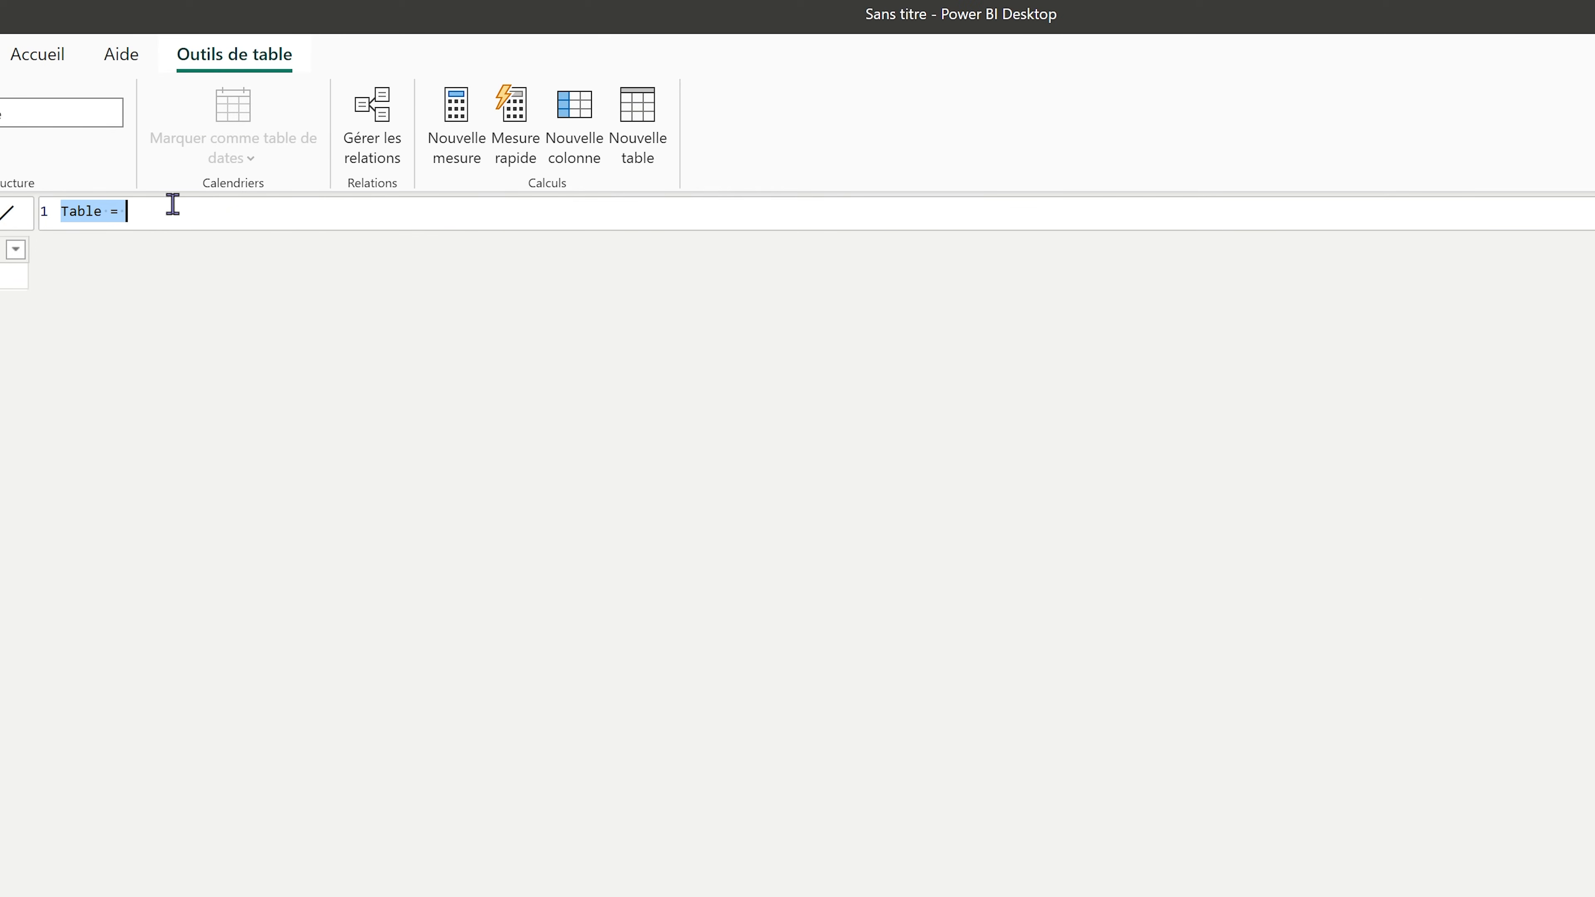
{"action": "left_click", "coordinate": [167, 211]}
{"action": "type", "text": "Cale"}
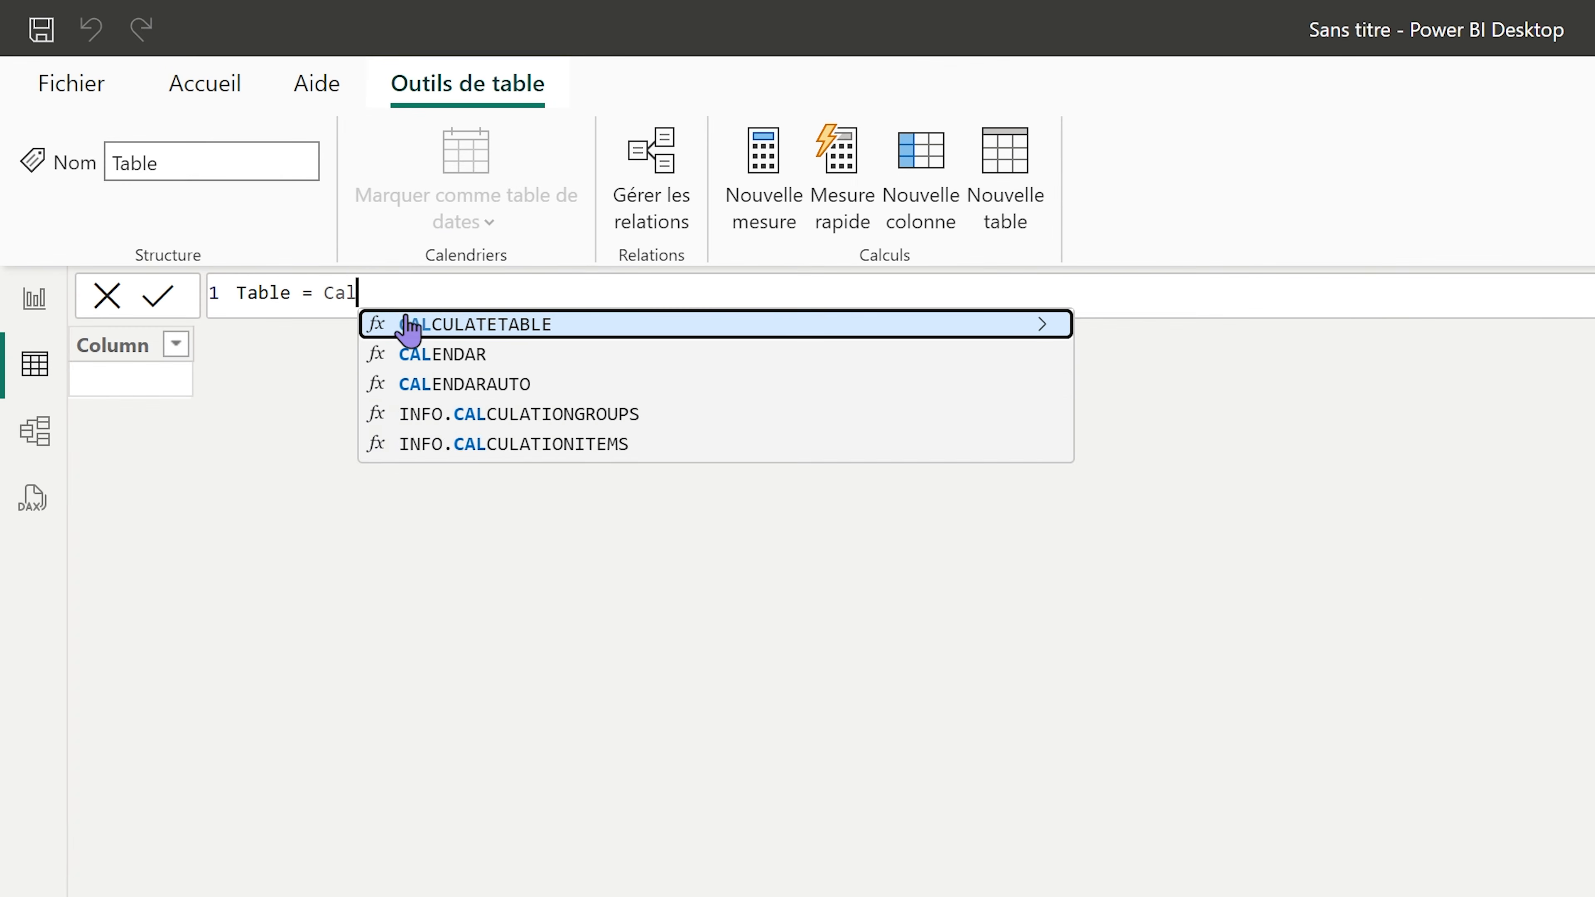
{"action": "left_click", "coordinate": [468, 355]}
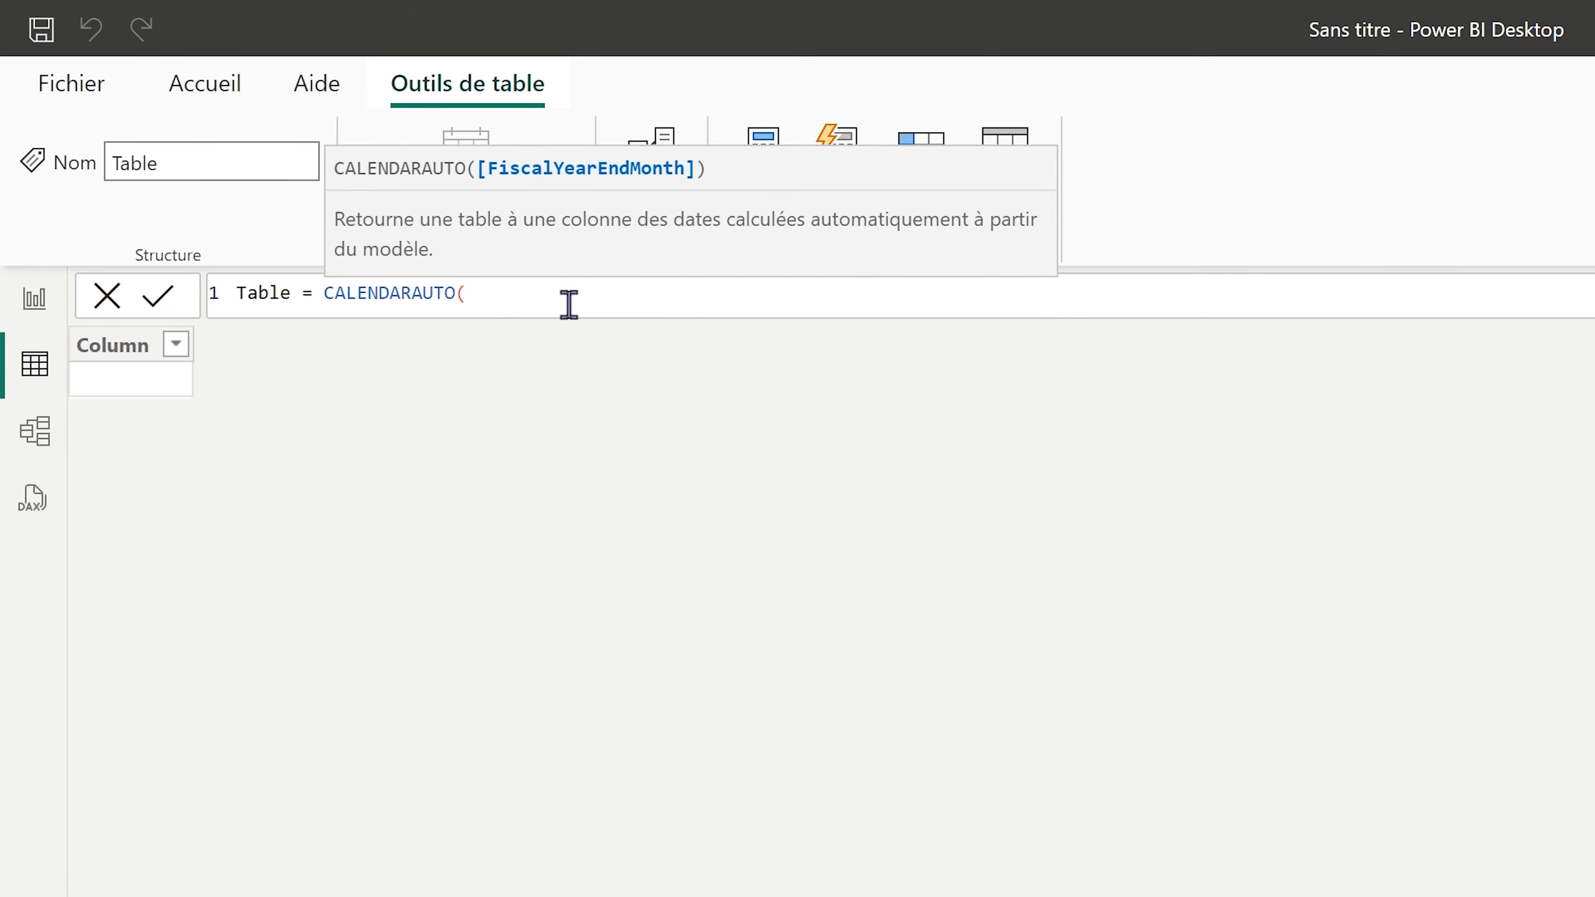
{"action": "type", "text": ")"}
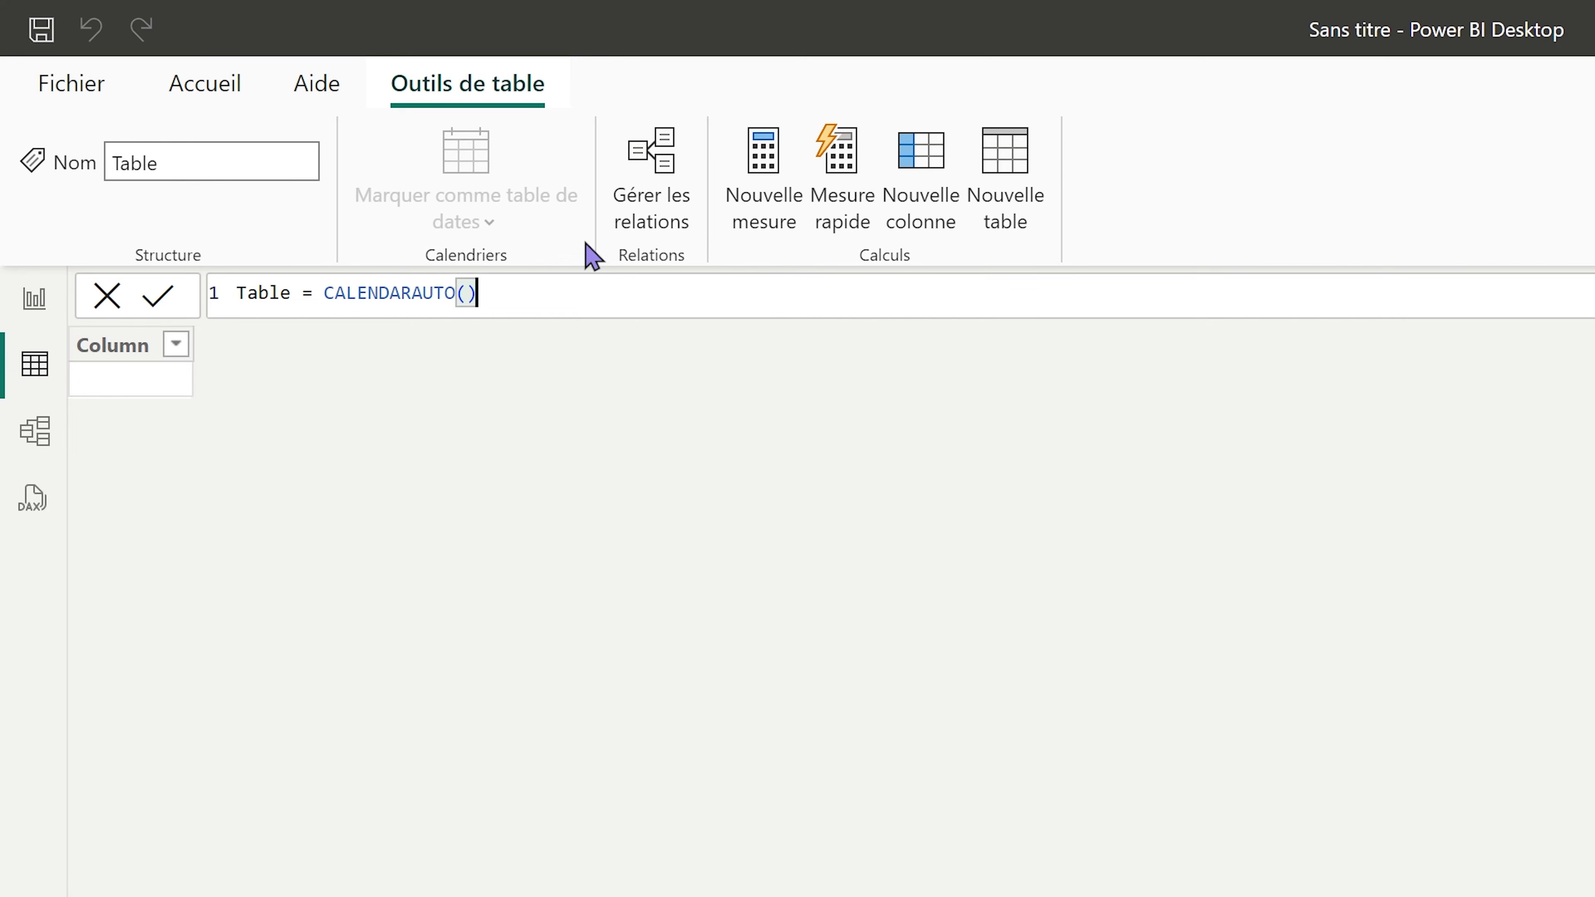
{"action": "double_click", "coordinate": [246, 293]}
{"action": "type", "text": "Calendrier"}
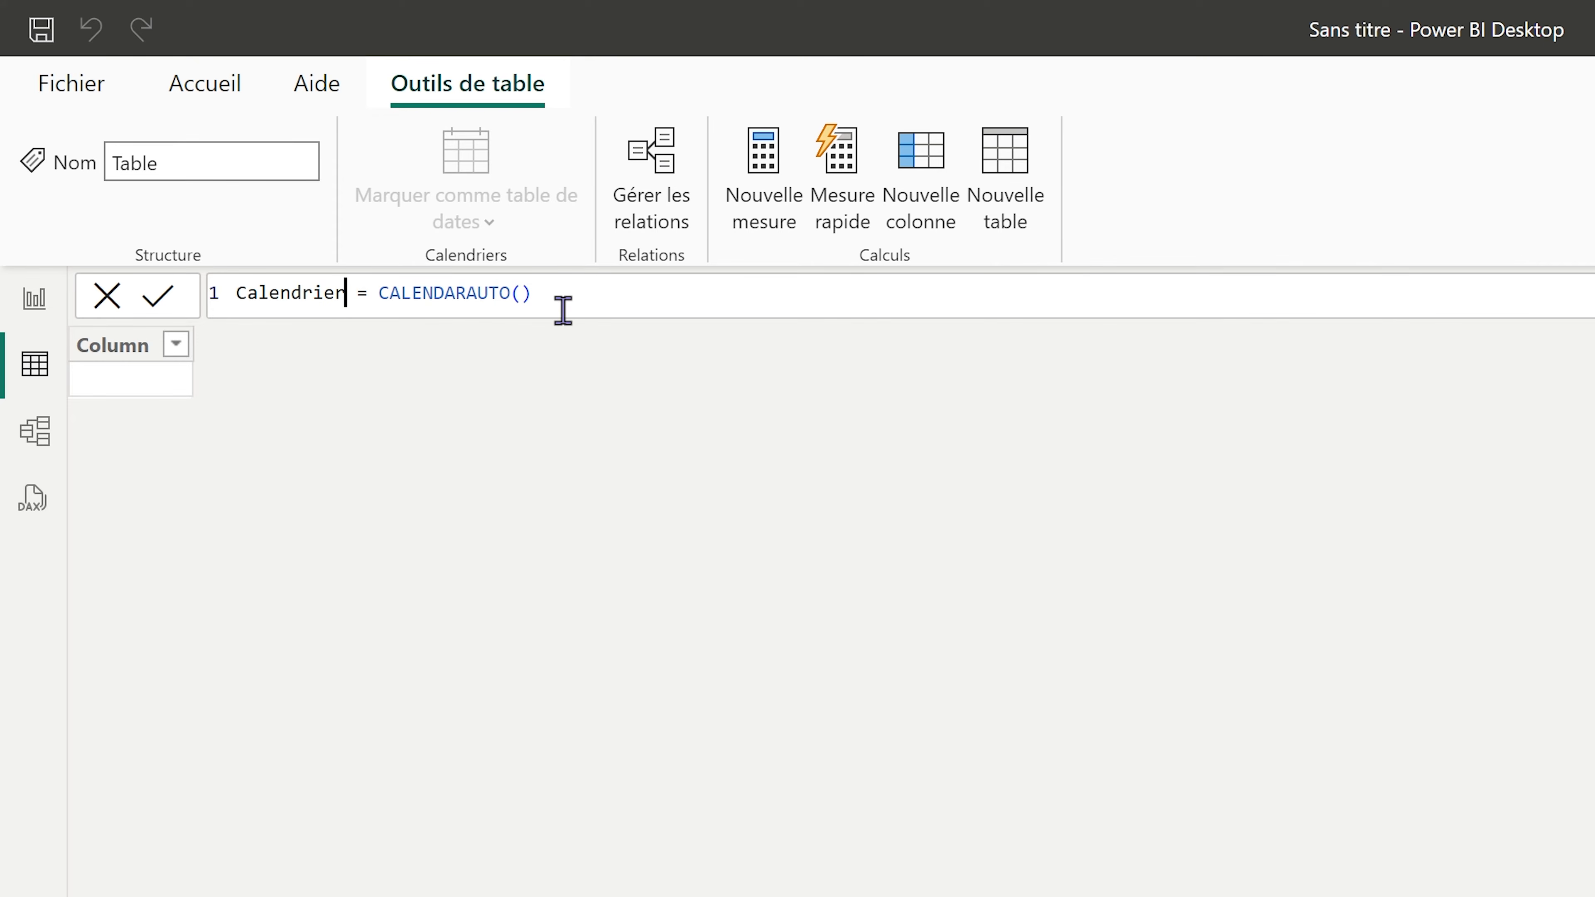
{"action": "left_click", "coordinate": [588, 292]}
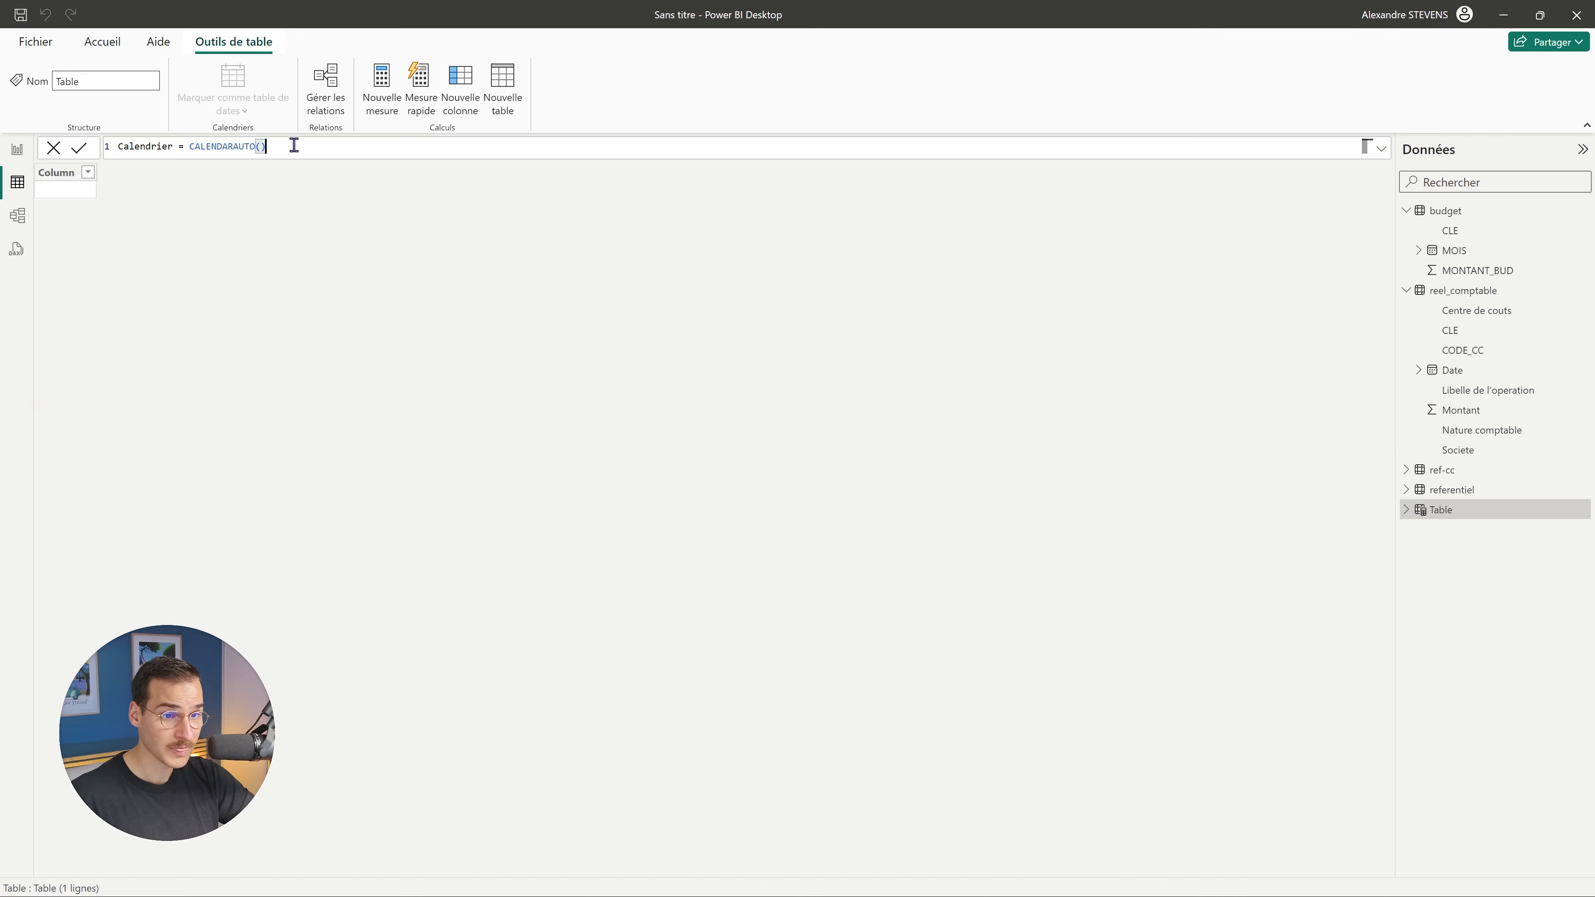
{"action": "key", "text": "Return"}
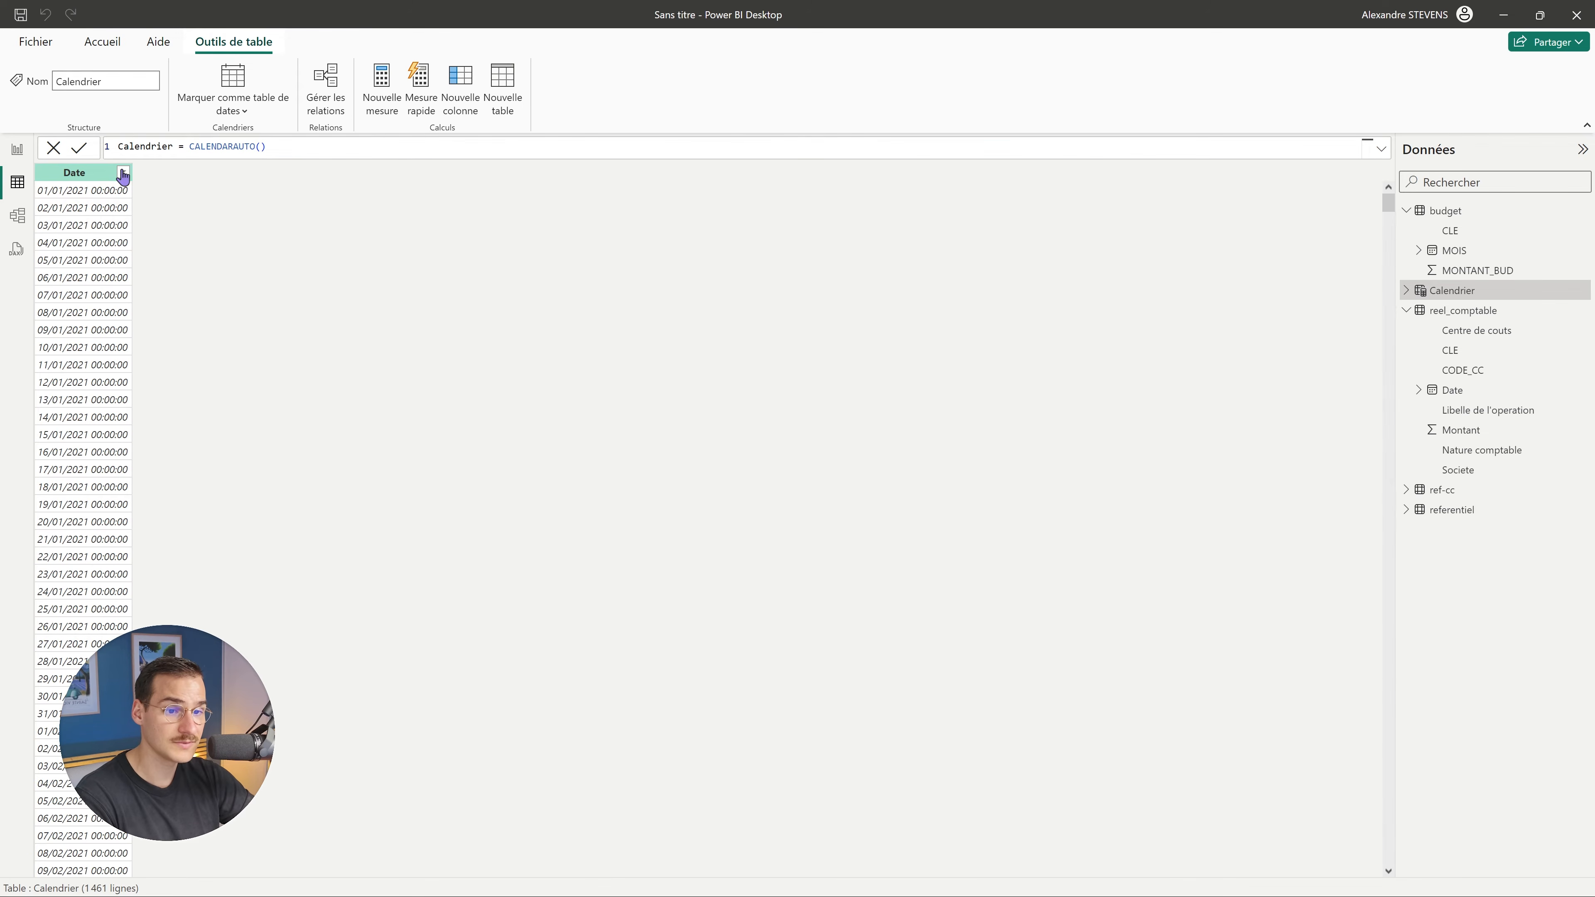
Sort Calendrier's Date column newest first, then remove the sort.
{"action": "left_click", "coordinate": [123, 173]}
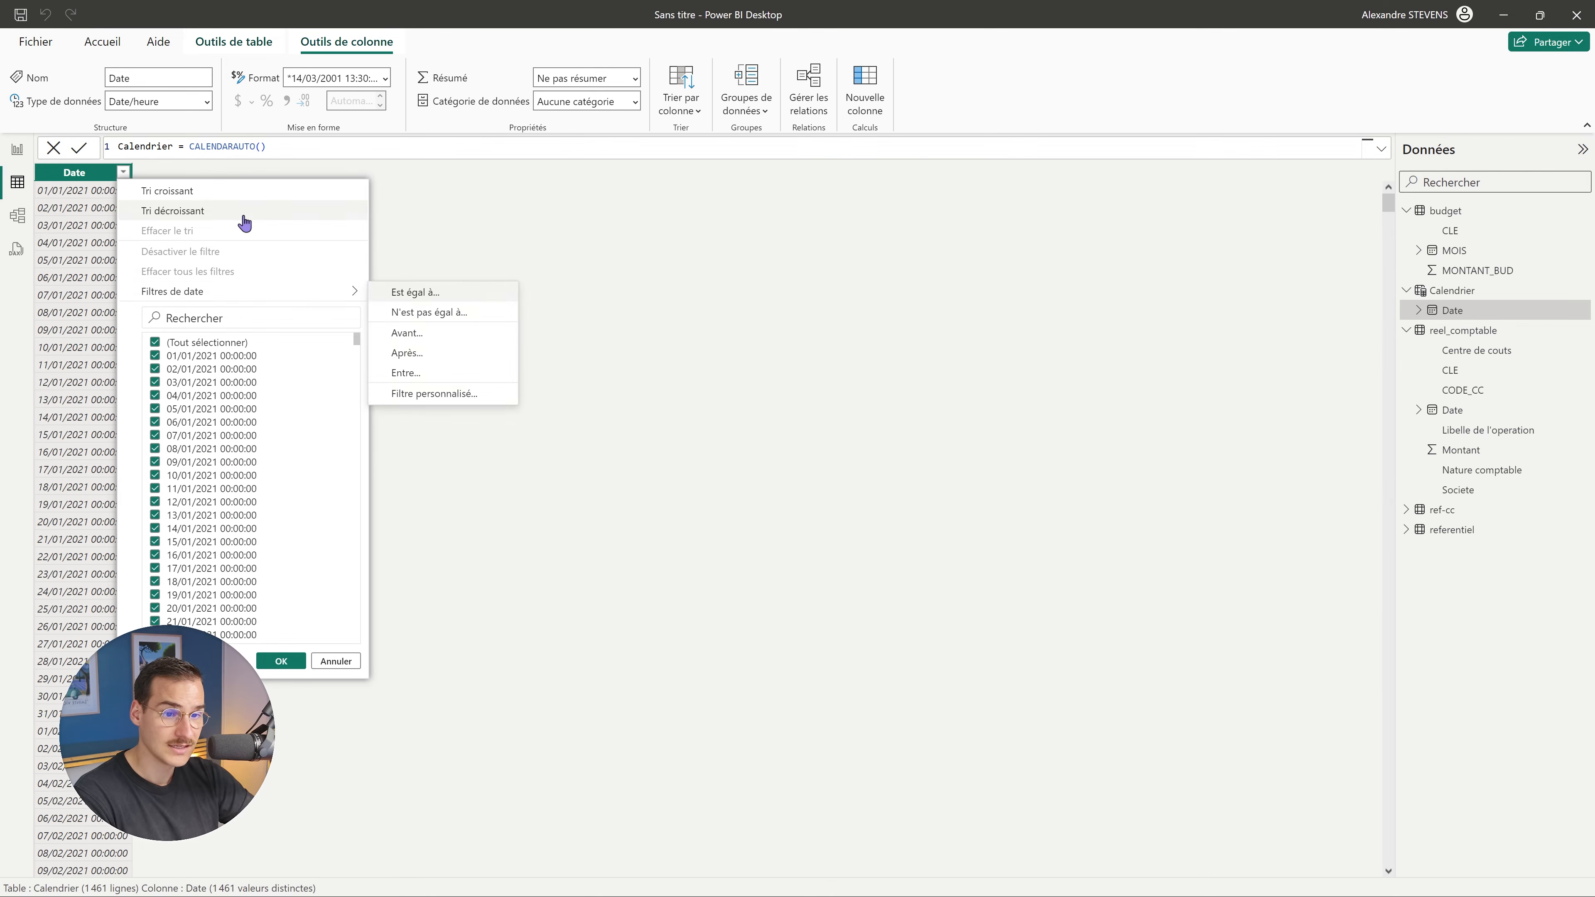
{"action": "left_click", "coordinate": [244, 217]}
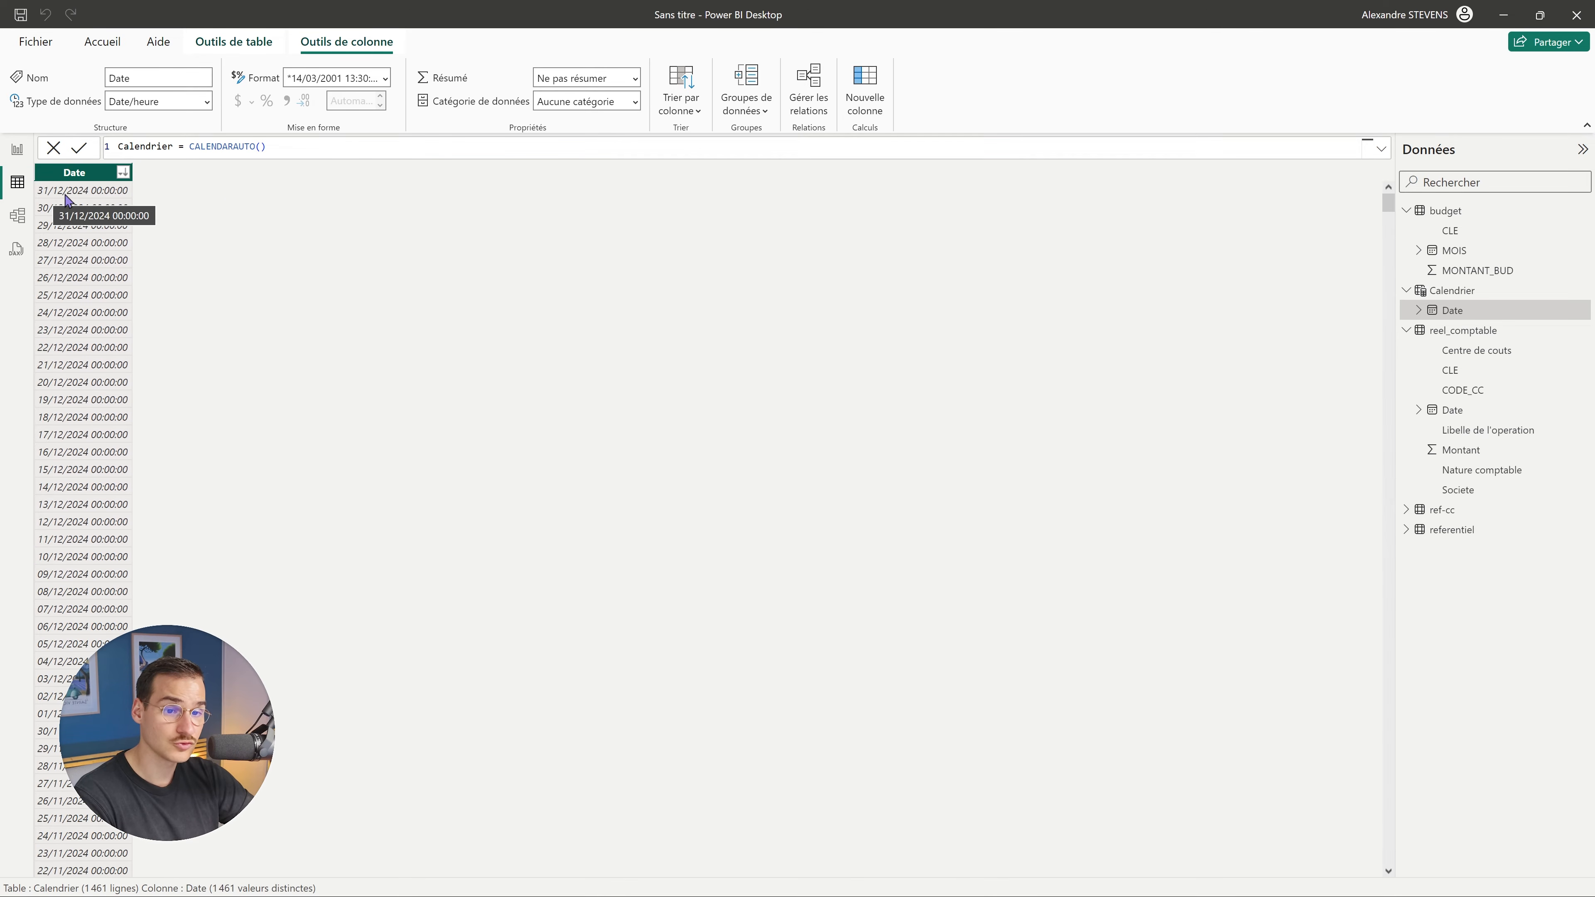
{"action": "left_click", "coordinate": [122, 172]}
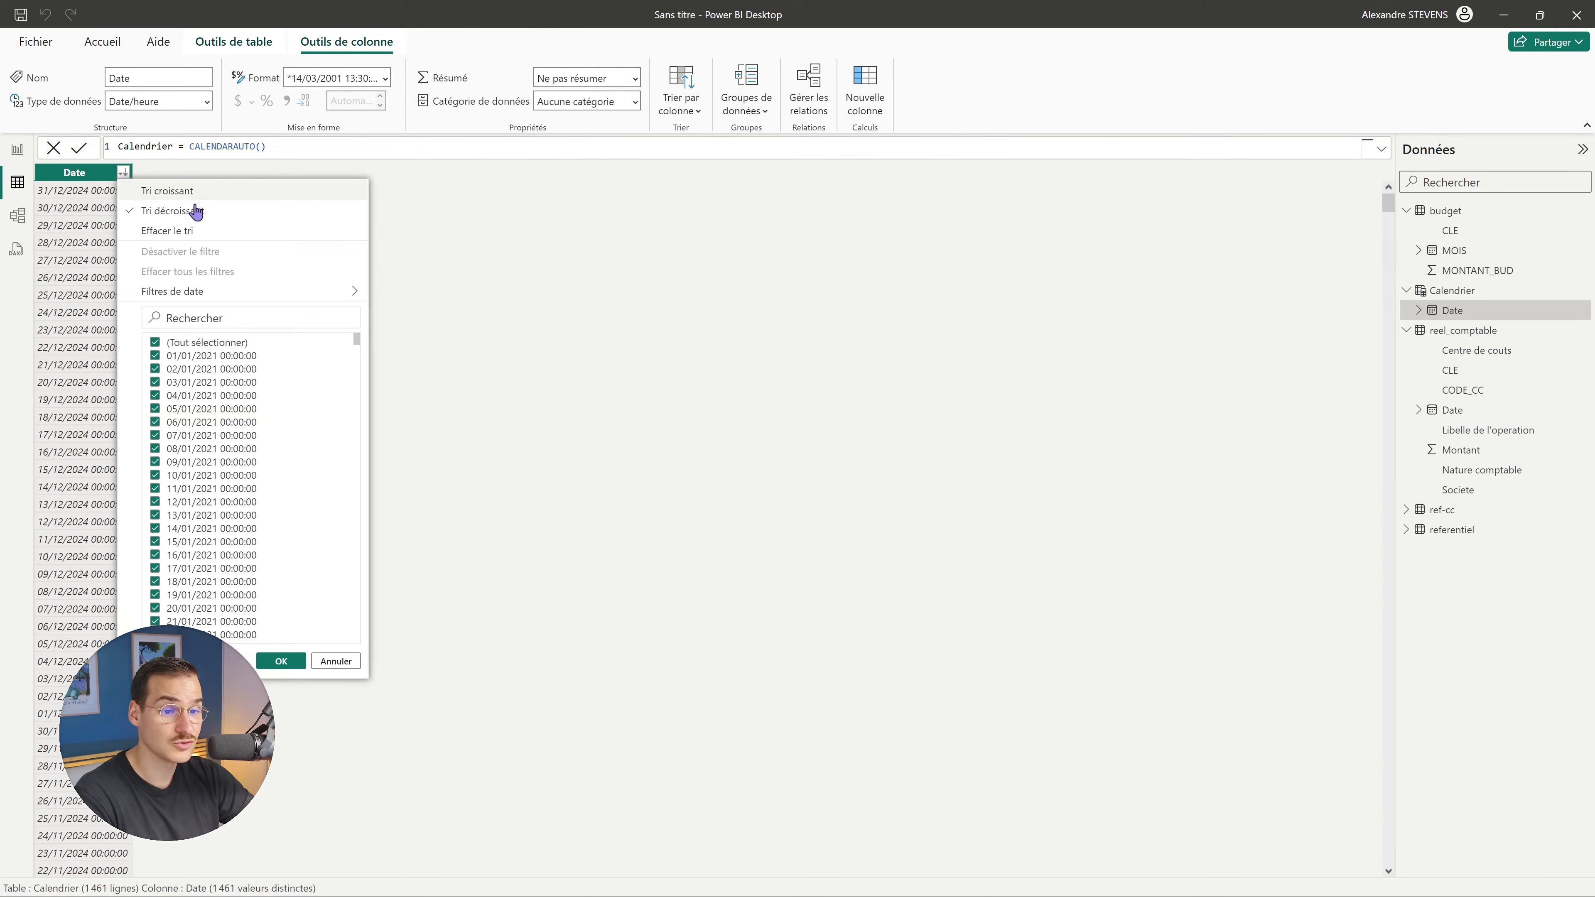
{"action": "left_click", "coordinate": [190, 230]}
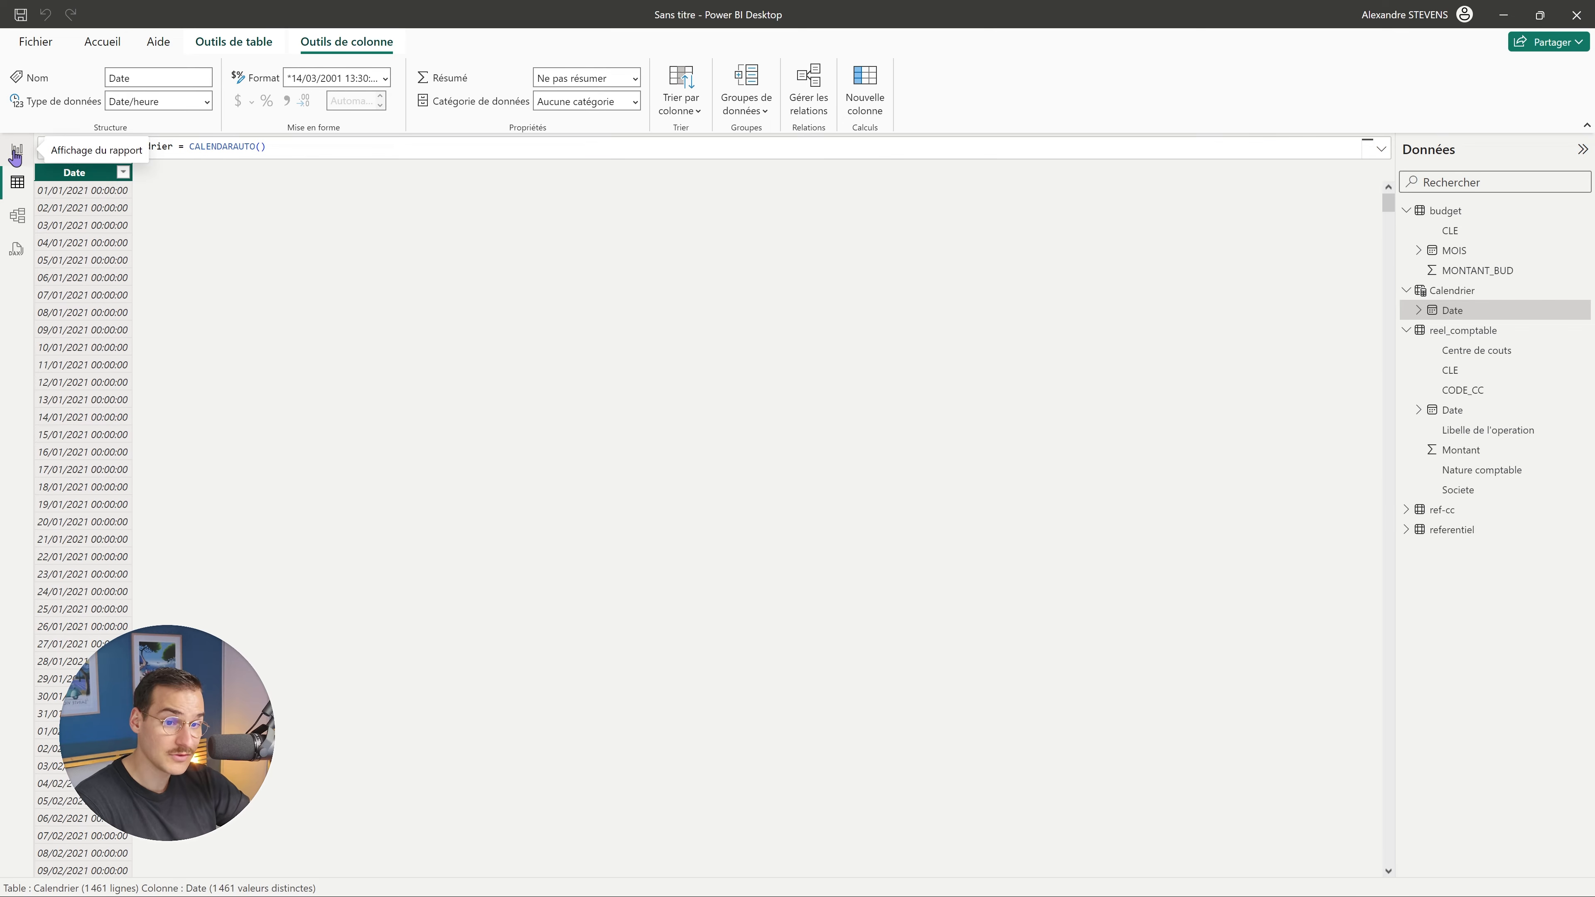
{"action": "left_click", "coordinate": [252, 45]}
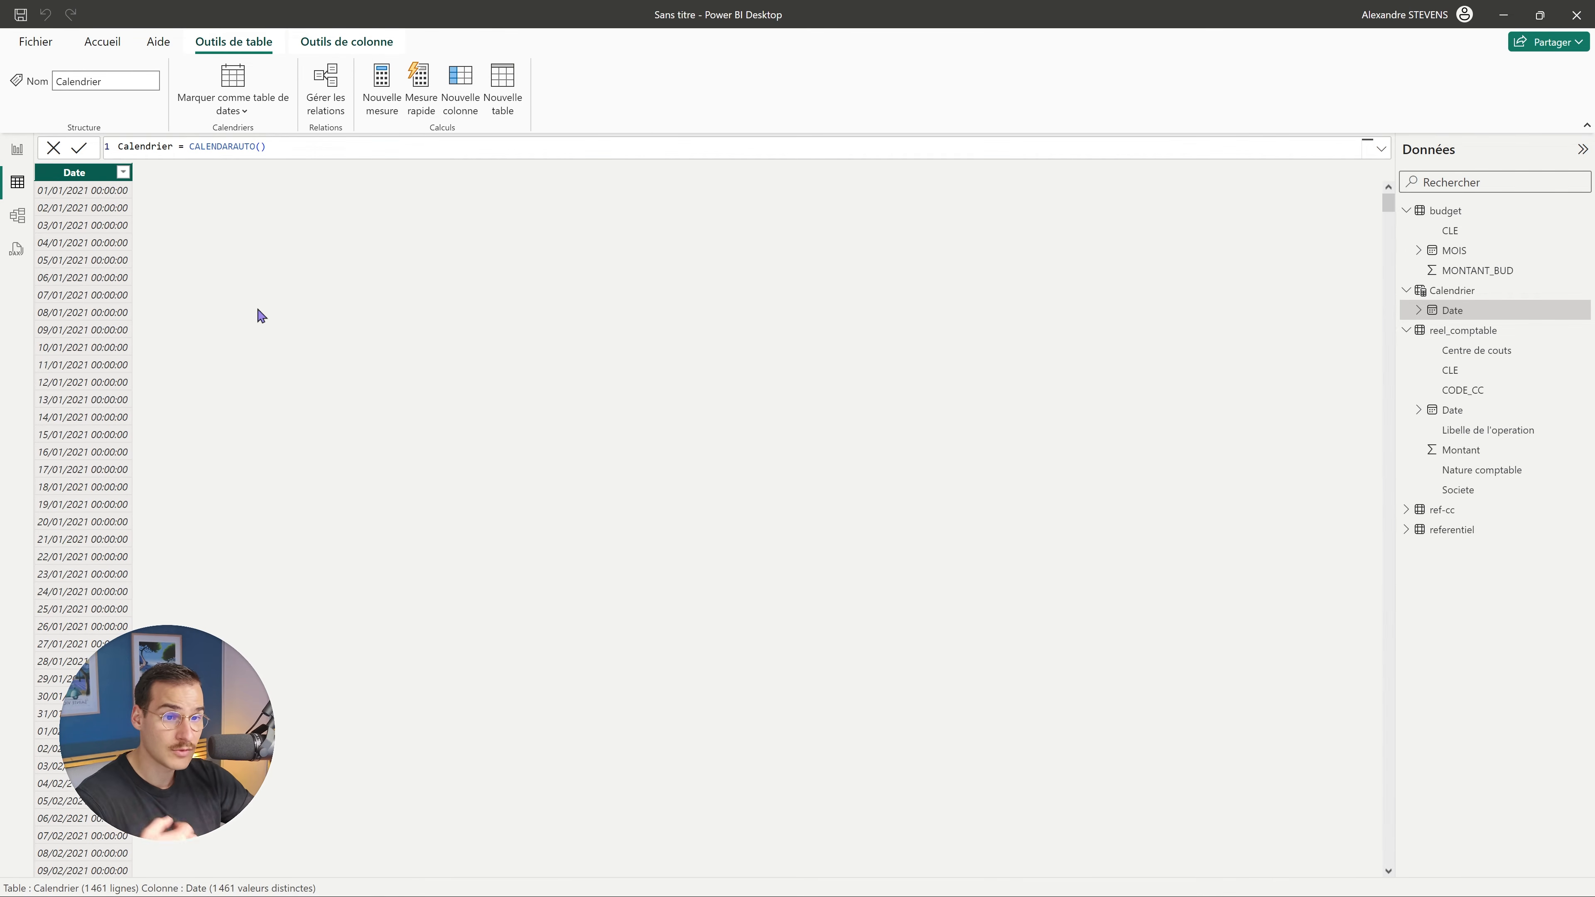
Mark Calendrier as the date table, using Date as its date column.
{"action": "left_click", "coordinate": [239, 110]}
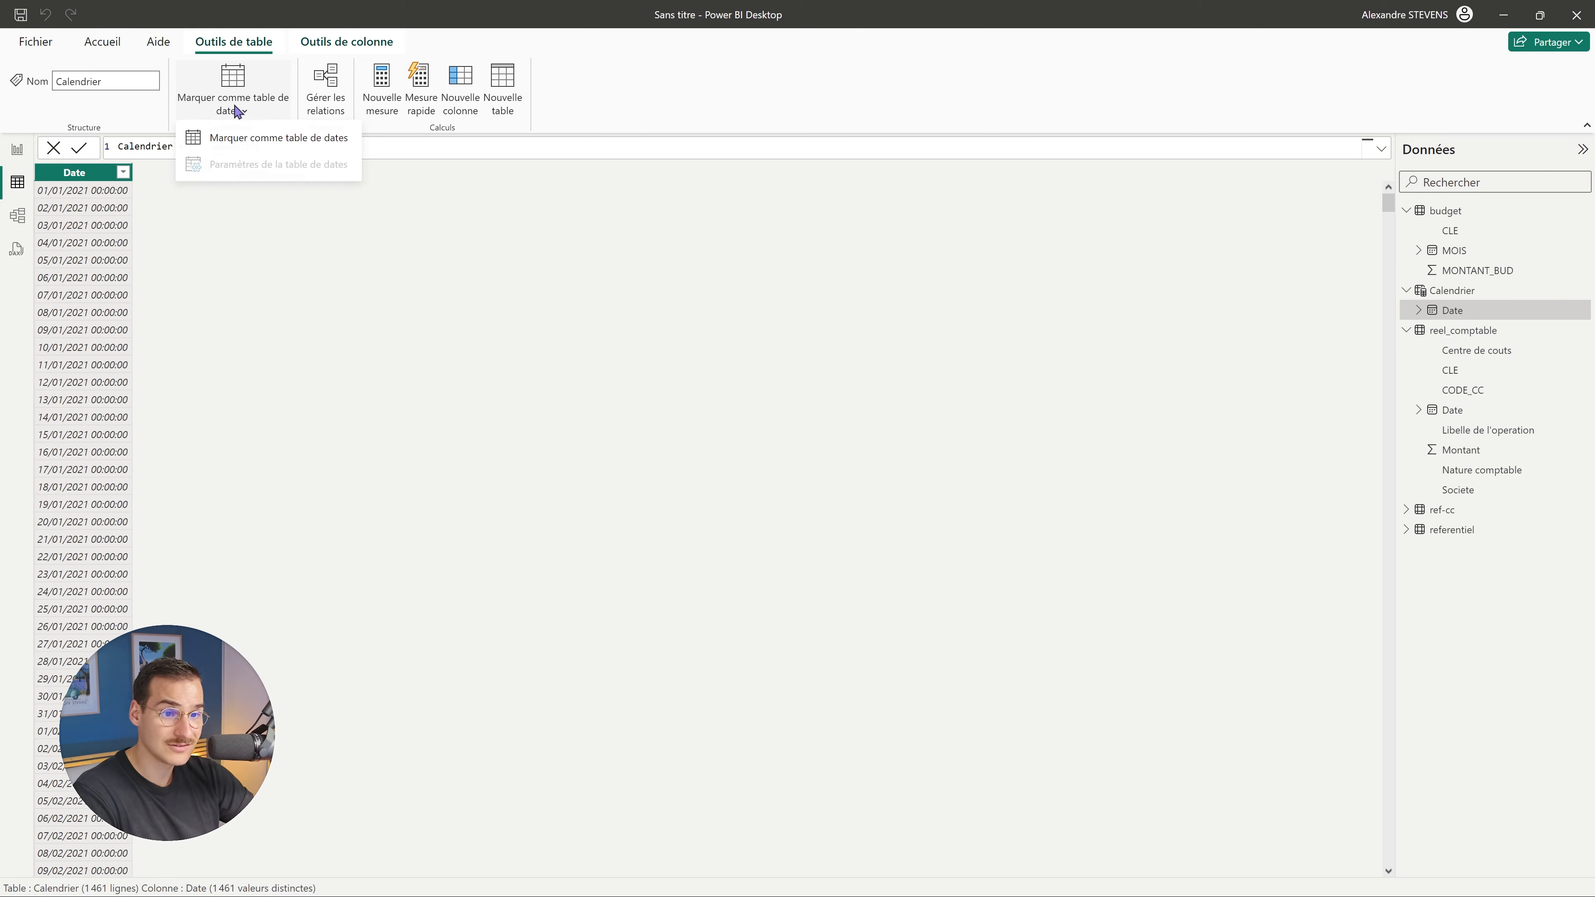
{"action": "left_click", "coordinate": [234, 48]}
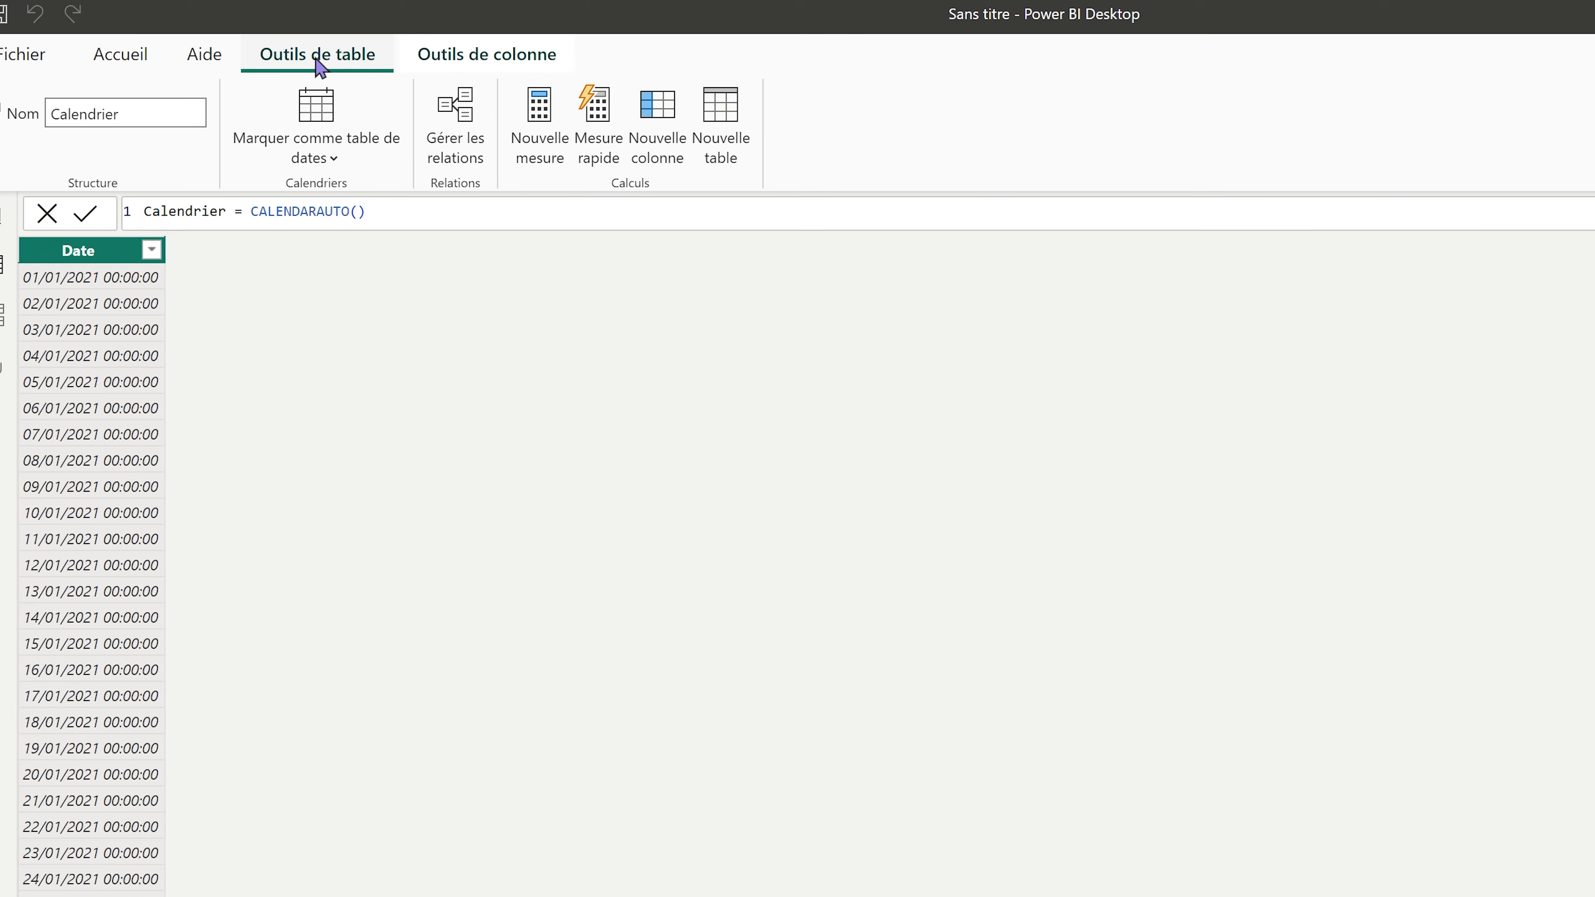
{"action": "left_click", "coordinate": [321, 158]}
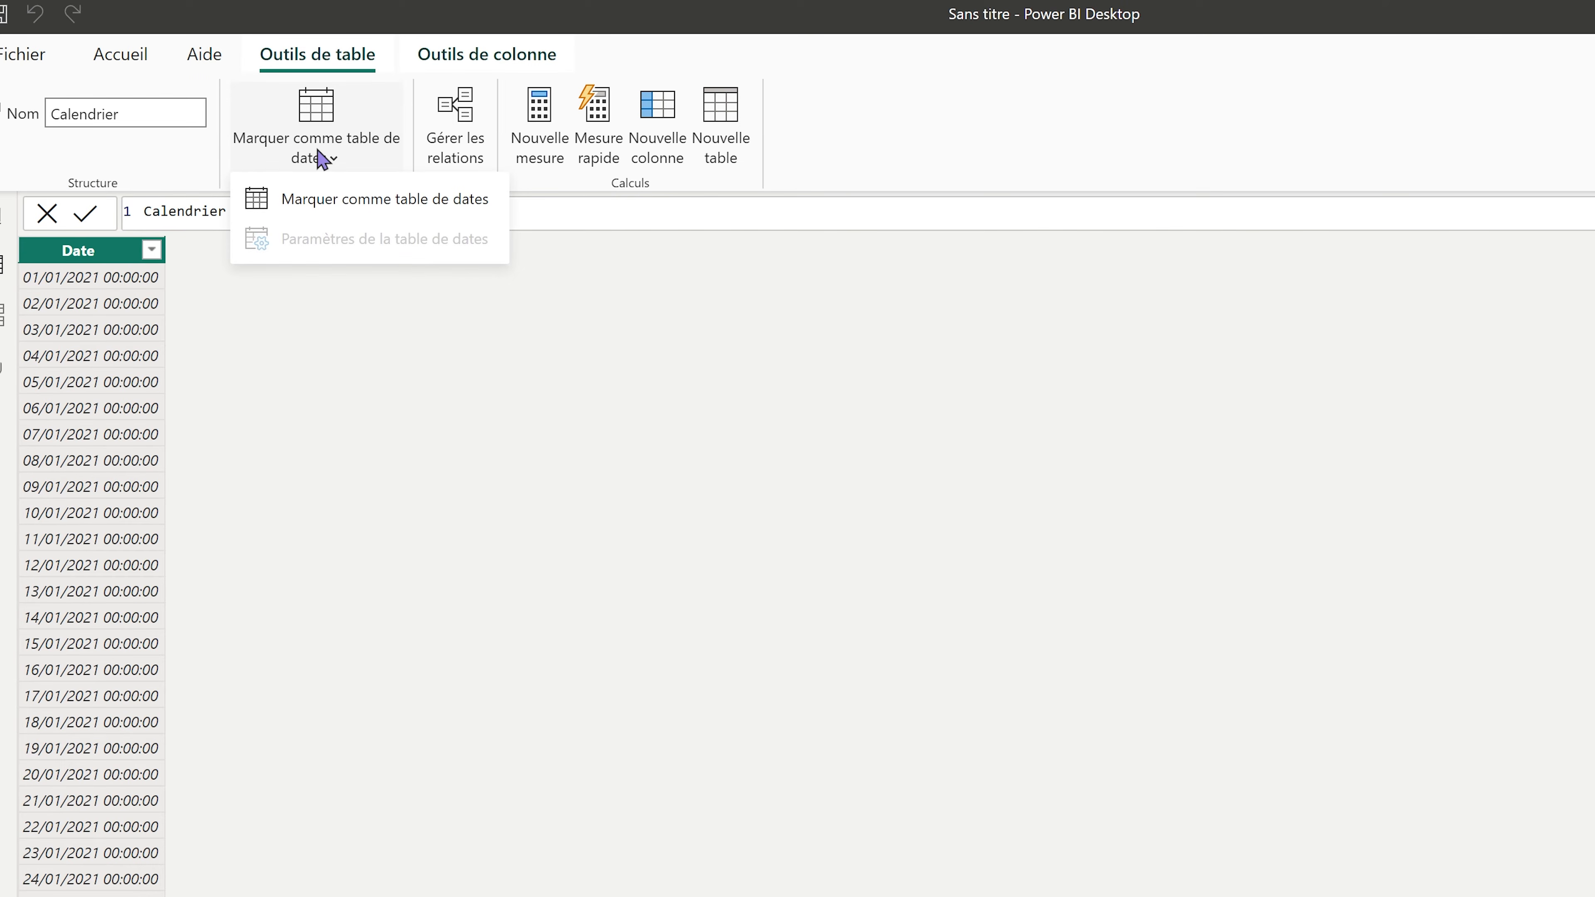
{"action": "left_click", "coordinate": [405, 210]}
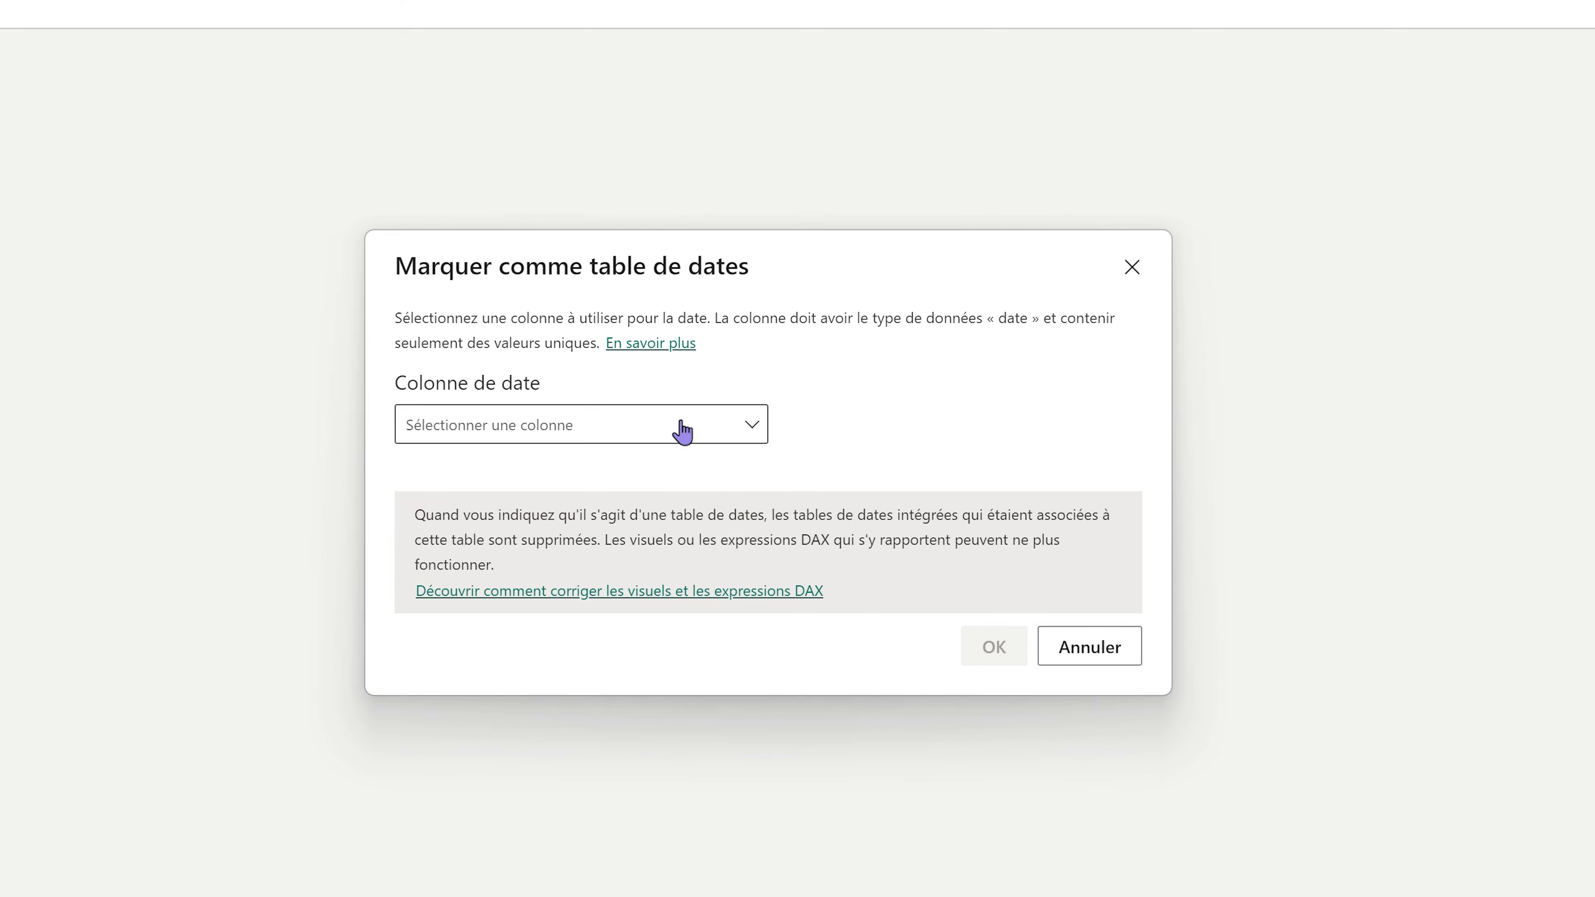
{"action": "left_click", "coordinate": [843, 508]}
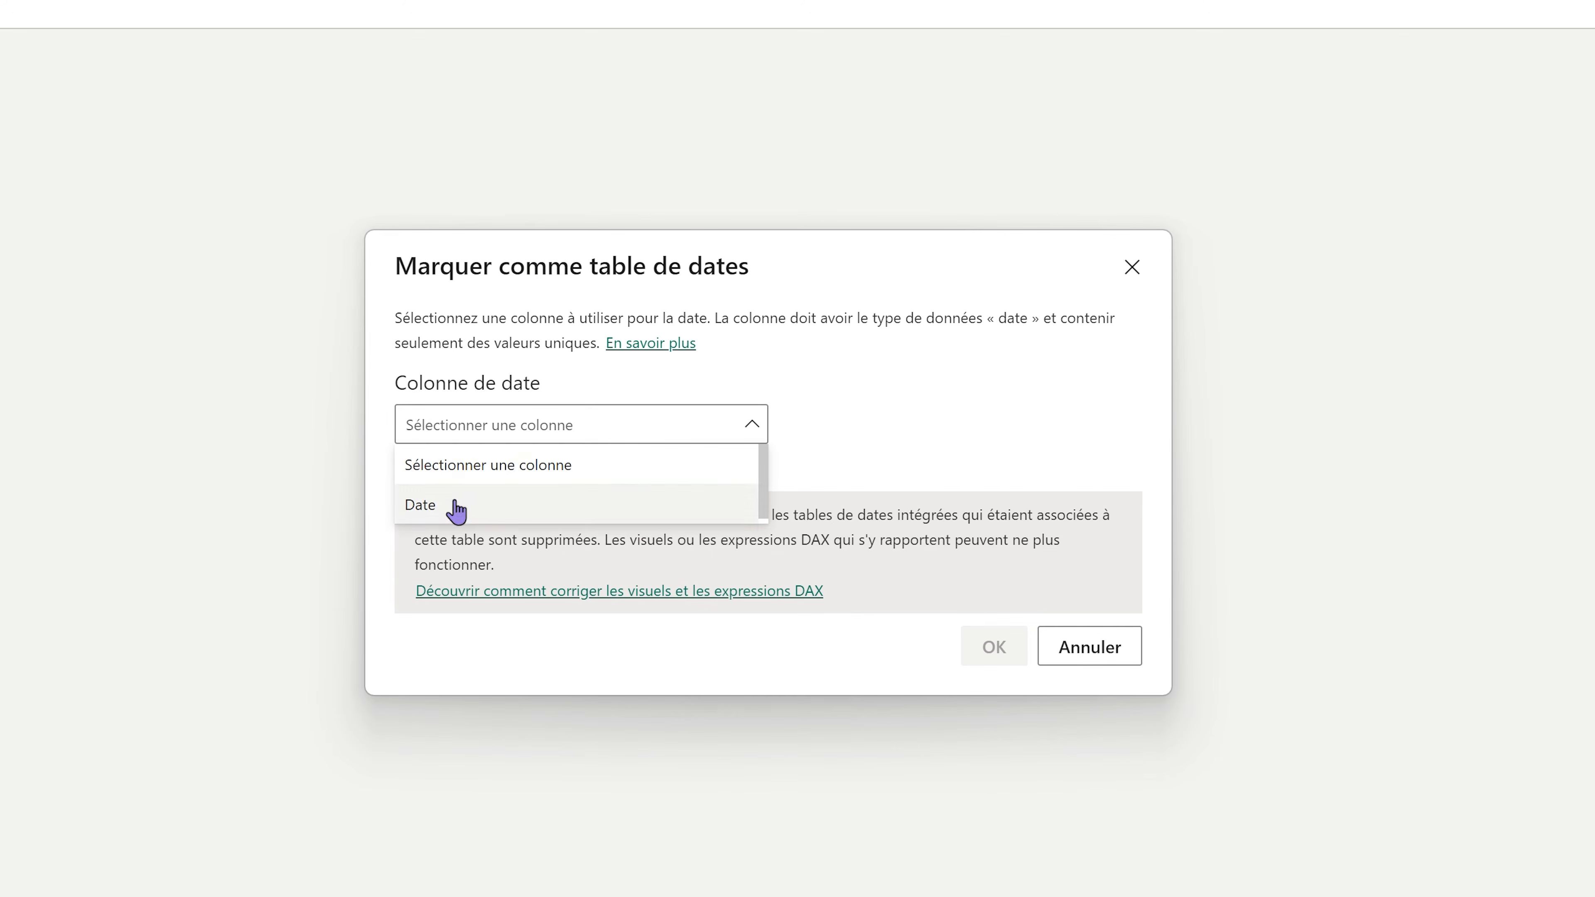
{"action": "left_click", "coordinate": [619, 590]}
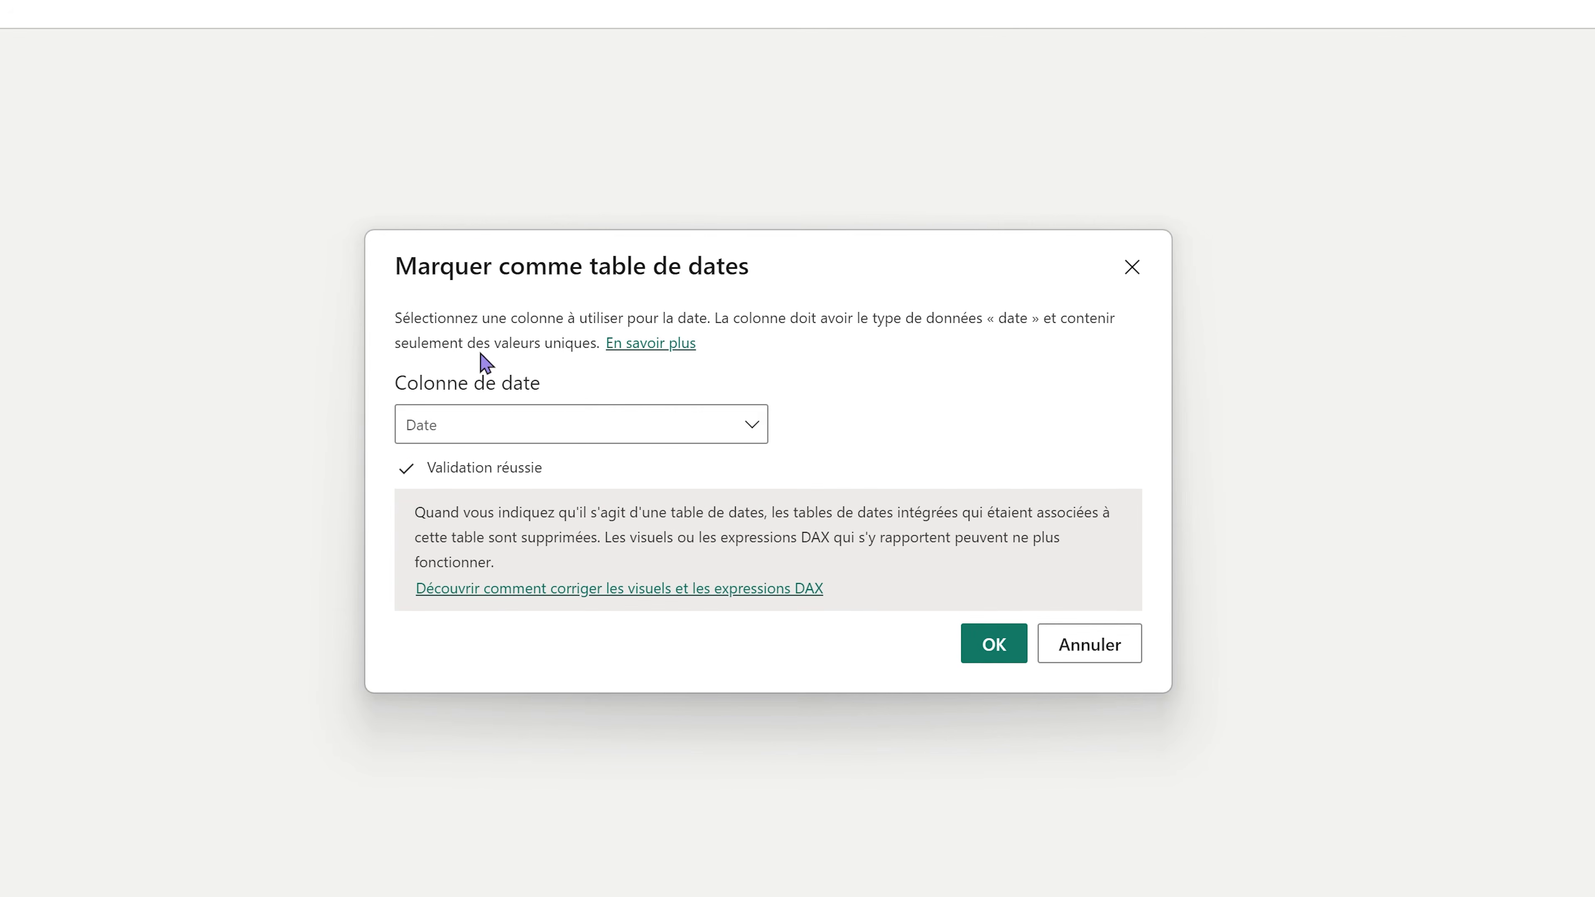
{"action": "left_click", "coordinate": [1004, 653]}
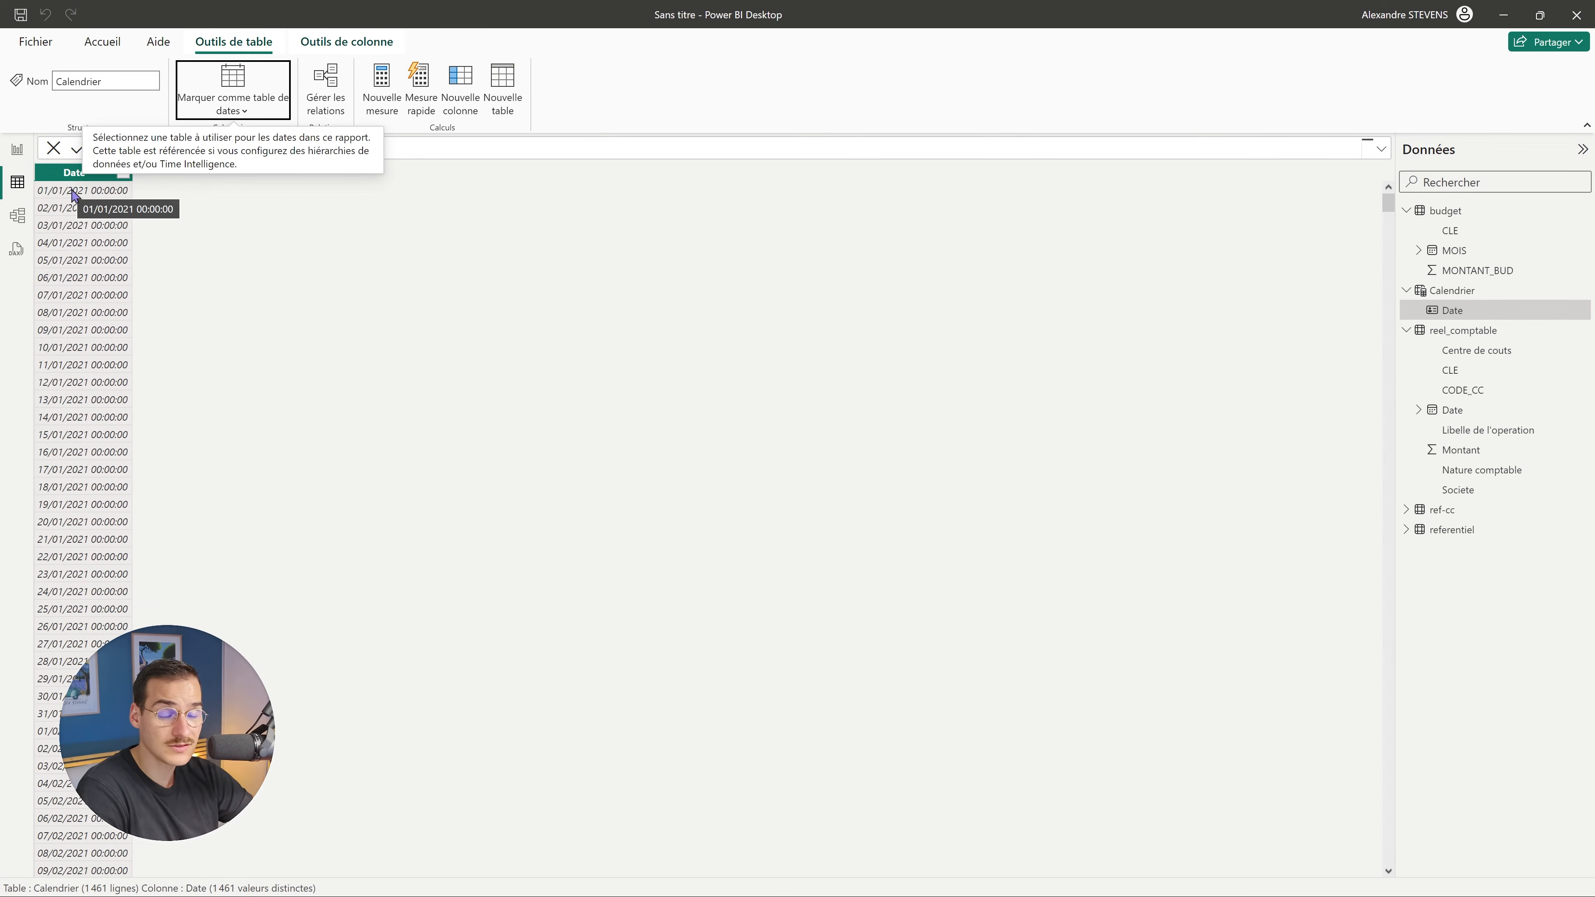
Discard a newly started empty table and select Calendrier's Date column.
{"action": "left_click", "coordinate": [502, 88]}
{"action": "left_click", "coordinate": [234, 144]}
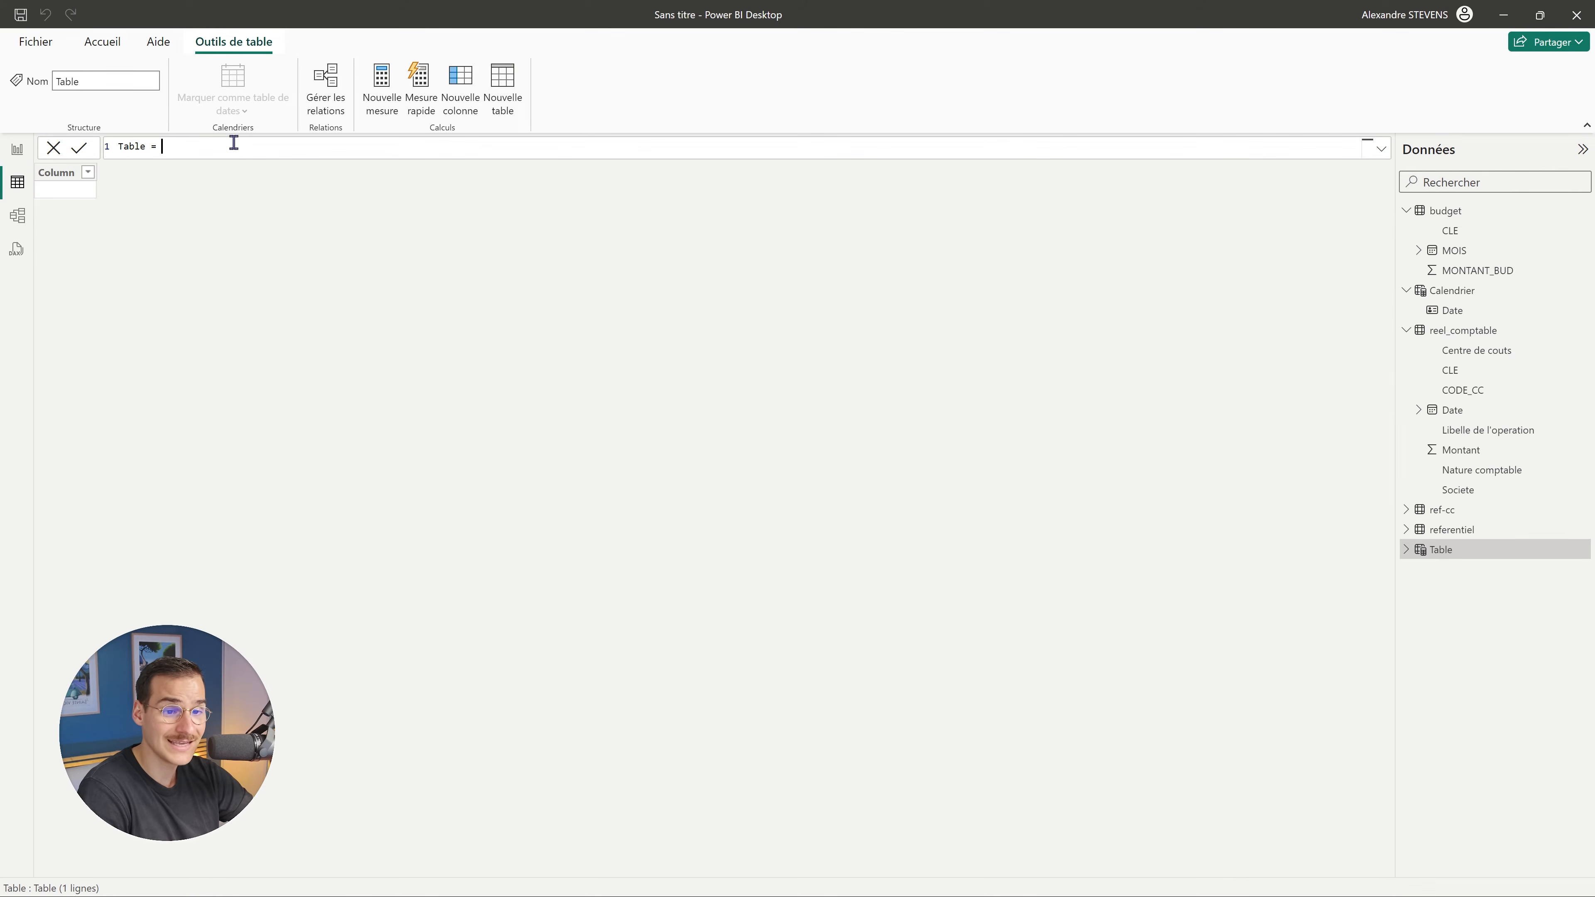
{"action": "left_click", "coordinate": [21, 206]}
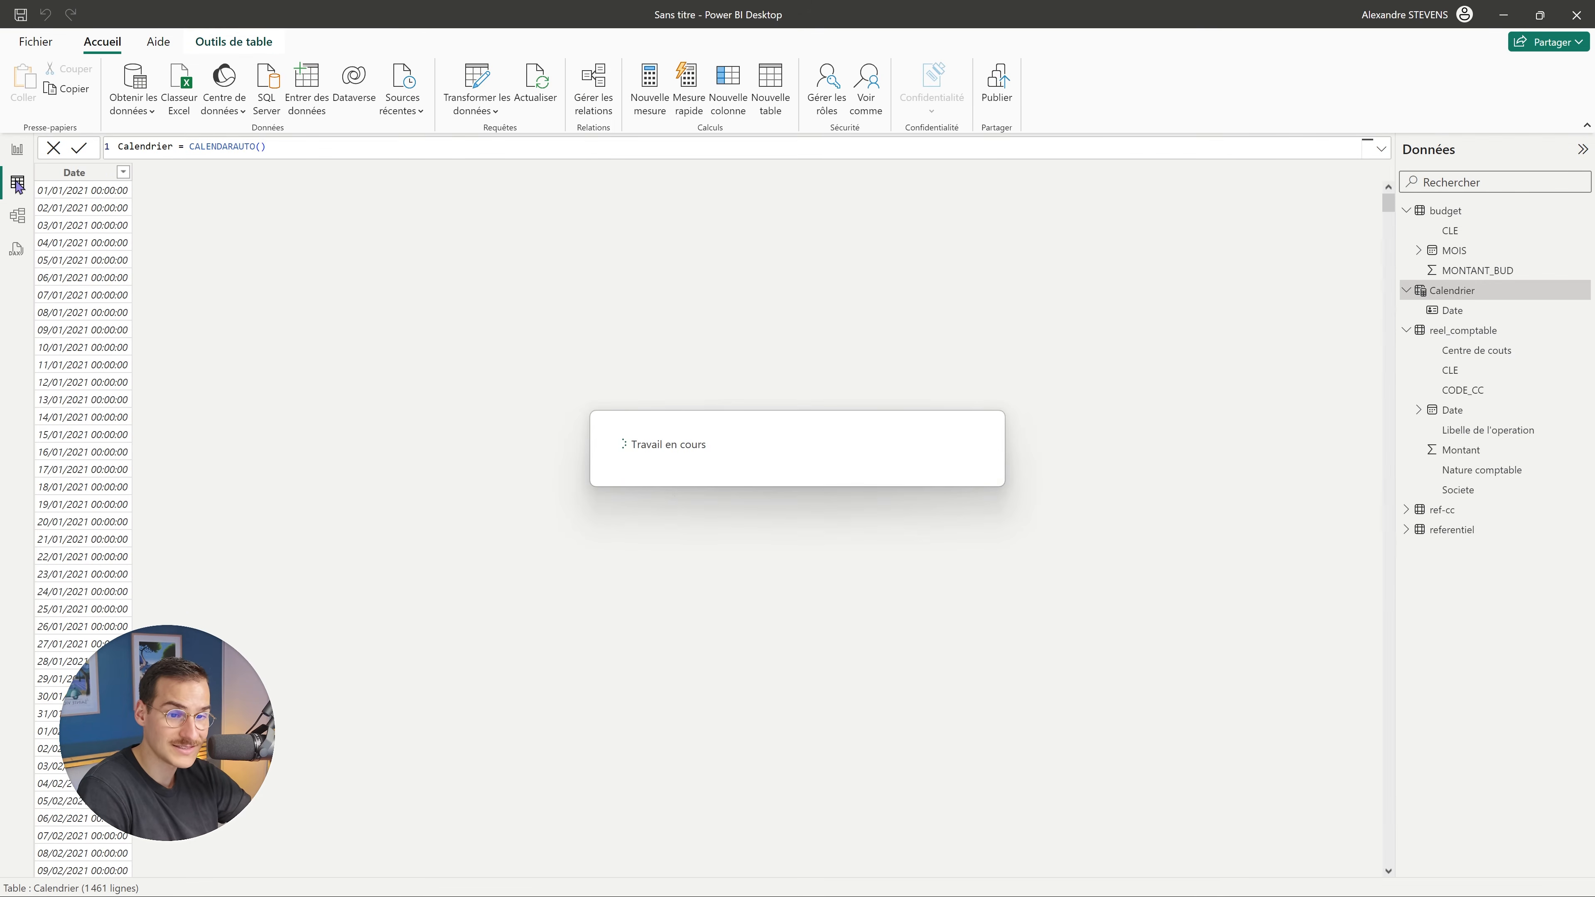
{"action": "left_click", "coordinate": [36, 175]}
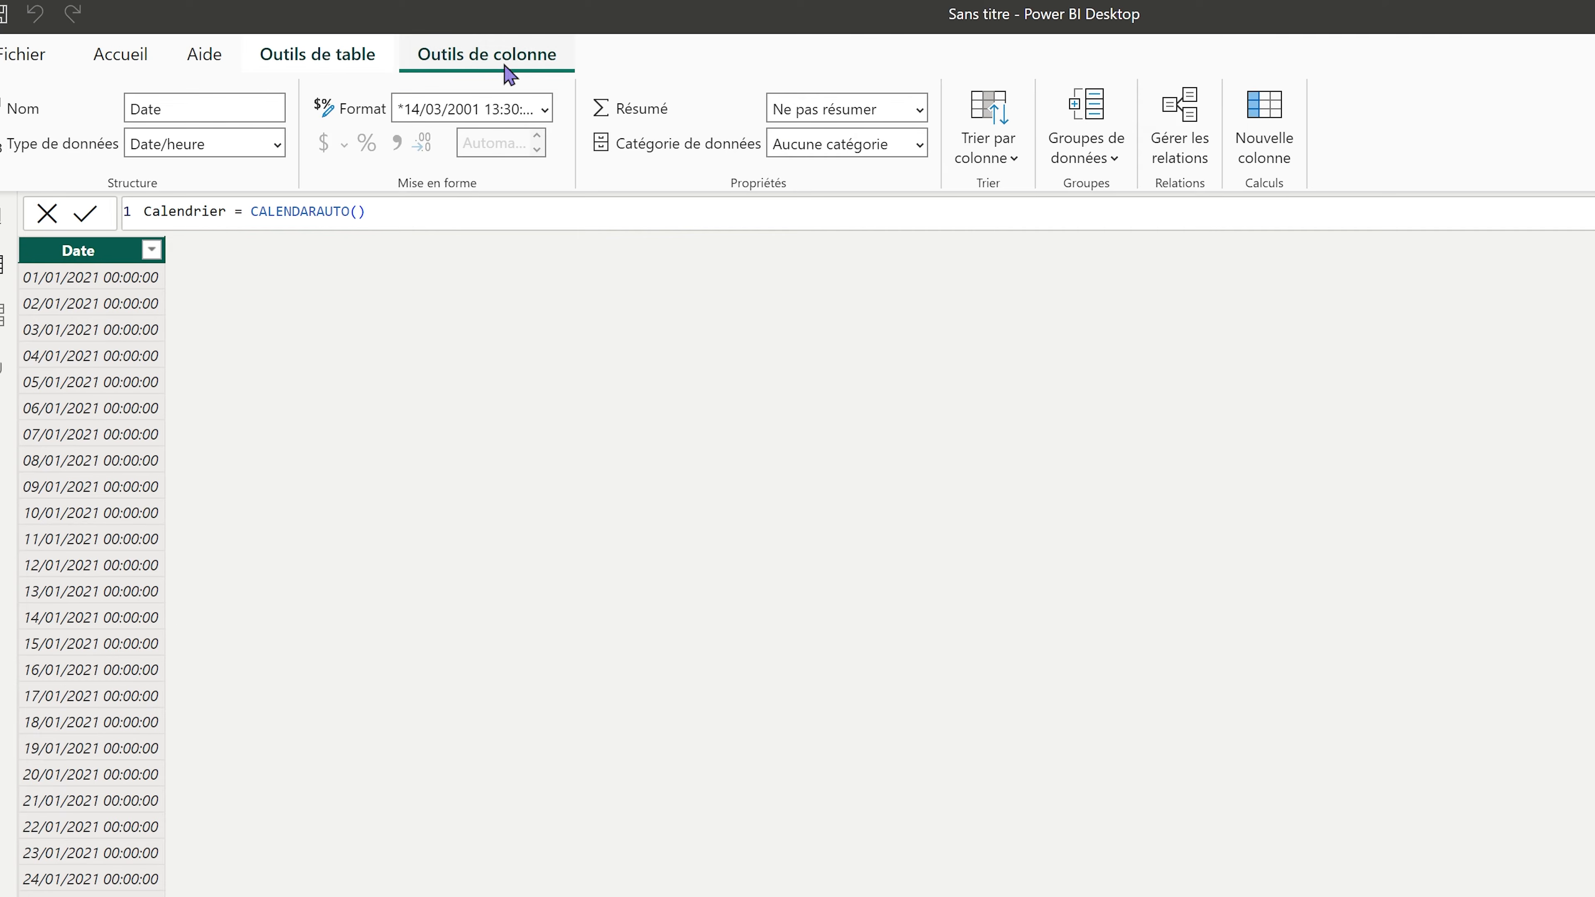
Add an Annee column to Calendrier defined as YEAR(Calendrier[Date]).
{"action": "left_click", "coordinate": [1284, 135]}
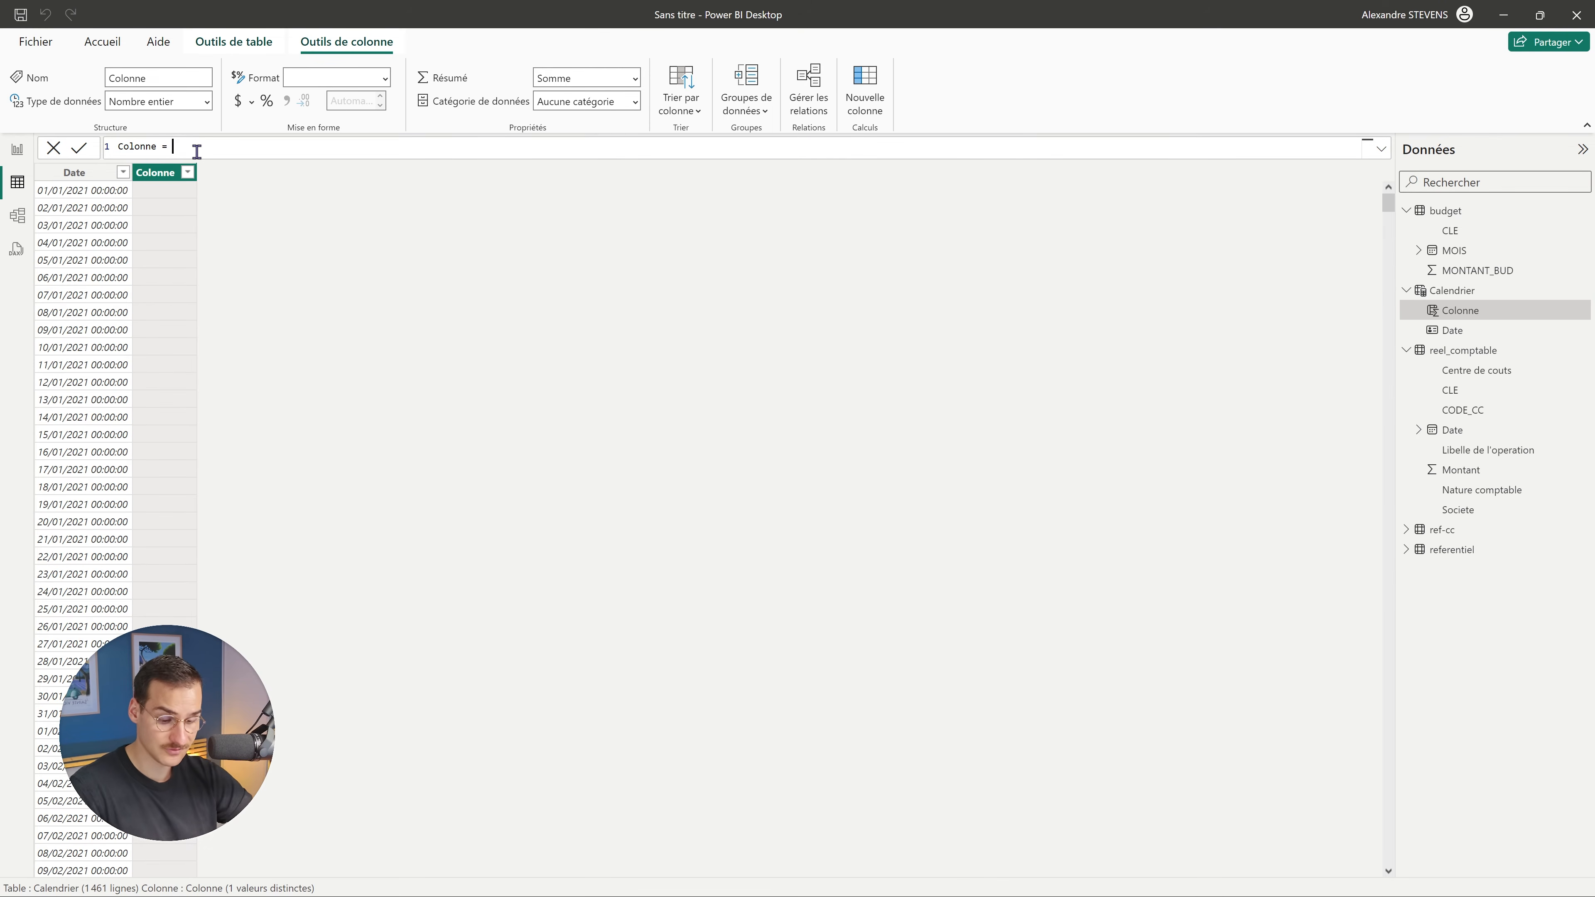
{"action": "type", "text": "YEAR"}
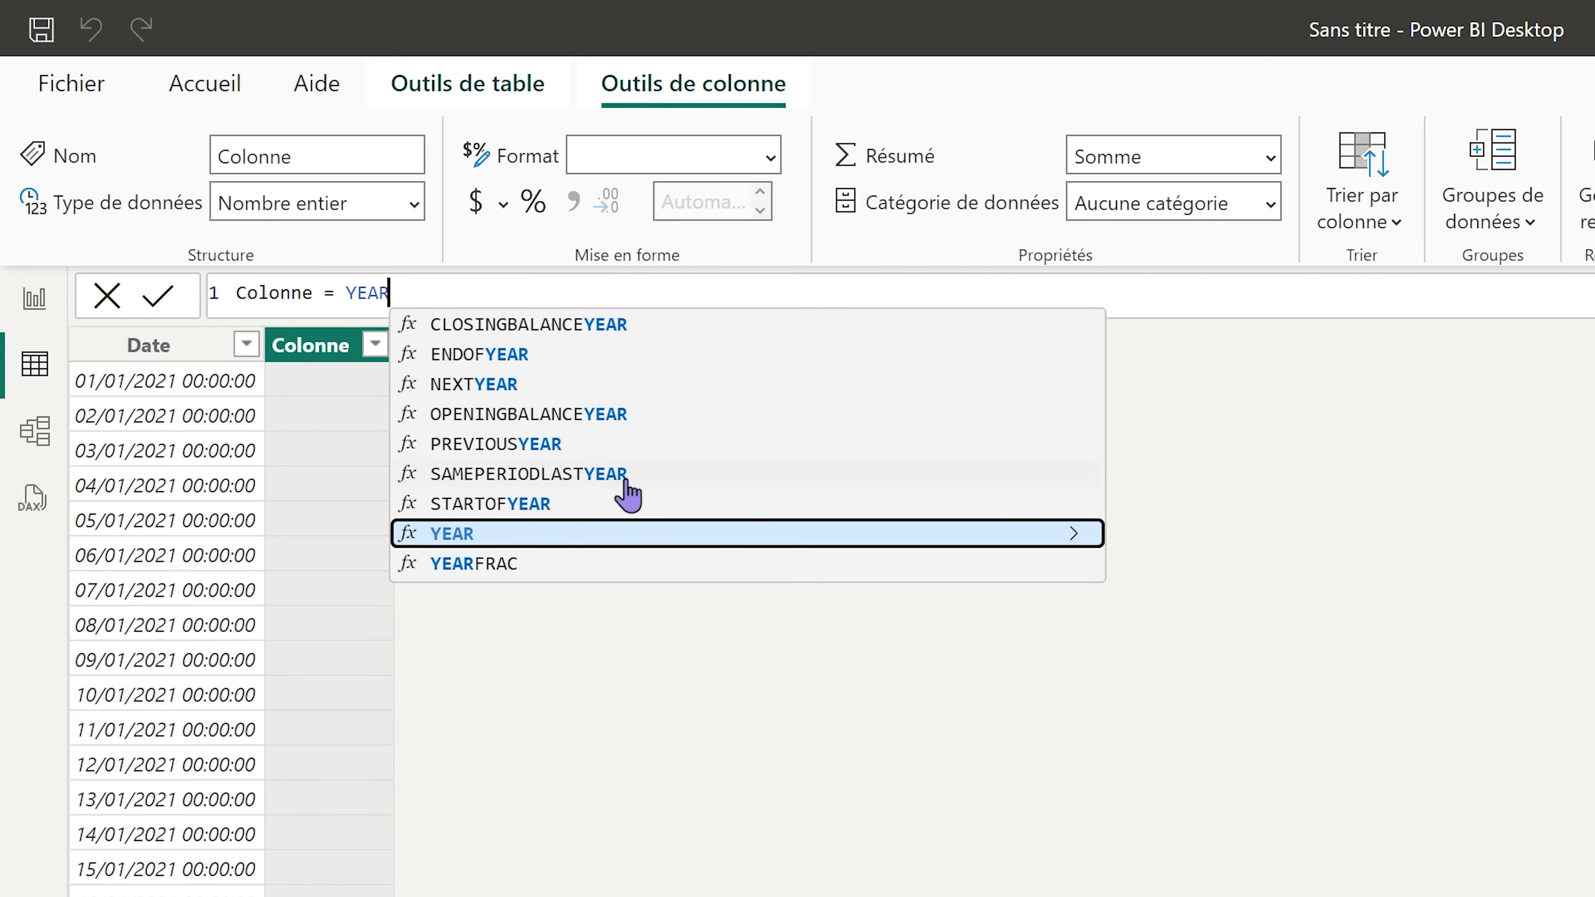
{"action": "left_click", "coordinate": [631, 534]}
{"action": "type", "text": "Date"}
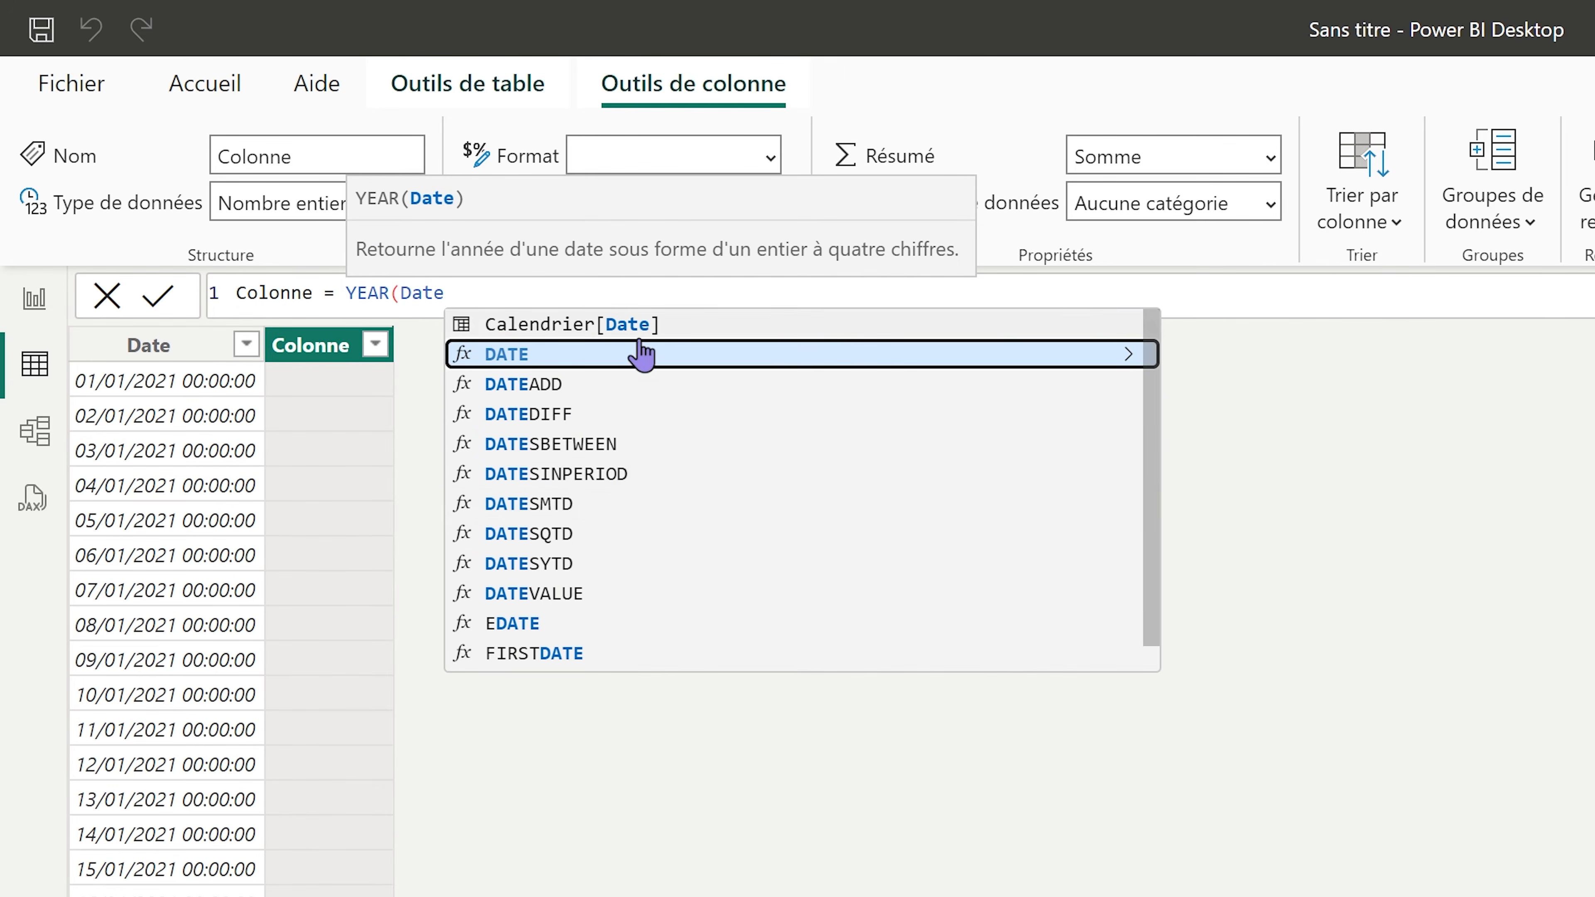
{"action": "key", "text": "Tab"}
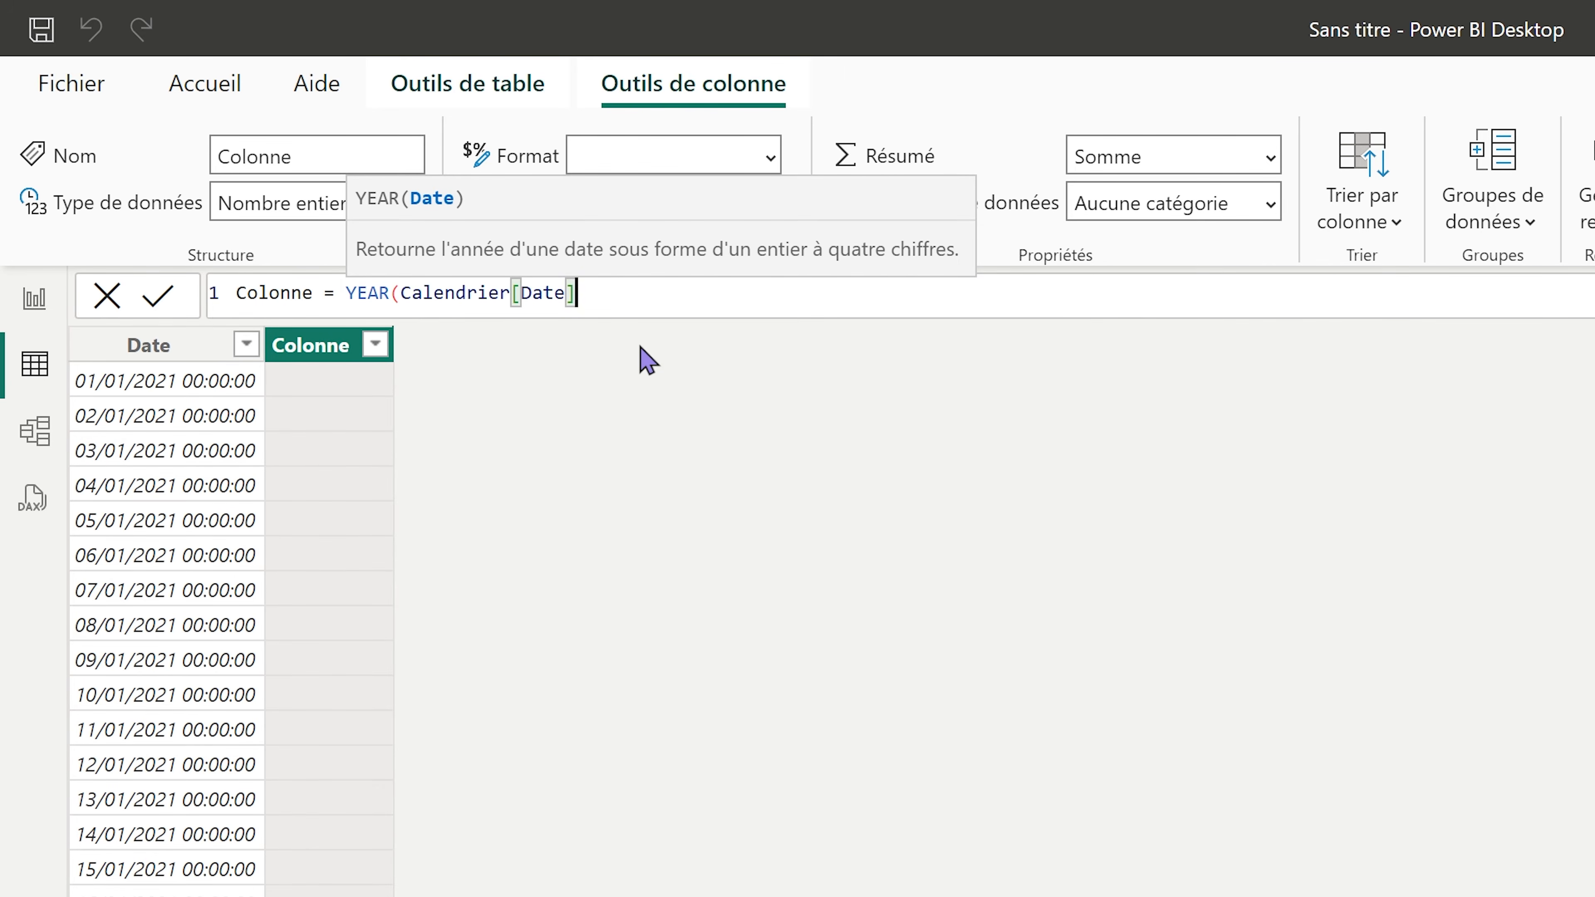
{"action": "type", "text": ")"}
{"action": "double_click", "coordinate": [267, 293]}
{"action": "type", "text": "Anneee"}
{"action": "key", "text": "BackSpace"}
{"action": "key", "text": "Return"}
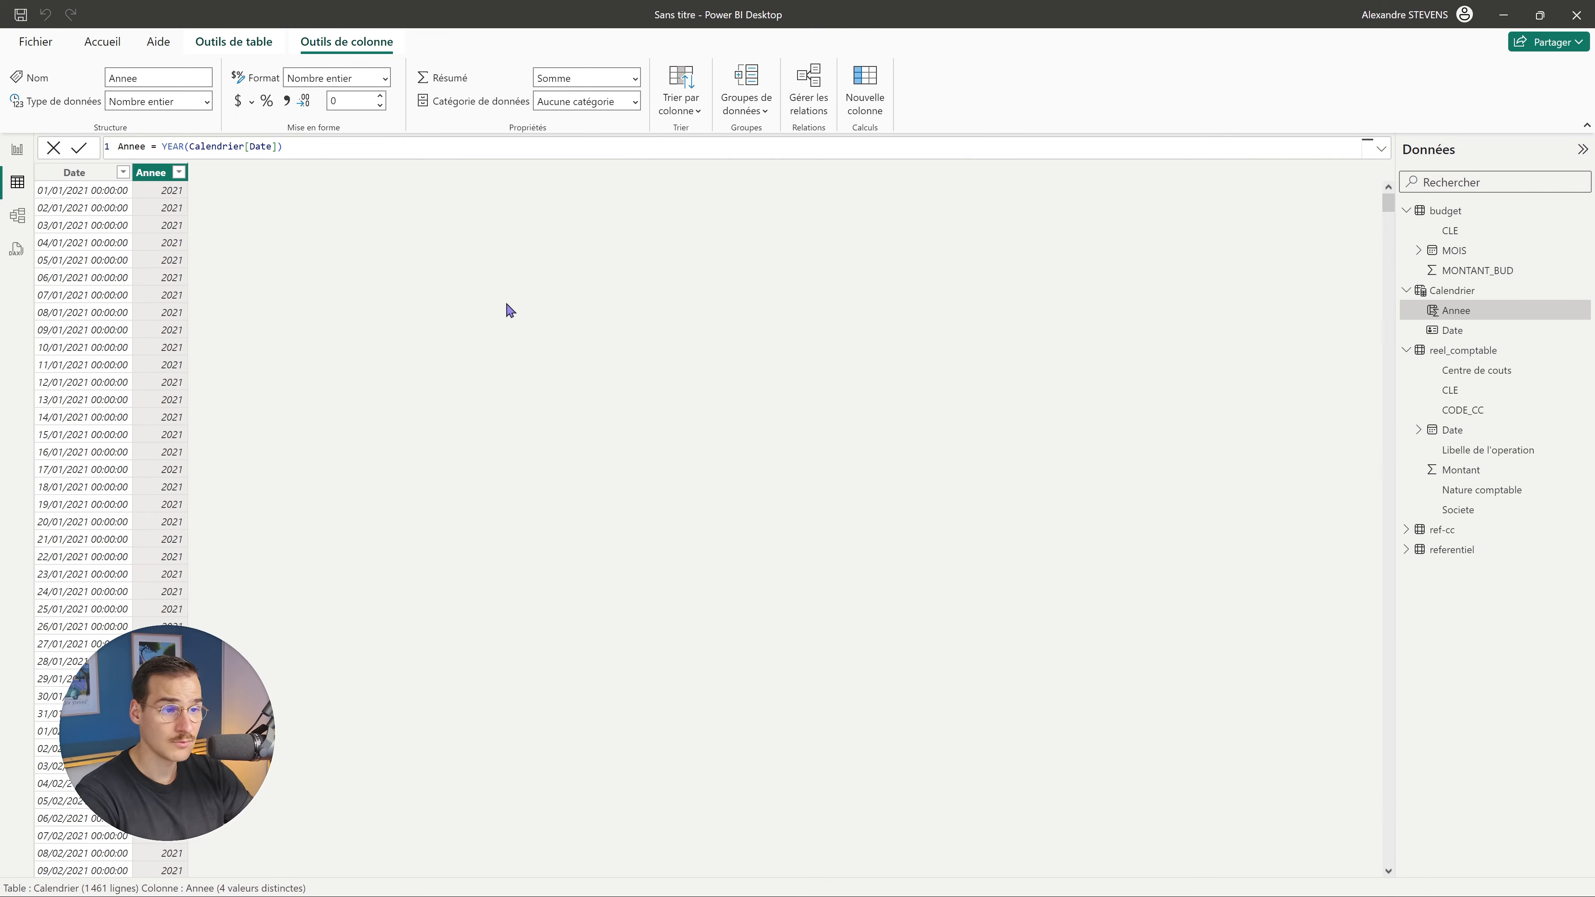
Add an Annee-Mois column defined as FORMAT(Calendrier[Date], "YYYY-MM").
{"action": "left_click", "coordinate": [865, 107]}
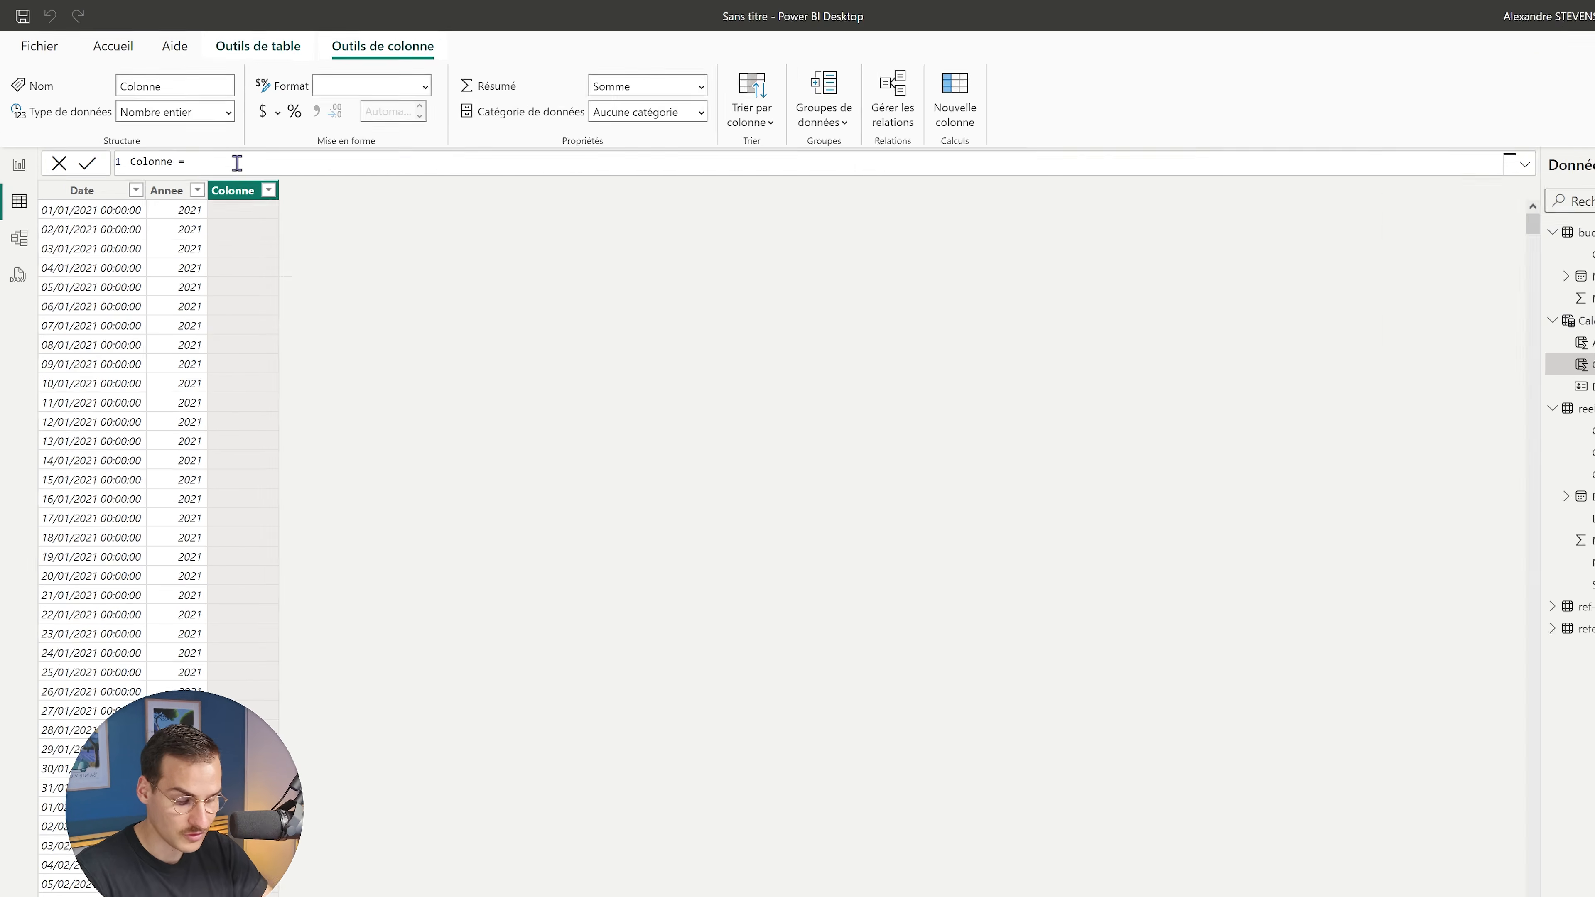
{"action": "type", "text": "FORM"}
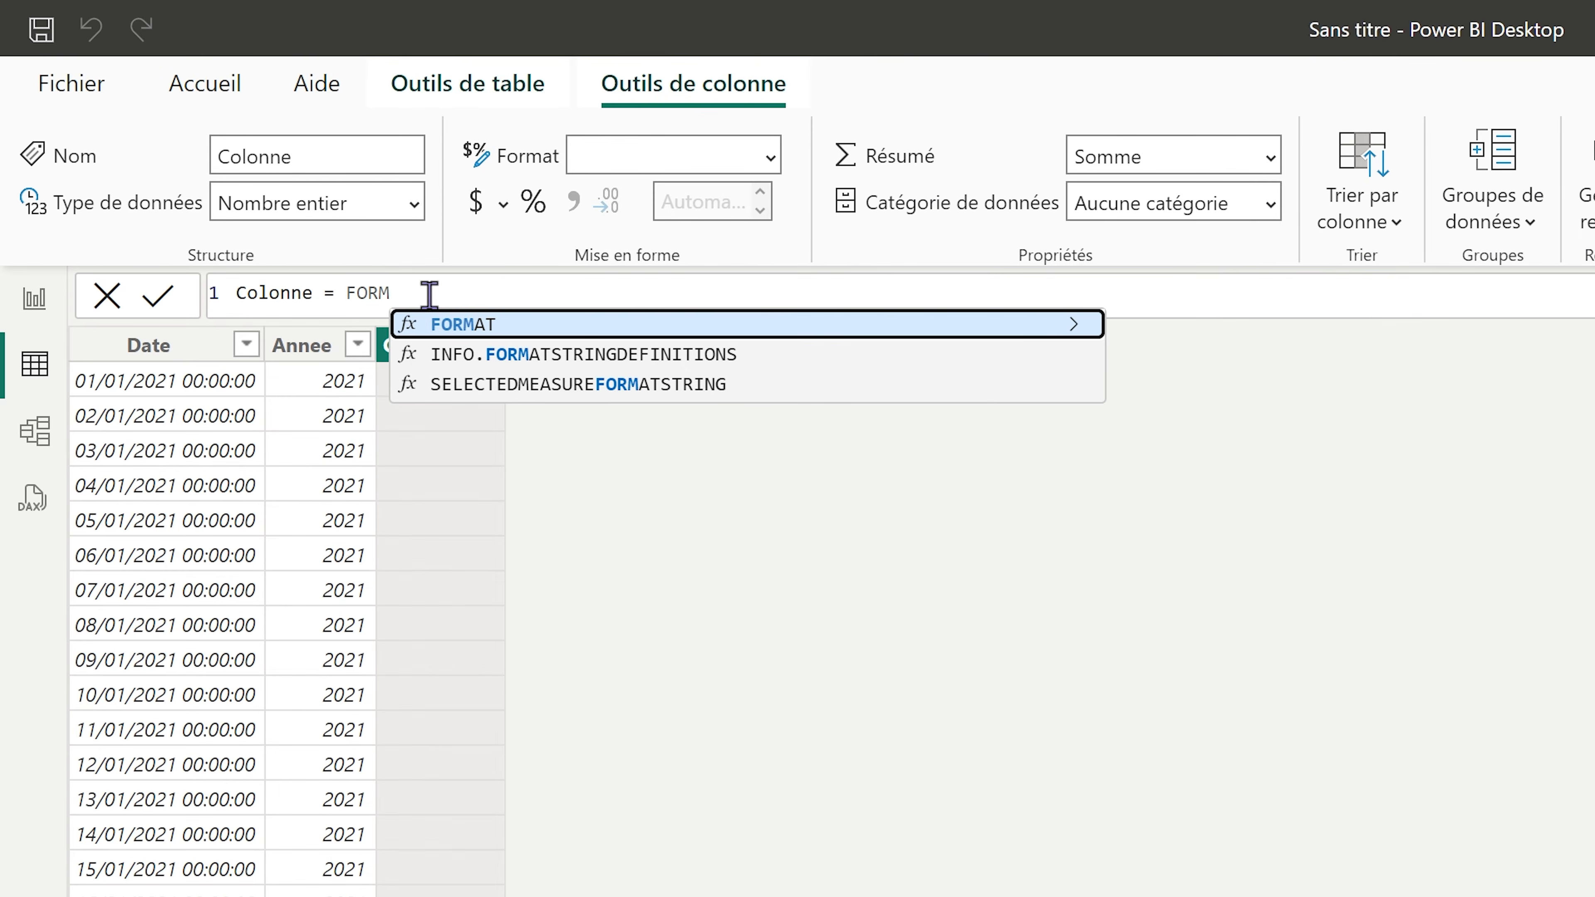
{"action": "left_click", "coordinate": [502, 331]}
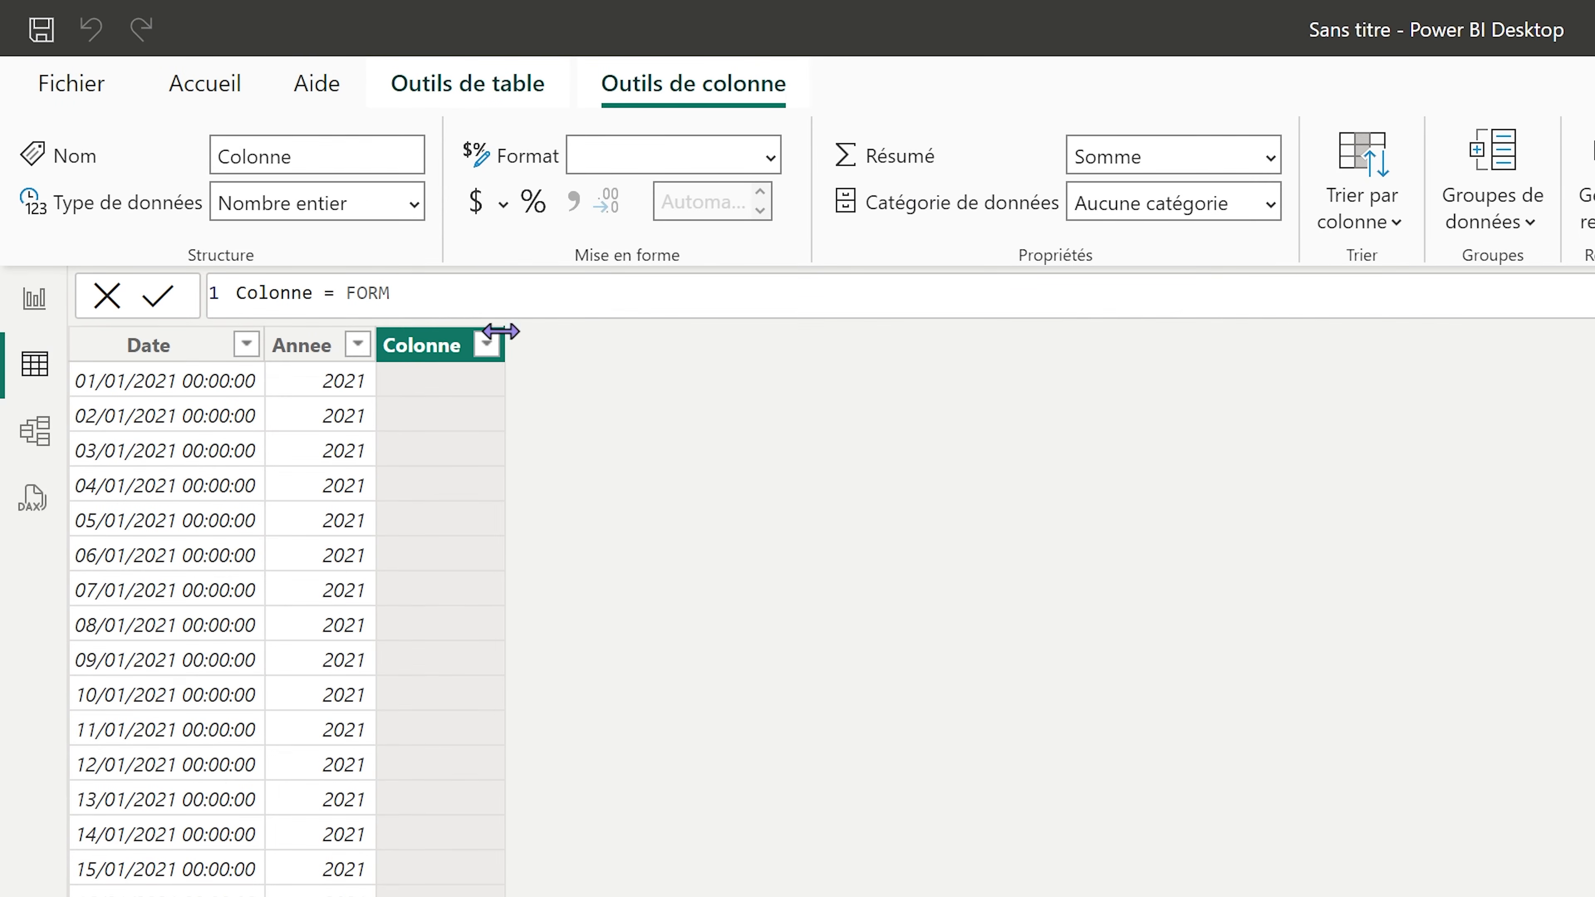
{"action": "left_click", "coordinate": [455, 287]}
{"action": "type", "text": "A"}
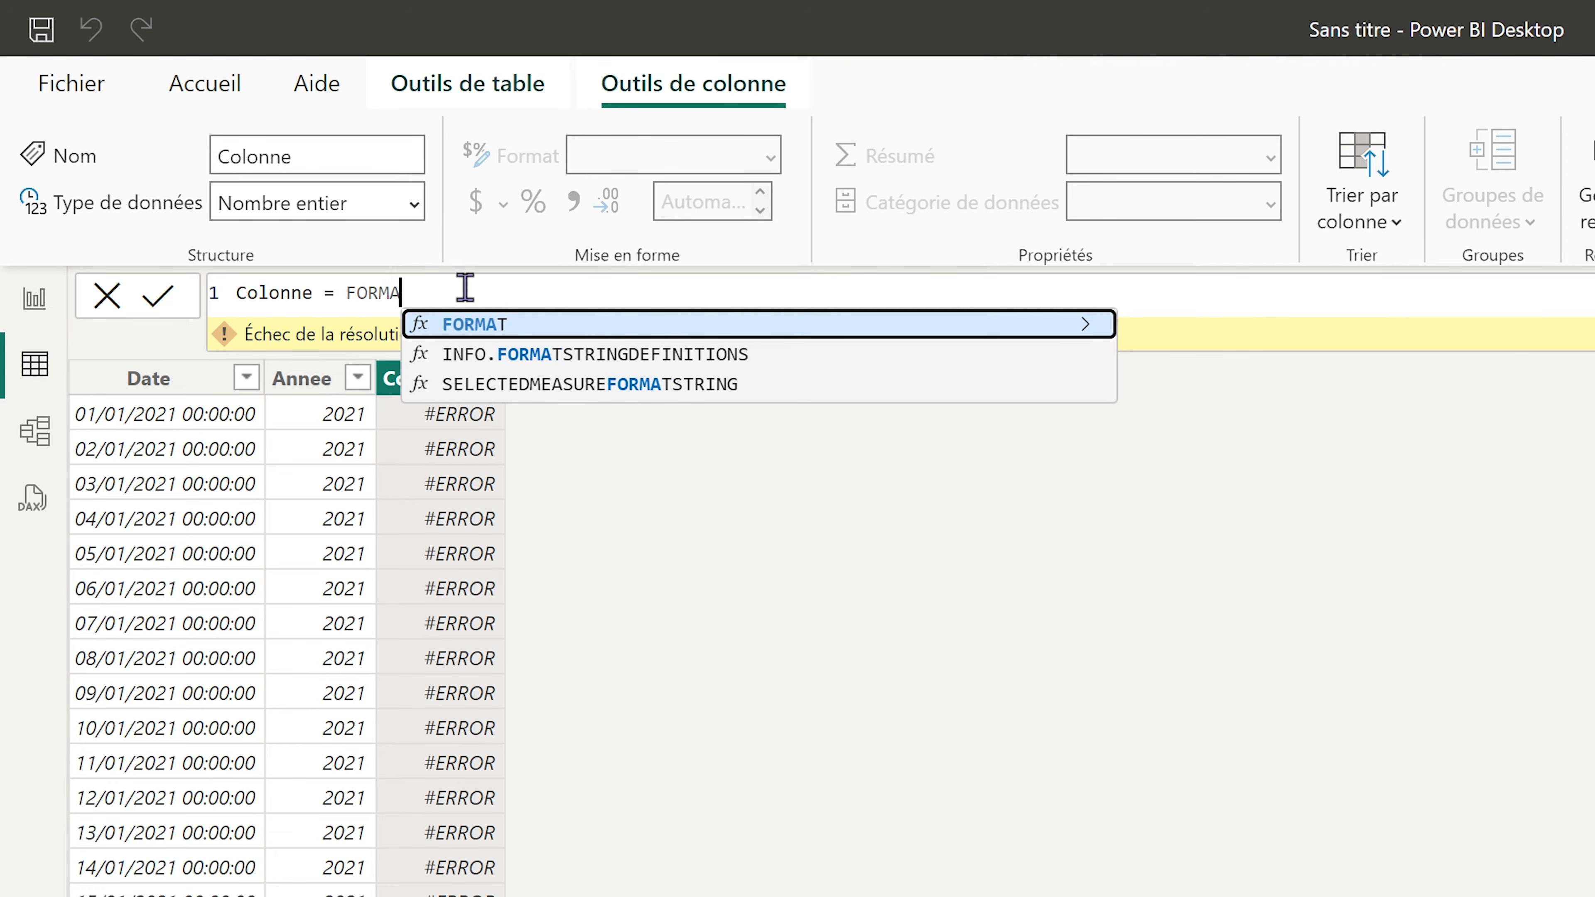
{"action": "type", "text": "T("}
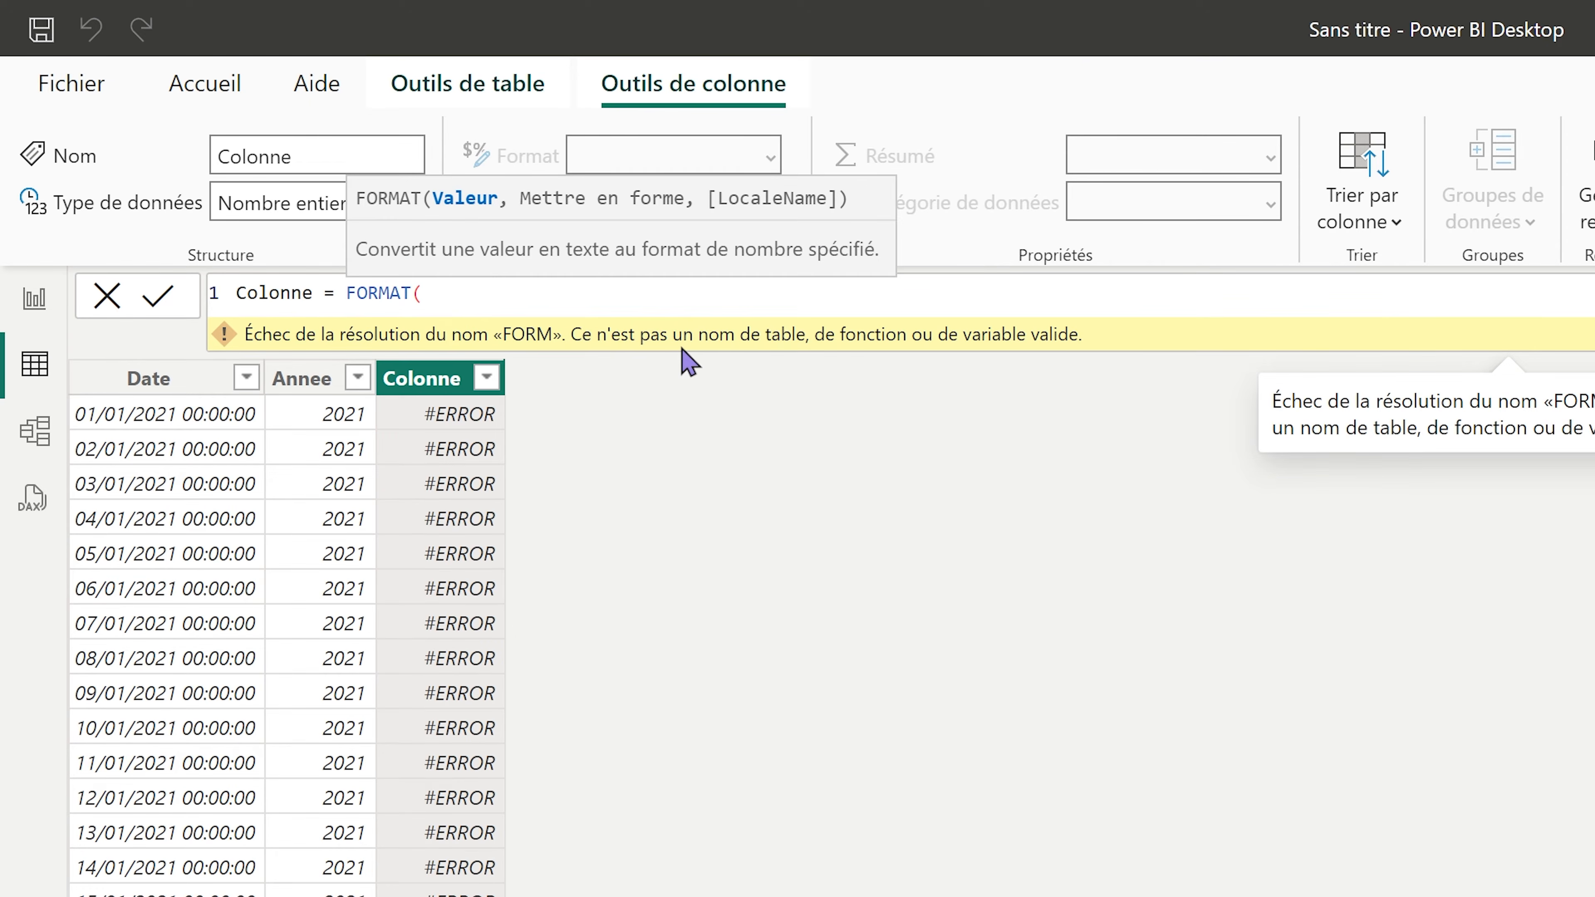
{"action": "type", "text": "date"}
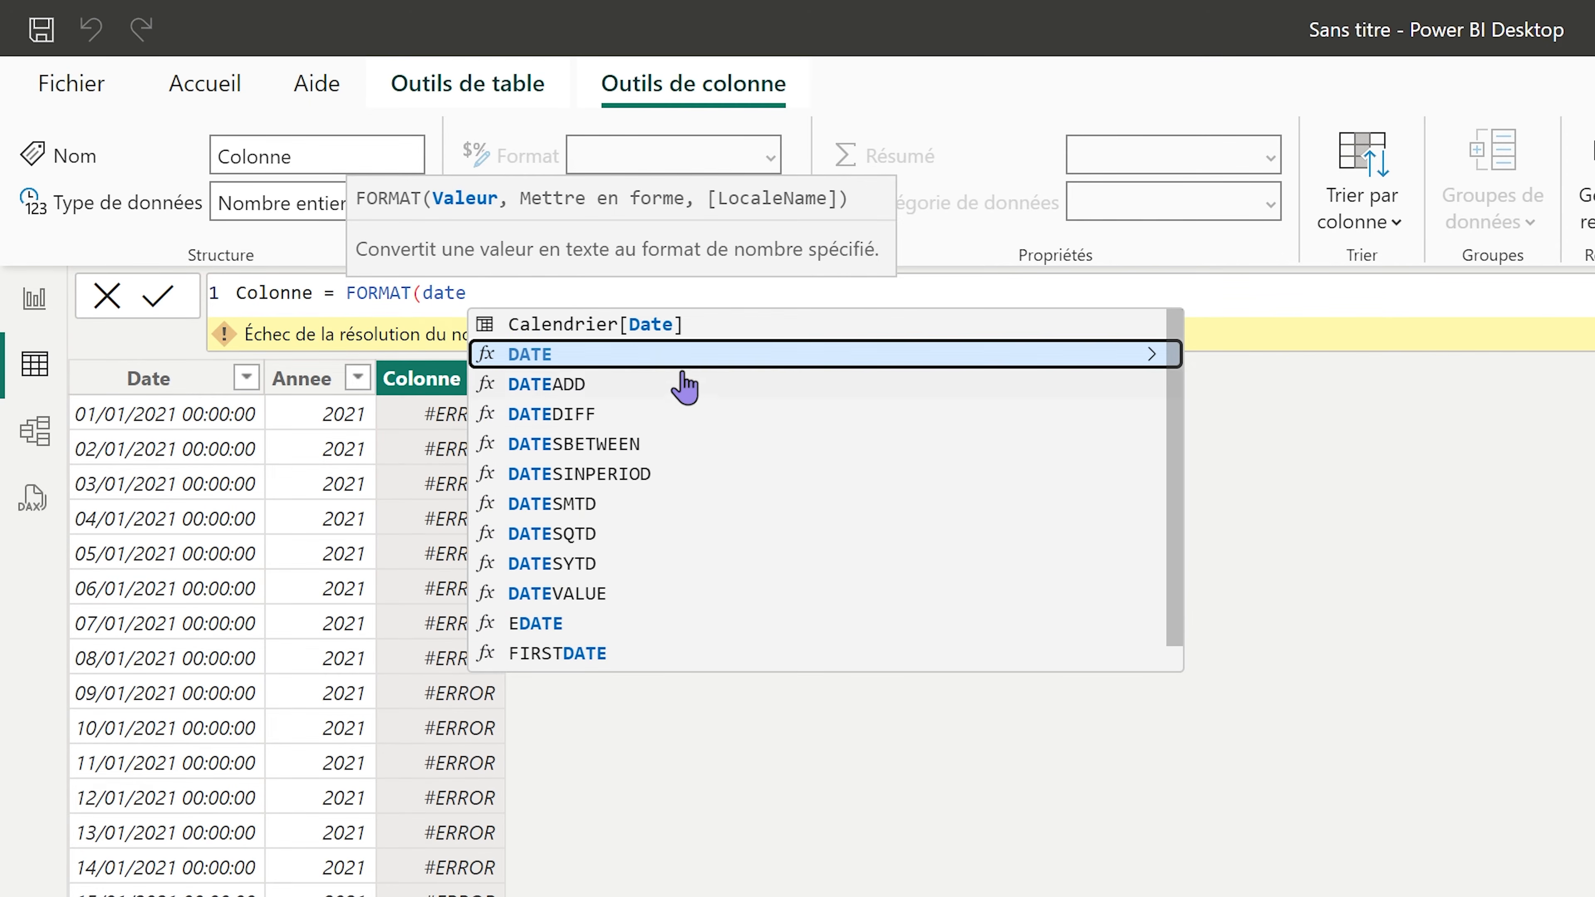
{"action": "left_click", "coordinate": [628, 334]}
{"action": "type", "text": ", "}
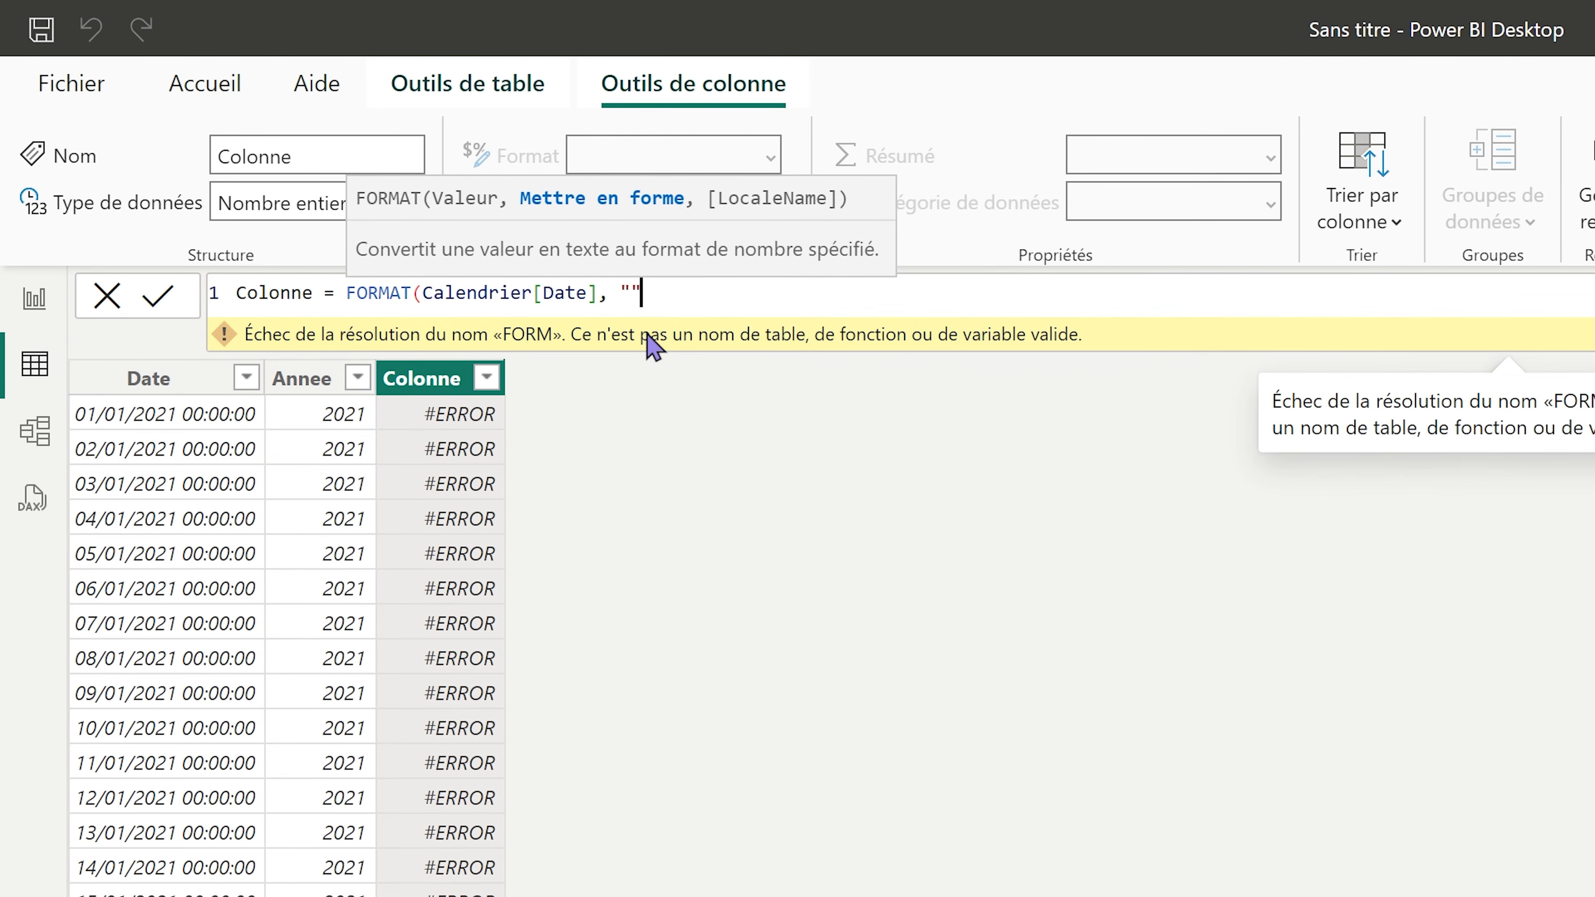
{"action": "type", "text": "\"YYYY-MM"}
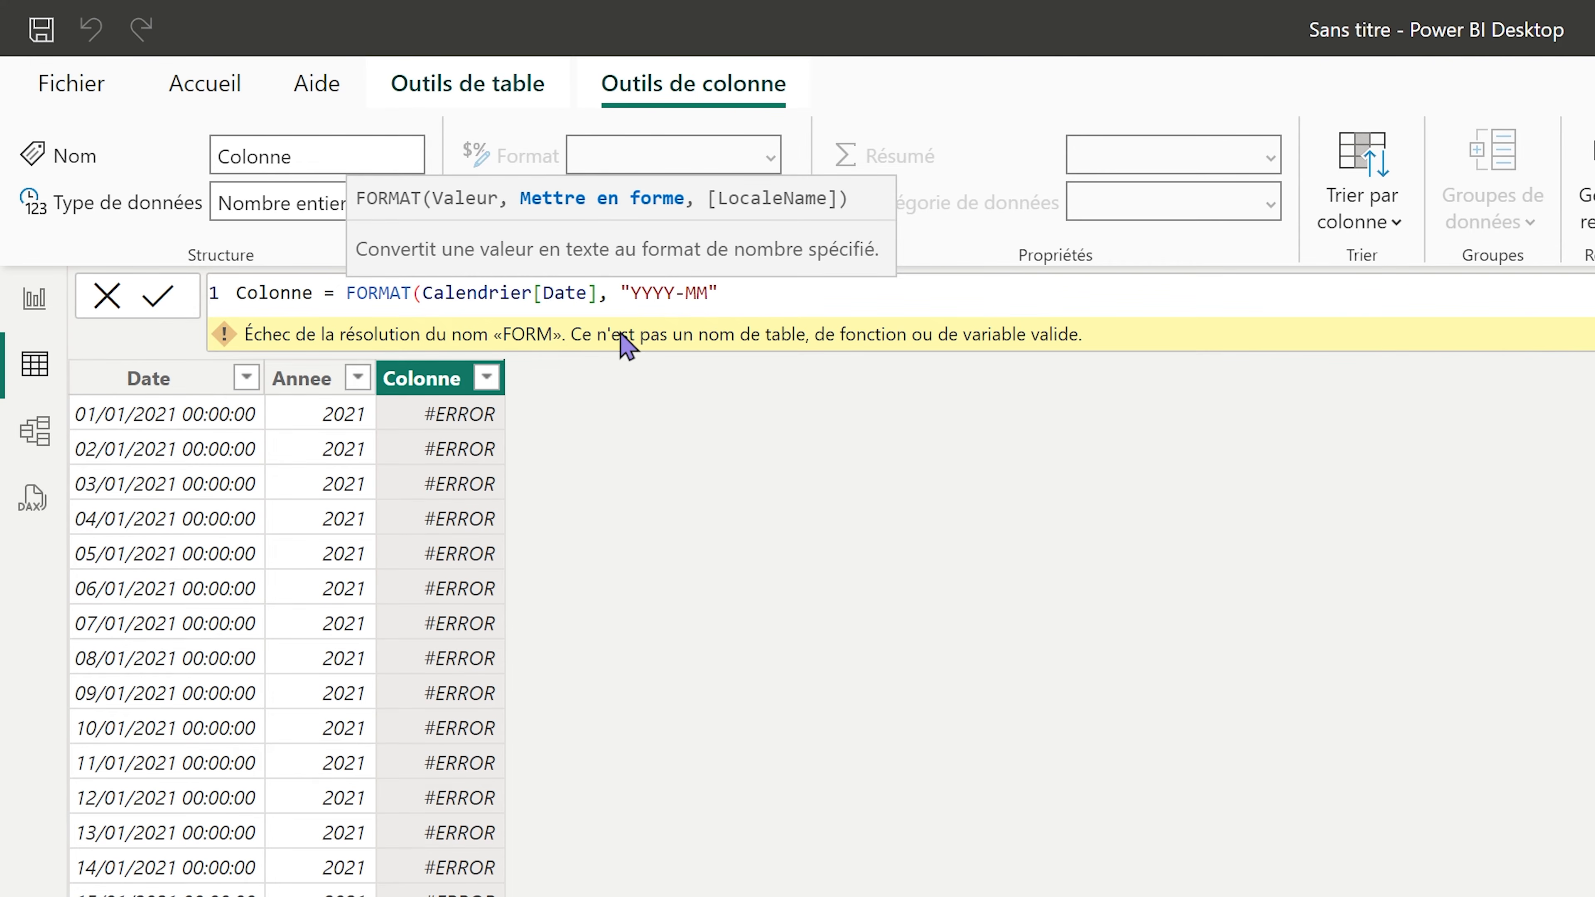
{"action": "left_click", "coordinate": [779, 303]}
{"action": "type", "text": ")"}
{"action": "key", "text": "Return"}
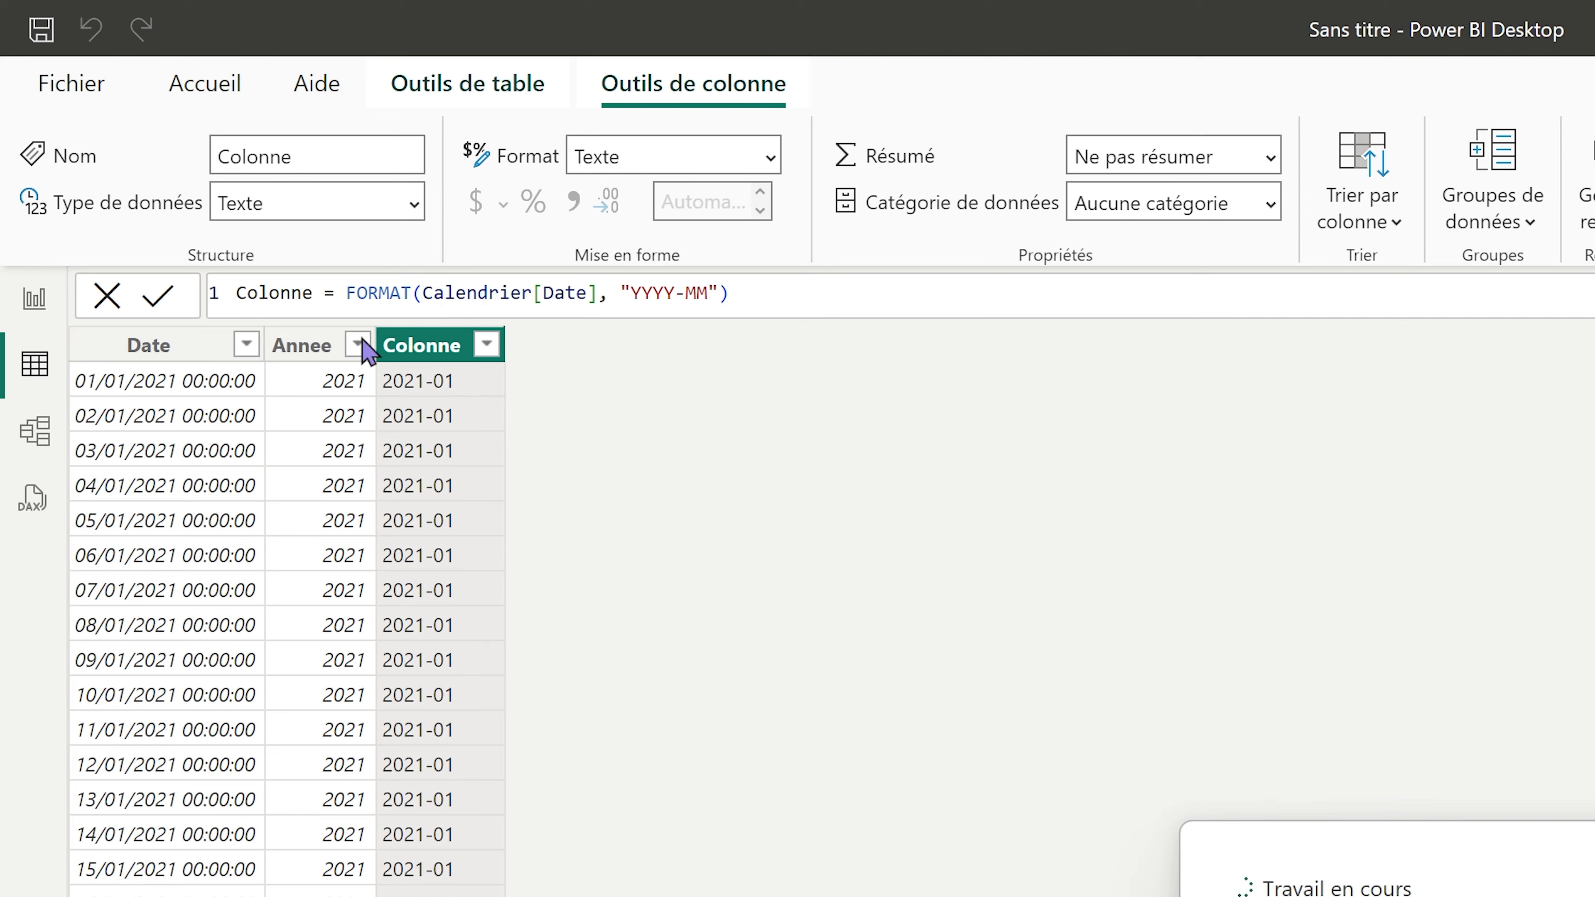
{"action": "double_click", "coordinate": [278, 292]}
{"action": "type", "text": "Annew"}
{"action": "type", "text": "-Mois"}
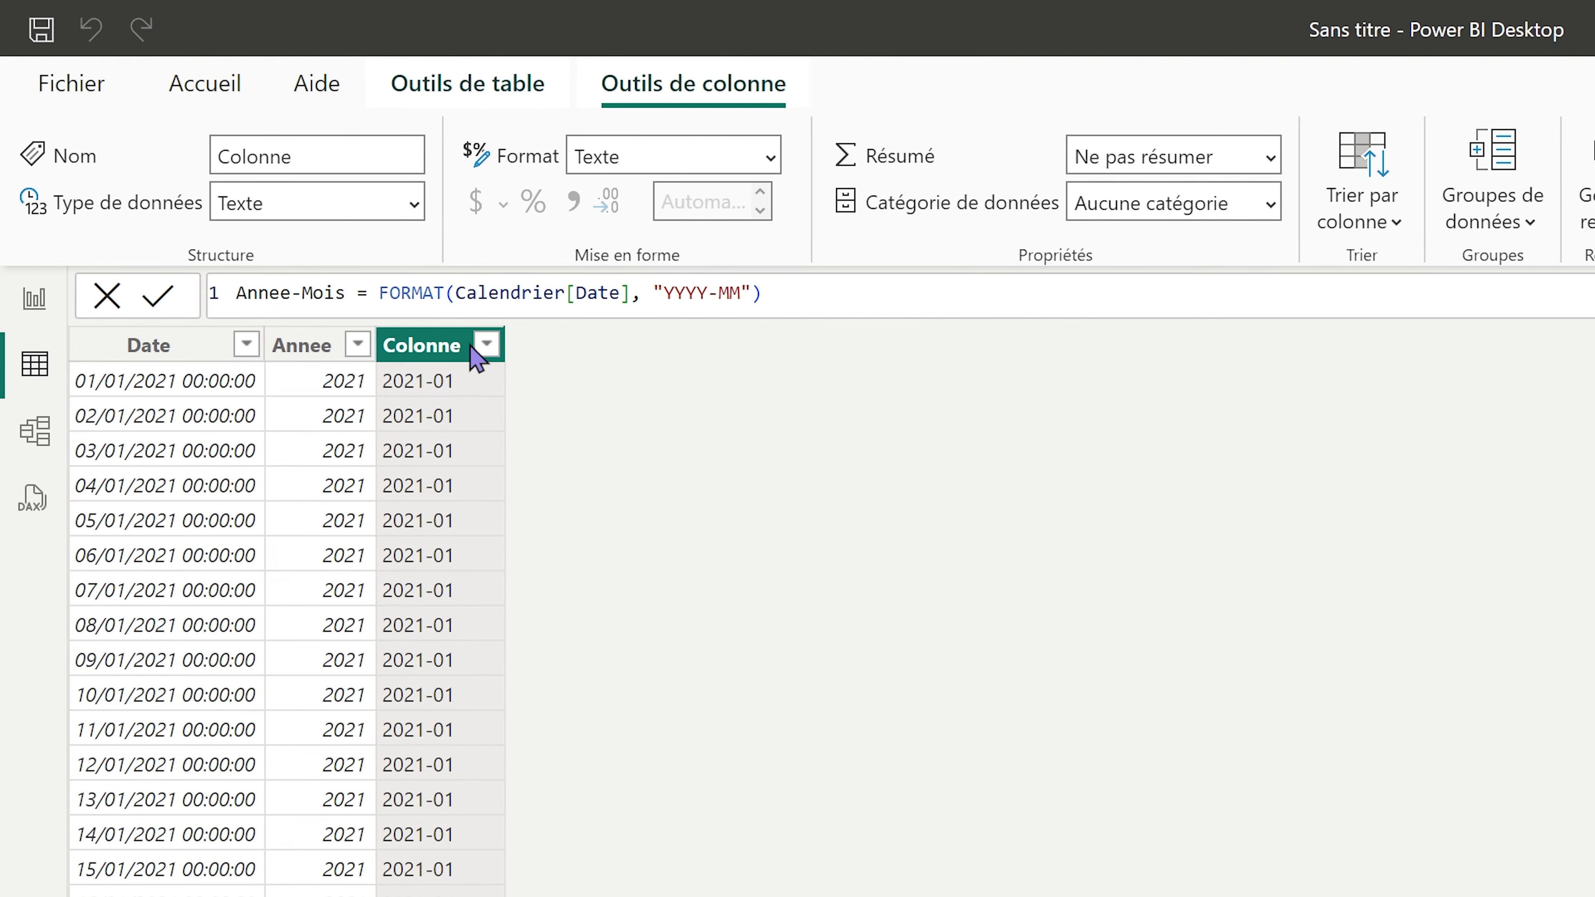
{"action": "key", "text": "Return"}
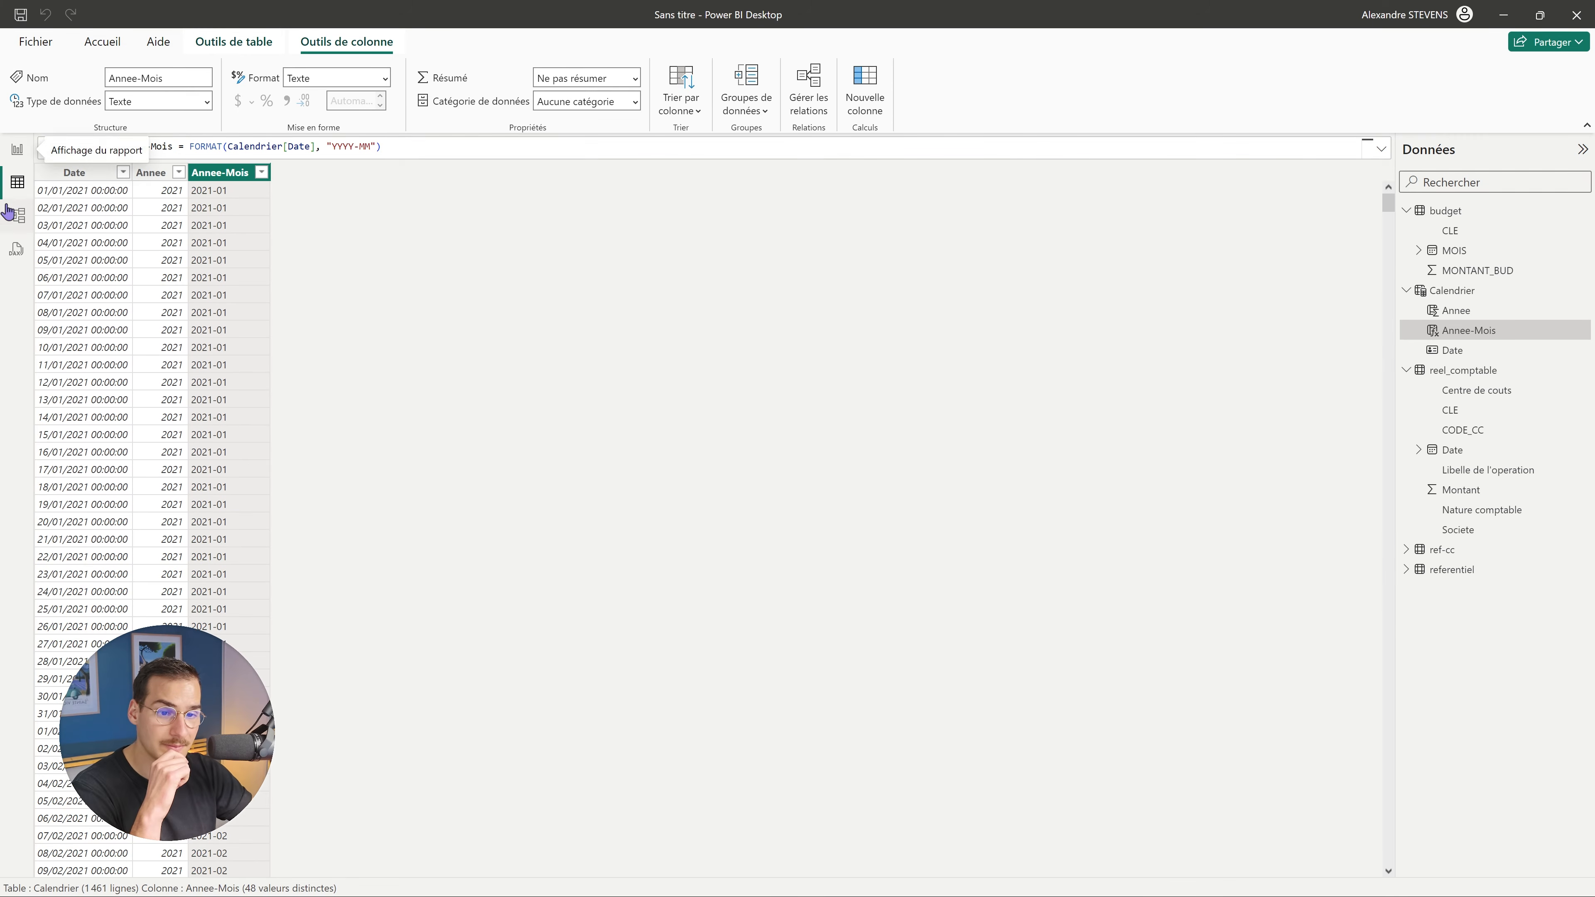
In Model view, link Calendrier Date to reel_comptable Date and budget MOIS, then return to Report view.
{"action": "left_click", "coordinate": [16, 216]}
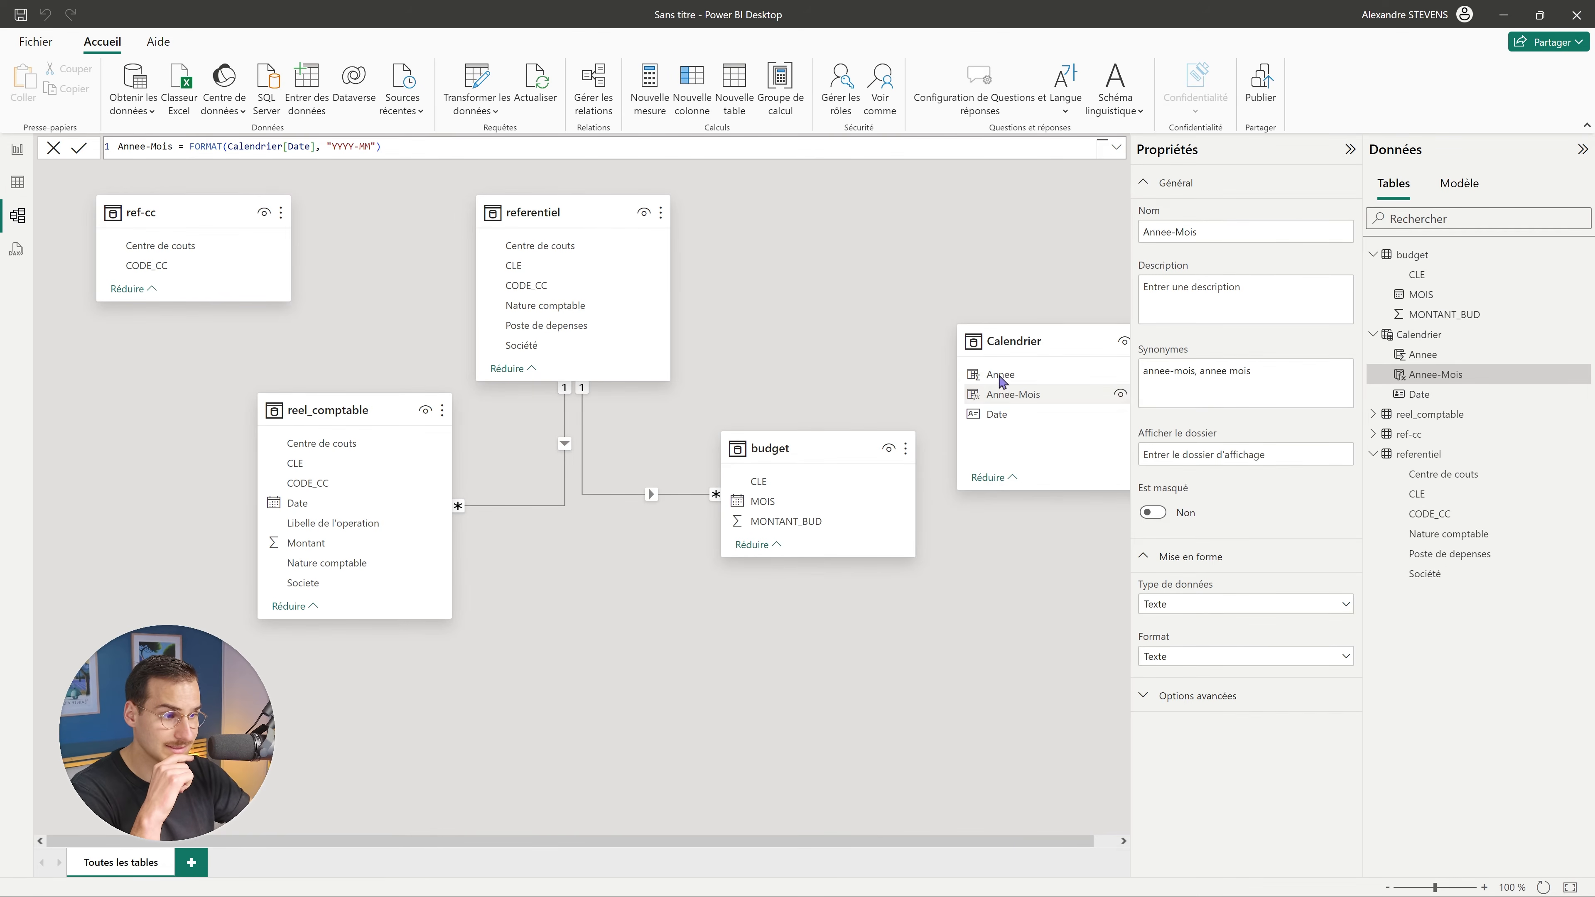
{"action": "left_click_drag", "start_coordinate": [1055, 345], "coordinate": [590, 587]}
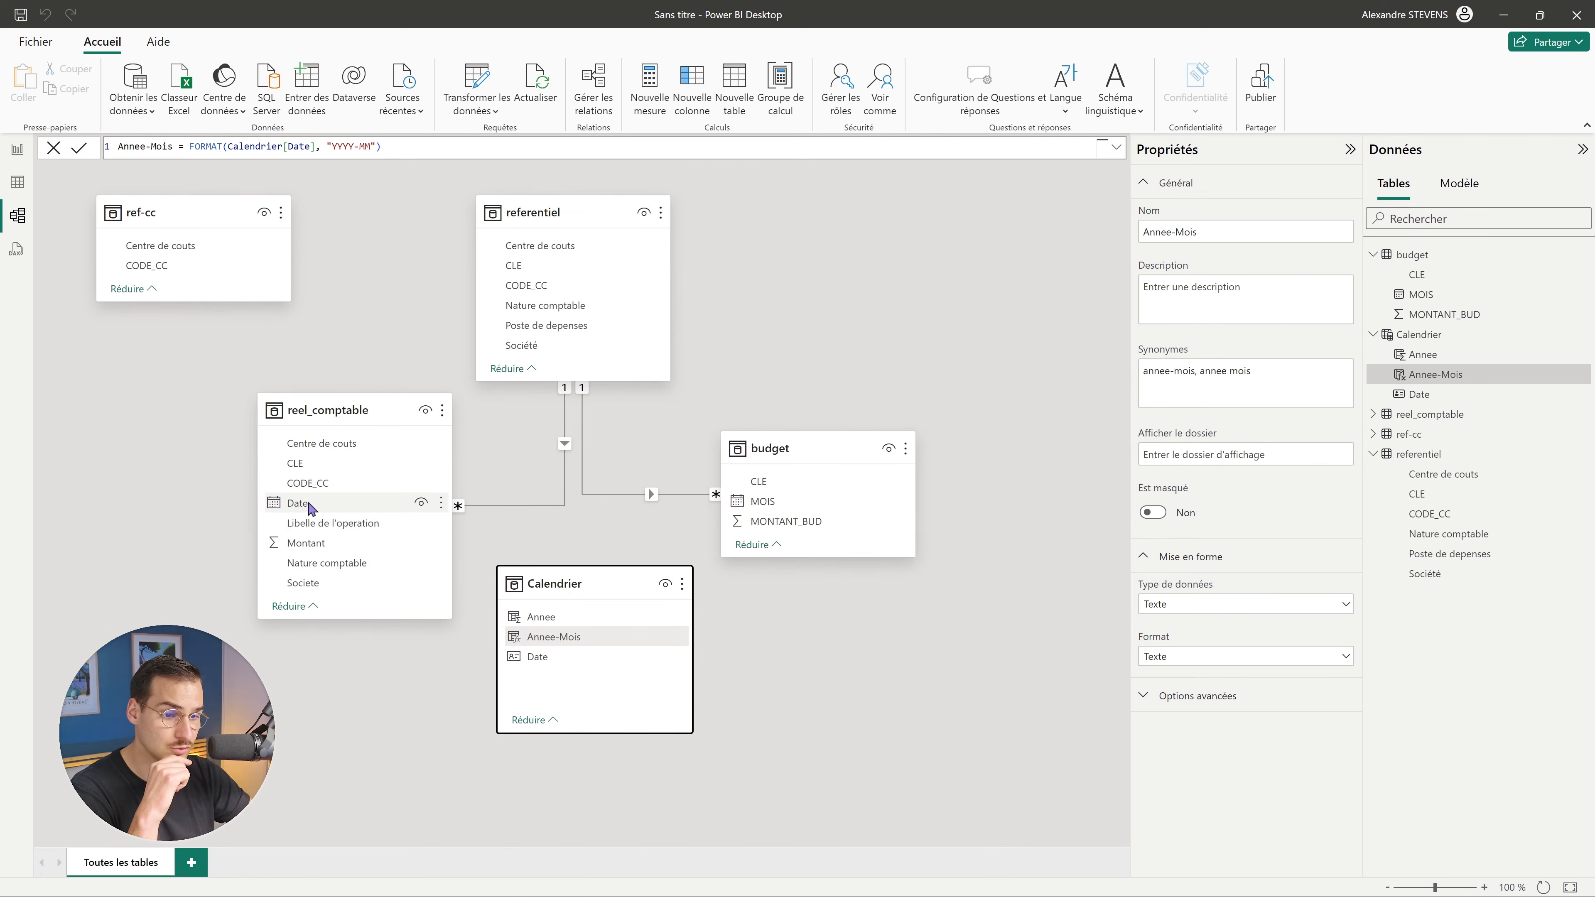
{"action": "left_click_drag", "start_coordinate": [544, 657], "coordinate": [323, 517]}
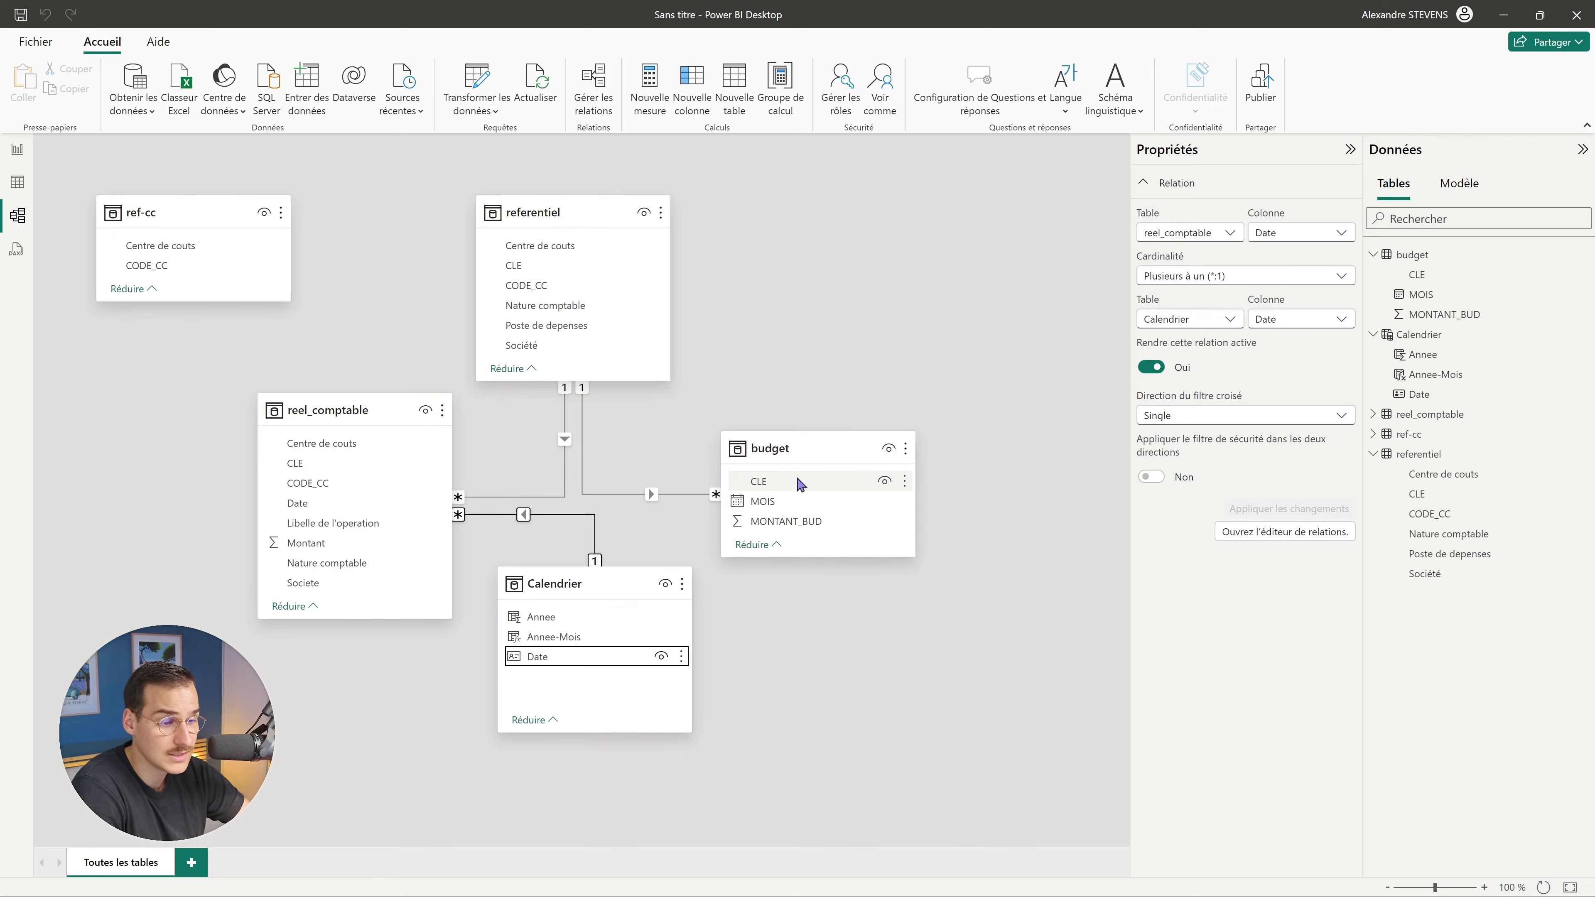
{"action": "left_click_drag", "start_coordinate": [534, 658], "coordinate": [781, 506]}
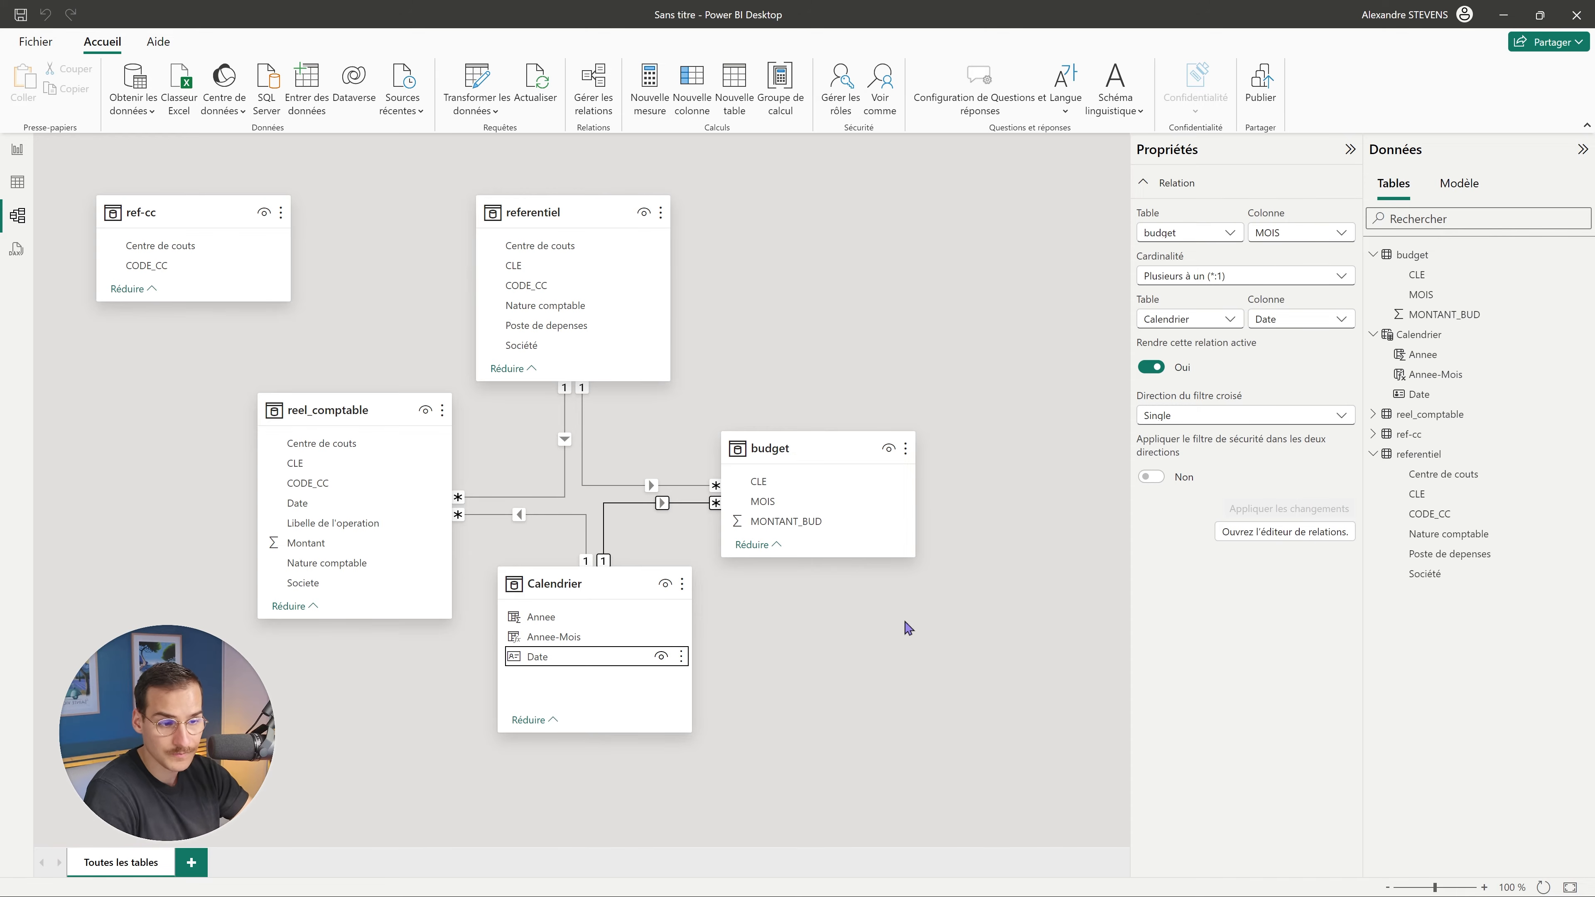
{"action": "left_click", "coordinate": [17, 149]}
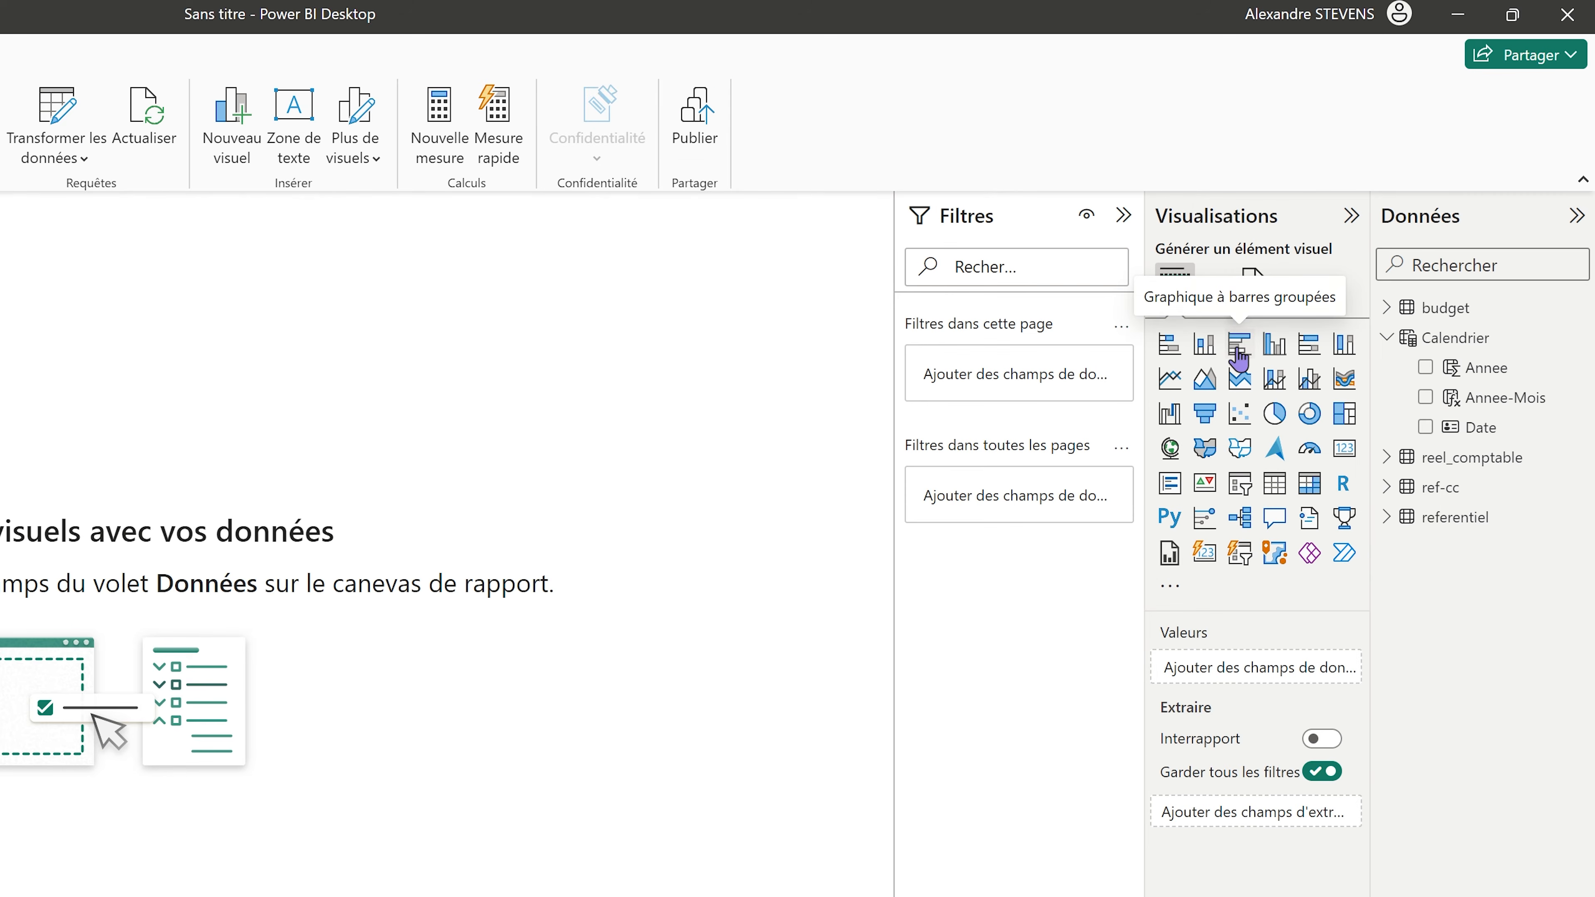
Insert and size a clustered bar chart with Centre de couts on the Y axis.
{"action": "left_click", "coordinate": [1237, 352]}
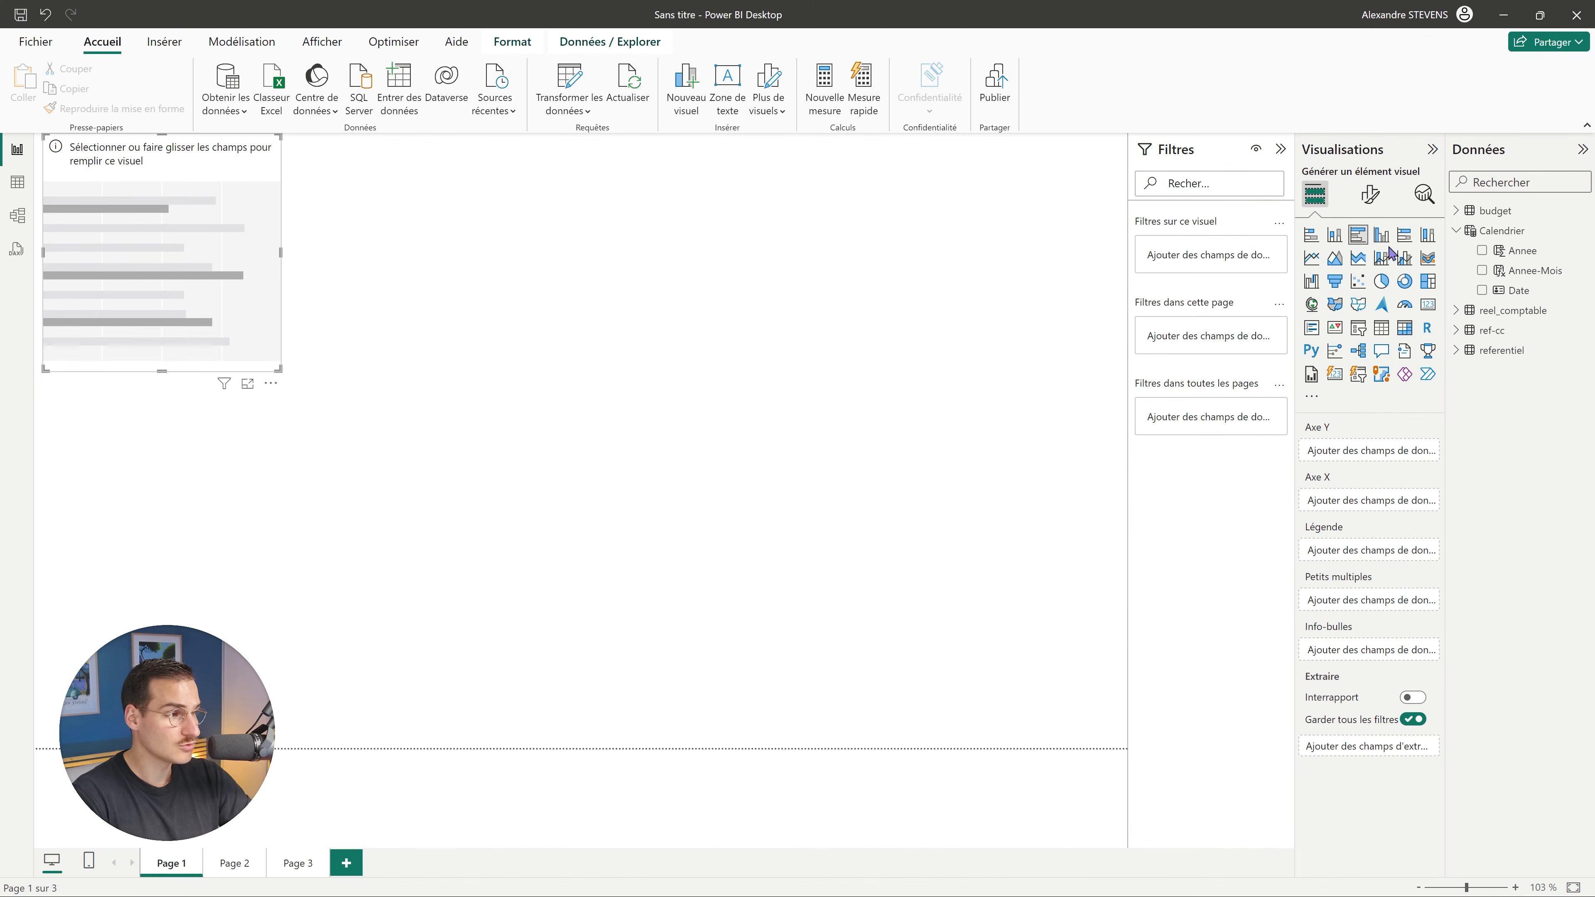
{"action": "left_click_drag", "start_coordinate": [280, 370], "coordinate": [491, 531]}
{"action": "left_click_drag", "start_coordinate": [405, 441], "coordinate": [438, 480]}
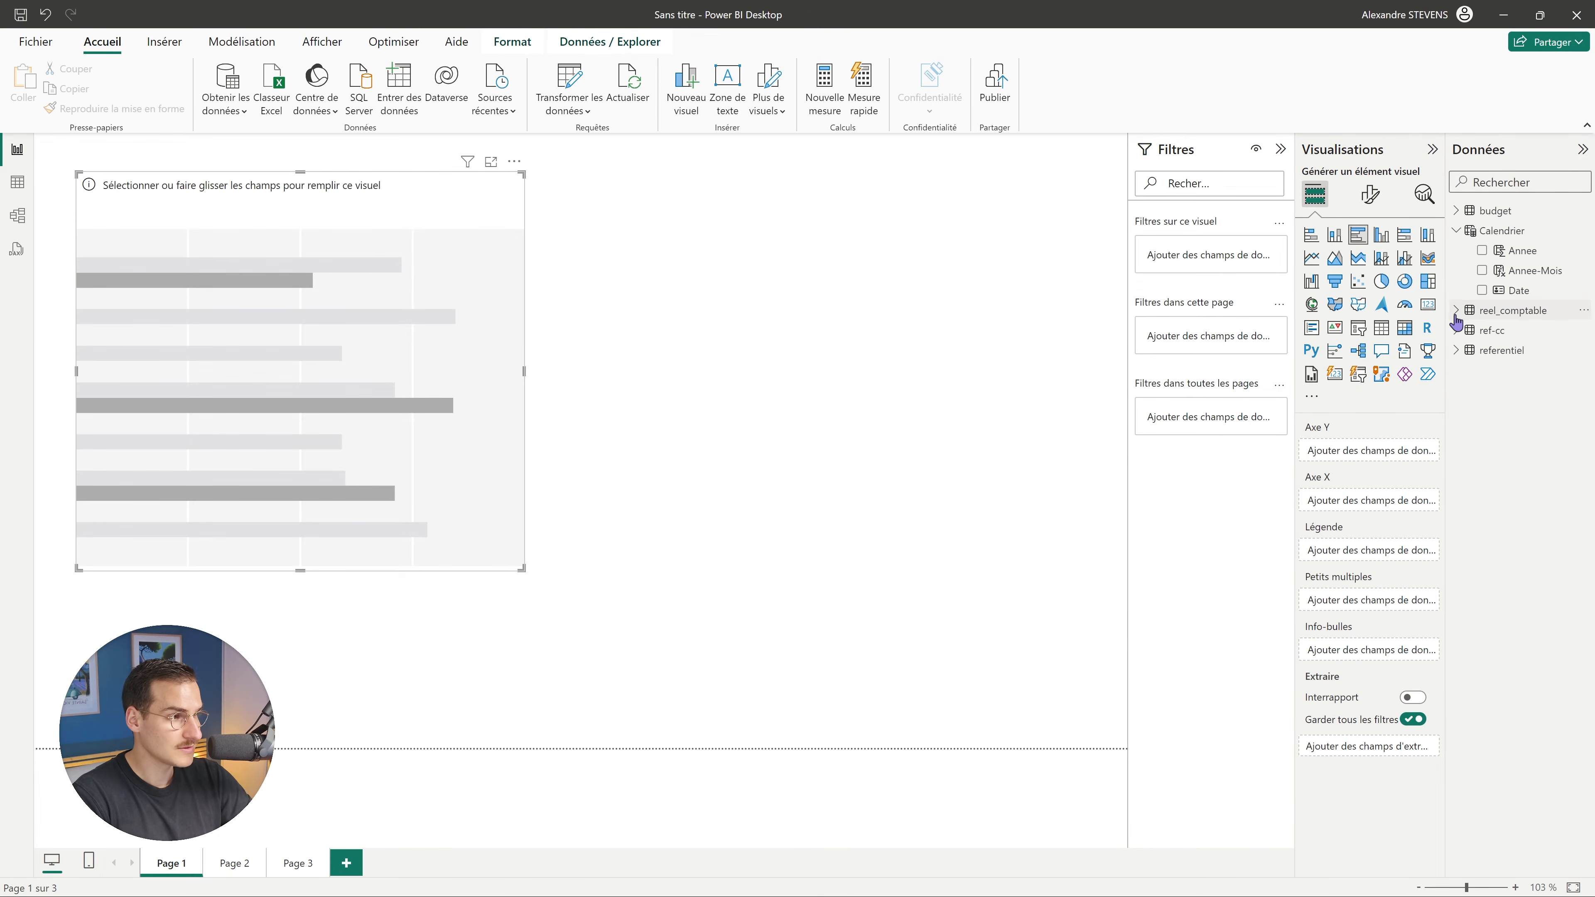
{"action": "left_click", "coordinate": [1455, 350]}
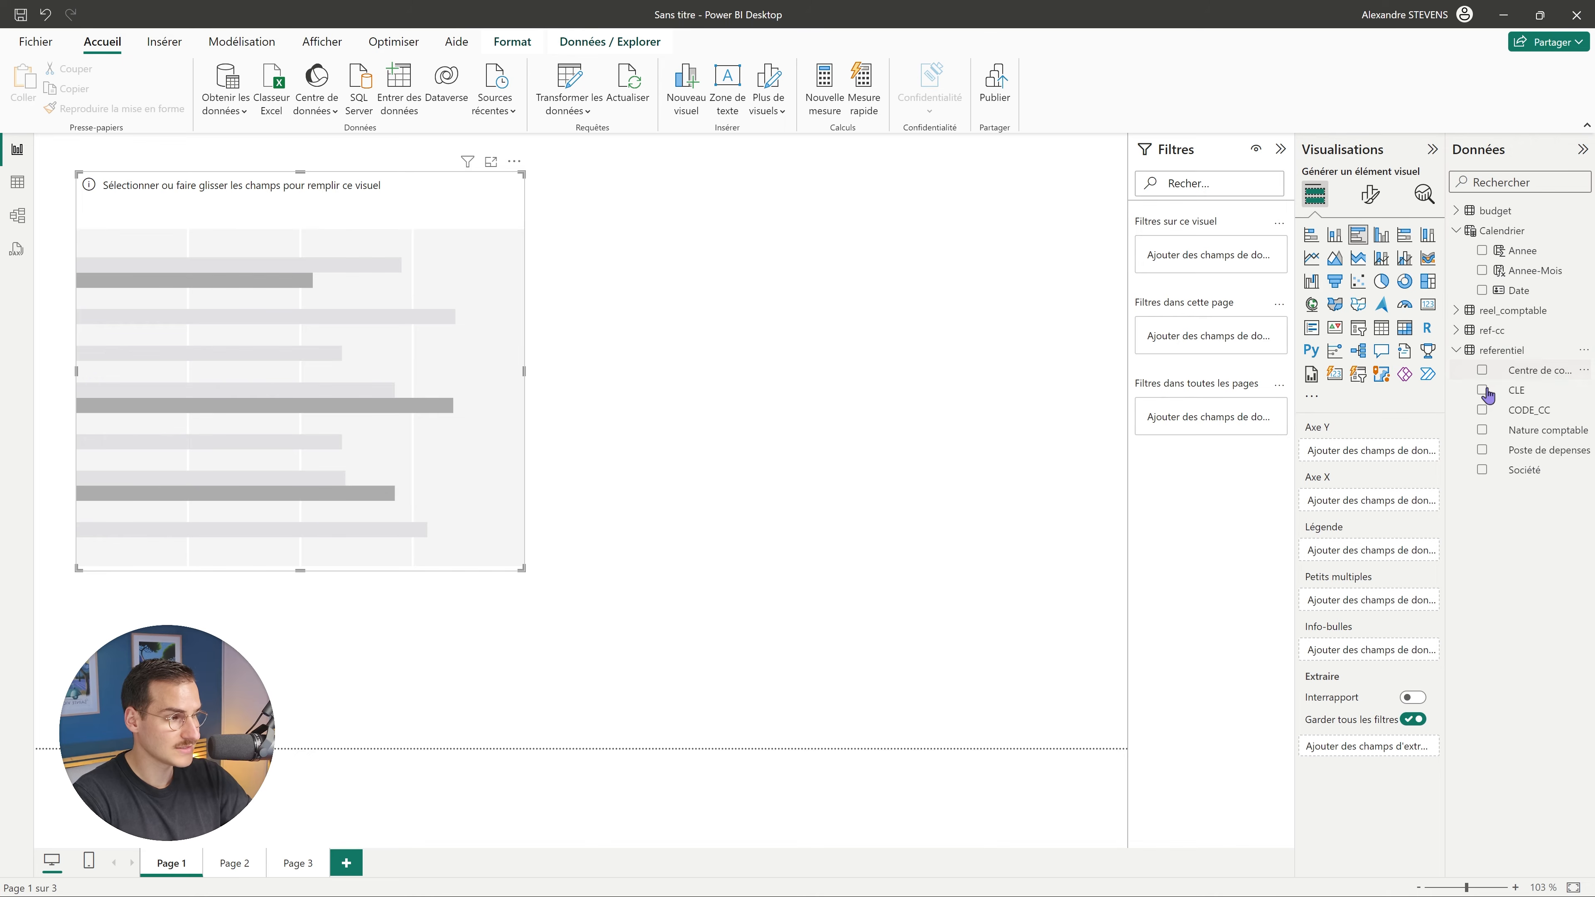
{"action": "left_click_drag", "start_coordinate": [1532, 377], "coordinate": [276, 336]}
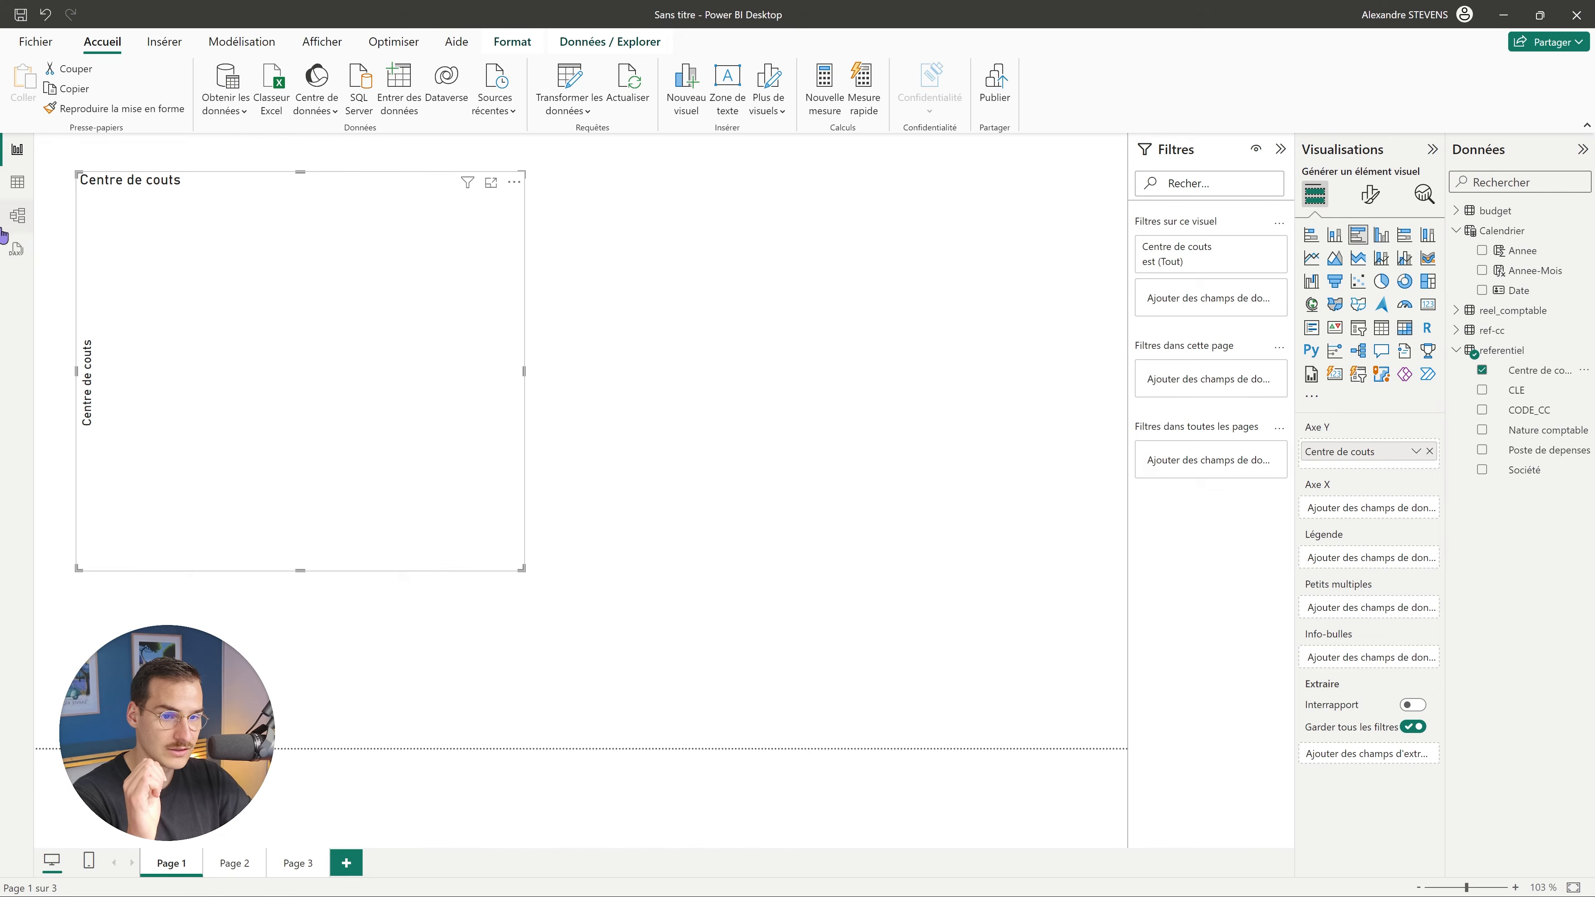
Add summed MONTANT_BUD and Montant as bar values, then duplicate the chart.
{"action": "left_click", "coordinate": [17, 216]}
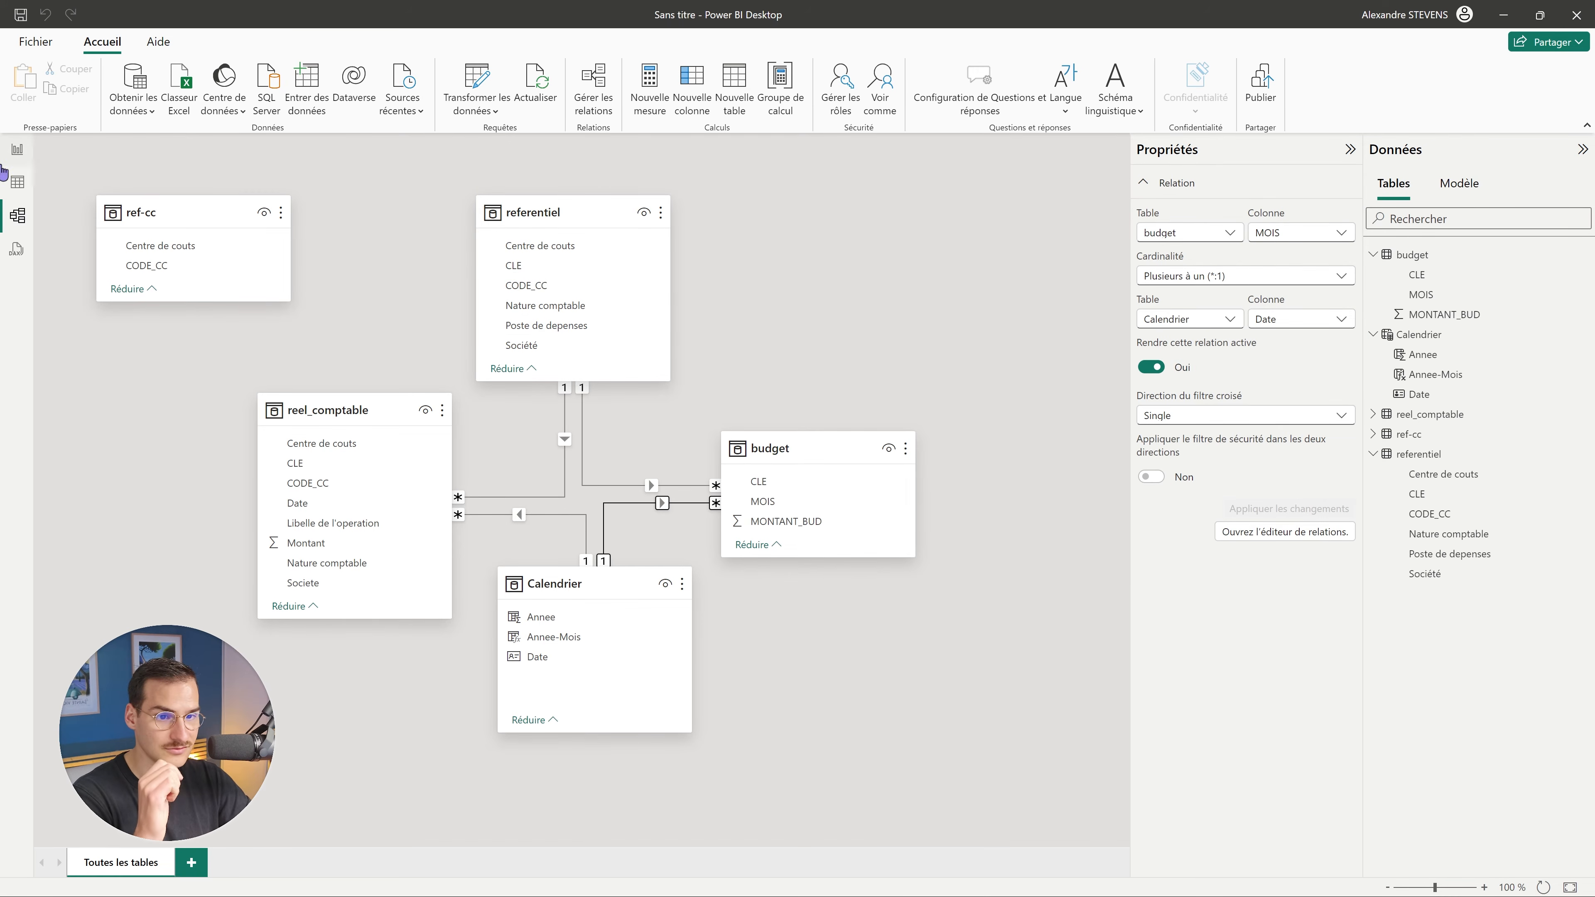
{"action": "left_click", "coordinate": [17, 151]}
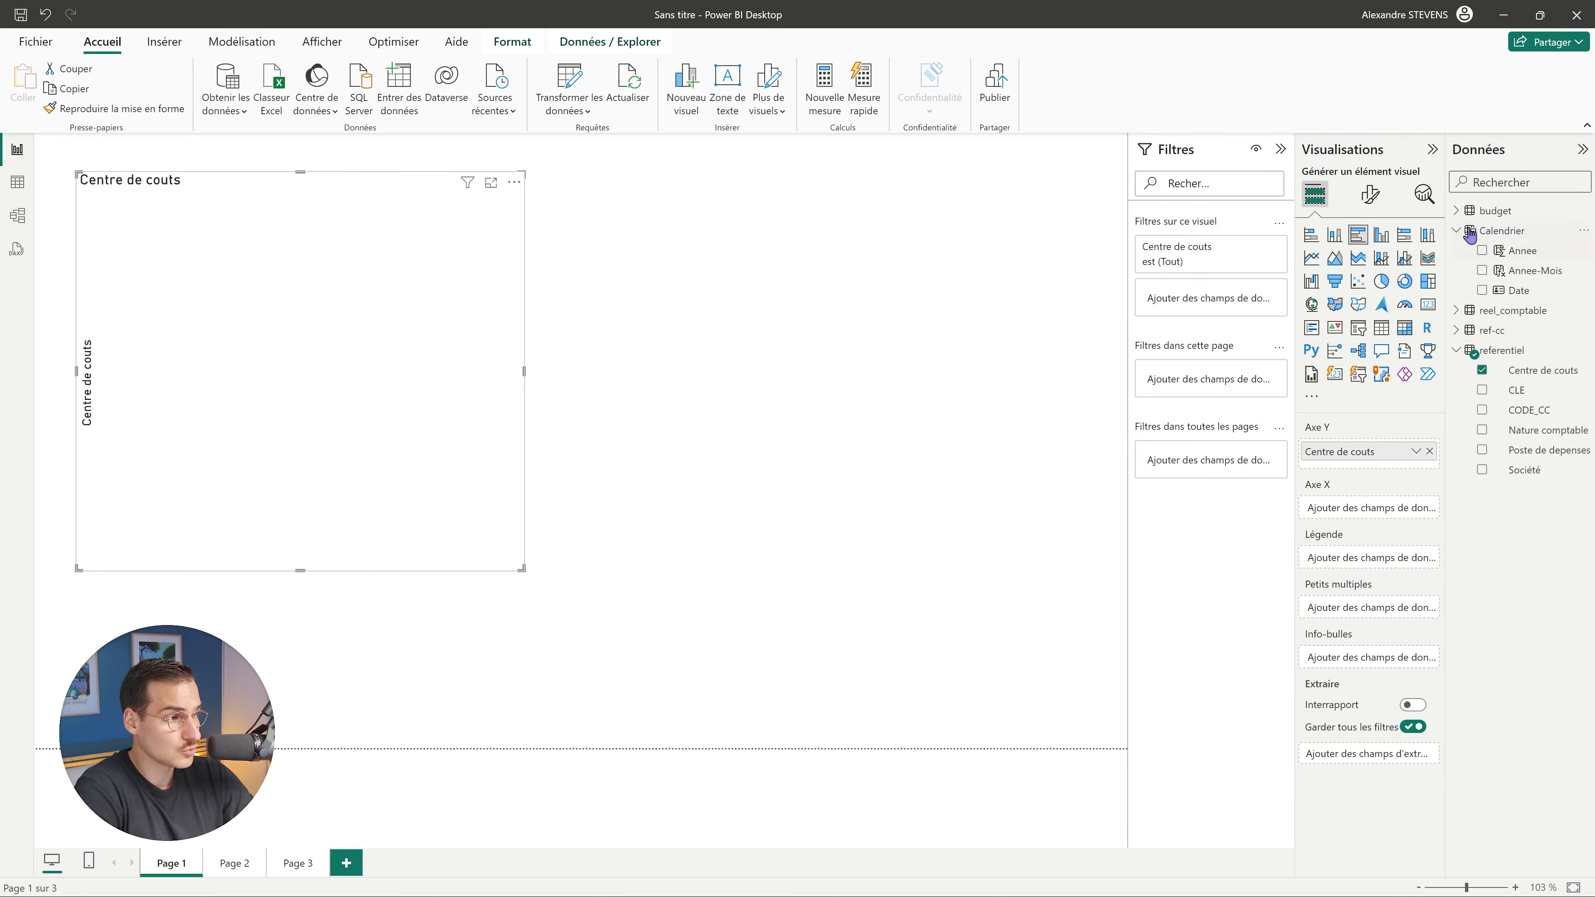
{"action": "left_click", "coordinate": [1455, 211]}
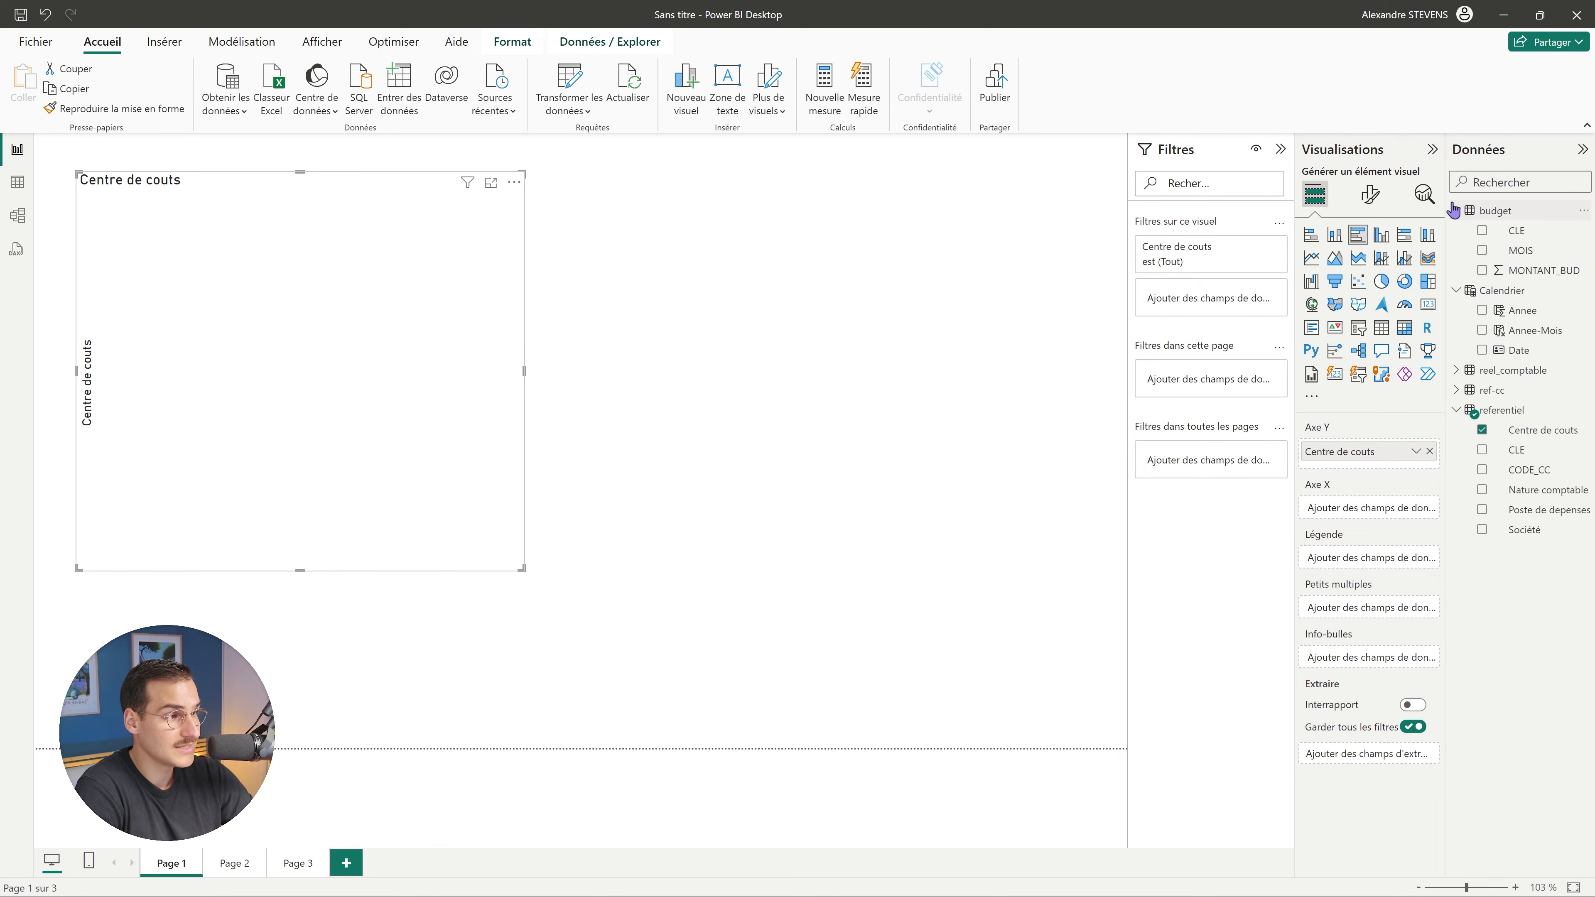
{"action": "left_click", "coordinate": [1482, 270]}
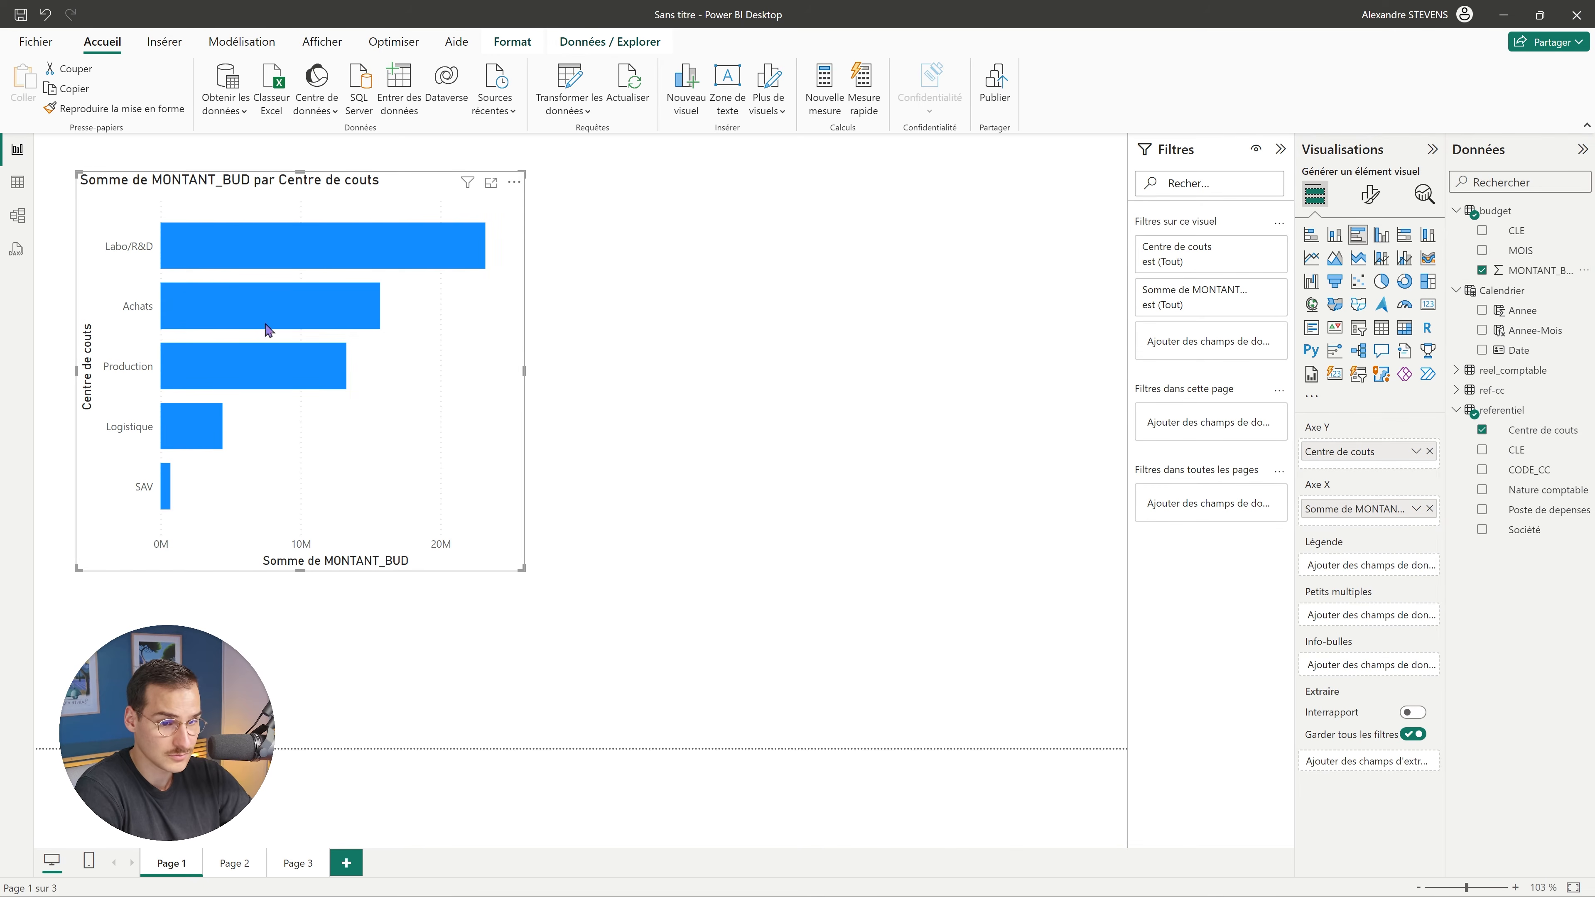
{"action": "left_click", "coordinate": [1456, 370]}
{"action": "left_click", "coordinate": [1482, 490]}
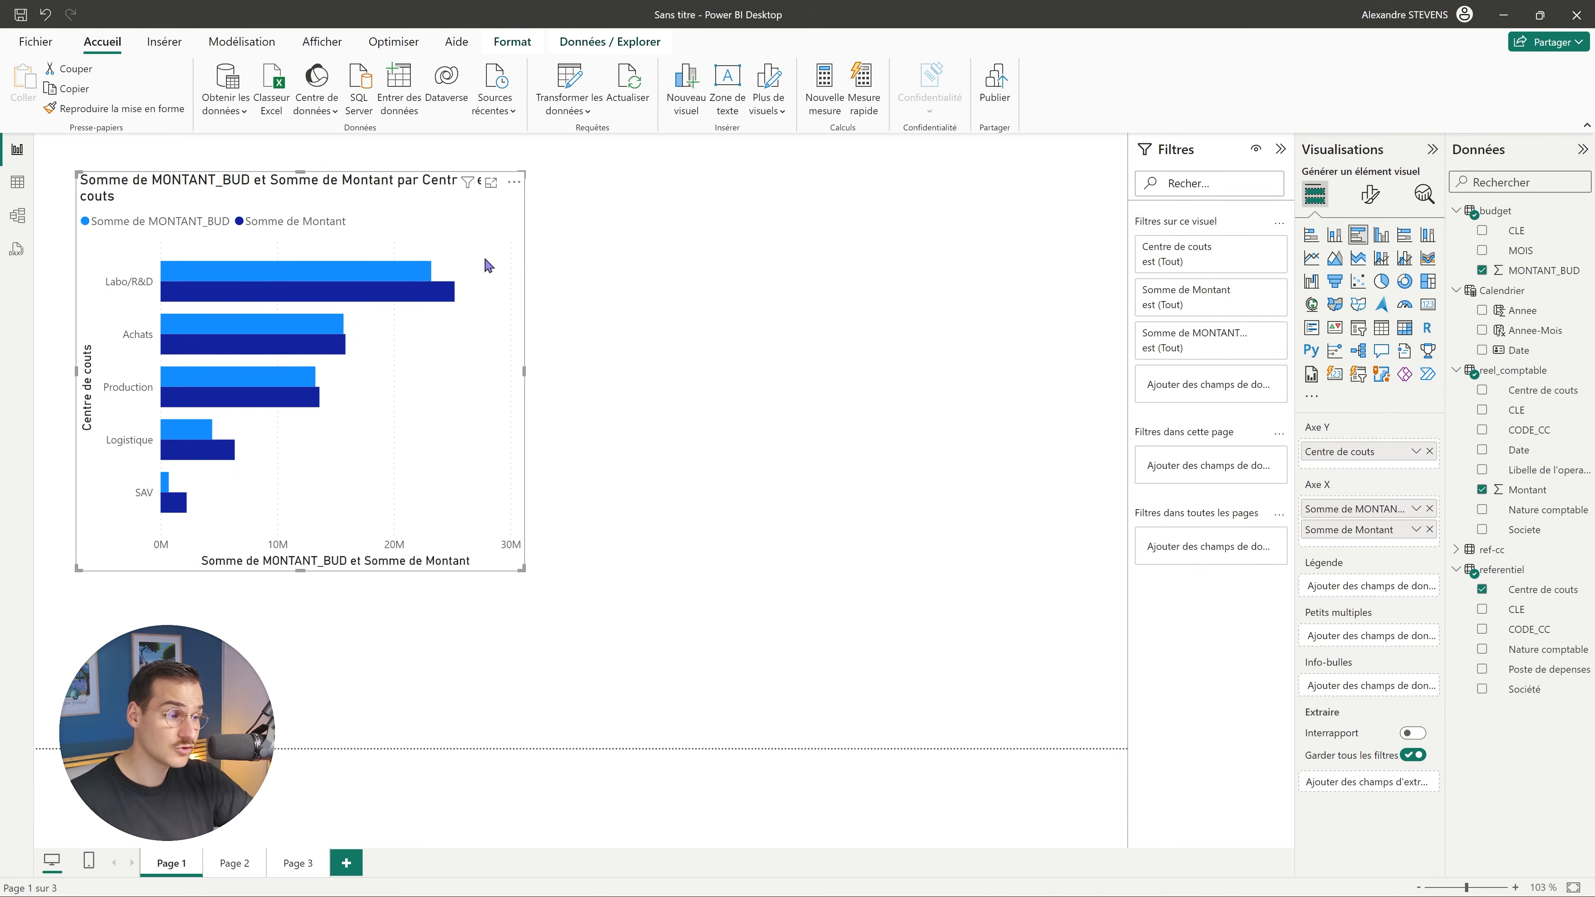
{"action": "key", "text": "ctrl+c"}
{"action": "key", "text": "ctrl+v"}
Place the duplicate beside the original and turn it into a Montant donut by Nature comptable.
{"action": "left_click_drag", "start_coordinate": [415, 202], "coordinate": [897, 212]}
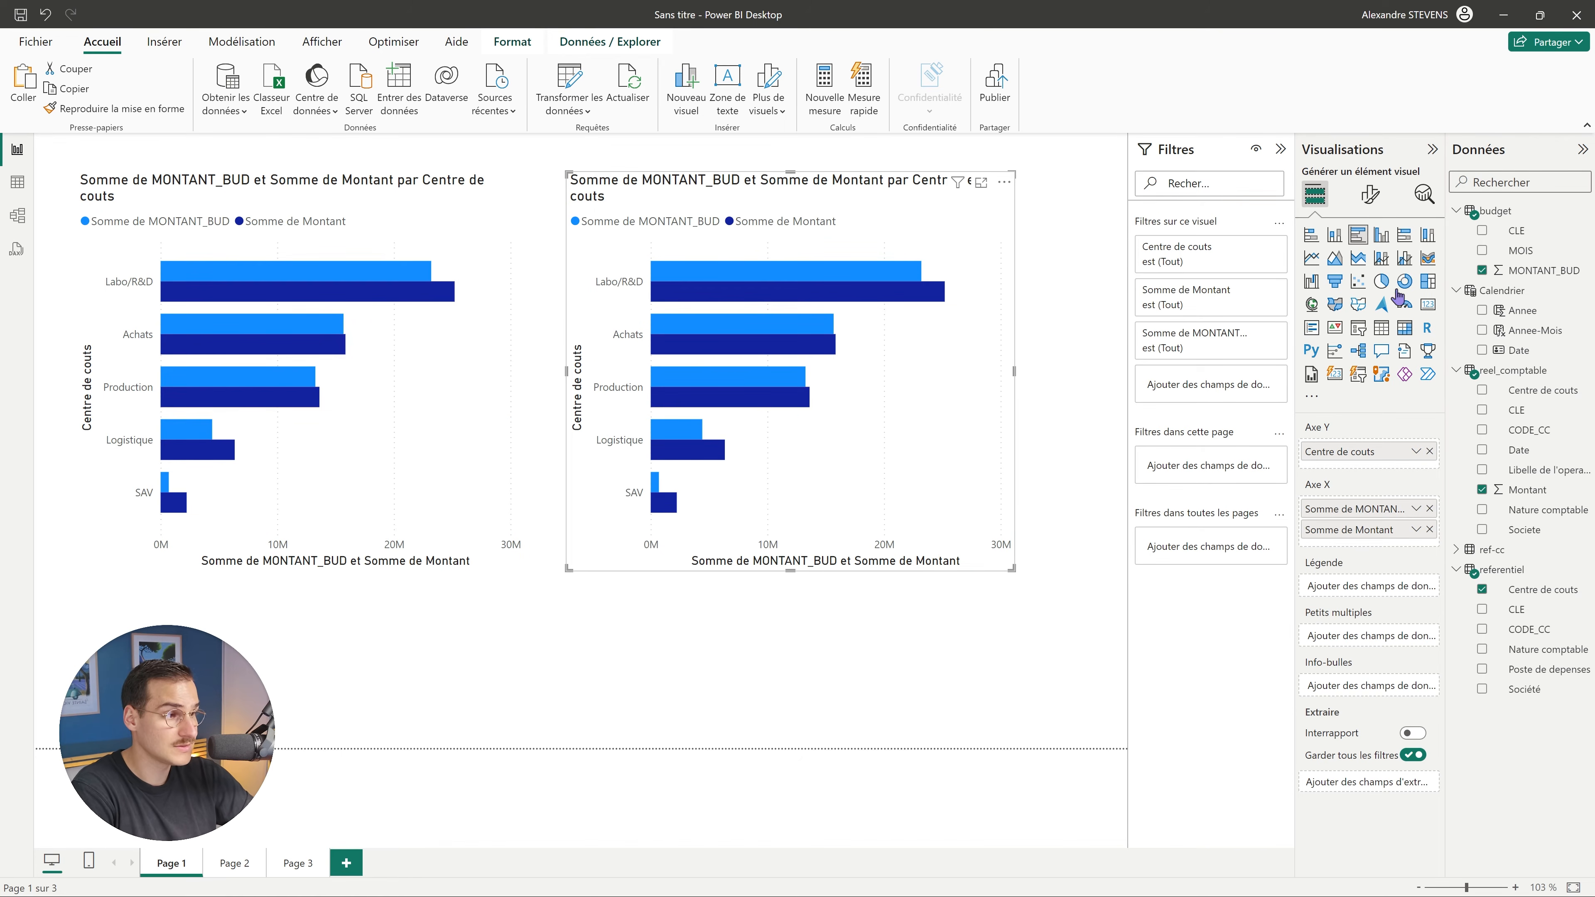
{"action": "left_click", "coordinate": [492, 176]}
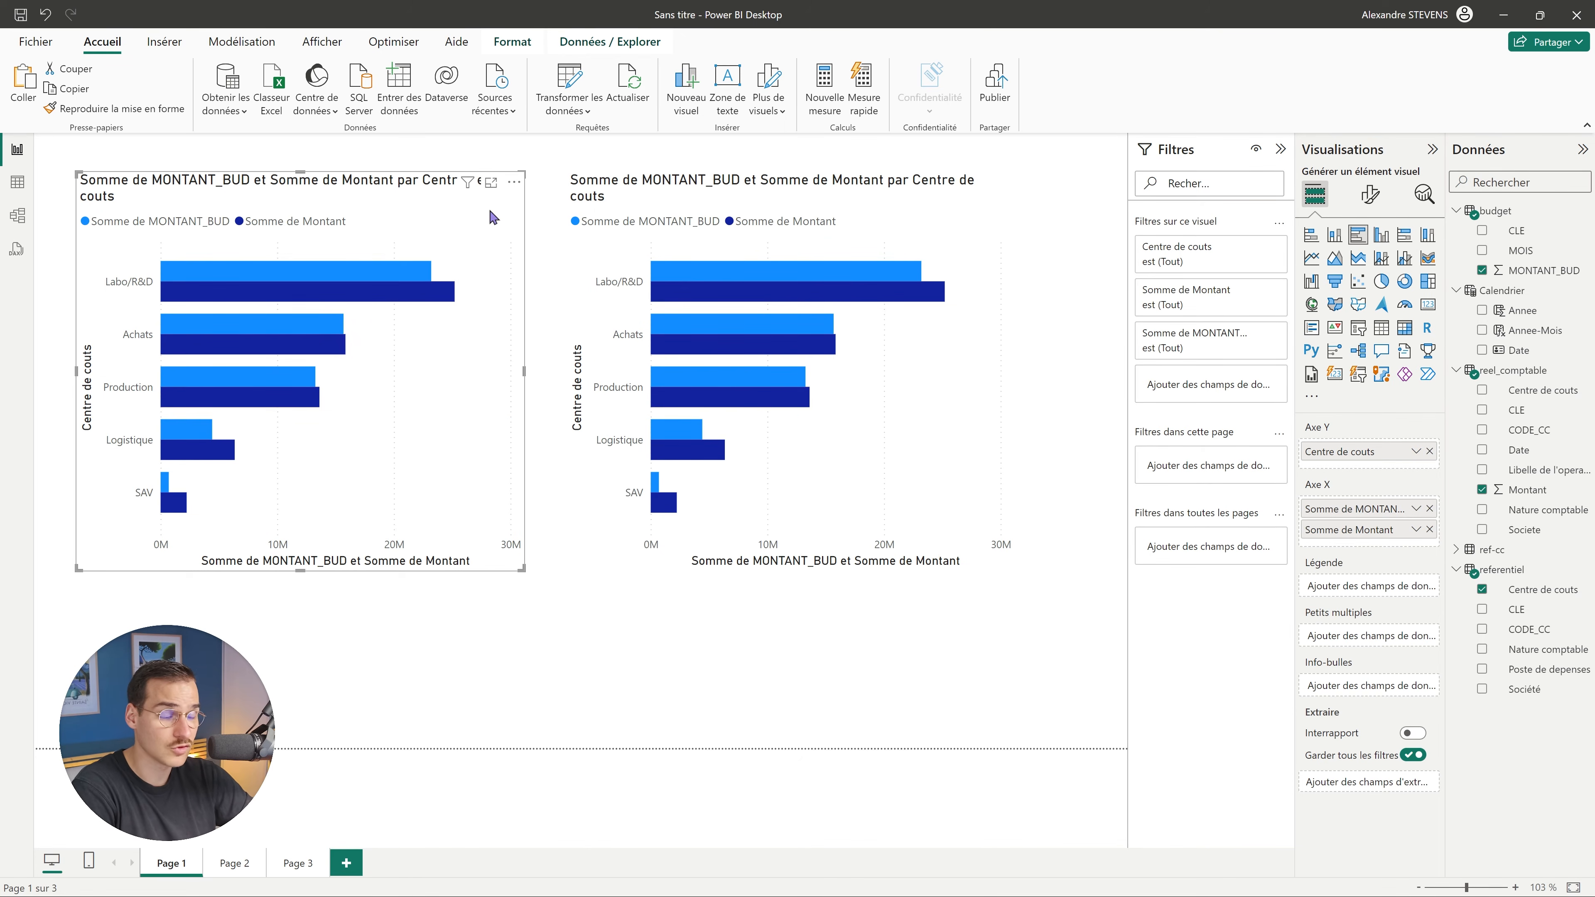
{"action": "left_click", "coordinate": [821, 217]}
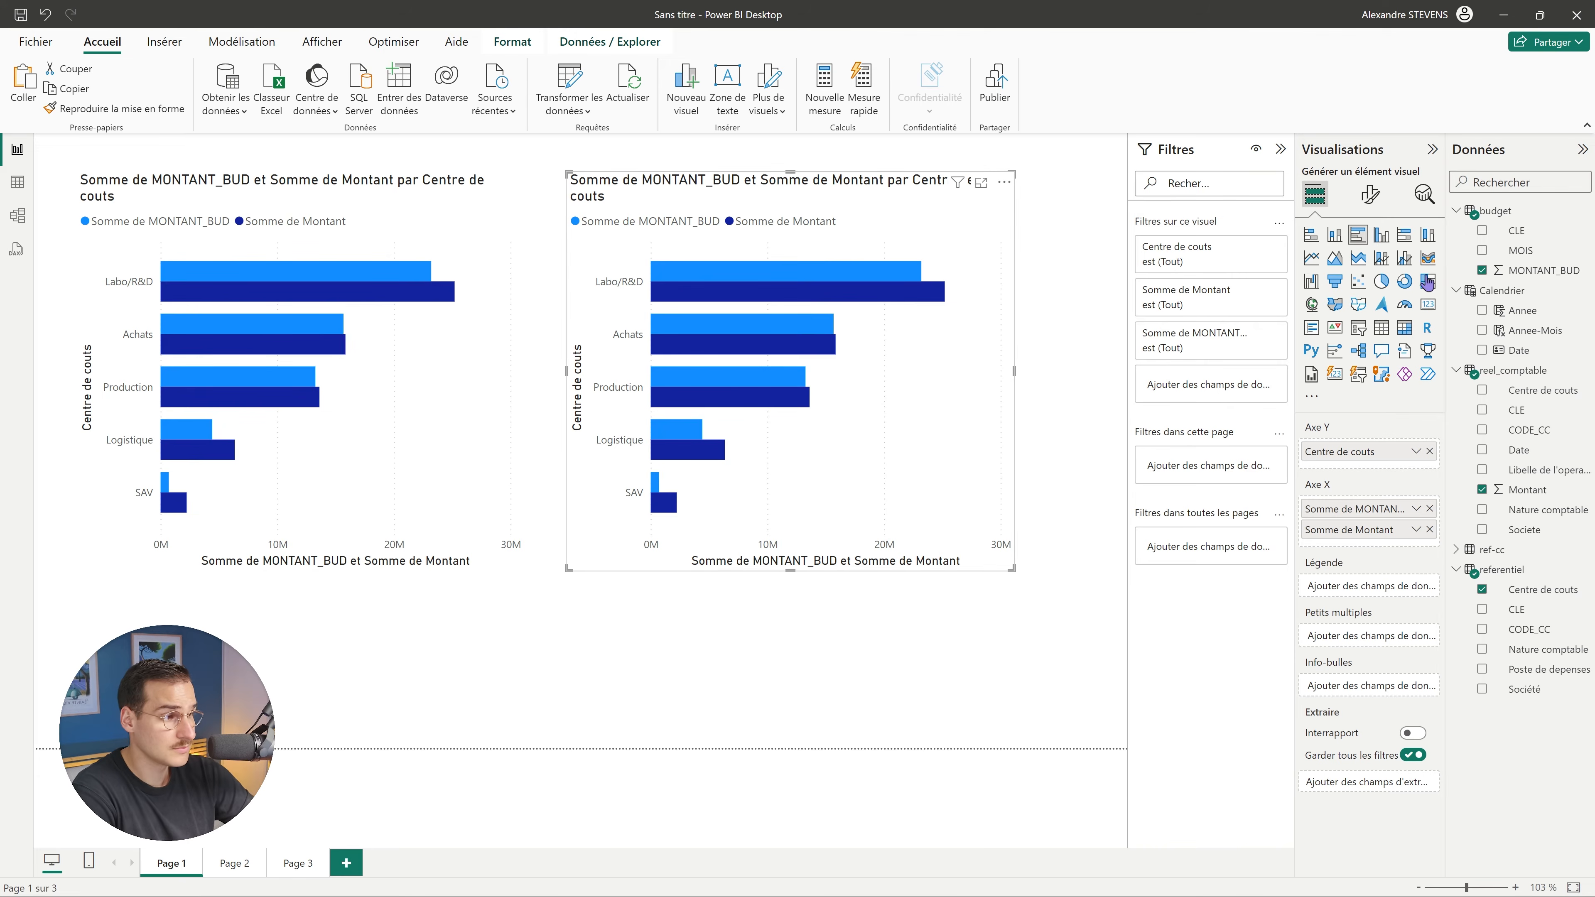
{"action": "left_click", "coordinate": [1405, 282]}
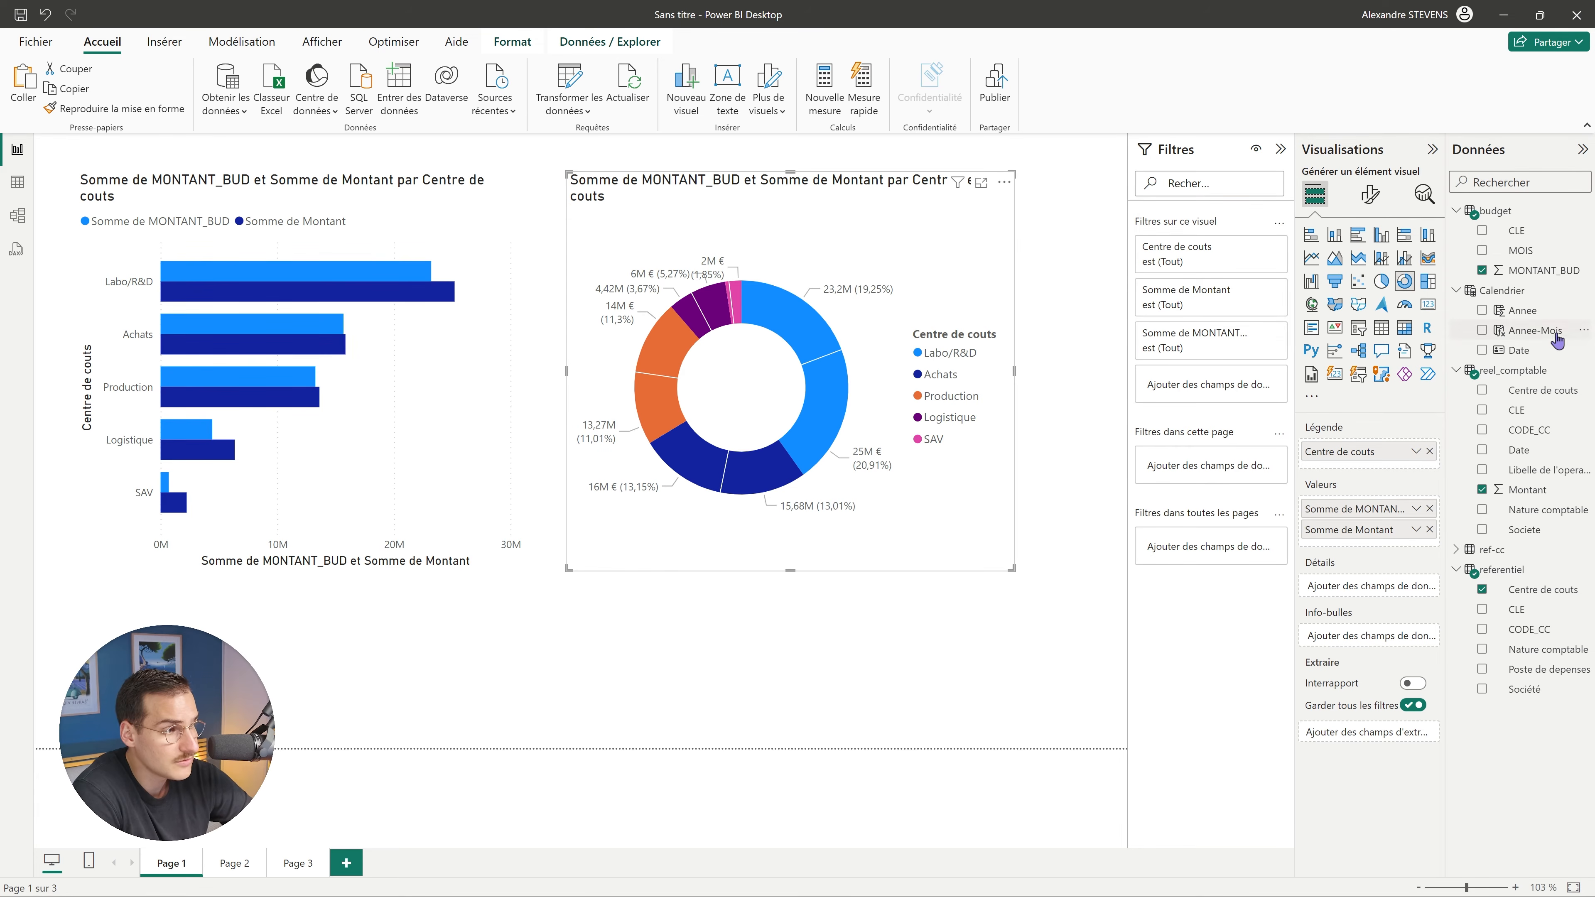
{"action": "left_click", "coordinate": [1482, 270]}
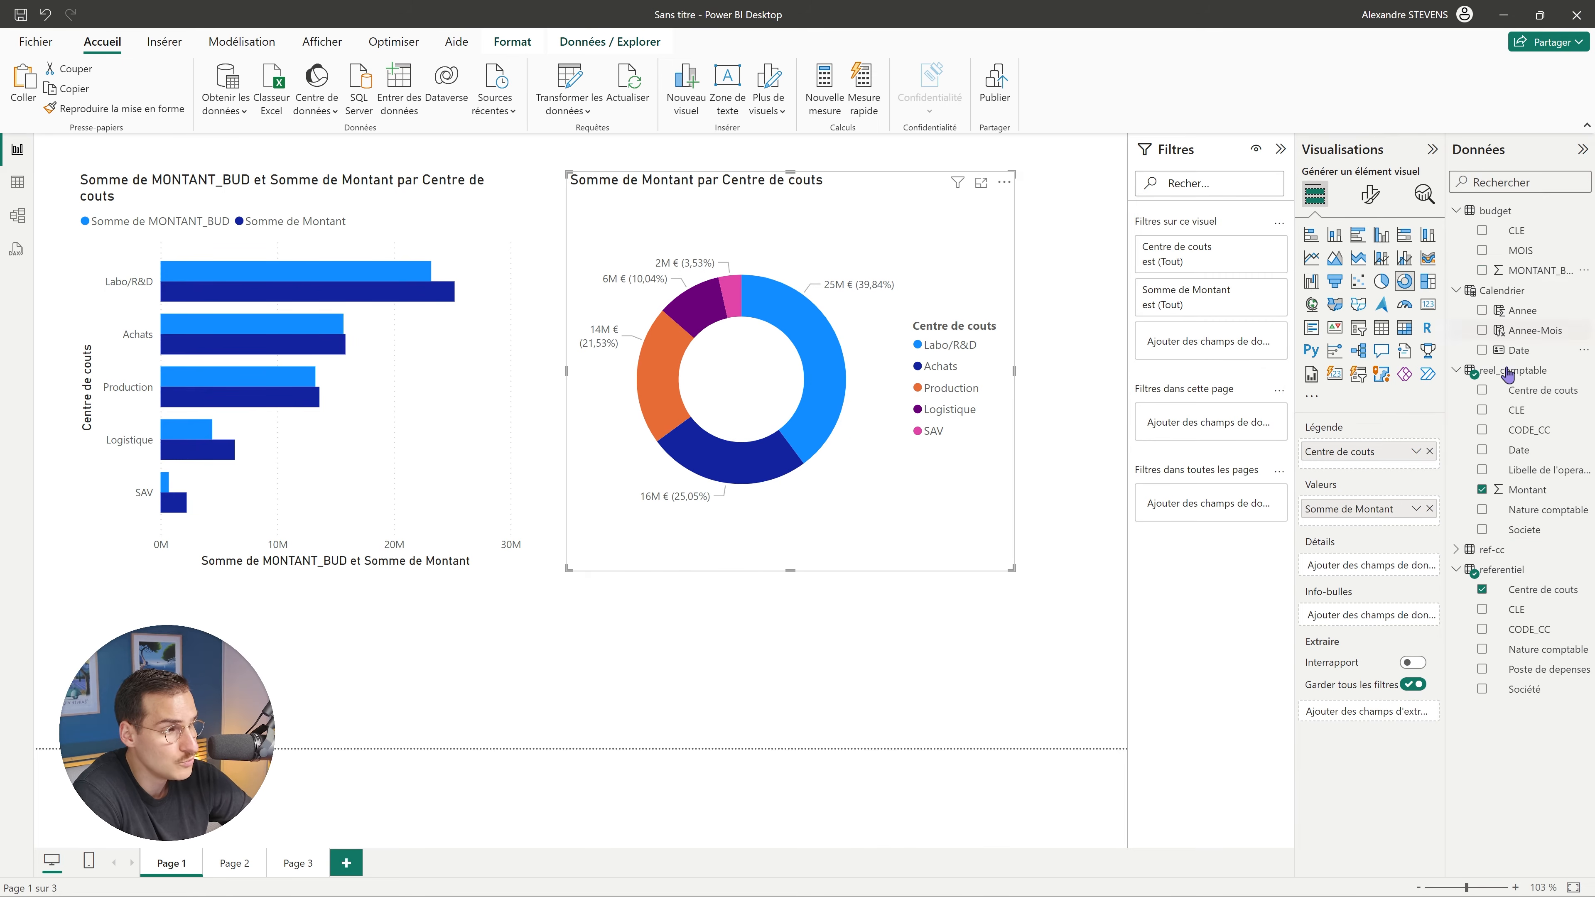
{"action": "left_click", "coordinate": [1482, 591]}
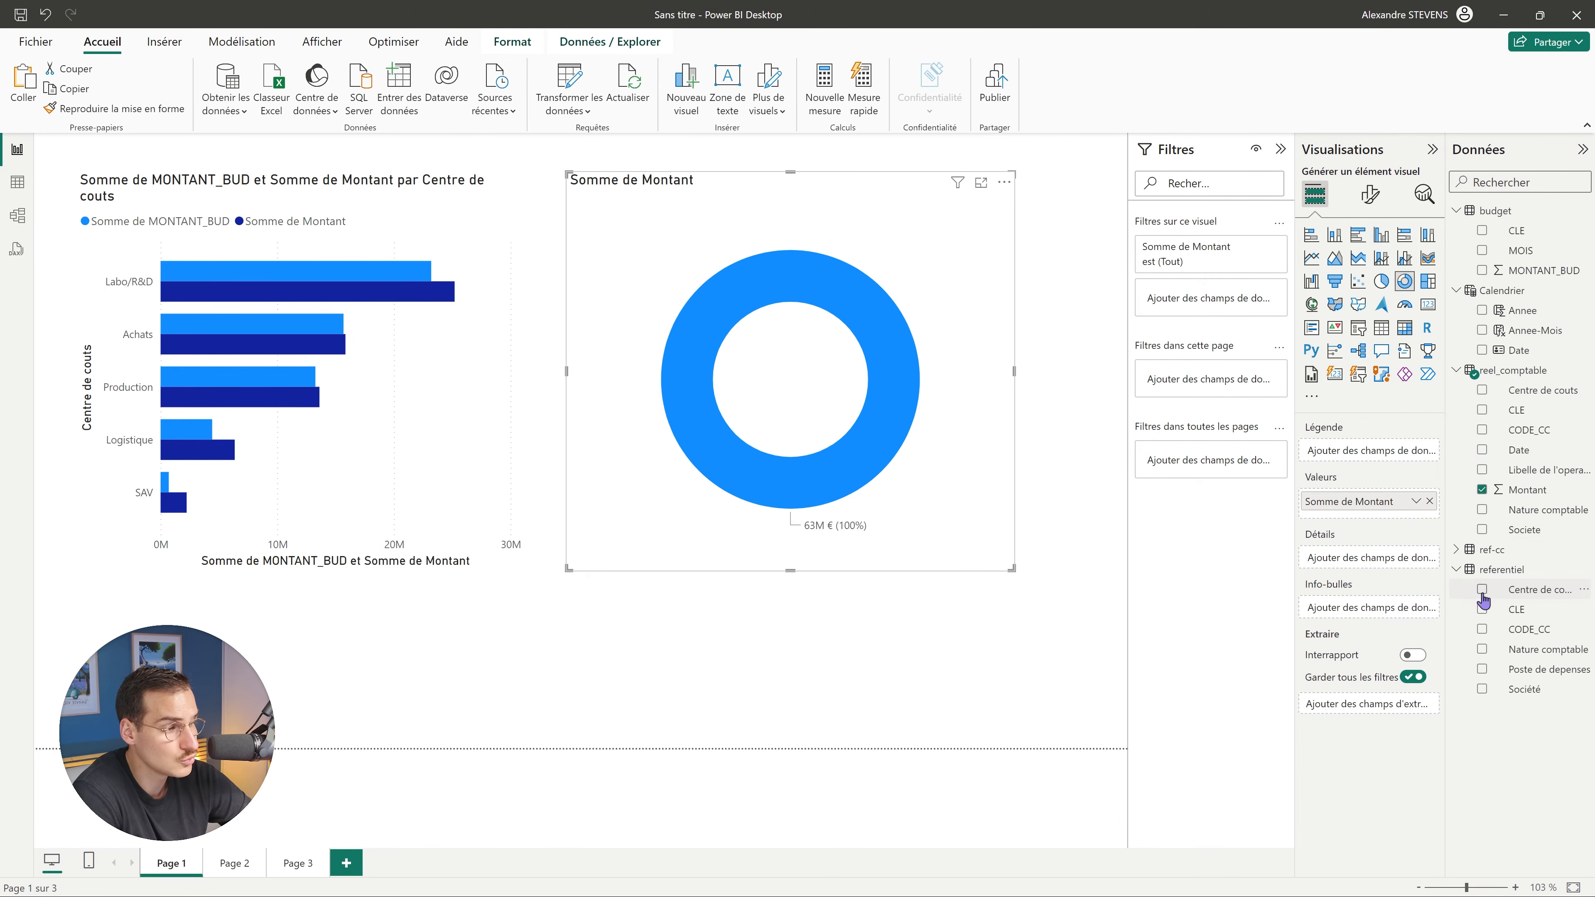
{"action": "left_click", "coordinate": [1482, 650]}
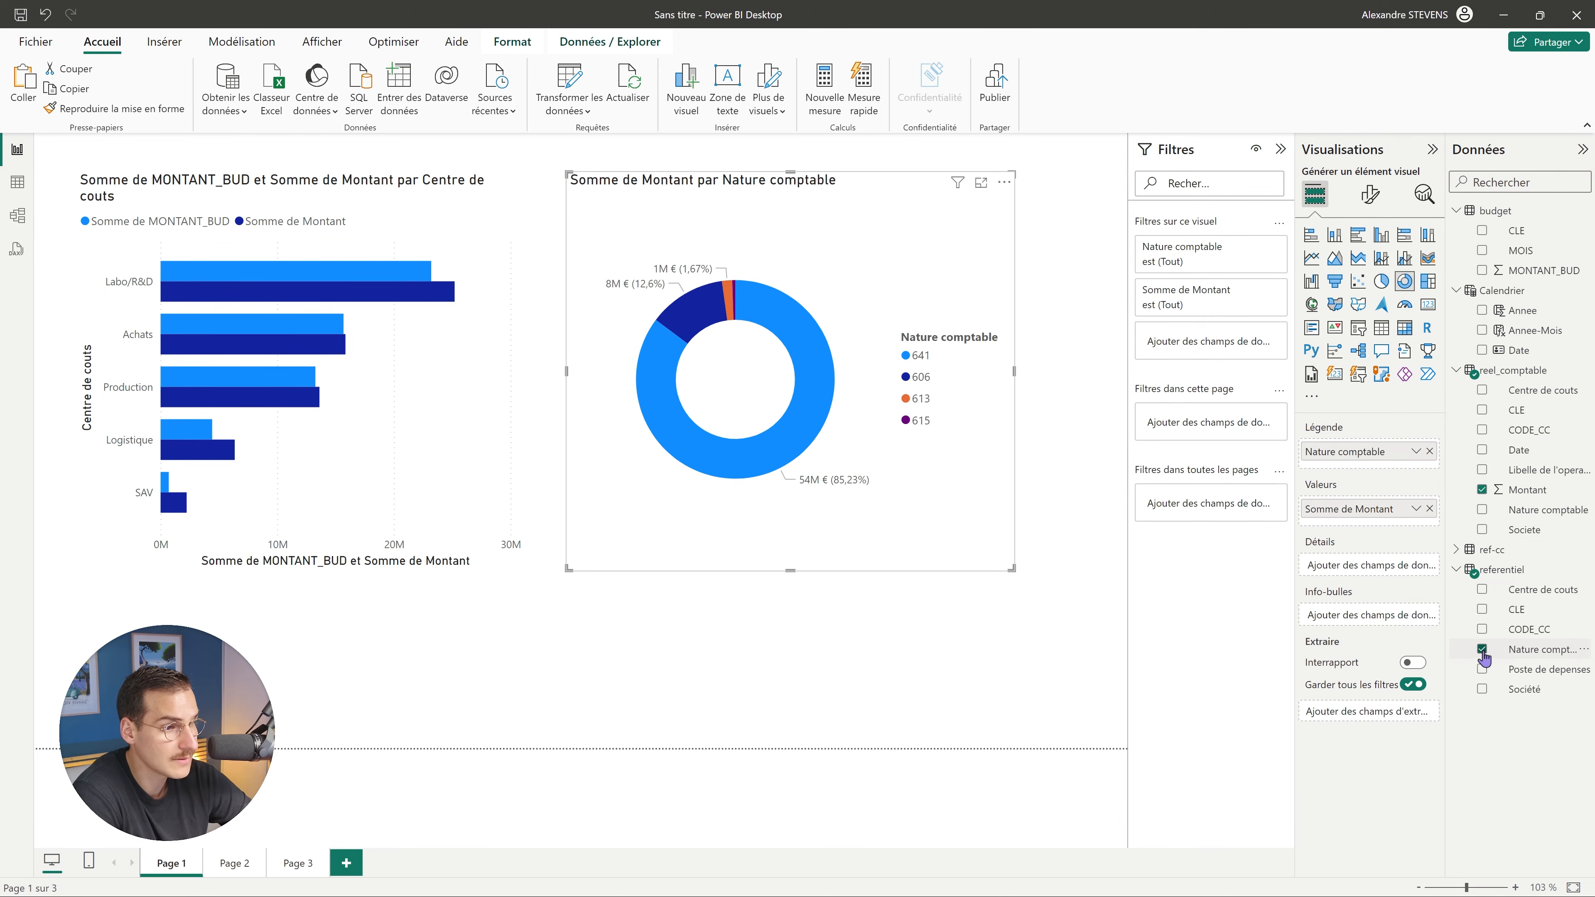
{"action": "left_click", "coordinate": [1037, 474]}
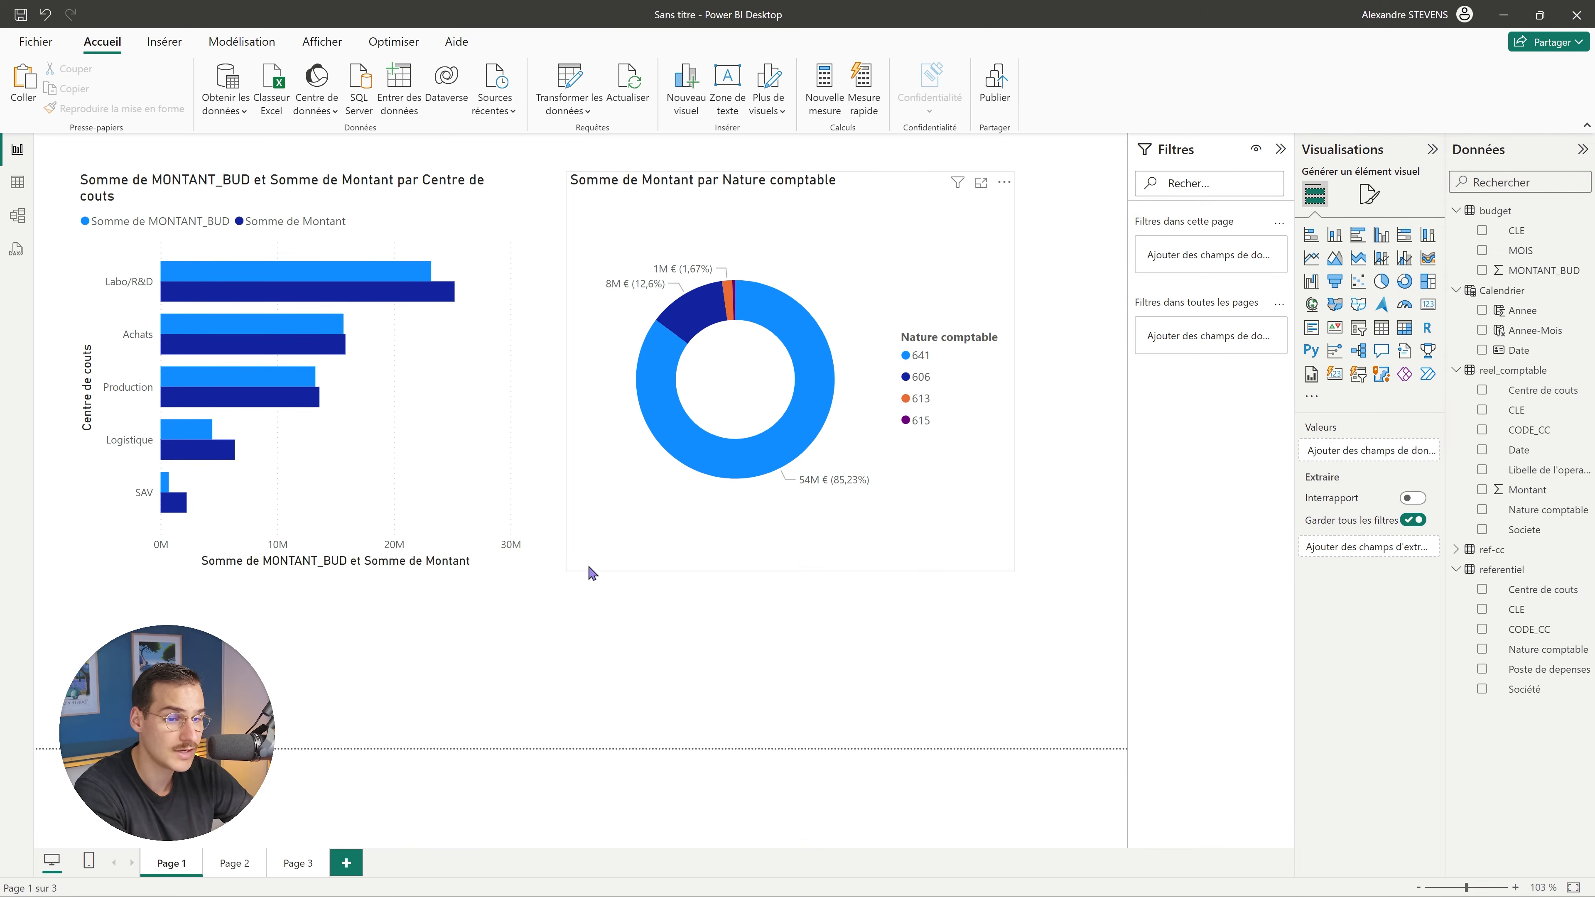
Set the donut to filter, rather than highlight, when a cost-centre bar is clicked.
{"action": "left_click", "coordinate": [279, 277]}
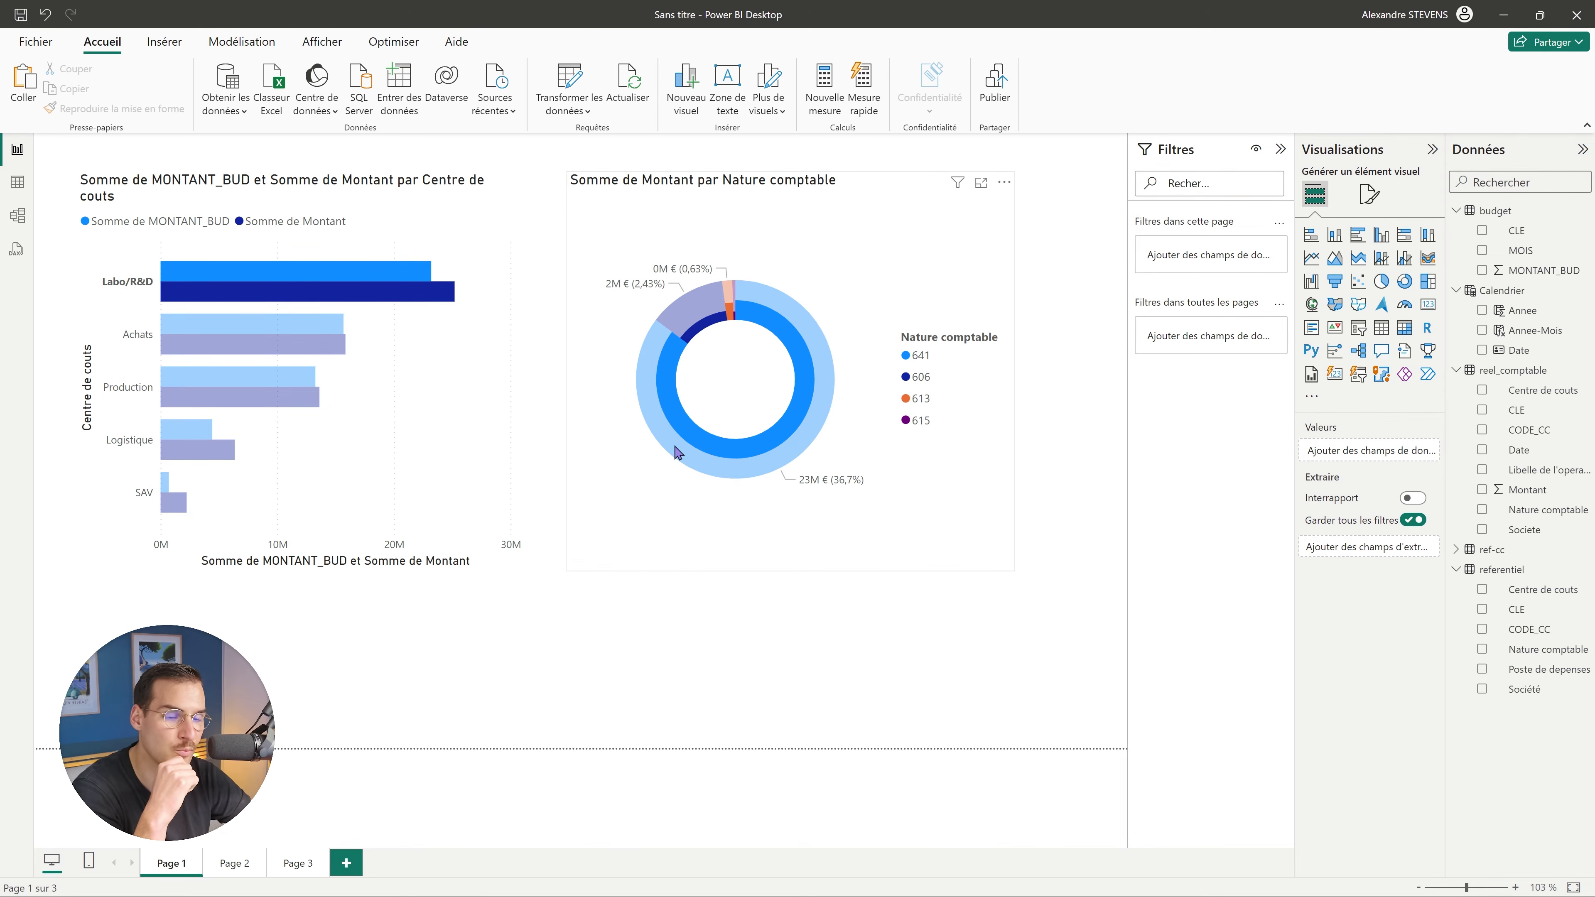
{"action": "left_click", "coordinate": [368, 279]}
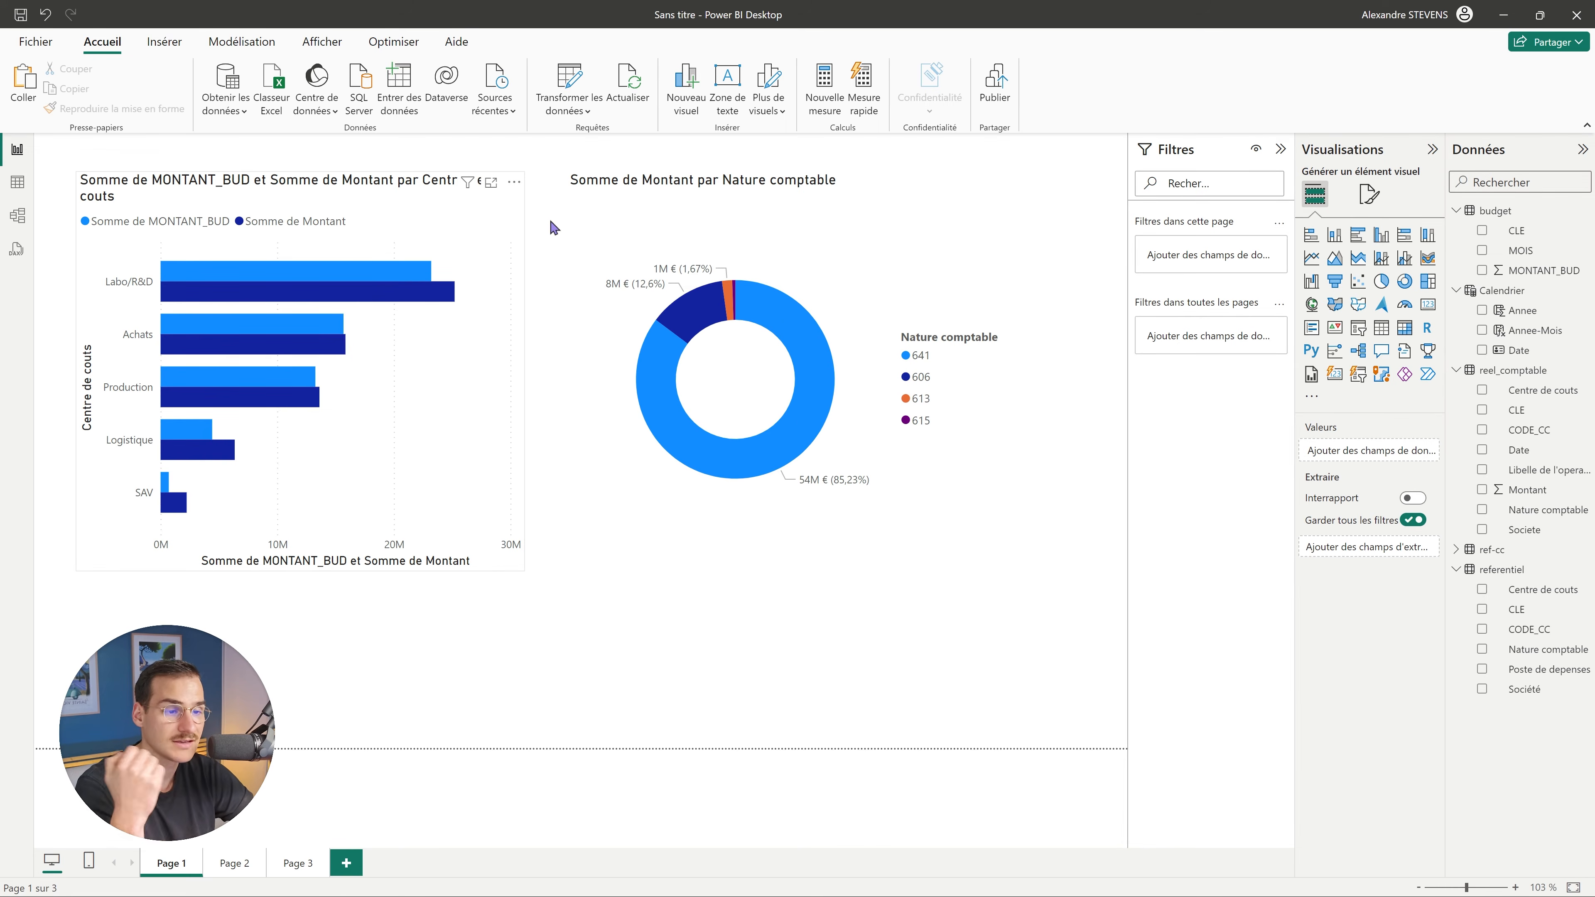
{"action": "left_click", "coordinate": [465, 227]}
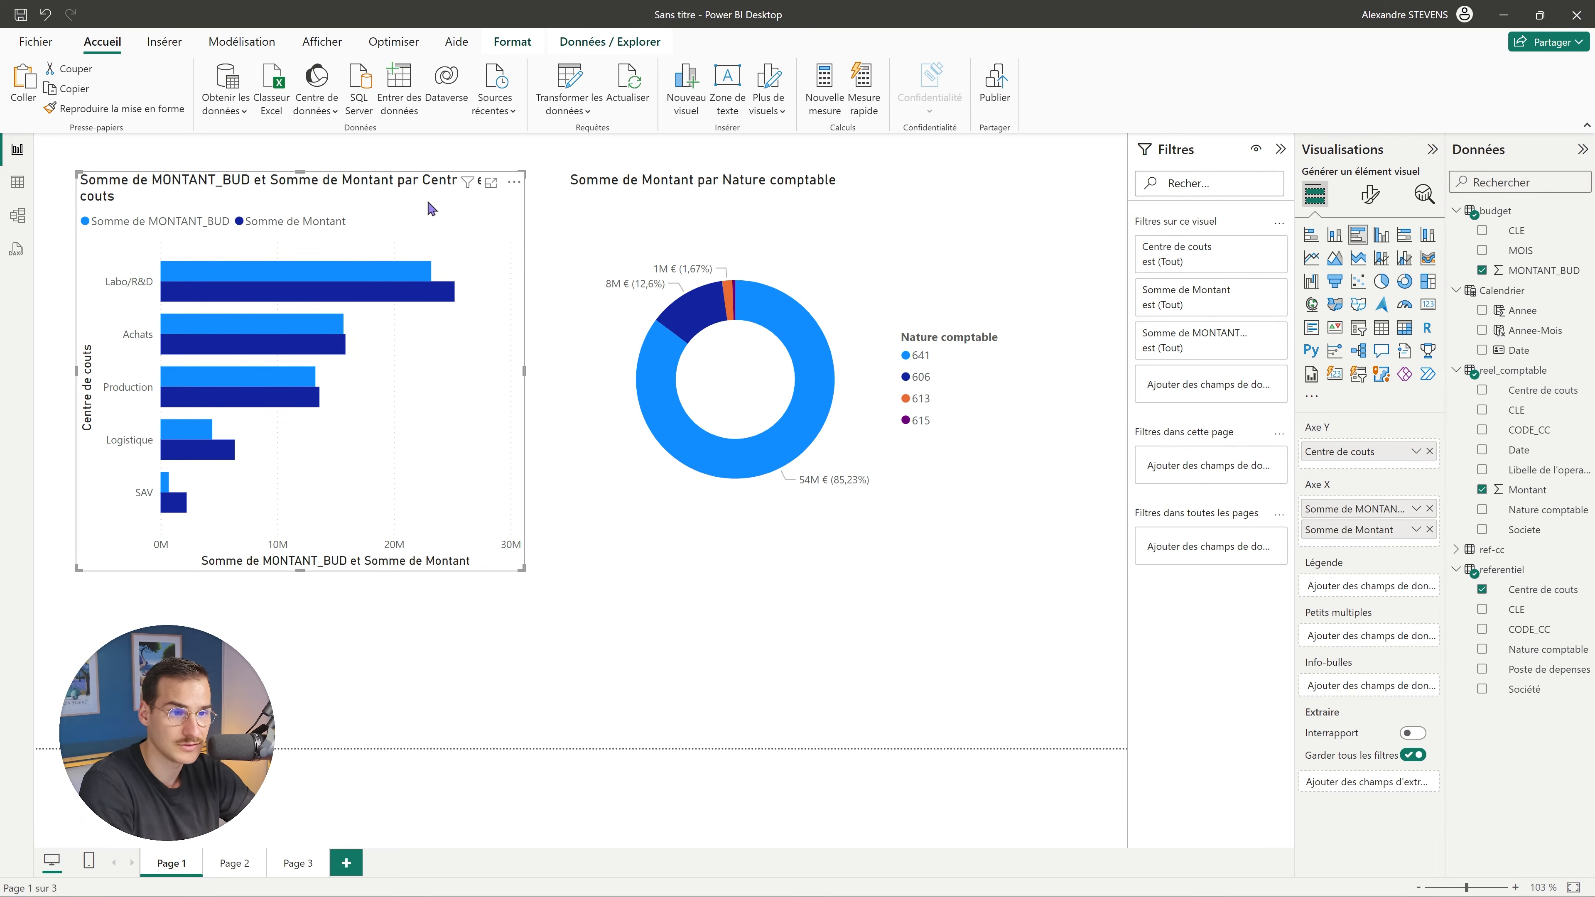
{"action": "left_click", "coordinate": [590, 43]}
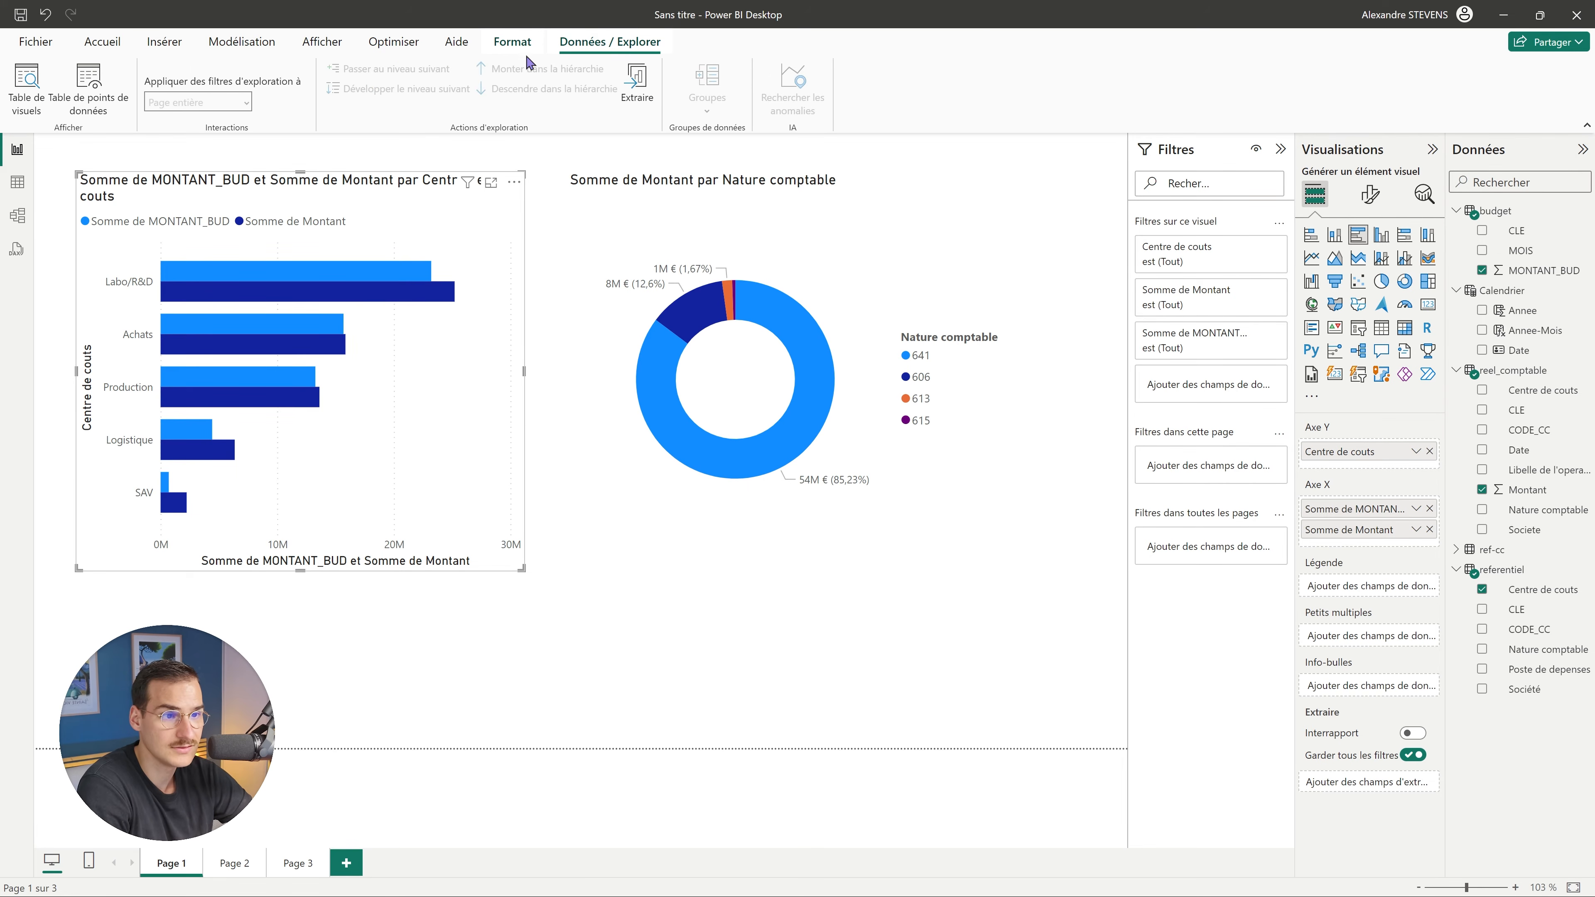
{"action": "left_click", "coordinate": [512, 41]}
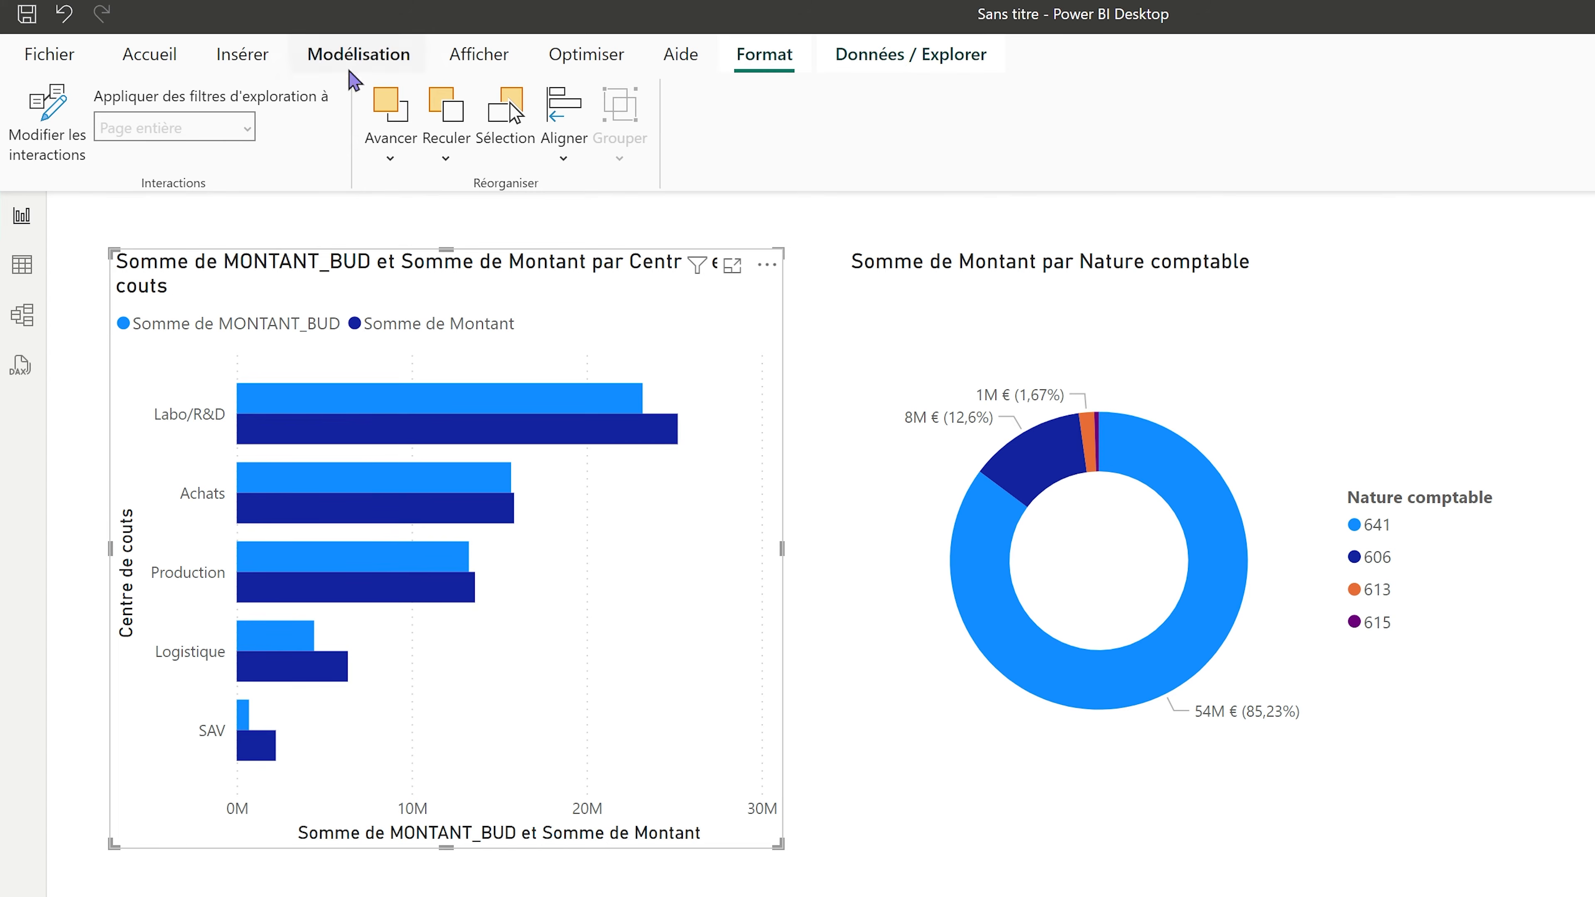
{"action": "left_click", "coordinate": [44, 135]}
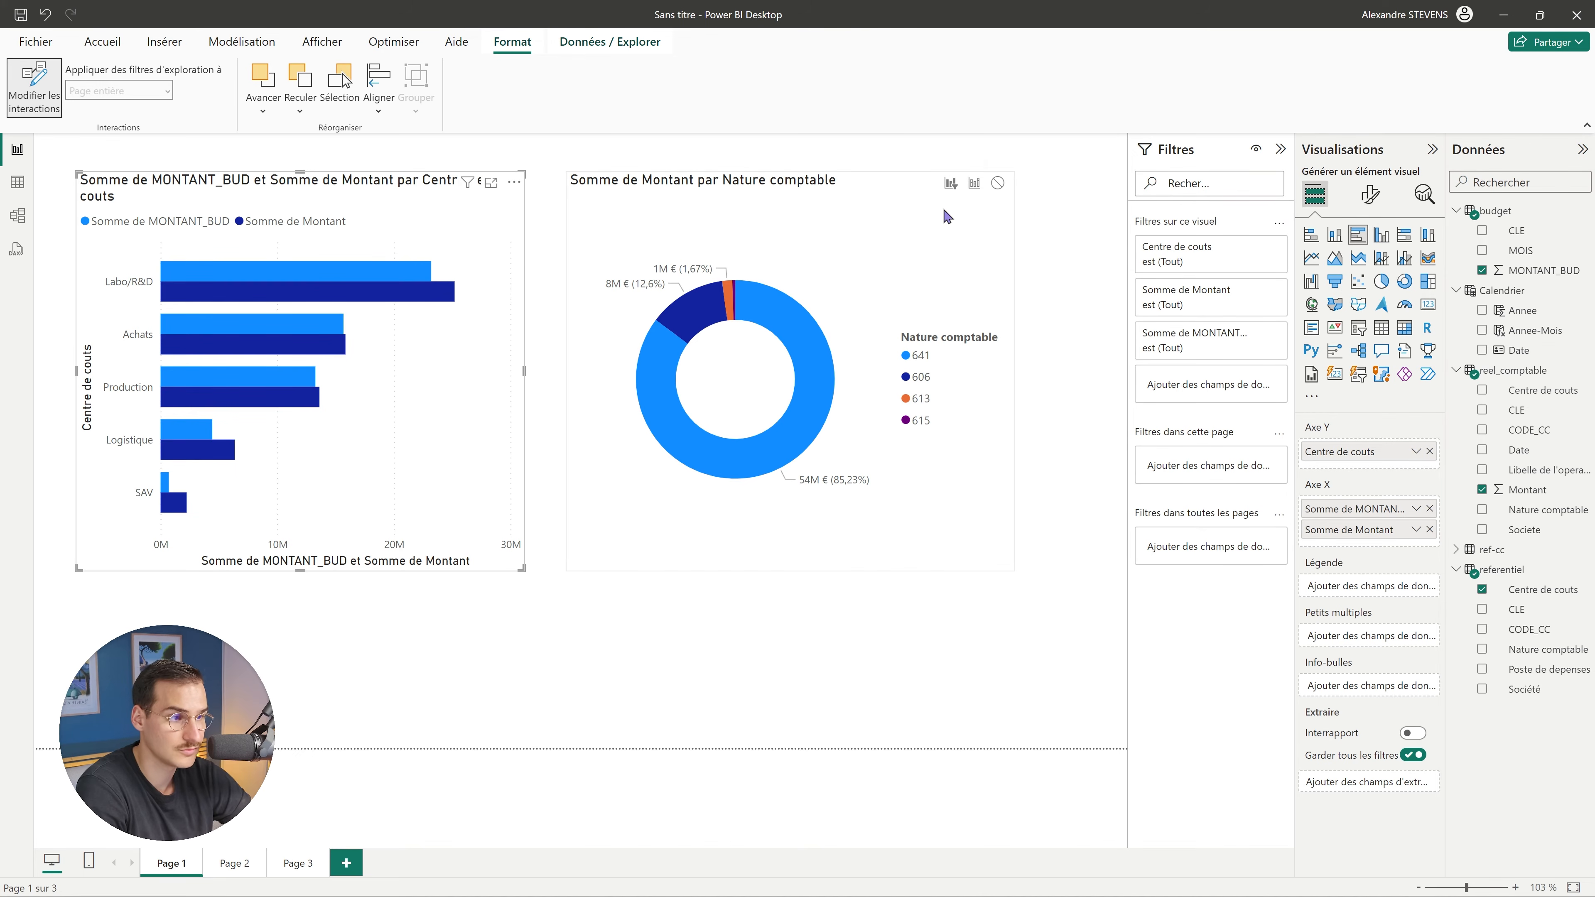
{"action": "left_click", "coordinate": [41, 107]}
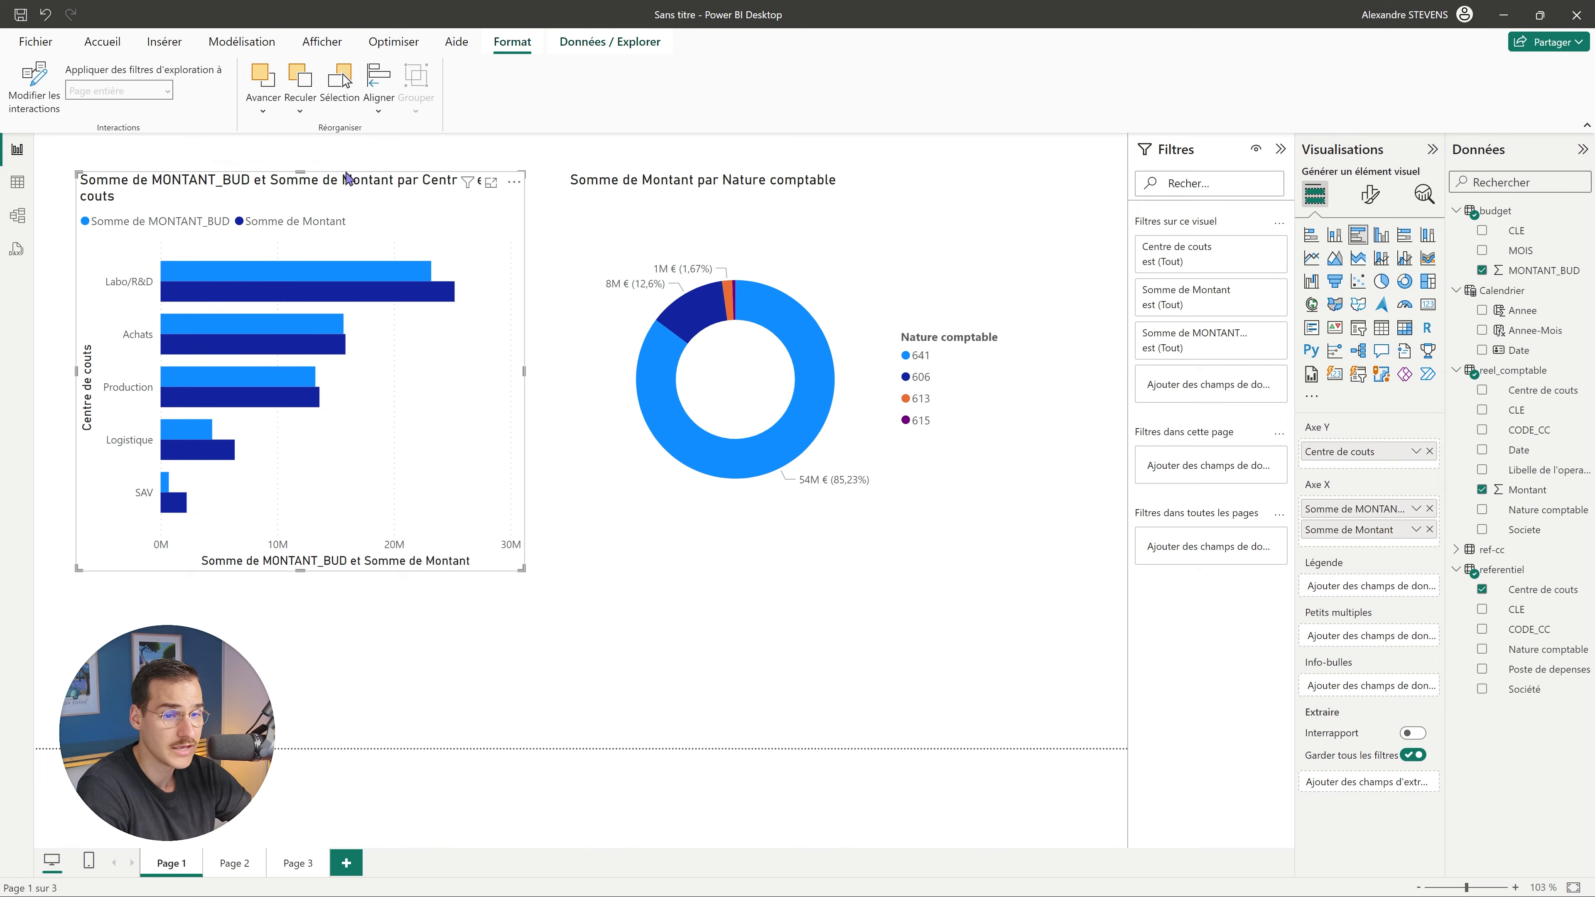
Test filtering by Labo/R&D, Achats, Production and Logistique, then move and shrink the bar chart.
{"action": "left_click", "coordinate": [270, 278]}
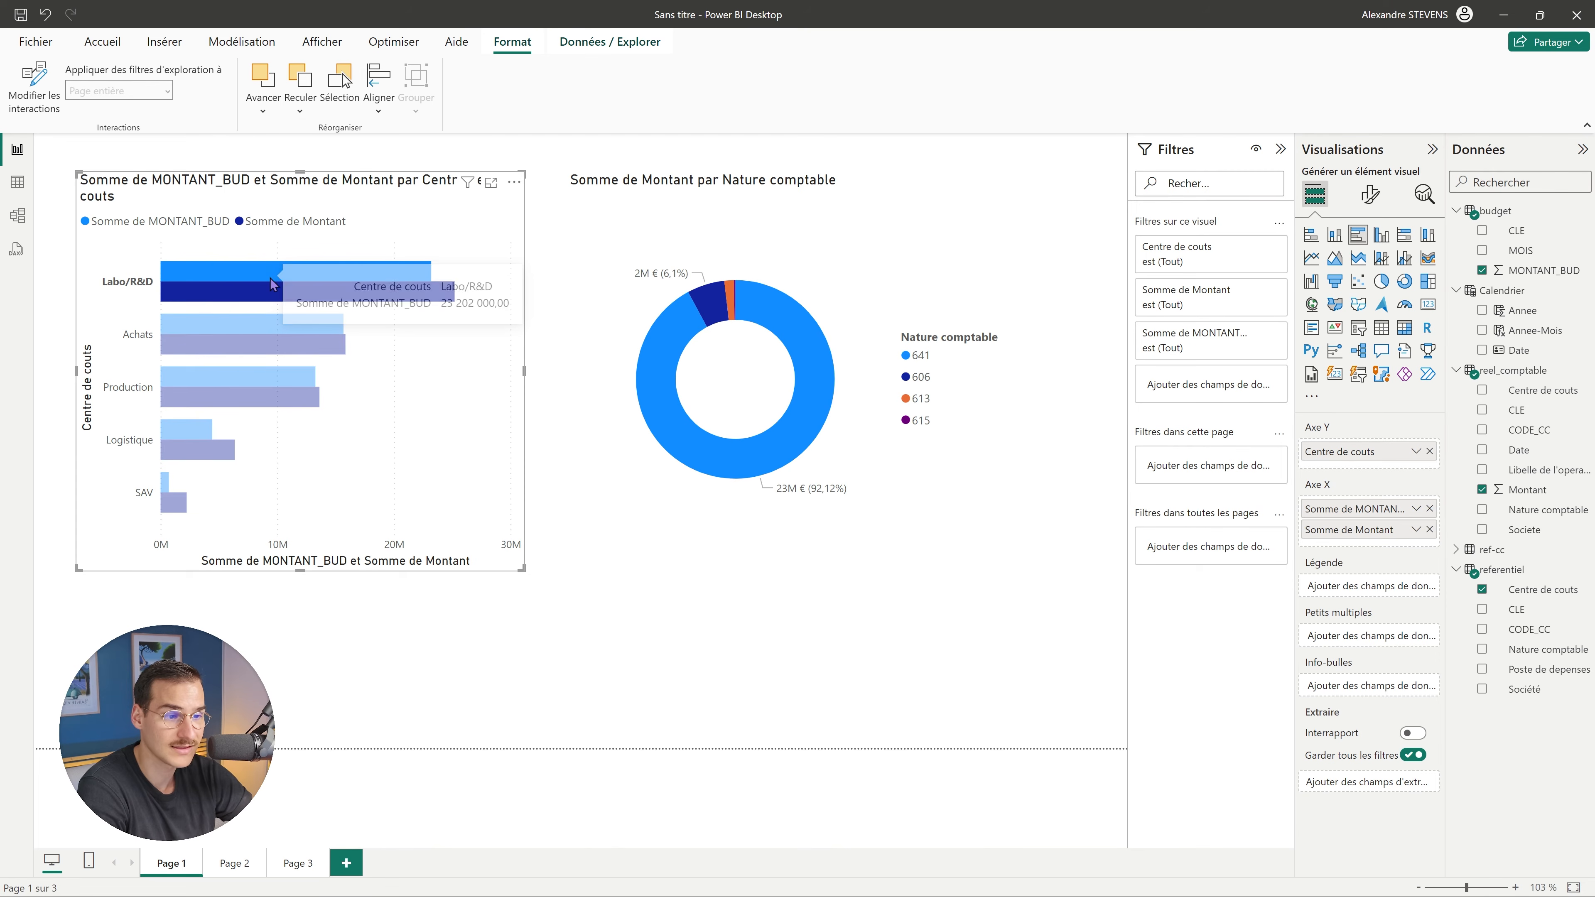
{"action": "left_click", "coordinate": [253, 335]}
{"action": "left_click", "coordinate": [208, 382]}
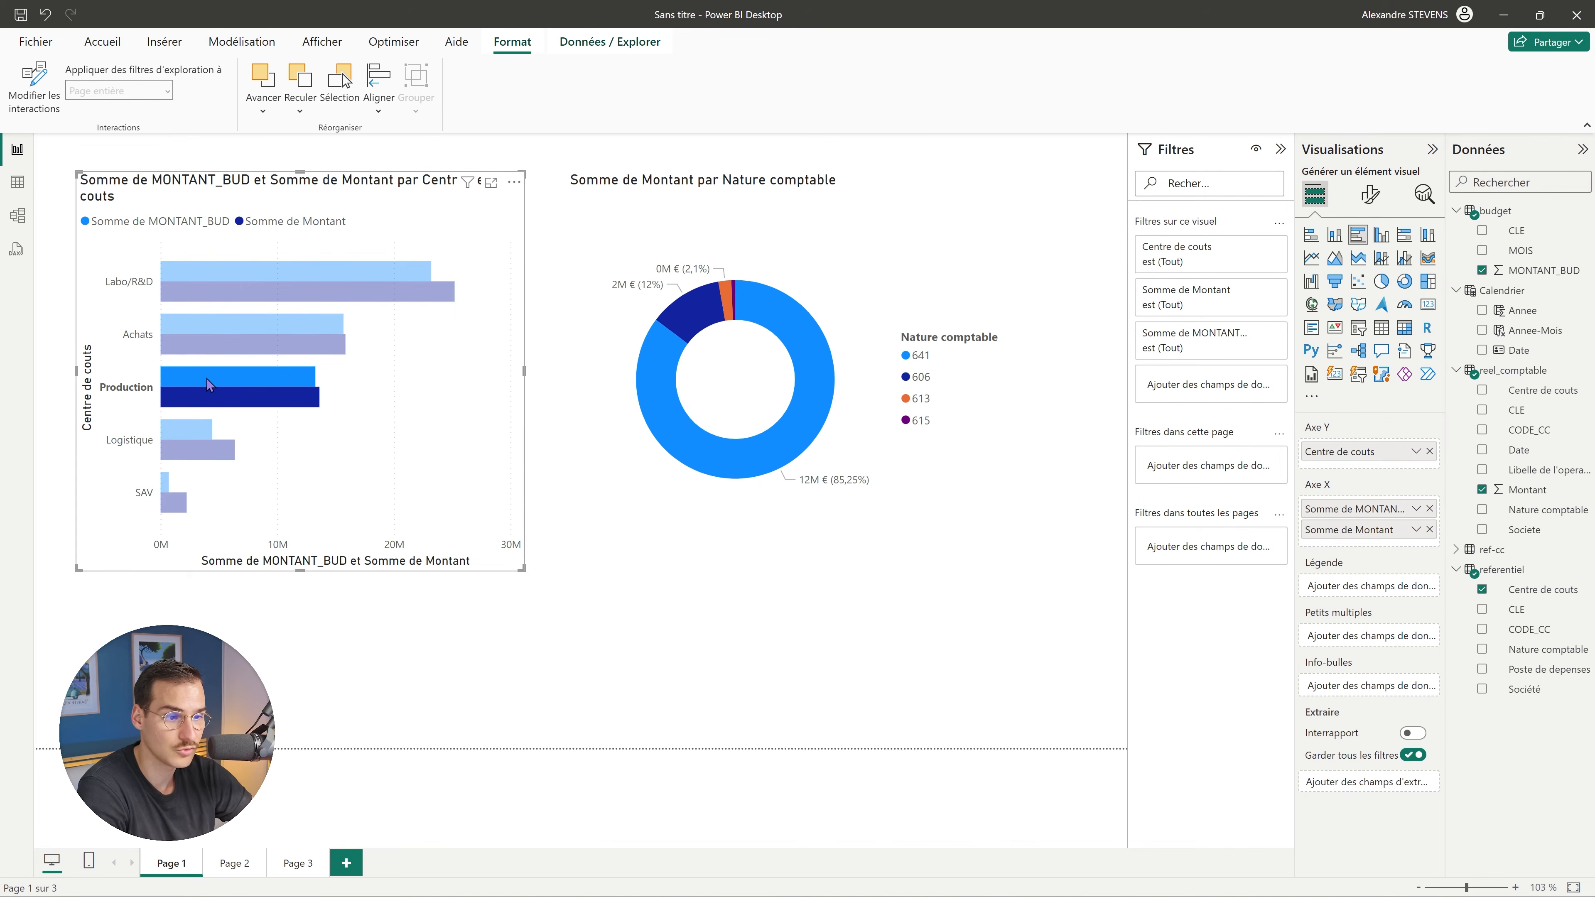
{"action": "left_click", "coordinate": [184, 440]}
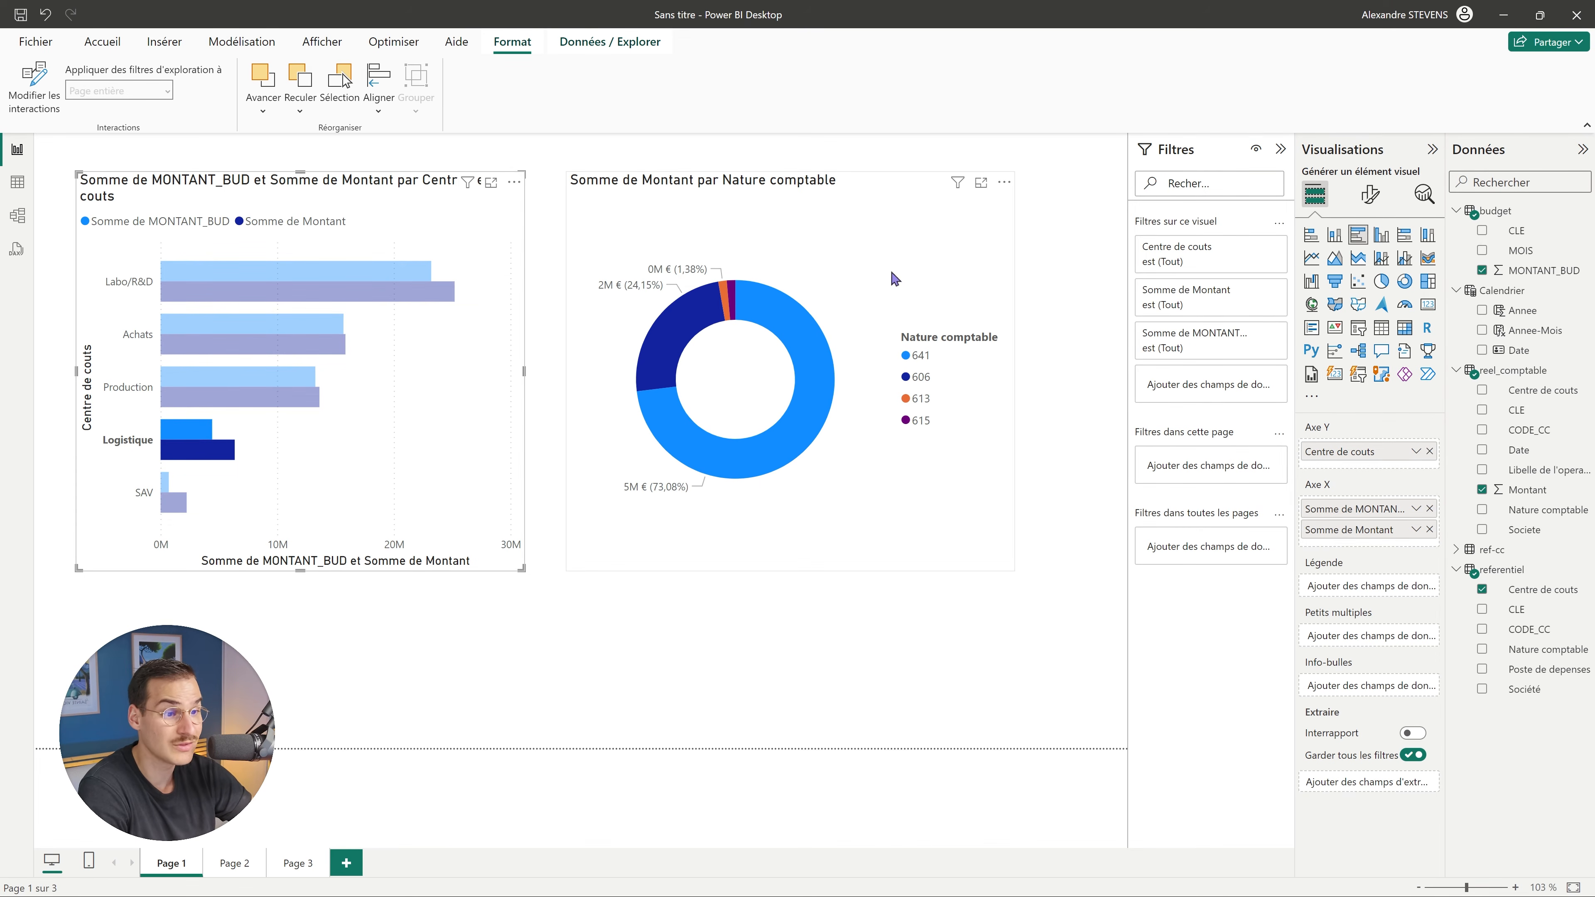
{"action": "left_click", "coordinate": [218, 294]}
{"action": "left_click", "coordinate": [303, 603]}
{"action": "left_click_drag", "start_coordinate": [474, 425], "coordinate": [446, 401]}
{"action": "left_click_drag", "start_coordinate": [494, 547], "coordinate": [423, 484]}
{"action": "left_click", "coordinate": [860, 267]}
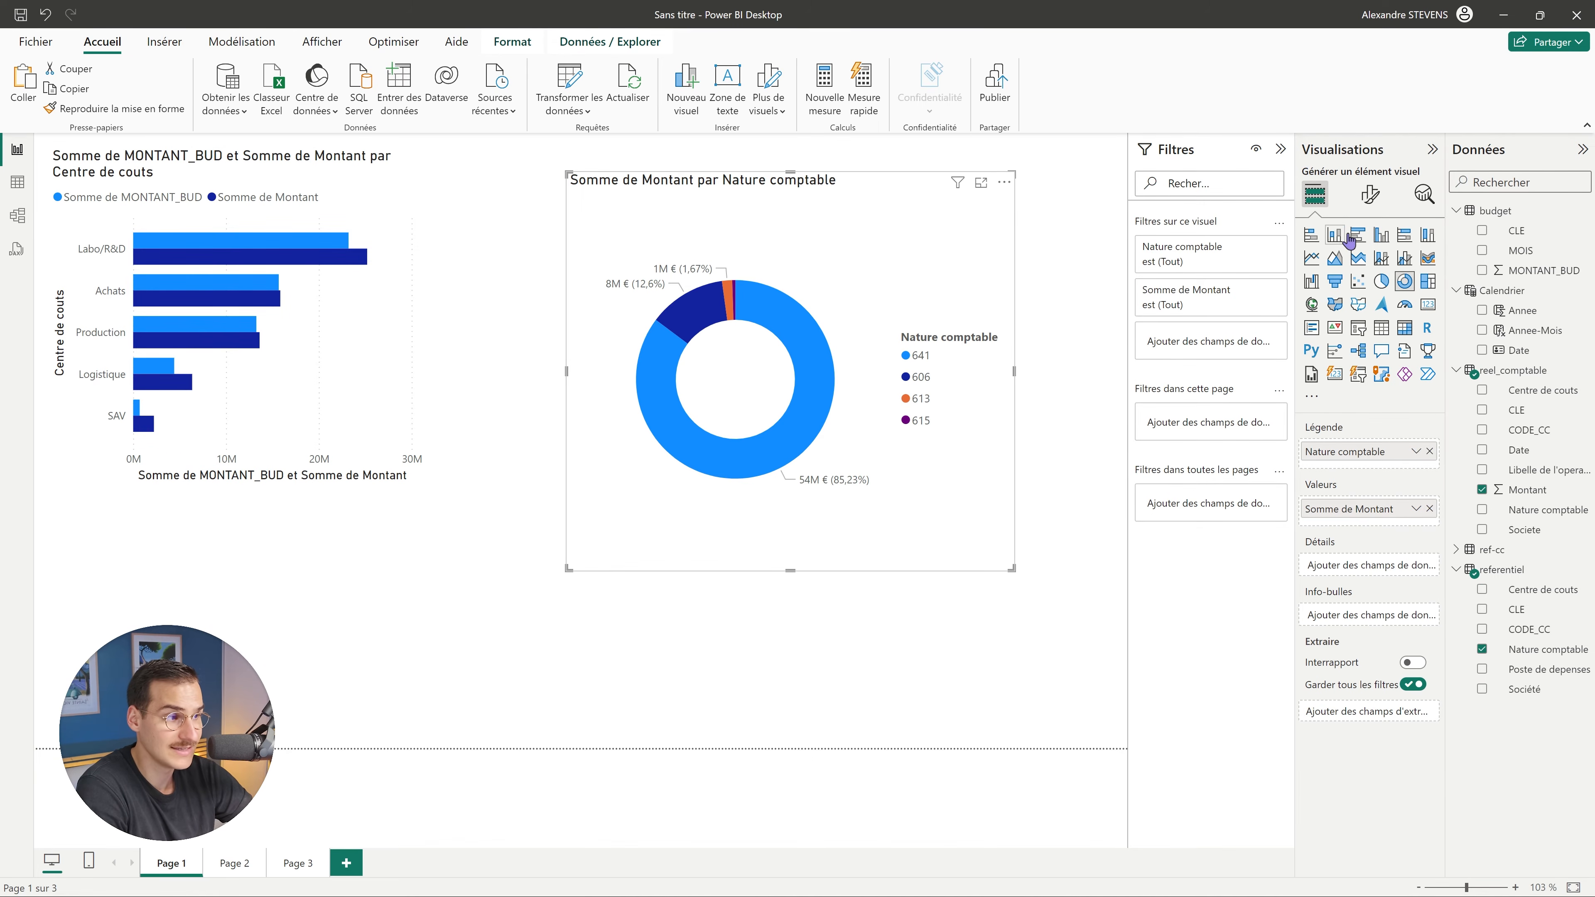
Set donut detail labels to Toutes les étiquettes détaillées with display units in Milliers.
{"action": "left_click", "coordinate": [1370, 195]}
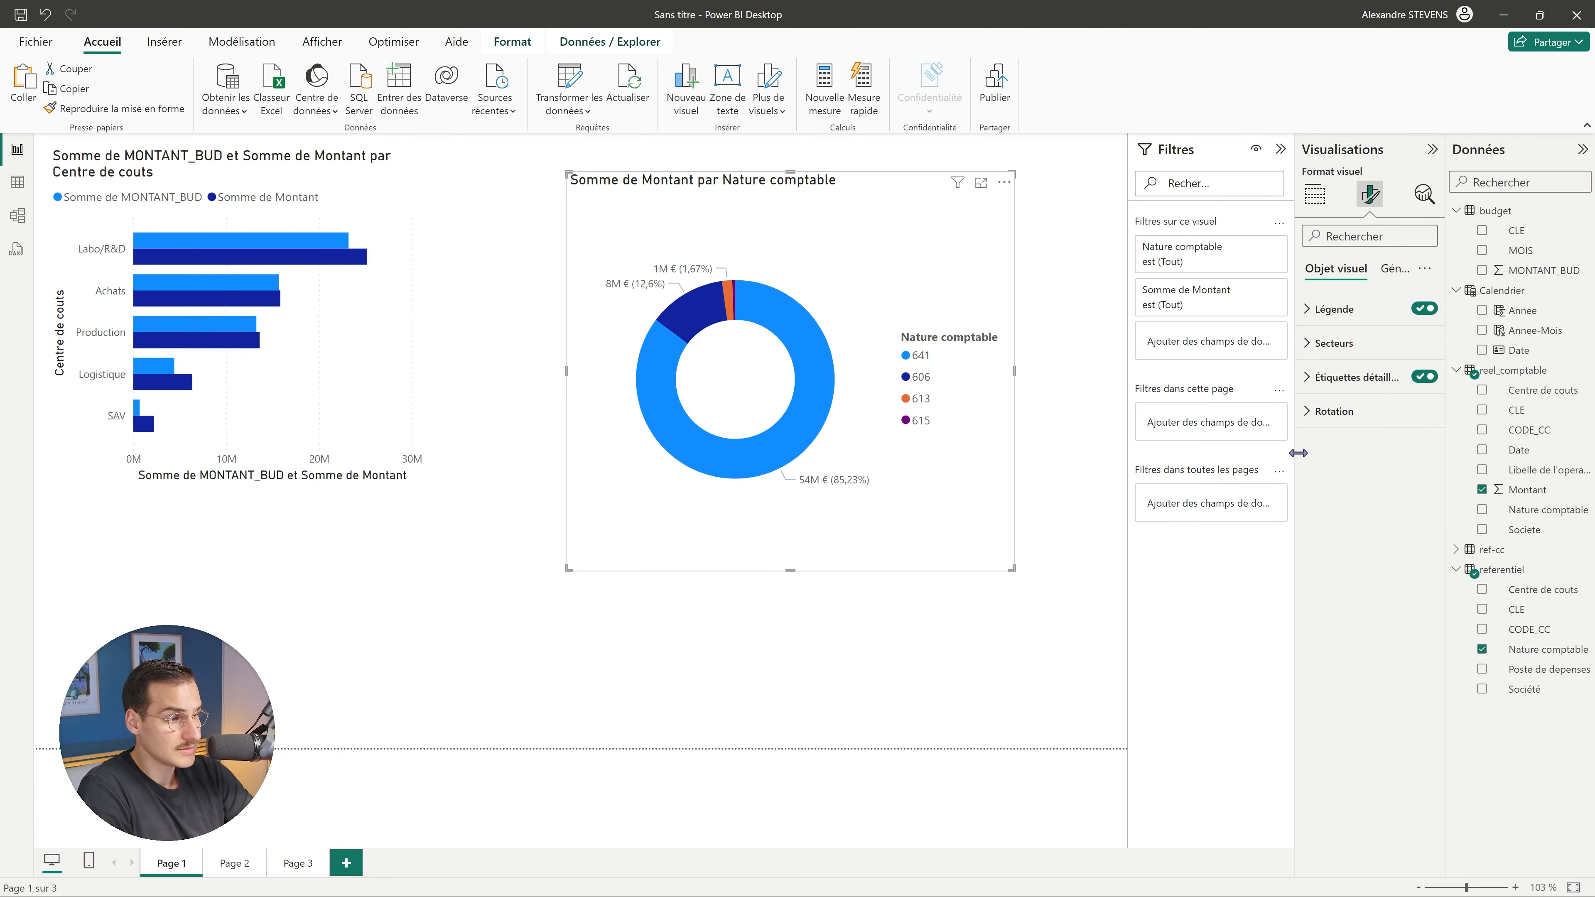
{"action": "left_click", "coordinate": [1318, 377]}
{"action": "left_click_drag", "start_coordinate": [1298, 345], "coordinate": [1242, 344]}
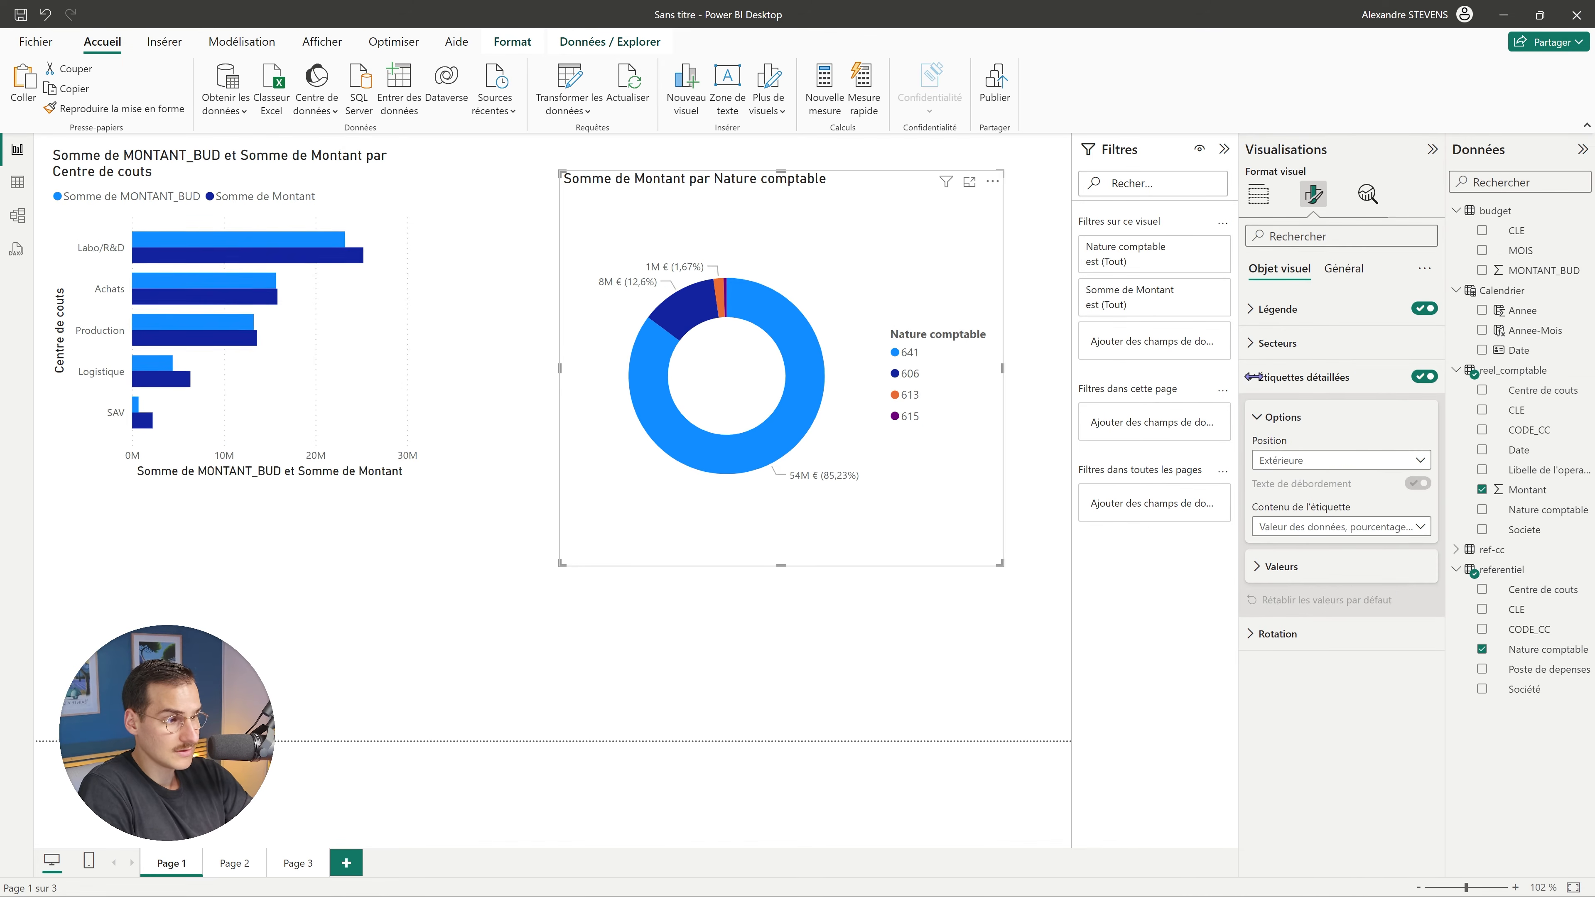
{"action": "left_click", "coordinate": [1343, 528]}
{"action": "left_click", "coordinate": [1326, 667]}
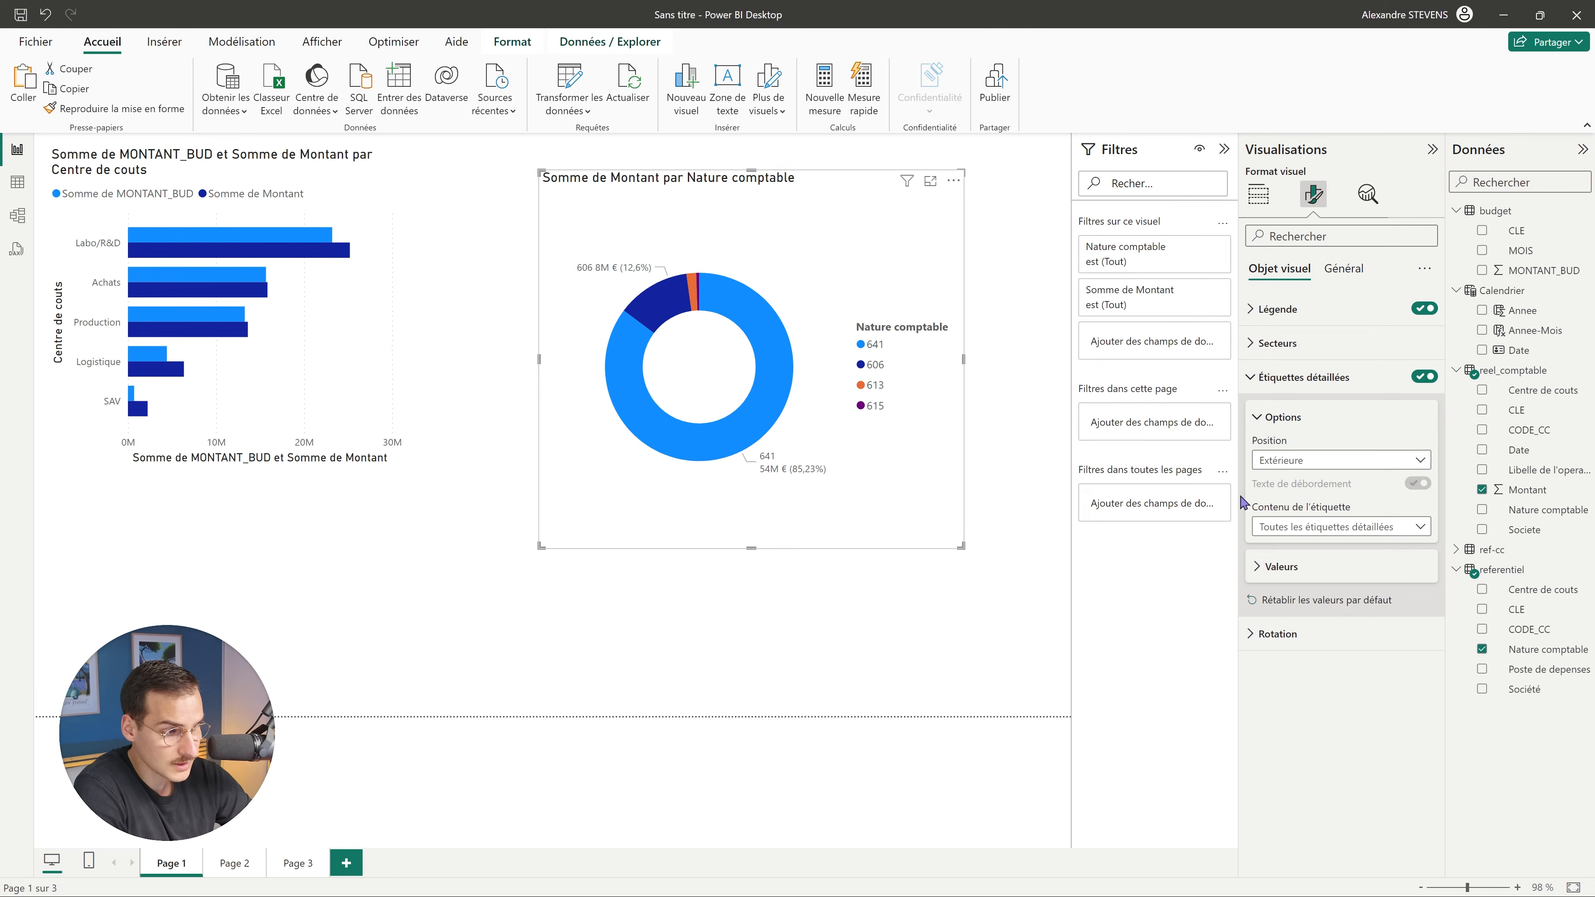
{"action": "left_click", "coordinate": [1308, 568]}
{"action": "scroll", "coordinate": [1345, 662], "scroll_direction": "down", "scroll_amount": 2}
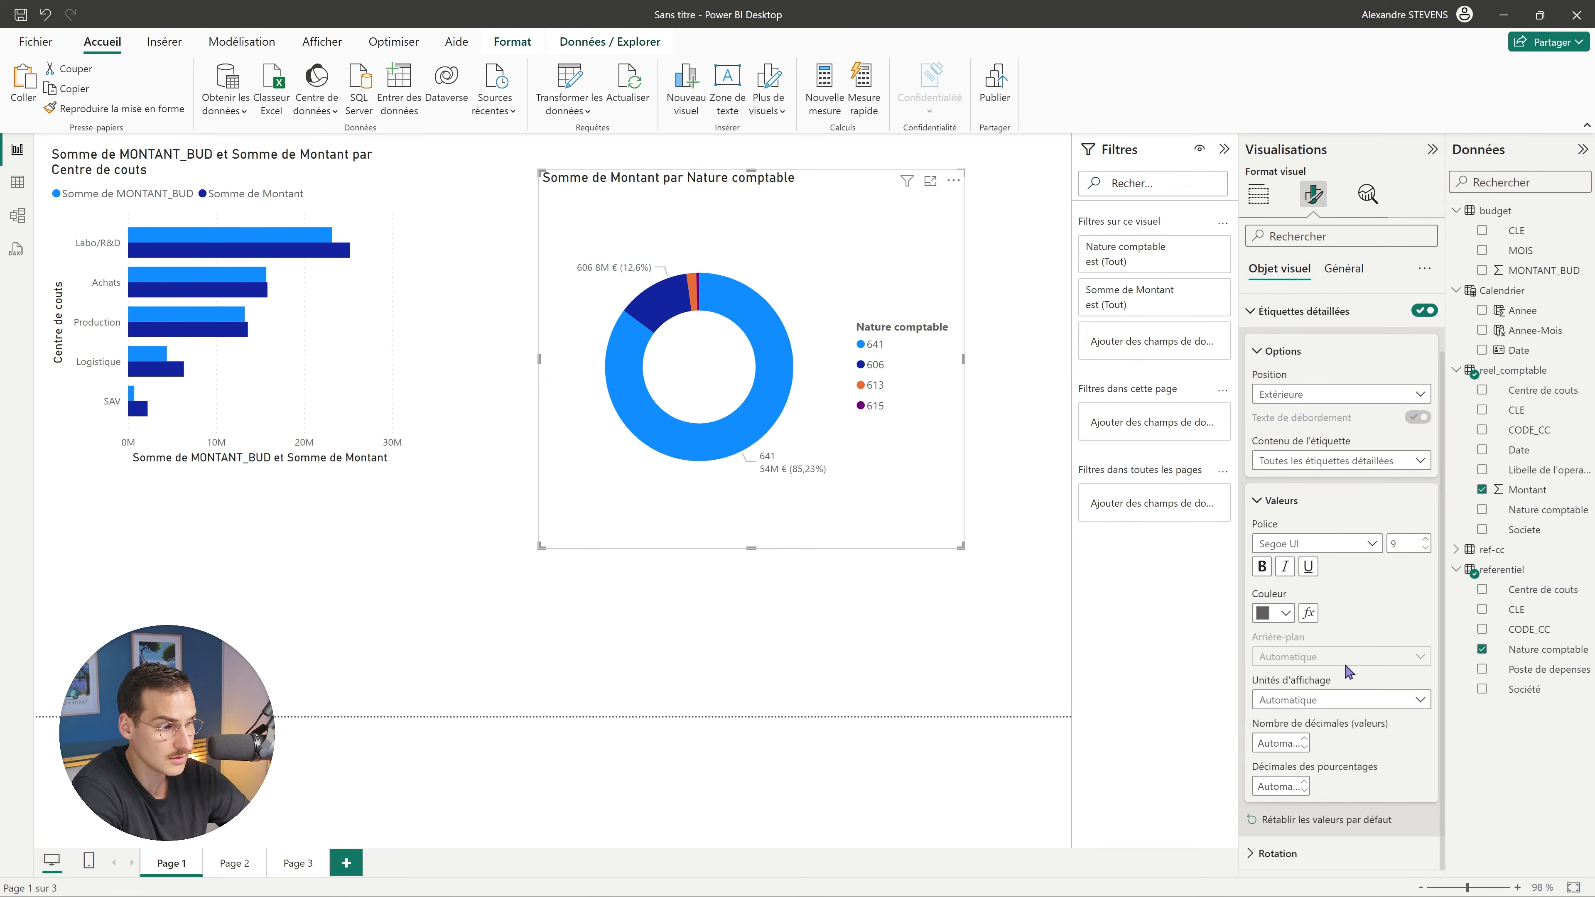
{"action": "left_click", "coordinate": [1337, 699]}
{"action": "left_click", "coordinate": [1275, 759]}
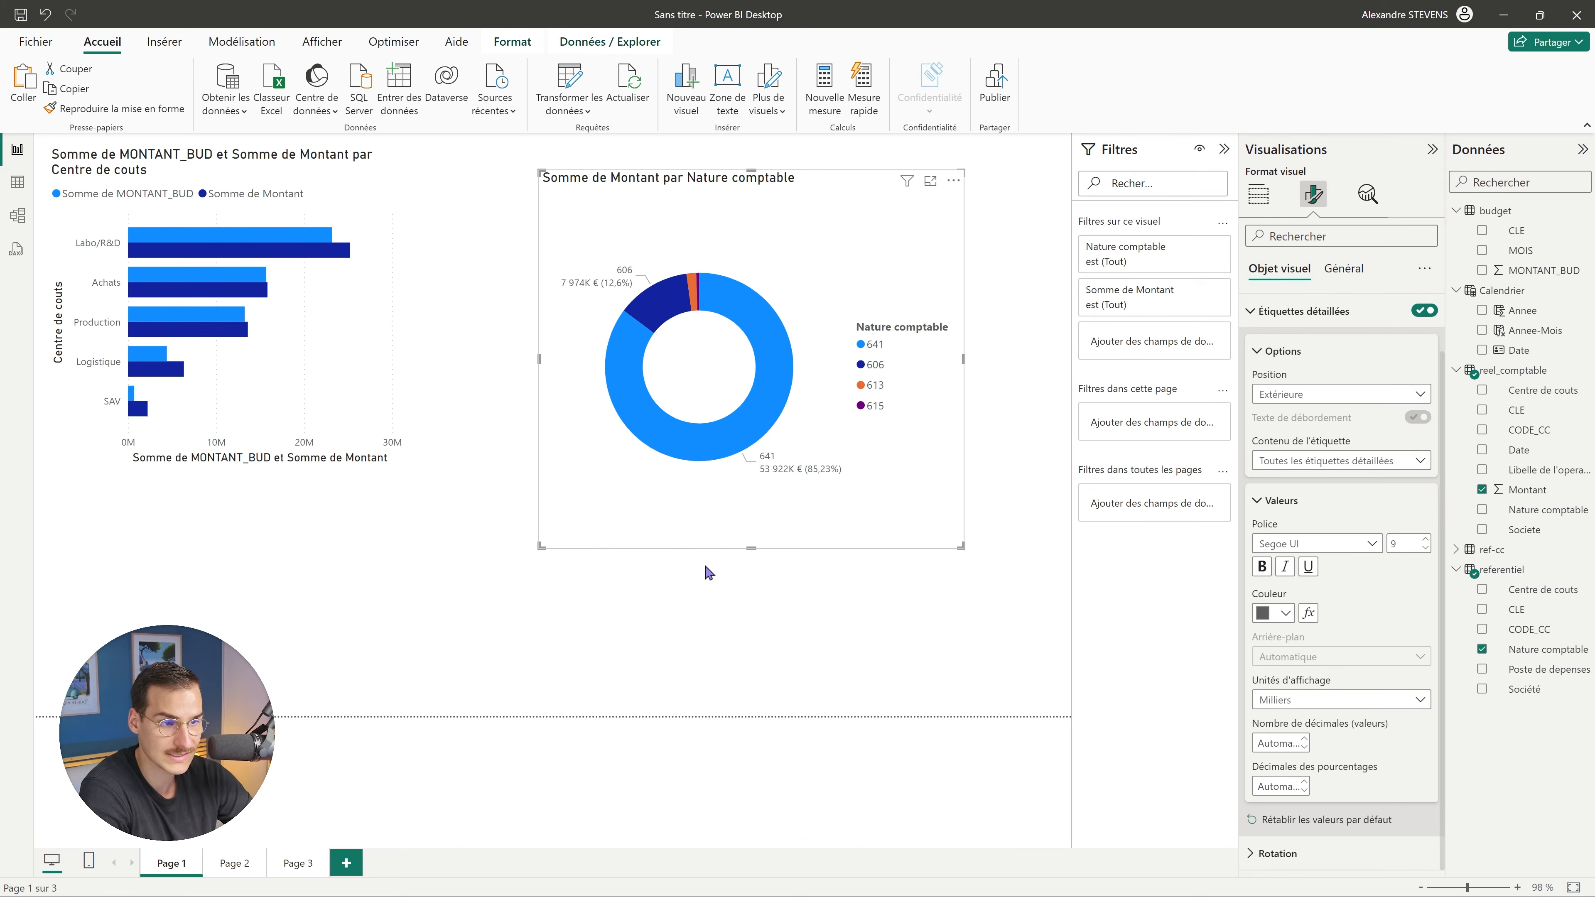
Convert the donut into a table and test filtering it by Achats, Production and Logistique.
{"action": "left_click", "coordinate": [1258, 195]}
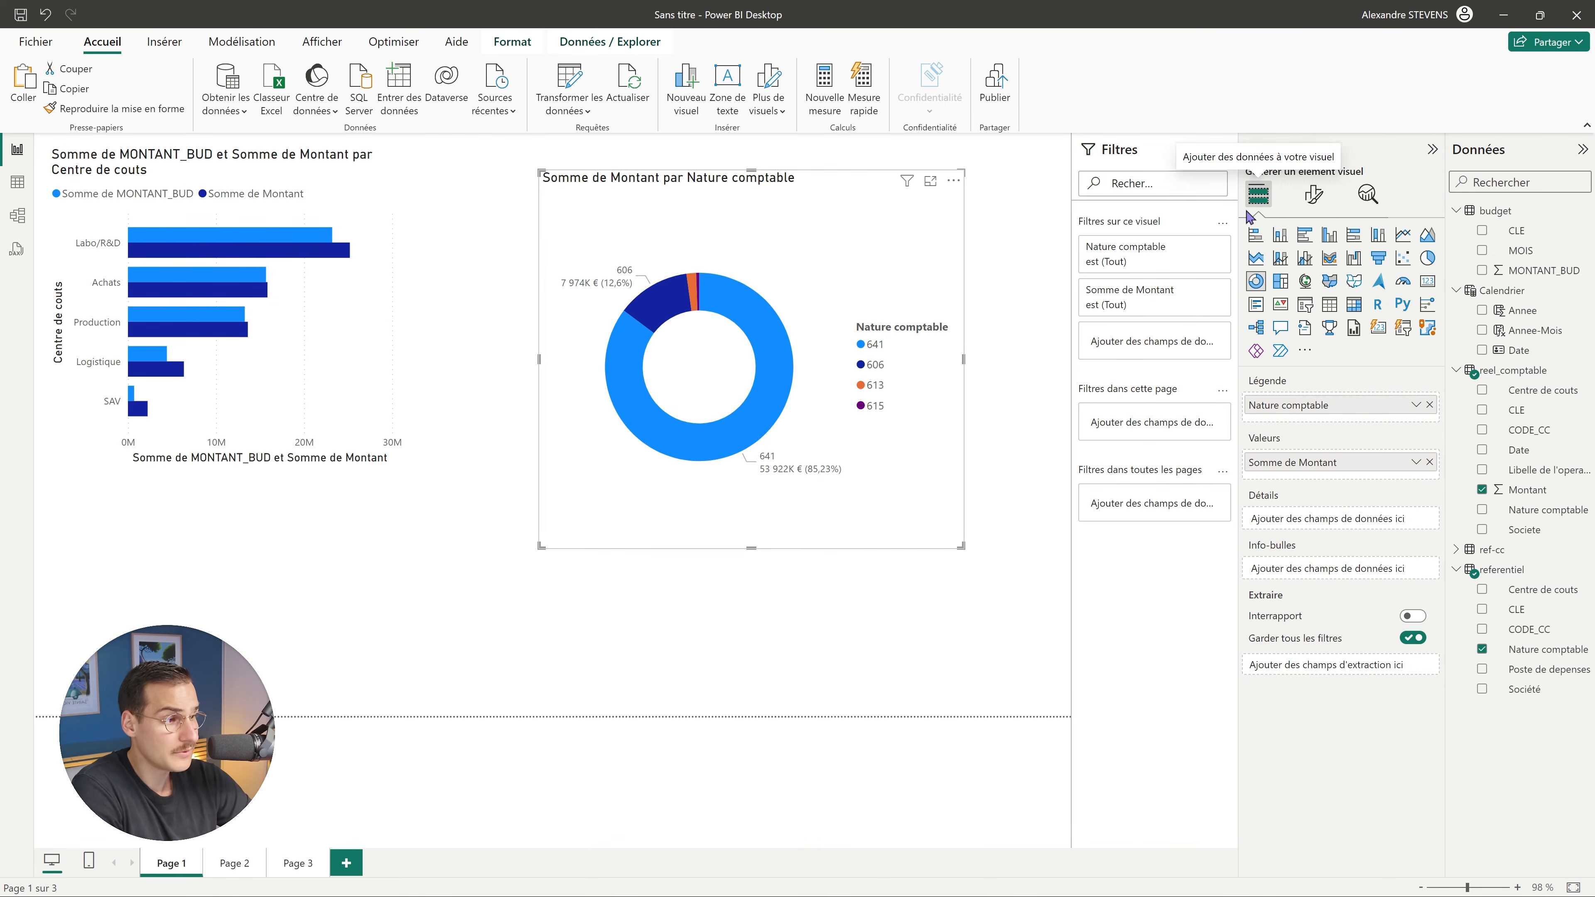
{"action": "left_click", "coordinate": [1330, 305]}
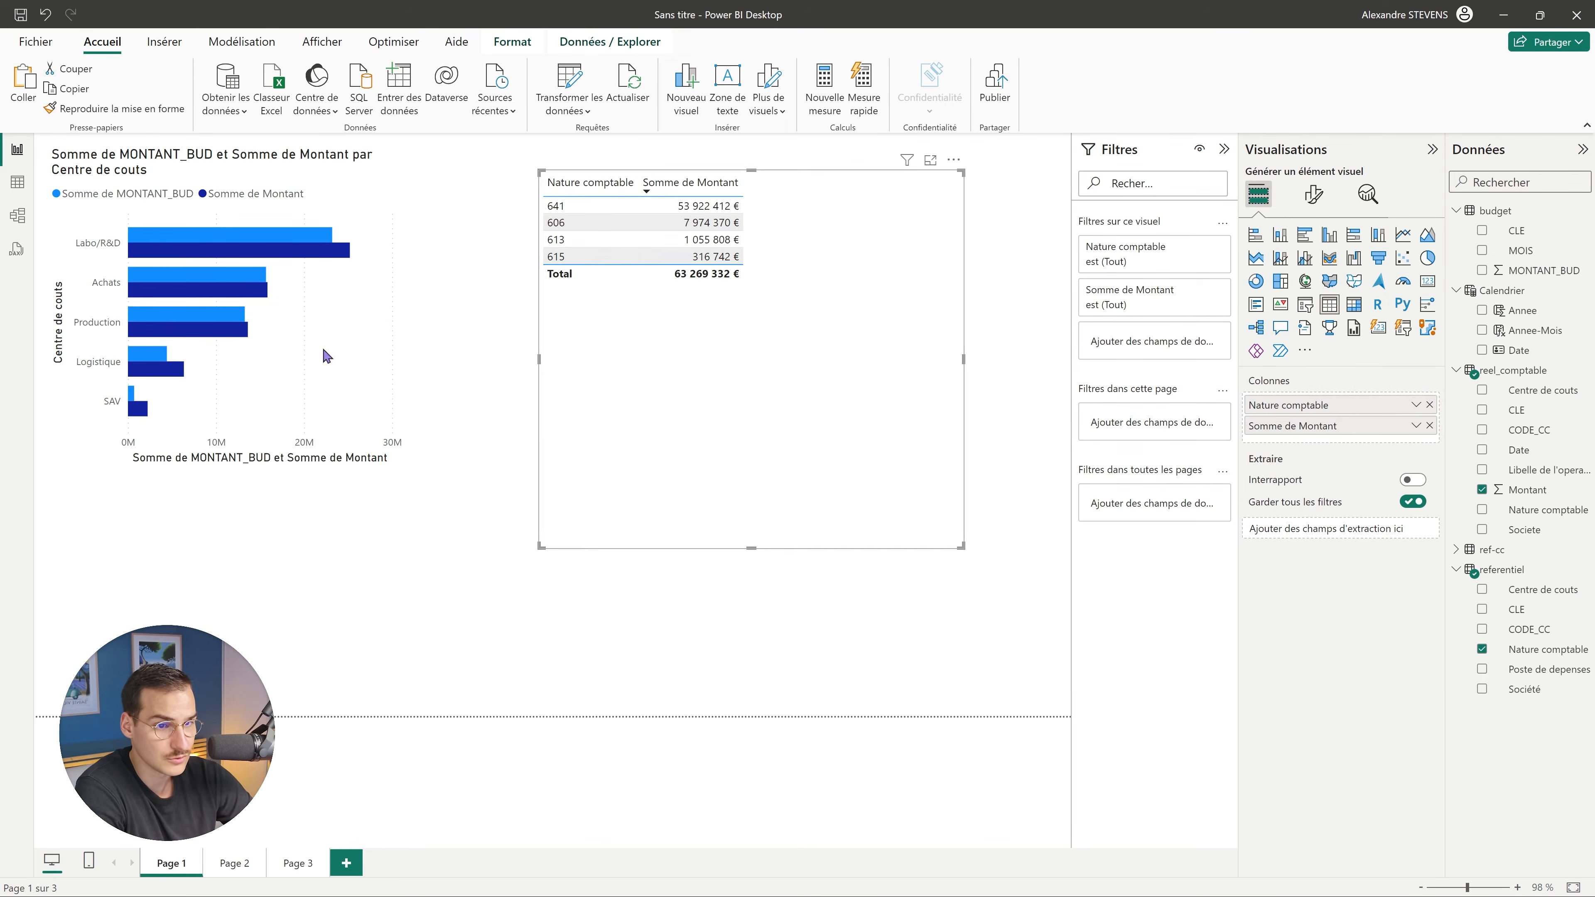
{"action": "left_click", "coordinate": [189, 290]}
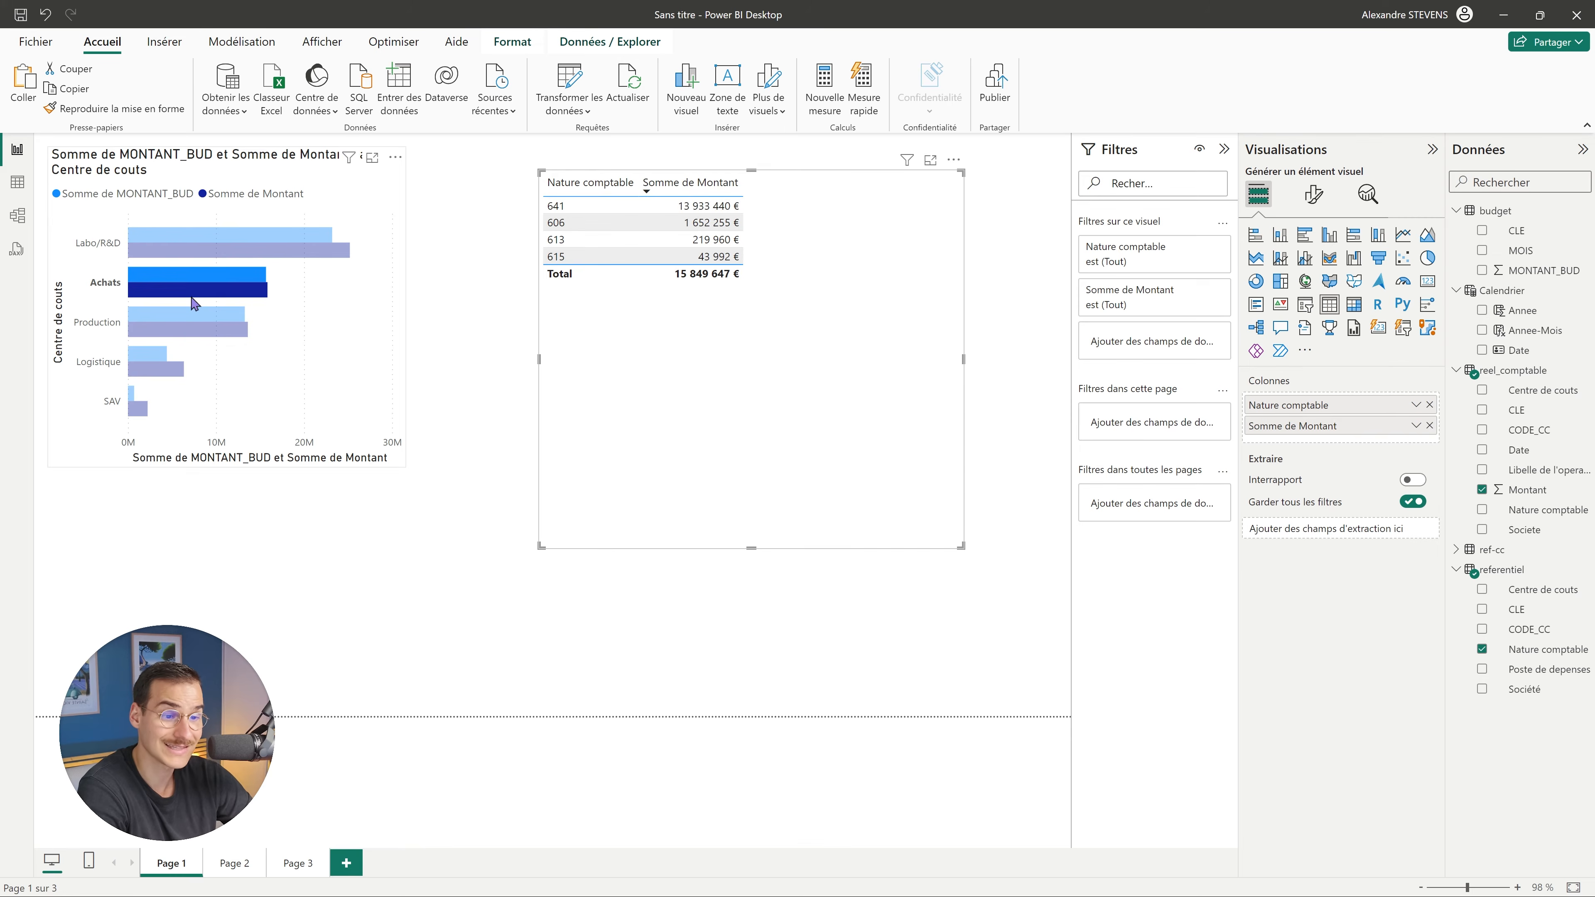
{"action": "left_click", "coordinate": [188, 324]}
{"action": "left_click", "coordinate": [151, 368]}
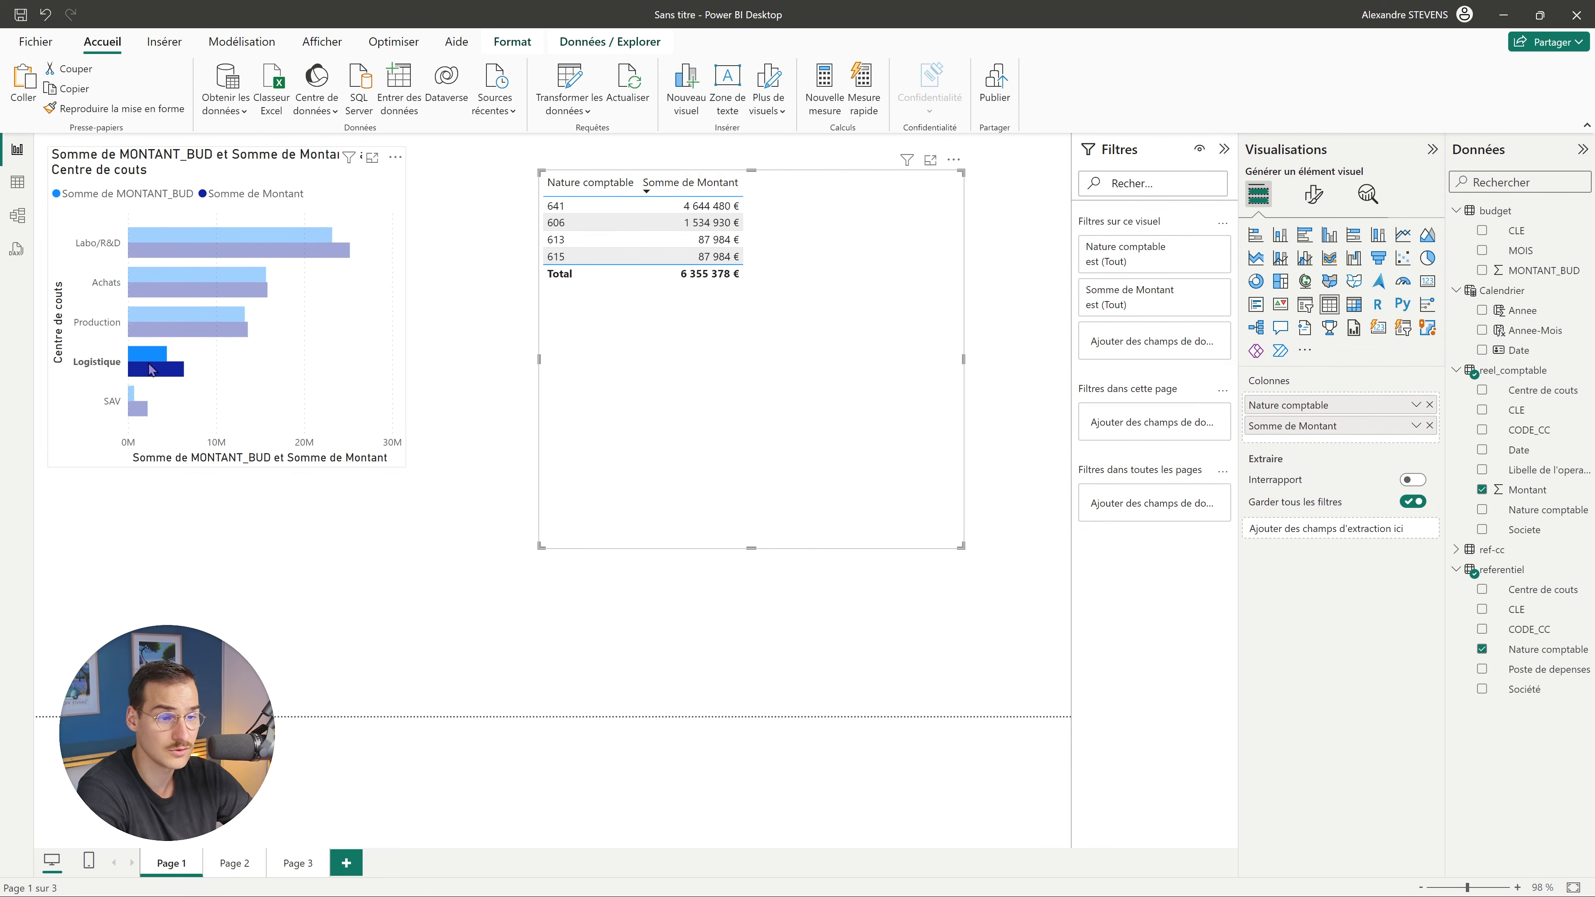
{"action": "left_click", "coordinate": [151, 369]}
Lower the bar chart, then move, resize and narrow the table beside it.
{"action": "left_click_drag", "start_coordinate": [377, 352], "coordinate": [381, 570]}
{"action": "left_click_drag", "start_coordinate": [676, 399], "coordinate": [572, 517]}
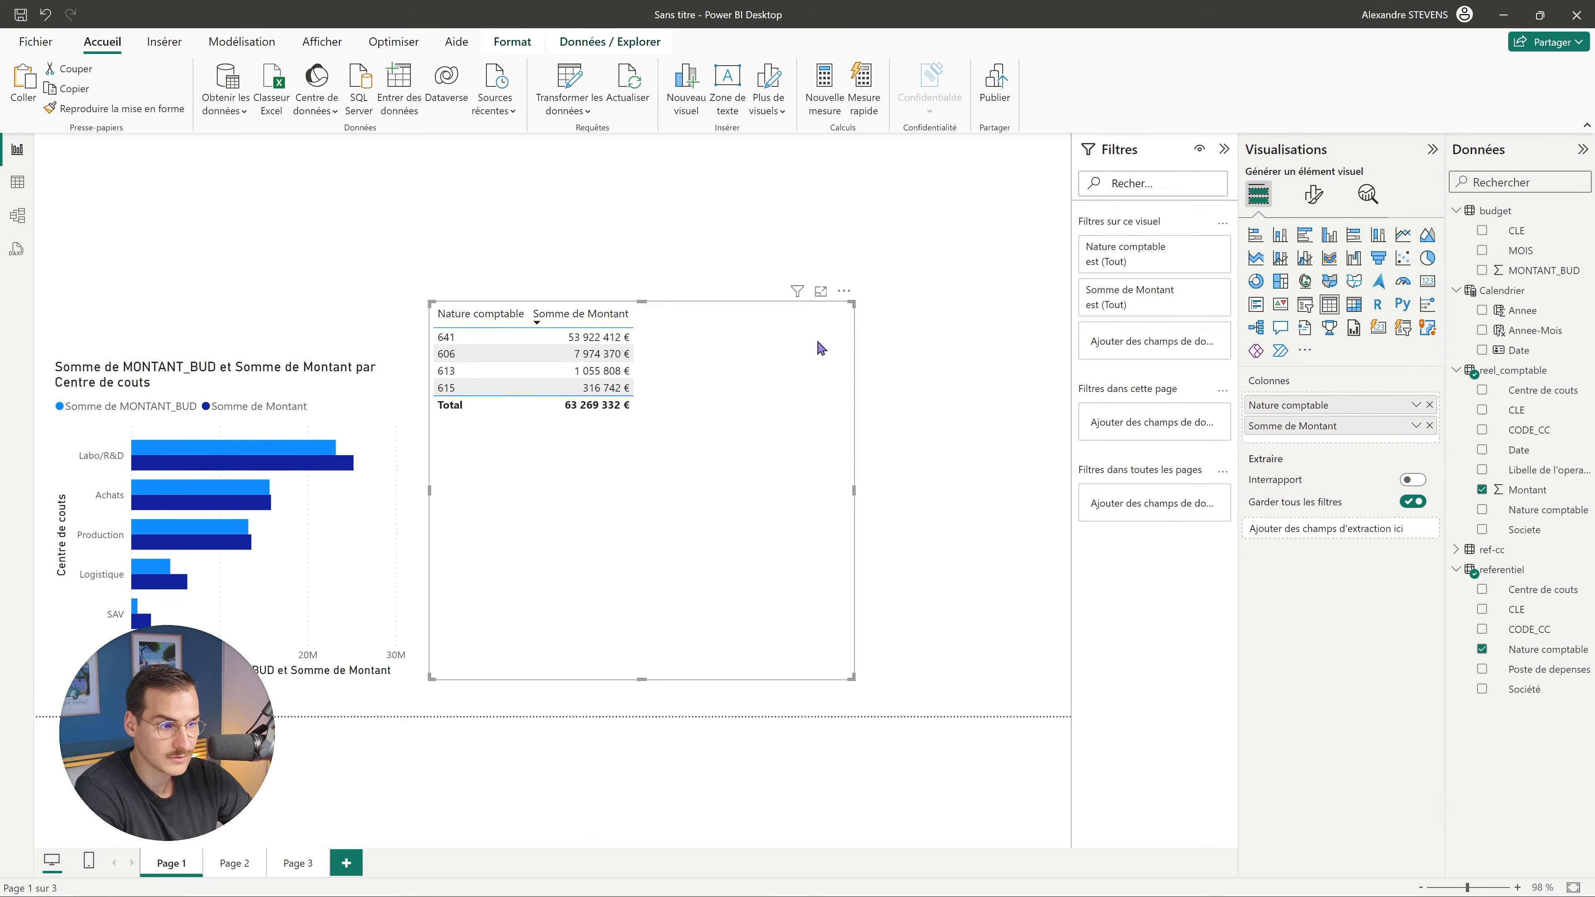
{"action": "left_click_drag", "start_coordinate": [852, 318], "coordinate": [843, 368]}
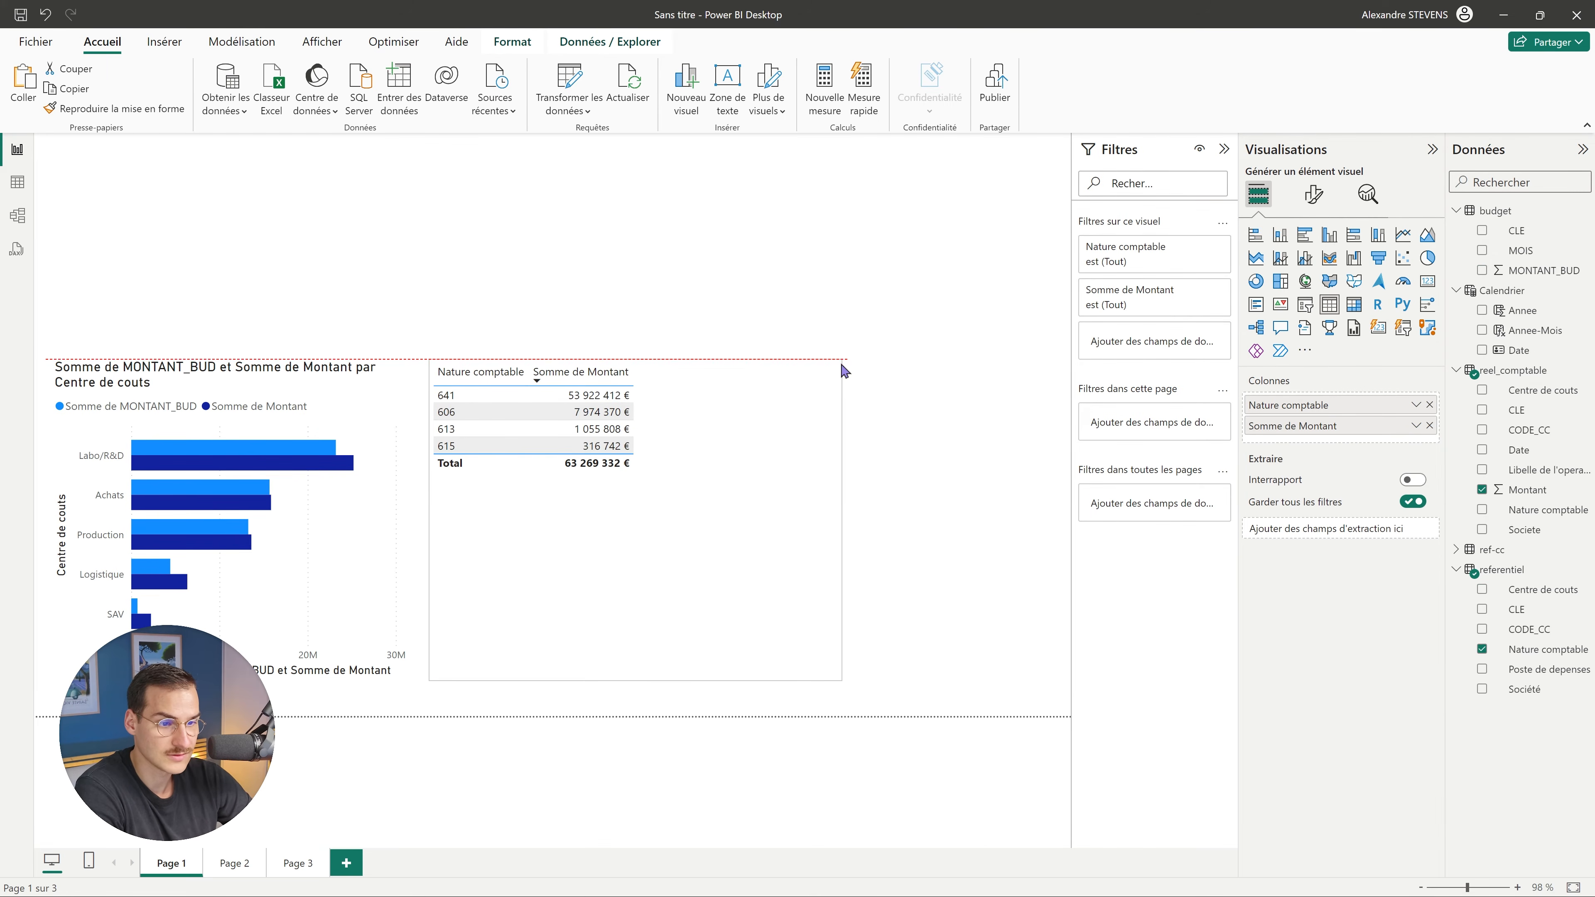
{"action": "left_click", "coordinate": [924, 422]}
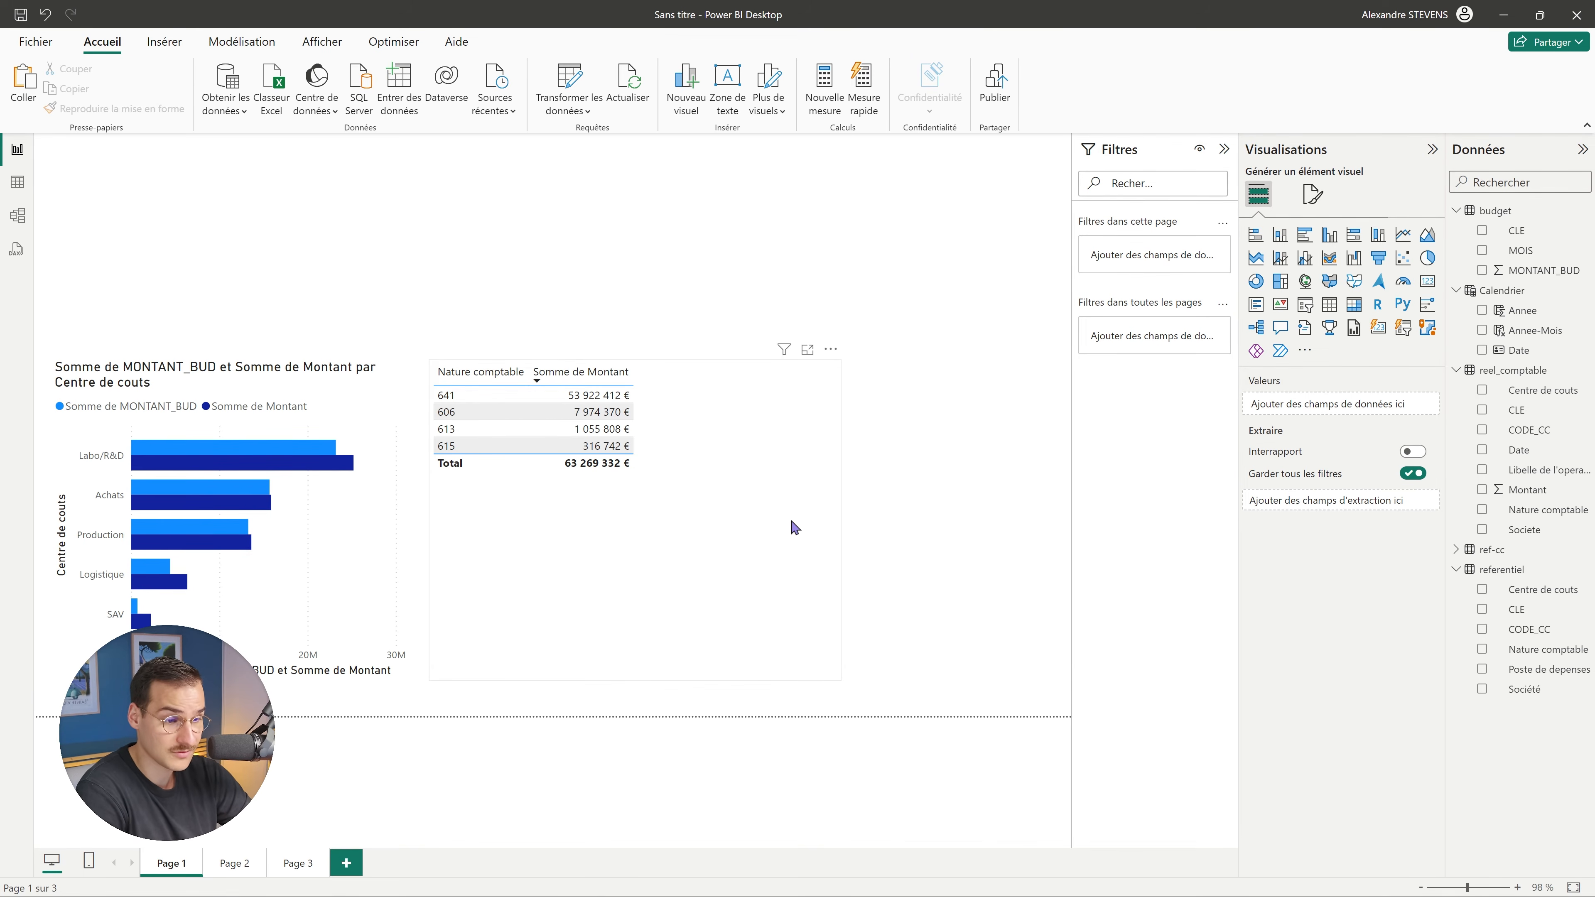
{"action": "left_click", "coordinate": [838, 521]}
{"action": "left_click_drag", "start_coordinate": [841, 518], "coordinate": [653, 531]}
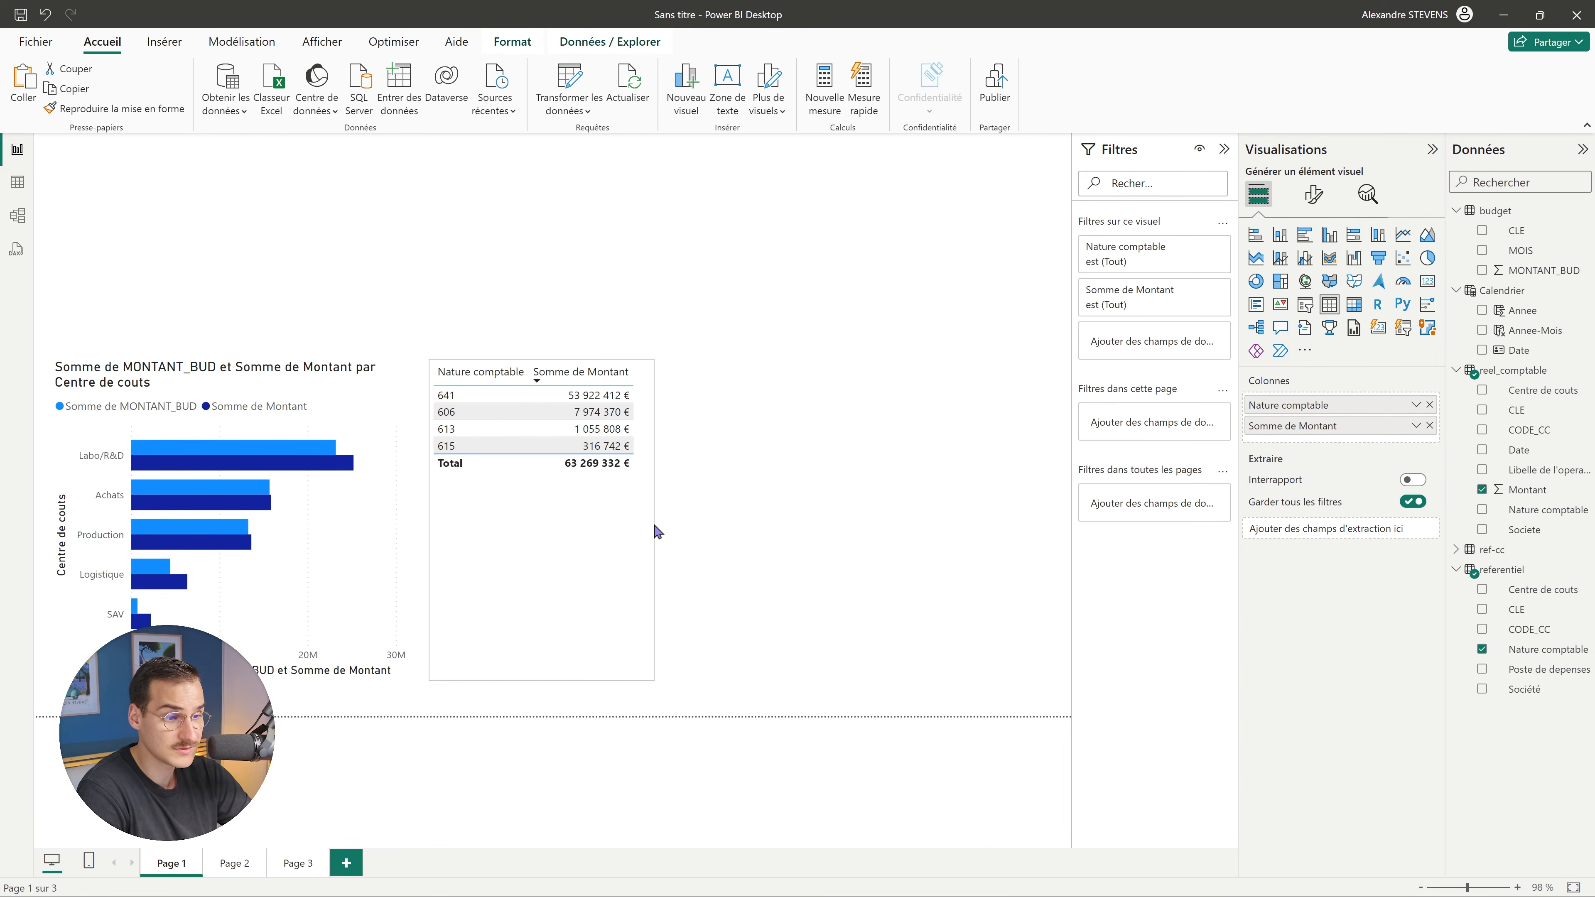
{"action": "left_click", "coordinate": [751, 528]}
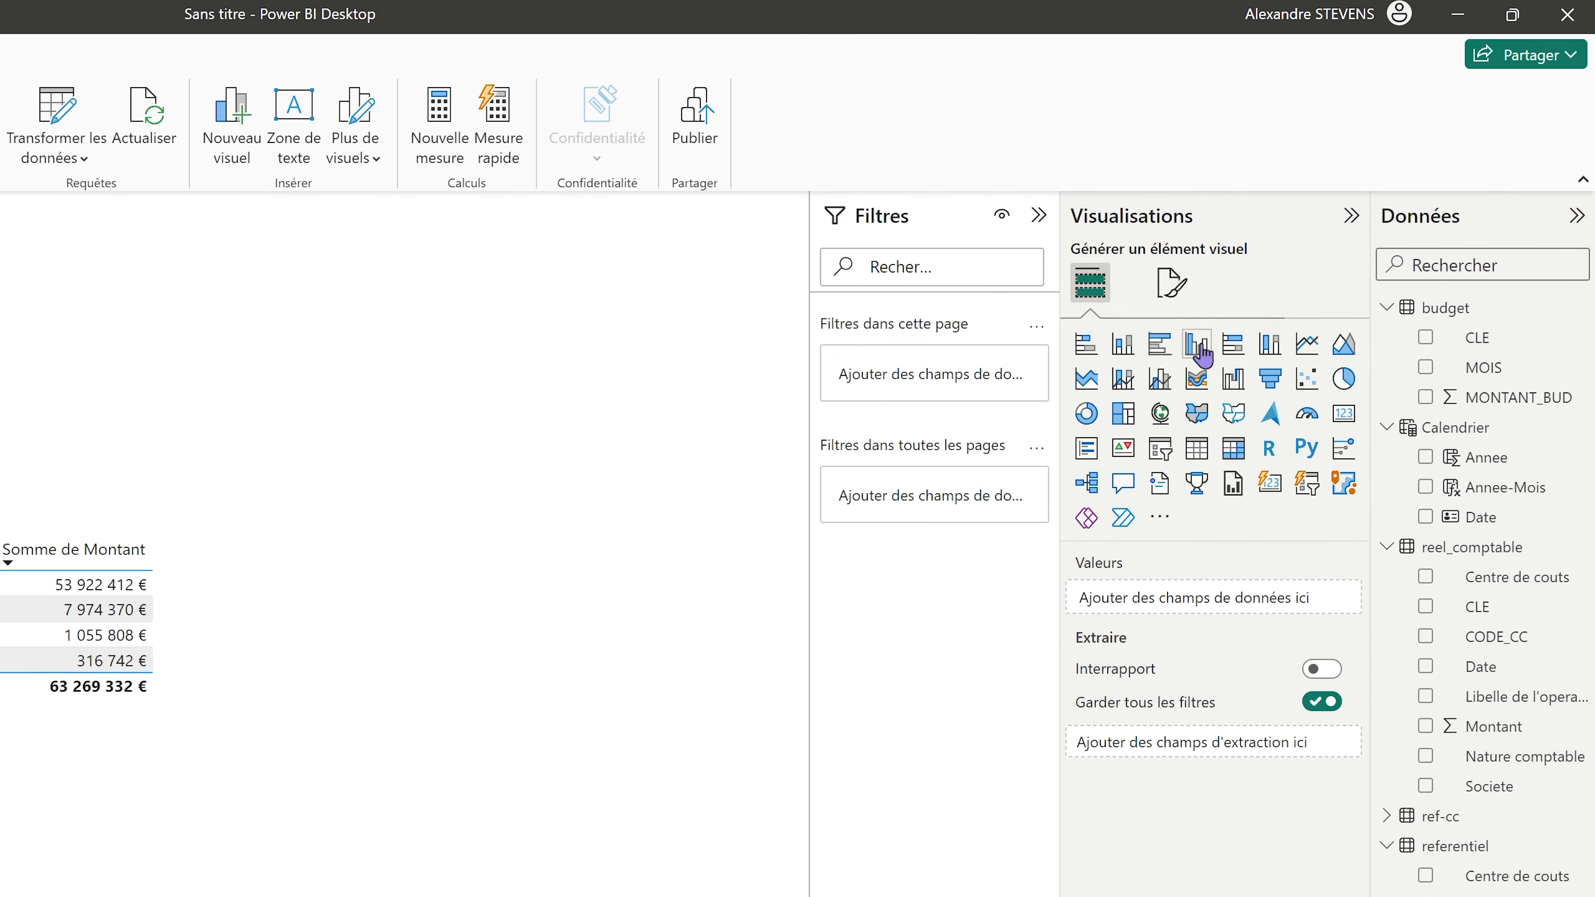
Add a line chart plotting MONTANT_BUD and actual Montant by Annee-Mois.
{"action": "left_click", "coordinate": [1304, 350]}
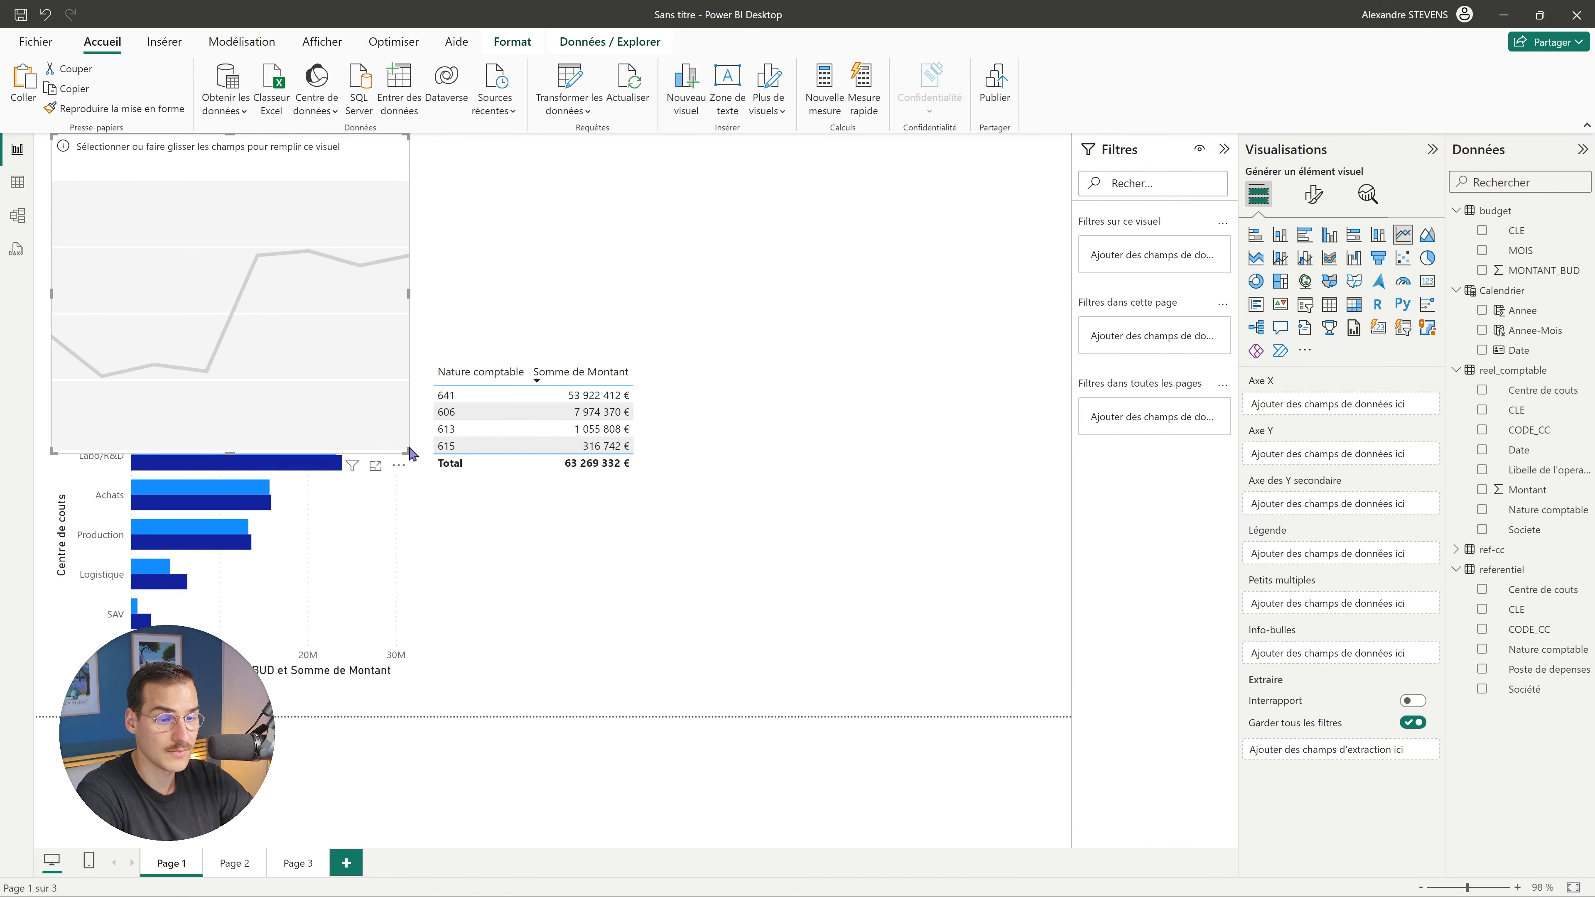
{"action": "left_click_drag", "start_coordinate": [409, 451], "coordinate": [841, 320]}
{"action": "mouse_move", "coordinate": [740, 285]}
{"action": "left_mouse_down"}
{"action": "mouse_move", "coordinate": [829, 294]}
{"action": "mouse_move", "coordinate": [735, 294]}
{"action": "mouse_move", "coordinate": [751, 279]}
{"action": "left_mouse_up"}
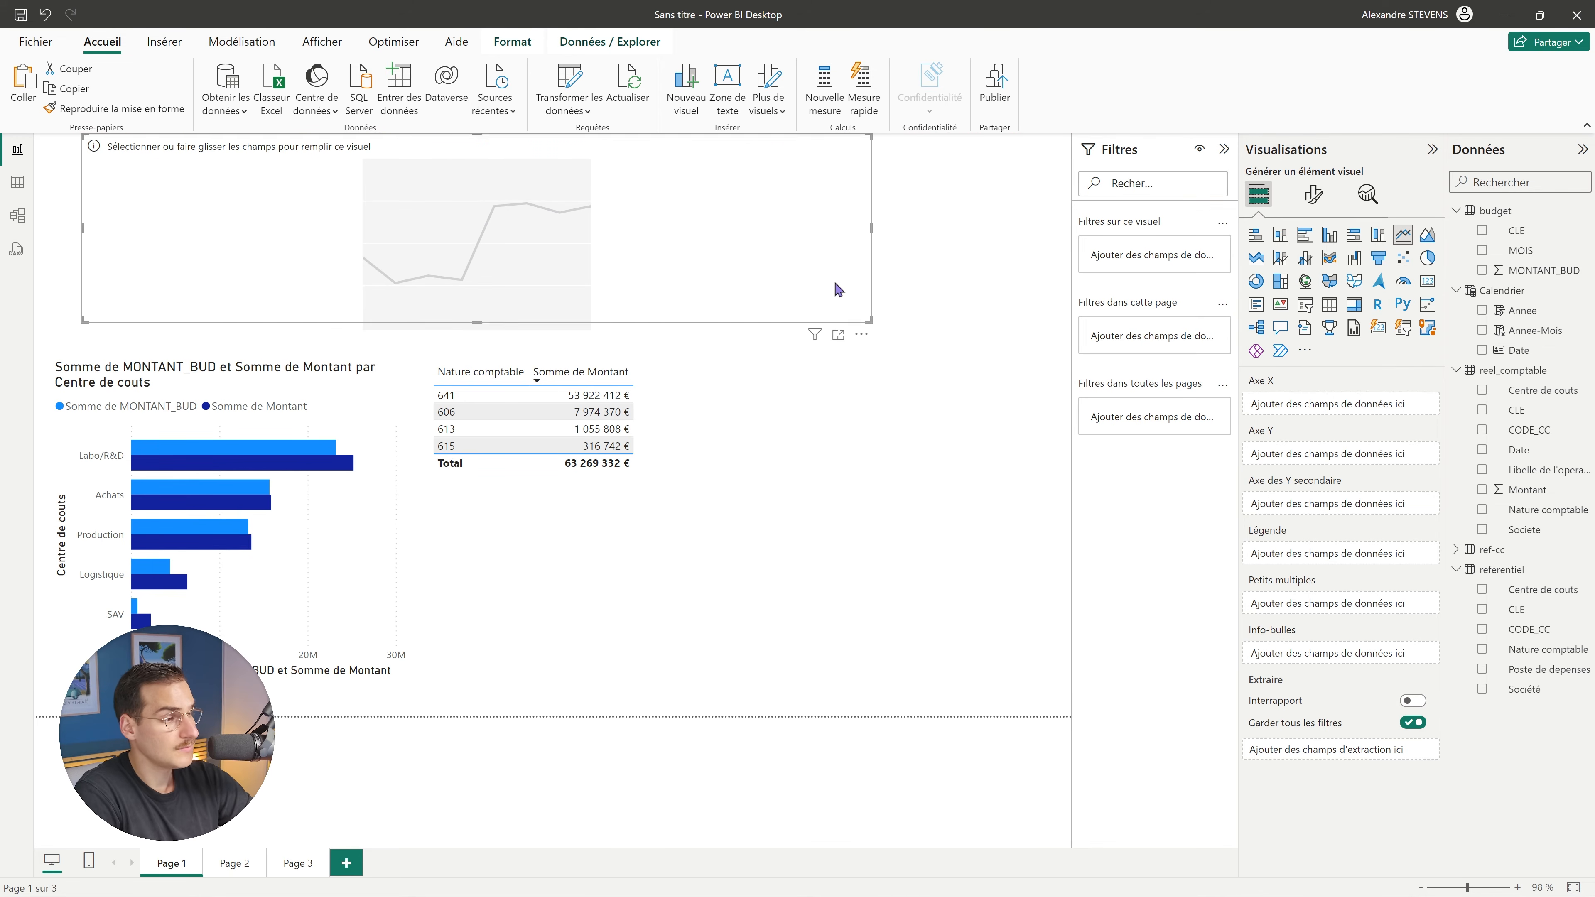
{"action": "left_click", "coordinate": [1482, 331]}
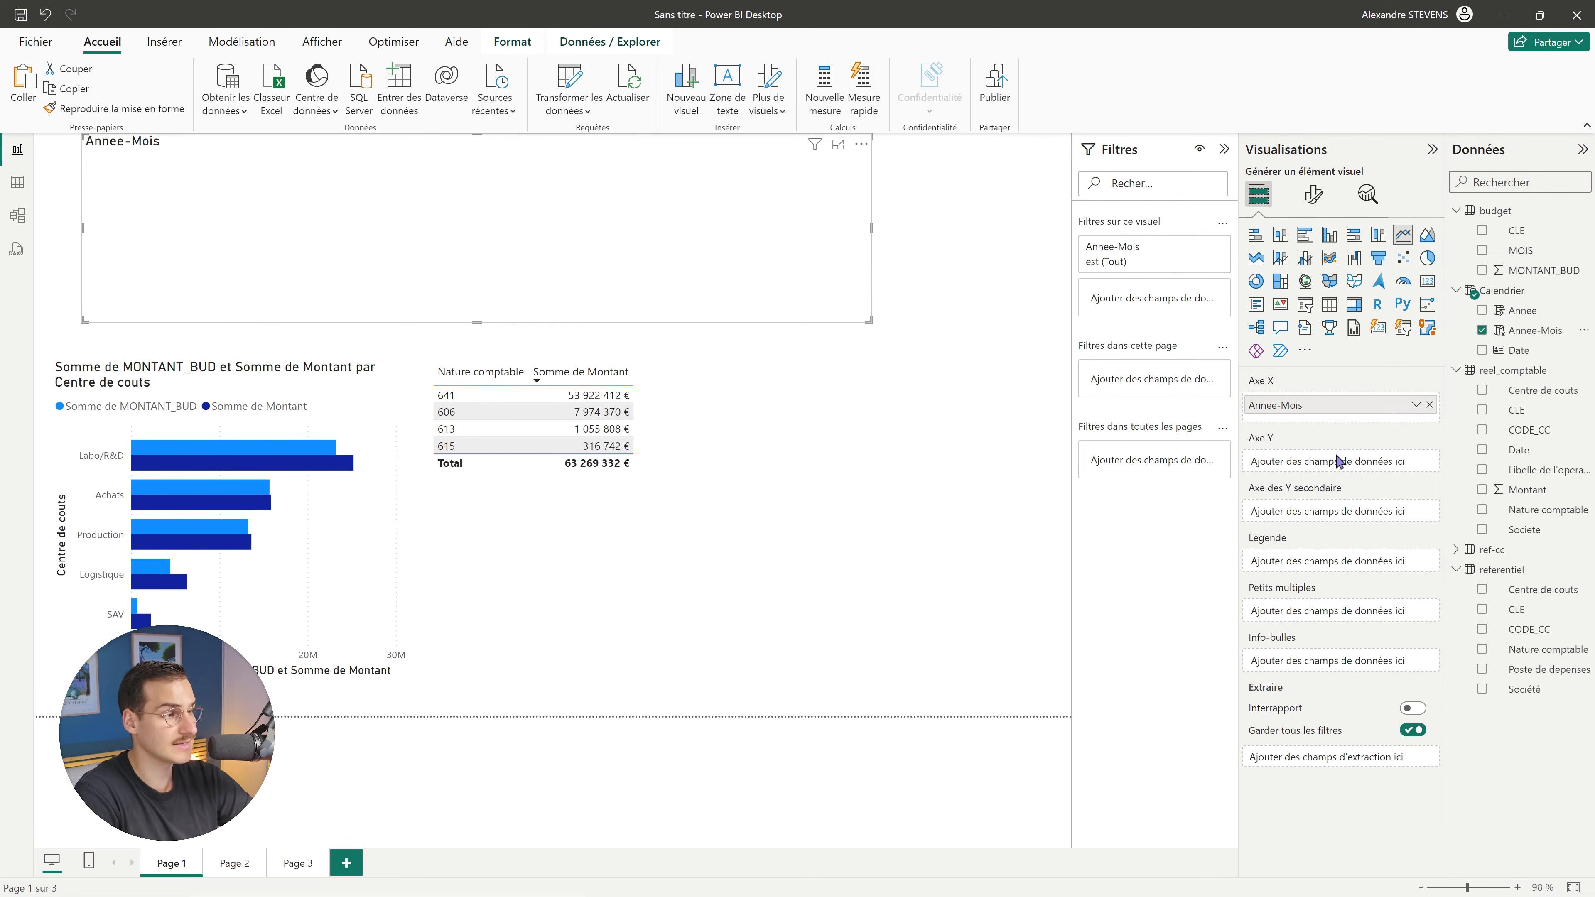
{"action": "left_click", "coordinate": [1482, 271]}
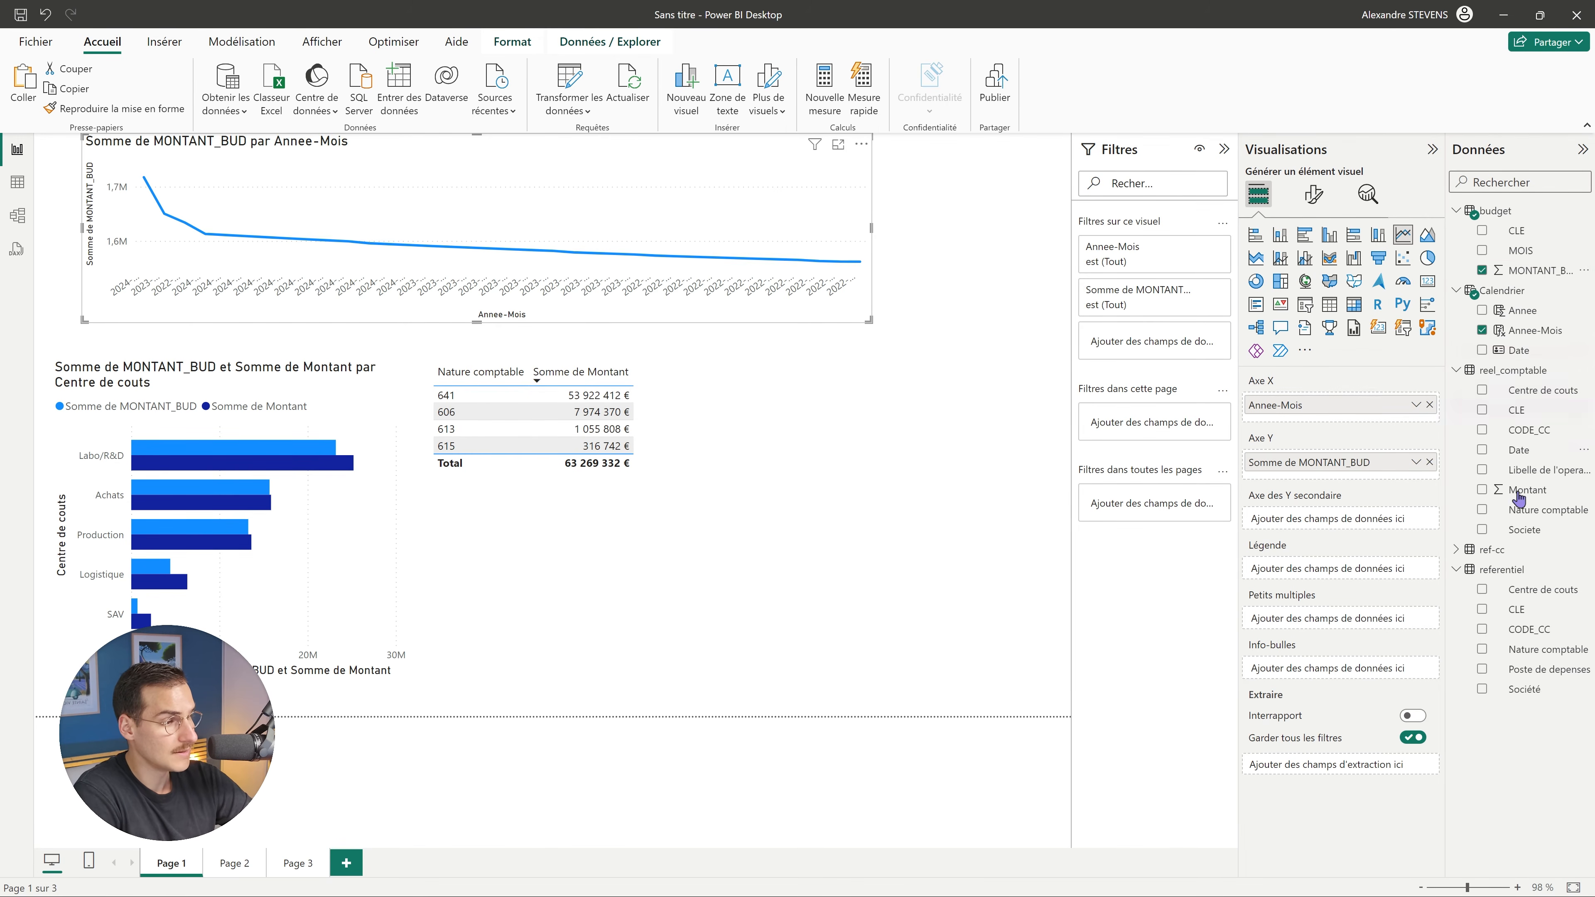
{"action": "left_click", "coordinate": [1482, 491]}
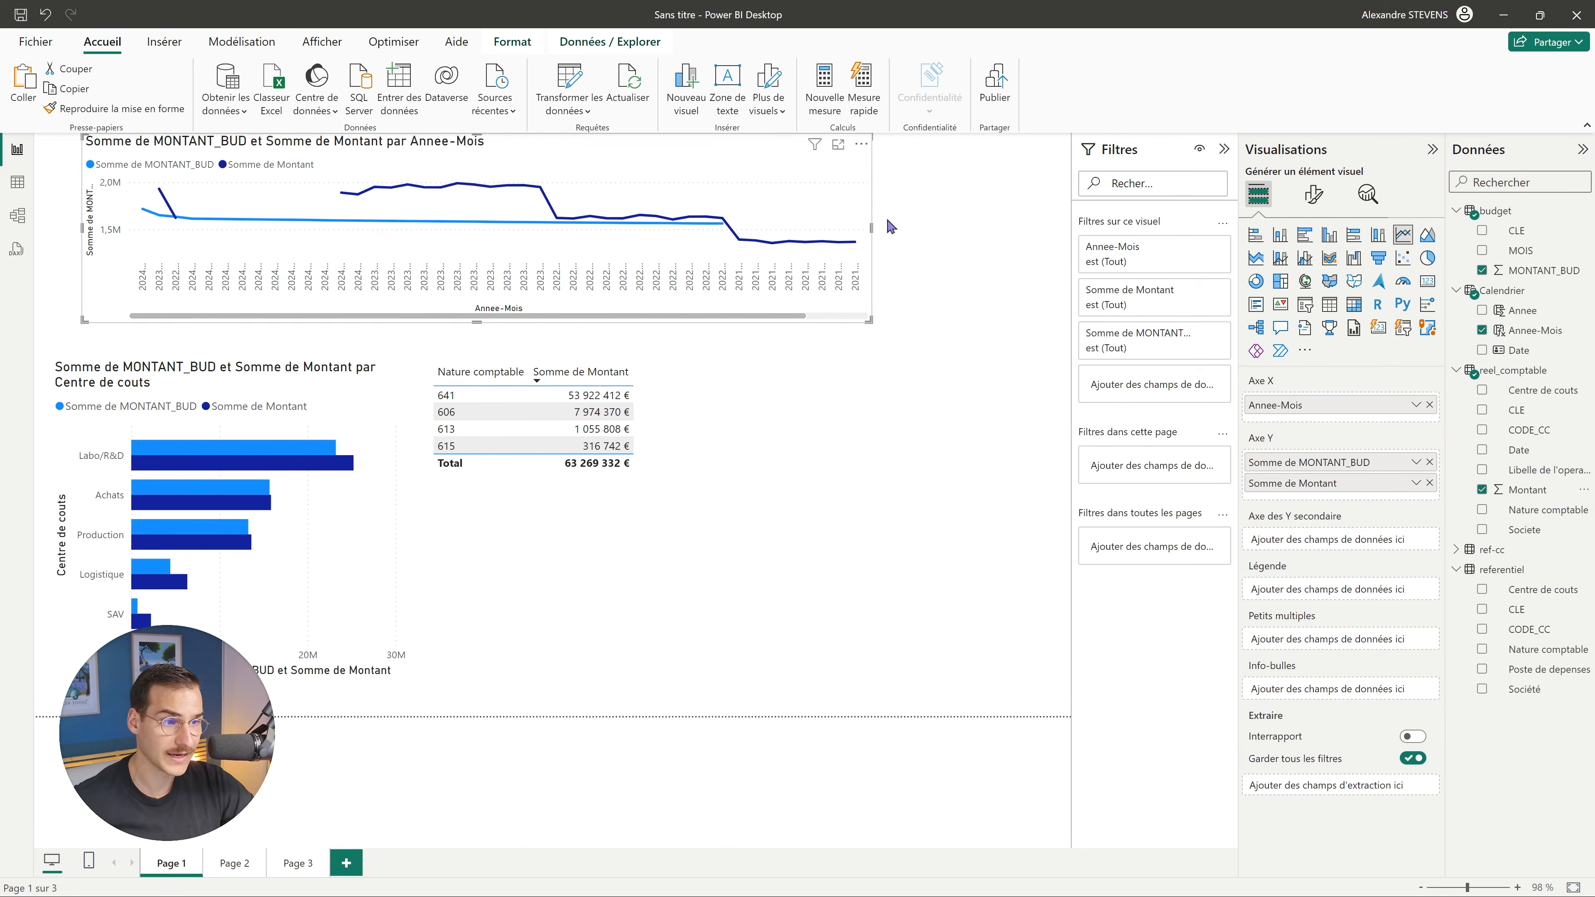
Make the line chart narrower and taller in the lower middle, and move the table to the top-left.
{"action": "left_click_drag", "start_coordinate": [876, 329], "coordinate": [666, 413]}
{"action": "left_click_drag", "start_coordinate": [548, 193], "coordinate": [923, 501]}
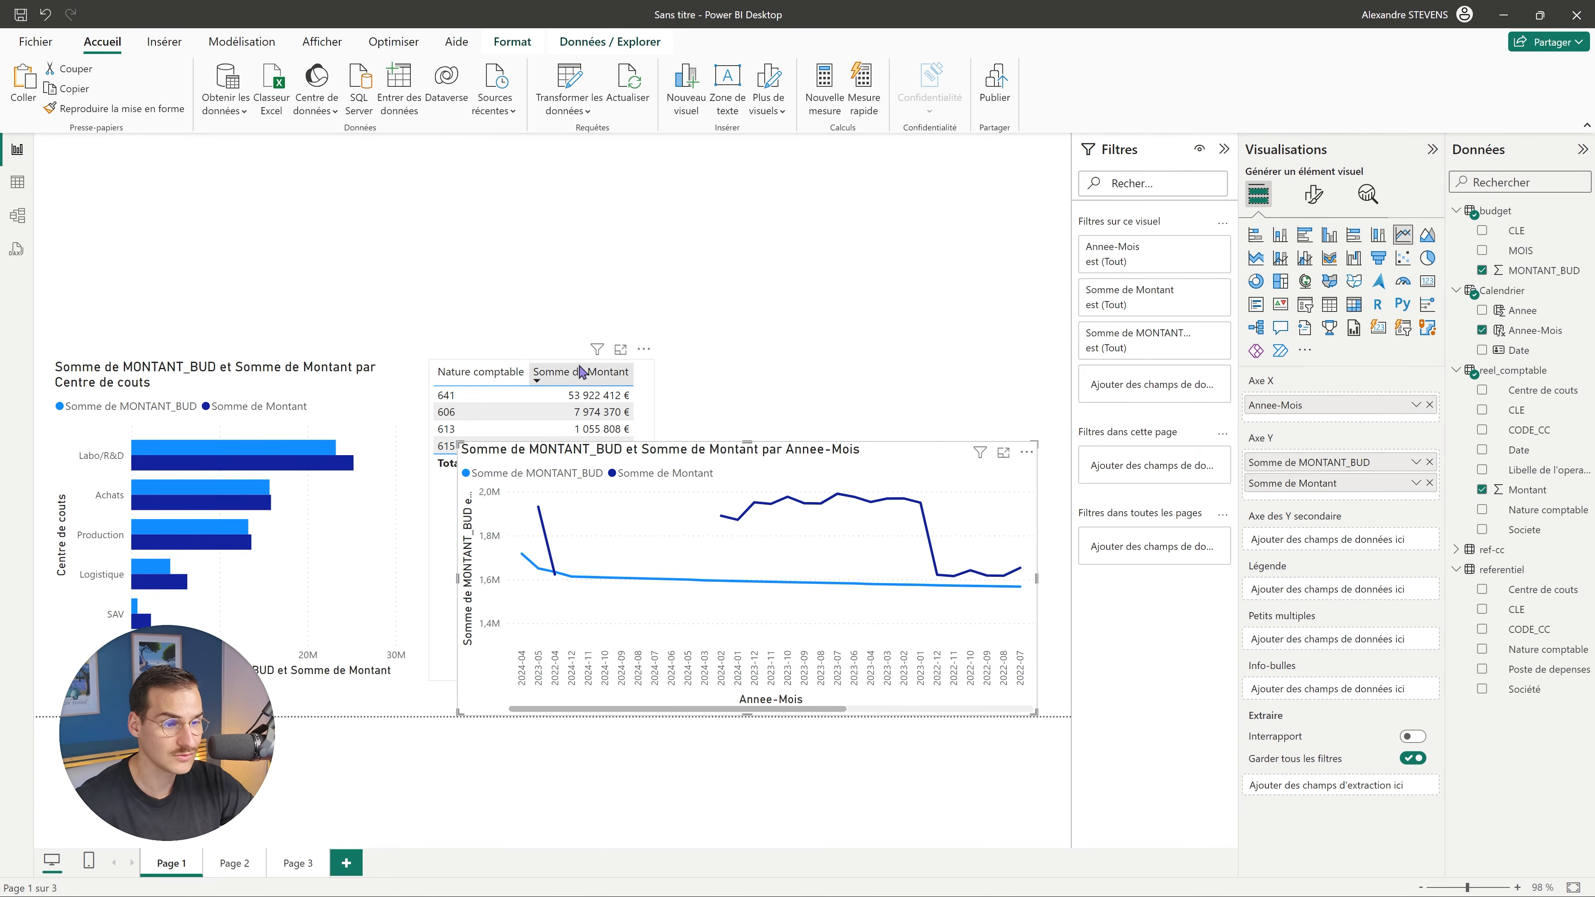
{"action": "left_click_drag", "start_coordinate": [582, 372], "coordinate": [250, 174]}
Nudge the table up and shorten it to uncover the bar chart.
{"action": "left_click_drag", "start_coordinate": [195, 157], "coordinate": [195, 153]}
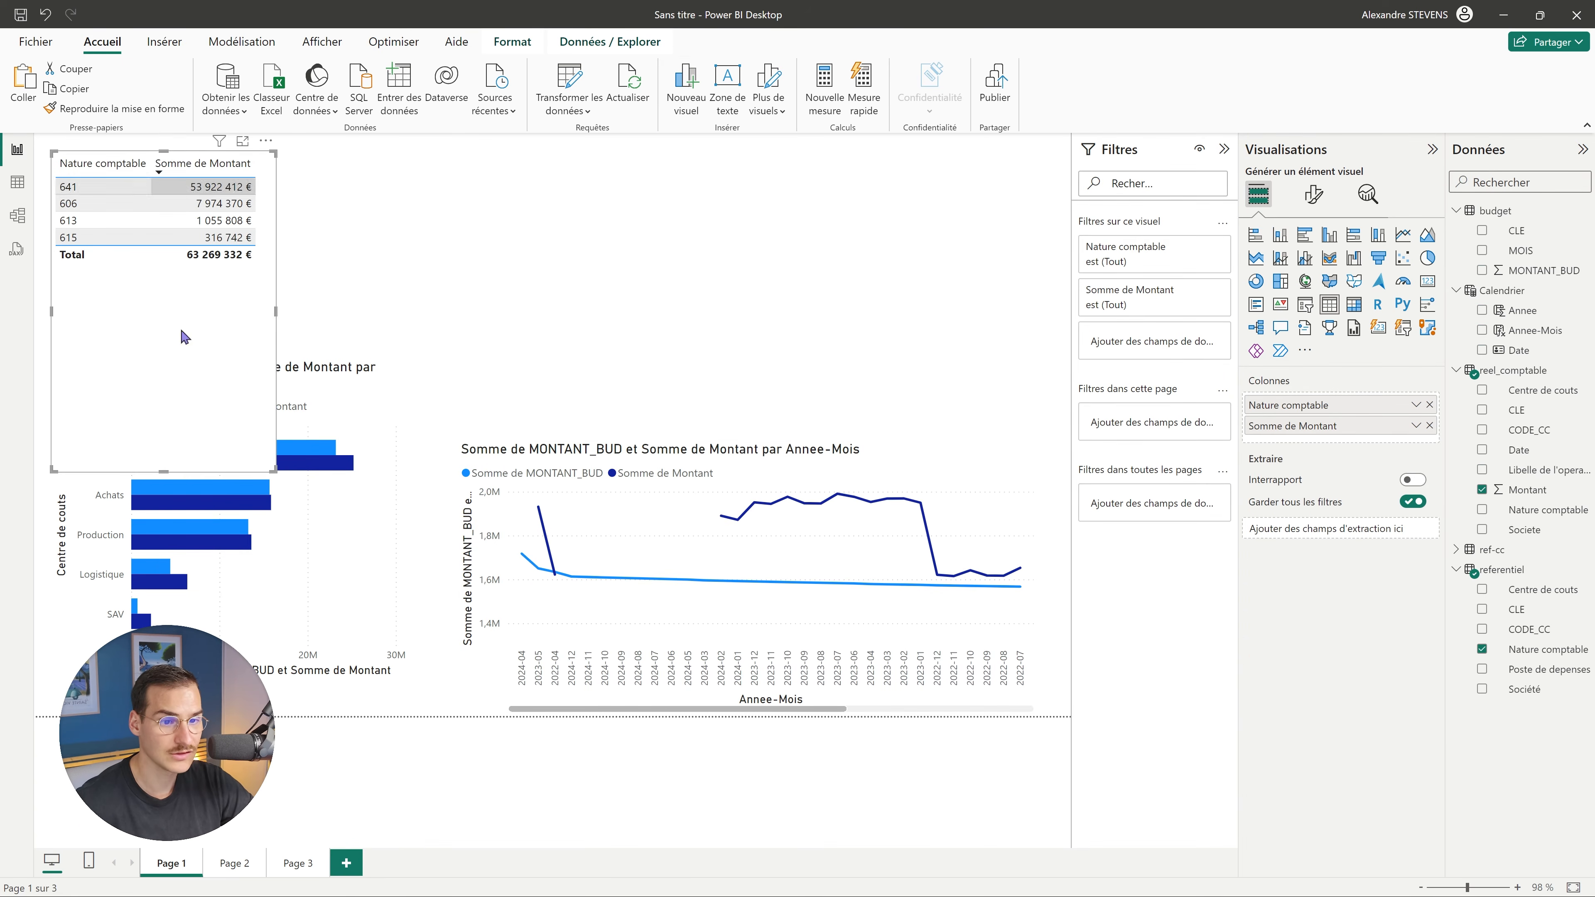
{"action": "left_click_drag", "start_coordinate": [162, 475], "coordinate": [178, 318]}
{"action": "left_click", "coordinate": [539, 259]}
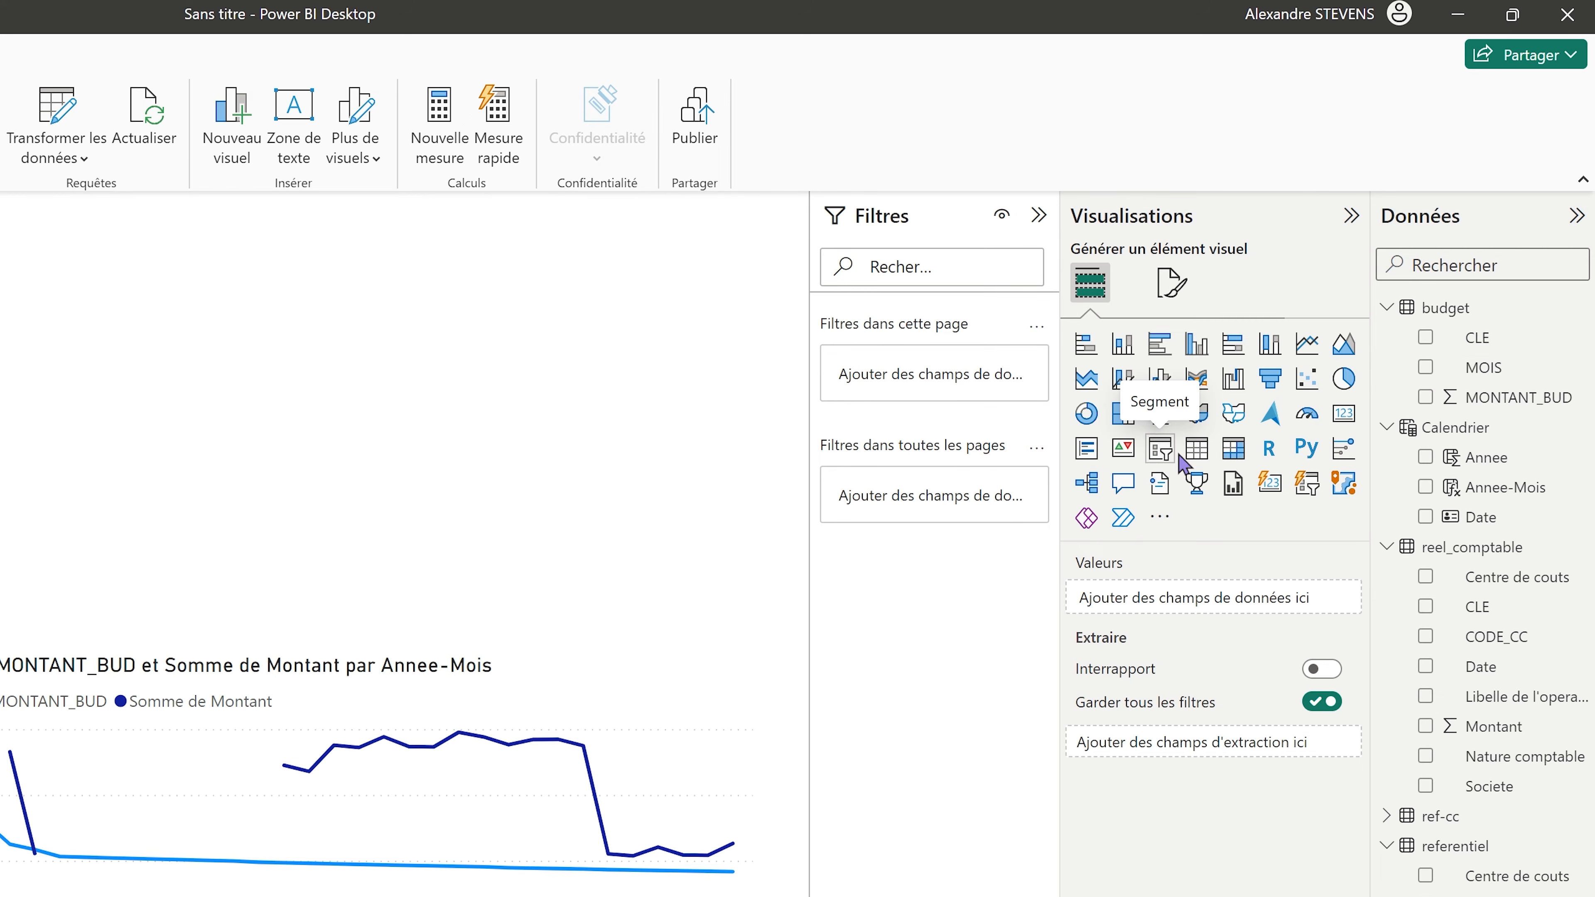
Add a slicer filtering by Annee in the upper right, sized wider and shorter.
{"action": "left_click", "coordinate": [1162, 452]}
{"action": "left_click_drag", "start_coordinate": [530, 254], "coordinate": [909, 227]}
{"action": "left_click_drag", "start_coordinate": [1528, 310], "coordinate": [876, 234]}
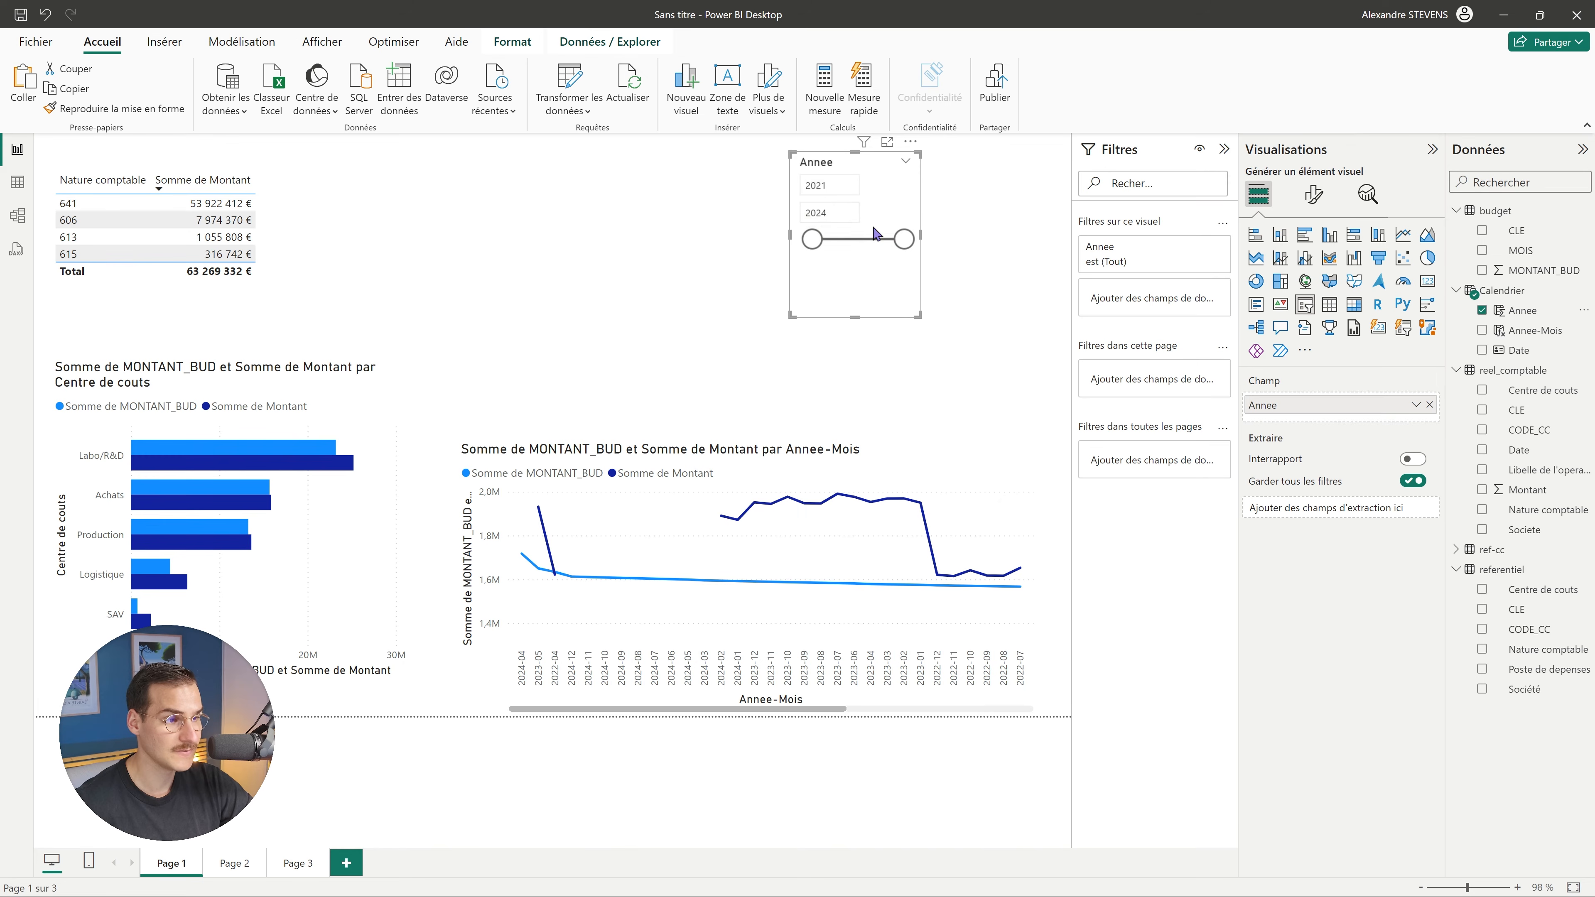
{"action": "left_click", "coordinate": [1312, 200]}
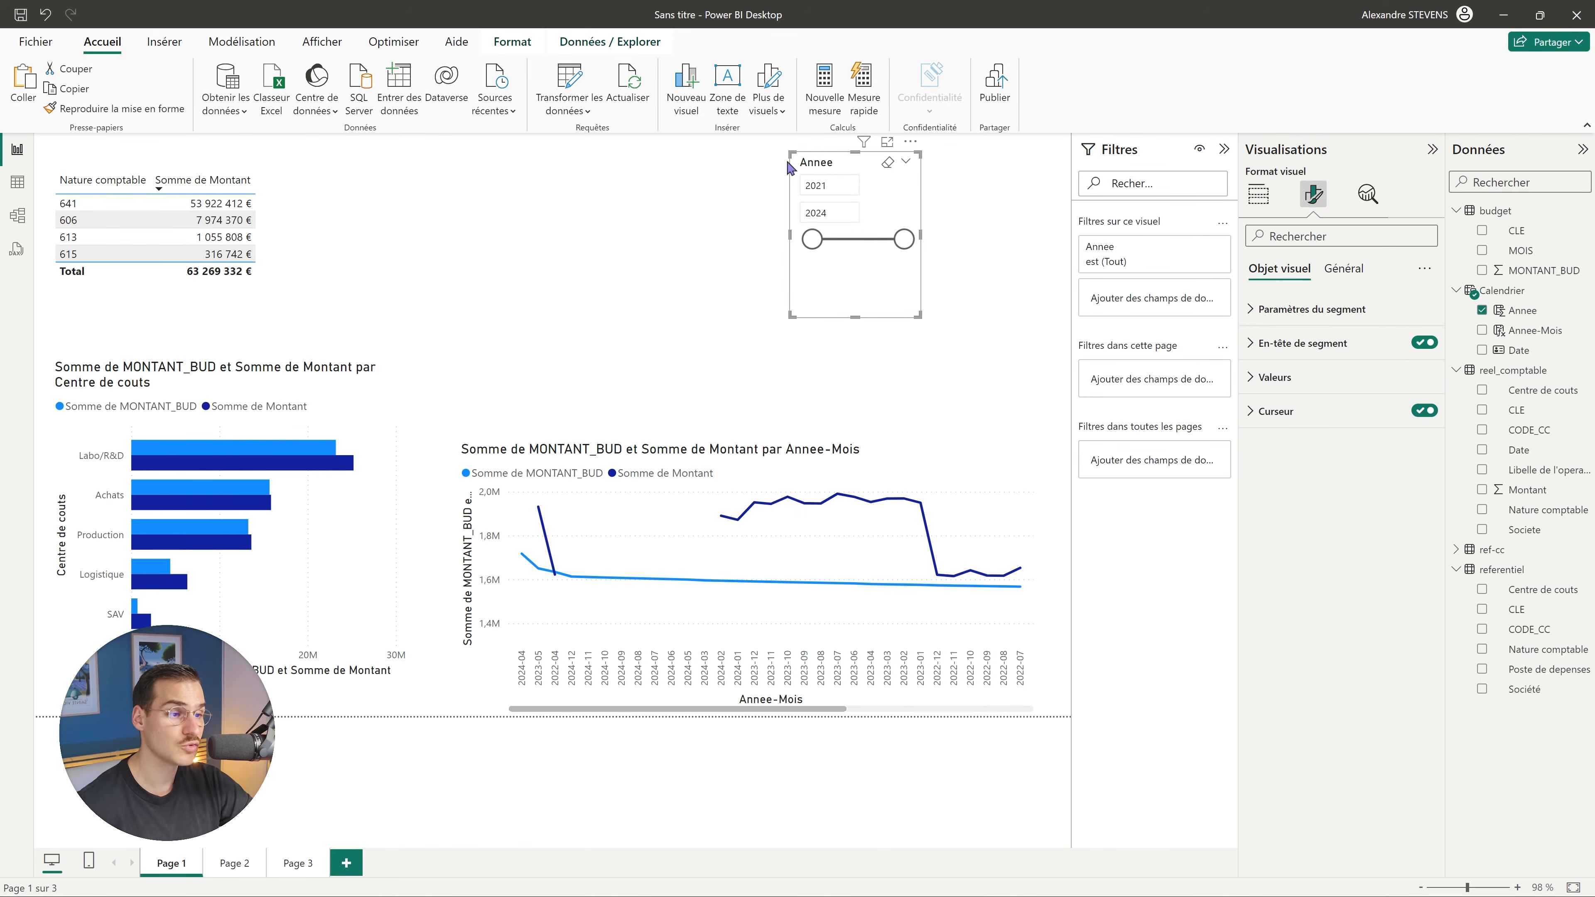
{"action": "left_click_drag", "start_coordinate": [790, 318], "coordinate": [722, 272]}
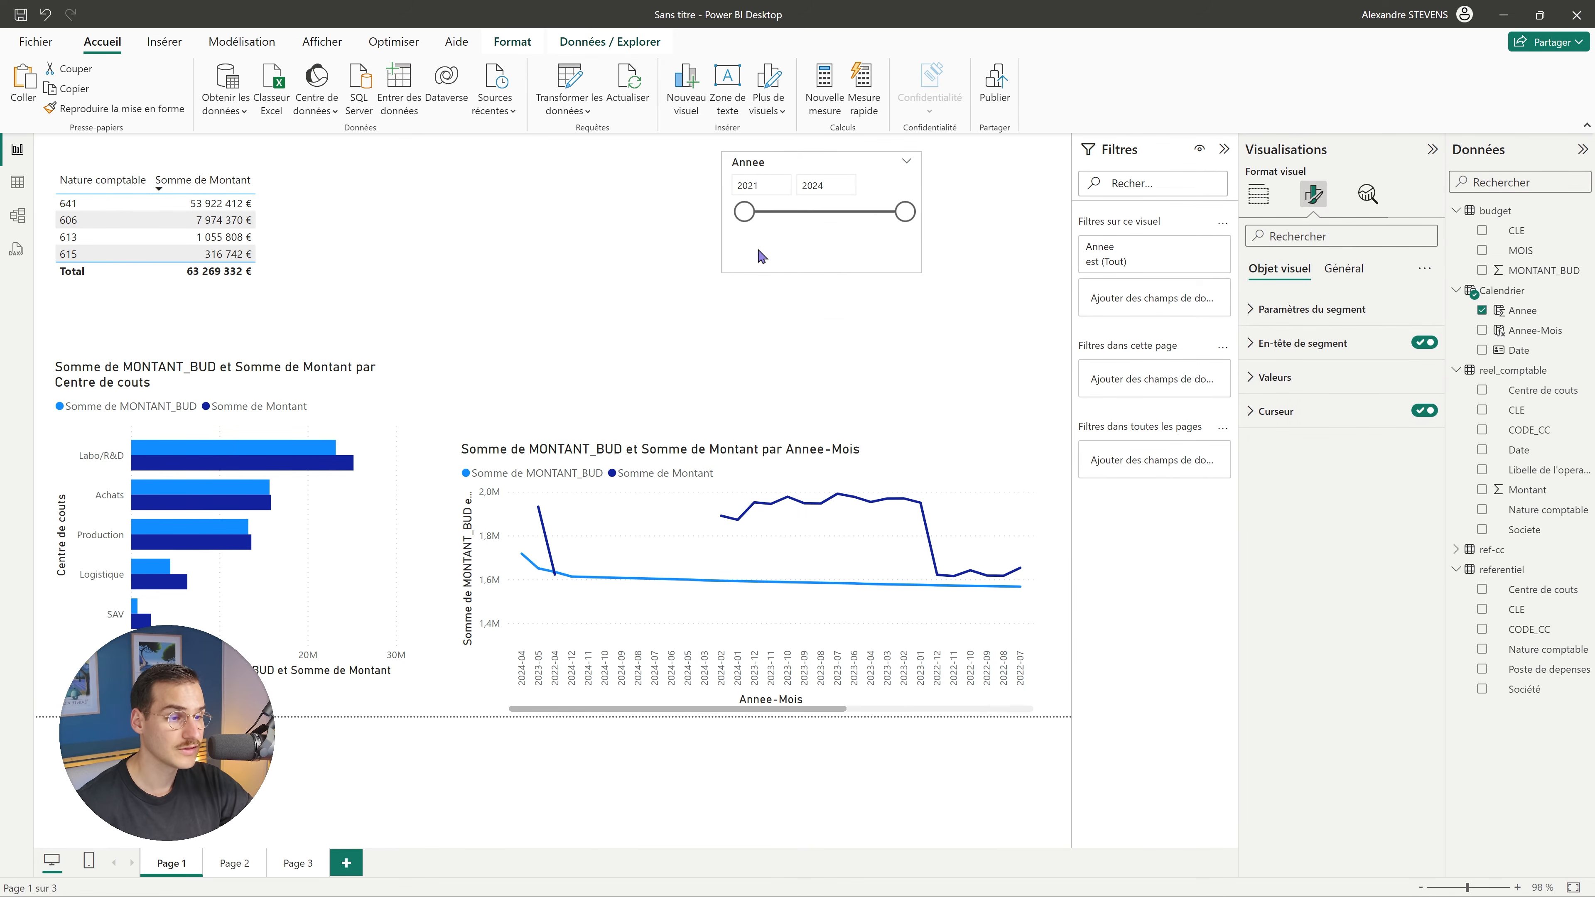
Set the slicer style to Liste déroulante and select the year 2022.
{"action": "left_click", "coordinate": [1278, 311]}
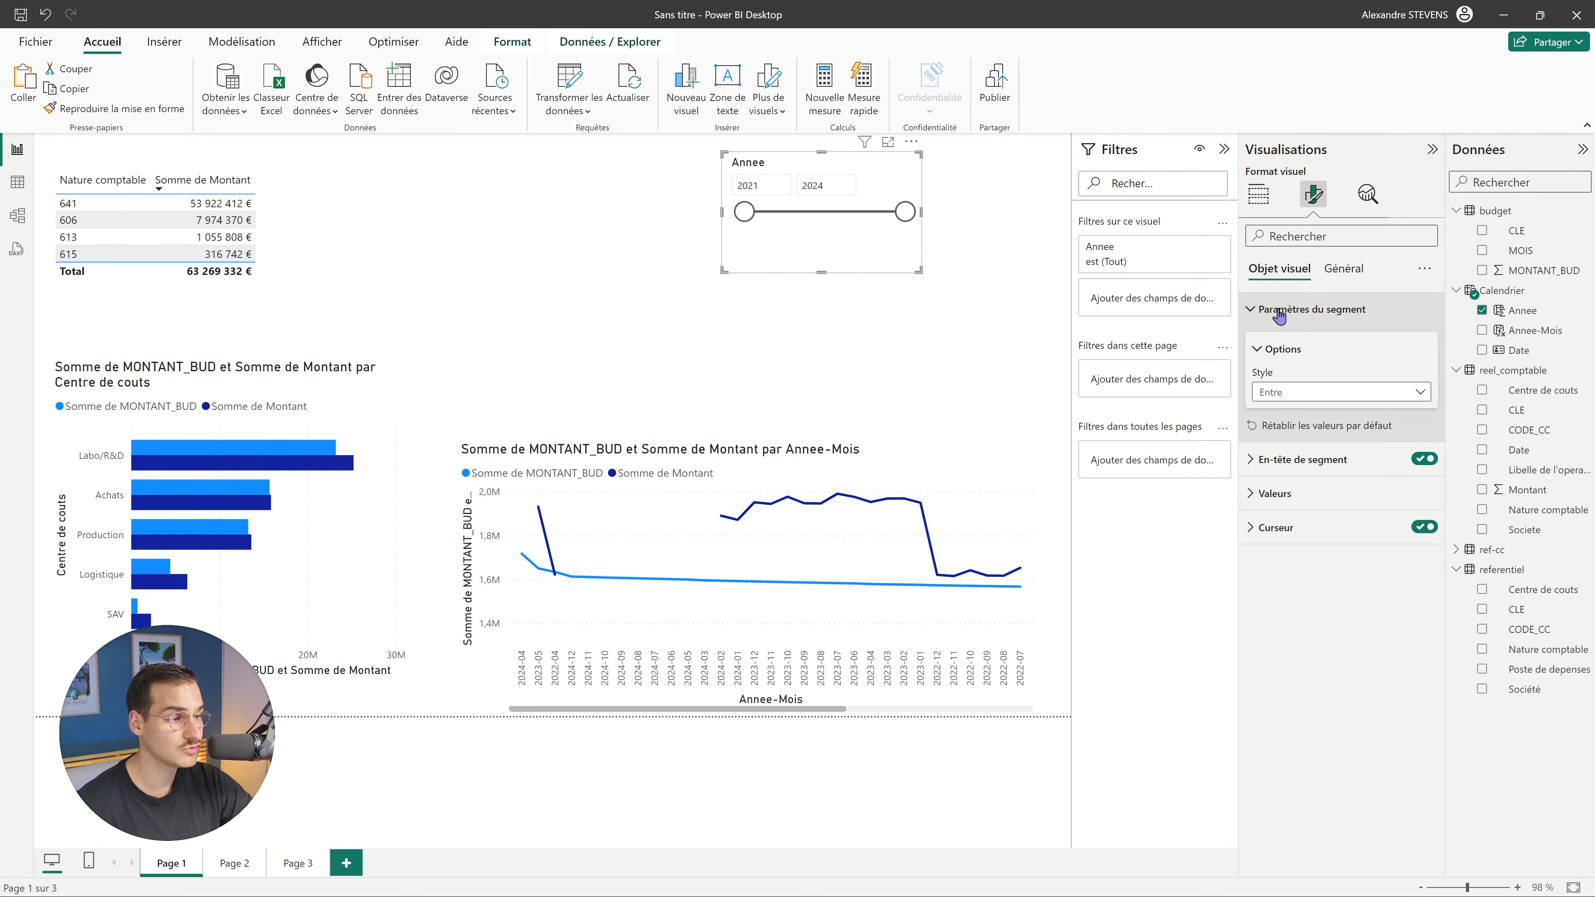
{"action": "left_click", "coordinate": [1292, 394]}
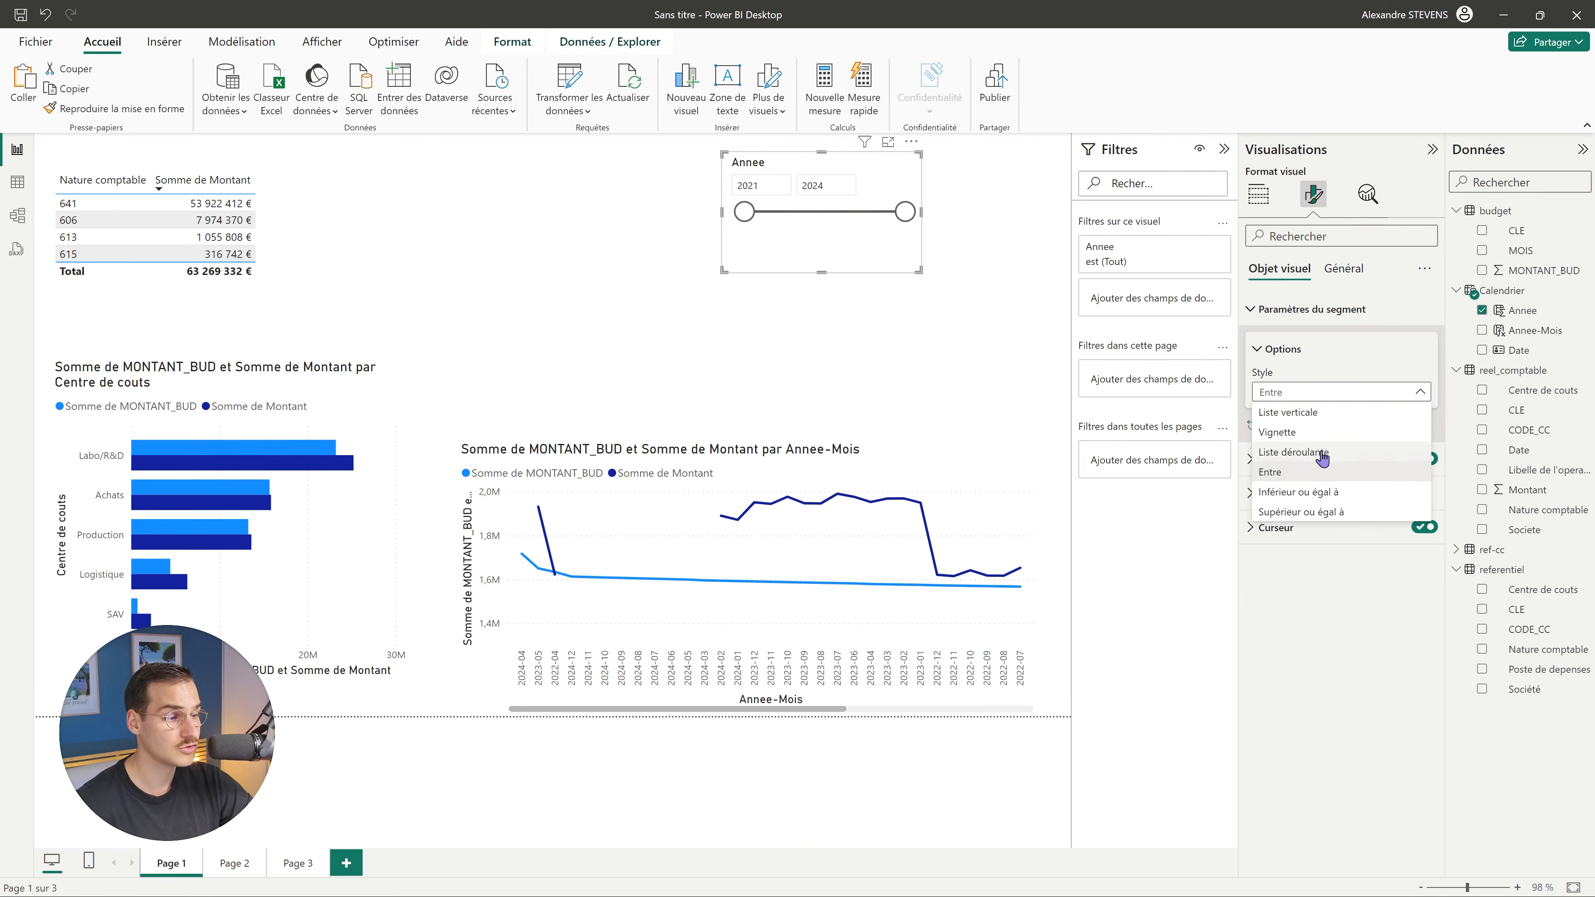
{"action": "left_click", "coordinate": [1308, 457]}
{"action": "left_click", "coordinate": [959, 288]}
{"action": "left_click", "coordinate": [868, 194]}
{"action": "left_click", "coordinate": [744, 234]}
{"action": "left_click", "coordinate": [998, 270]}
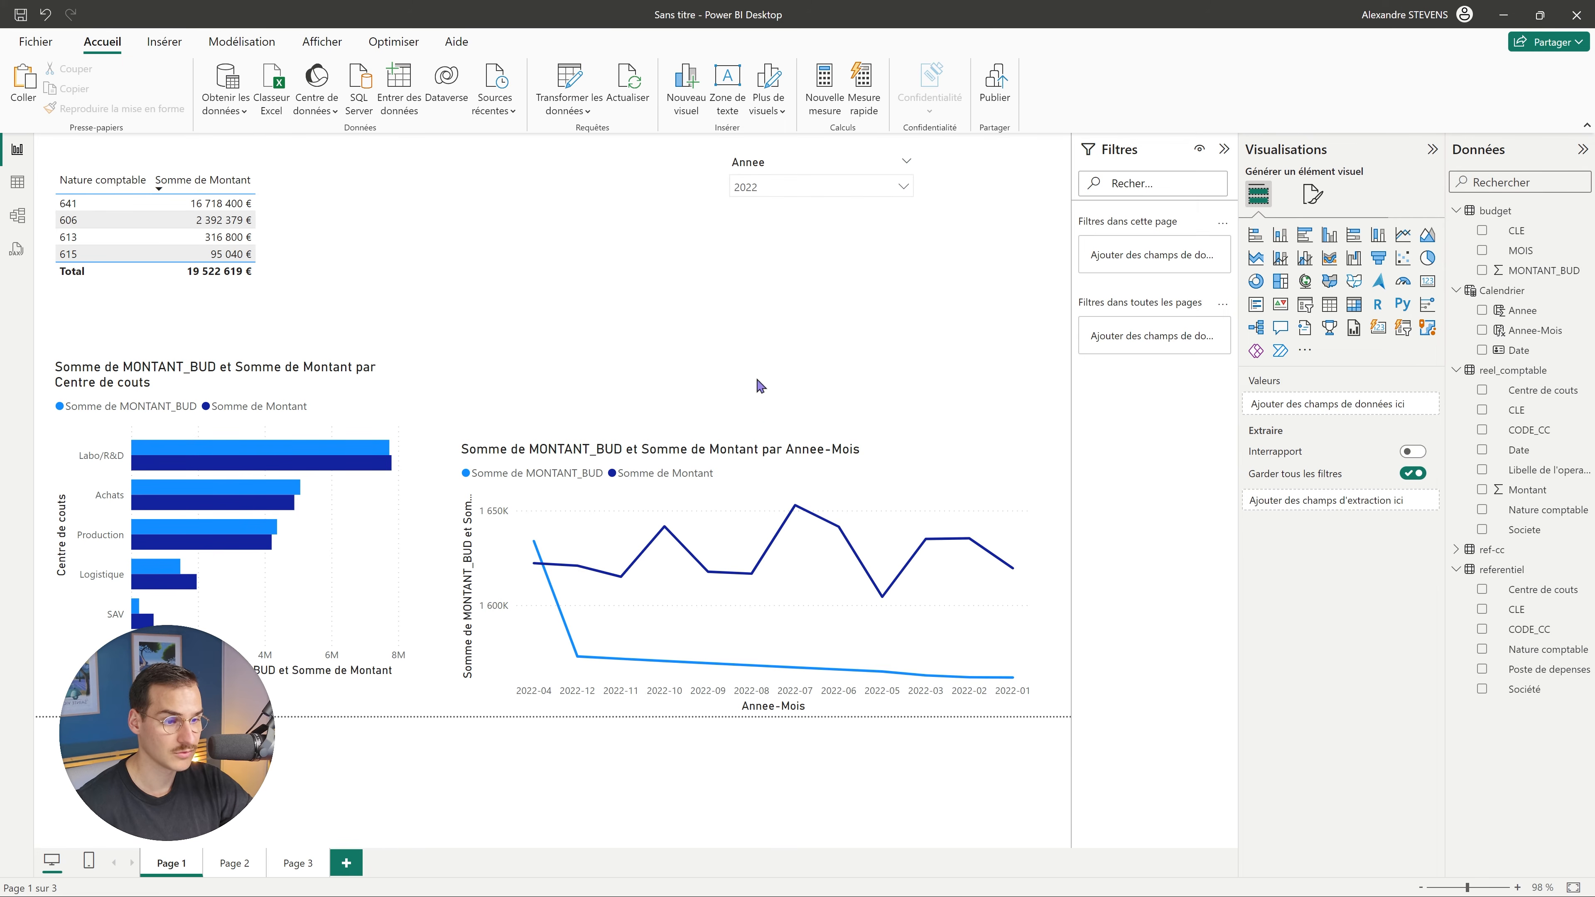
{"action": "left_click", "coordinate": [857, 524]}
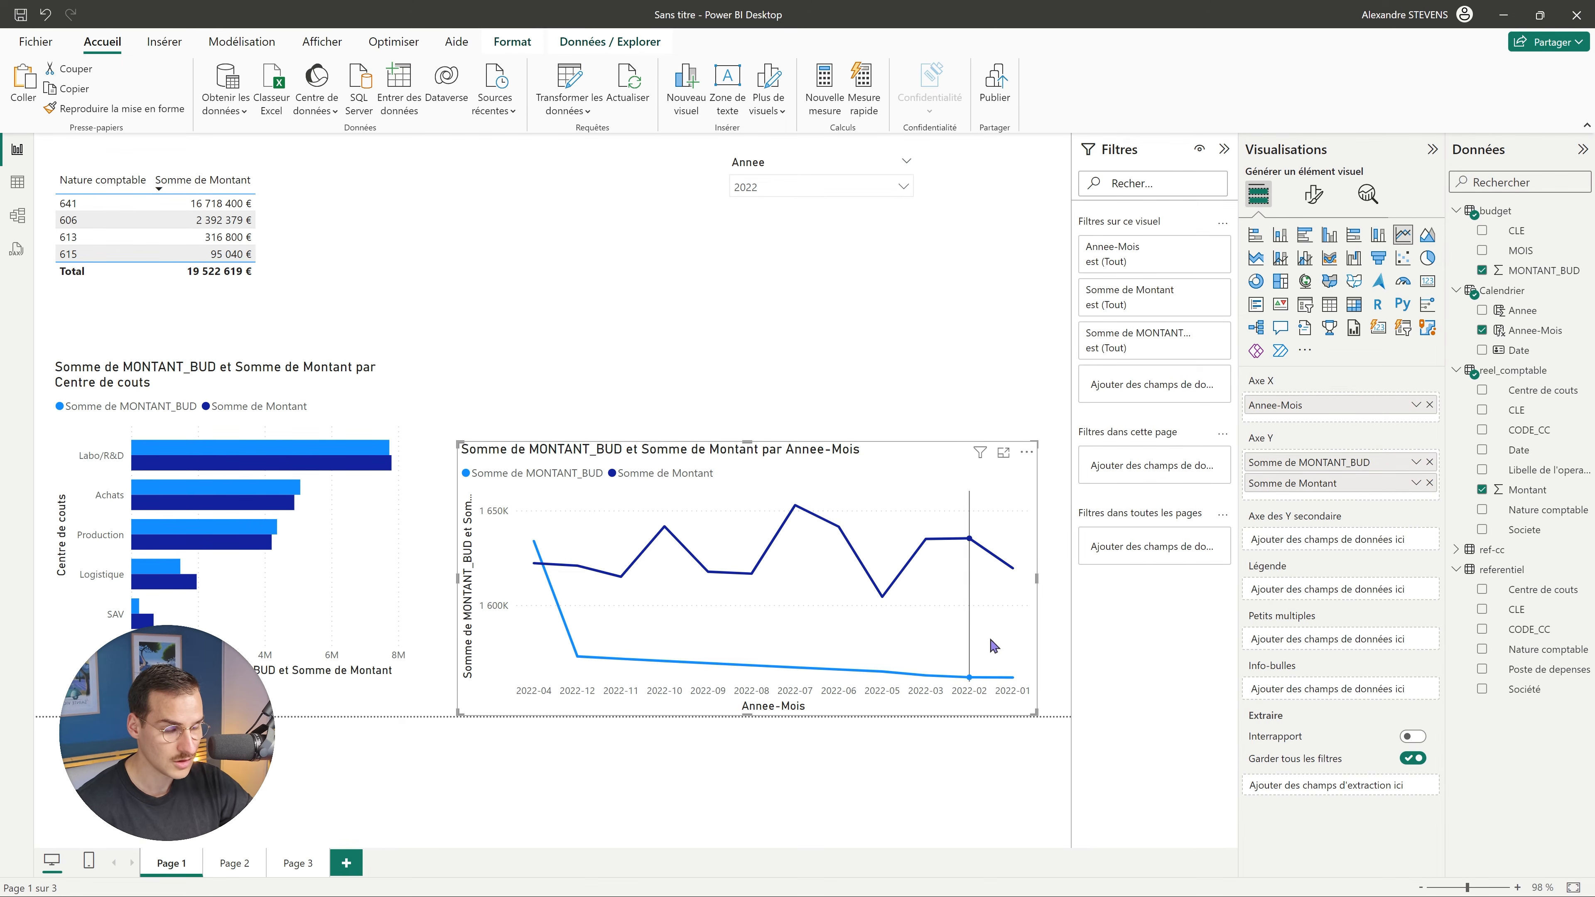
Sort the line chart's axis by Annee-Mois in ascending order (Tri croissant).
{"action": "left_click", "coordinate": [1027, 452]}
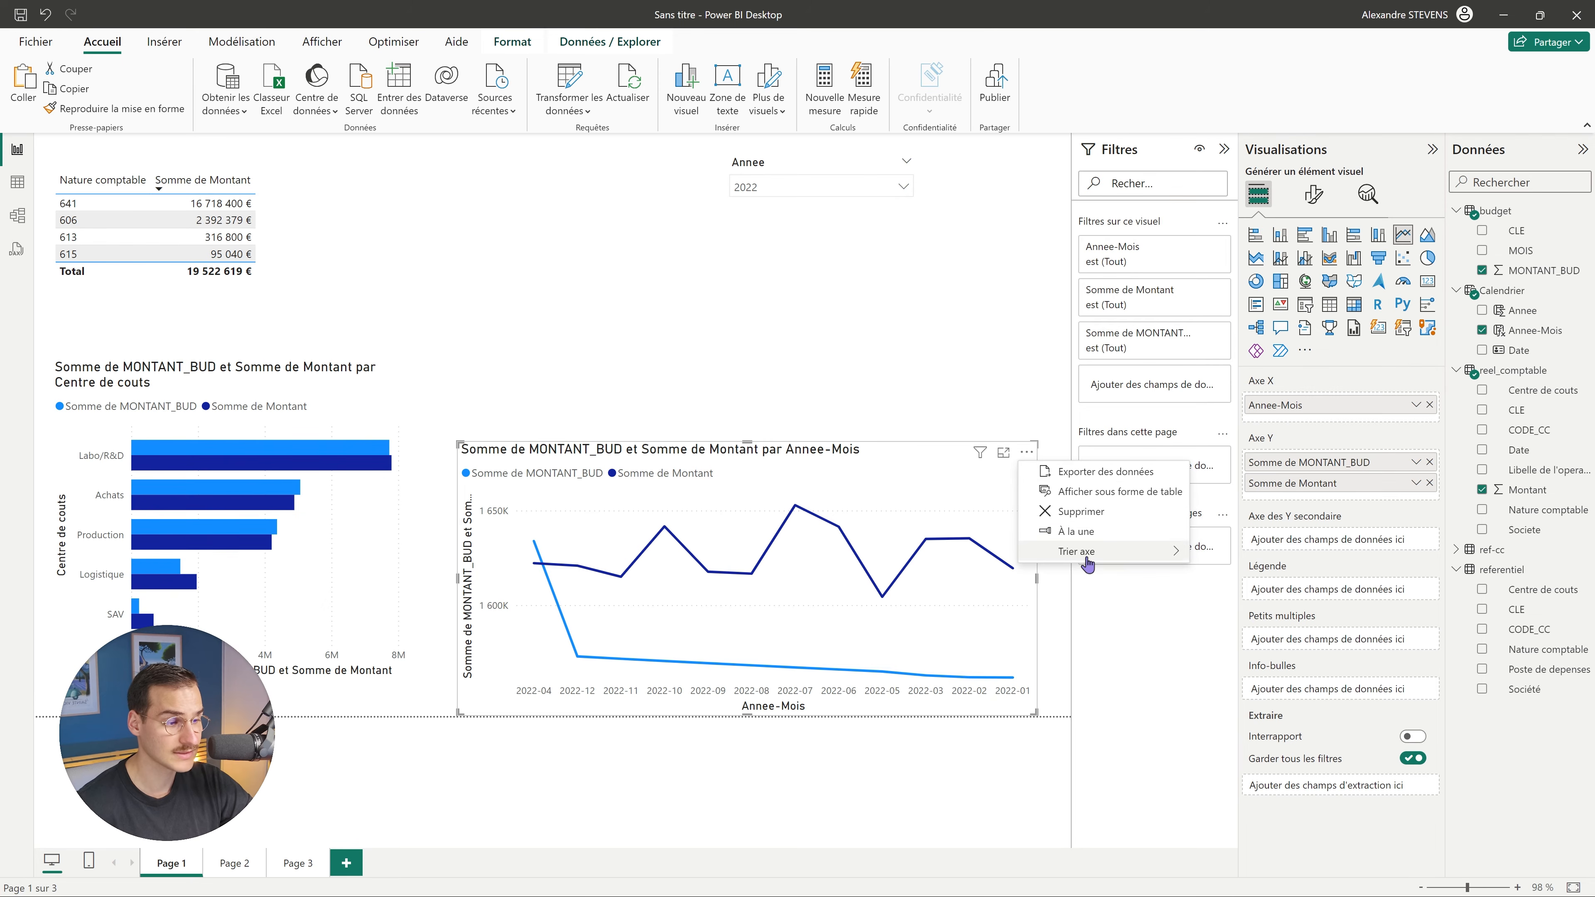
{"action": "mouse_move", "coordinate": [1087, 565]}
{"action": "left_click", "coordinate": [1234, 562]}
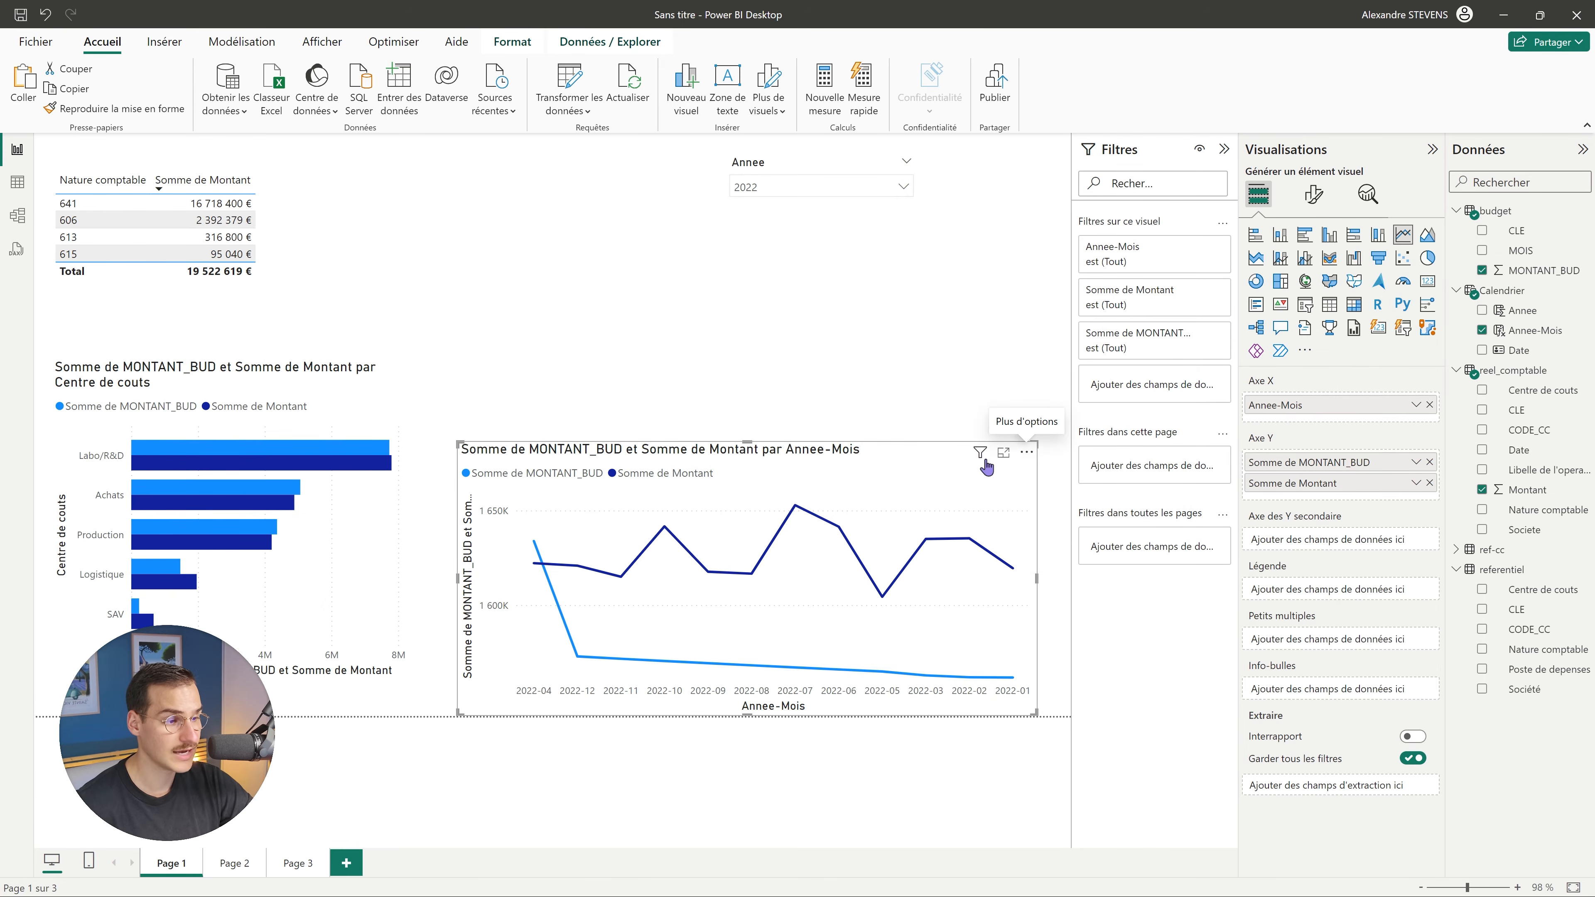
{"action": "left_click", "coordinate": [1027, 452]}
{"action": "mouse_move", "coordinate": [1095, 548]}
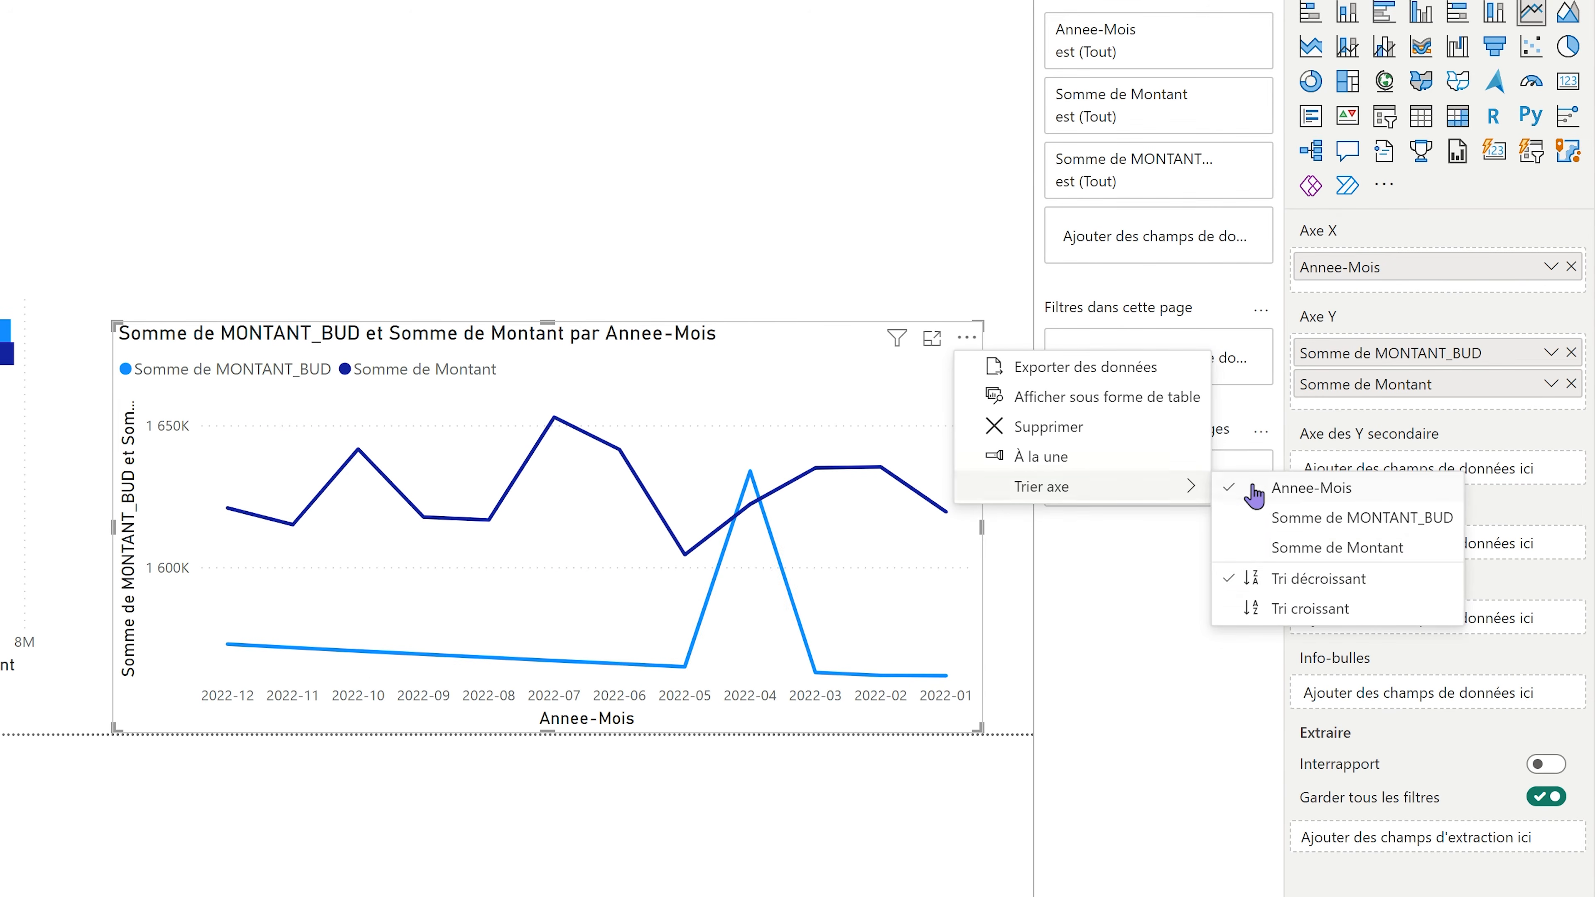
{"action": "left_click", "coordinate": [1307, 607]}
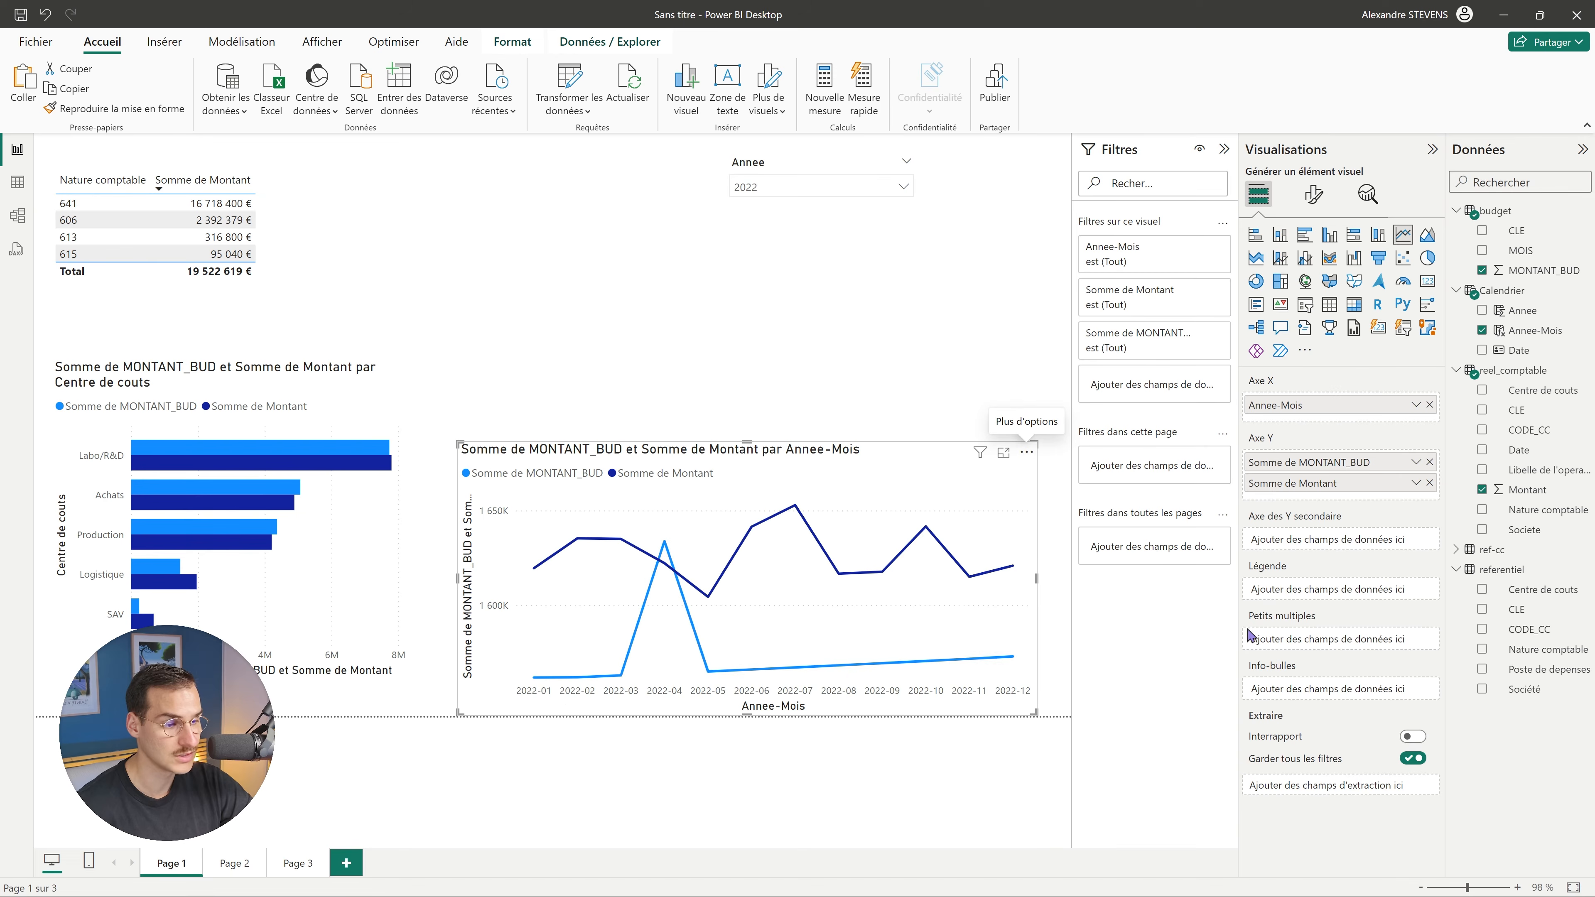
{"action": "left_click", "coordinate": [937, 397]}
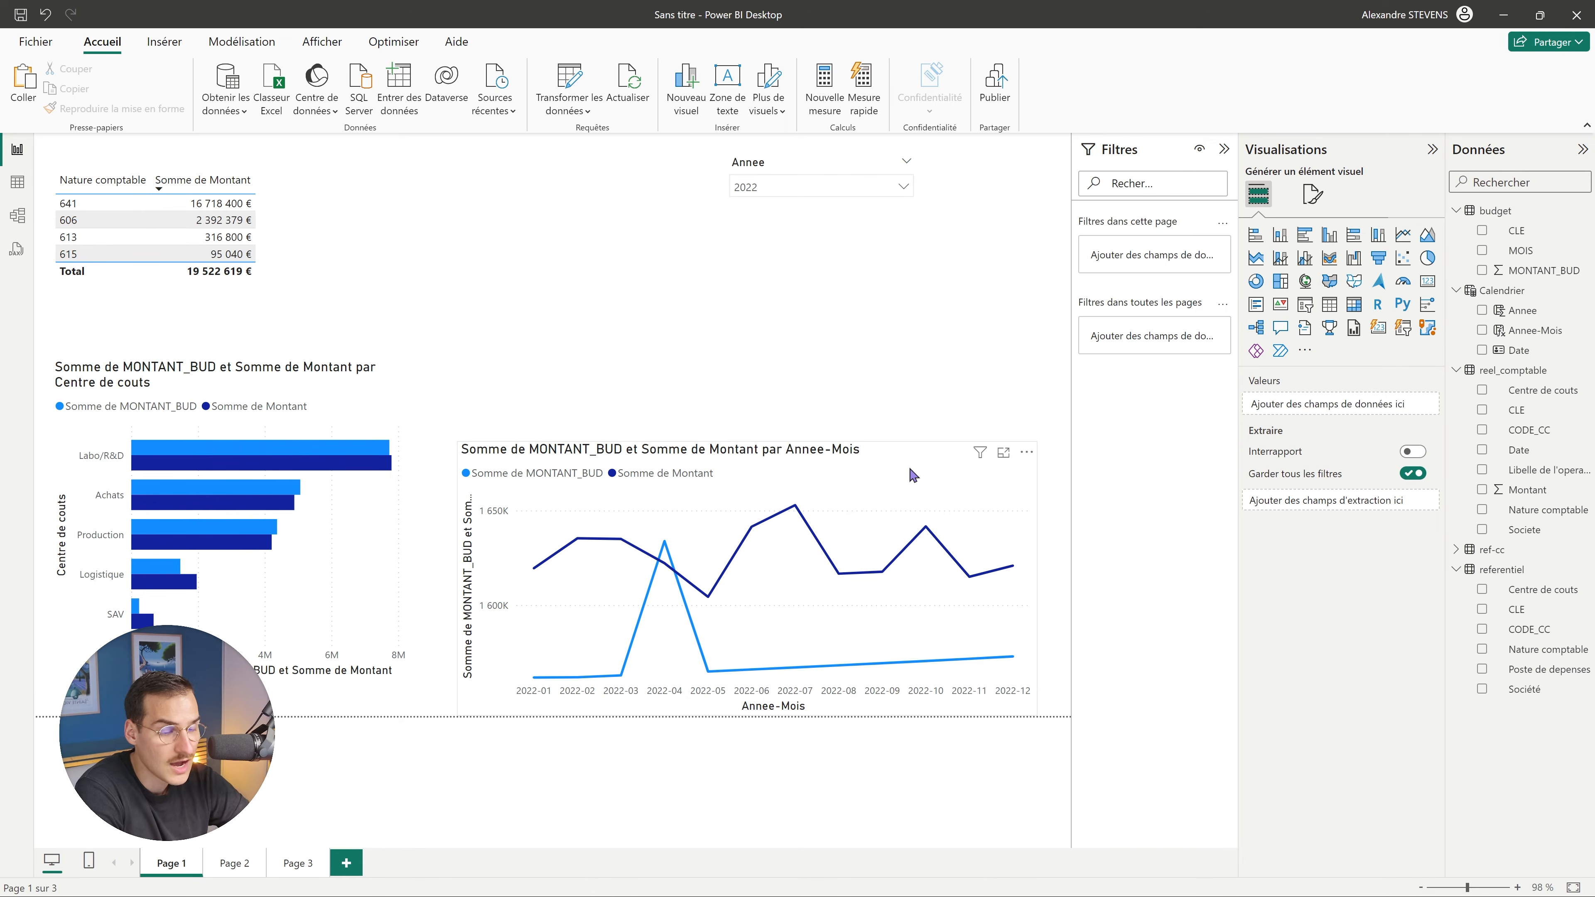
{"action": "left_click", "coordinate": [913, 476]}
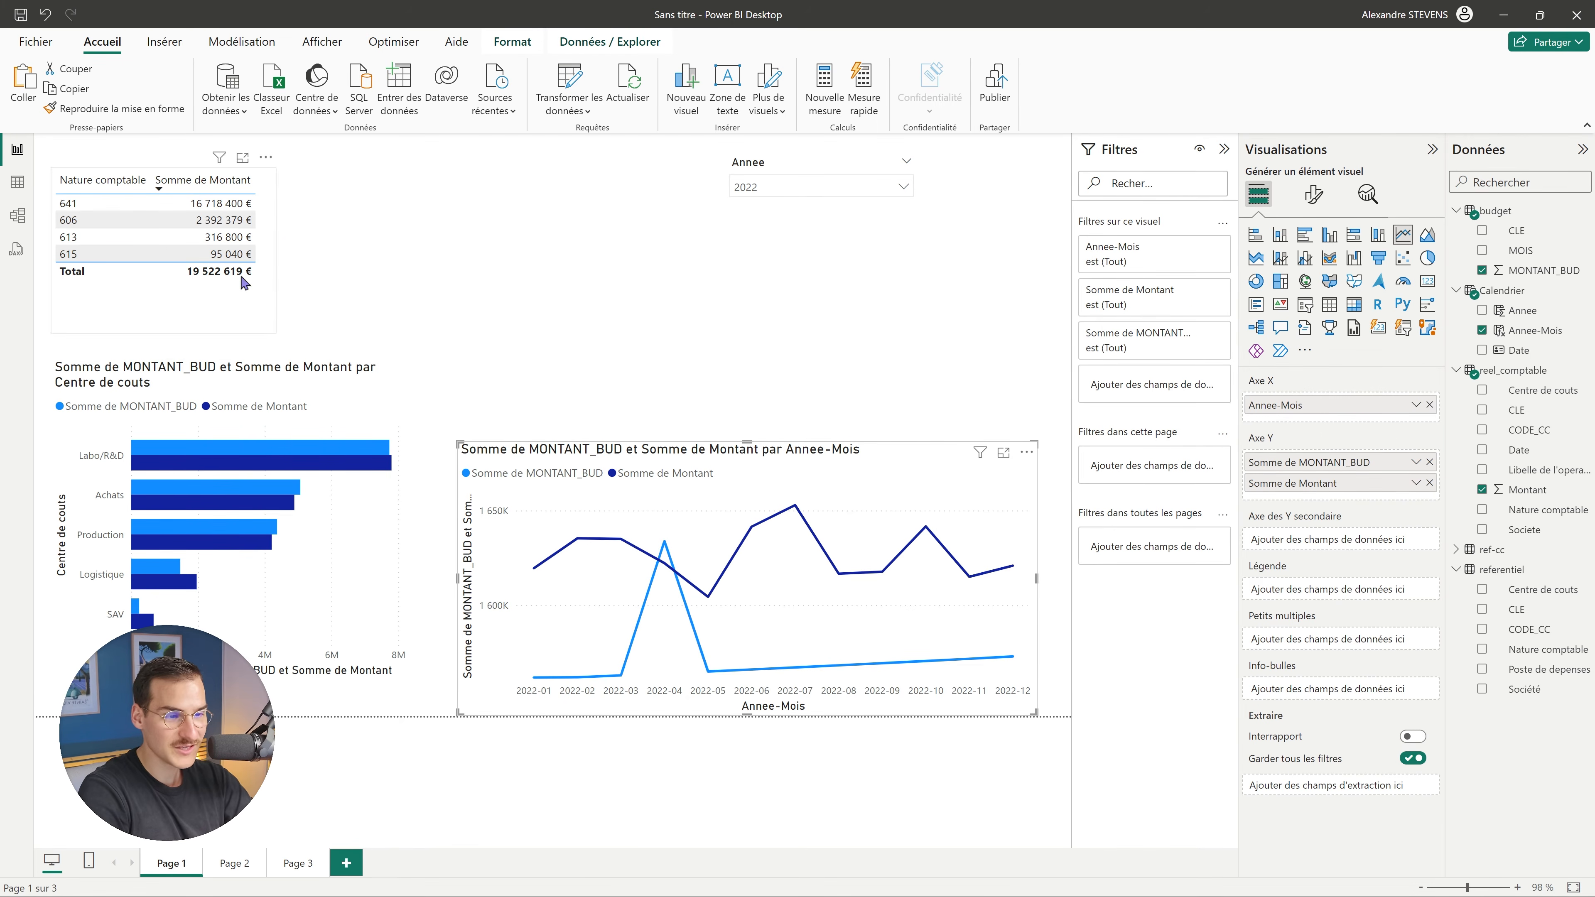
Create the measure cumuleR = SUM(reel_comptable[Montant]).
{"action": "left_click", "coordinate": [490, 244]}
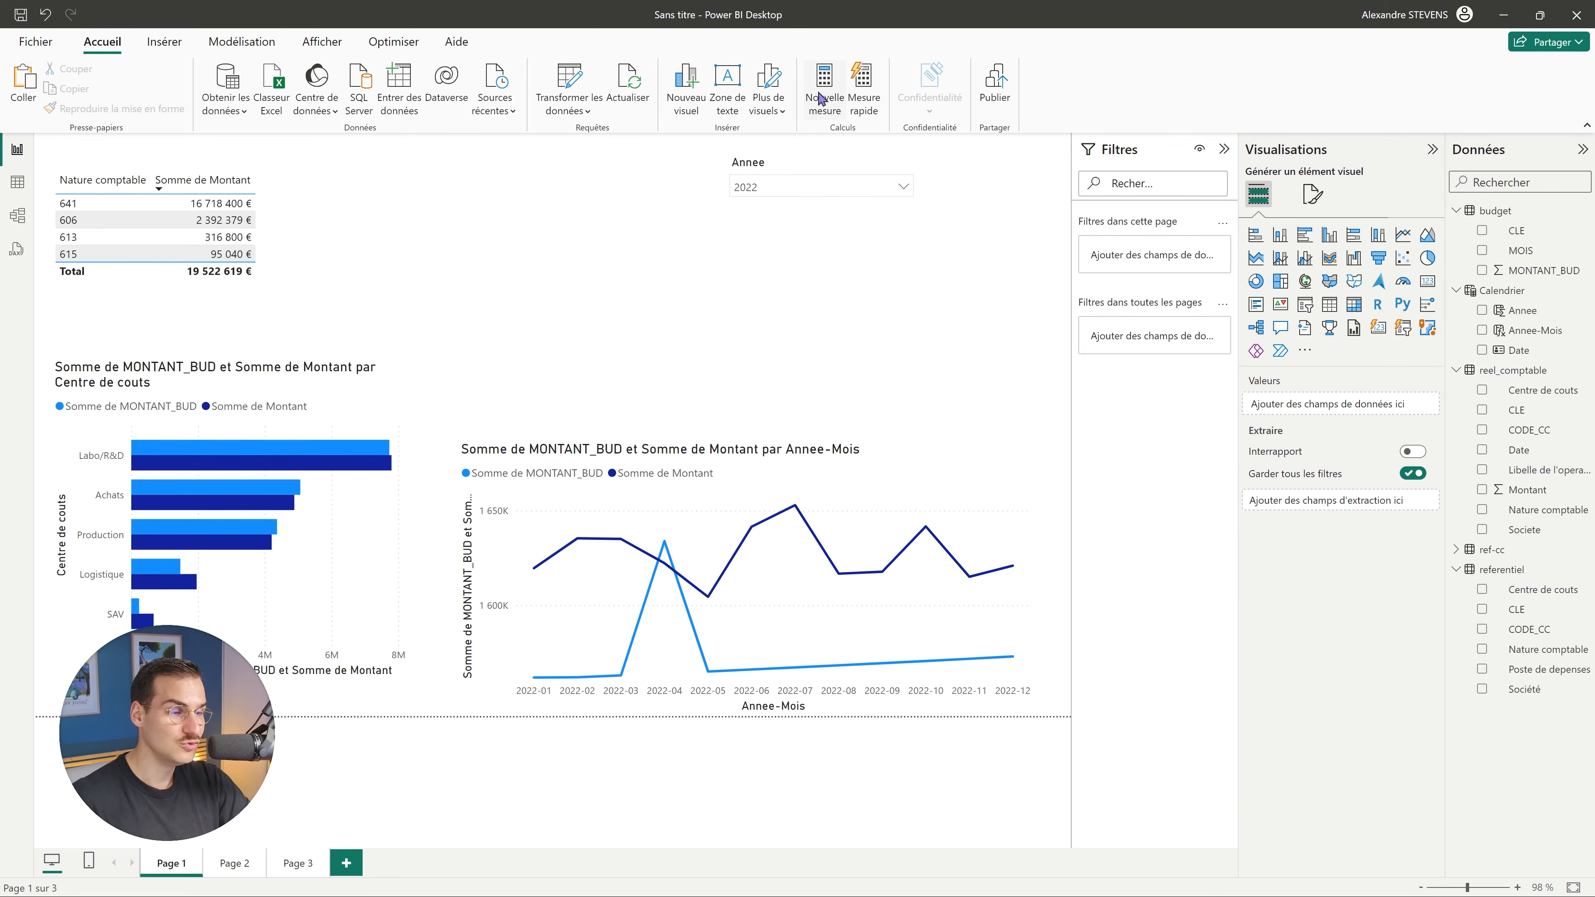
{"action": "type", "text": "SUM"}
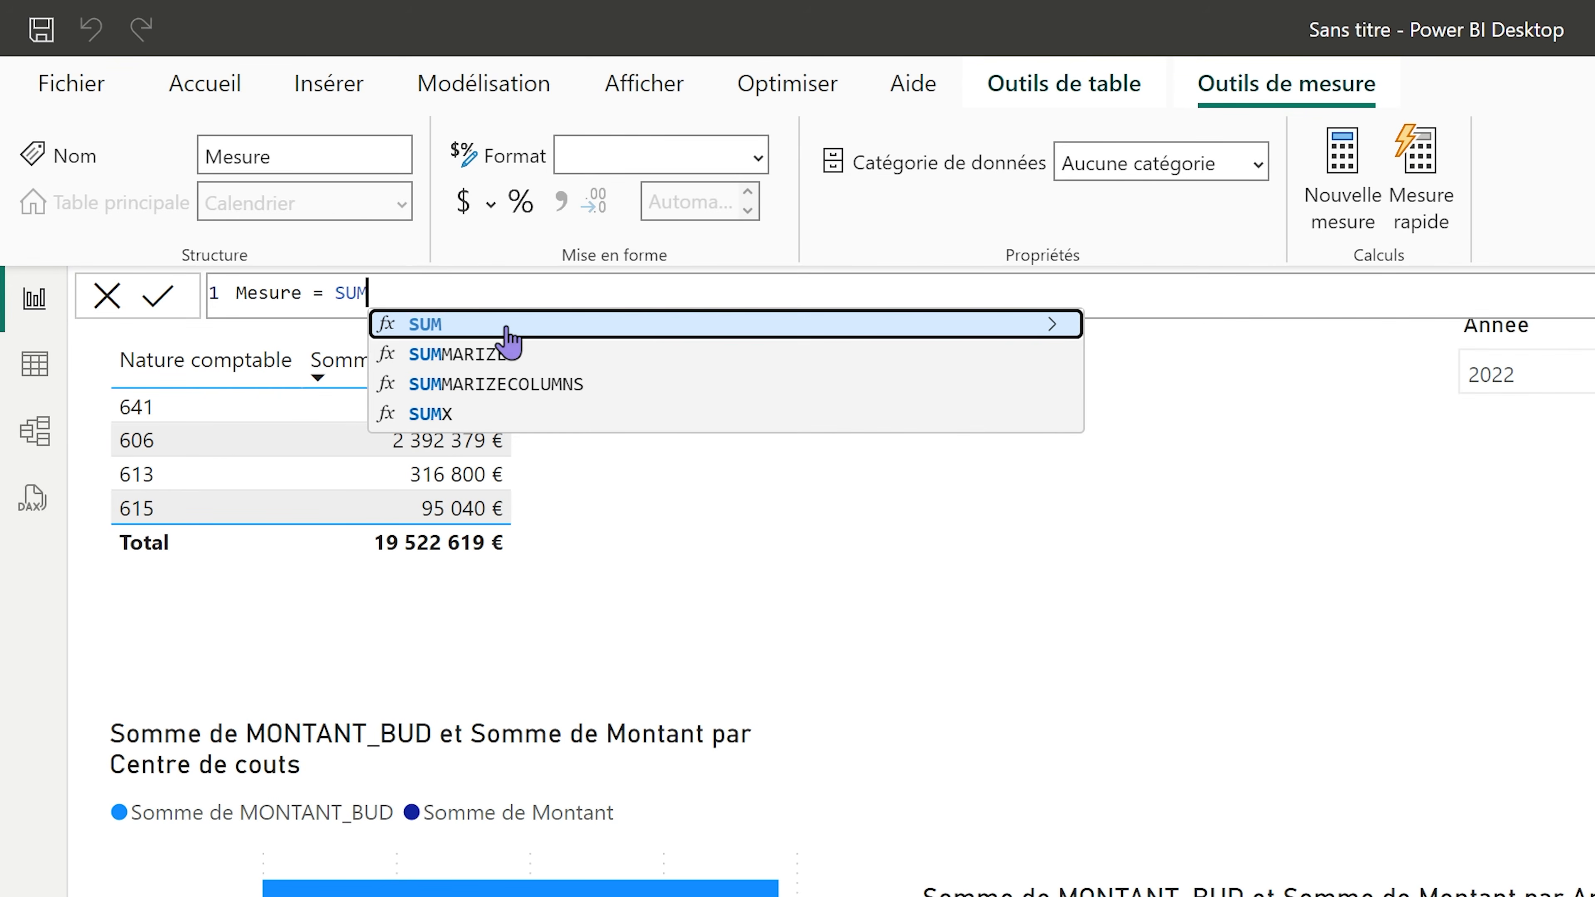
{"action": "type", "text": "("}
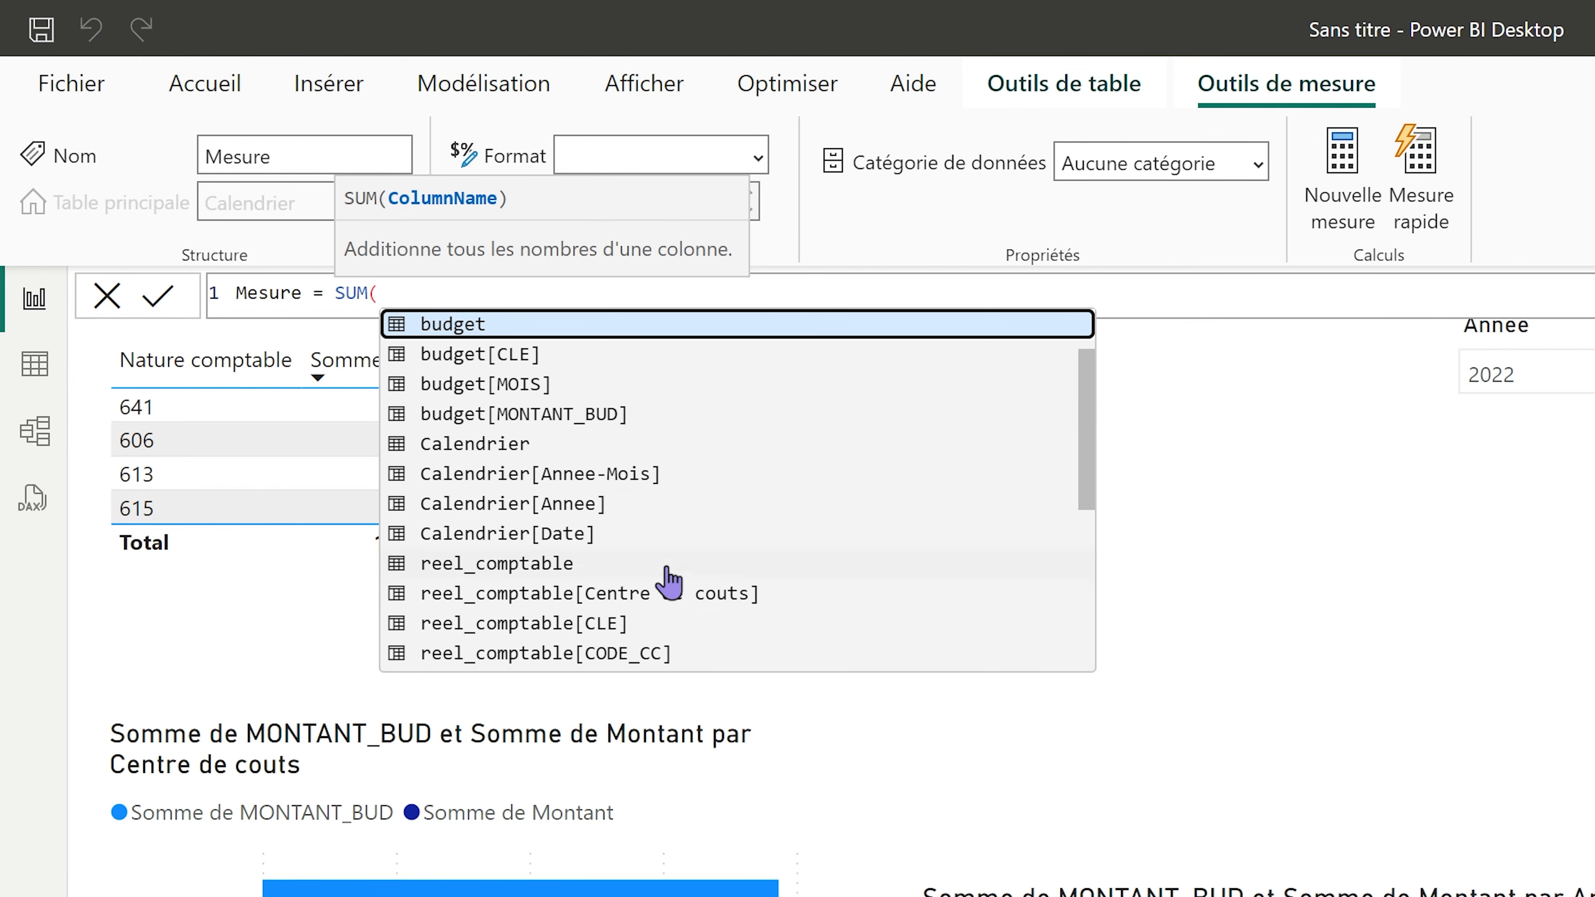
{"action": "scroll", "coordinate": [663, 632], "scroll_direction": "down", "scroll_amount": 2}
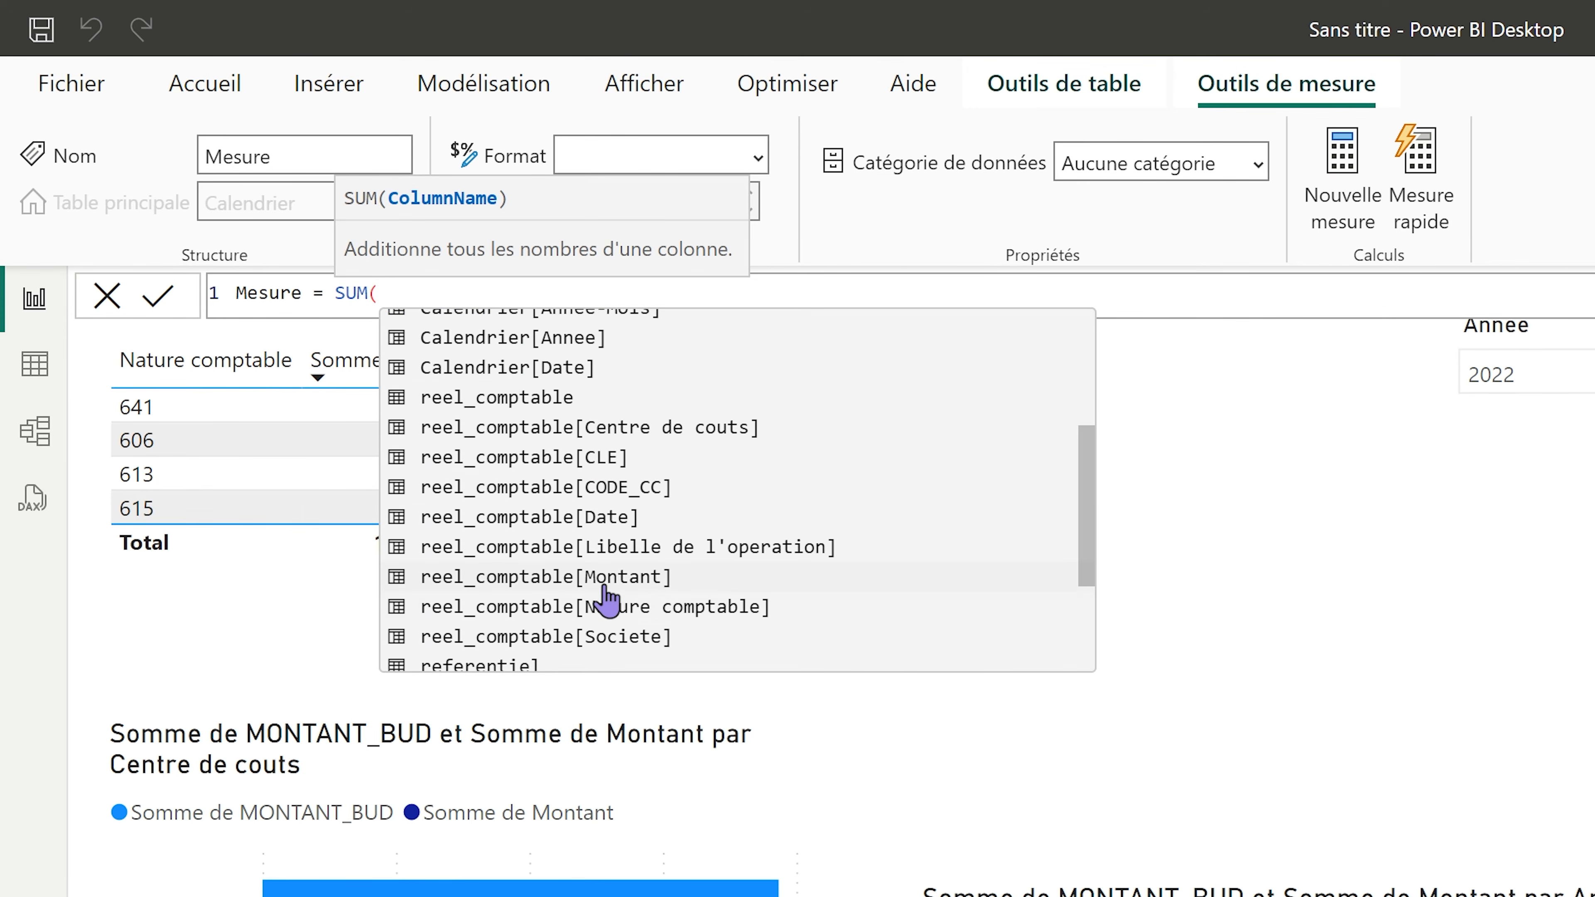
{"action": "left_click", "coordinate": [602, 580]}
{"action": "type", "text": ")"}
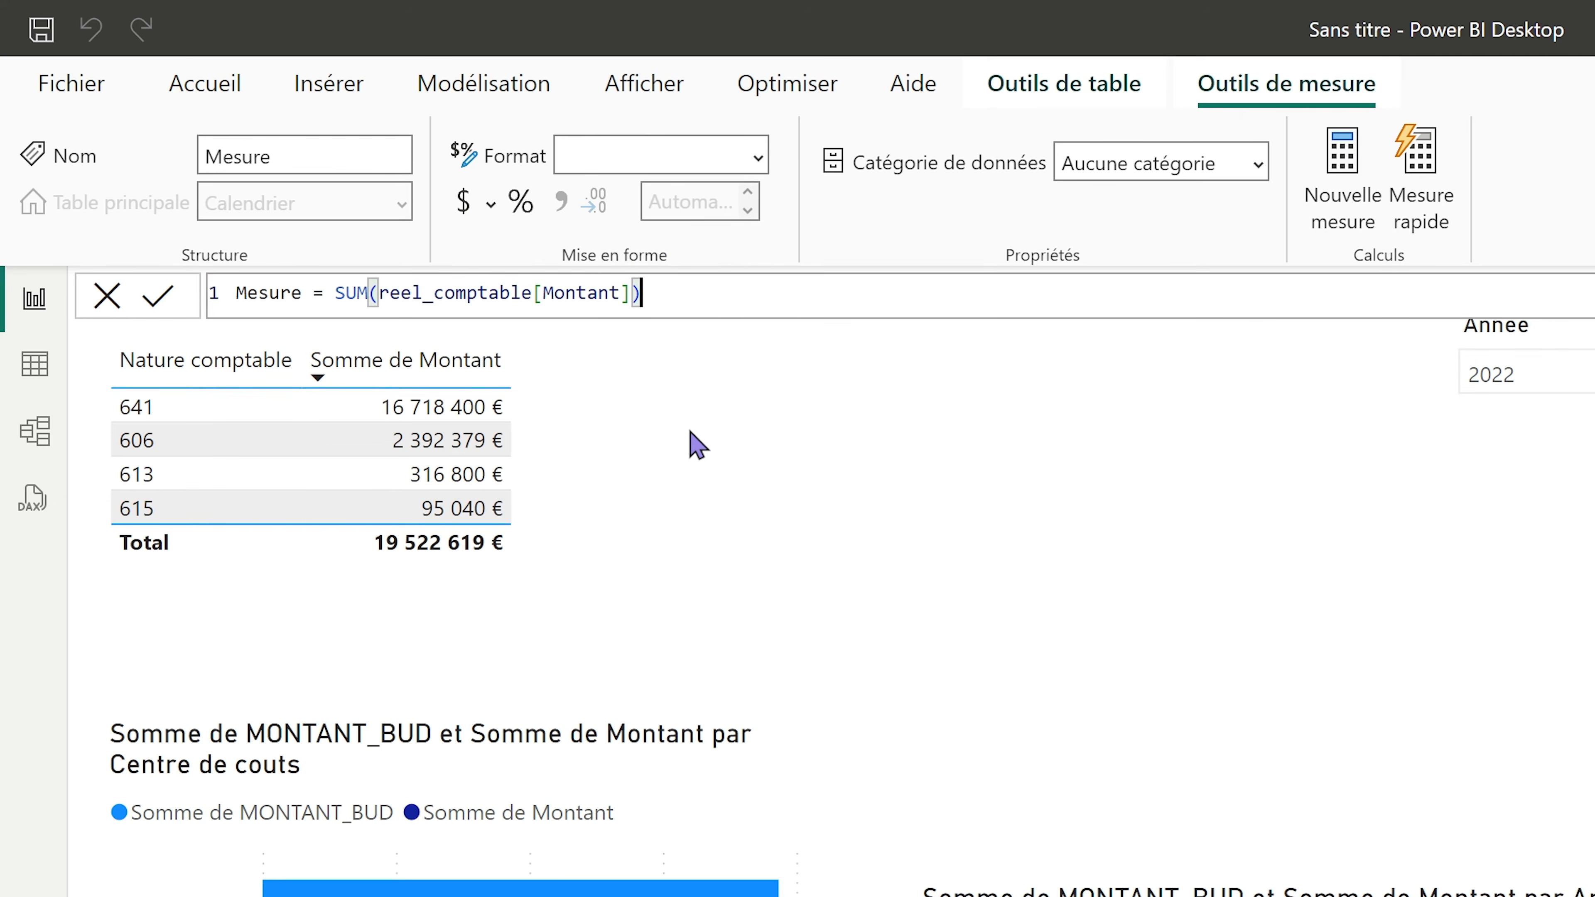
{"action": "double_click", "coordinate": [267, 293]}
{"action": "type", "text": "cumule"}
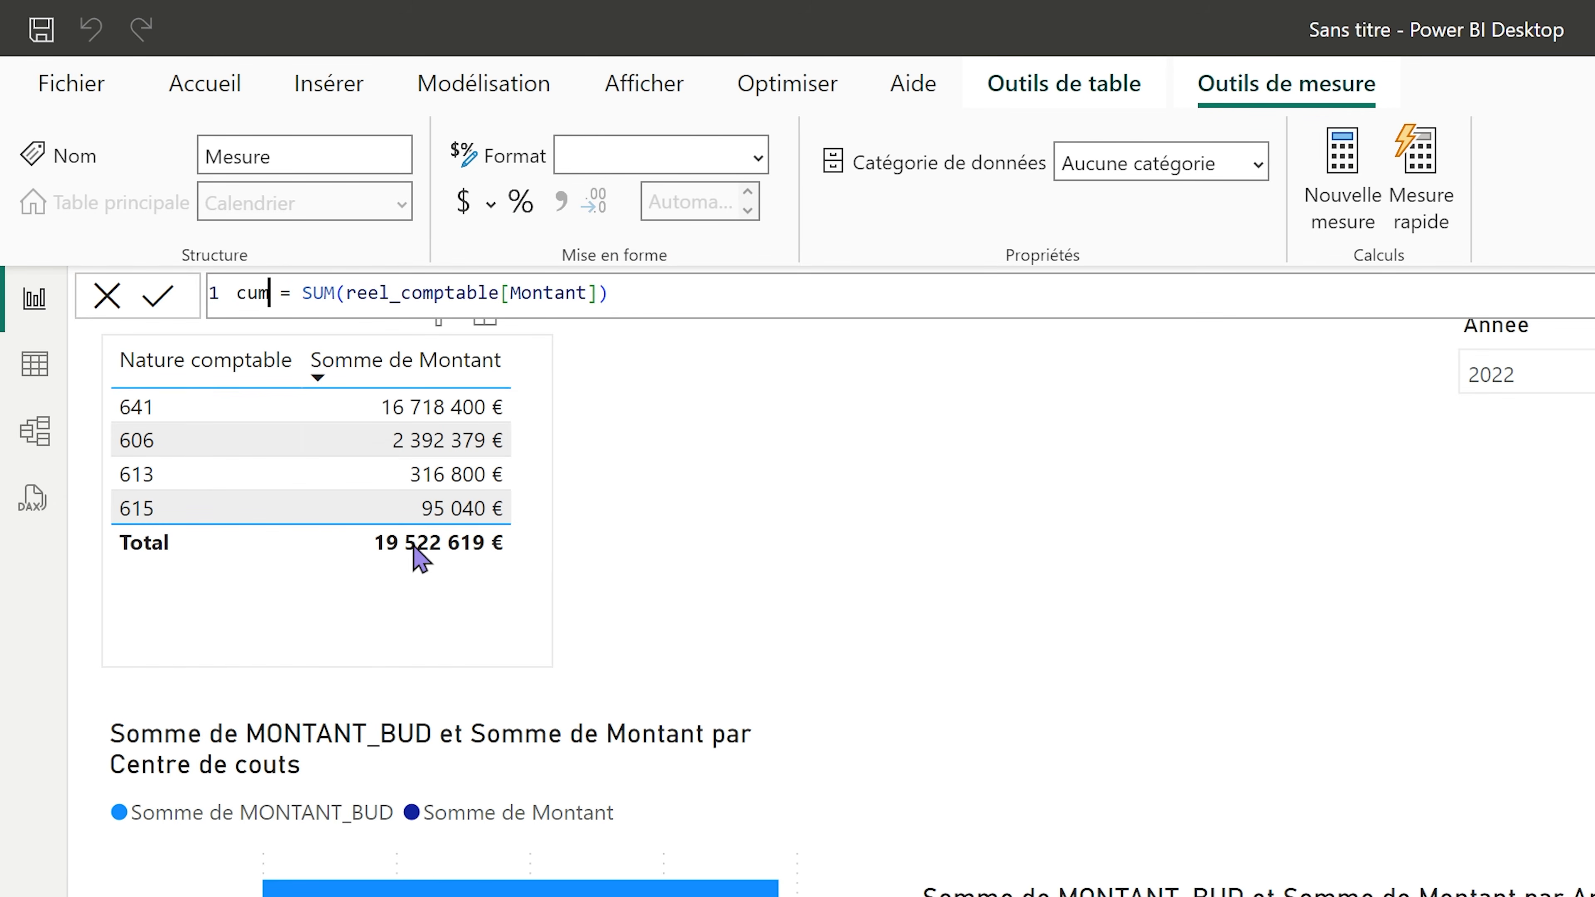
{"action": "type", "text": "R"}
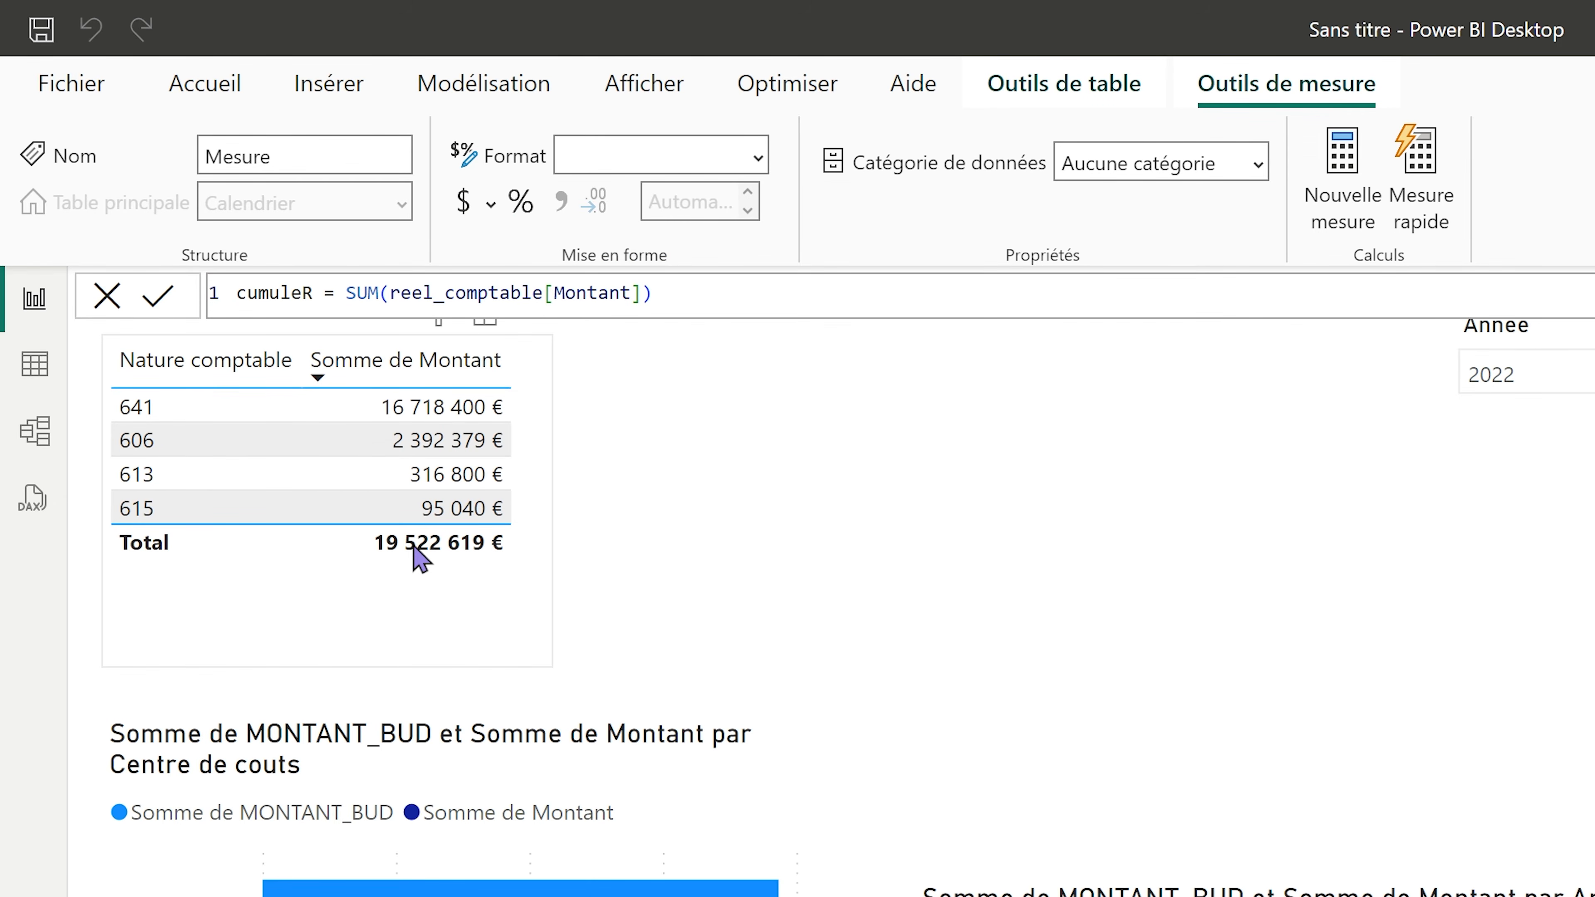
{"action": "left_click", "coordinate": [350, 293]}
{"action": "left_click", "coordinate": [653, 300]}
{"action": "key", "text": "Return"}
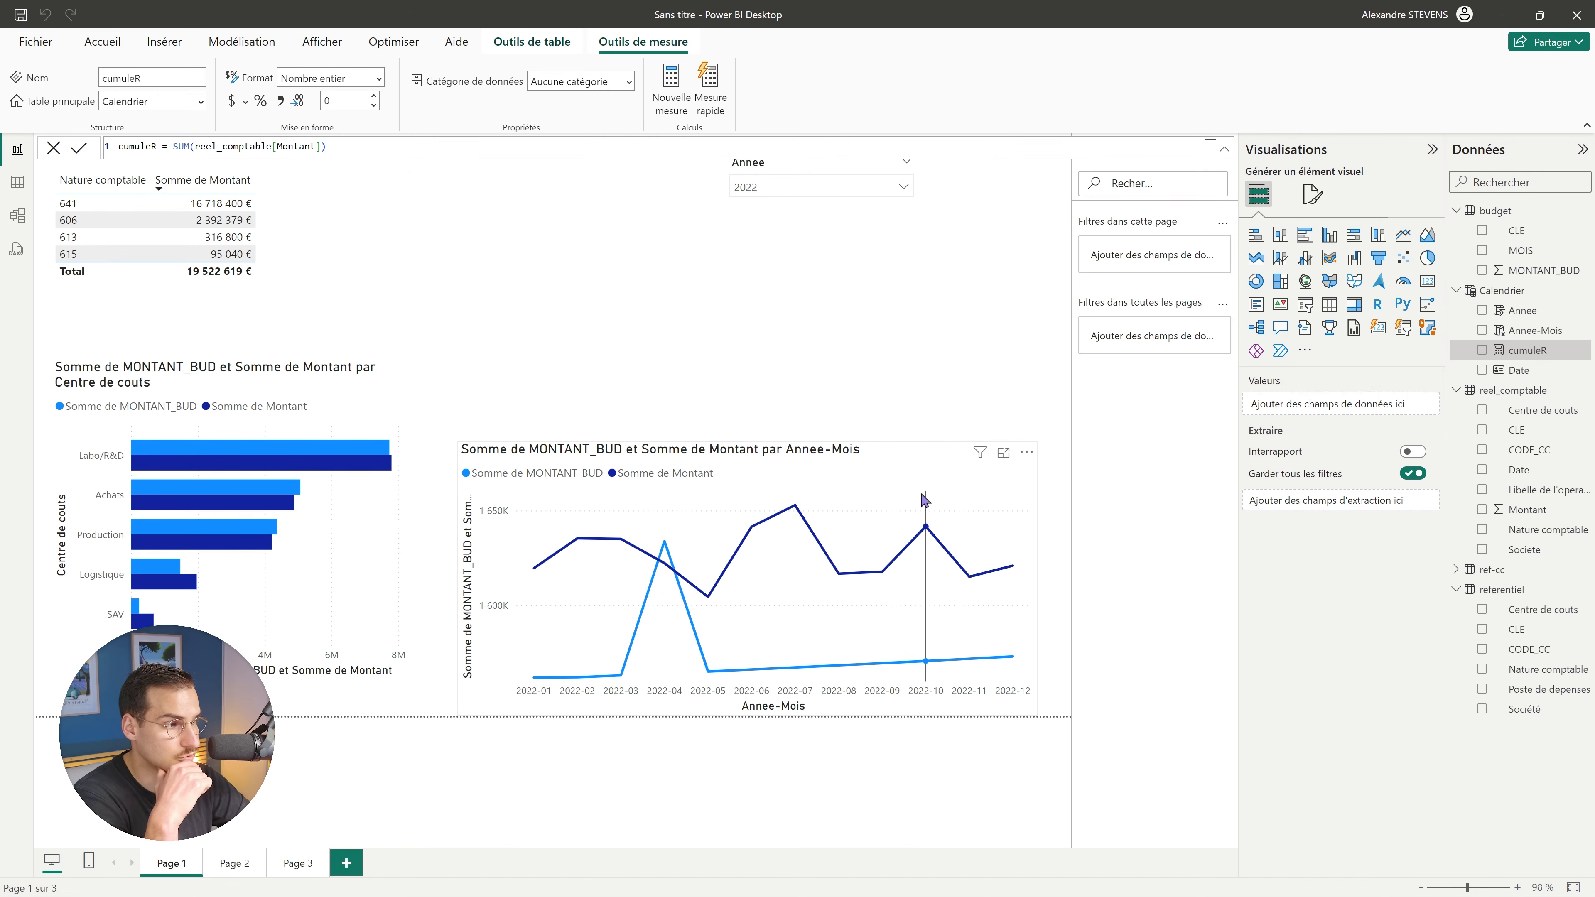
Replace MONTANT_BUD and Montant on the line chart with cumuleR alone.
{"action": "left_click", "coordinate": [898, 476]}
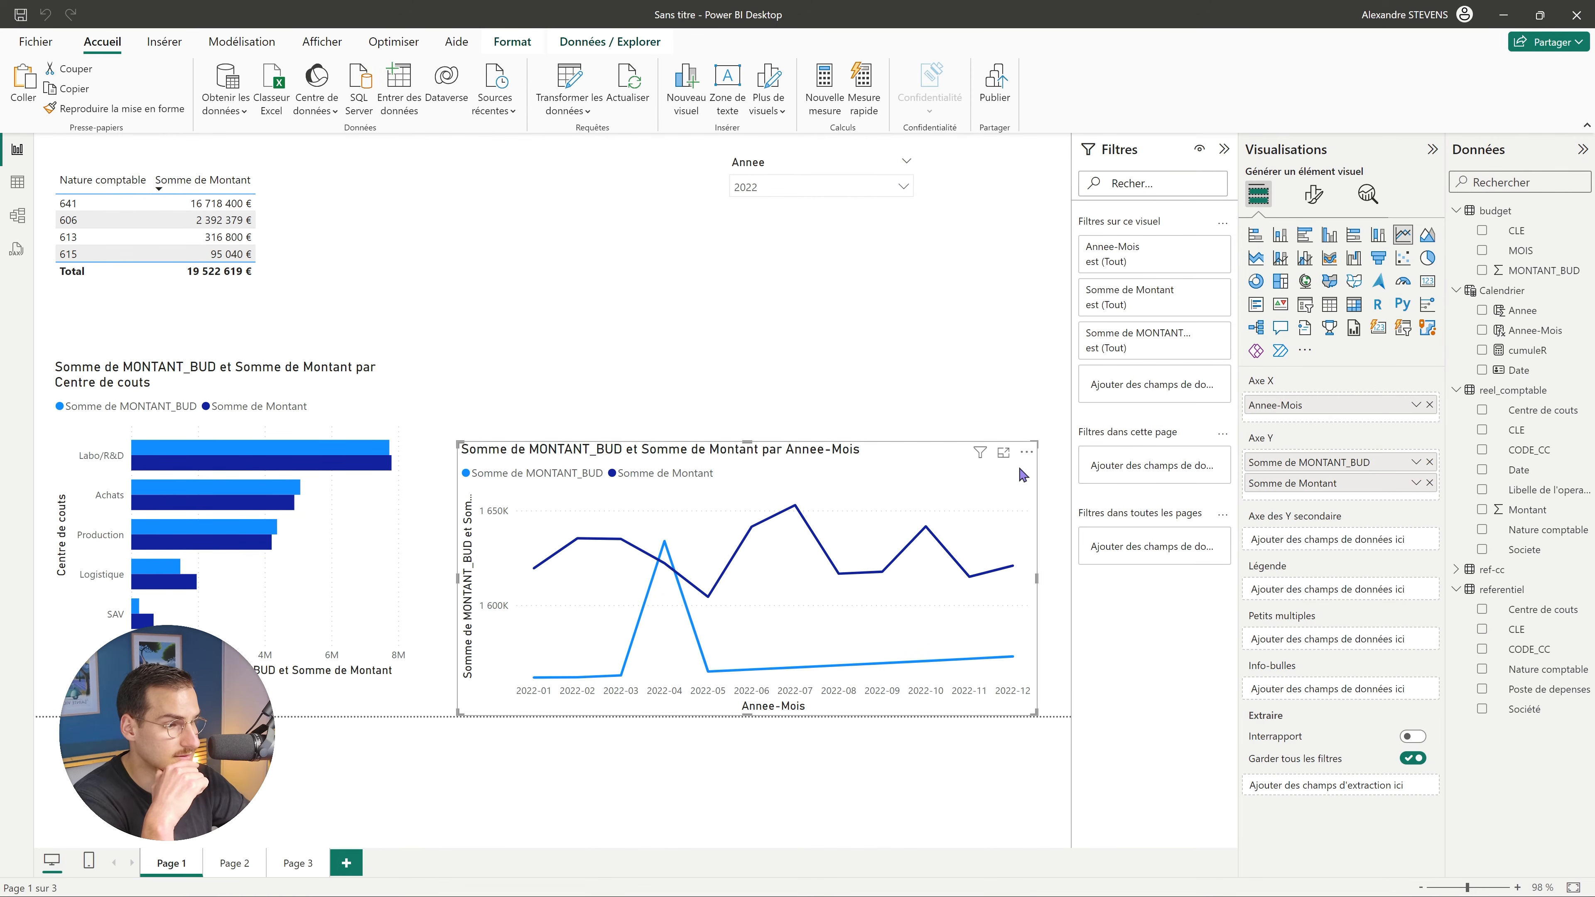
{"action": "left_click", "coordinate": [1482, 271]}
{"action": "left_click", "coordinate": [1482, 509]}
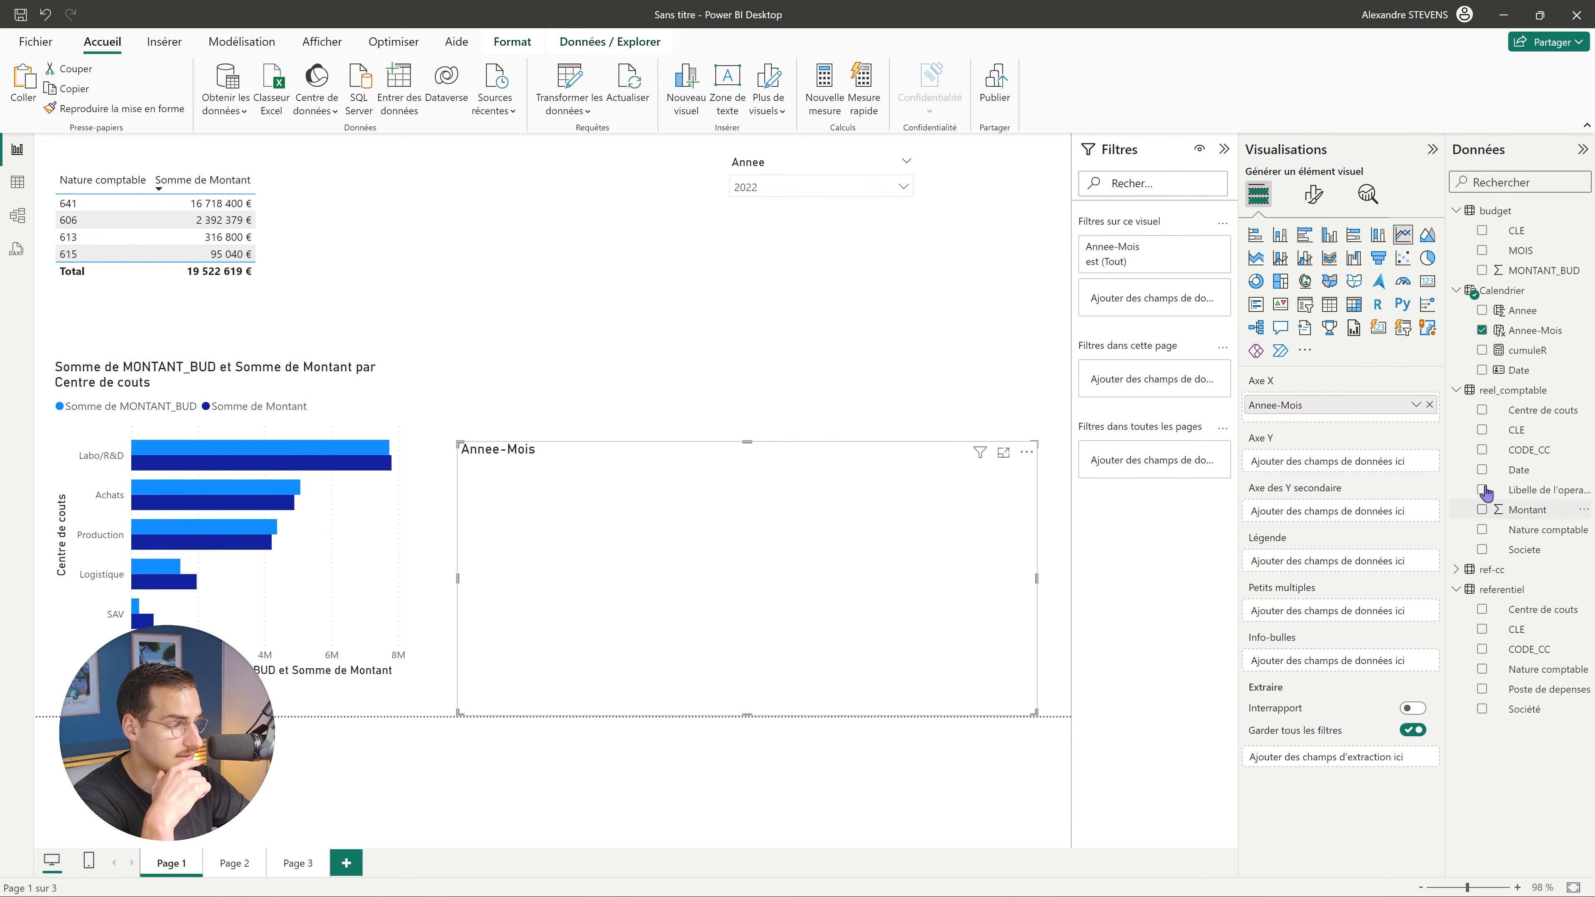
{"action": "left_click", "coordinate": [1482, 351]}
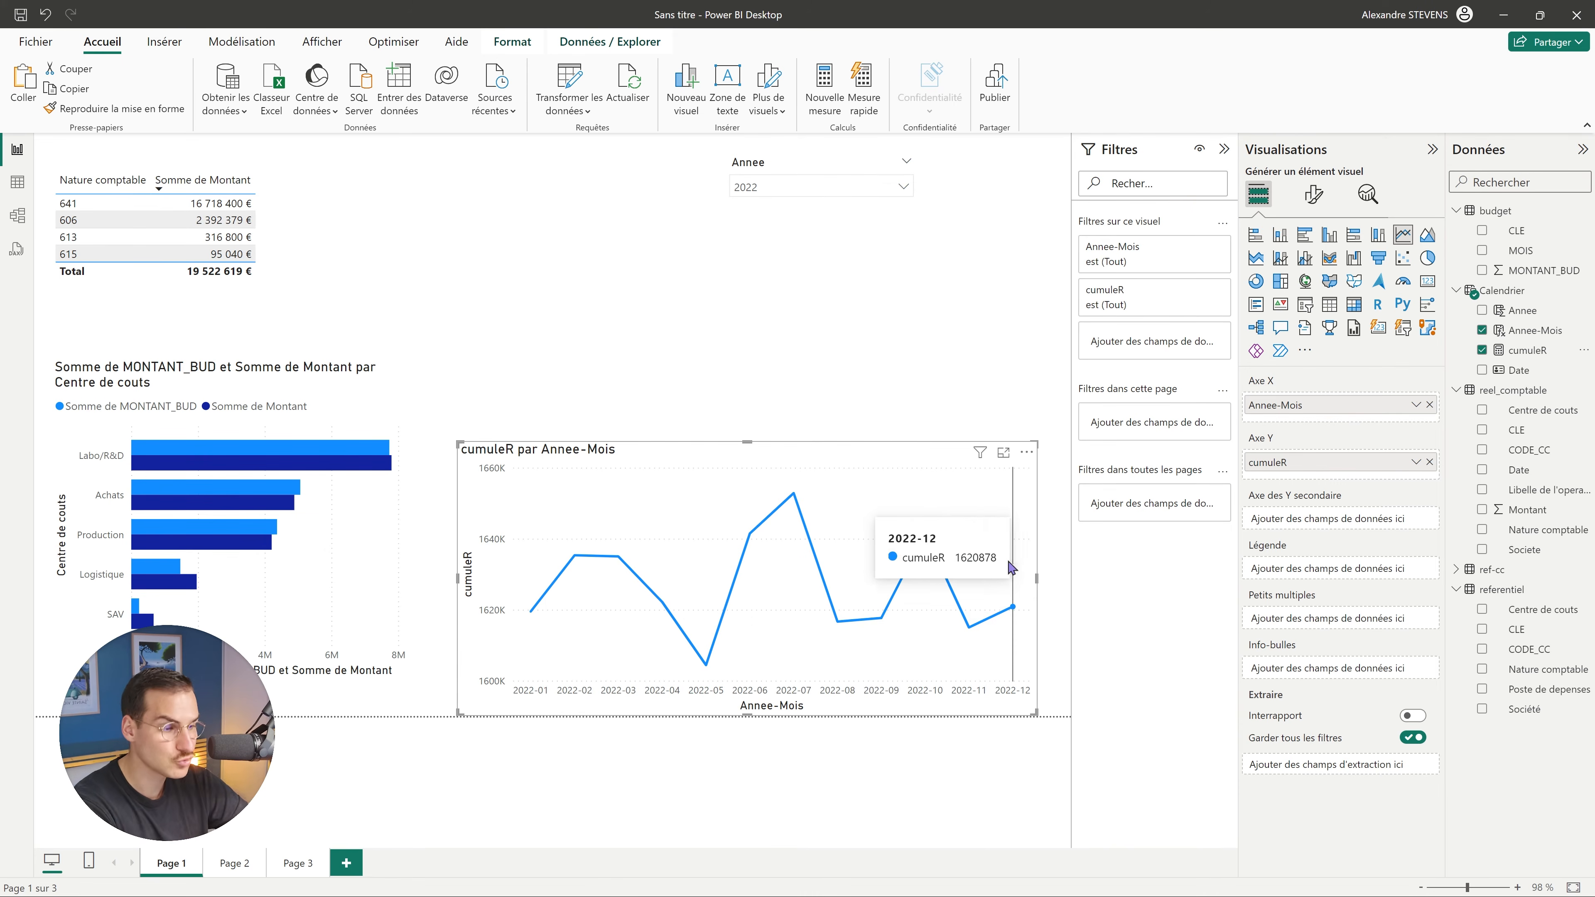
{"action": "left_click", "coordinate": [1532, 352]}
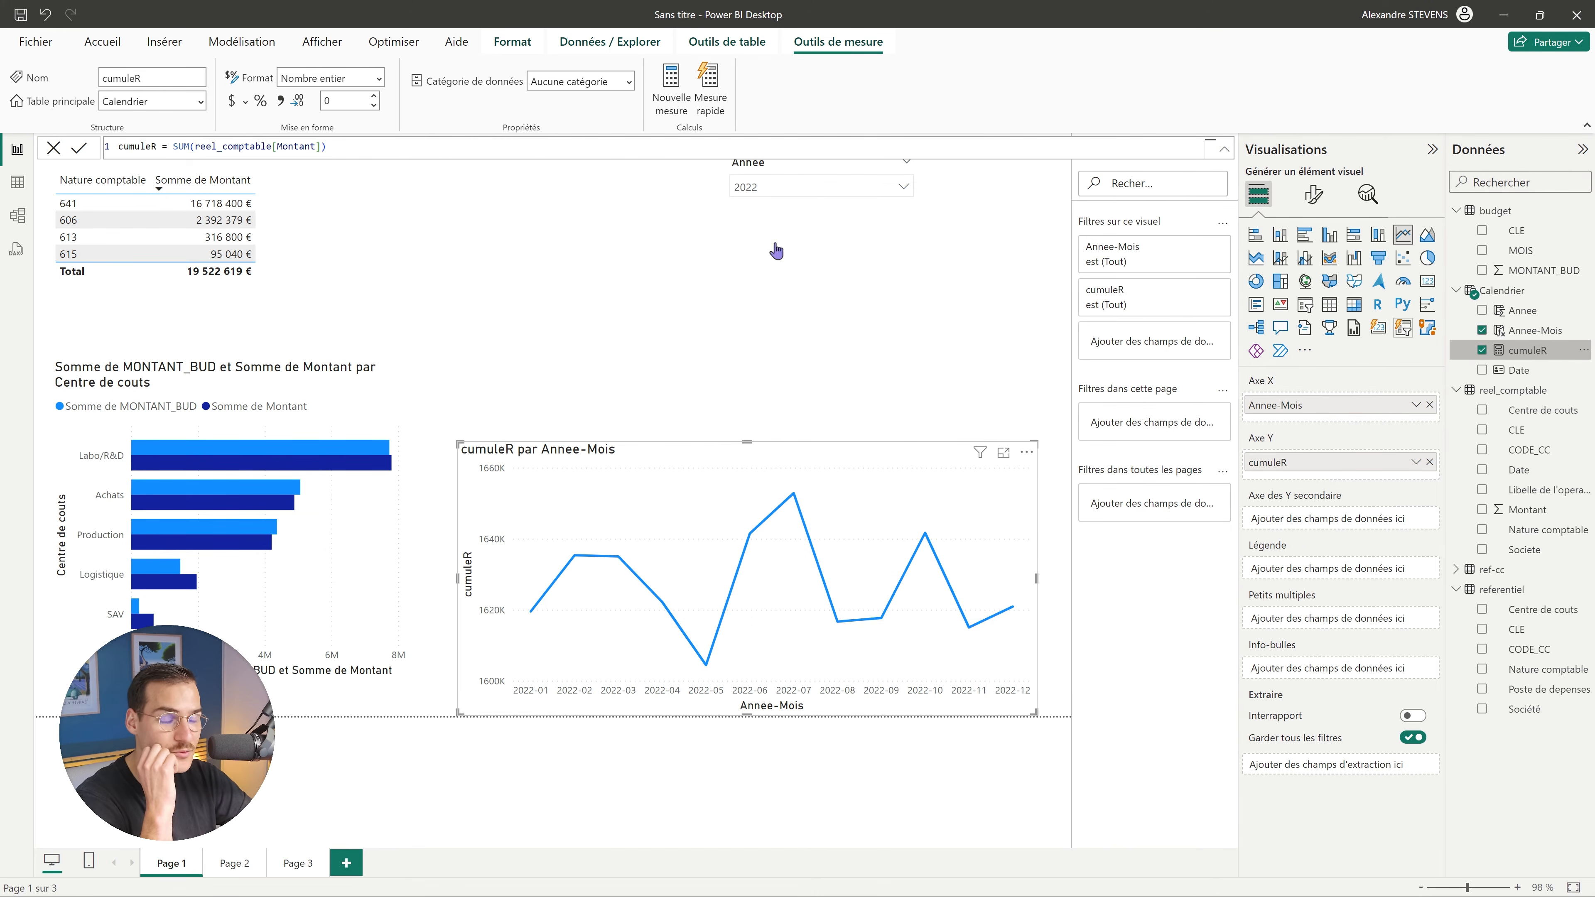
Wrap the cumuleR sum in CALCULATE and add a DATESYTD filter argument.
{"action": "left_click_drag", "start_coordinate": [171, 146], "coordinate": [339, 147]}
{"action": "left_click", "coordinate": [339, 148]}
{"action": "left_click", "coordinate": [172, 146]}
{"action": "type", "text": "CAL"}
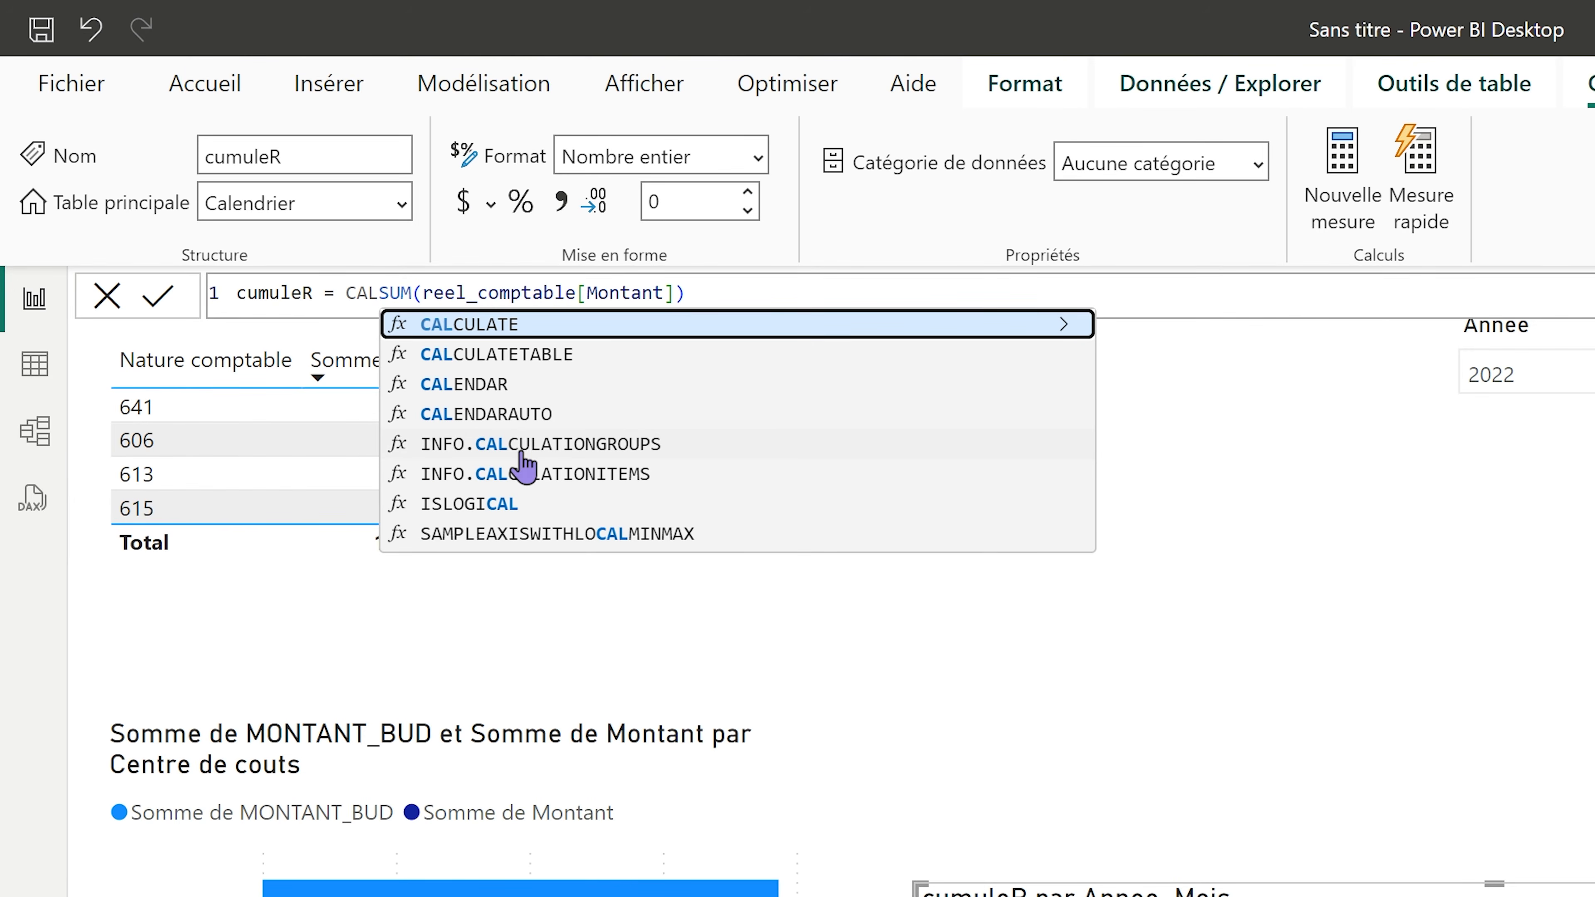
{"action": "left_click", "coordinate": [574, 326]}
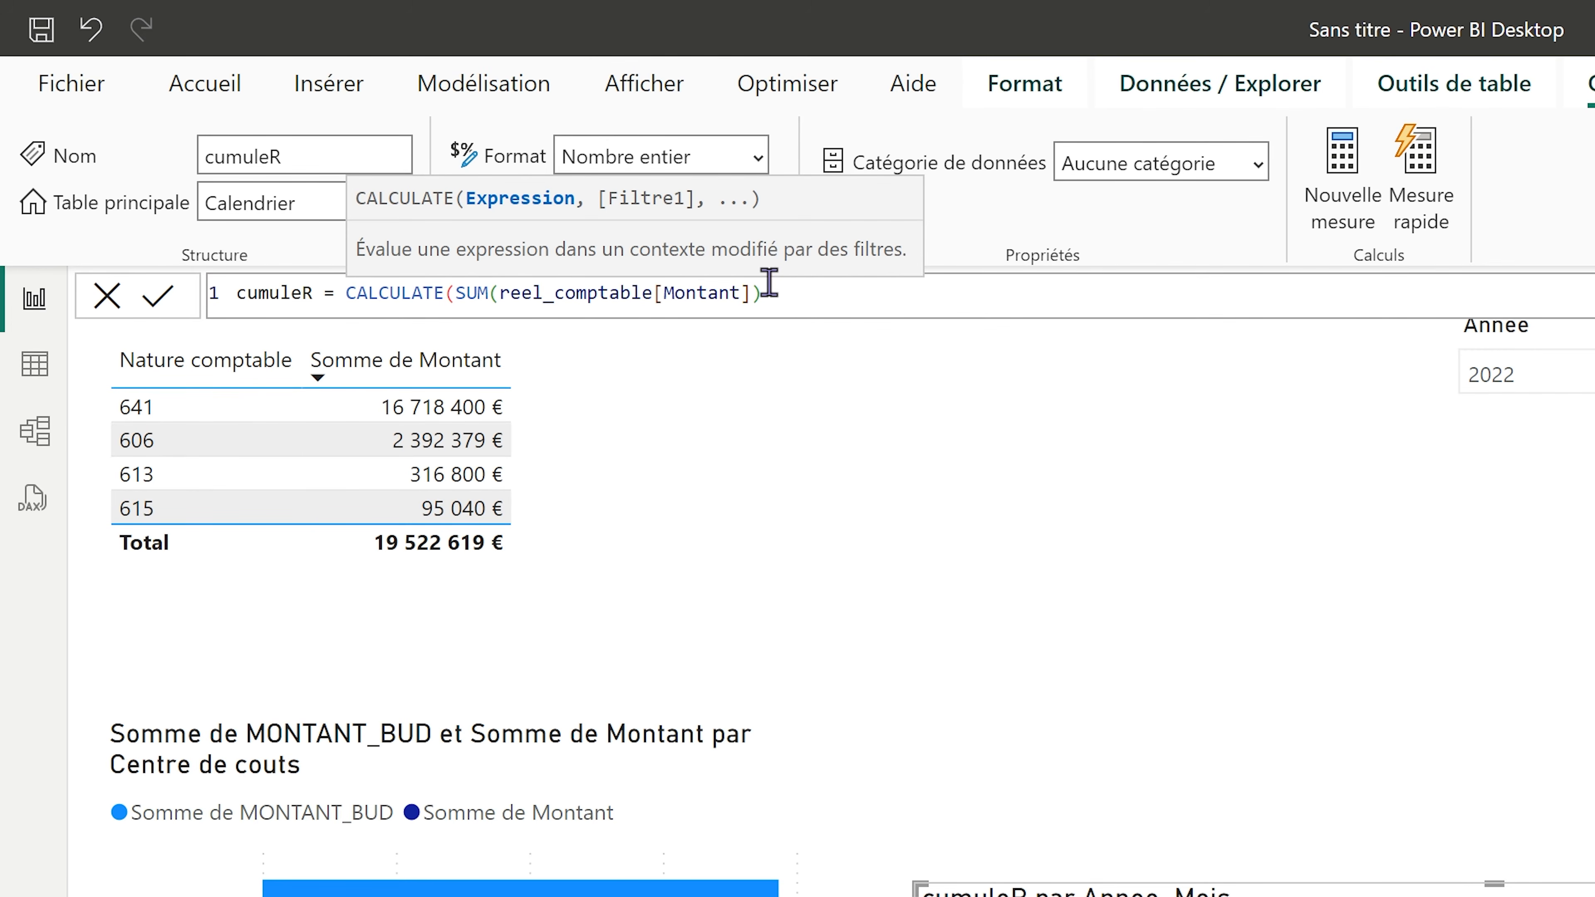
{"action": "key", "text": "Right"}
{"action": "key", "text": "Right"}
{"action": "key", "text": "Right"}
{"action": "key", "text": "Right"}
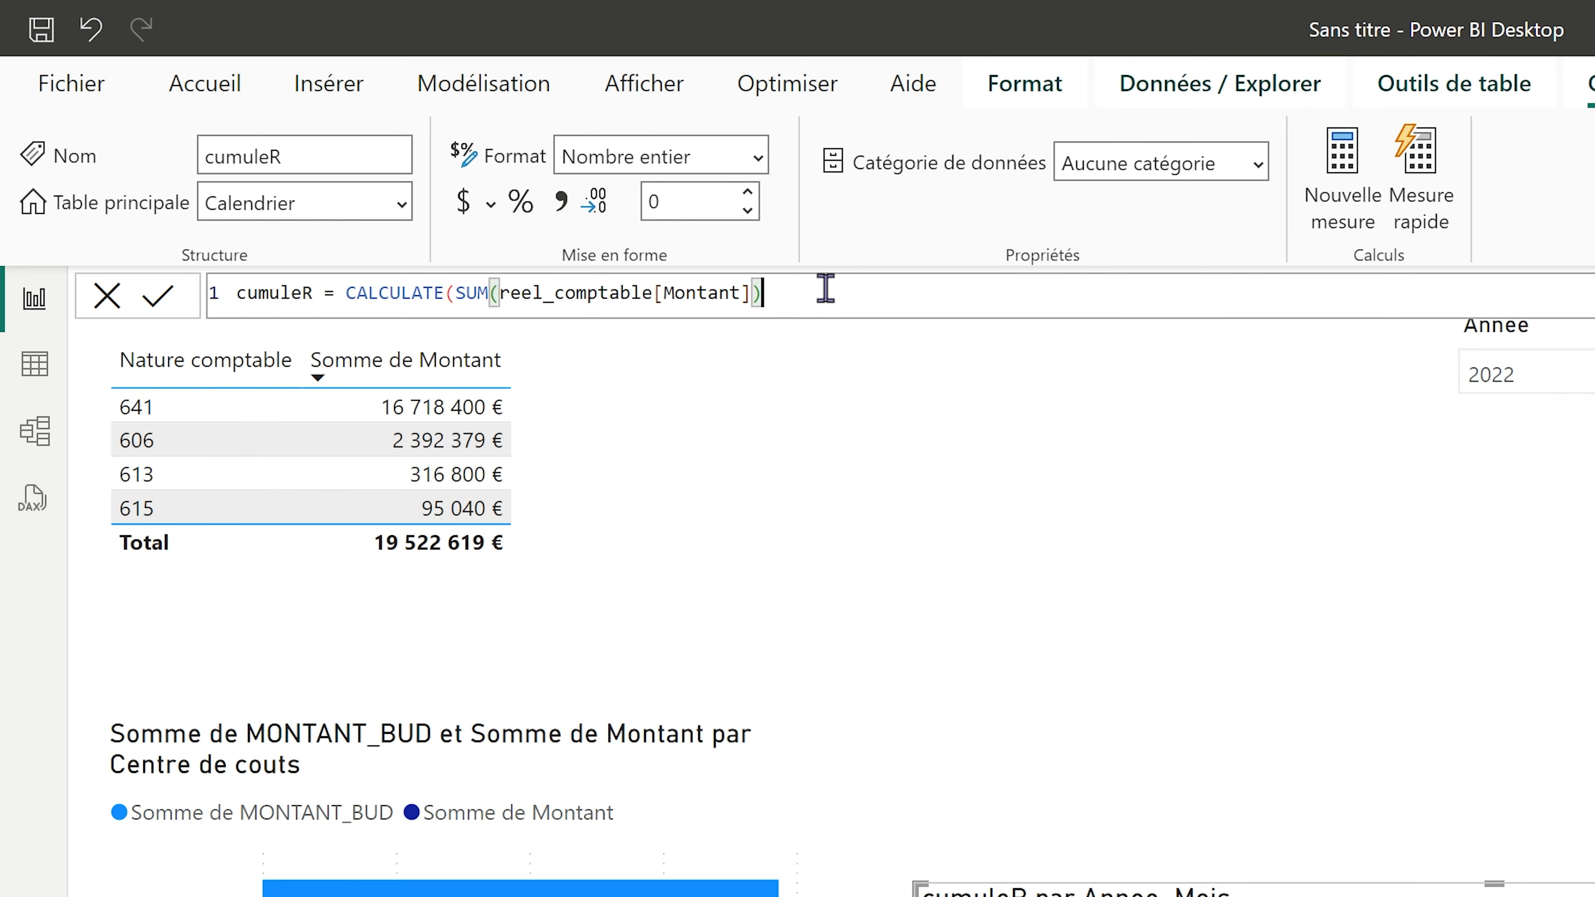
{"action": "type", "text": ","}
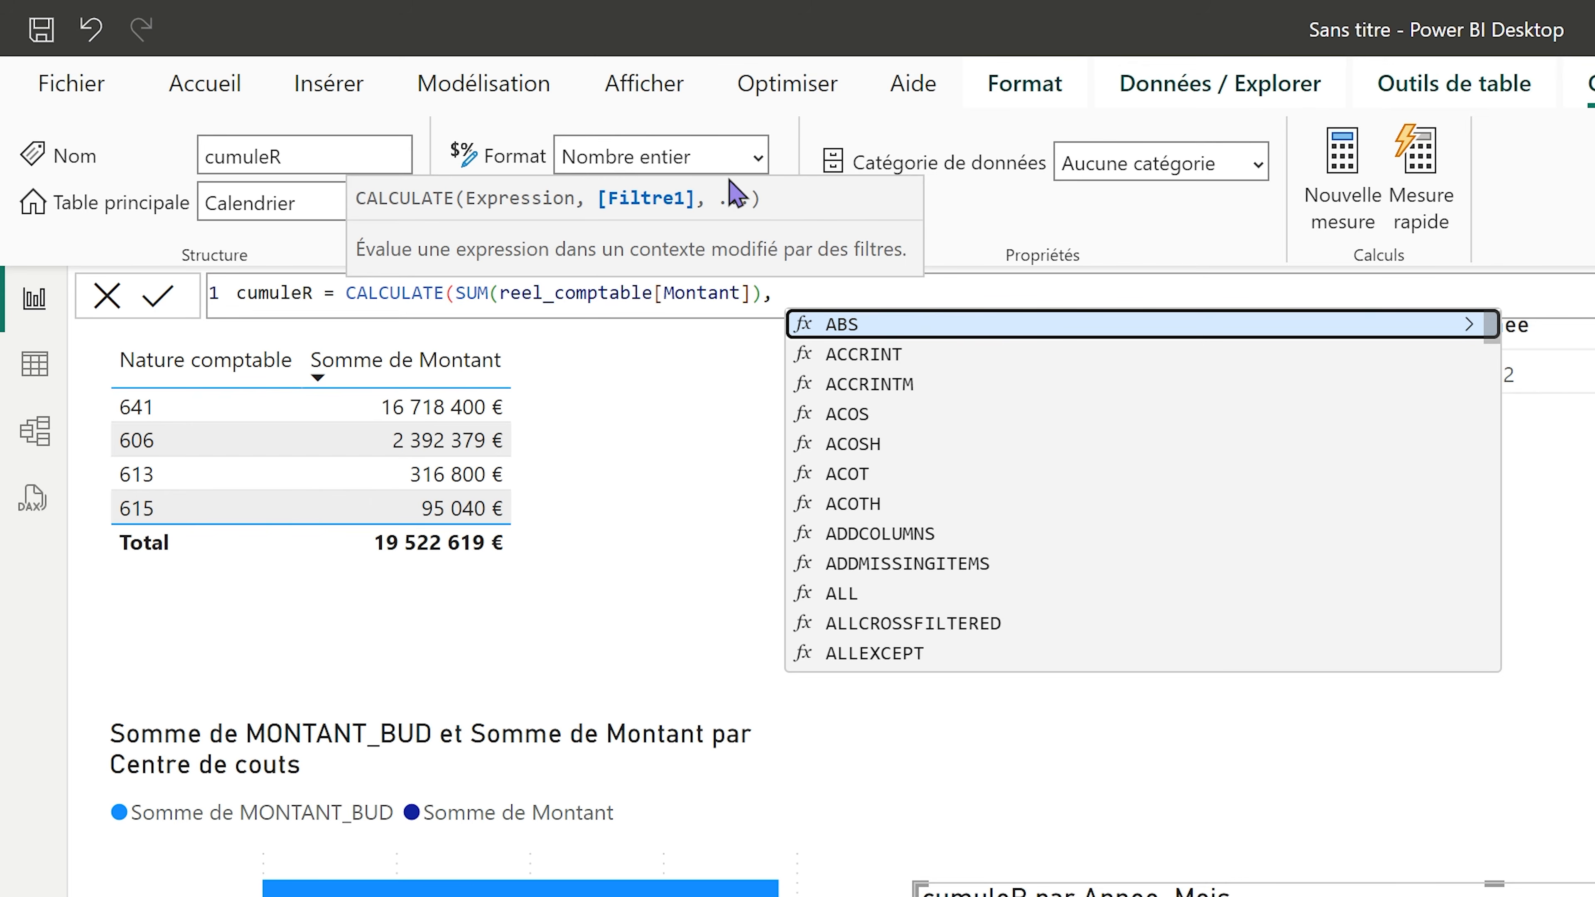
{"action": "type", "text": "DATES"}
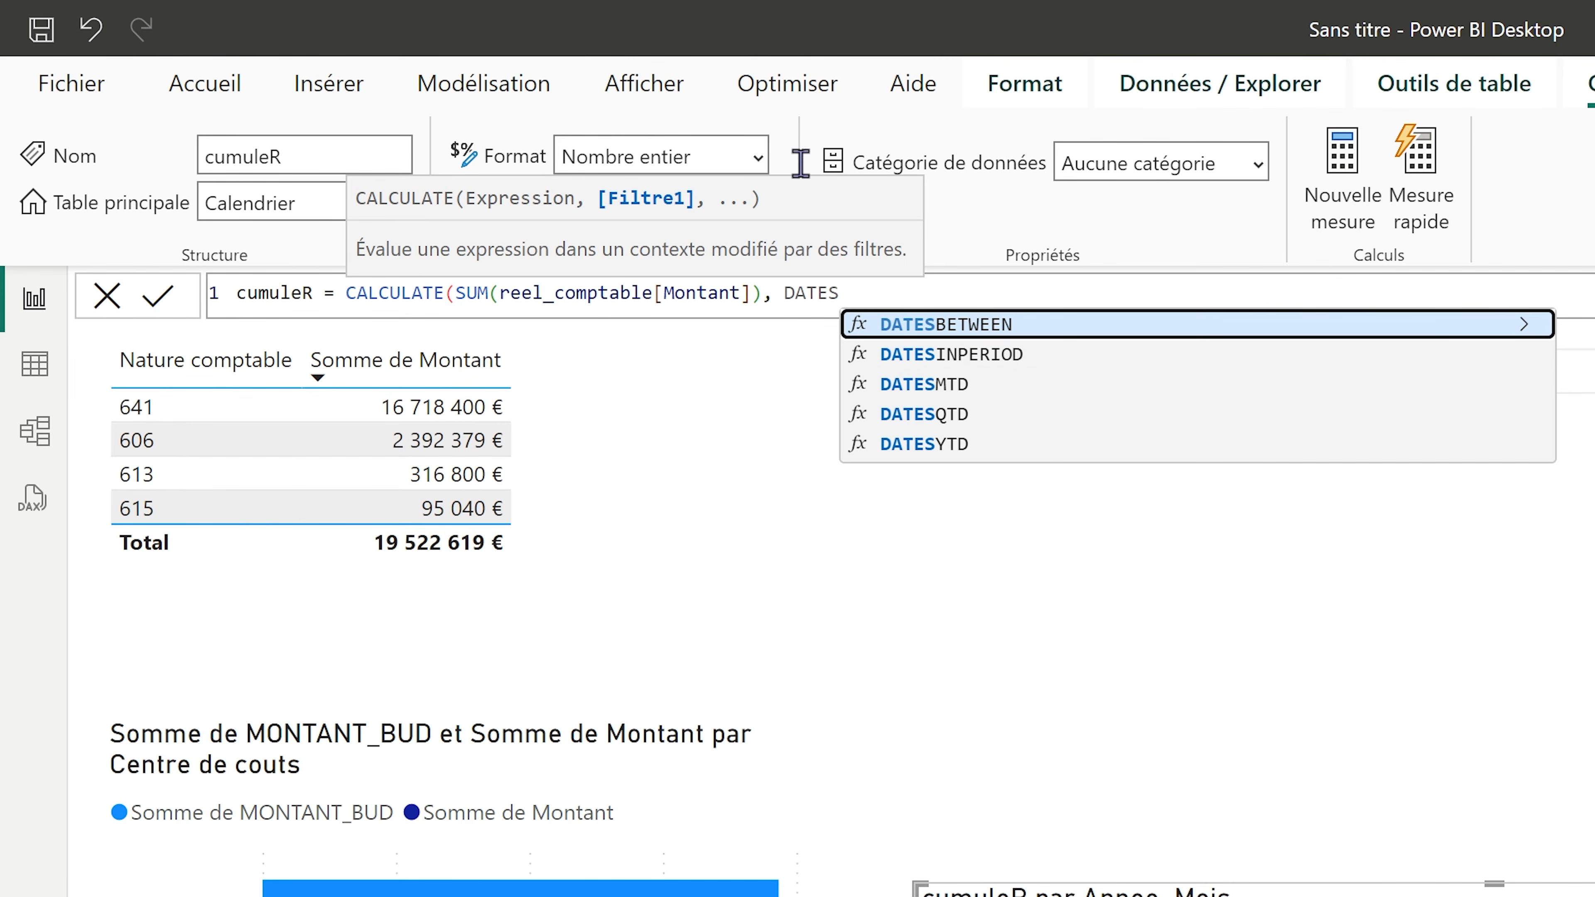
{"action": "left_click", "coordinate": [1021, 448]}
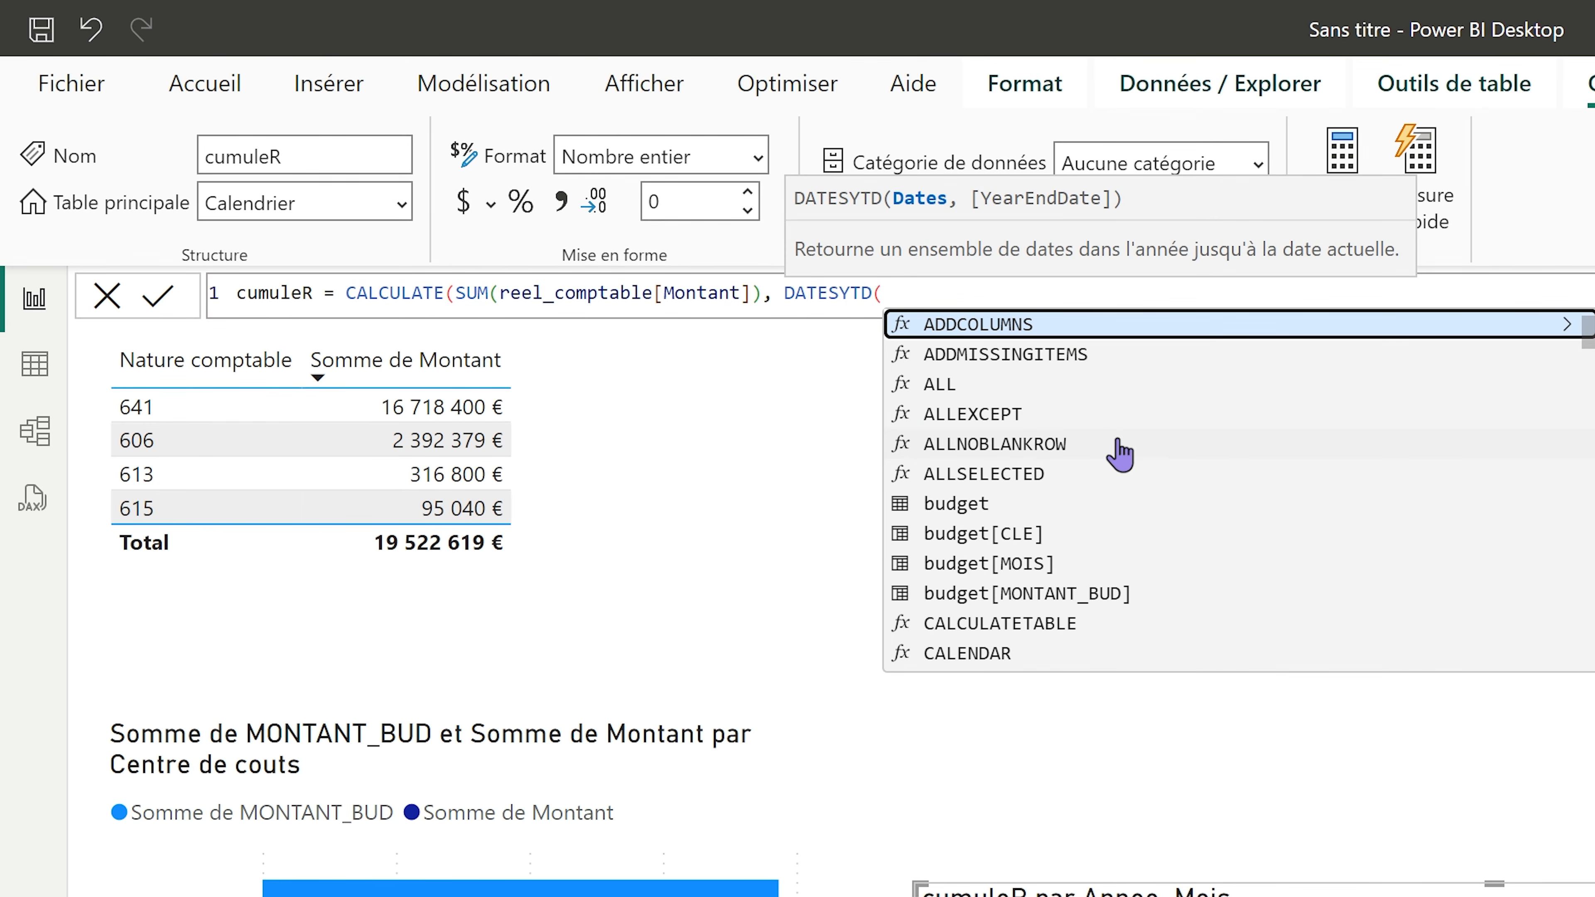
Pass Calendrier[Date] to DATESYTD, close the parentheses and commit cumuleR.
{"action": "scroll", "coordinate": [1119, 452], "scroll_direction": "up", "scroll_amount": 1}
{"action": "scroll", "coordinate": [1130, 440], "scroll_direction": "down", "scroll_amount": 20}
{"action": "scroll", "coordinate": [1121, 481], "scroll_direction": "up", "scroll_amount": 20}
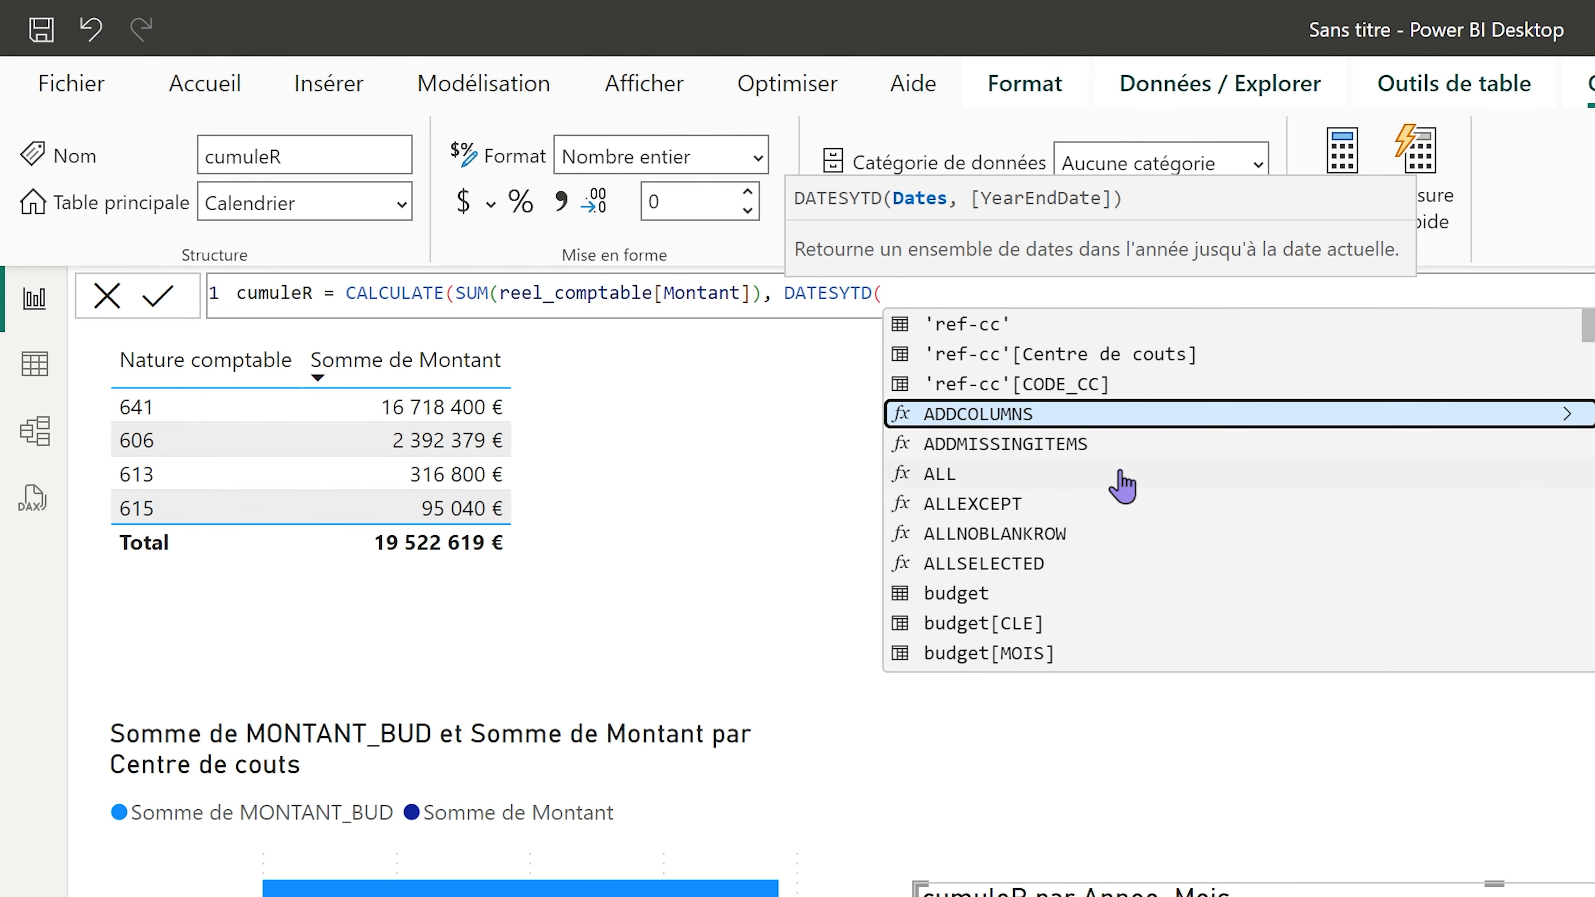
{"action": "type", "text": "da"}
{"action": "scroll", "coordinate": [1121, 480], "scroll_direction": "up", "scroll_amount": 1}
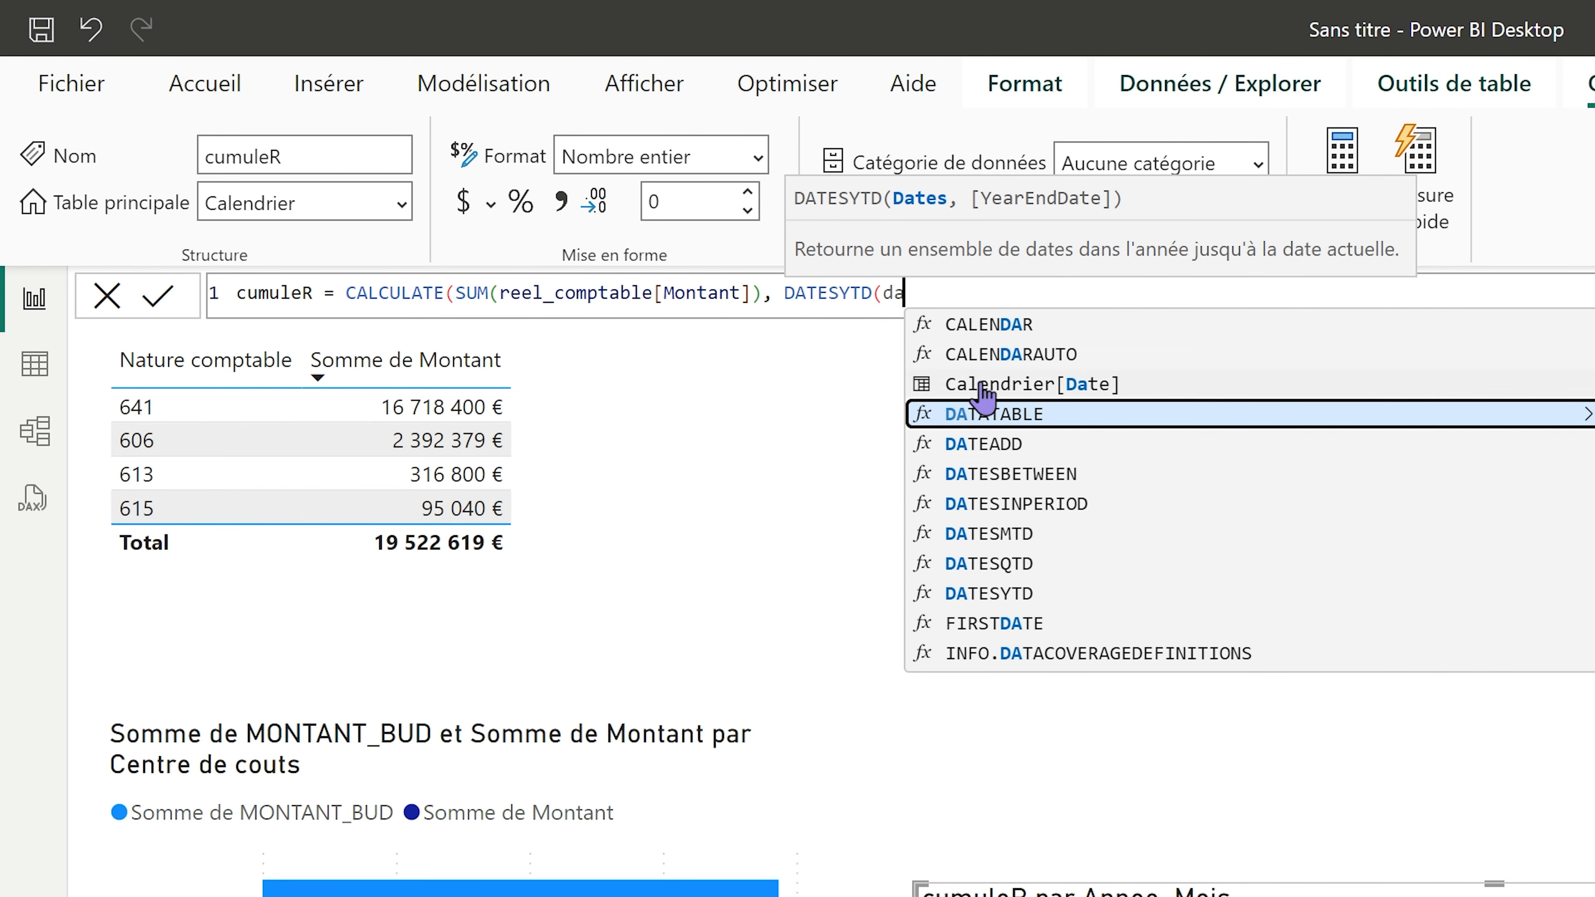
{"action": "left_click", "coordinate": [983, 386]}
{"action": "type", "text": ")"}
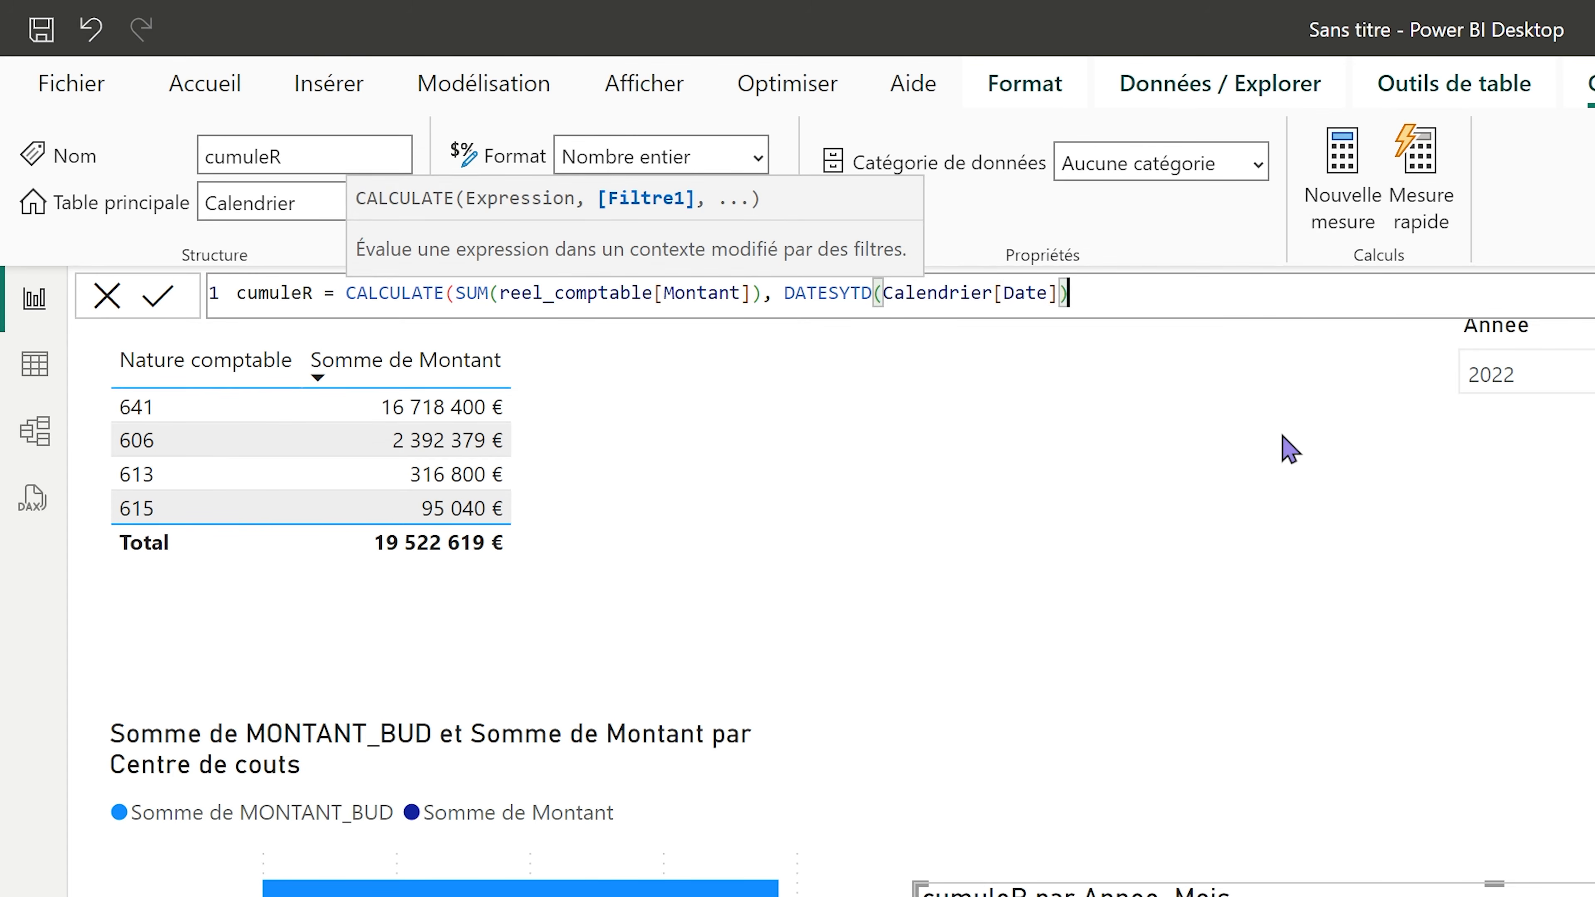
{"action": "type", "text": ")"}
{"action": "key", "text": "Return"}
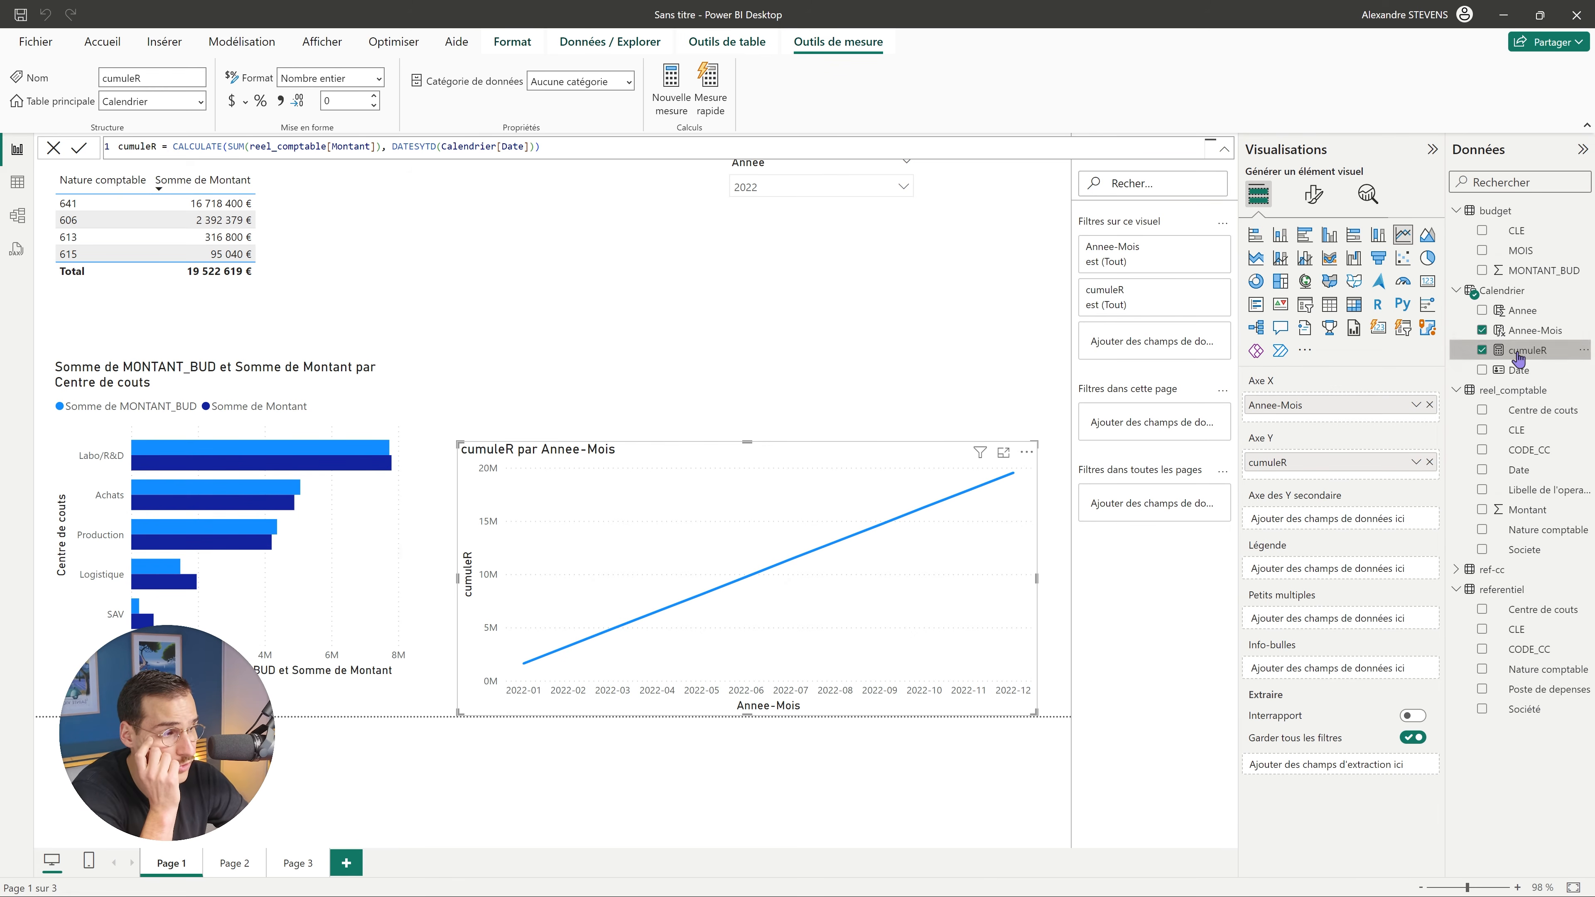
Create a new measure named cumuleB from a copy of the cumuleR formula.
{"action": "key", "text": "ctrl+a"}
{"action": "key", "text": "ctrl+c"}
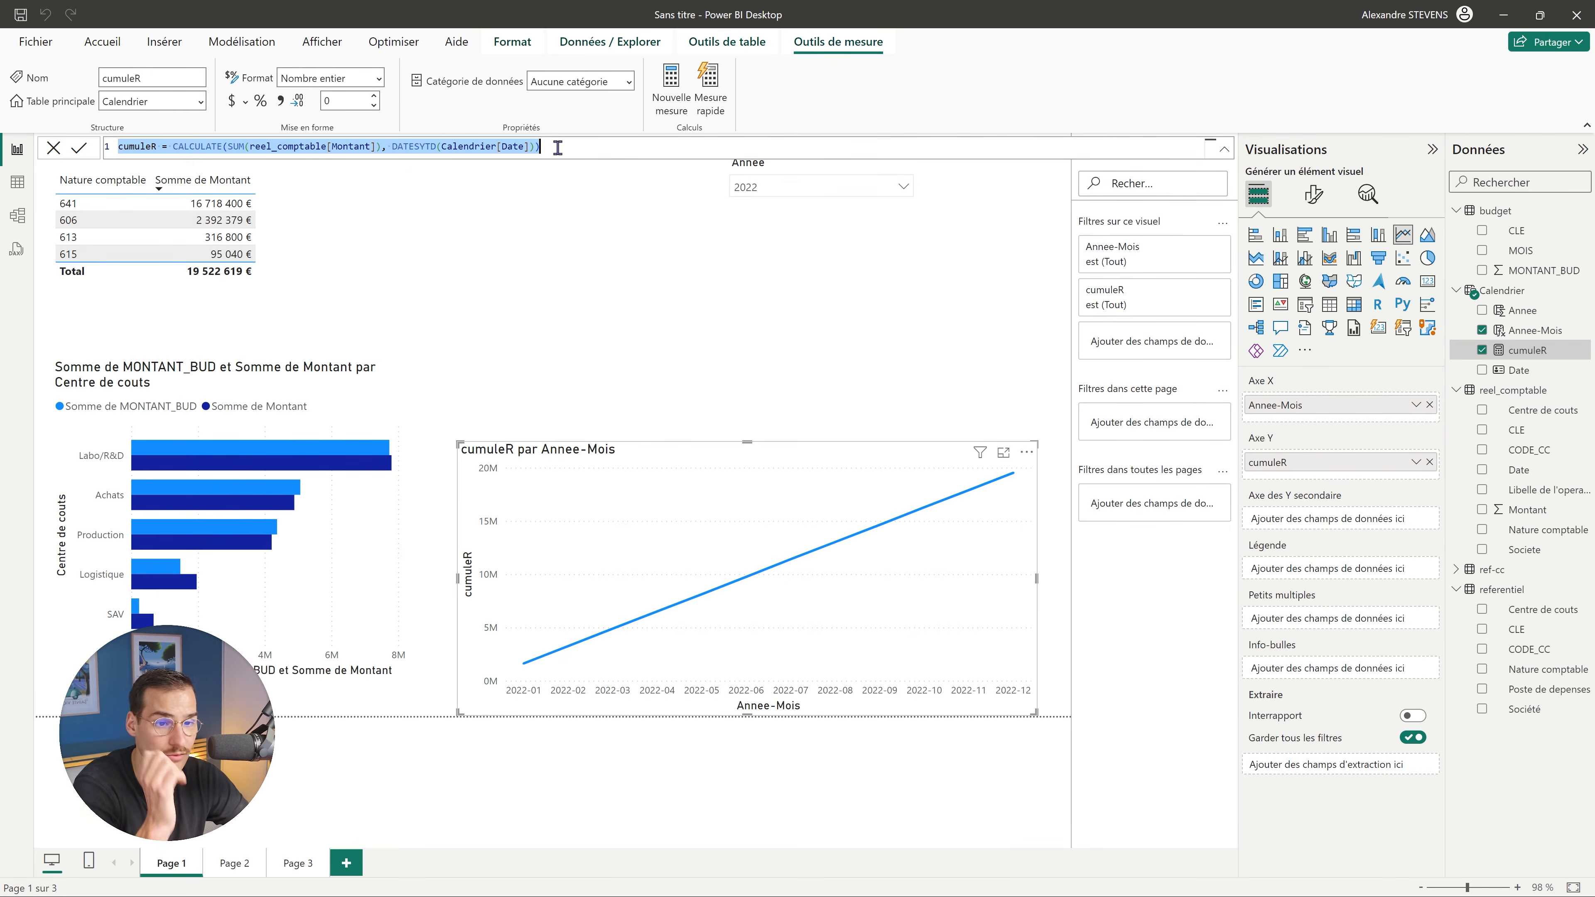
{"action": "left_click", "coordinate": [681, 81]}
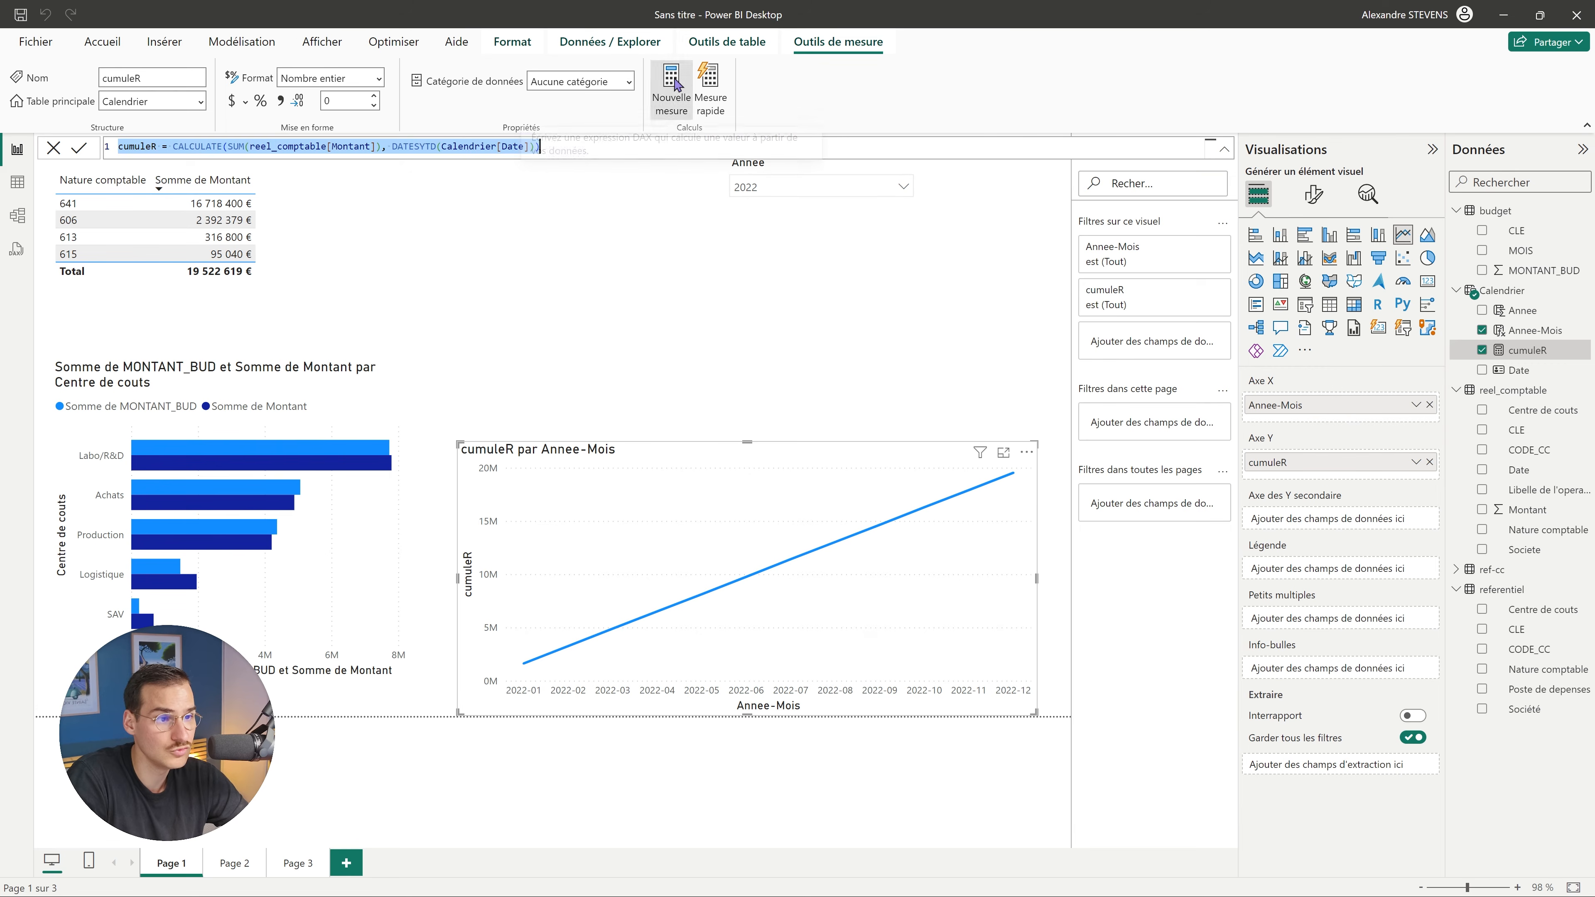
{"action": "key", "text": "ctrl+v"}
{"action": "left_click", "coordinate": [156, 147]}
{"action": "key", "text": "BackSpace"}
{"action": "type", "text": "b"}
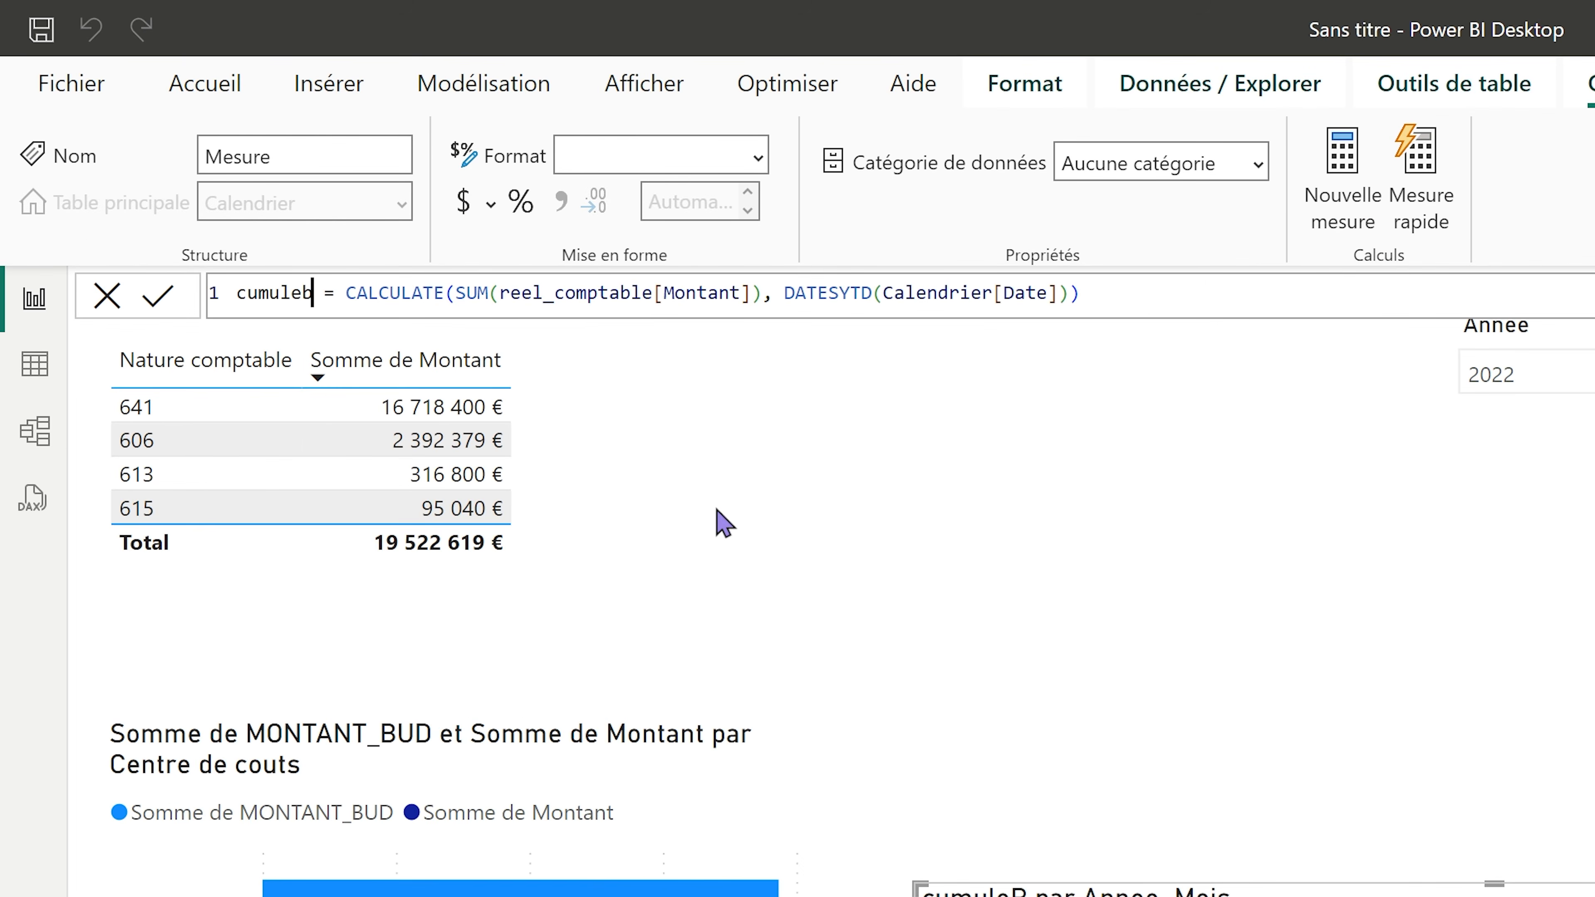
{"action": "key", "text": "BackSpace"}
{"action": "type", "text": "B"}
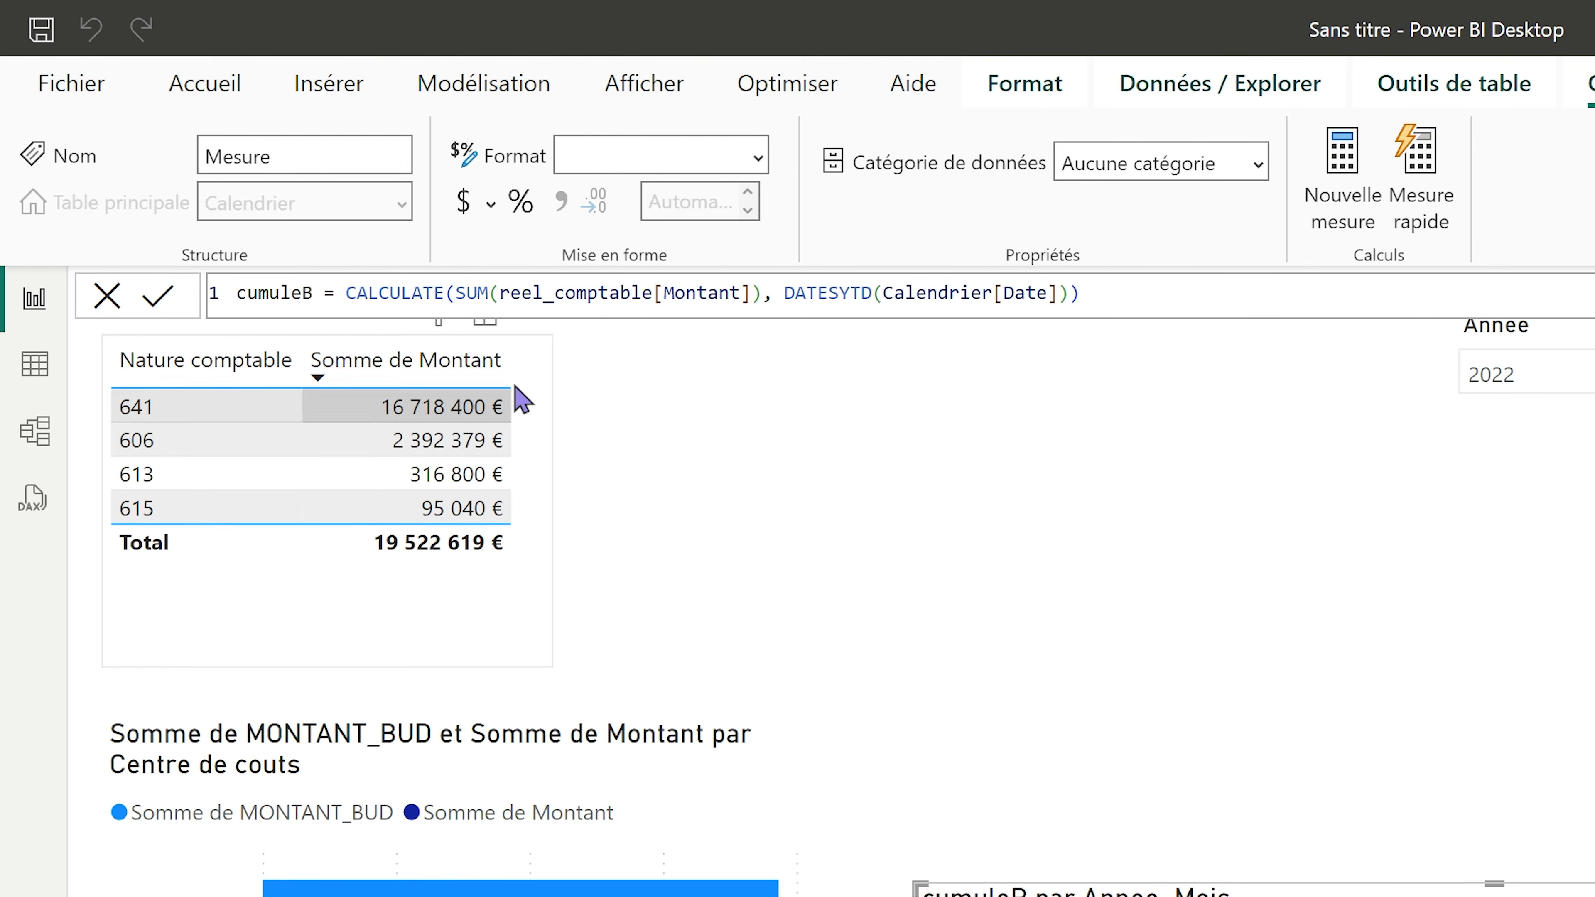
Change cumuleB to sum budget[MONTANT_BUD], commit it and add it to the line chart.
{"action": "left_click_drag", "start_coordinate": [754, 290], "coordinate": [521, 293]}
{"action": "key", "text": "BackSpace"}
{"action": "key", "text": "BackSpace"}
{"action": "key", "text": "BackSpace"}
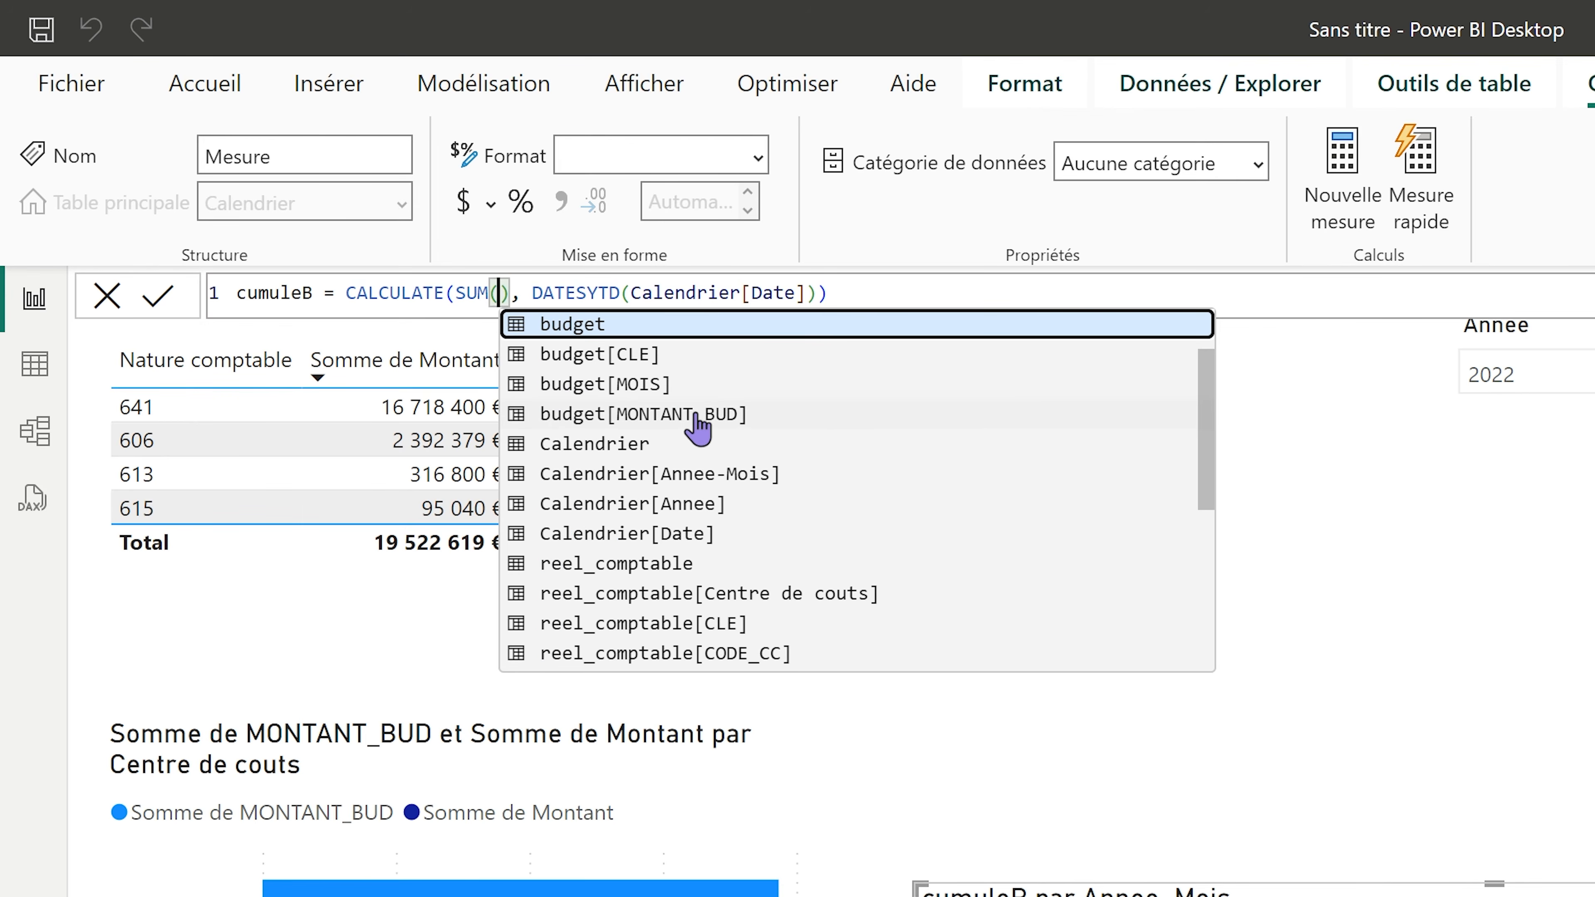
{"action": "left_click", "coordinate": [695, 416]}
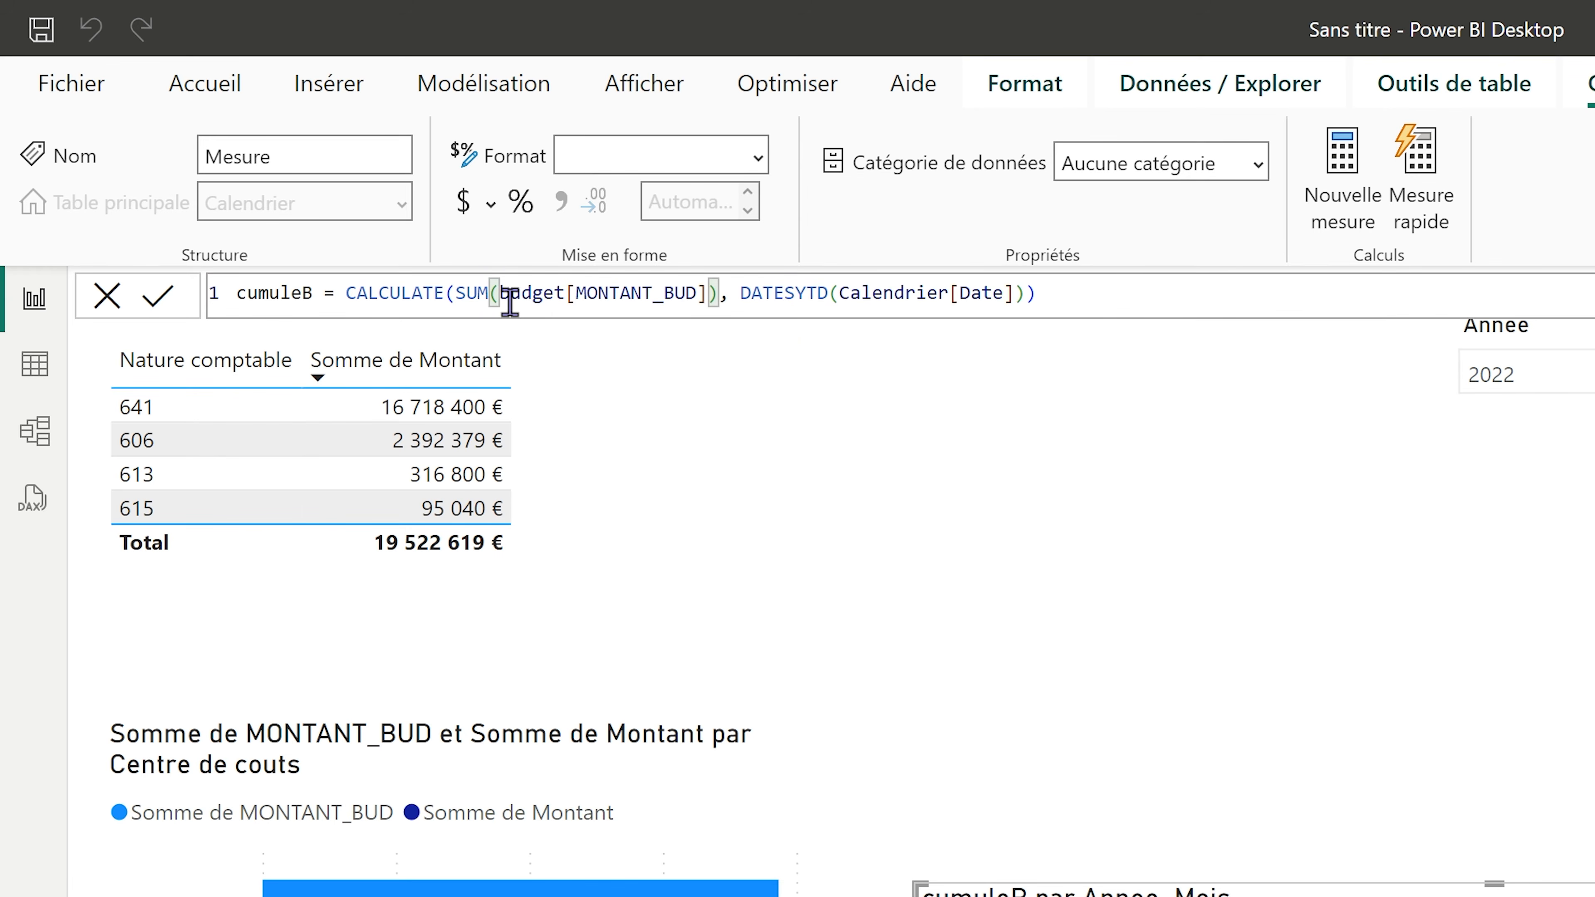
{"action": "left_click", "coordinate": [1091, 291]}
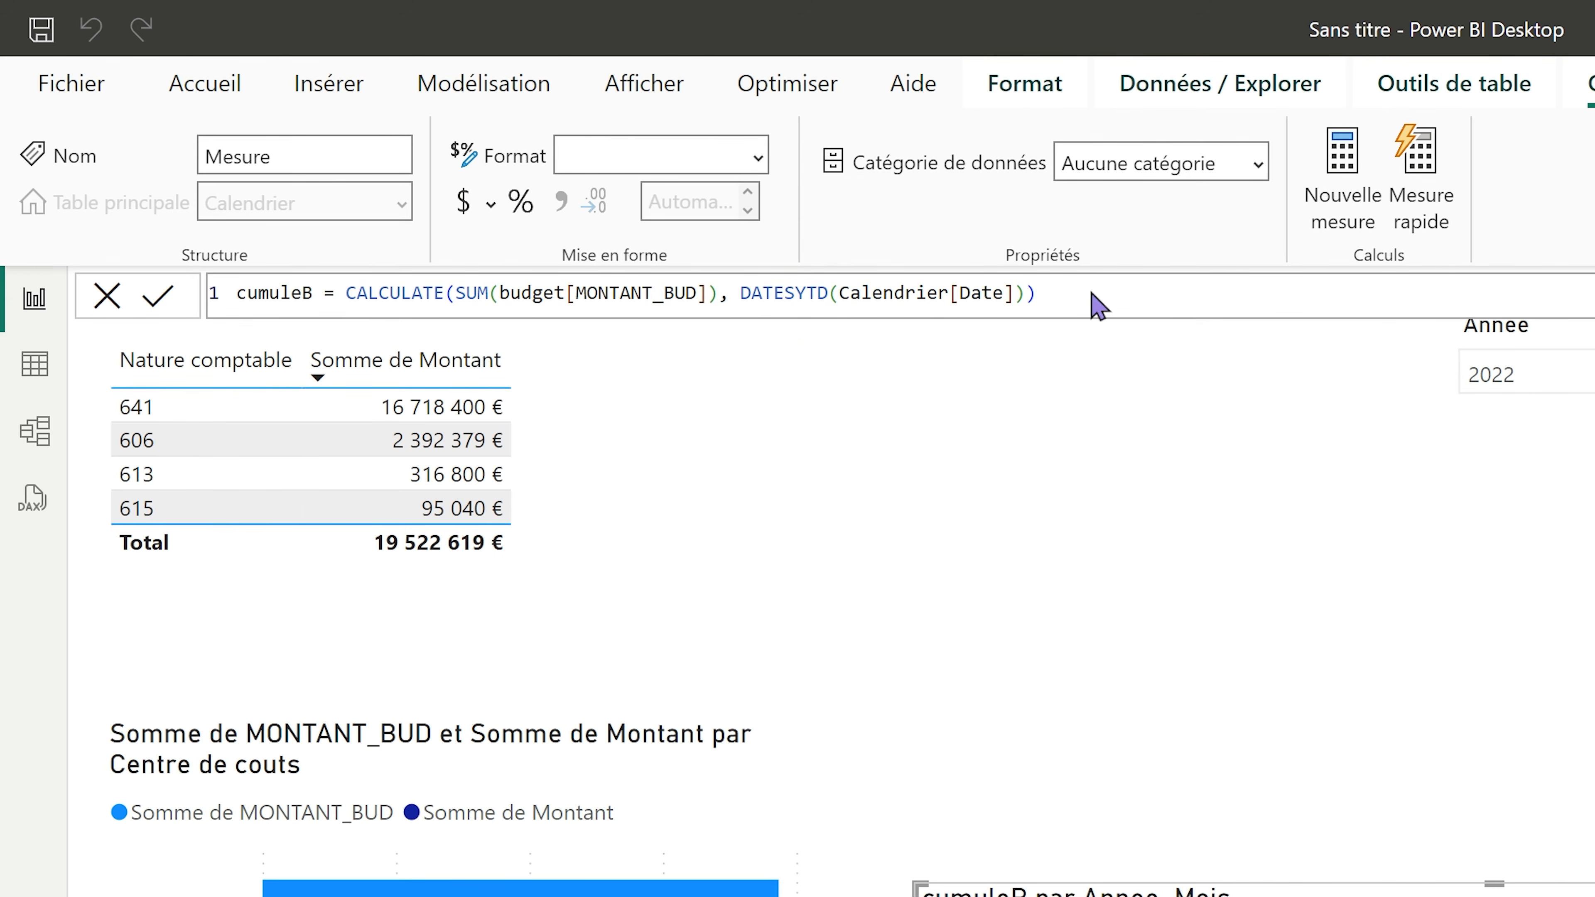
{"action": "key", "text": "Return"}
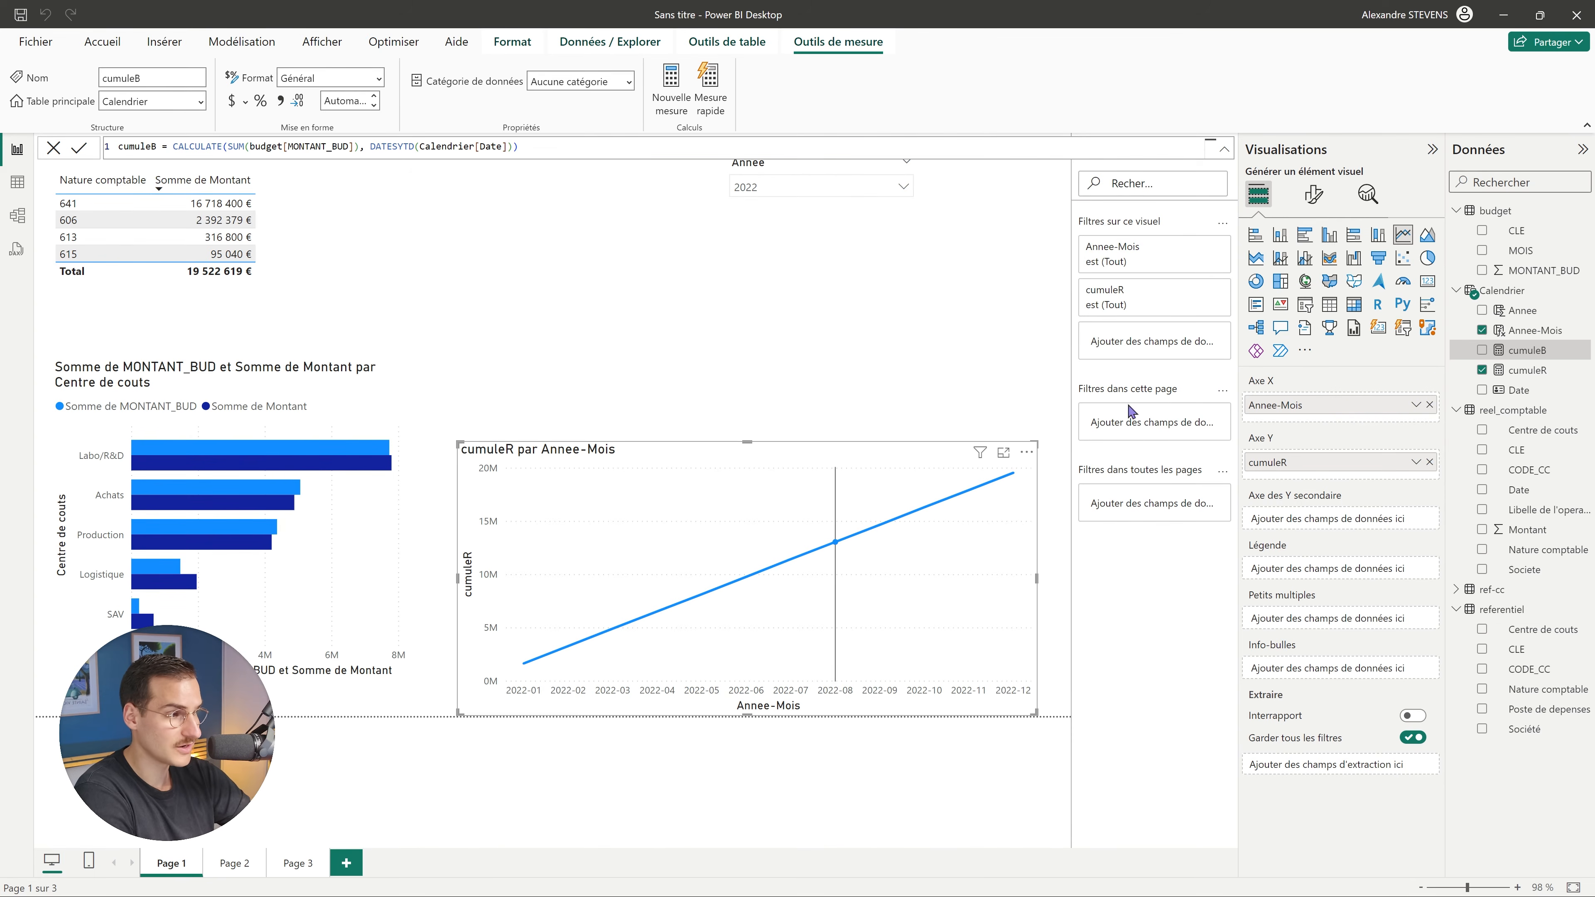
{"action": "left_click", "coordinate": [1482, 350]}
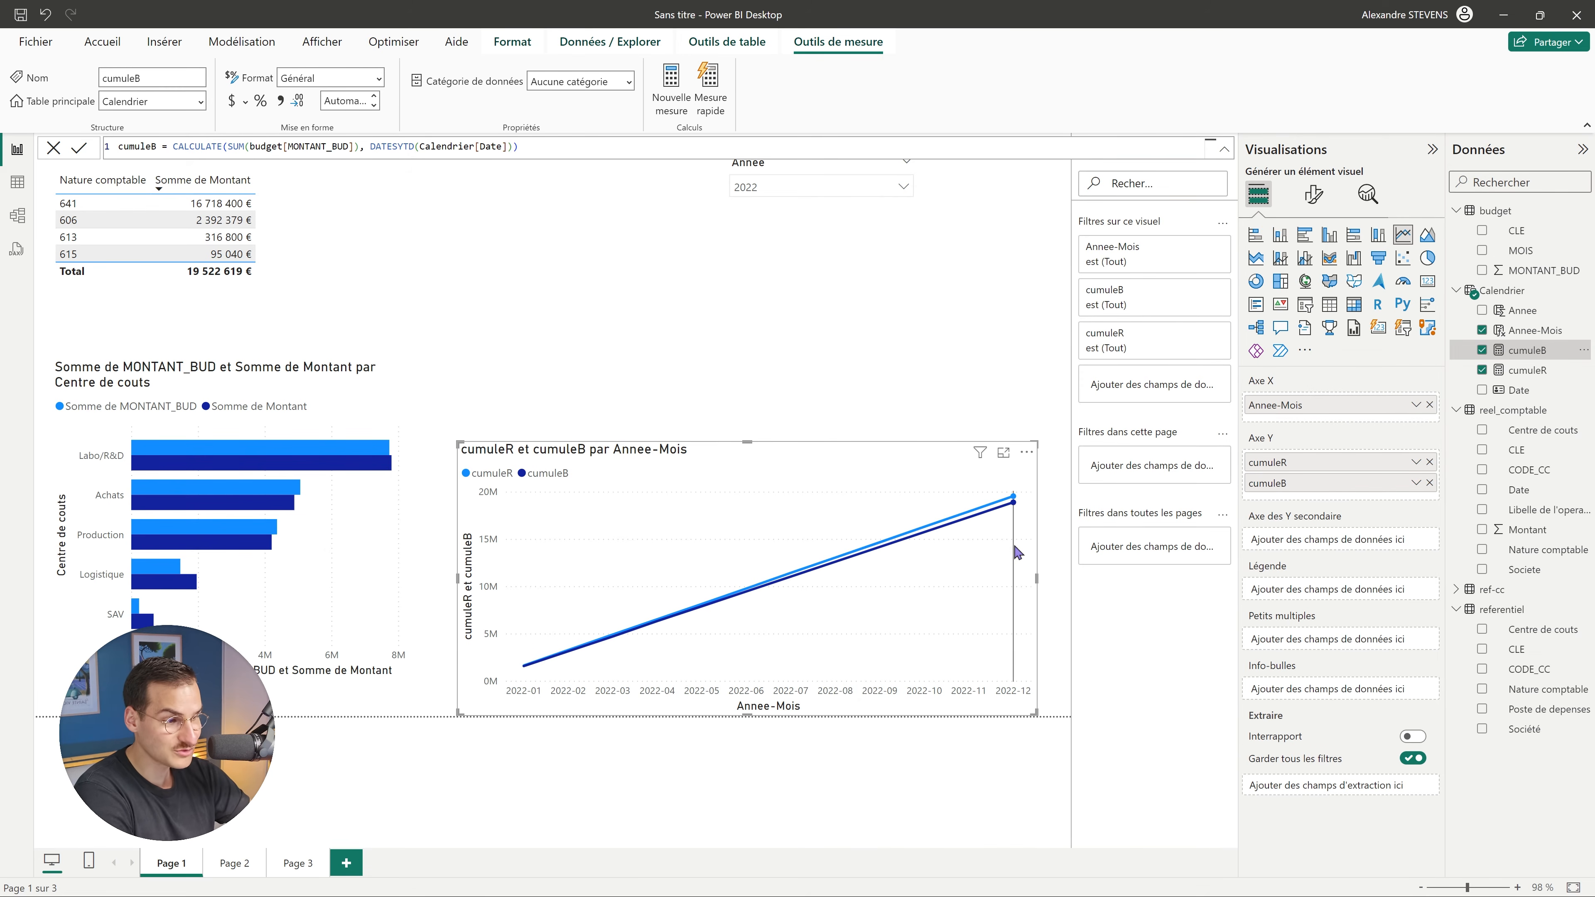
{"action": "mouse_move", "coordinate": [1017, 553]}
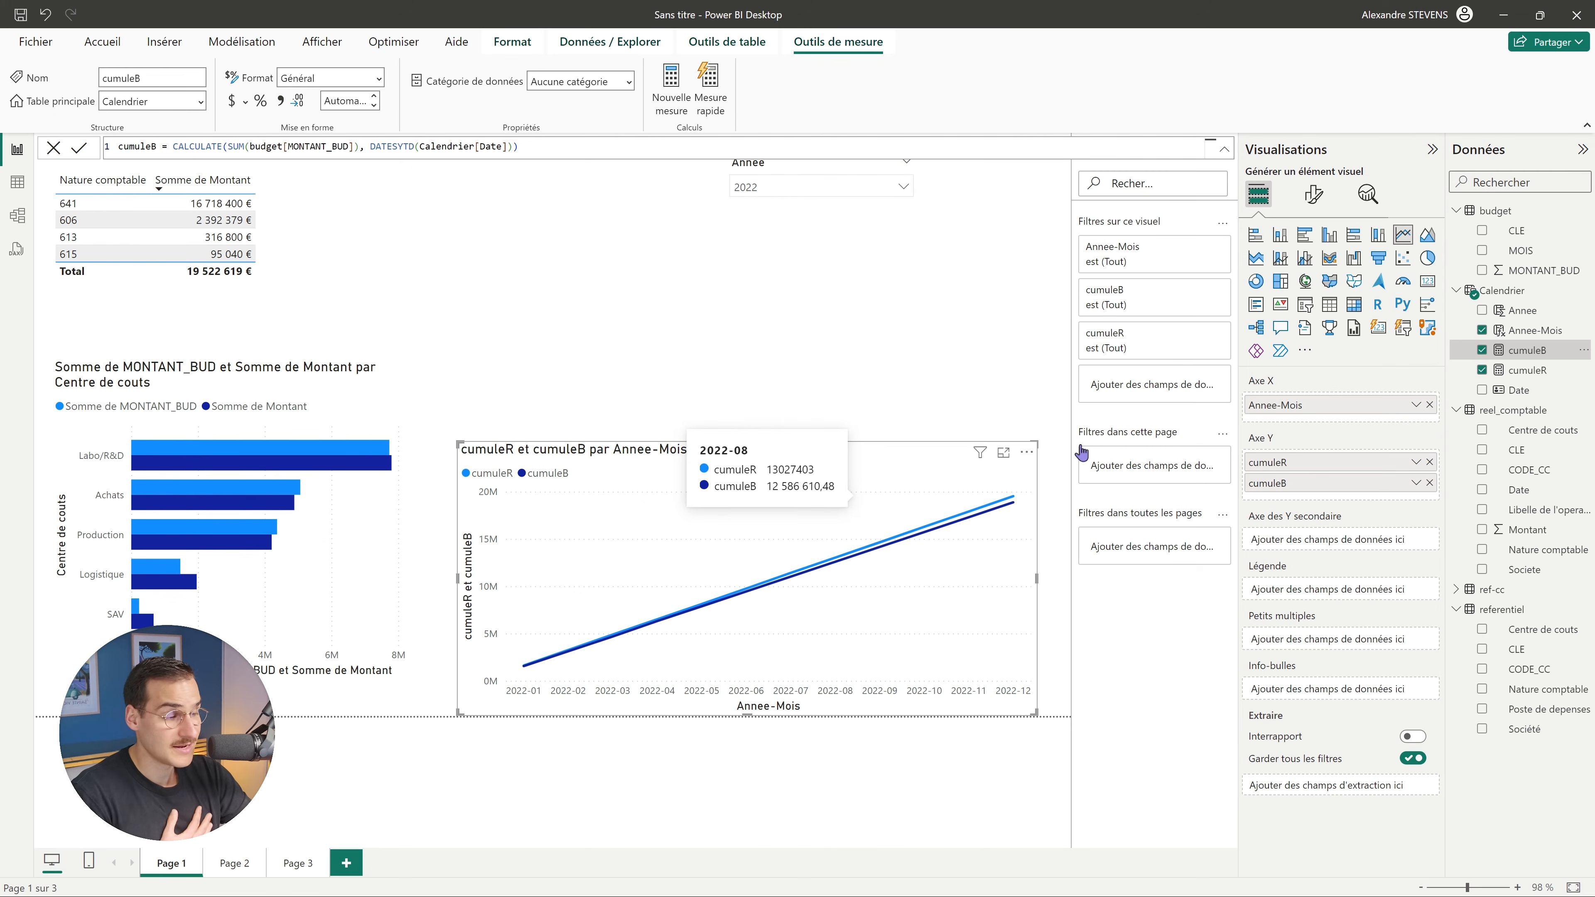
Format cumuleB as € Euro (123 €) and apply the currency format to cumuleR.
{"action": "left_click", "coordinate": [245, 101]}
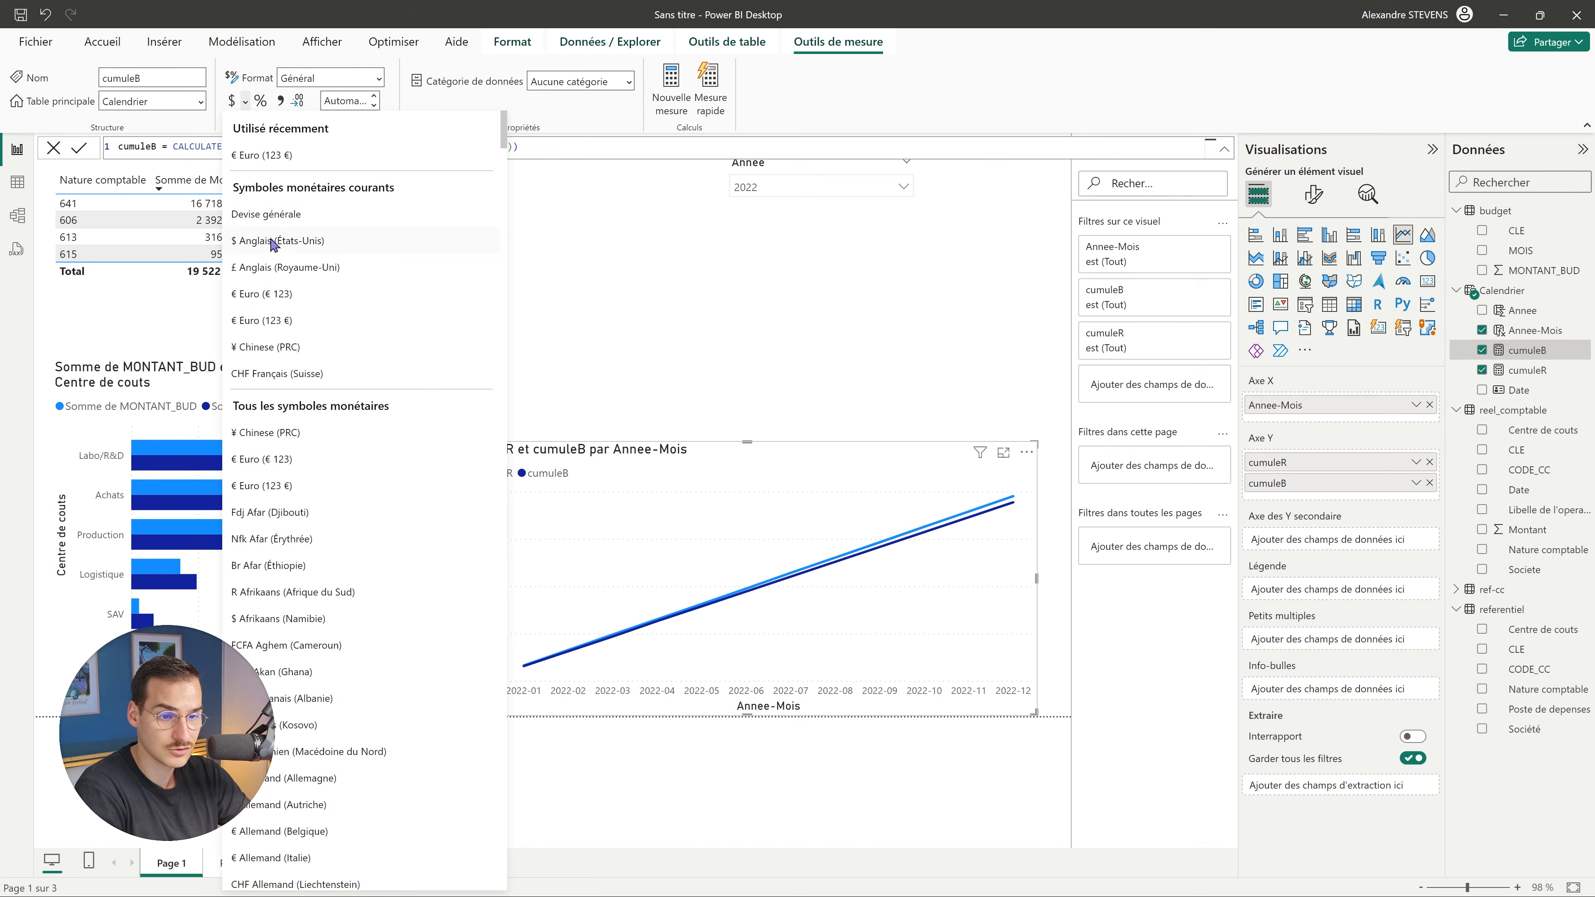
{"action": "left_click", "coordinate": [288, 321]}
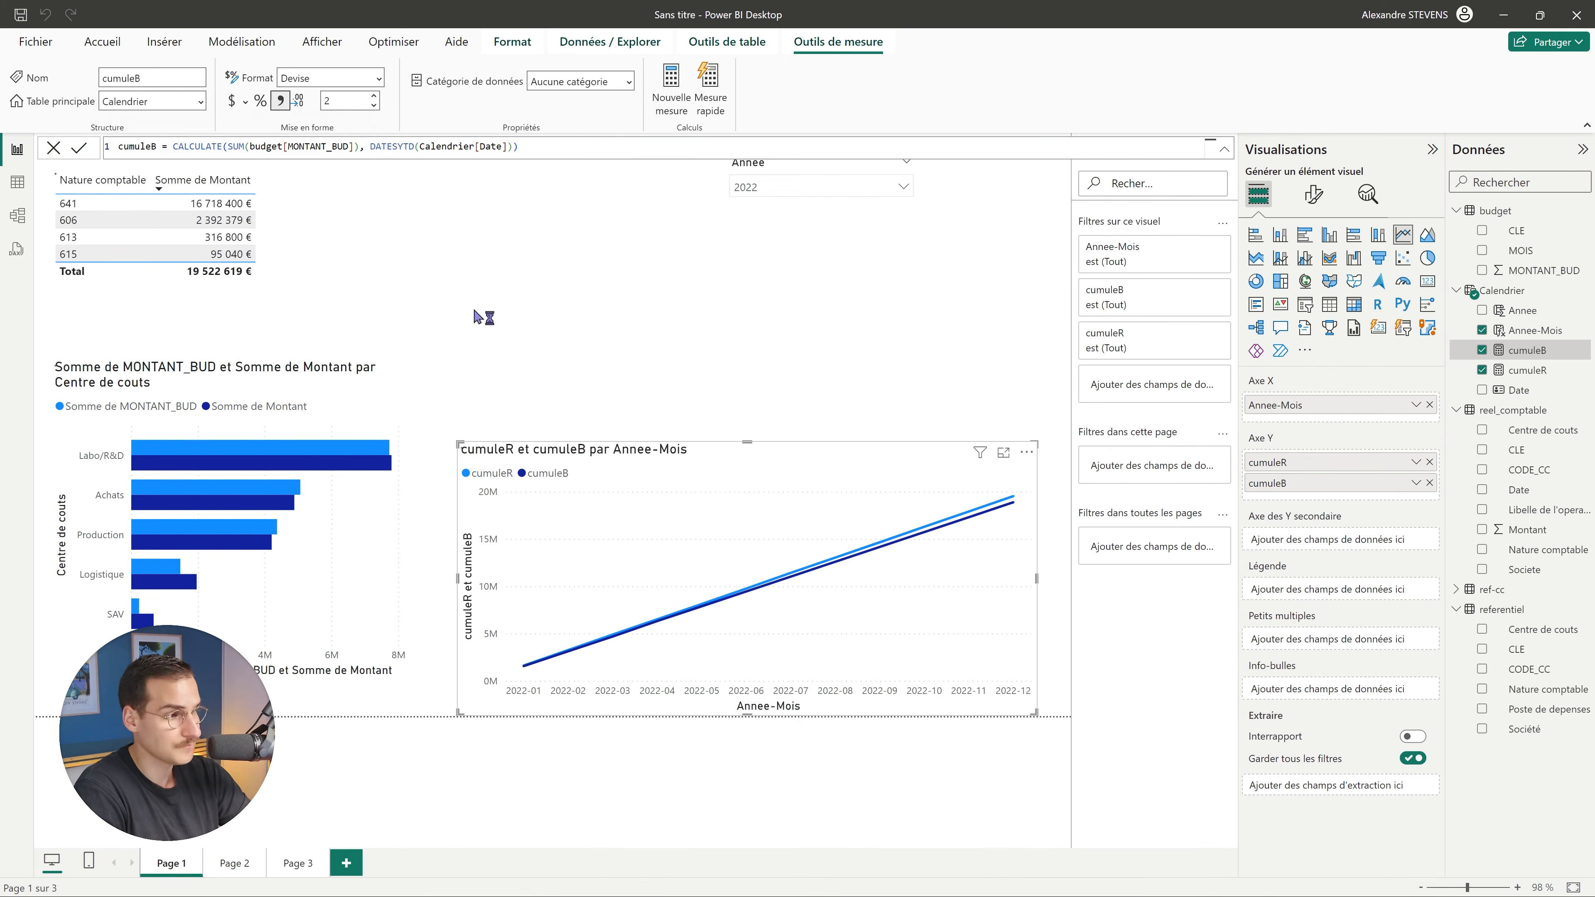
{"action": "left_click", "coordinate": [1526, 370]}
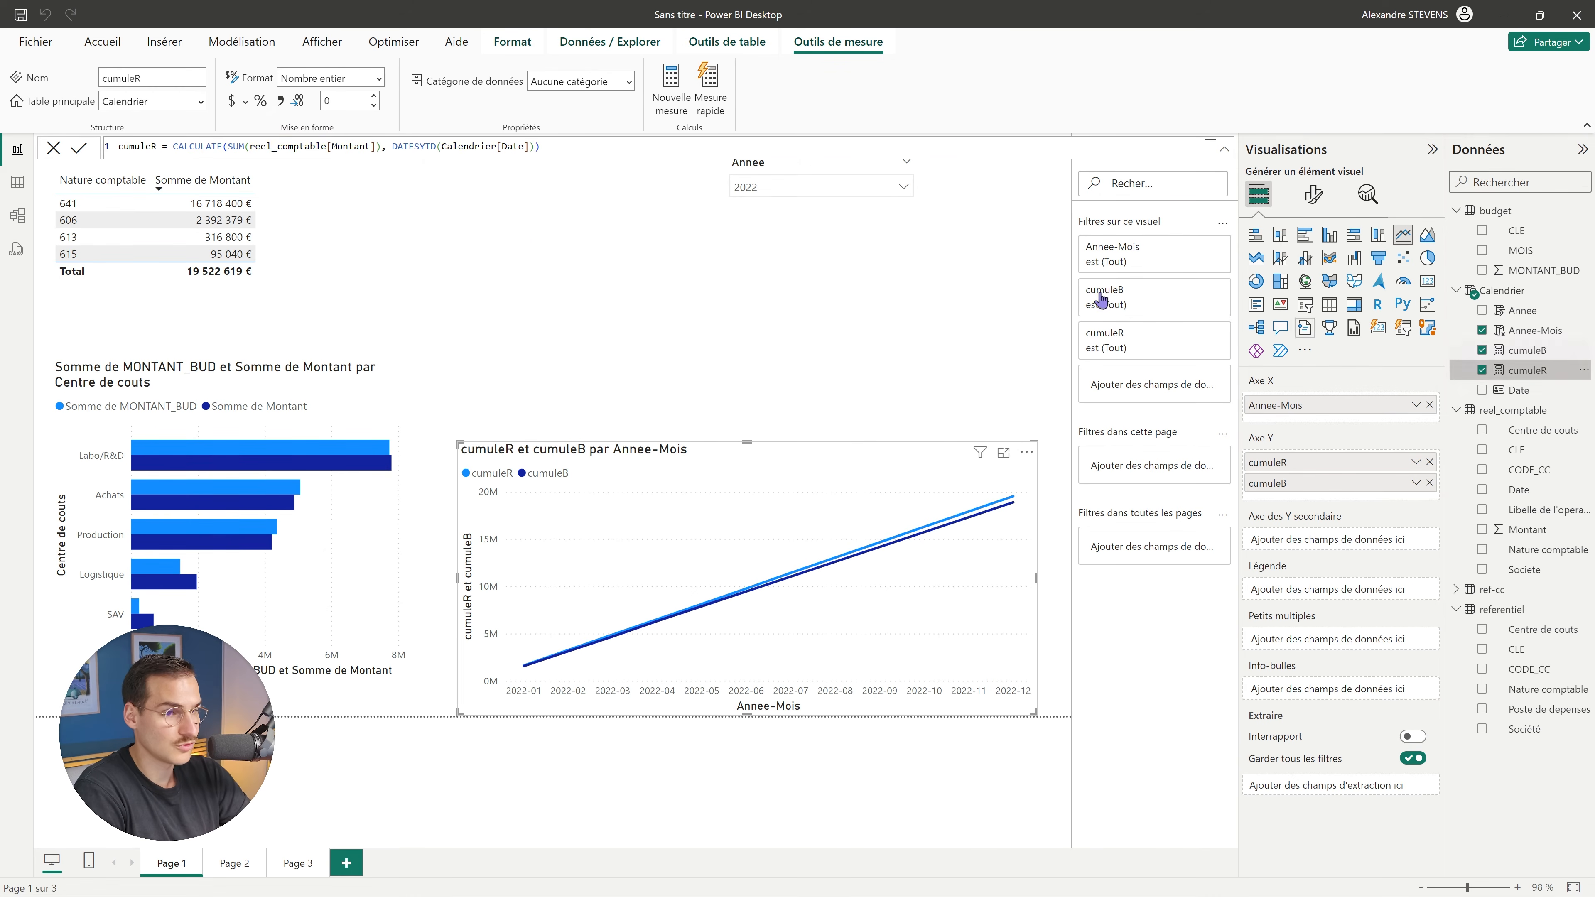
{"action": "left_click", "coordinate": [245, 101]}
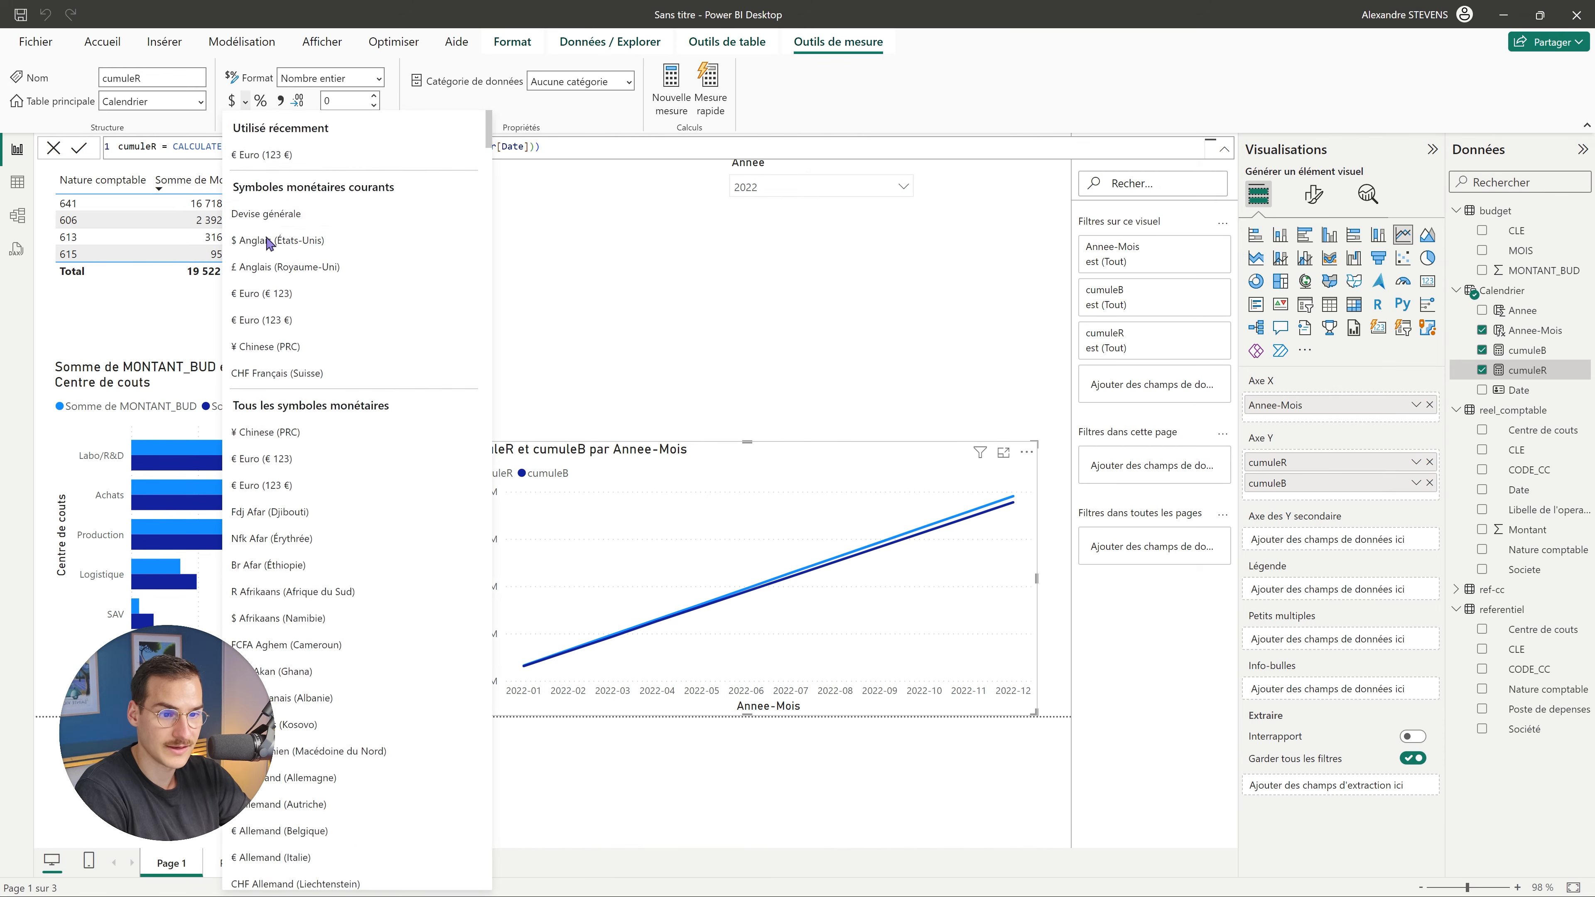
{"action": "key", "text": "Escape"}
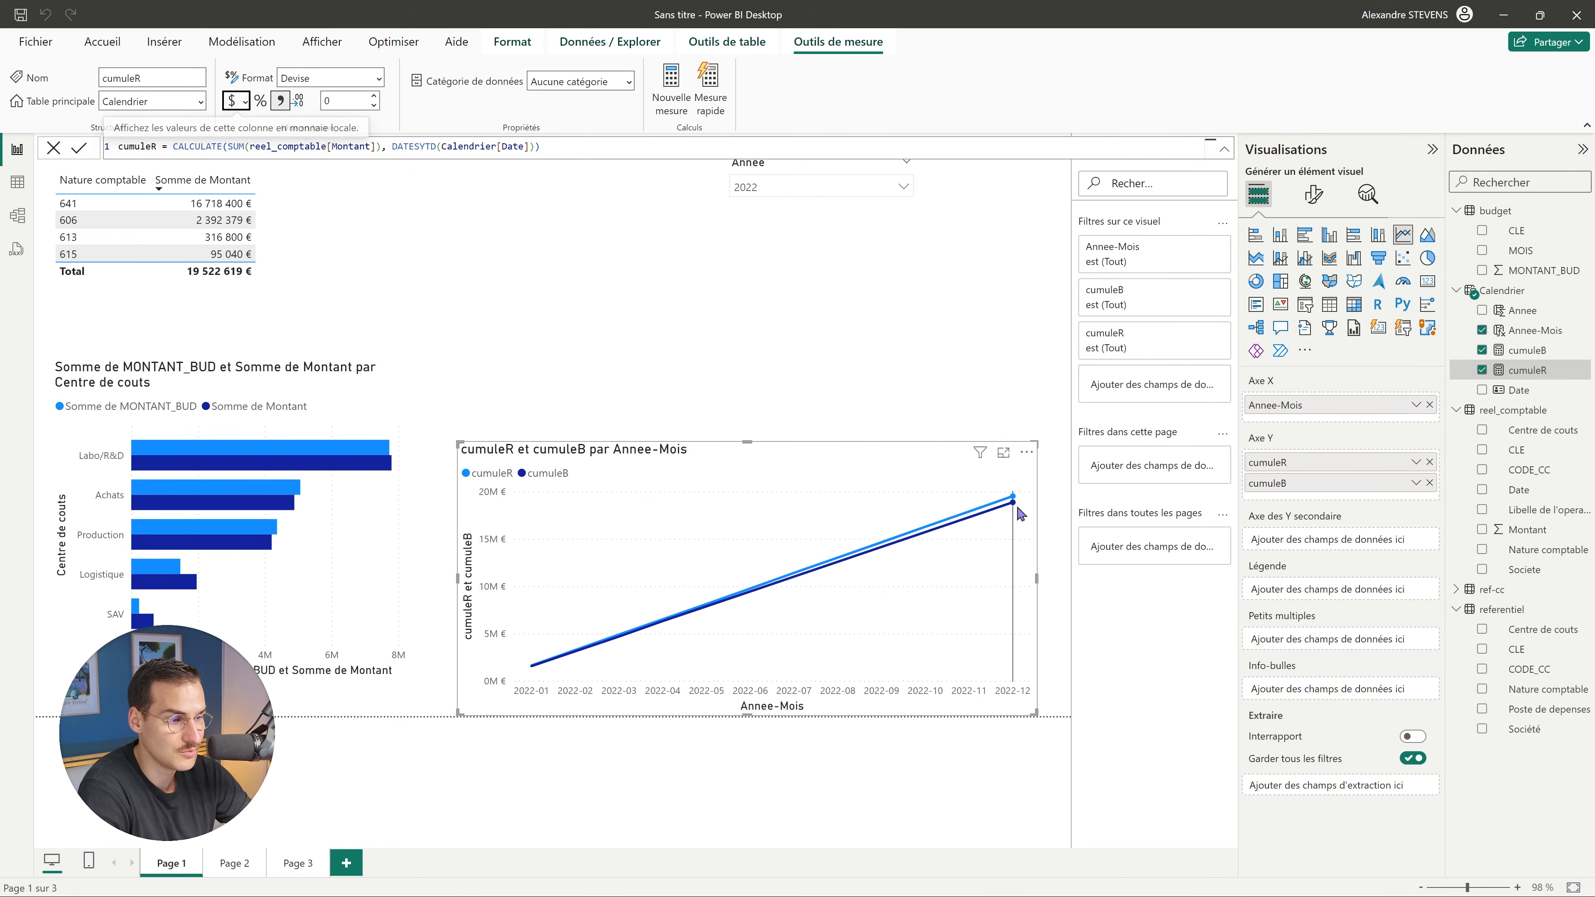
{"action": "mouse_move", "coordinate": [1019, 514]}
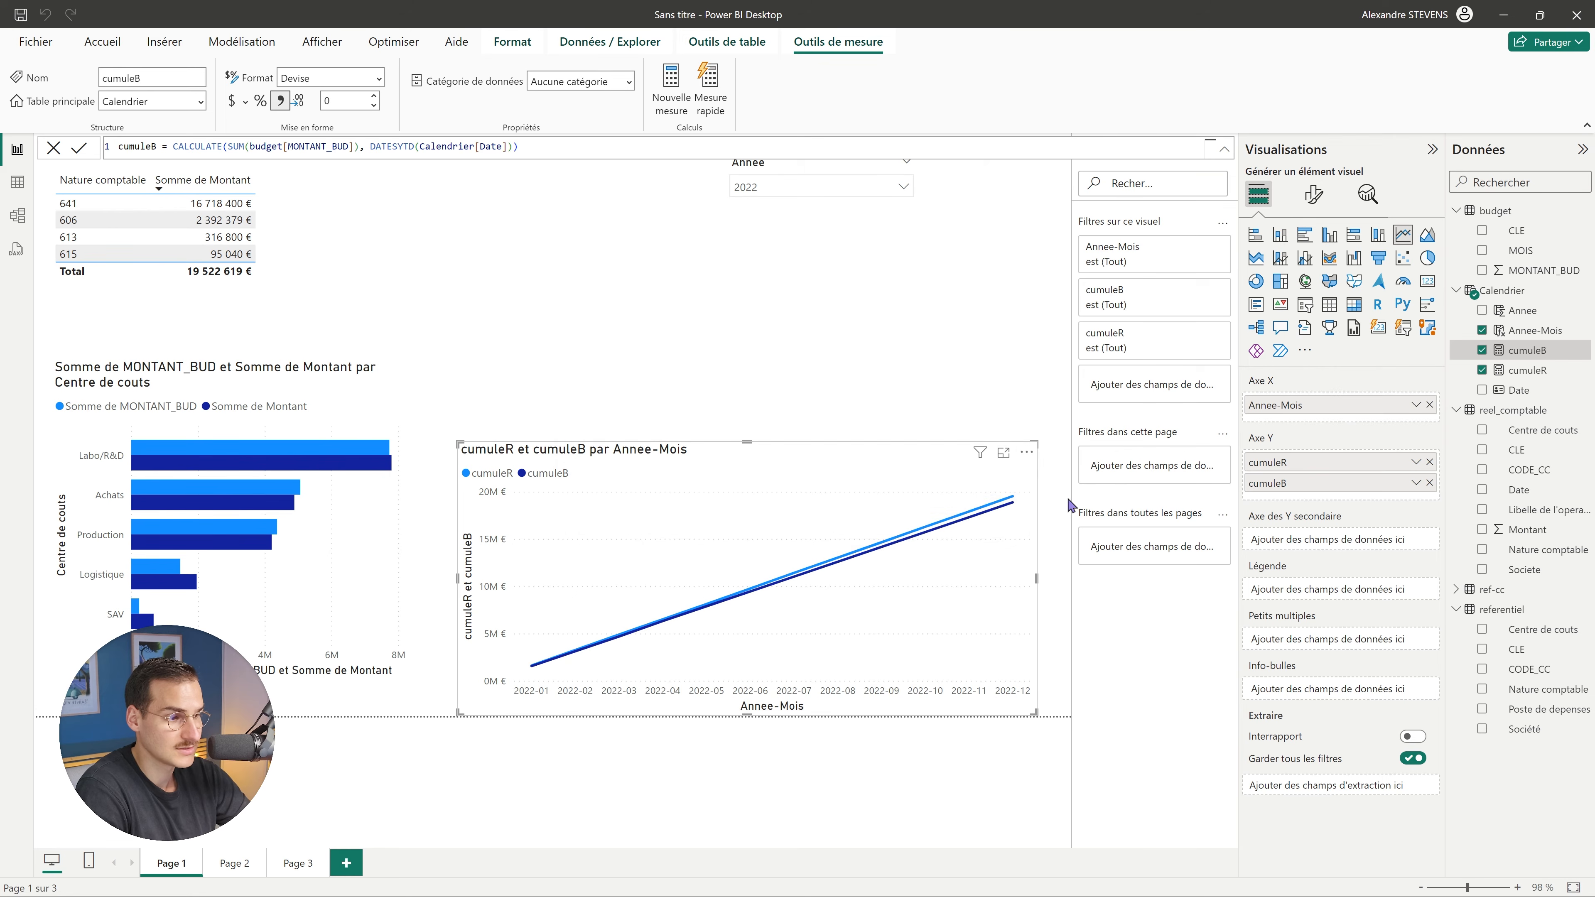
Try the Annee slicer on 2023, 2022 and 2024, leaving it on 2024.
{"action": "mouse_move", "coordinate": [1012, 521]}
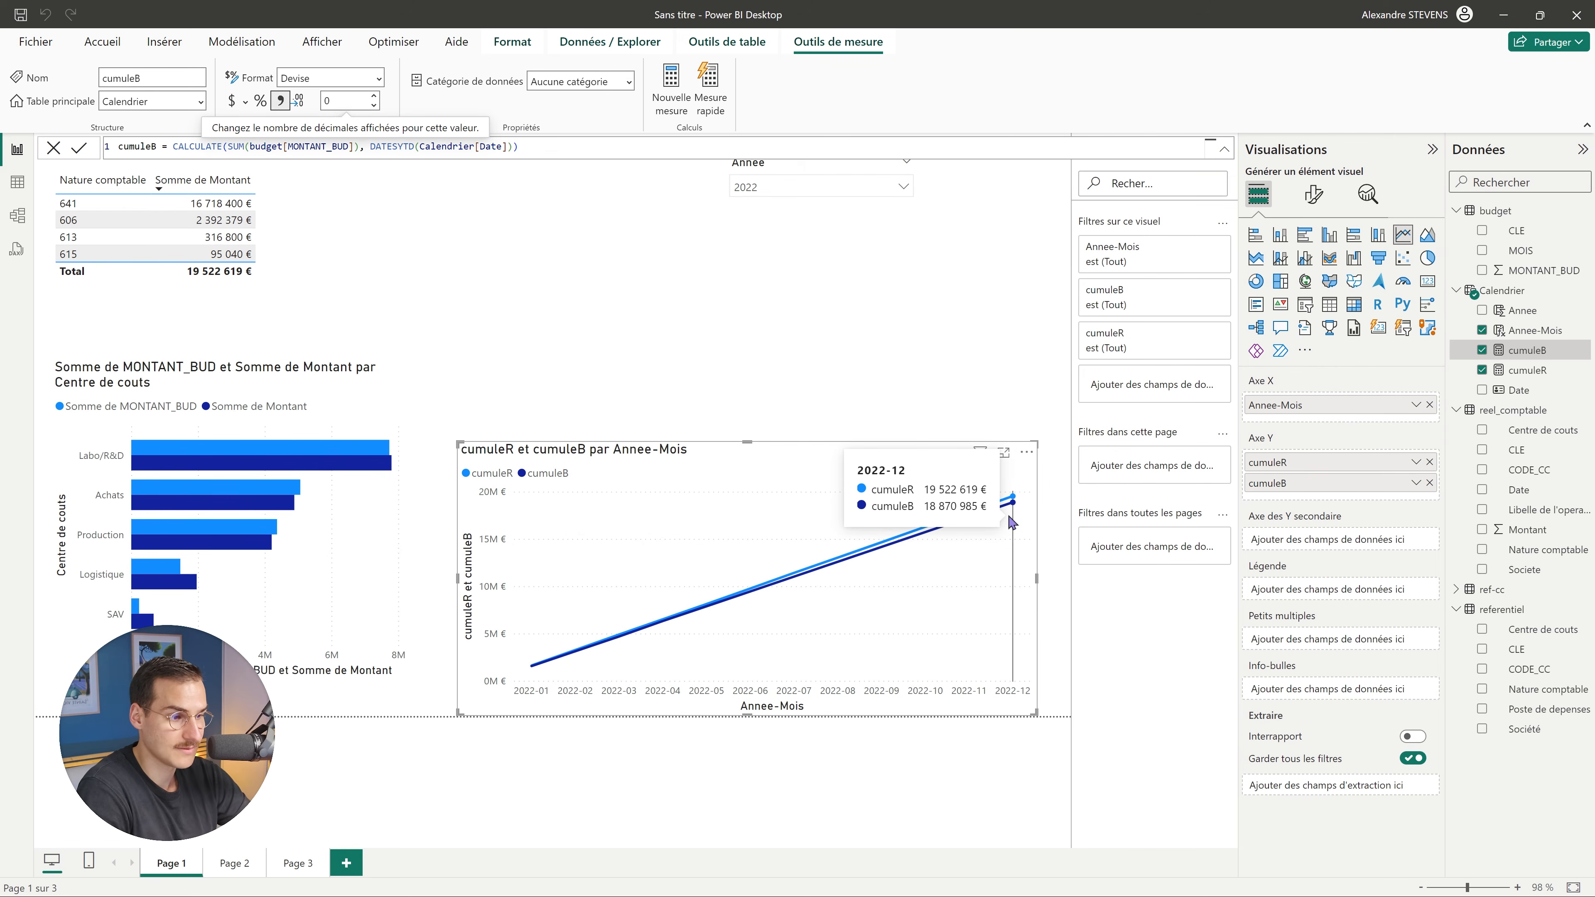
{"action": "left_click", "coordinate": [848, 187]}
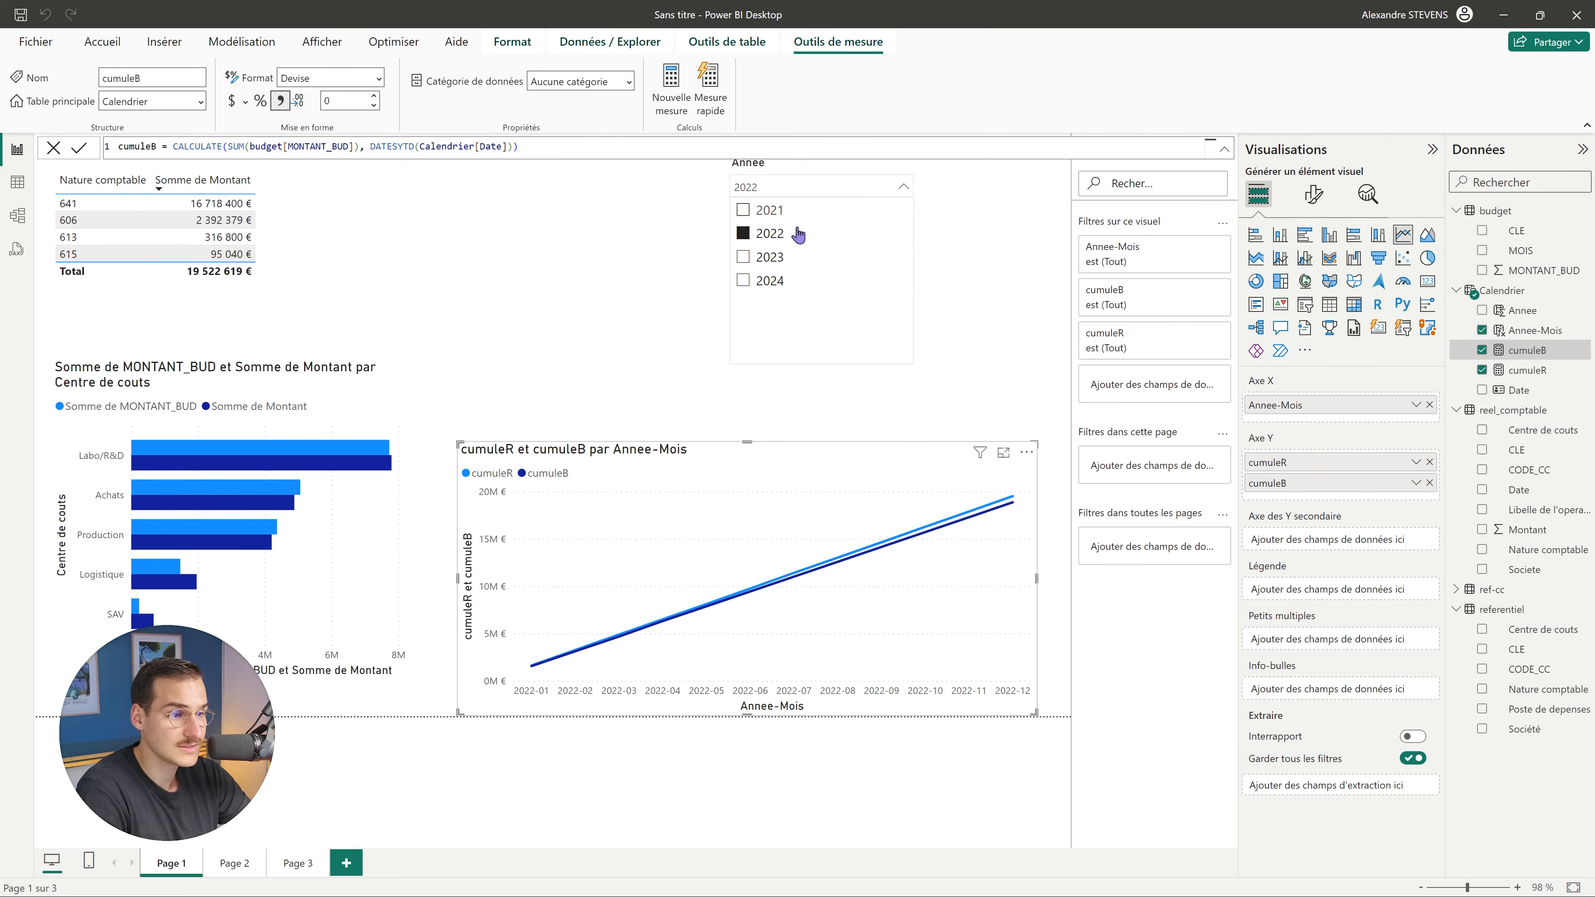
{"action": "left_click", "coordinate": [773, 257]}
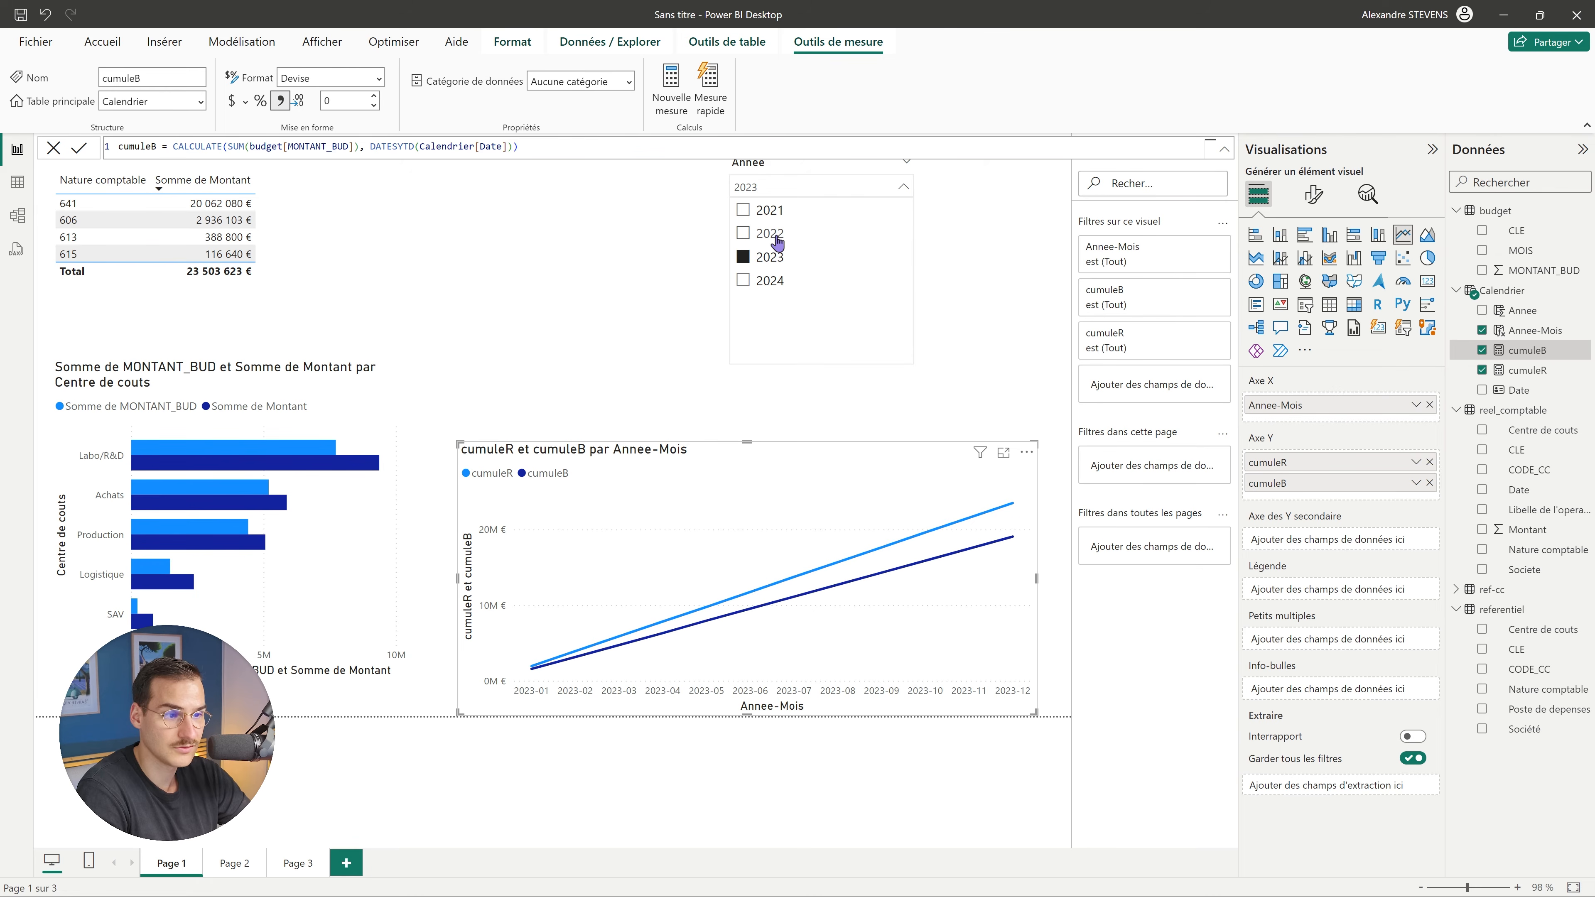
{"action": "left_click", "coordinate": [769, 233]}
{"action": "left_click", "coordinate": [772, 256]}
{"action": "left_click", "coordinate": [770, 281]}
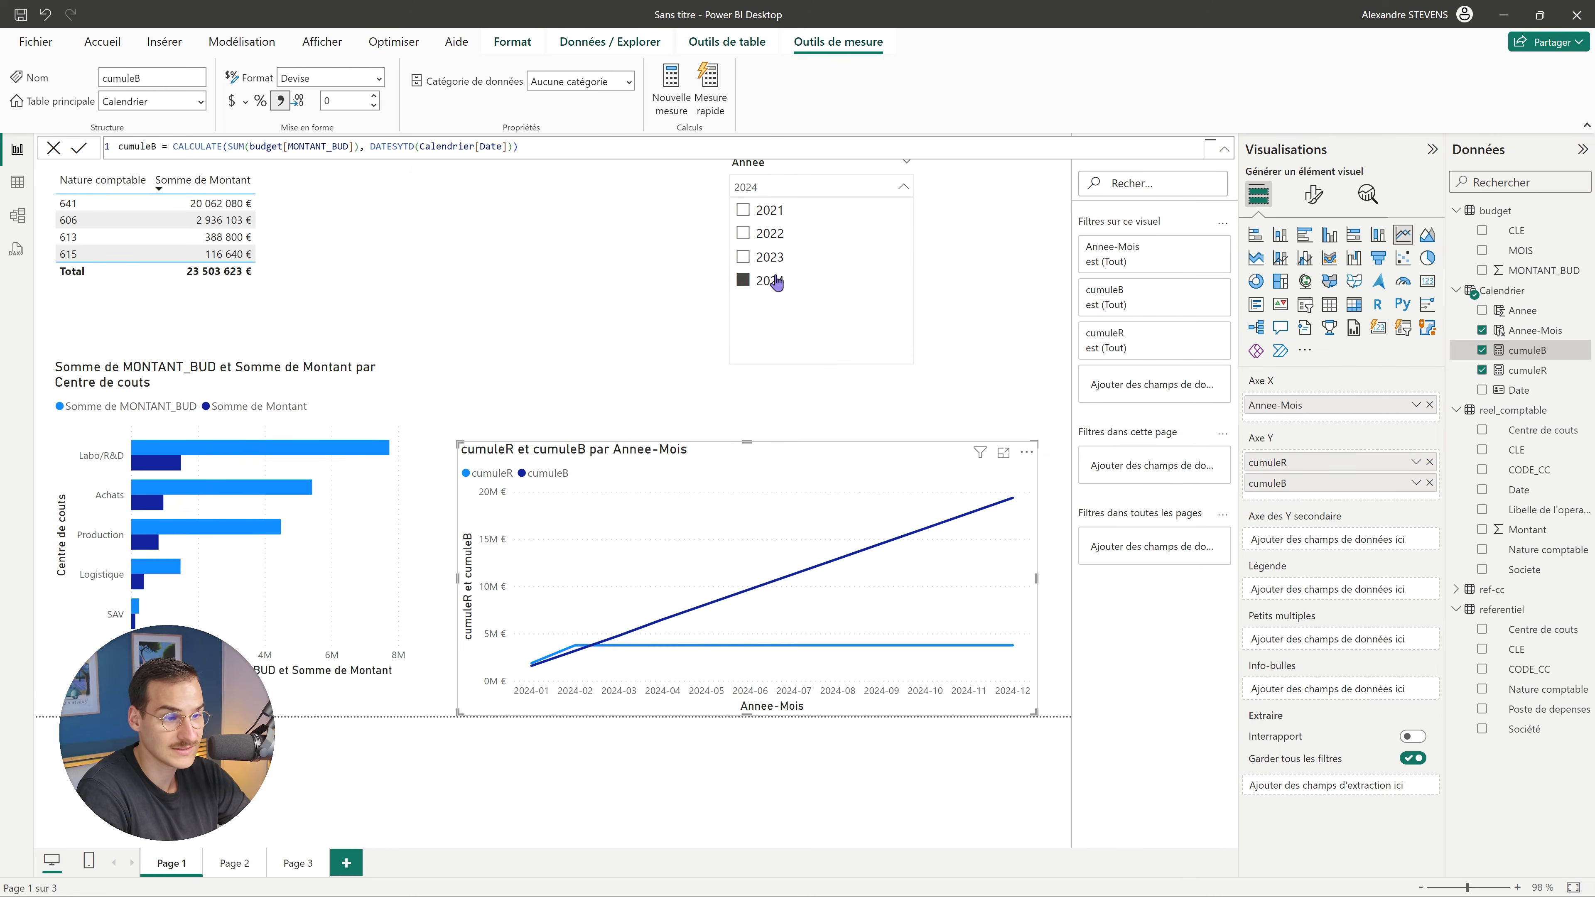
{"action": "left_click", "coordinate": [771, 257]}
{"action": "left_click", "coordinate": [769, 281]}
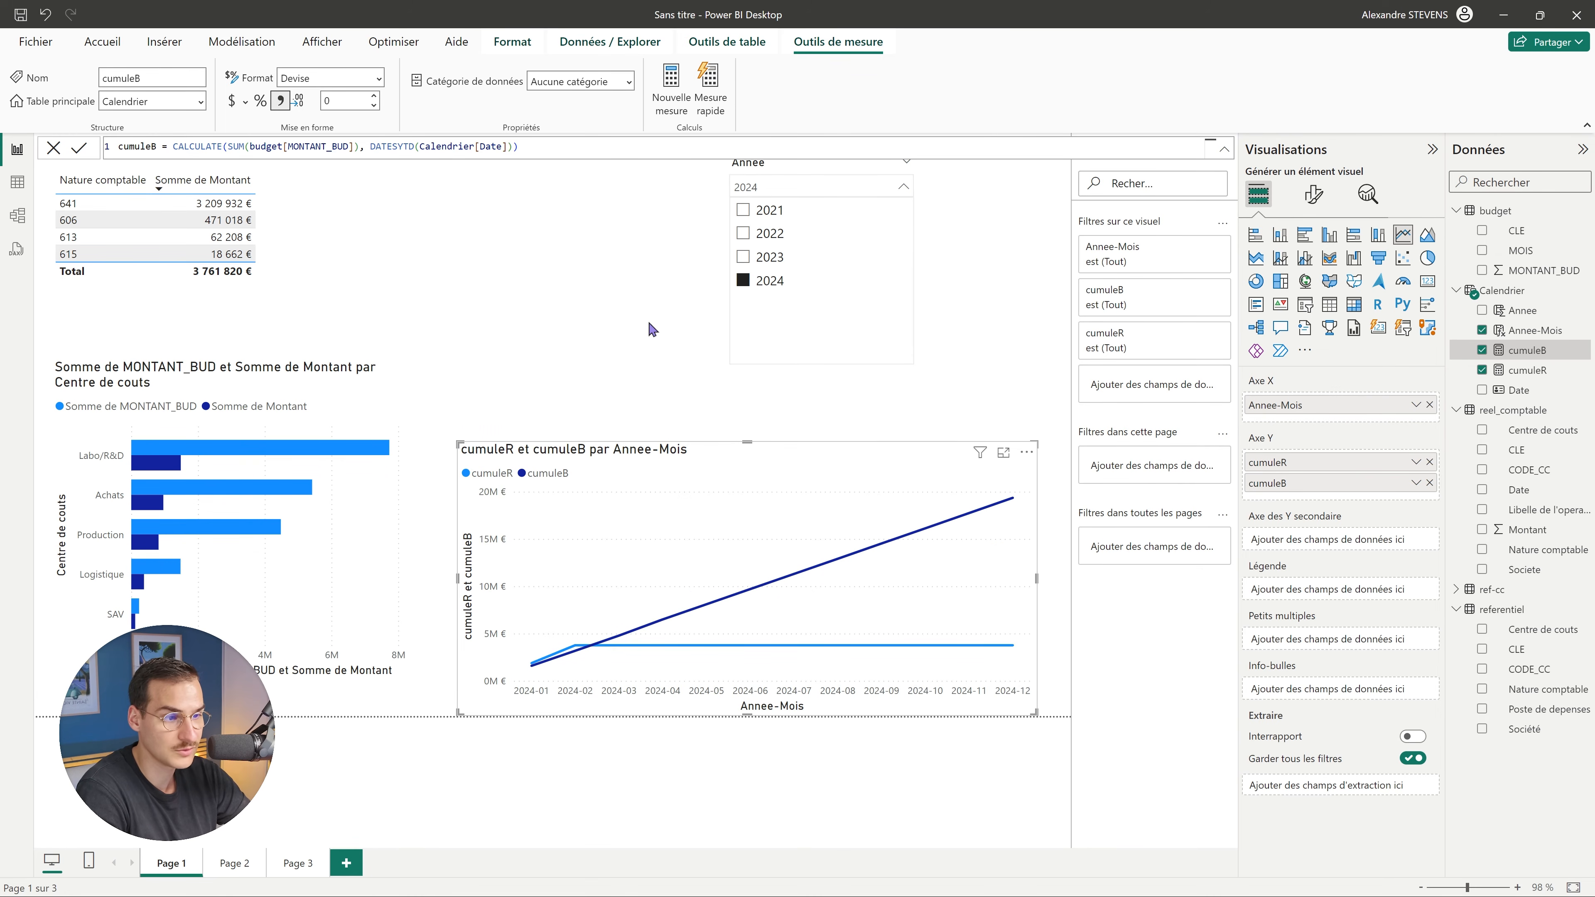
{"action": "left_click", "coordinate": [647, 336]}
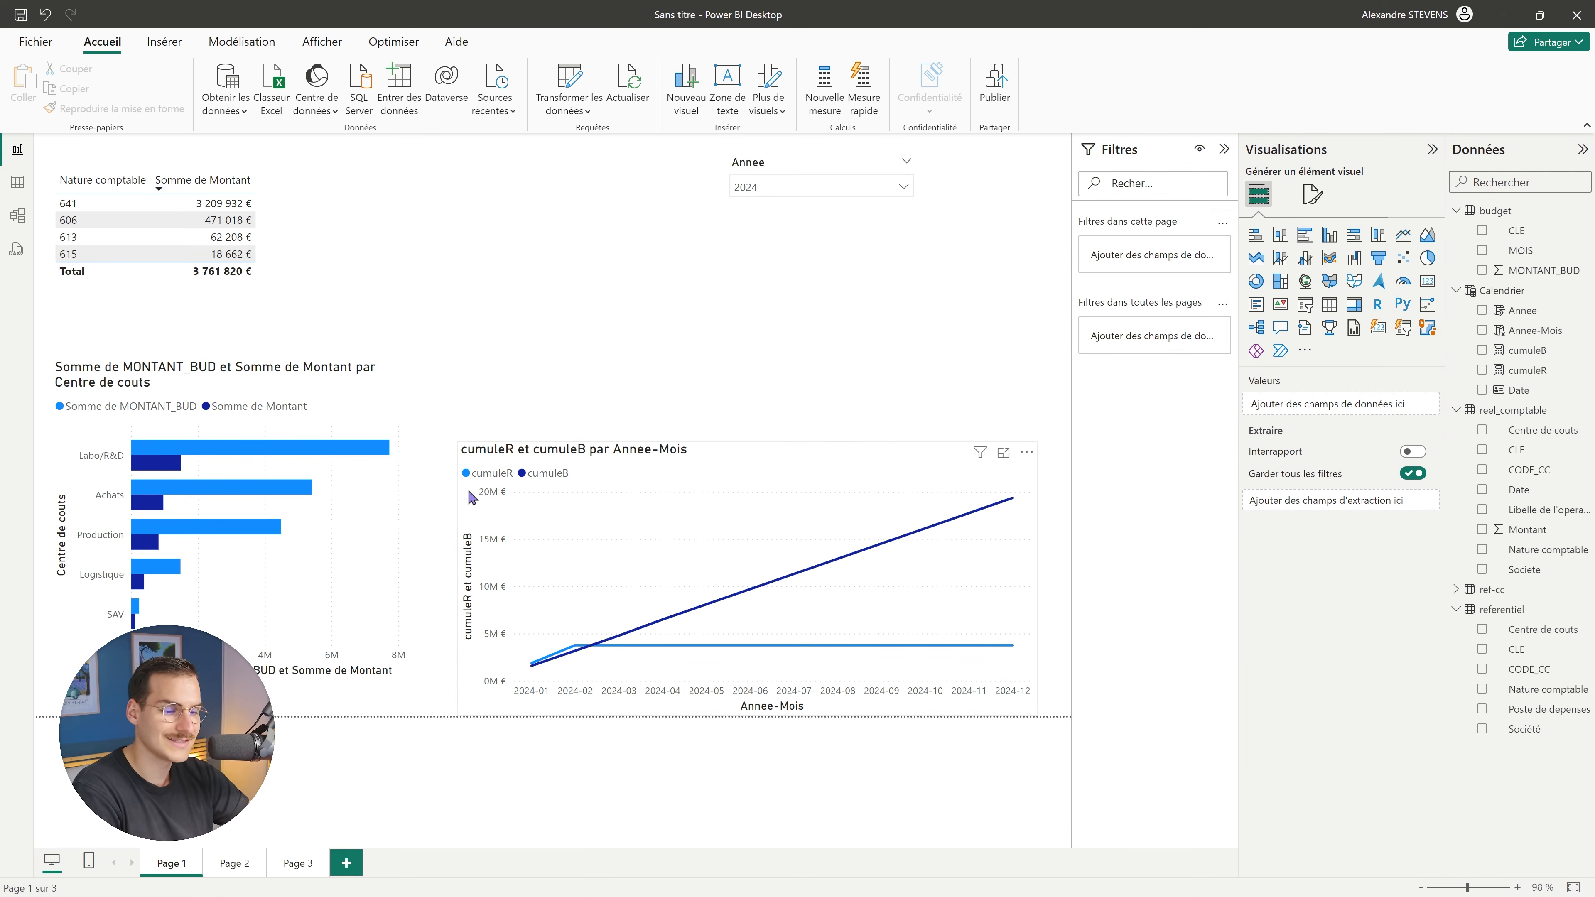
Inspect the cumulative line chart, then set the Annee slicer to 2023.
{"action": "left_click", "coordinate": [641, 565]}
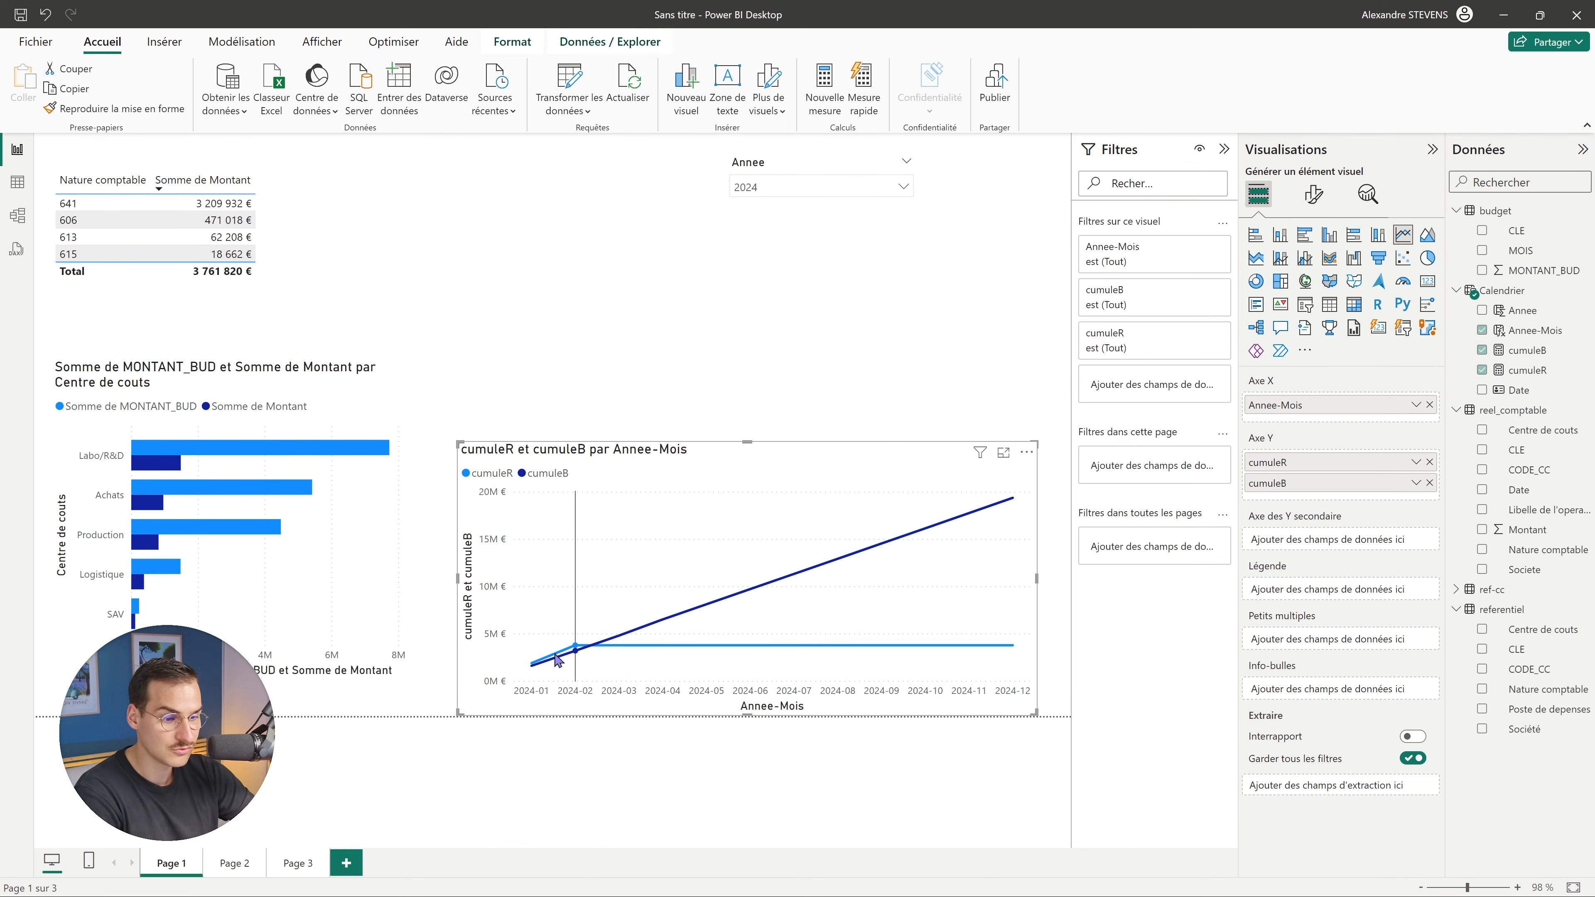
{"action": "mouse_move", "coordinate": [578, 668]}
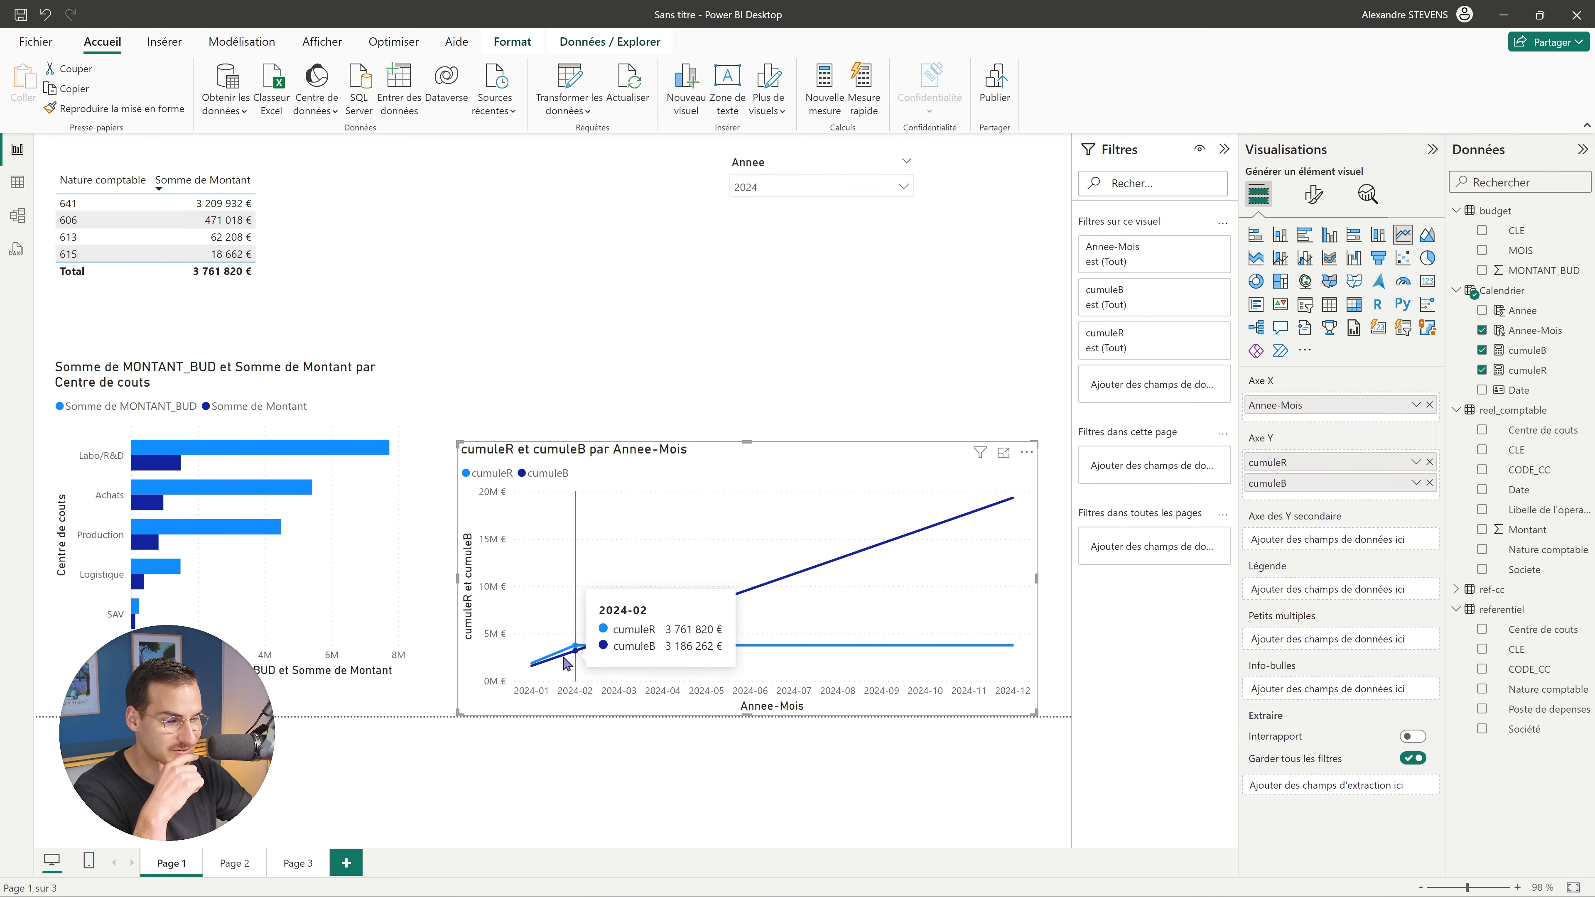
{"action": "left_click", "coordinate": [816, 187]}
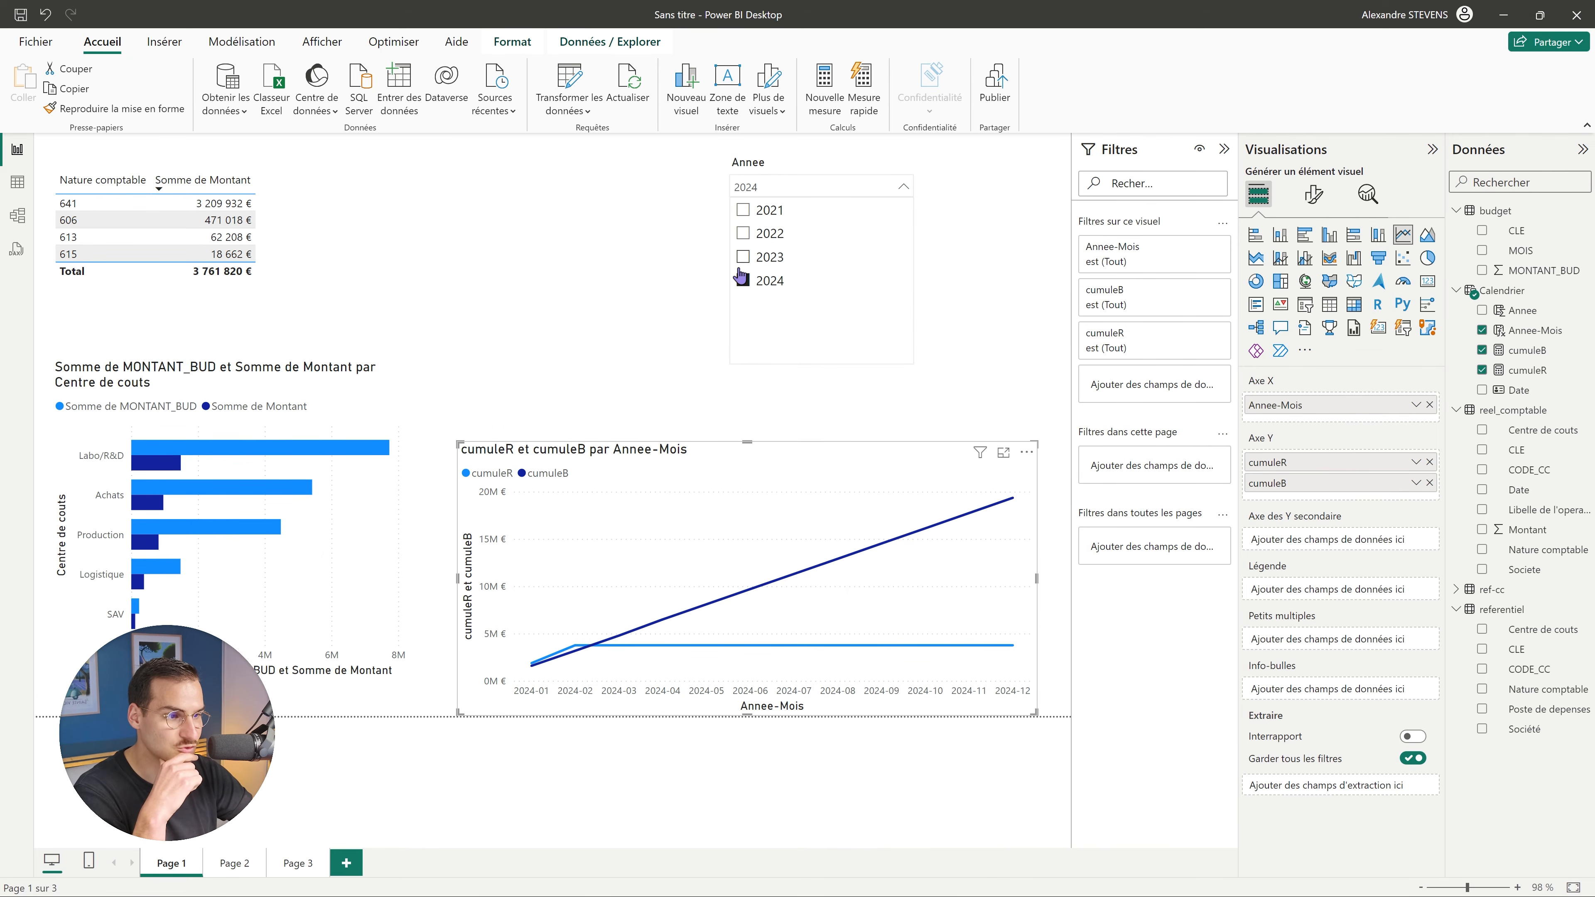
{"action": "left_click", "coordinate": [767, 257]}
{"action": "left_click", "coordinate": [616, 292]}
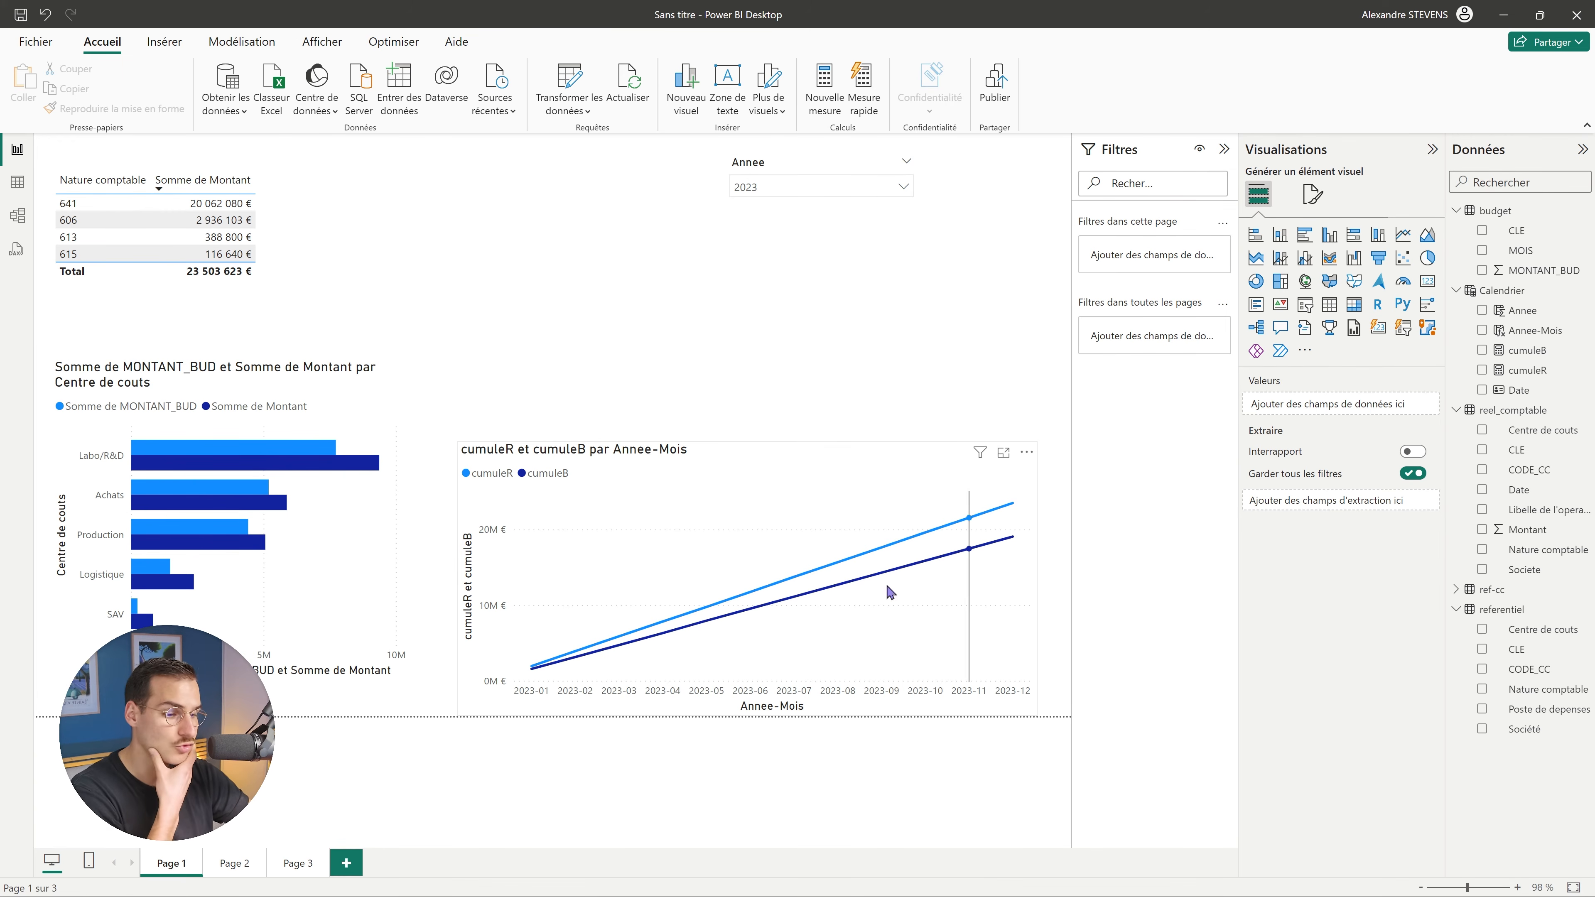
{"action": "left_click", "coordinate": [205, 450]}
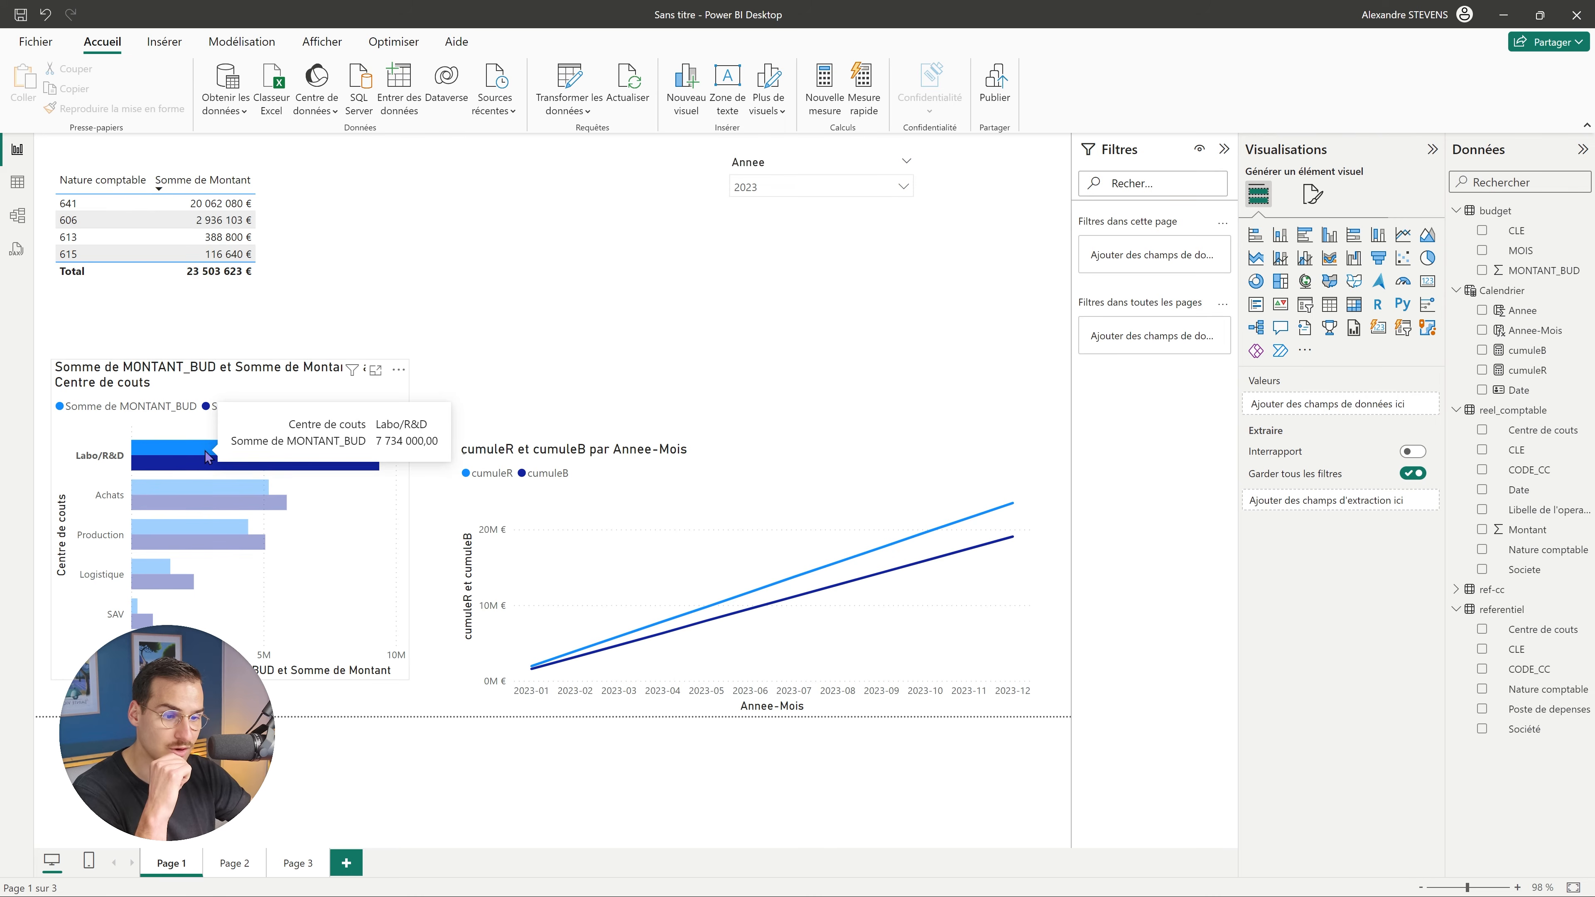
{"action": "left_click", "coordinate": [186, 502]}
{"action": "left_click", "coordinate": [175, 540]}
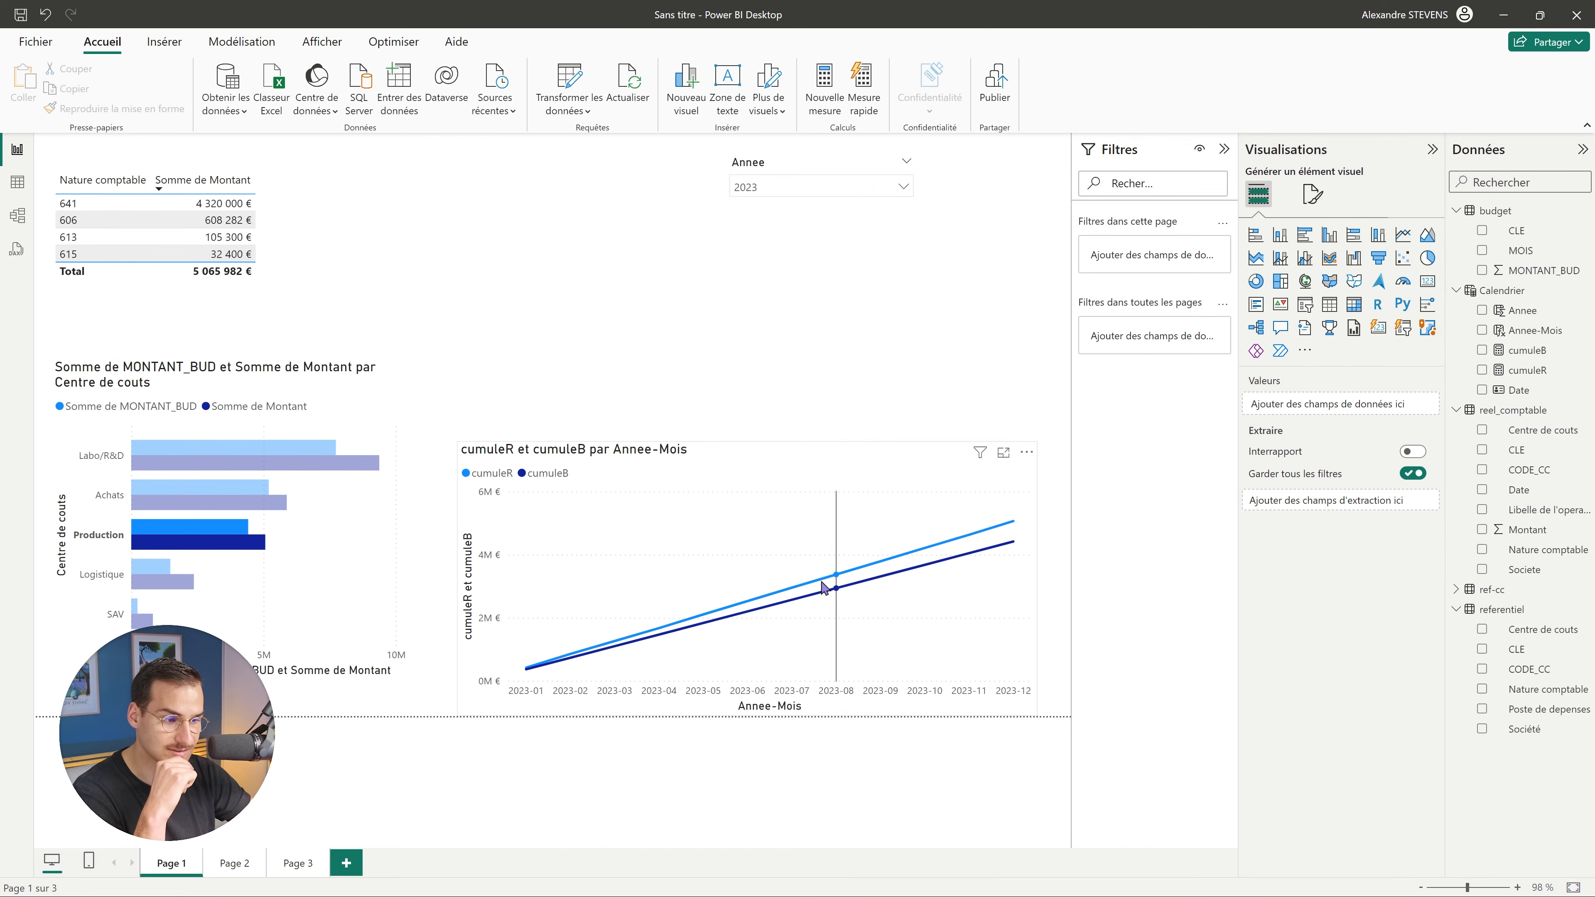
{"action": "left_click", "coordinate": [152, 583]}
{"action": "left_click", "coordinate": [146, 621]}
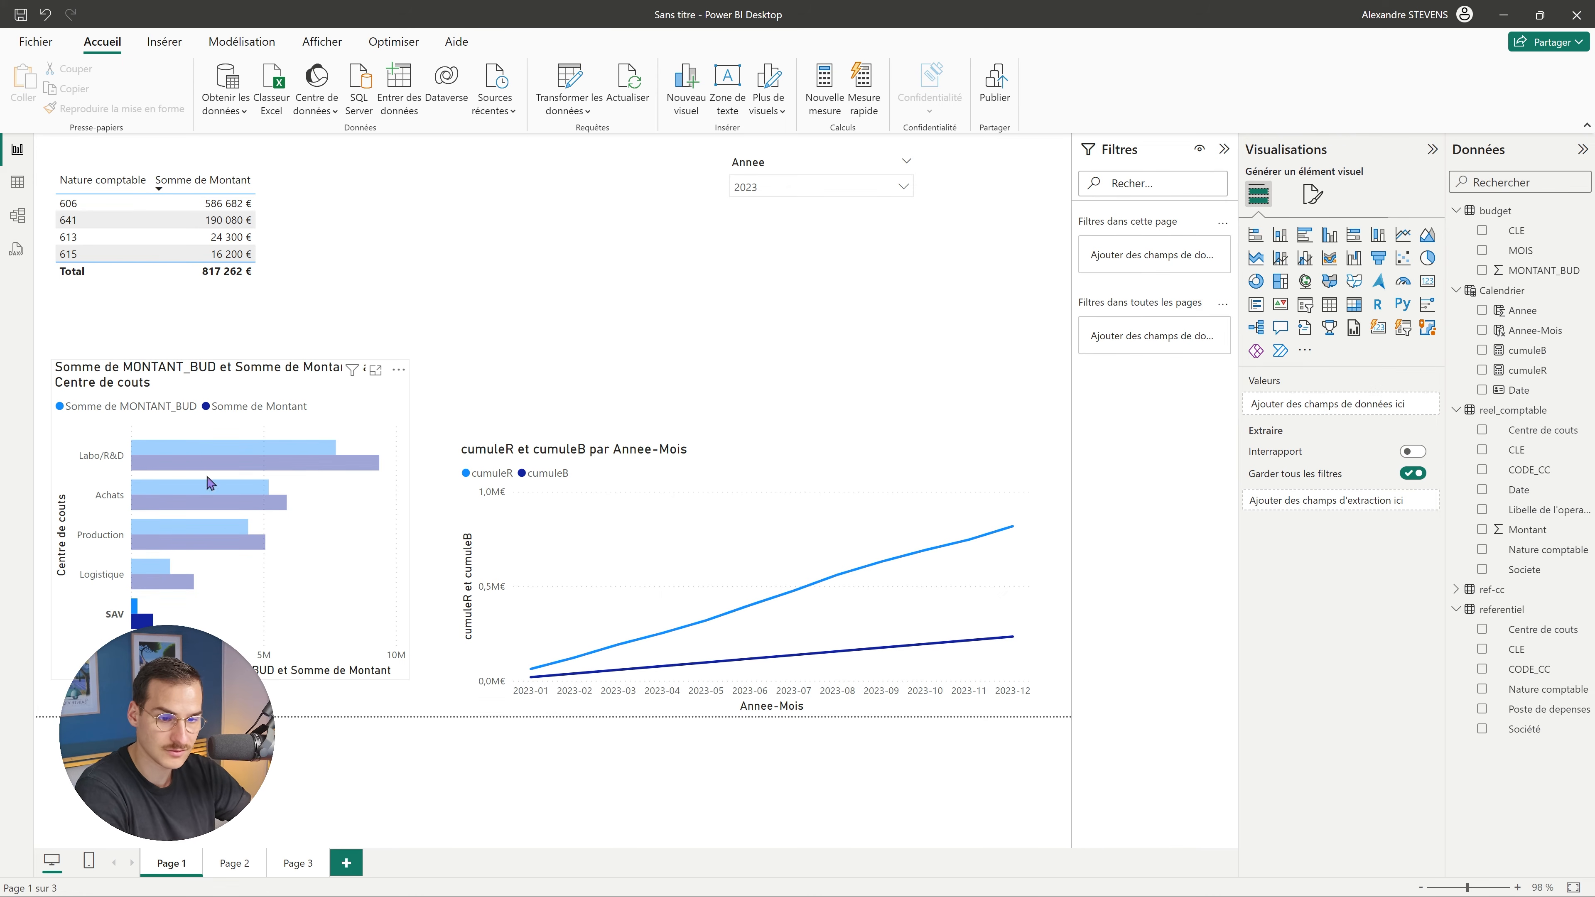
{"action": "left_click", "coordinate": [213, 463]}
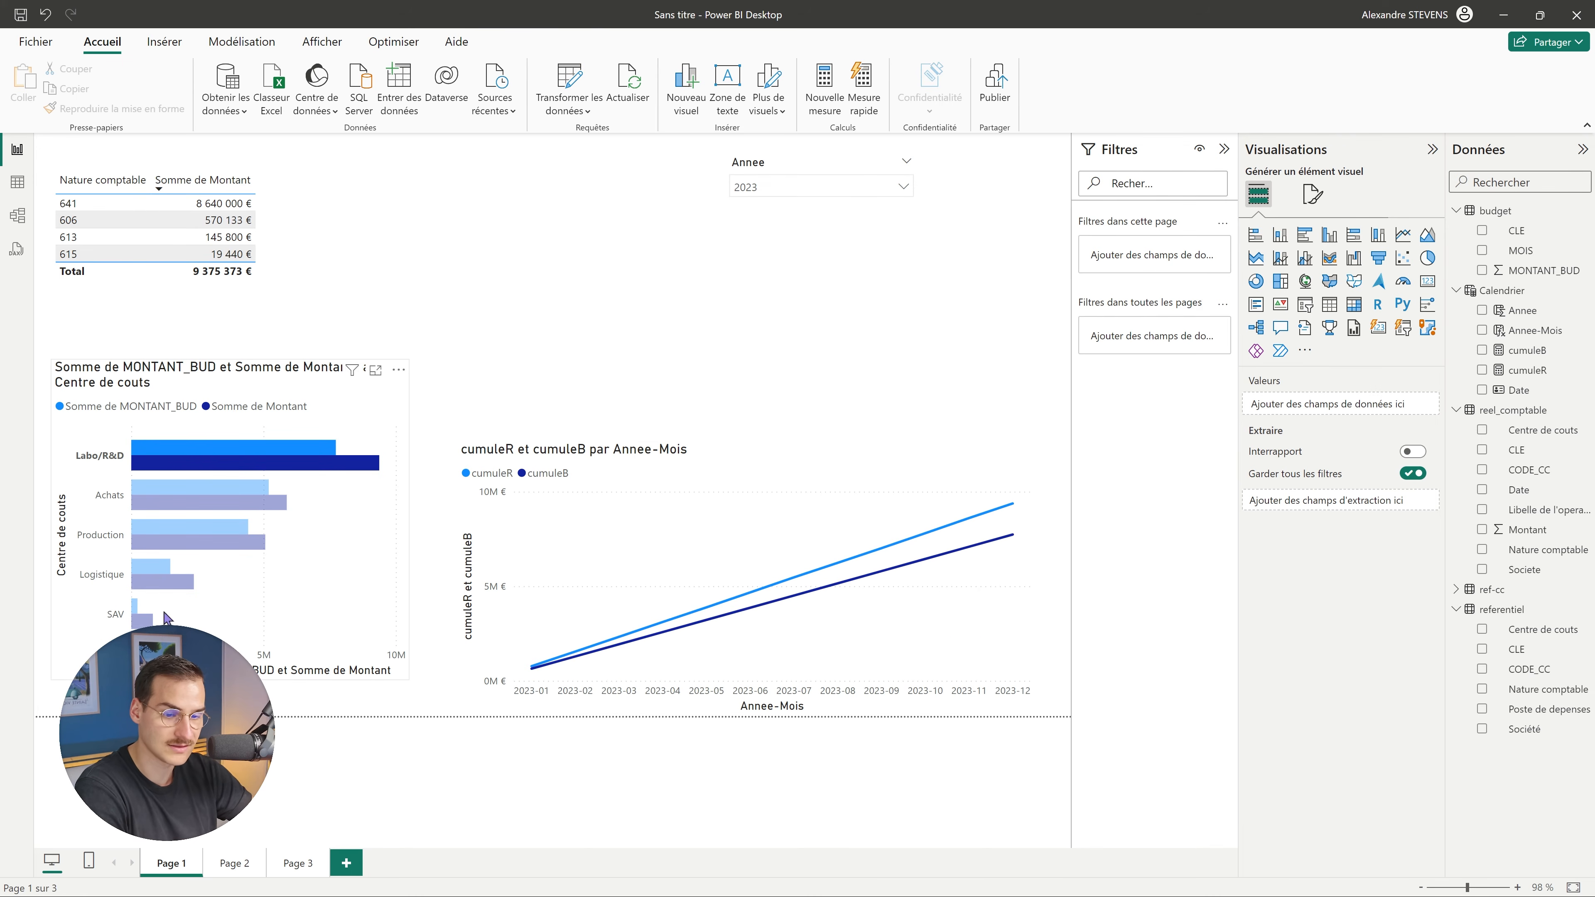
{"action": "left_click", "coordinate": [148, 619]}
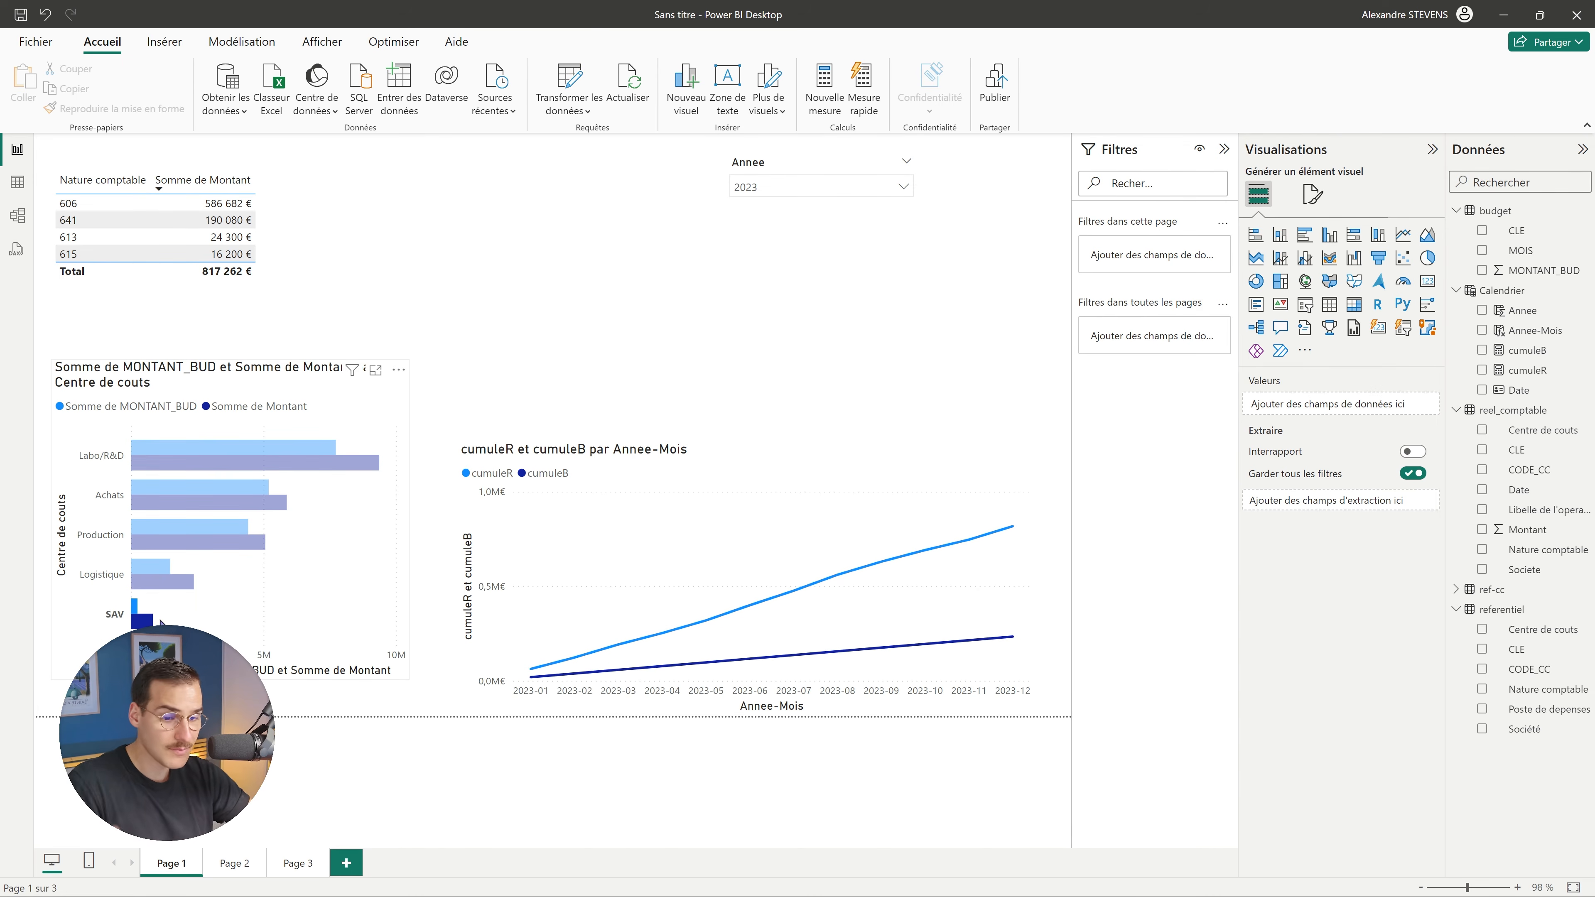
{"action": "mouse_move", "coordinate": [142, 621]}
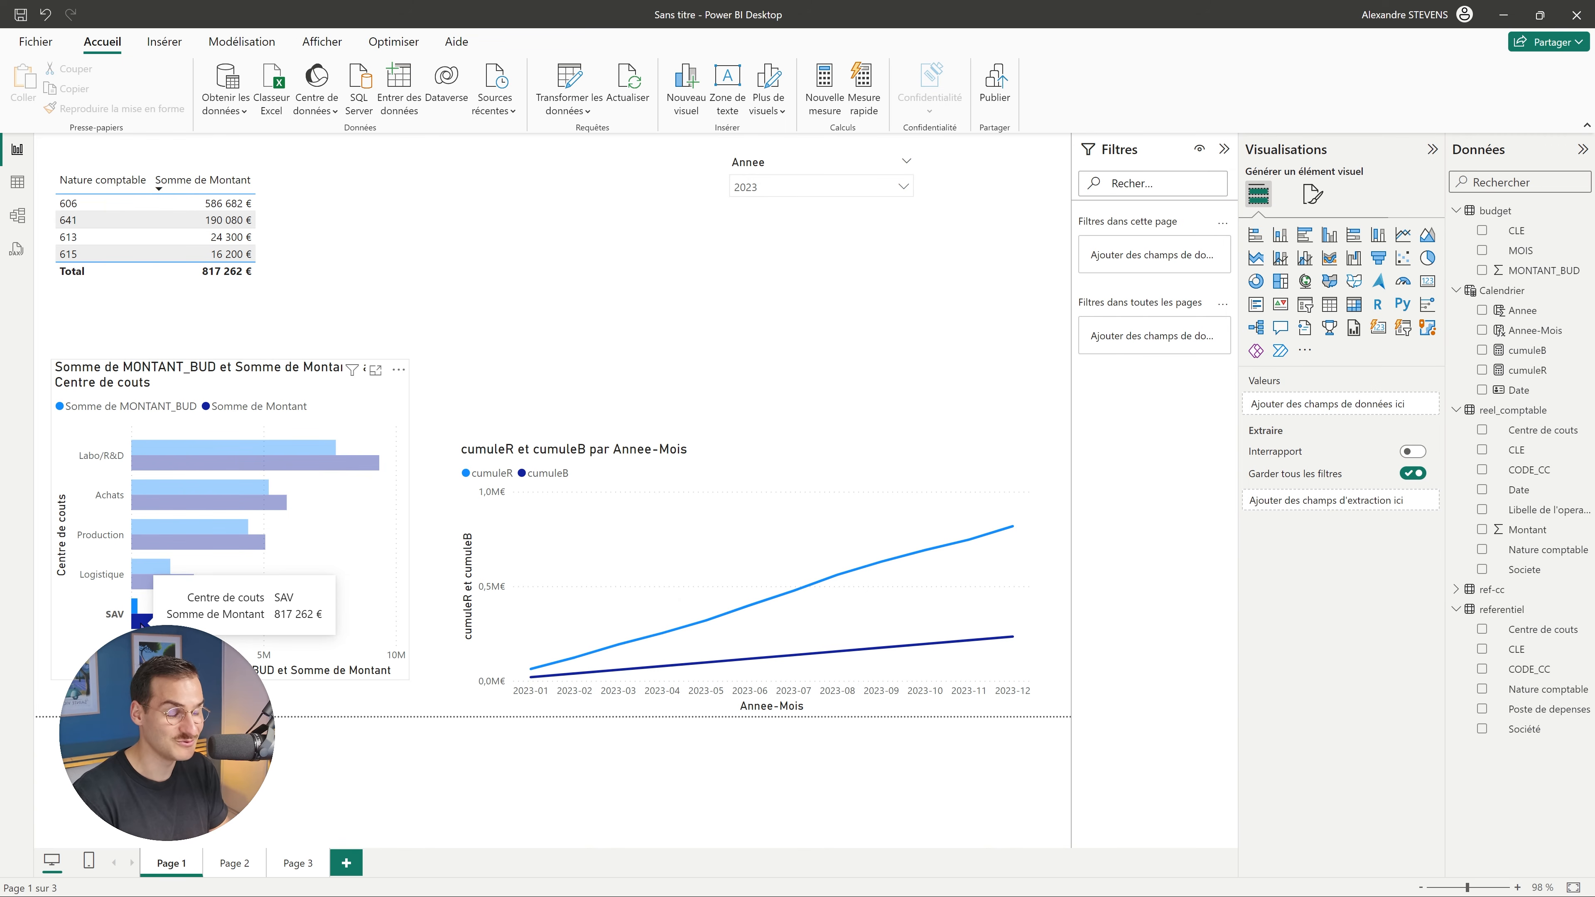
{"action": "left_click", "coordinate": [143, 621]}
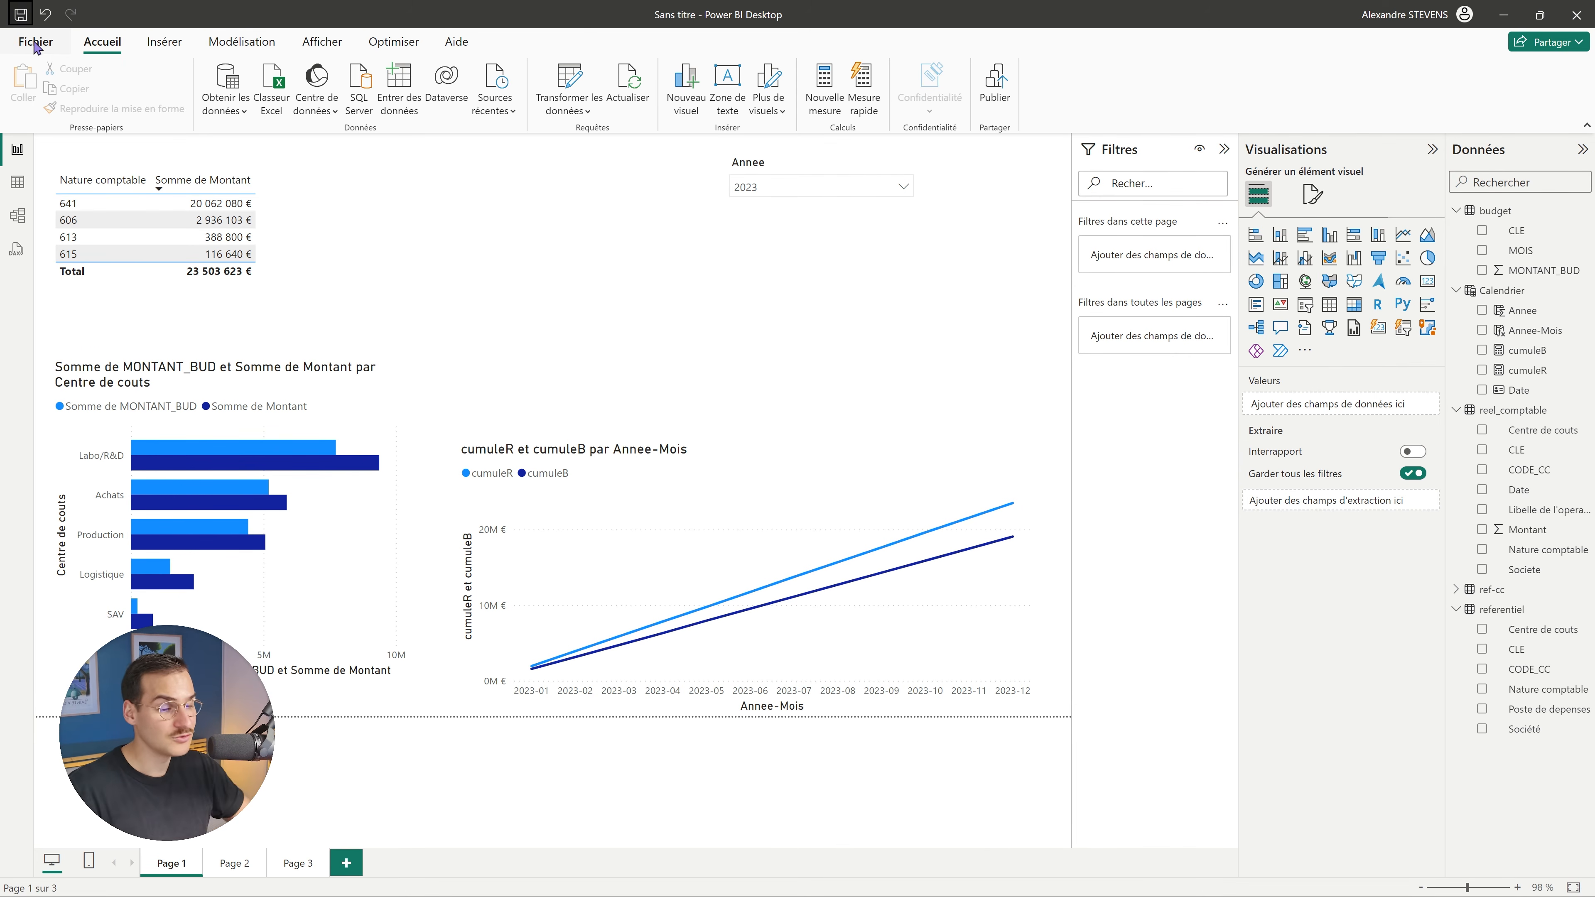
Save the report to the Téléchargements folder as fichier_pbi via Parcourir cet appareil.
{"action": "left_click", "coordinate": [21, 14]}
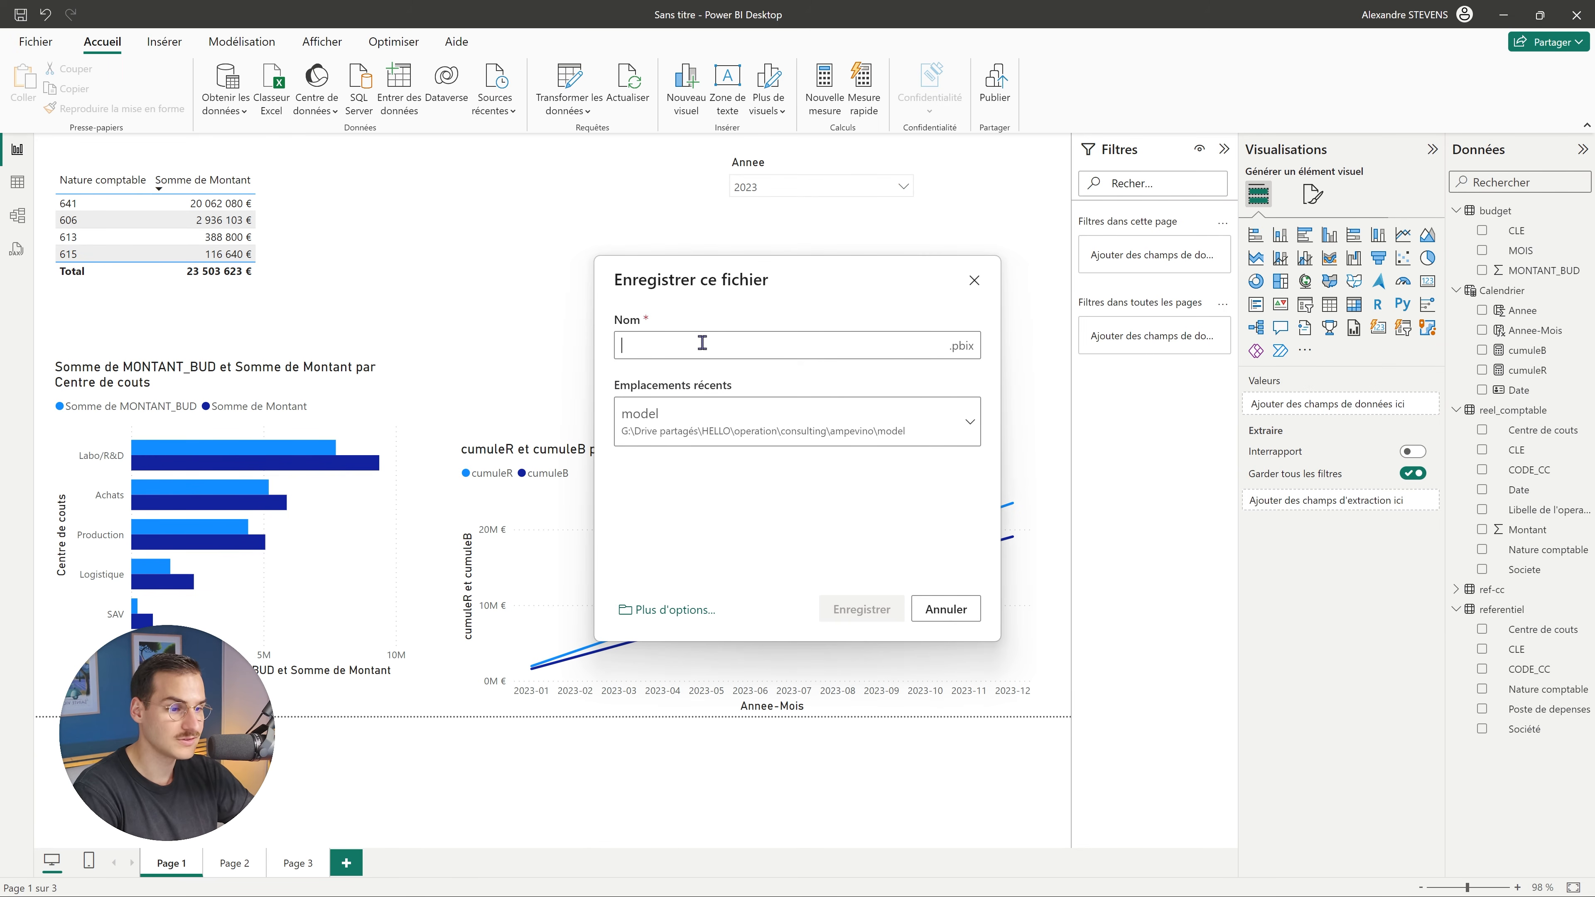
{"action": "left_click", "coordinate": [669, 609]}
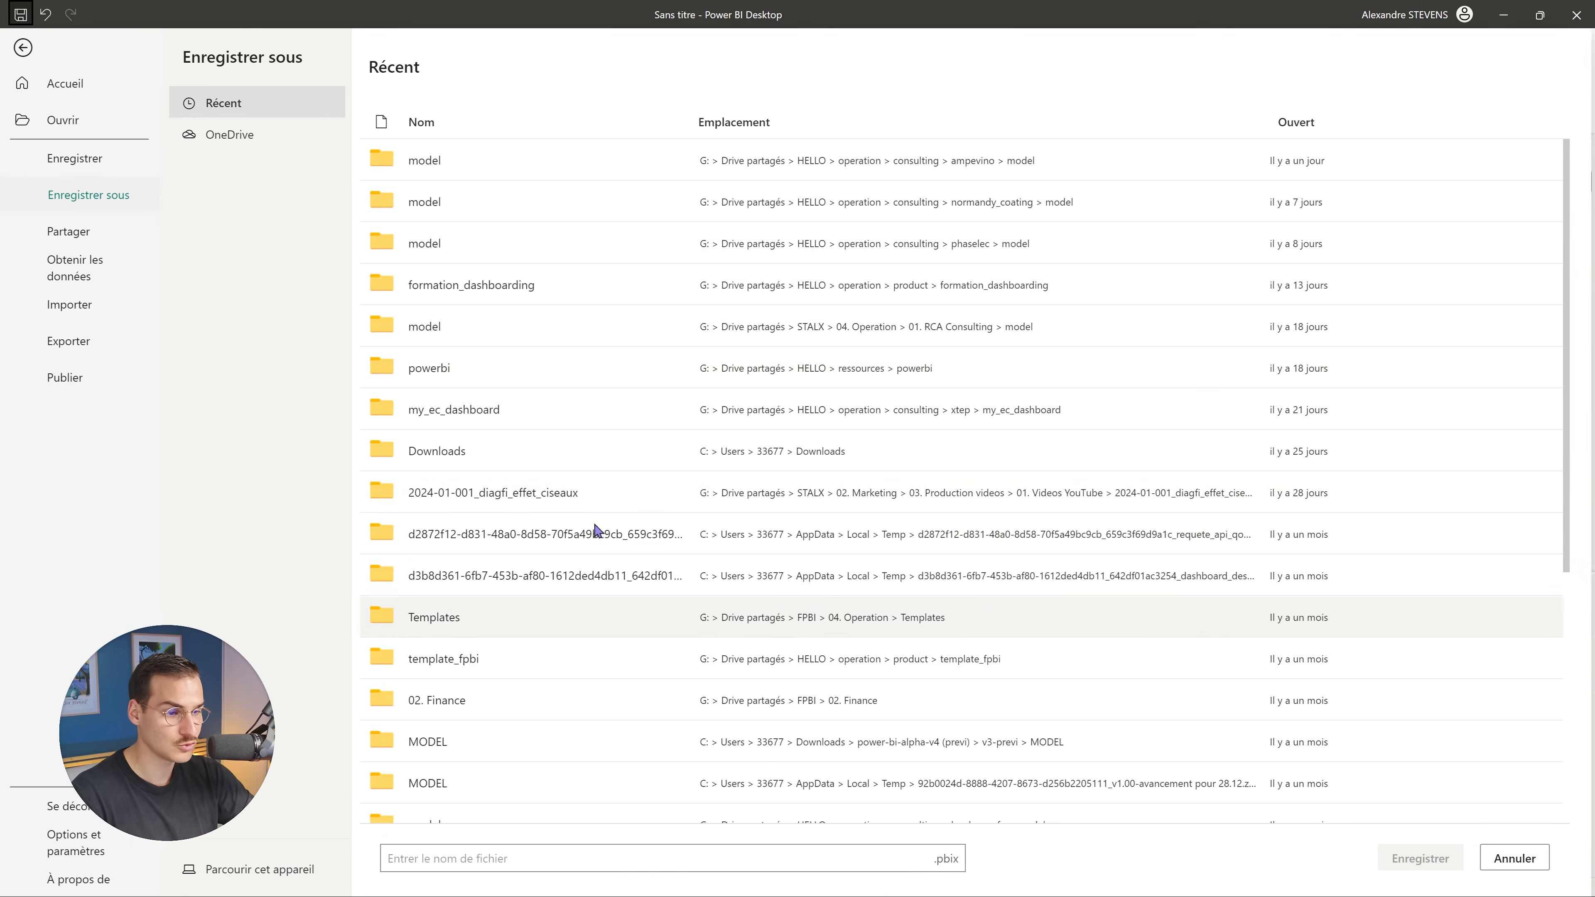
{"action": "left_click", "coordinate": [264, 867]}
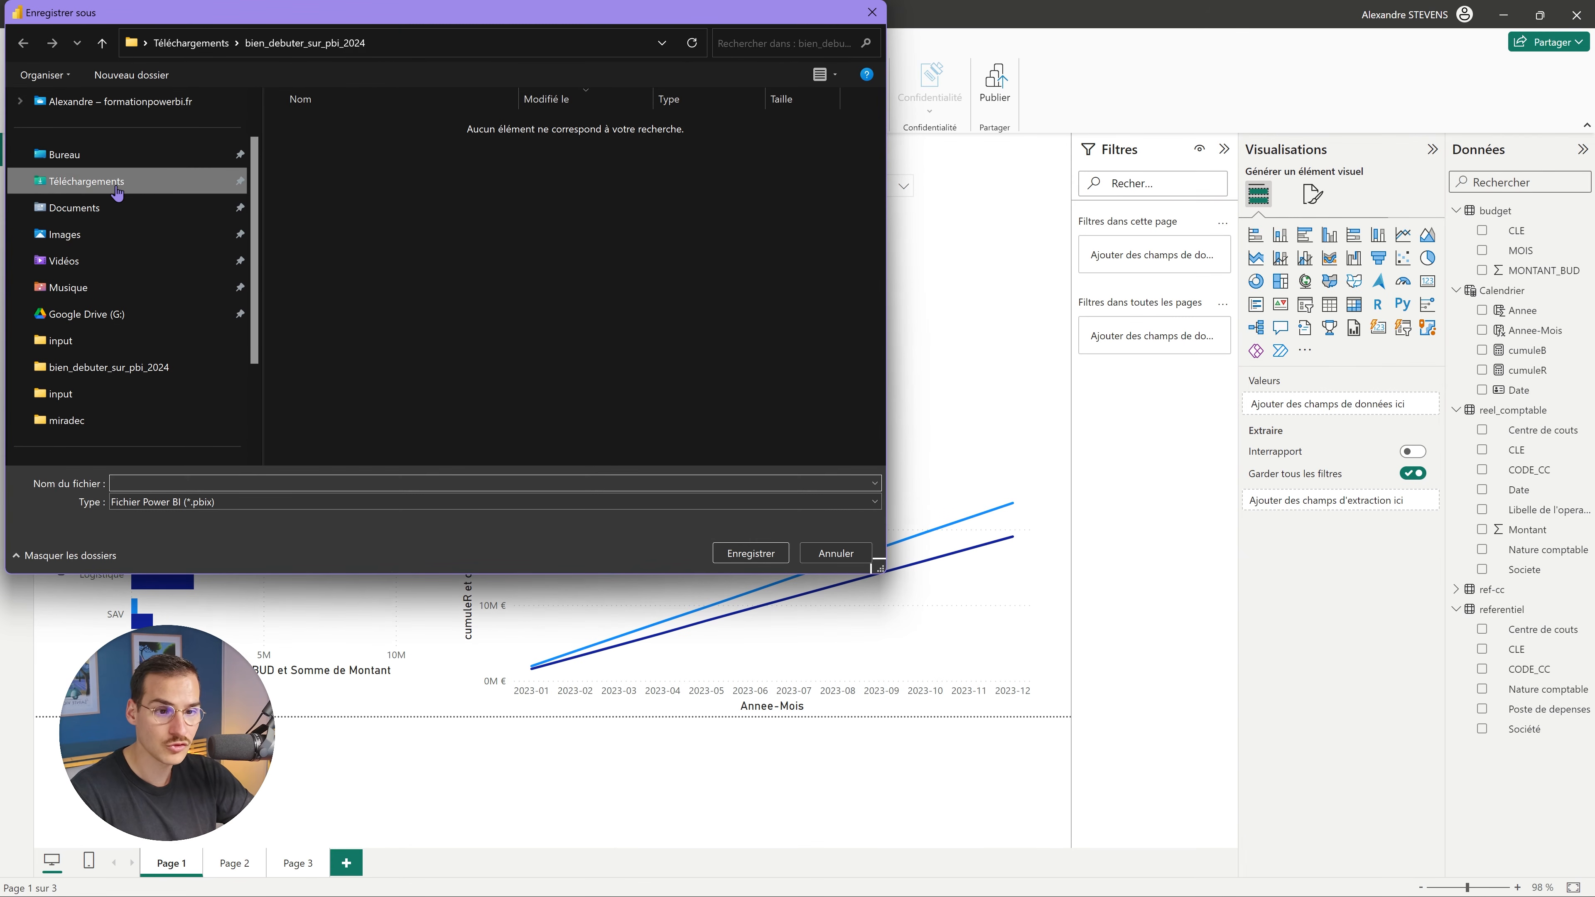
{"action": "left_click", "coordinate": [88, 182]}
{"action": "left_click", "coordinate": [210, 482]}
{"action": "type", "text": "fichier_pbi"}
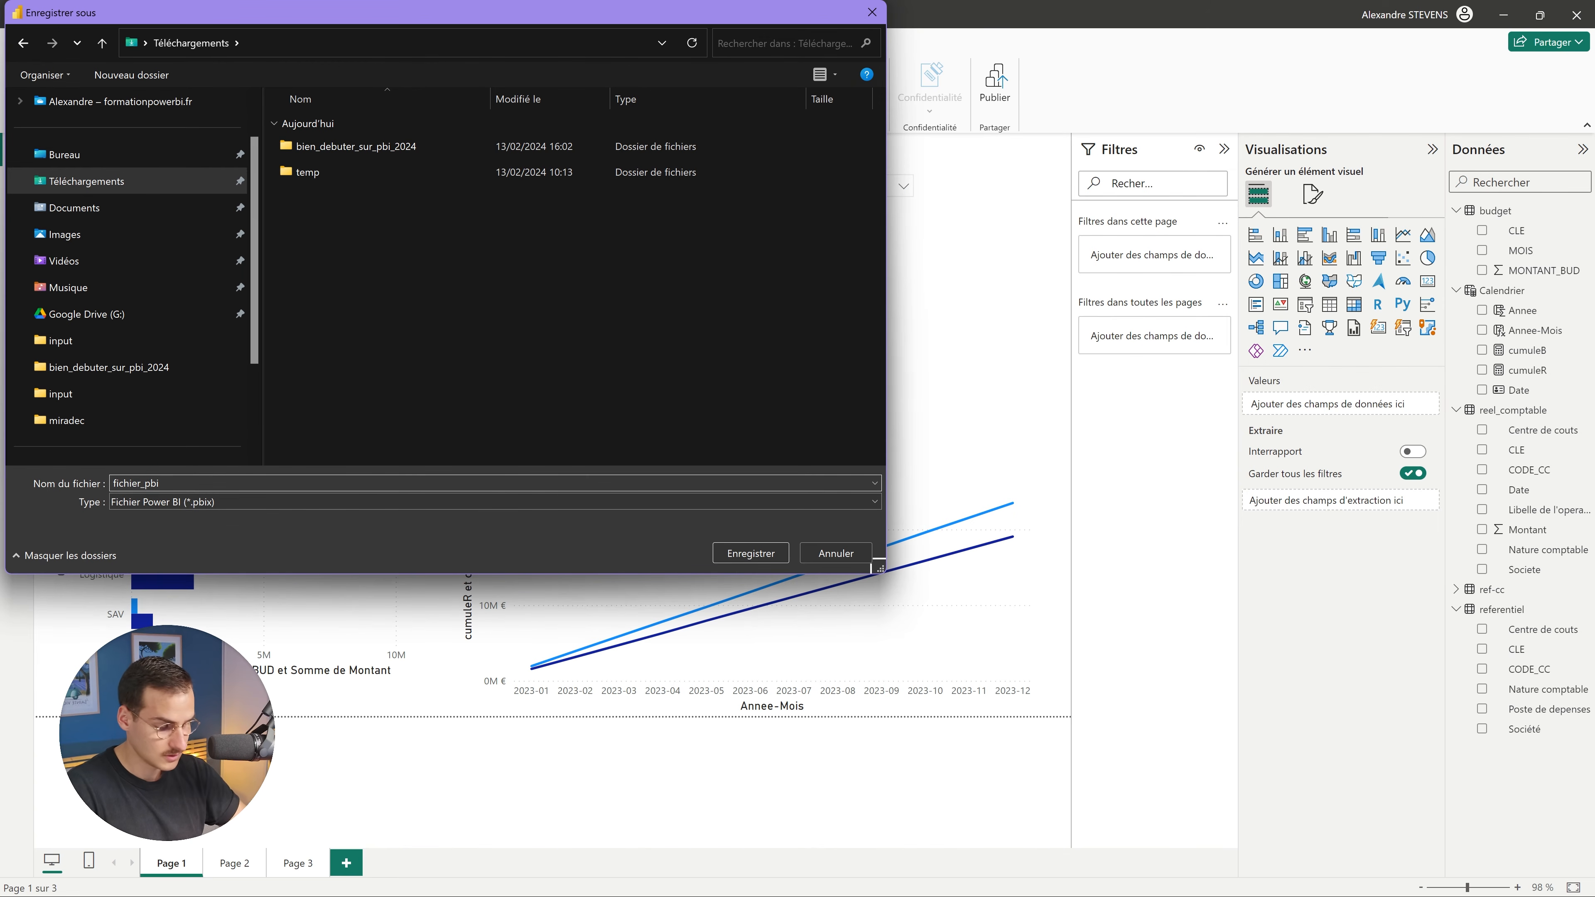
{"action": "key", "text": "Return"}
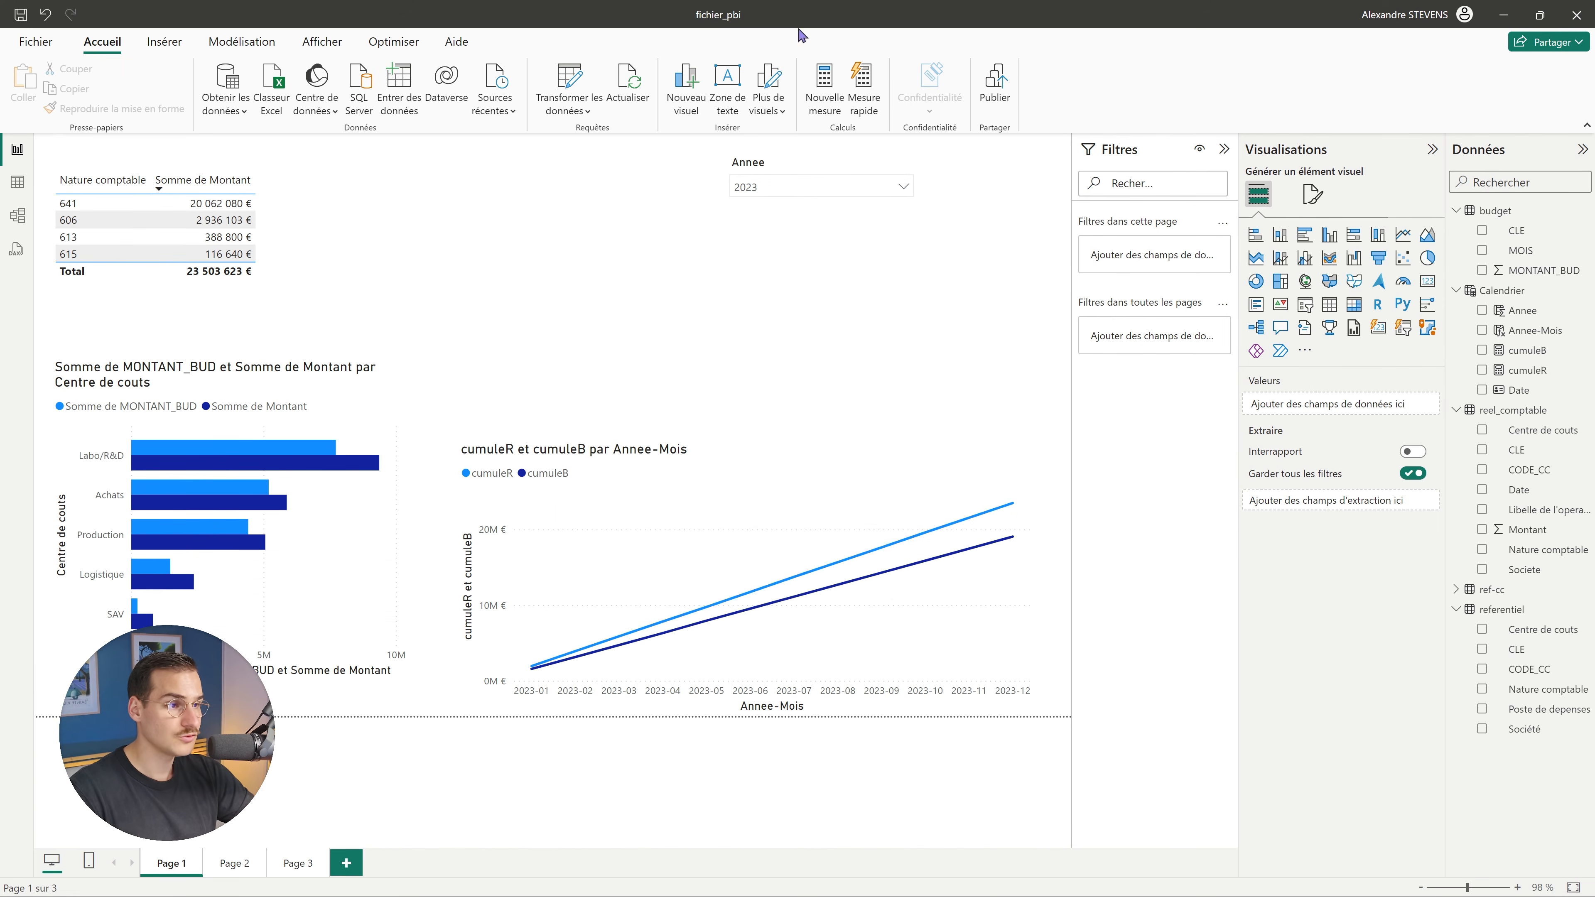
{"action": "left_click", "coordinate": [997, 98]}
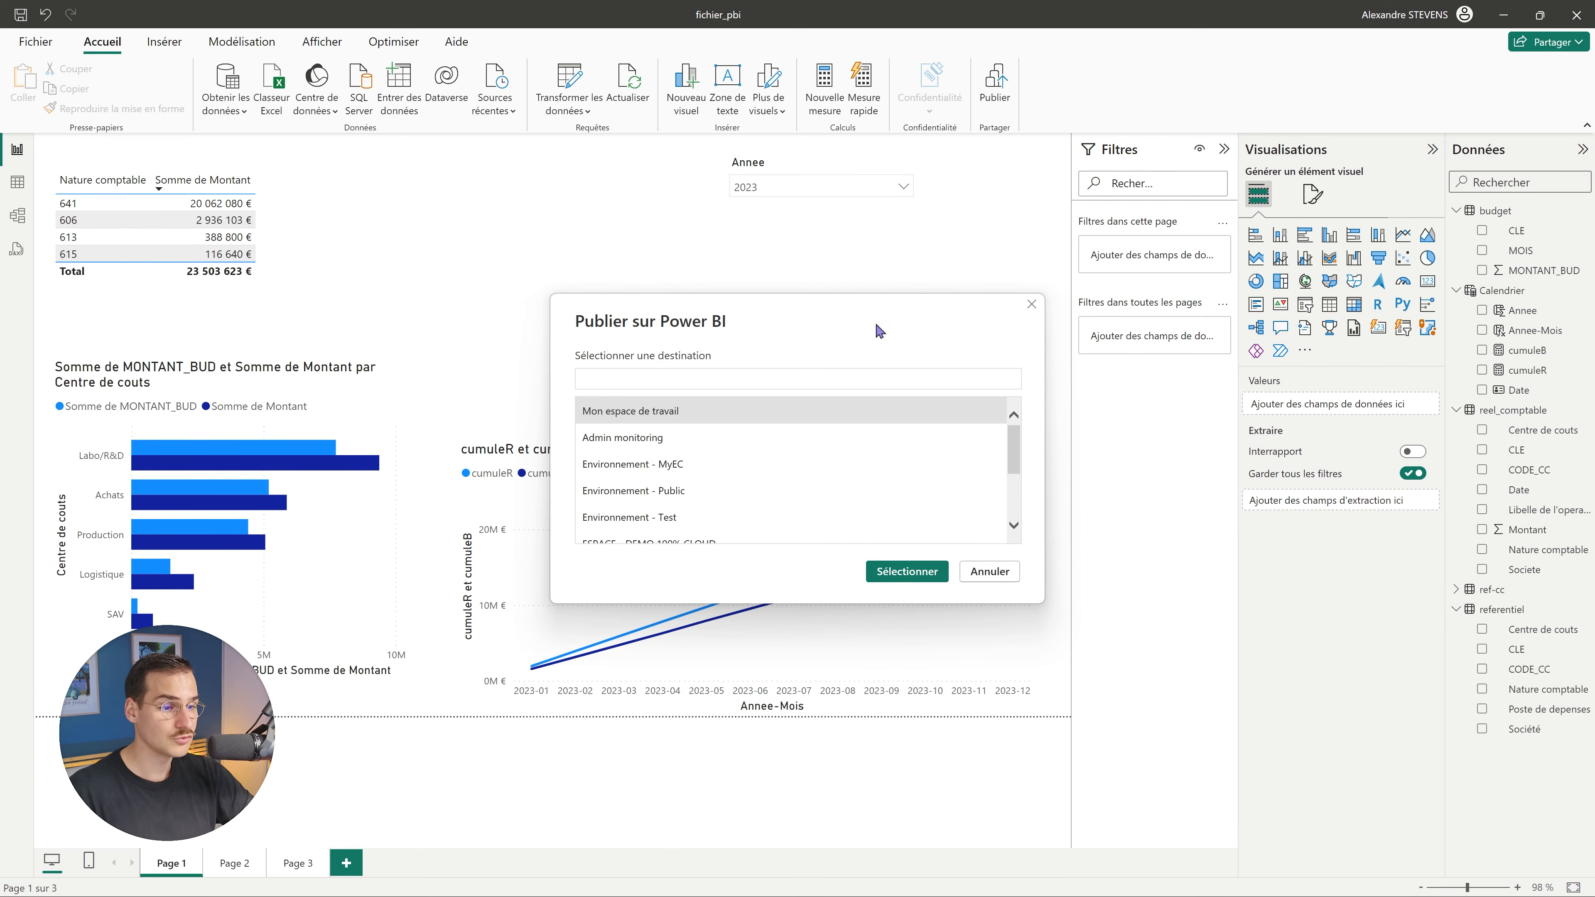
Publish fichier_pbi into the Environnement - Public workspace and open the published report.
{"action": "scroll", "coordinate": [653, 464], "scroll_direction": "down", "scroll_amount": 1}
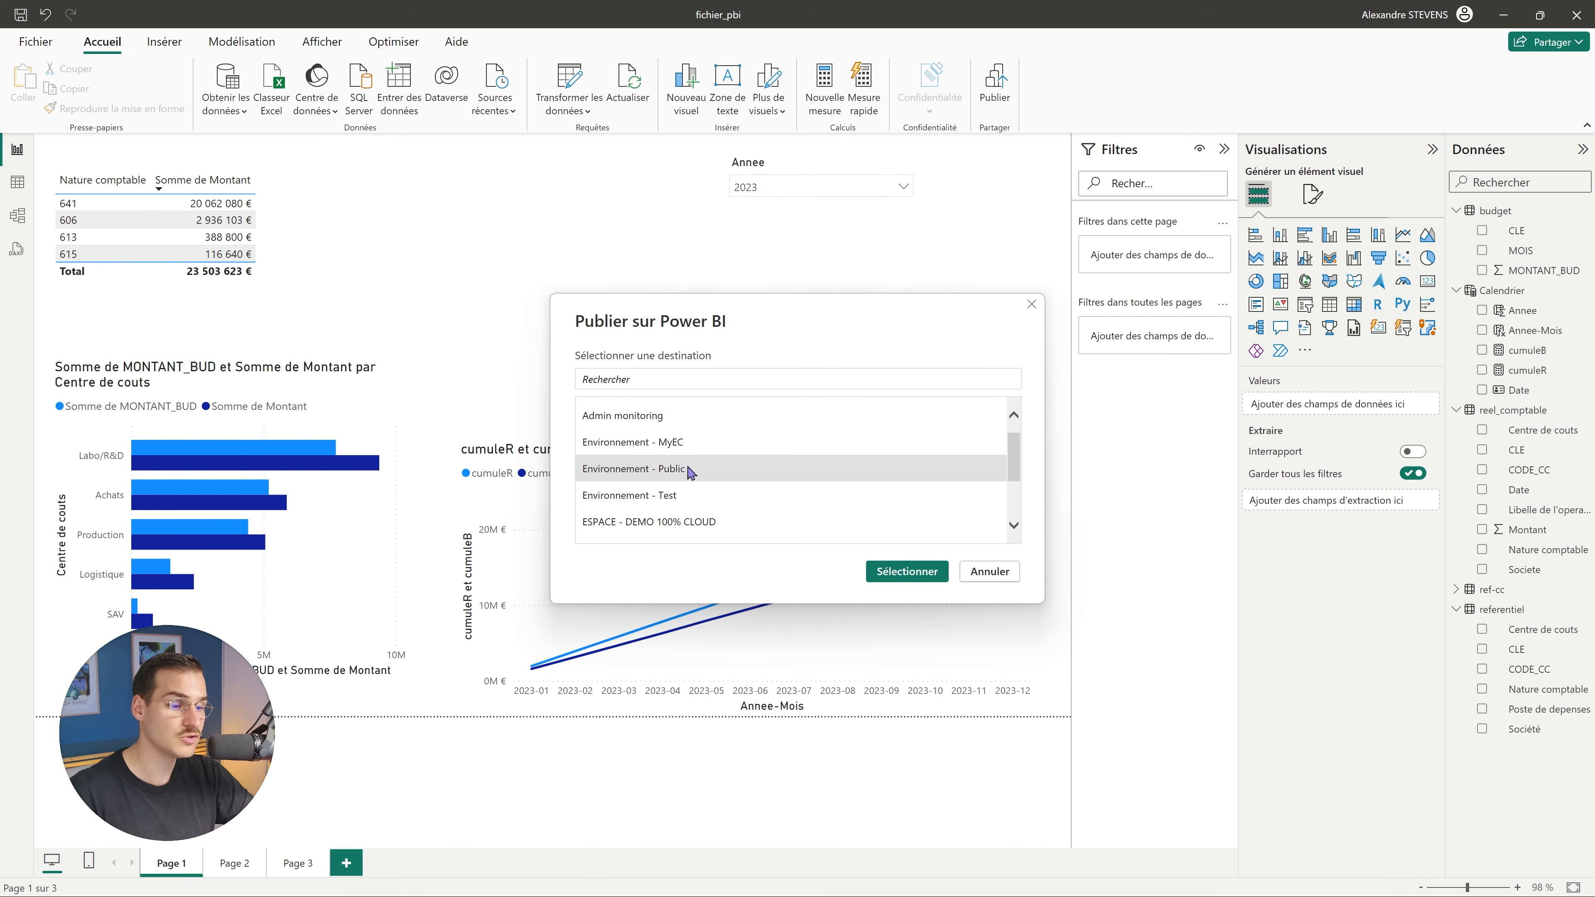
{"action": "scroll", "coordinate": [697, 440], "scroll_direction": "up", "scroll_amount": 1}
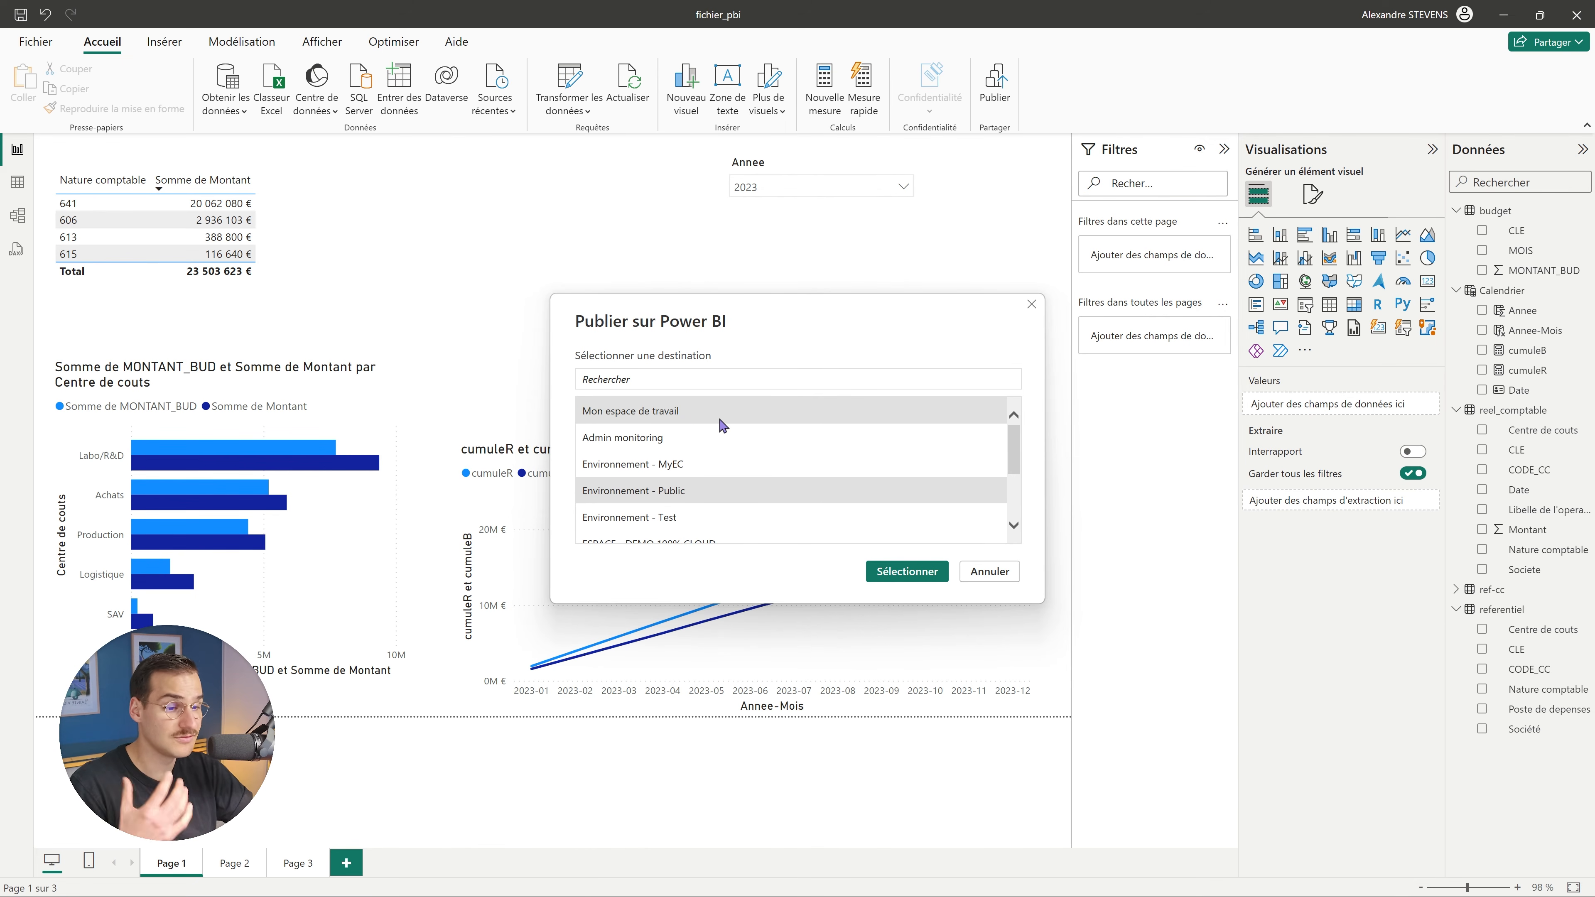
{"action": "left_click", "coordinate": [691, 415]}
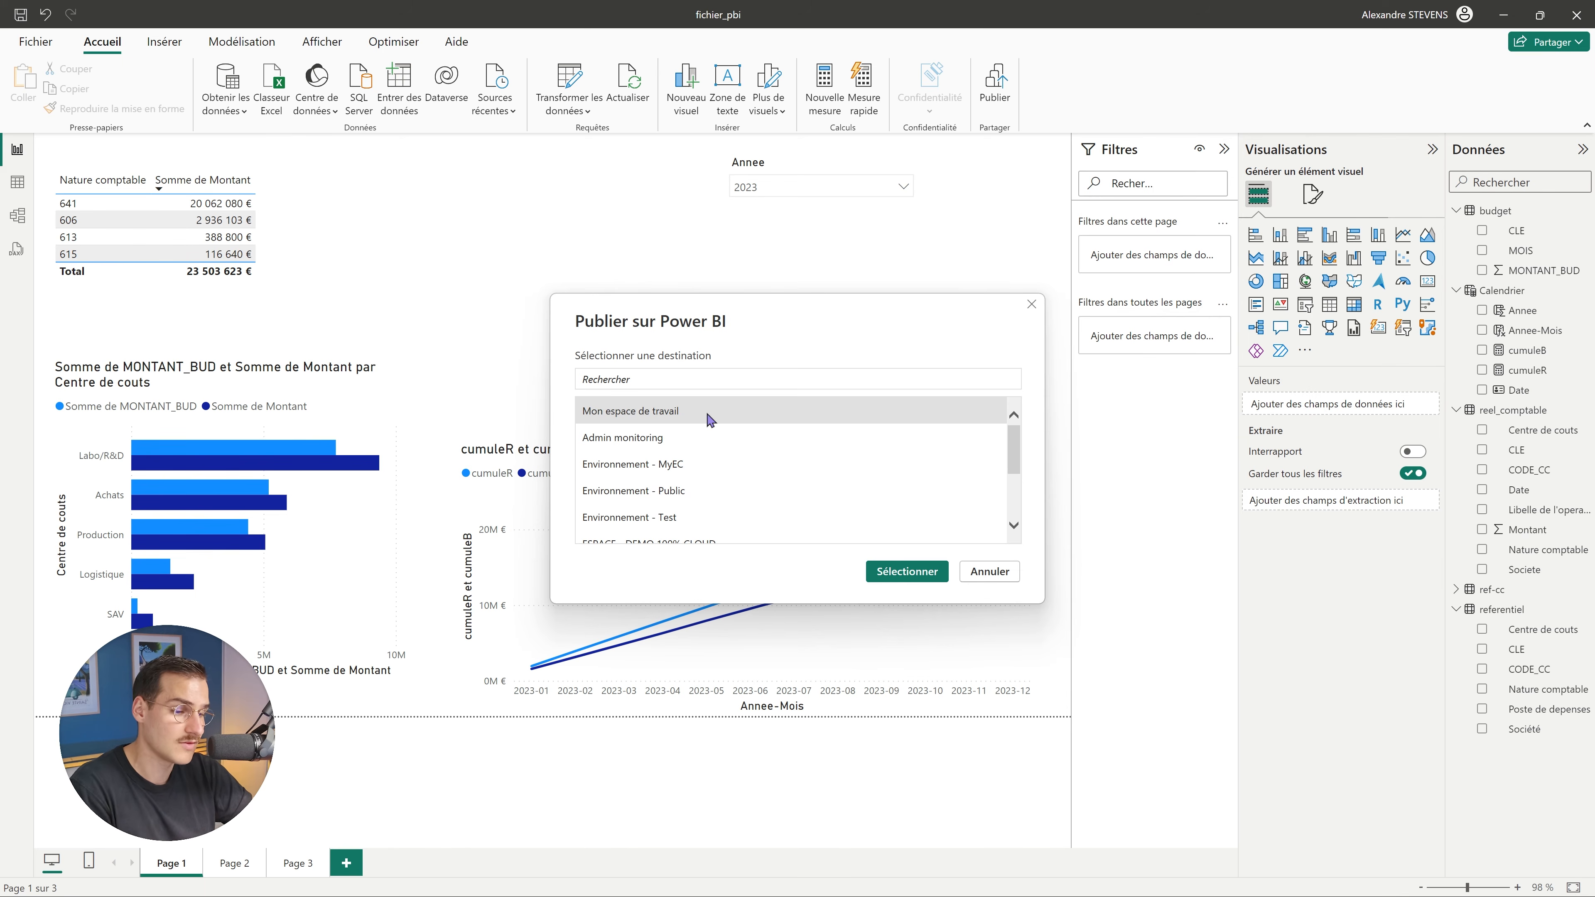
{"action": "scroll", "coordinate": [707, 452], "scroll_direction": "down", "scroll_amount": 1}
{"action": "double_click", "coordinate": [711, 470]}
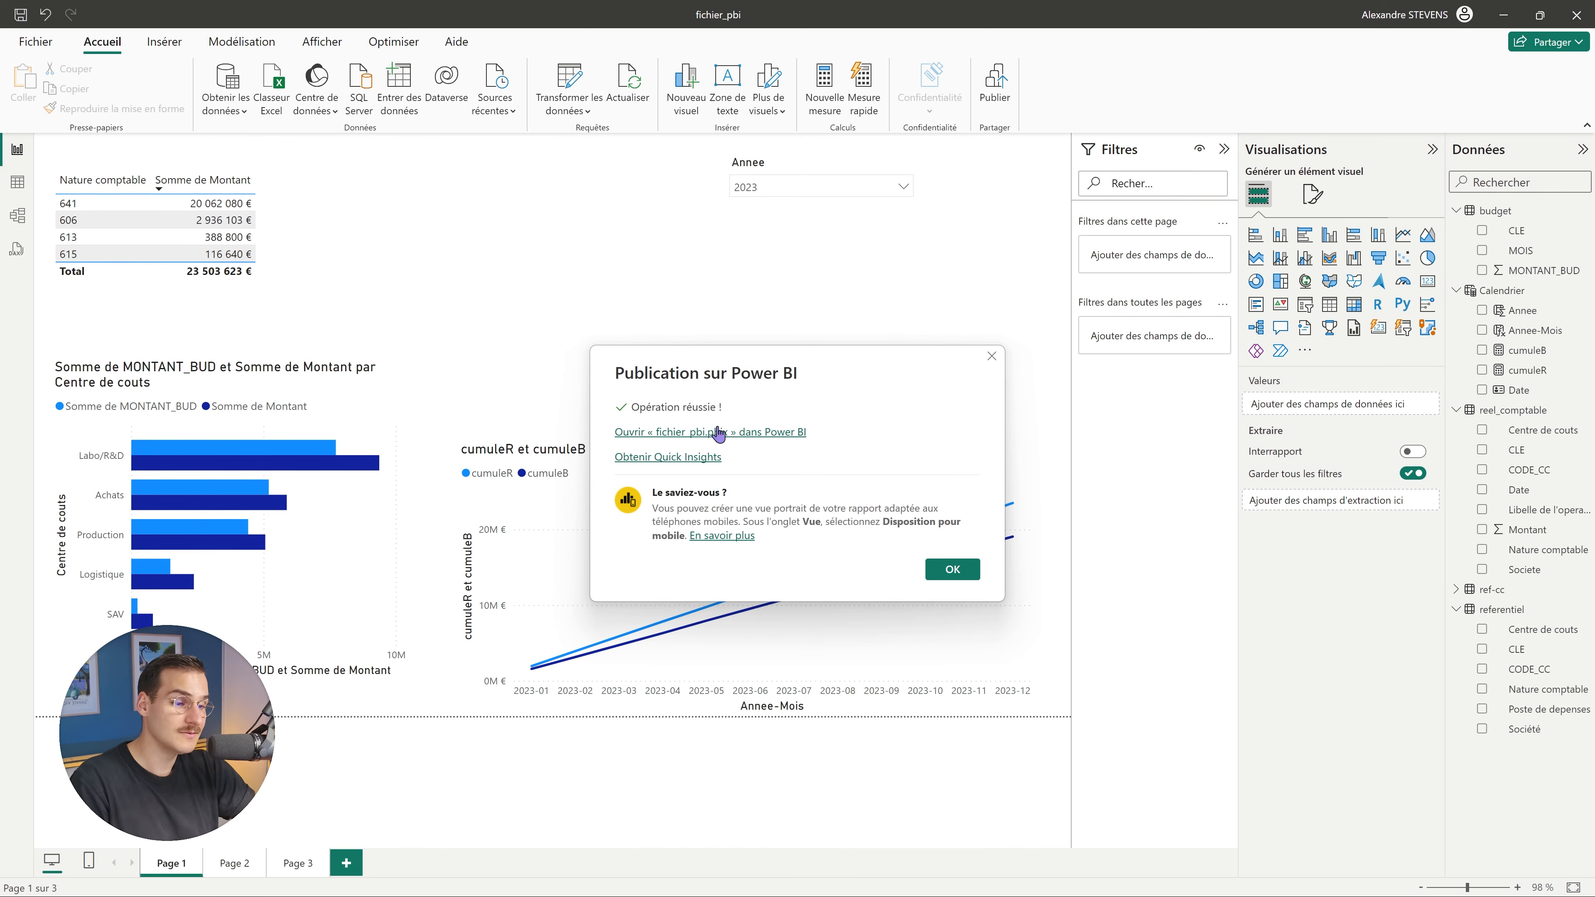
{"action": "left_click", "coordinate": [704, 433]}
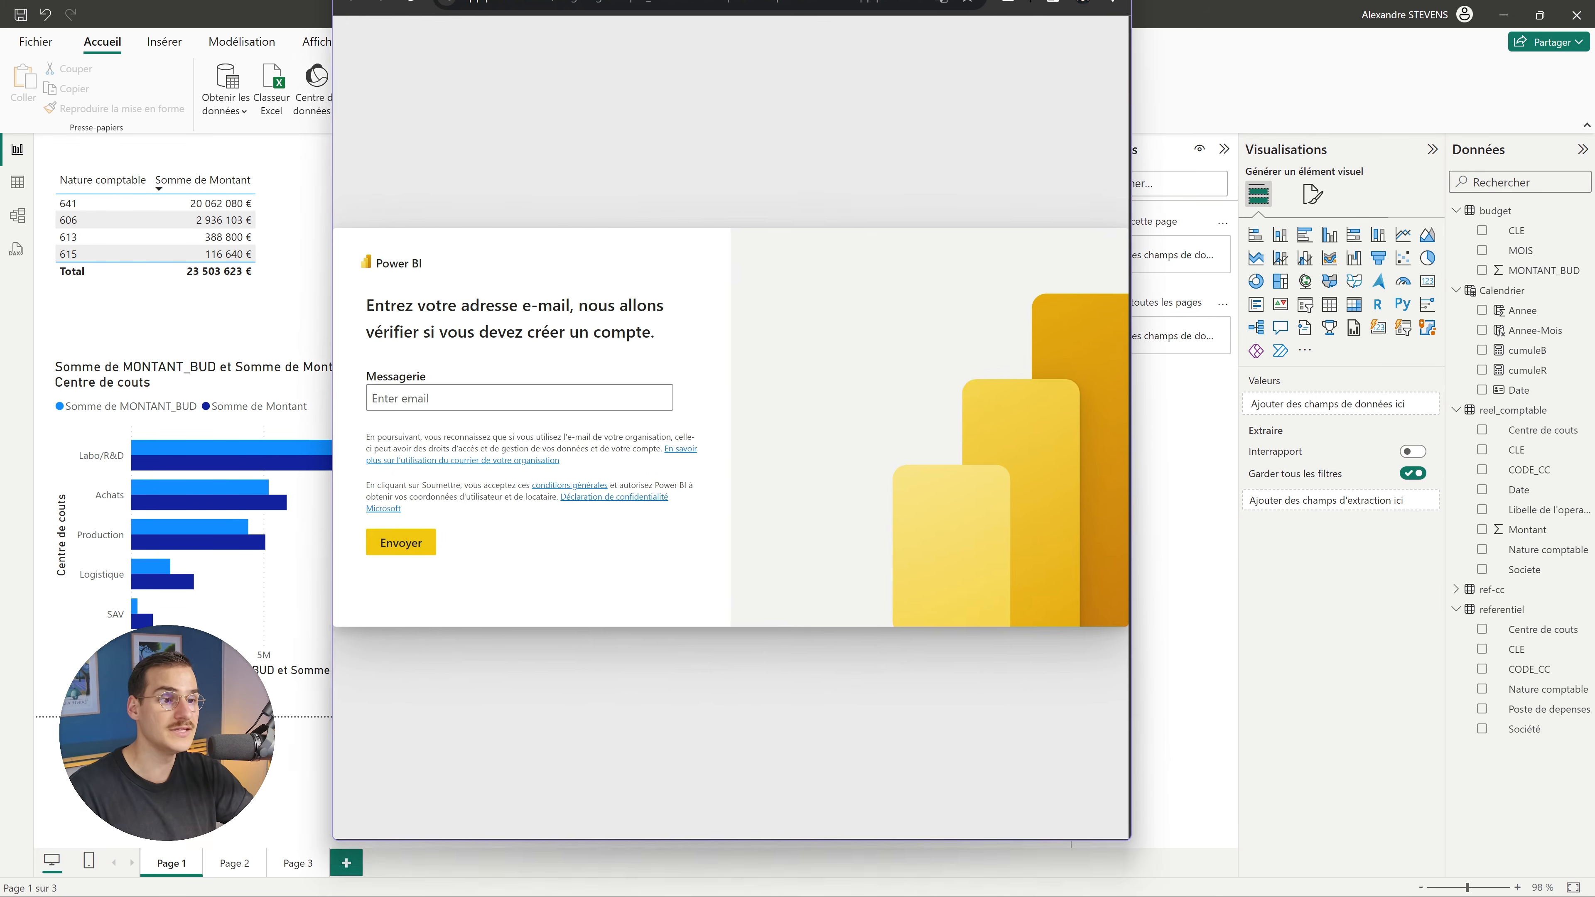
Close the stray sign-in window, then sign in to app.powerbi.com in Chrome with the author's account.
{"action": "left_click_drag", "start_coordinate": [1003, 2], "coordinate": [944, 76]}
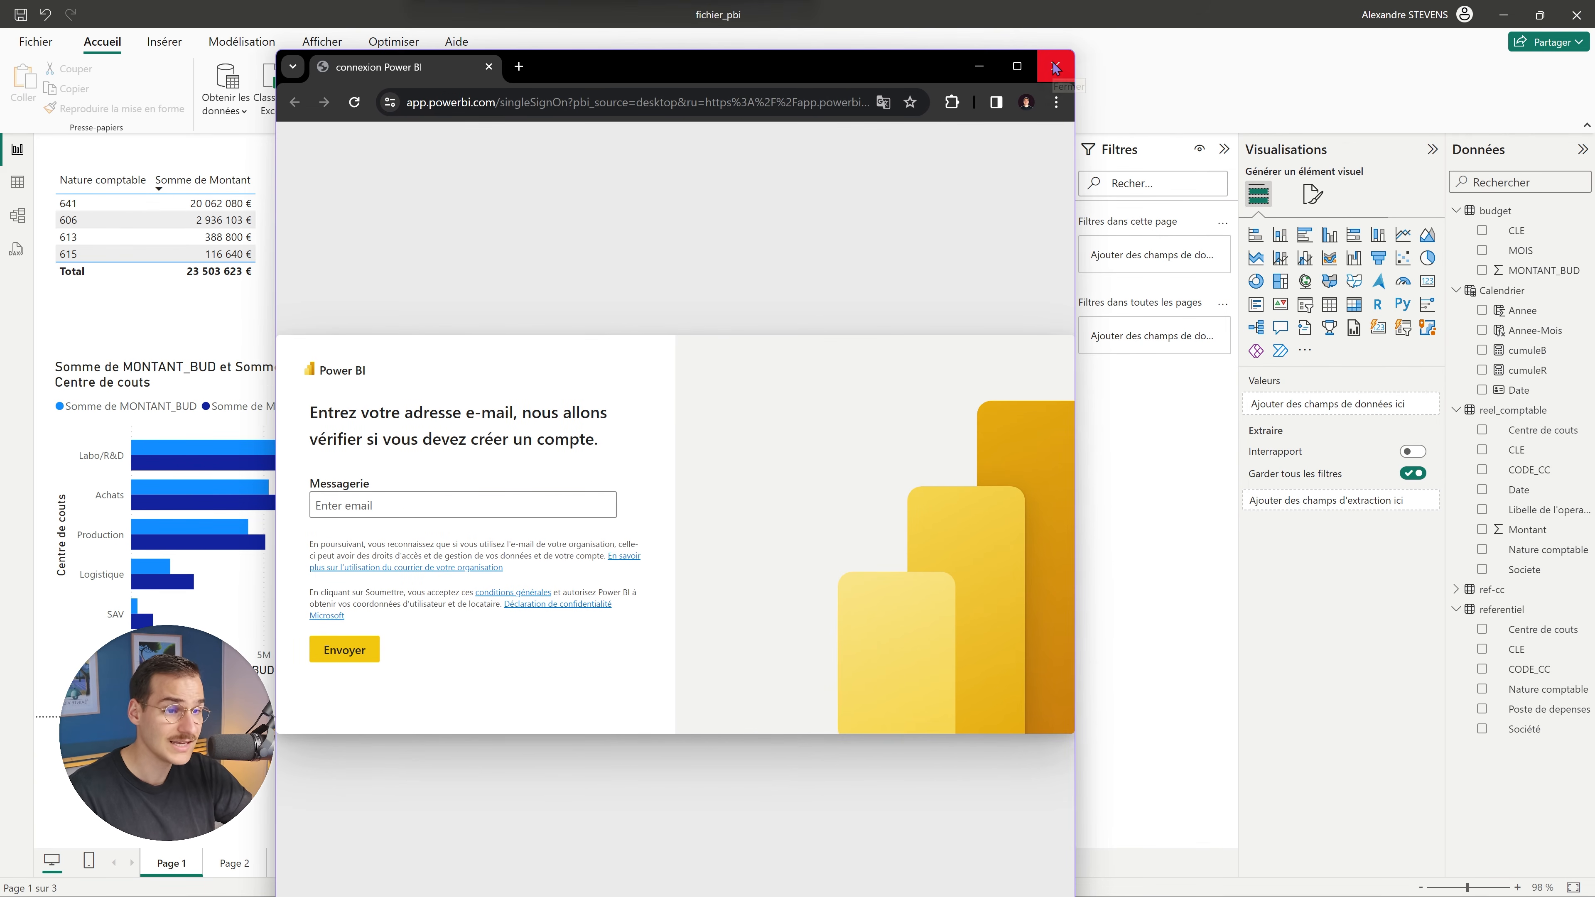
{"action": "left_click", "coordinate": [1055, 67]}
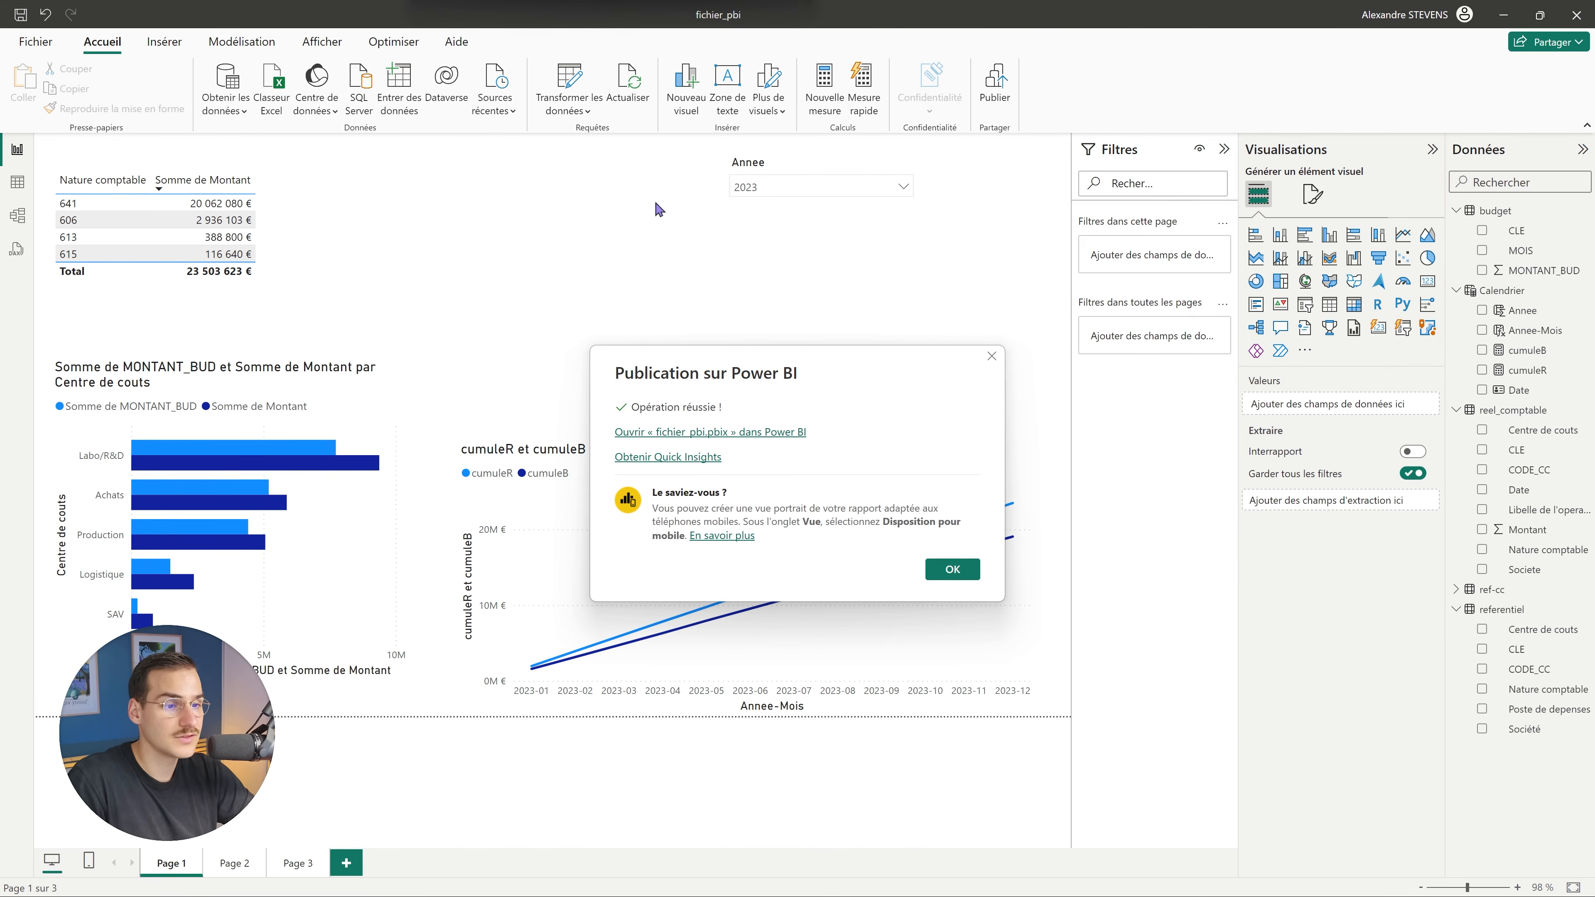
{"action": "key", "text": "super+Tab"}
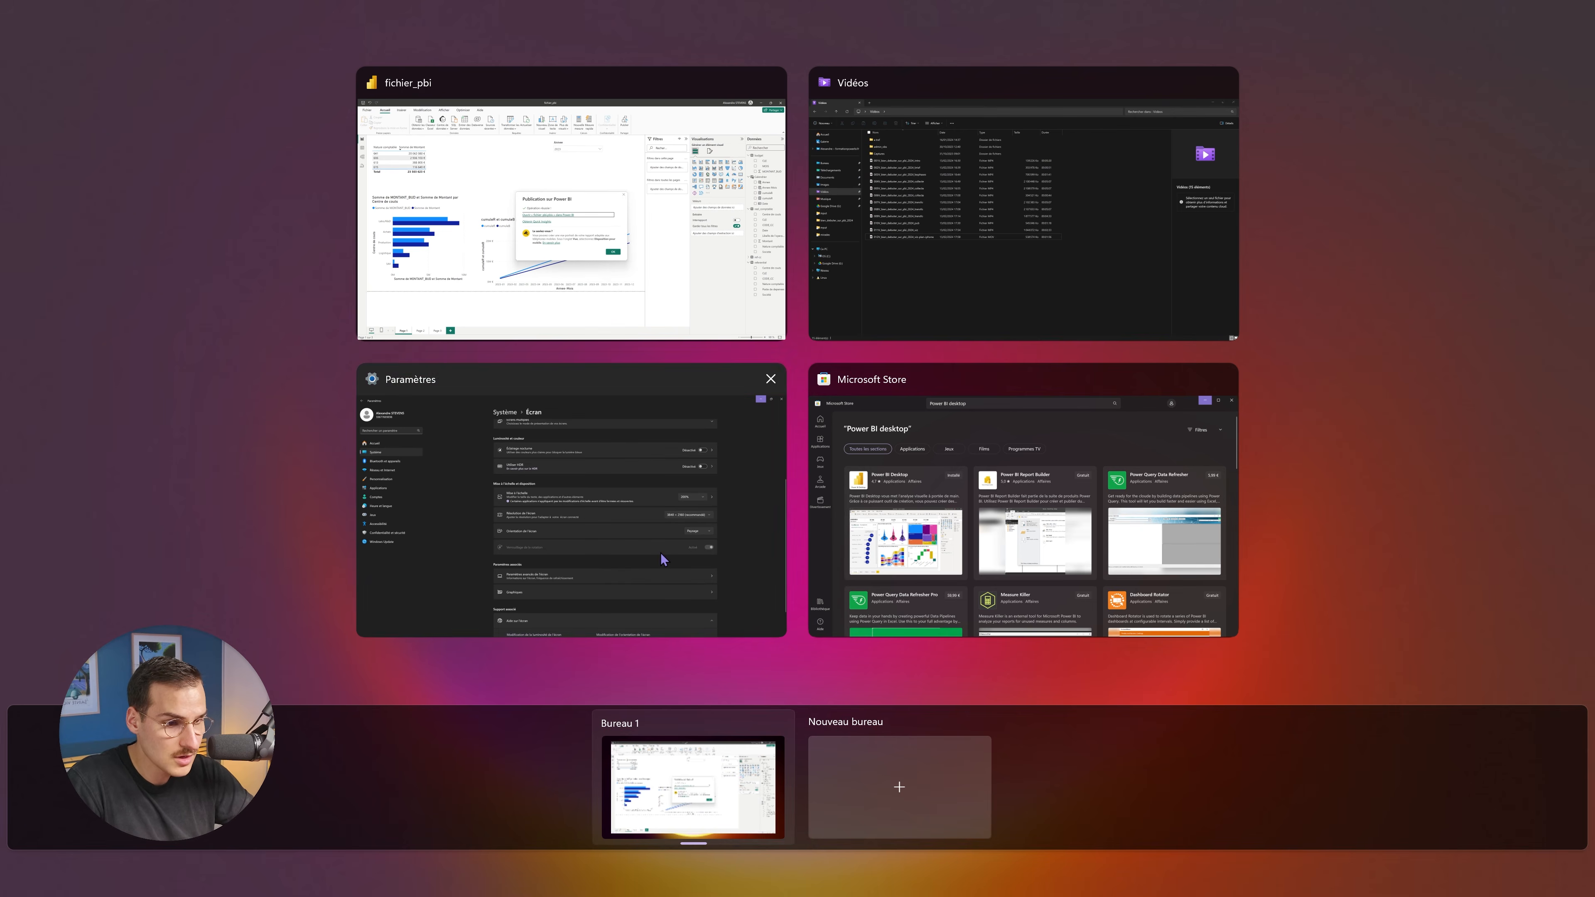
{"action": "key", "text": "Return"}
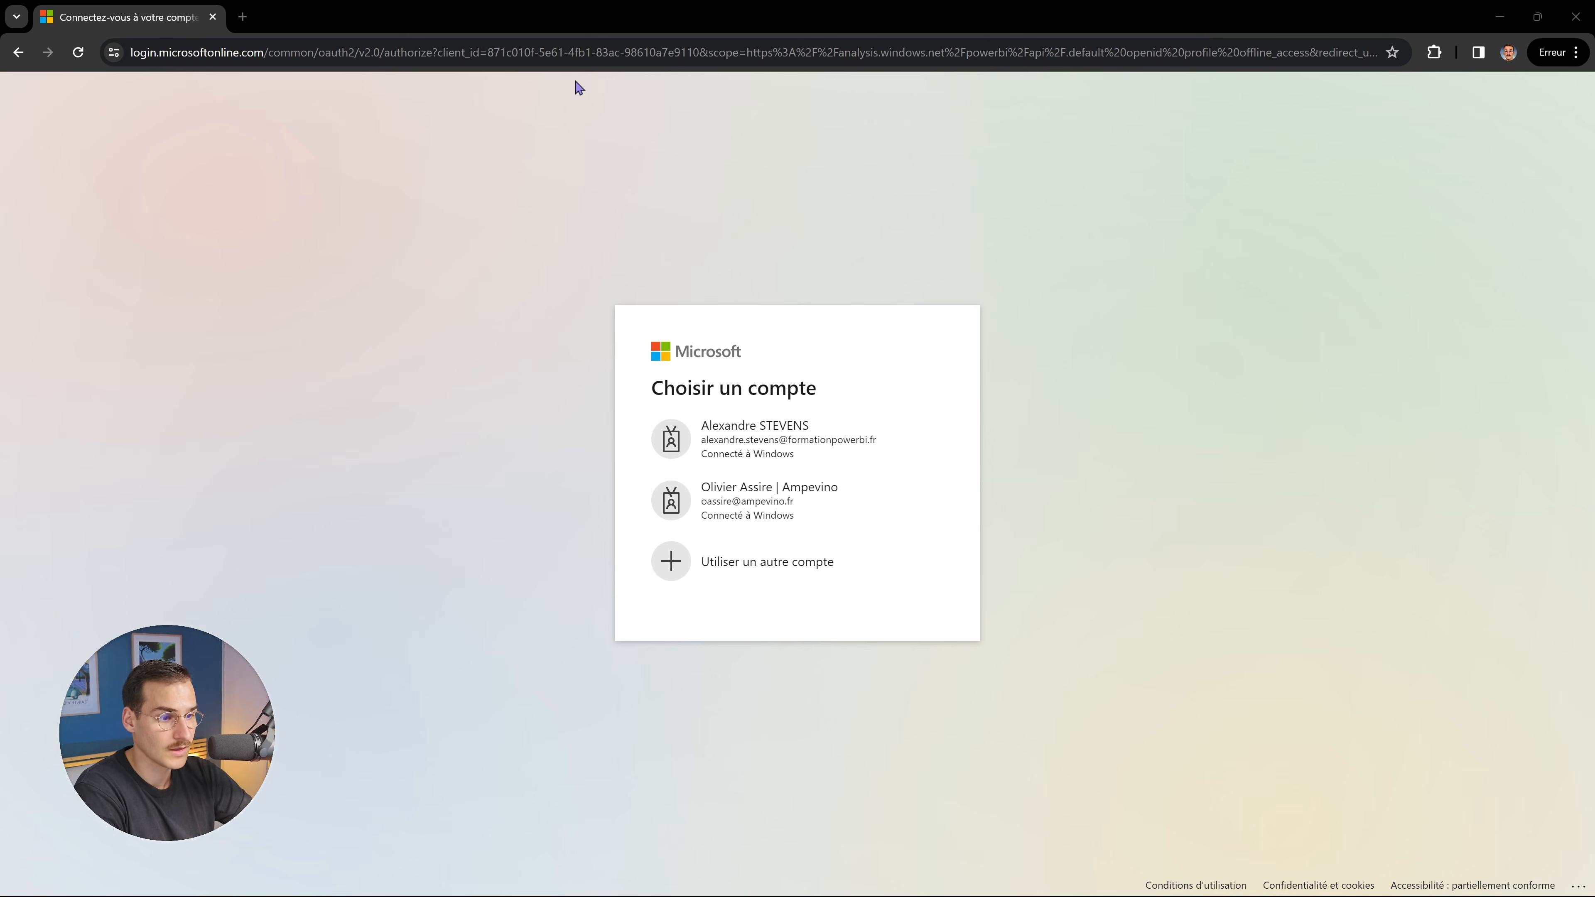
{"action": "left_click", "coordinate": [757, 456]}
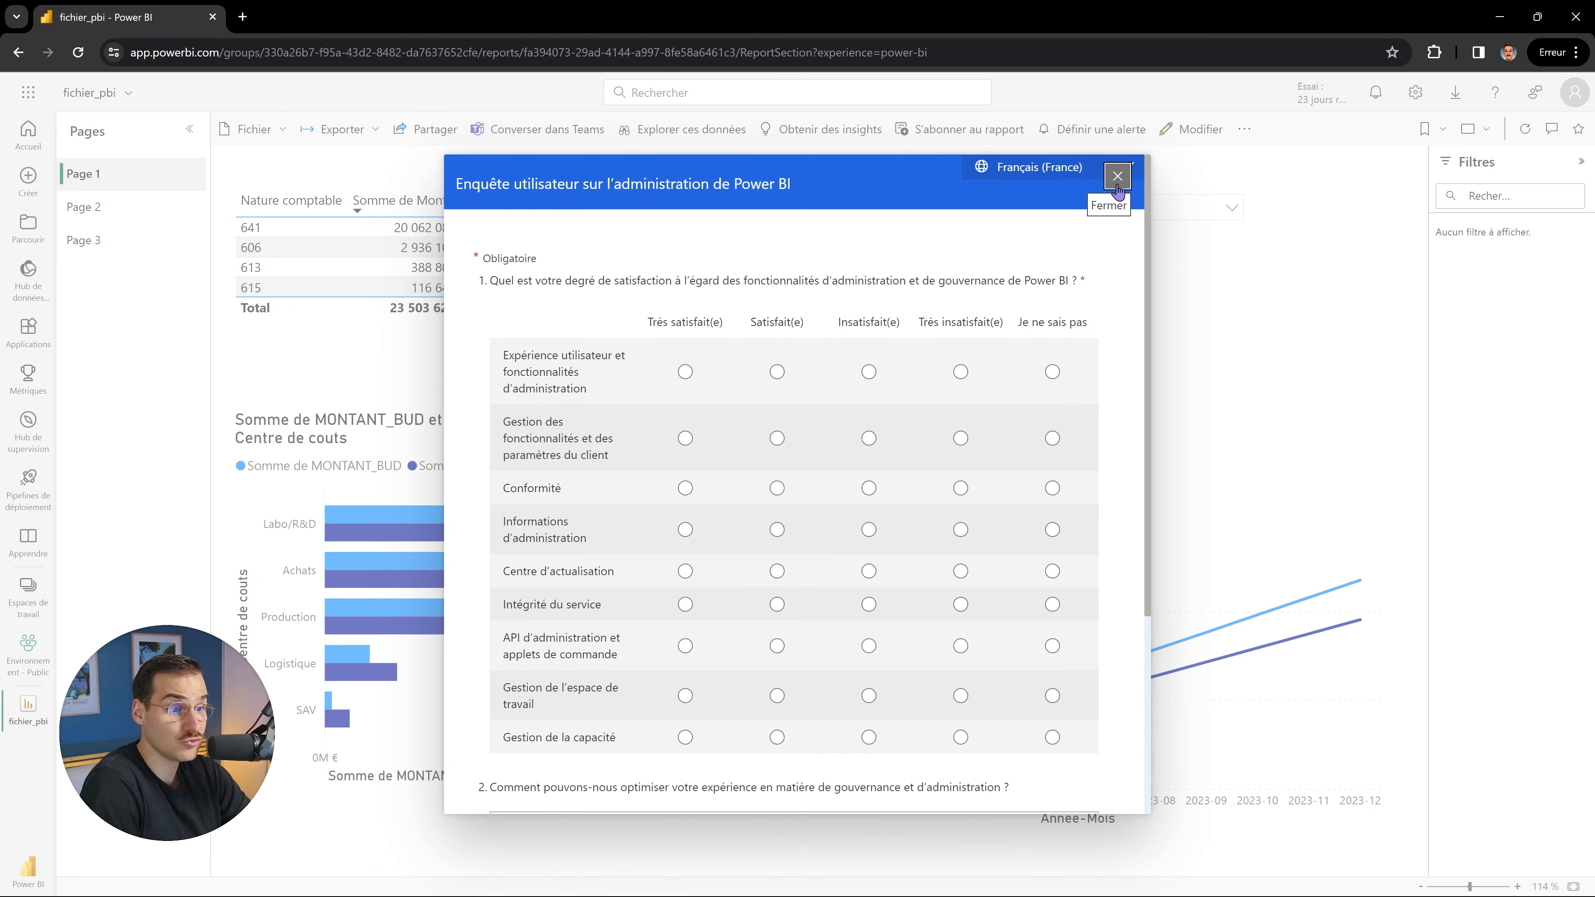
Dismiss the survey, set the Annee slicer to 2024, and open the Envoyer le lien dialog.
{"action": "left_click", "coordinate": [1117, 181]}
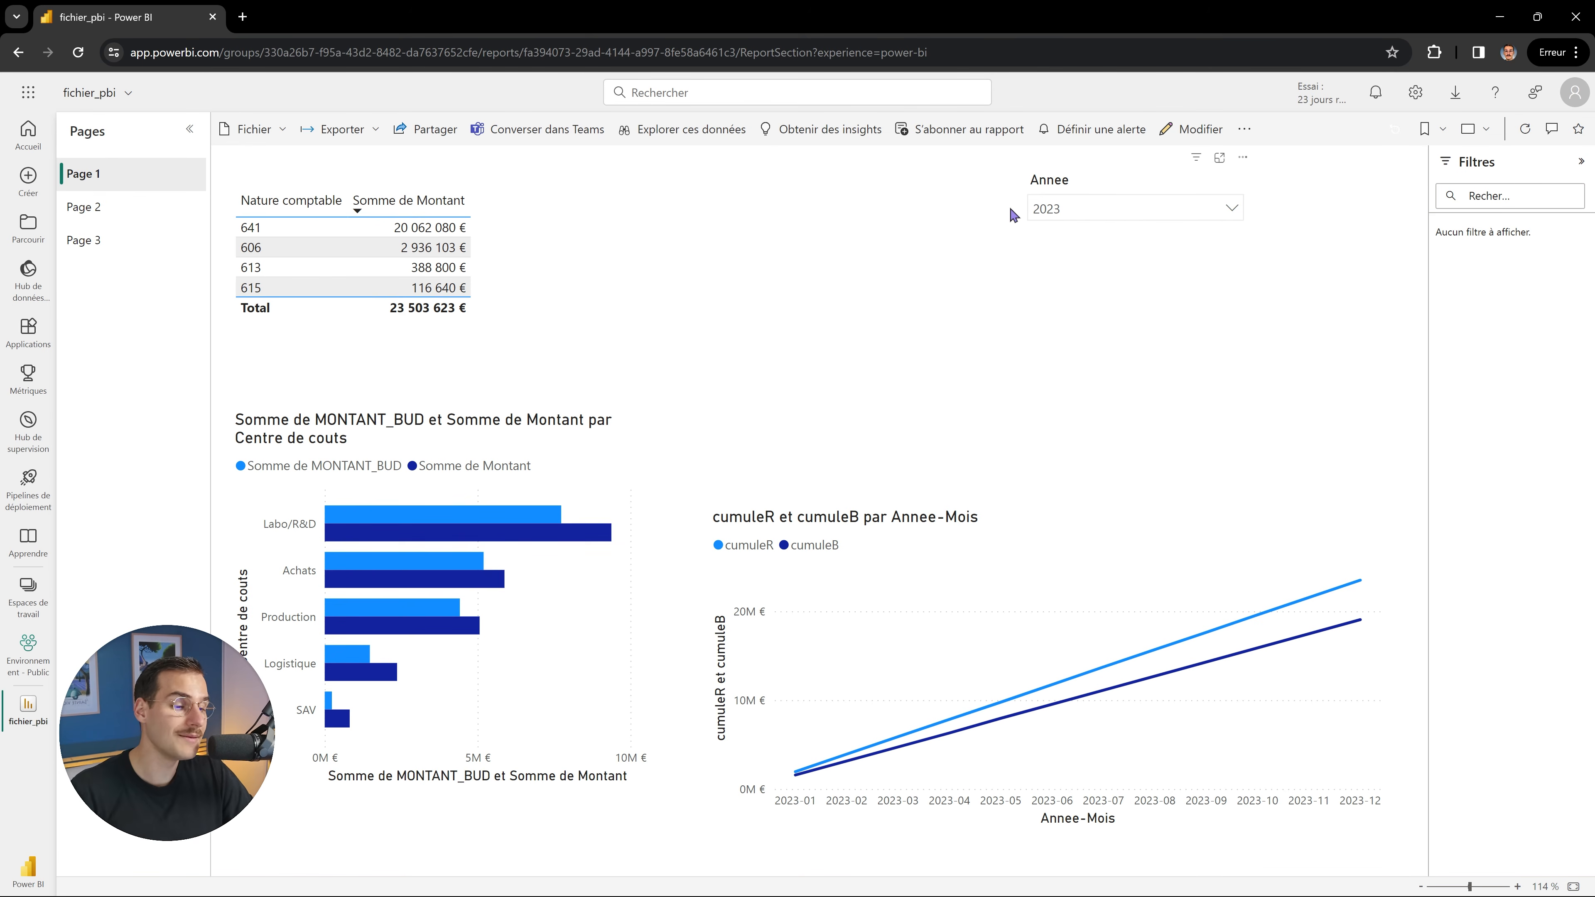
{"action": "left_click", "coordinate": [1138, 213]}
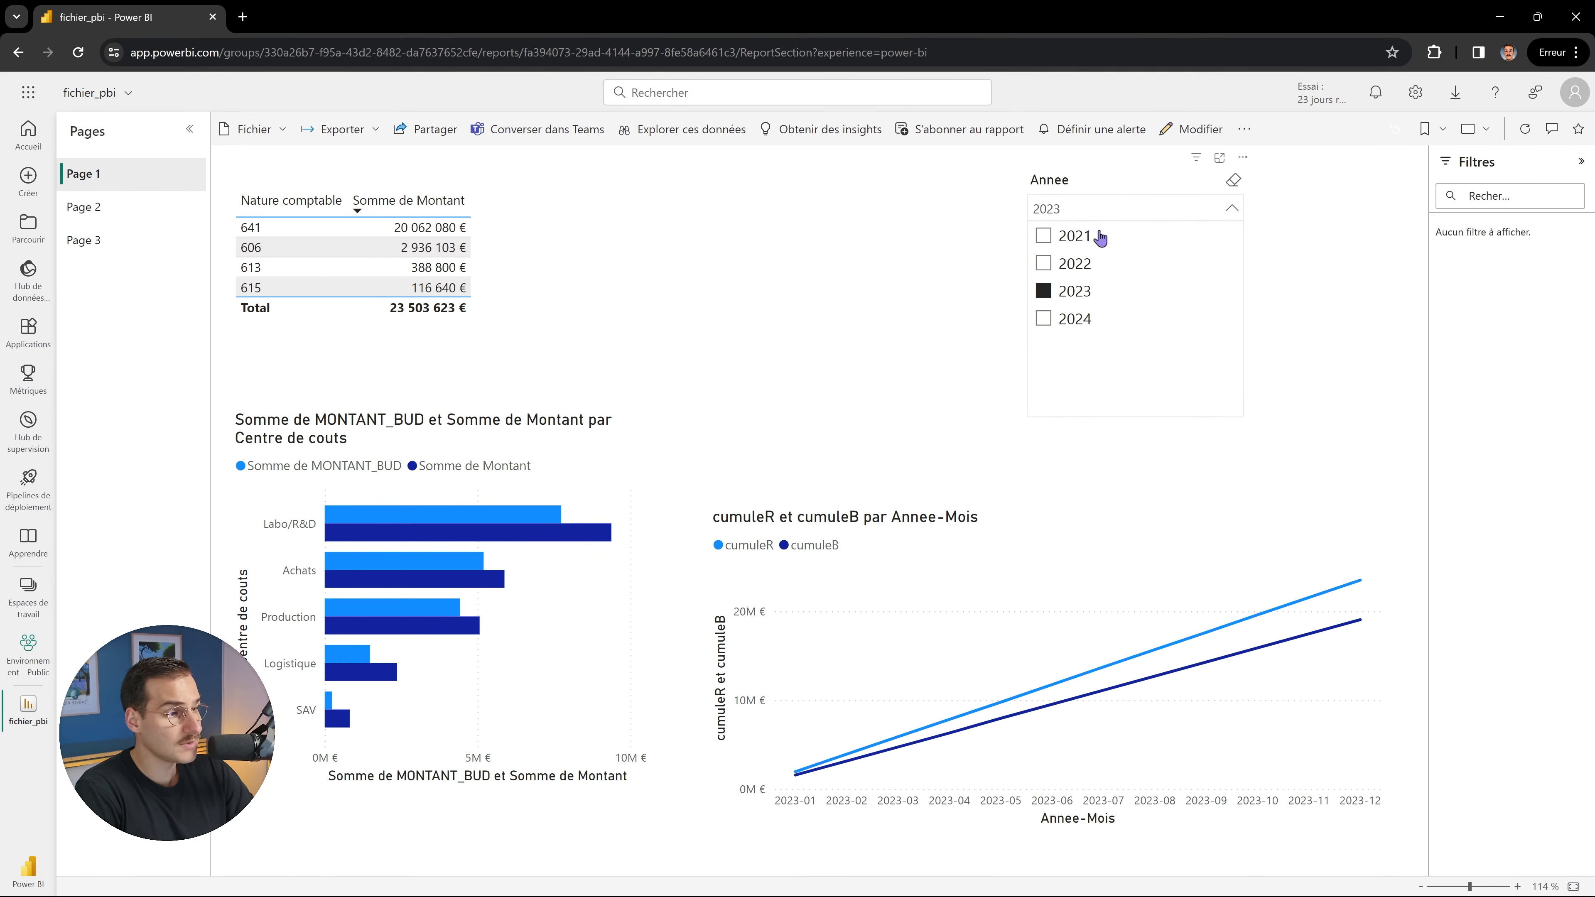
{"action": "left_click", "coordinate": [1075, 264]}
{"action": "left_click", "coordinate": [1075, 292]}
{"action": "left_click", "coordinate": [1075, 319]}
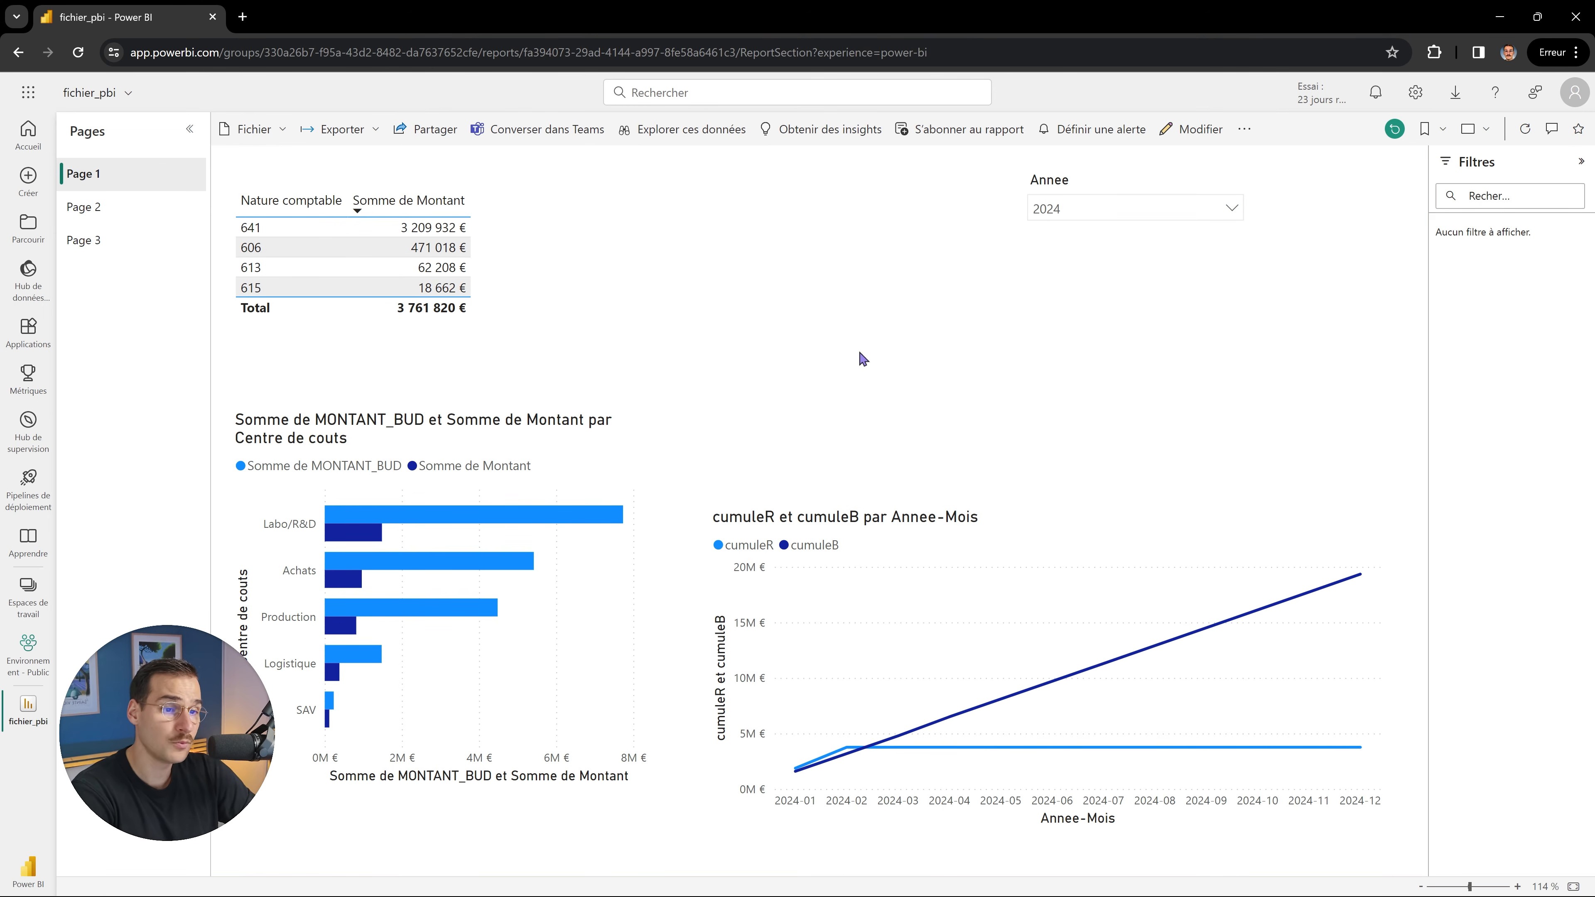
{"action": "left_click", "coordinate": [419, 129]}
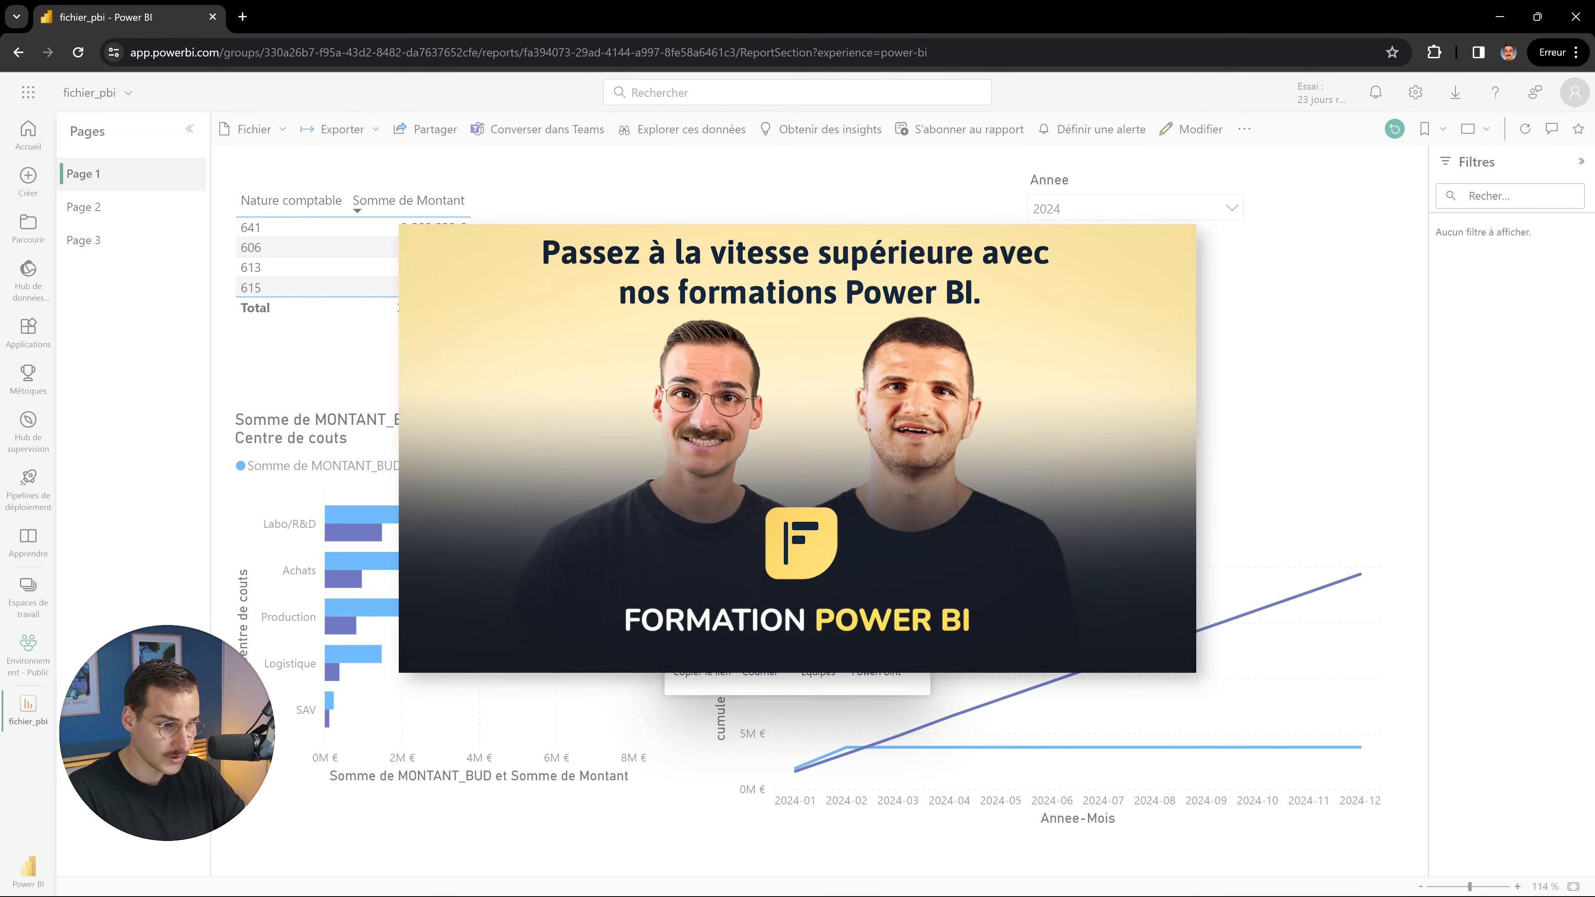
Send the report link to the colleague with a greeting ending 'Voici le pbi', then close the confirmation.
{"action": "type", "text": "Max"}
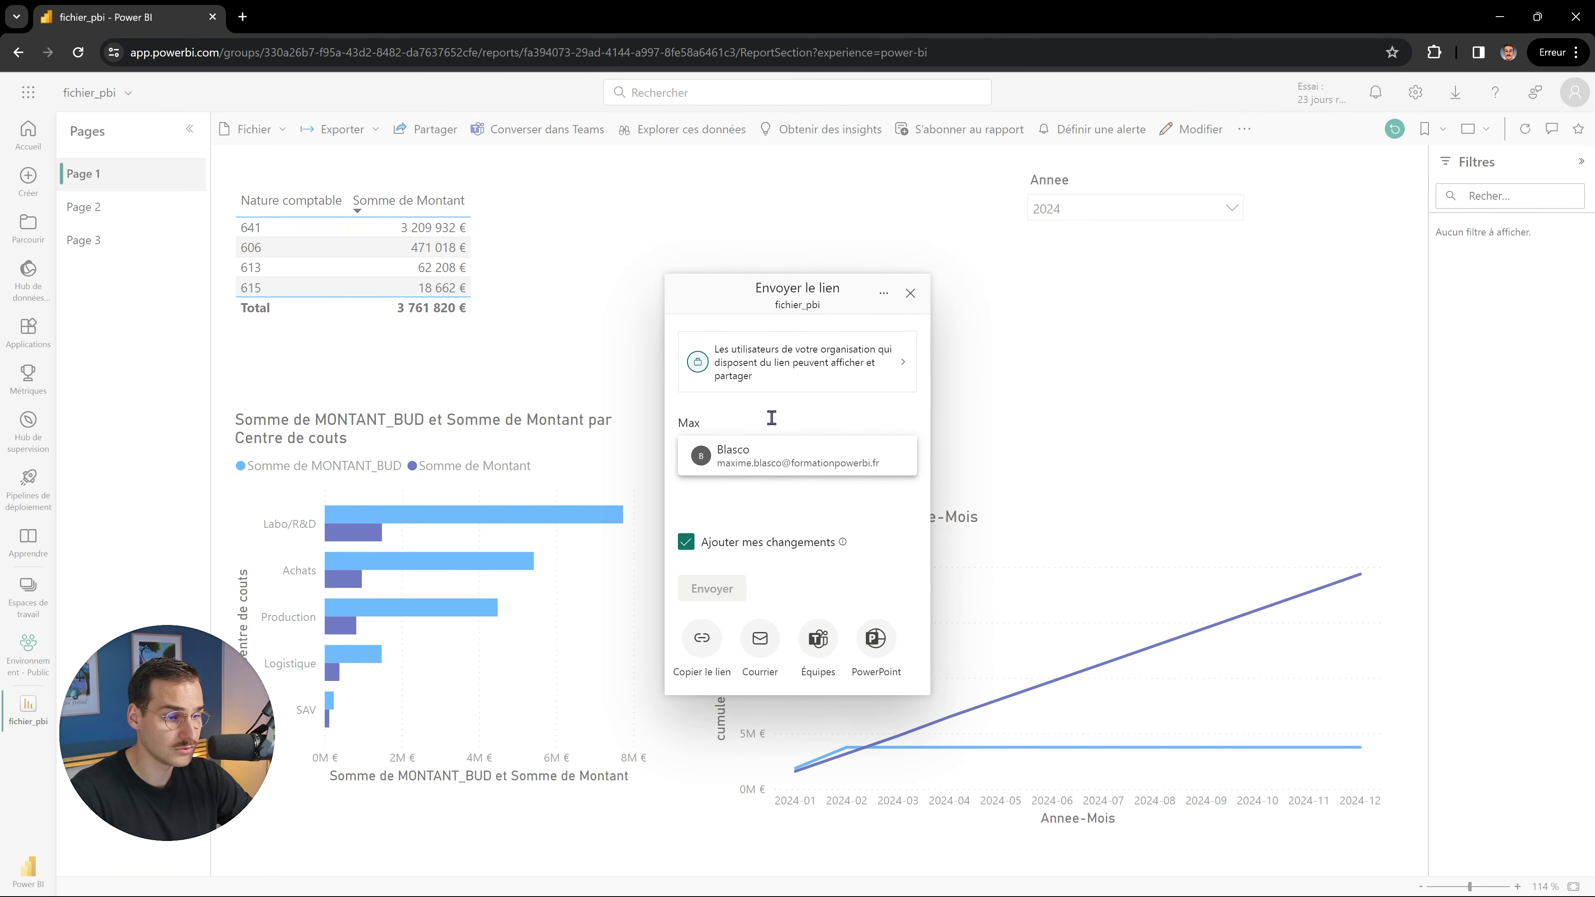
{"action": "left_click", "coordinate": [748, 455]}
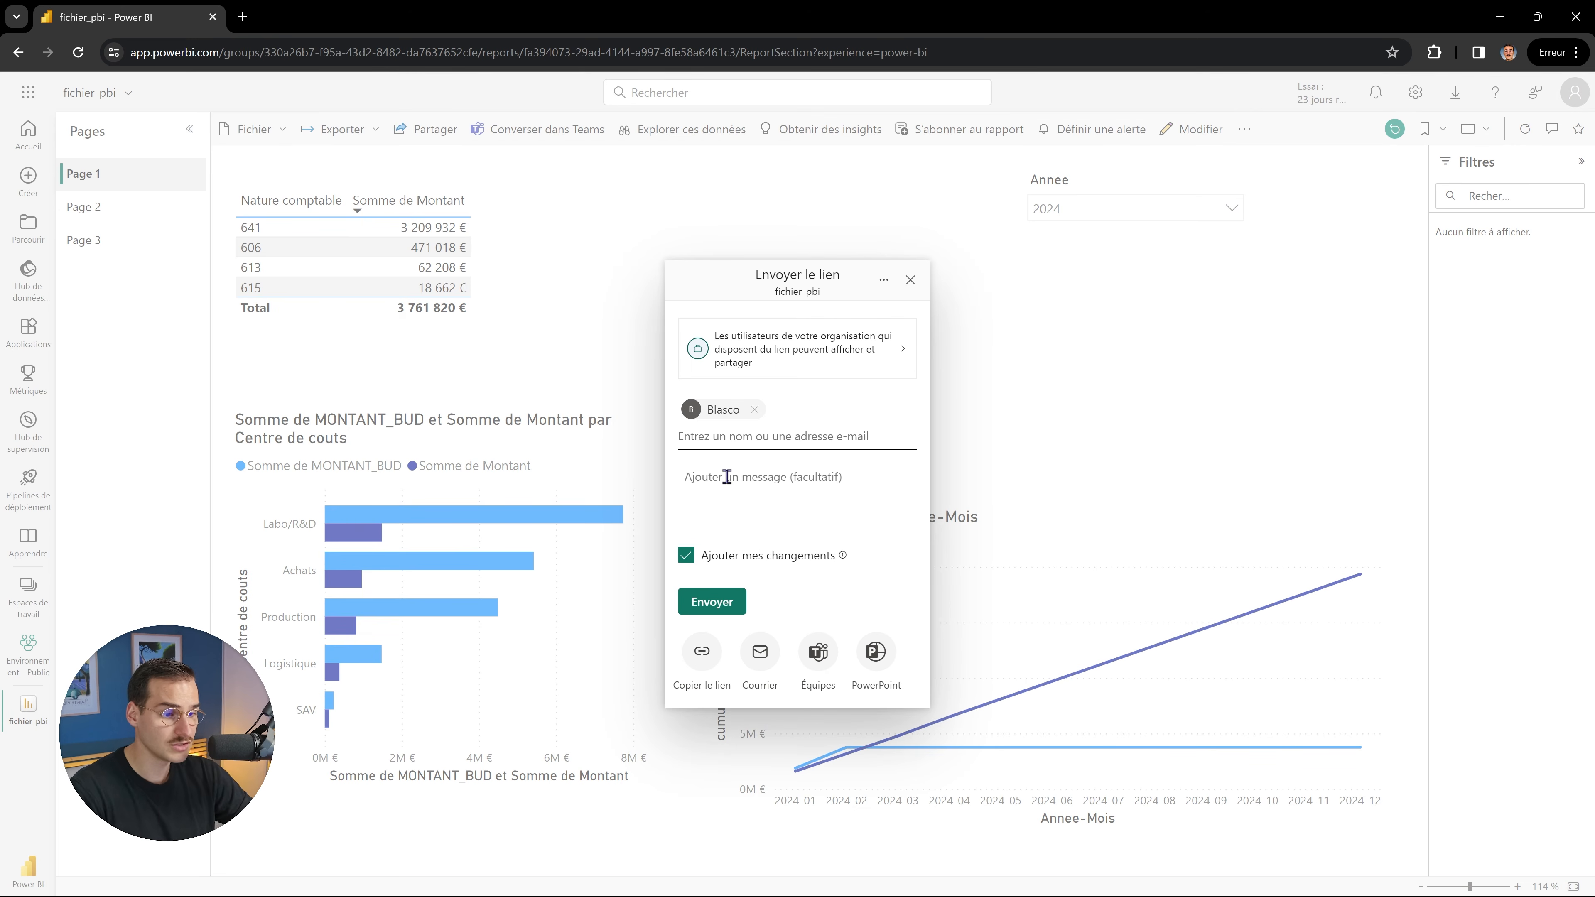
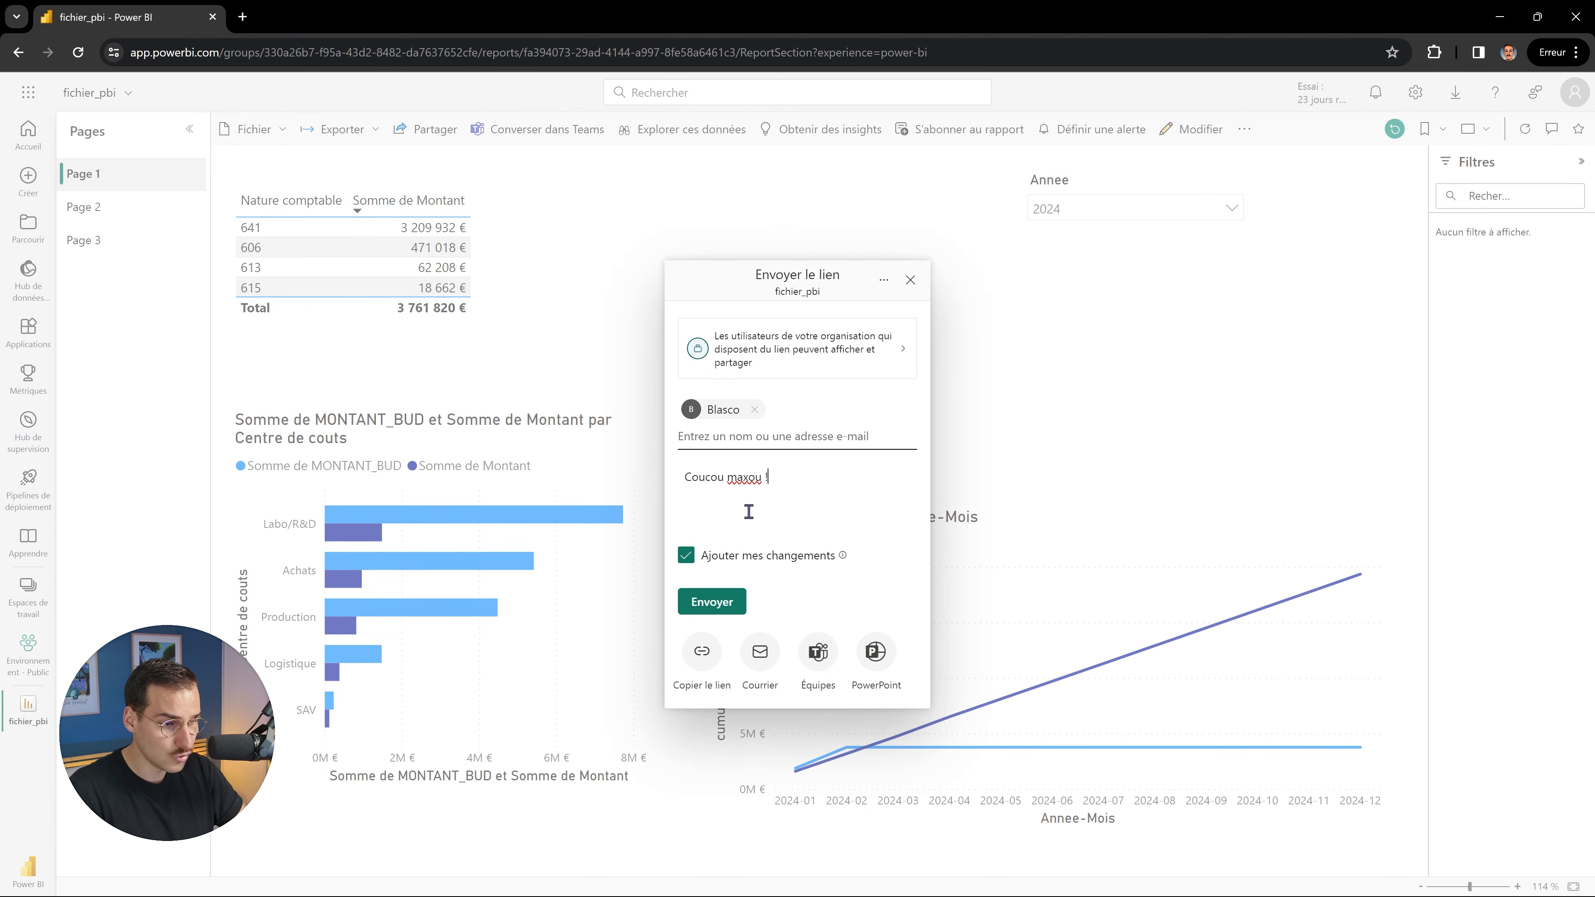
{"action": "type", "text": "Voici le pbi"}
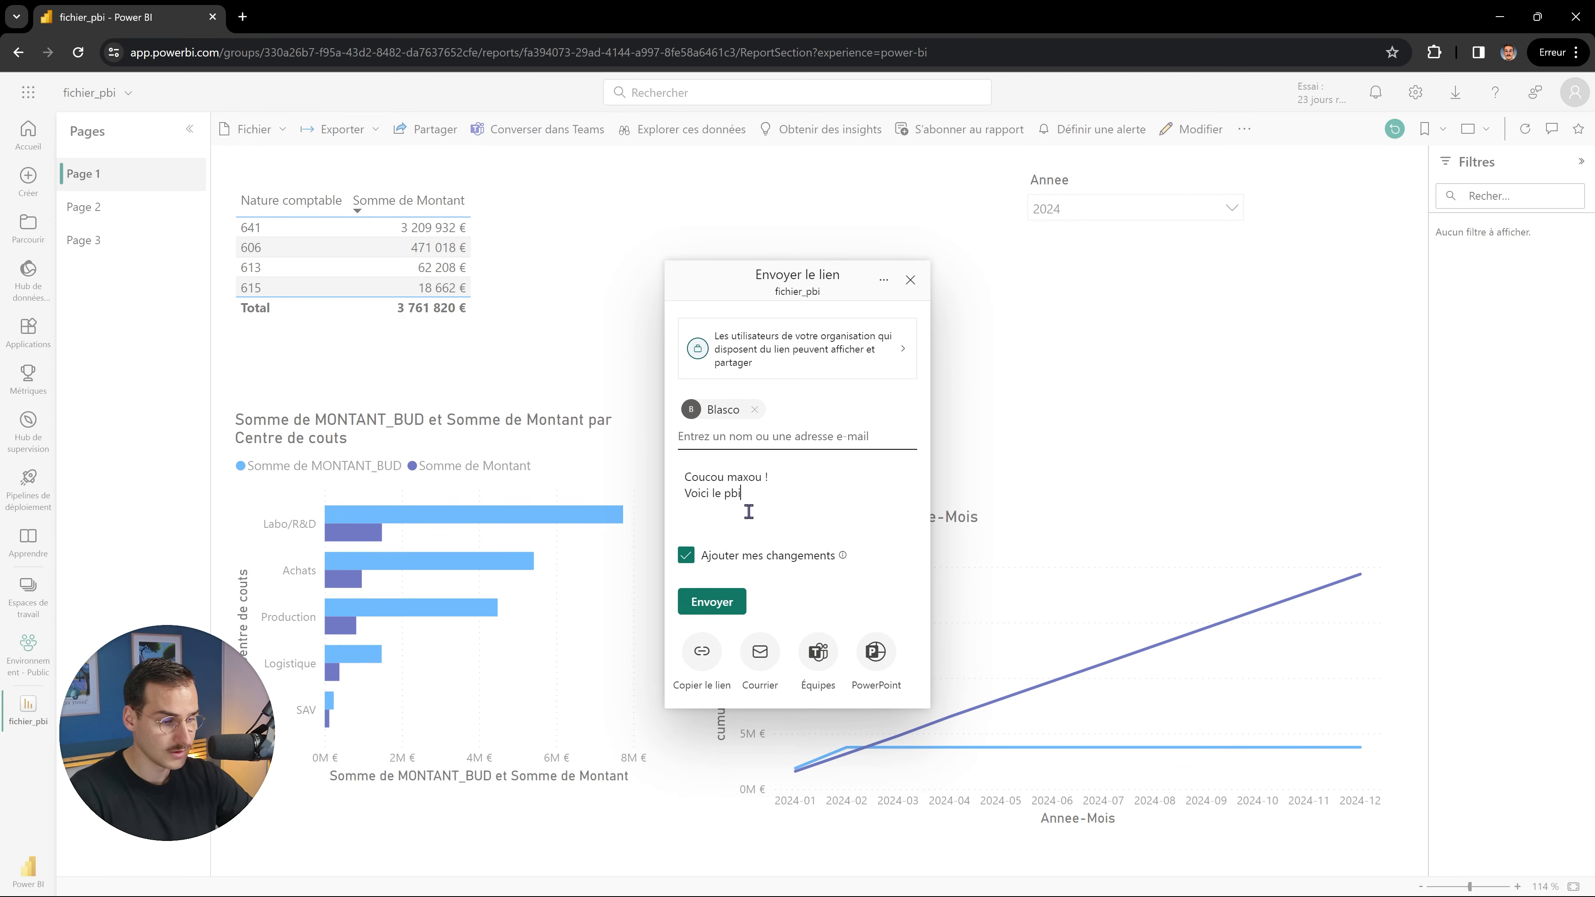
{"action": "left_click", "coordinate": [713, 602]}
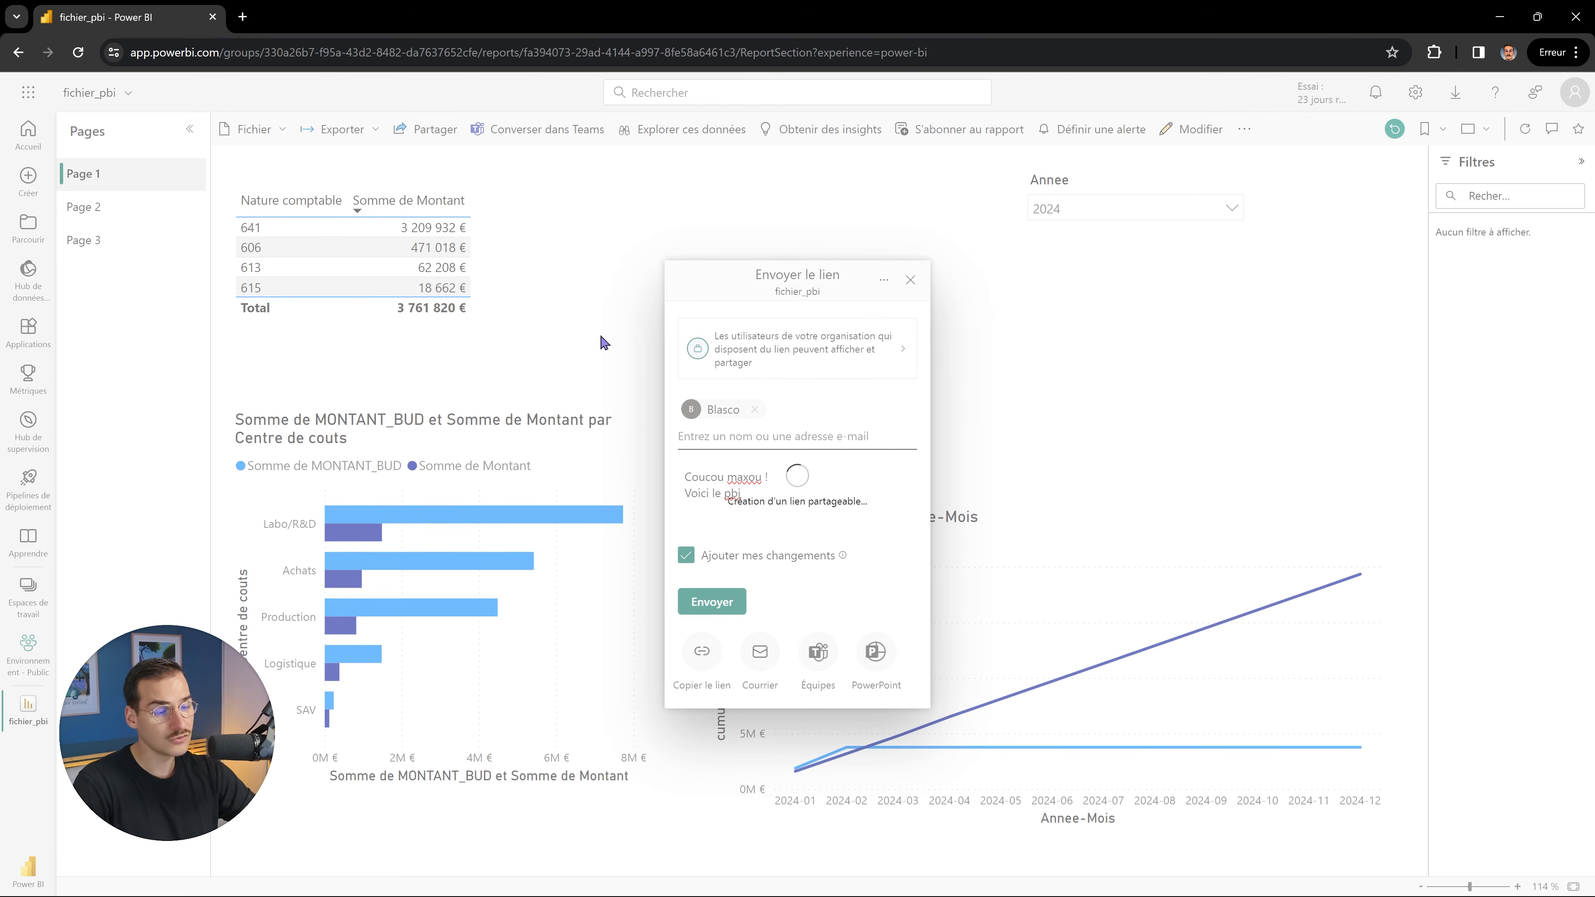
{"action": "right_click", "coordinate": [603, 342]}
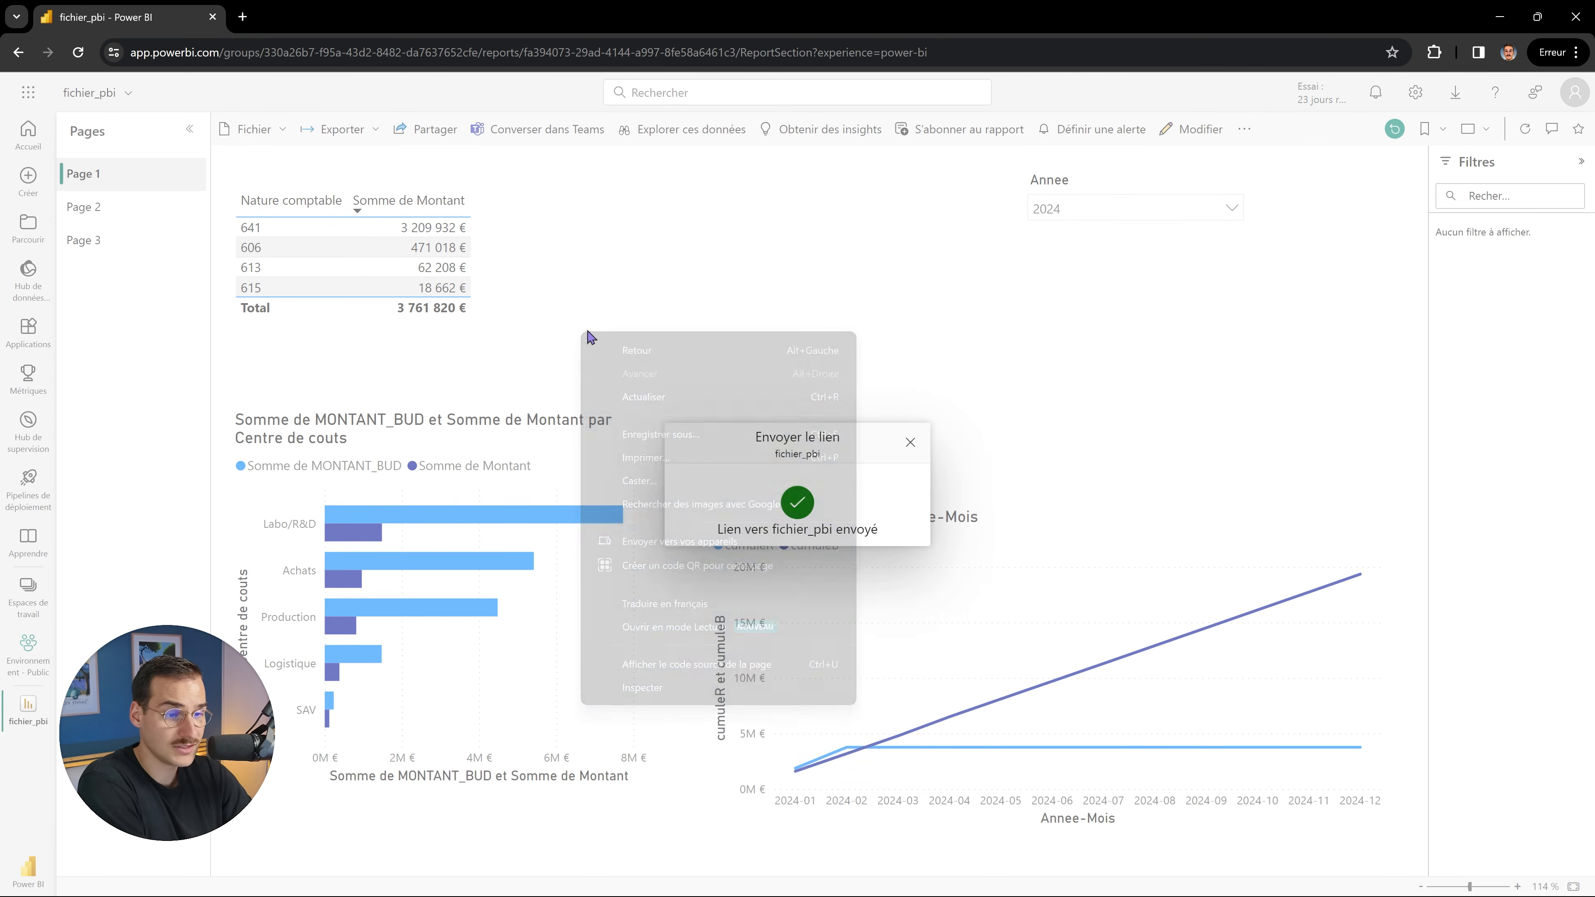
{"action": "left_click", "coordinate": [676, 284]}
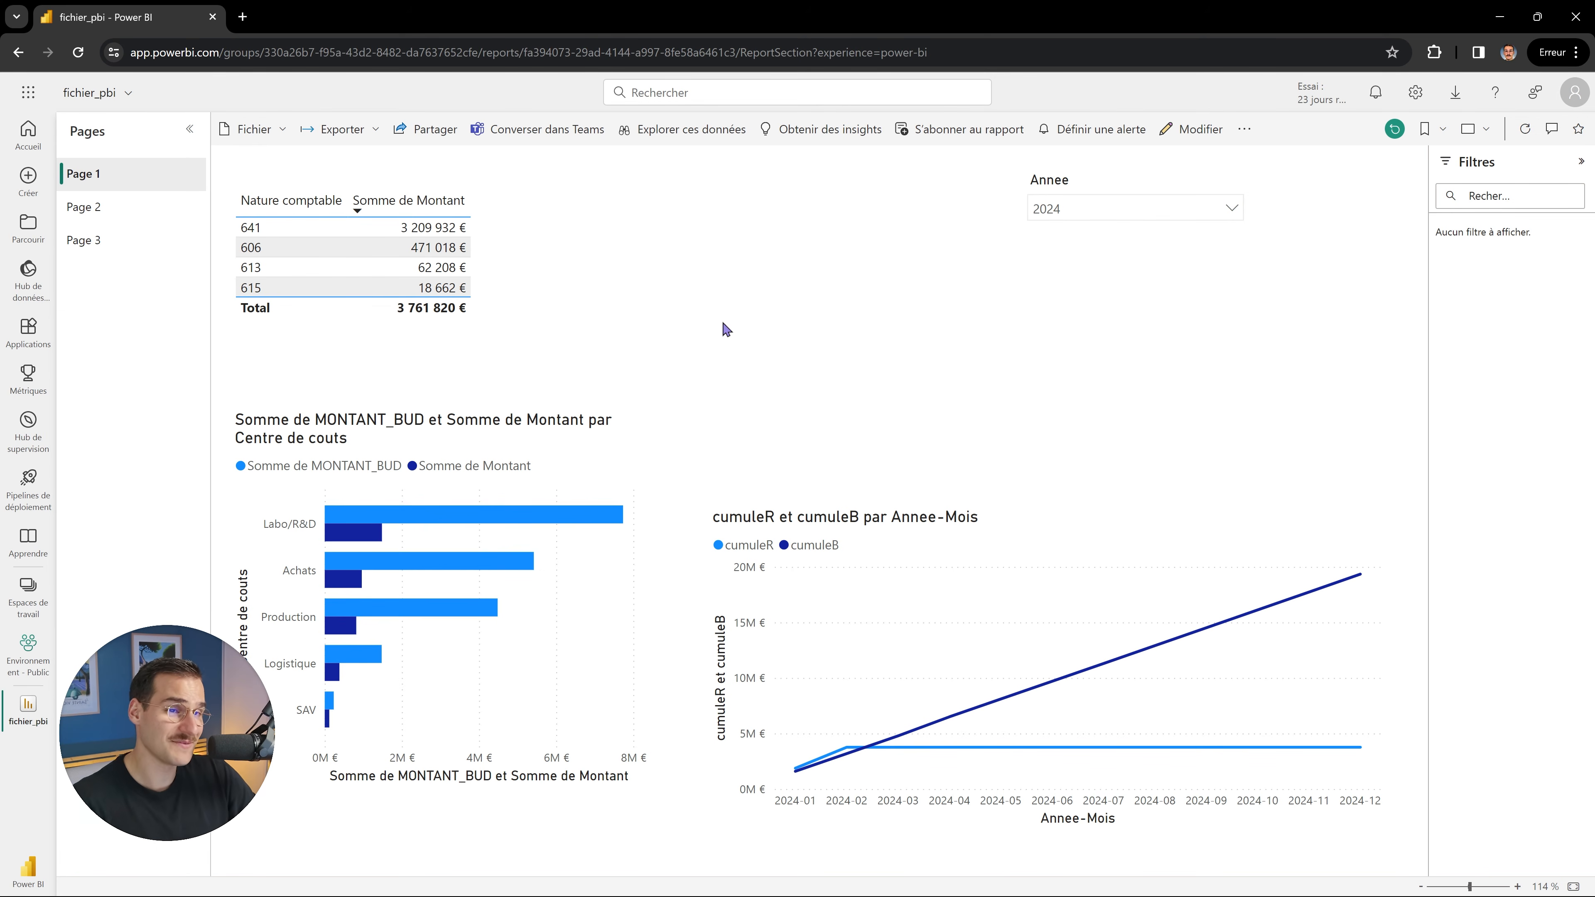
Open the Environnement - Public workspace in lineage view and highlight the Dossier source's data path.
{"action": "left_click", "coordinate": [30, 587]}
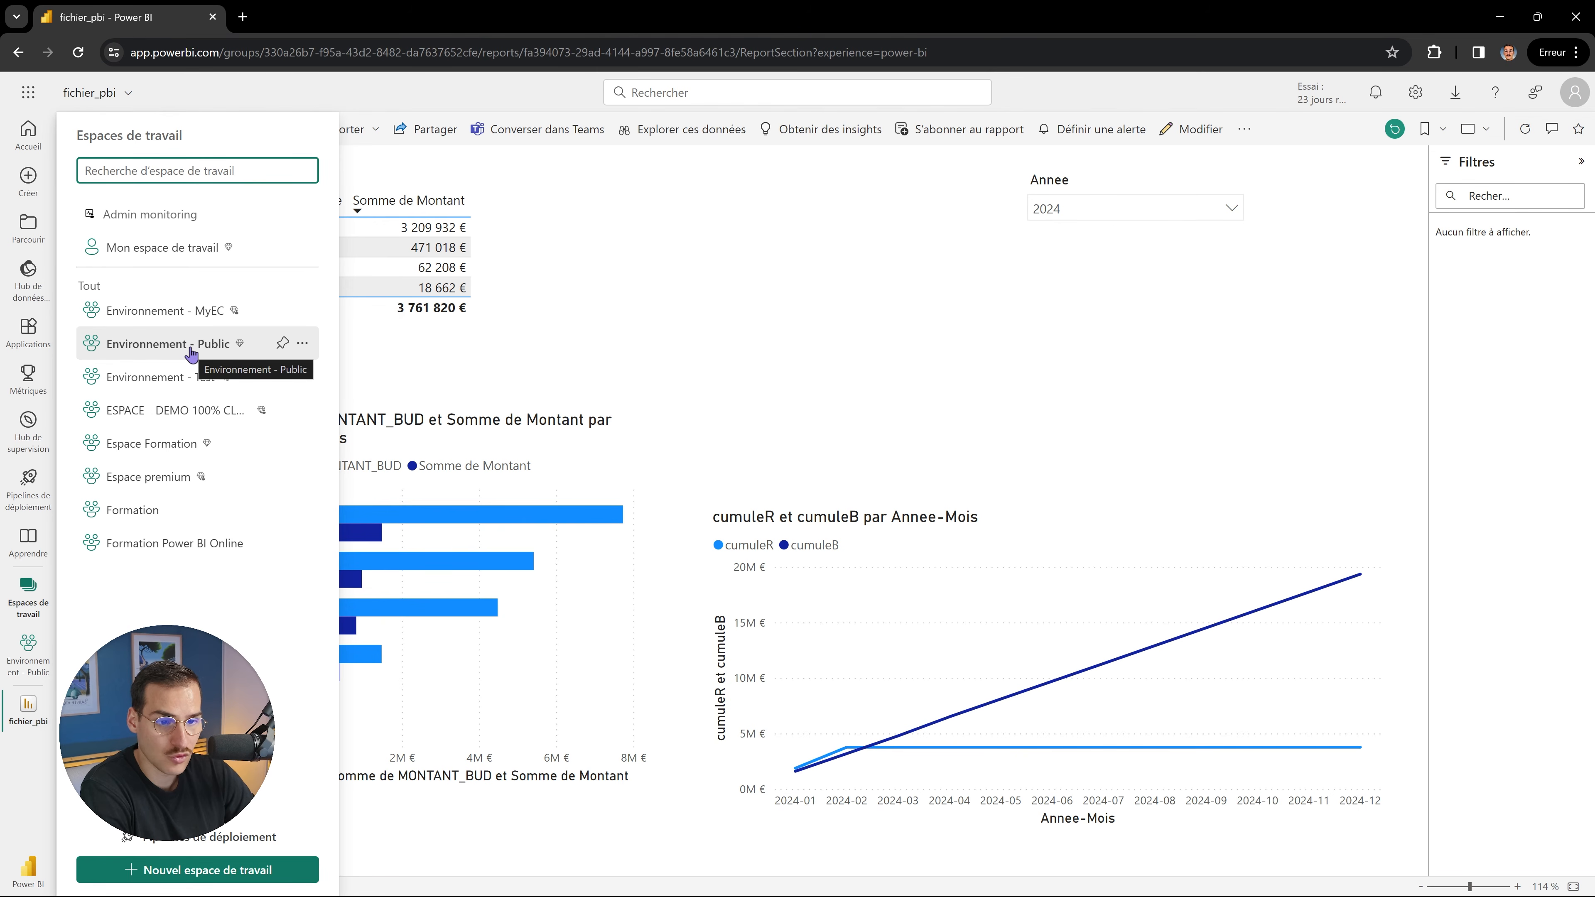
{"action": "left_click", "coordinate": [189, 348]}
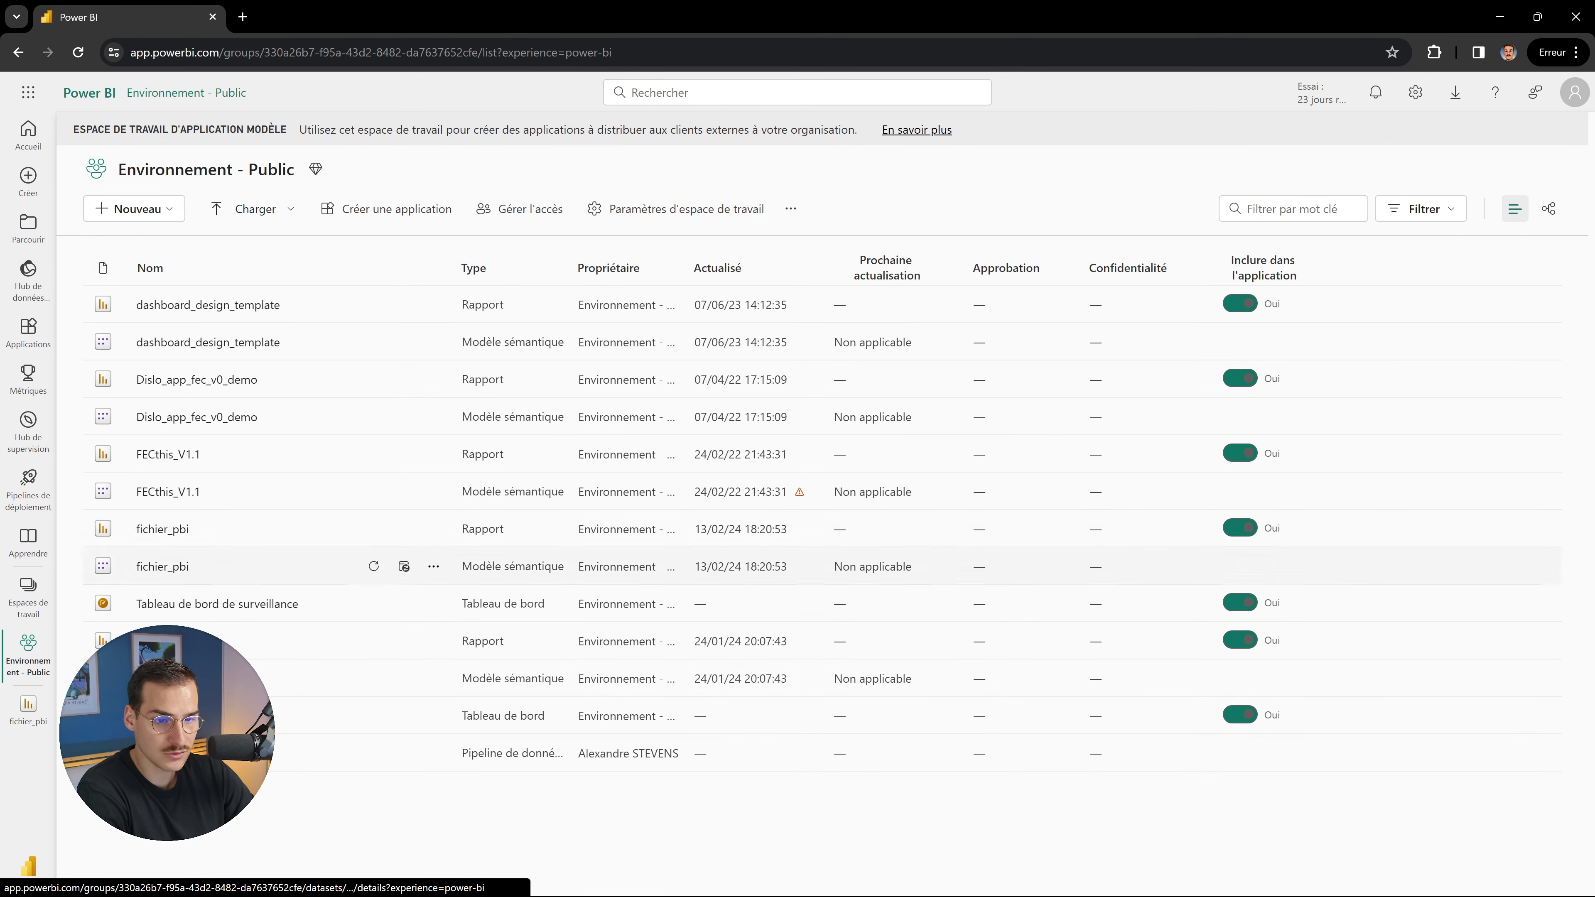
{"action": "left_click", "coordinate": [1549, 208]}
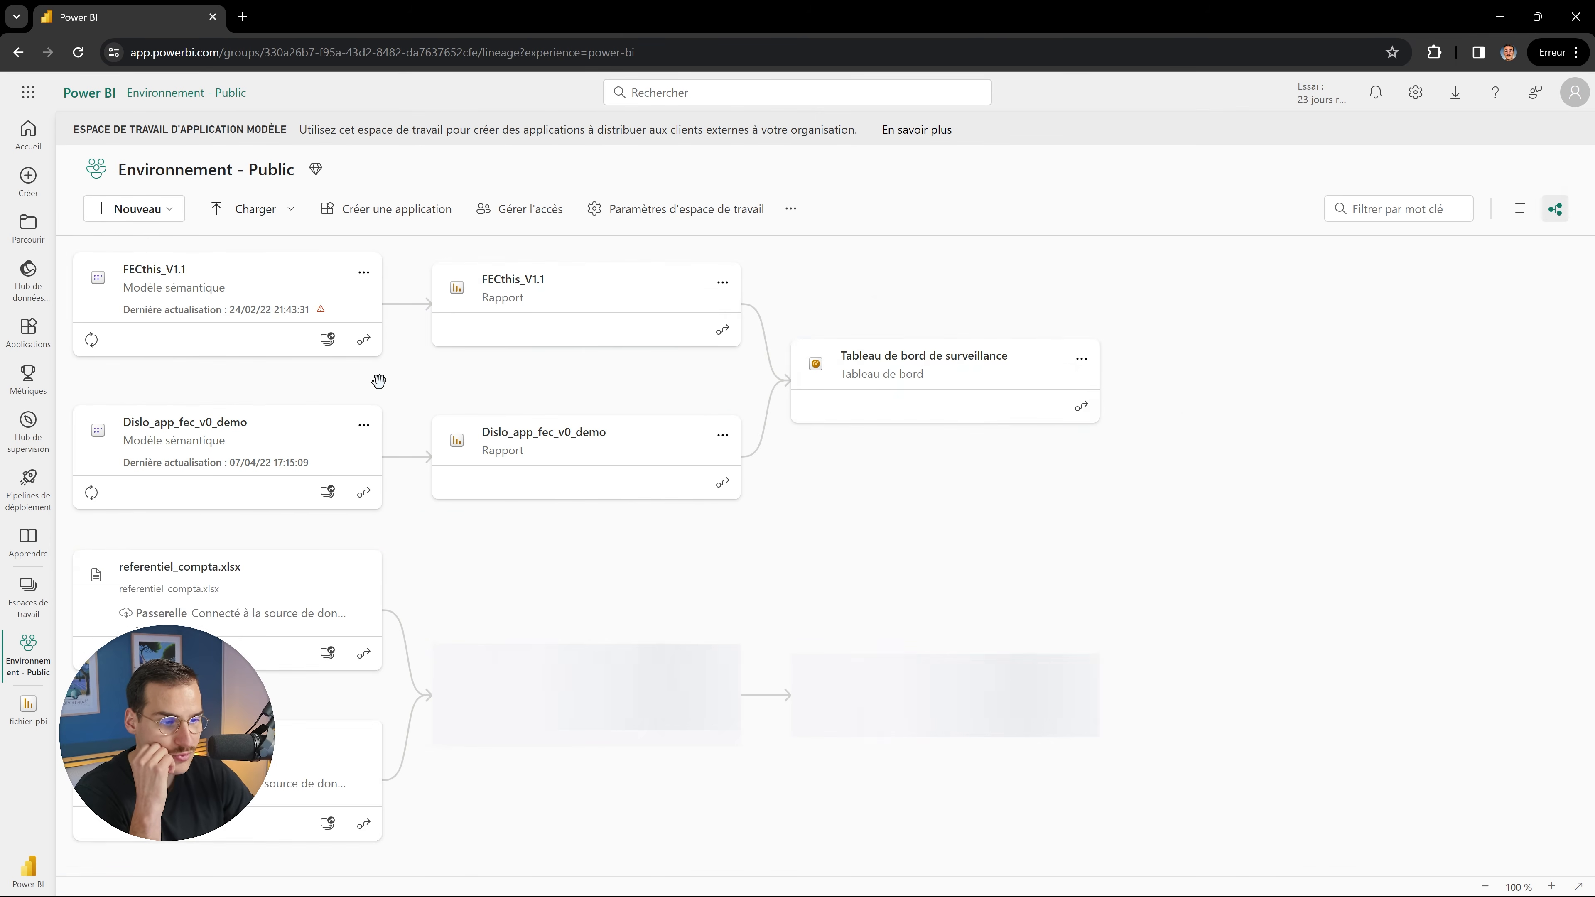
{"action": "scroll", "coordinate": [444, 384], "scroll_direction": "down", "scroll_amount": 3}
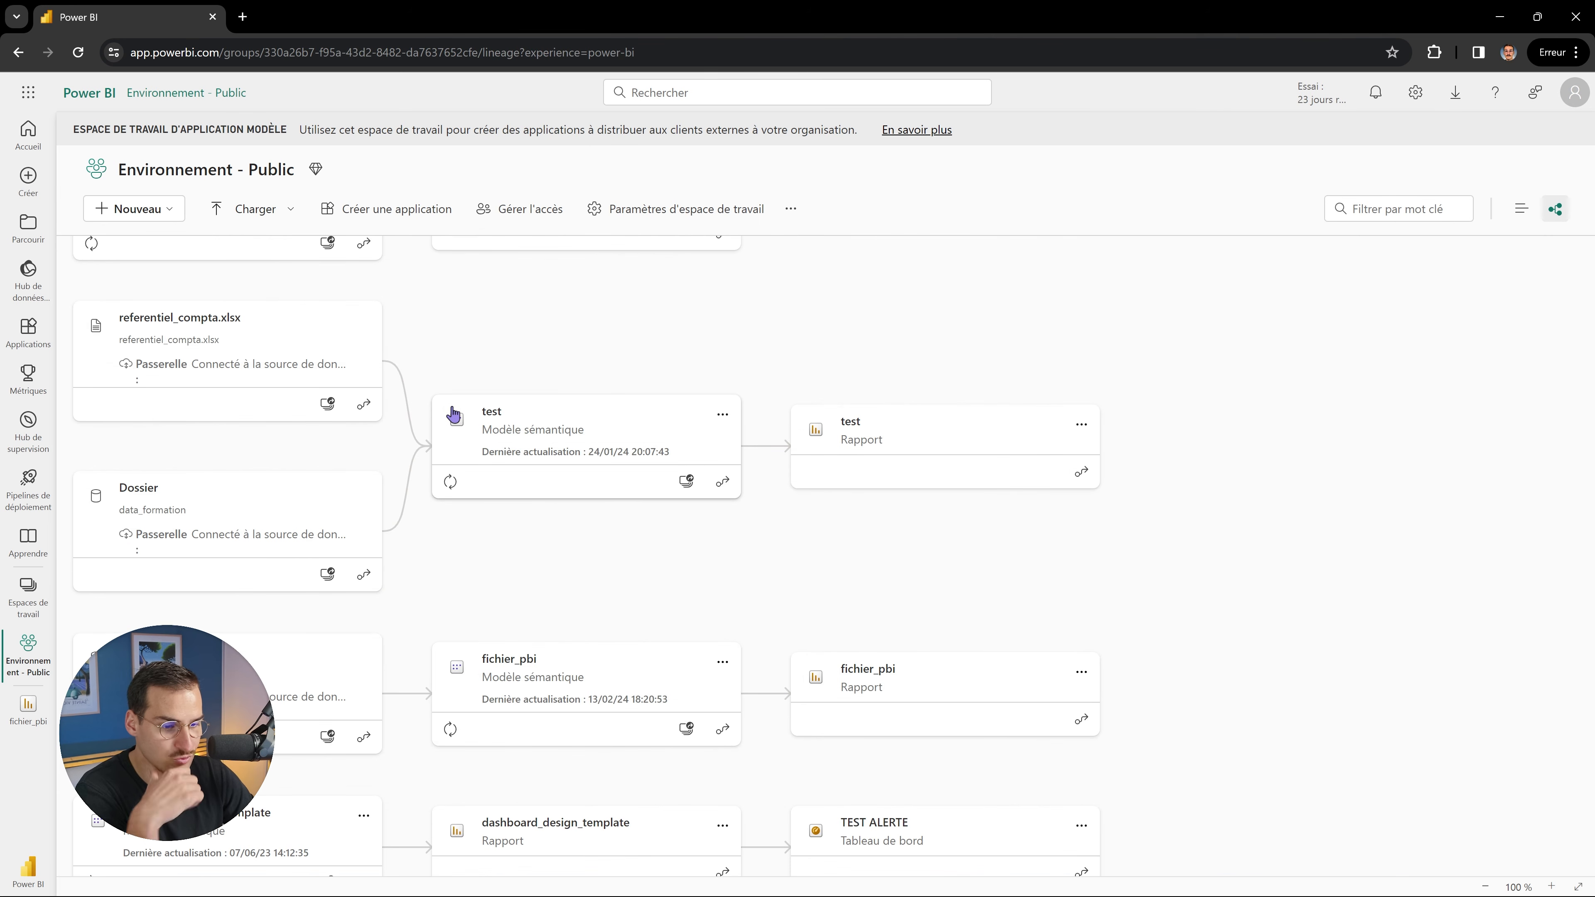
{"action": "scroll", "coordinate": [453, 415], "scroll_direction": "down", "scroll_amount": 4}
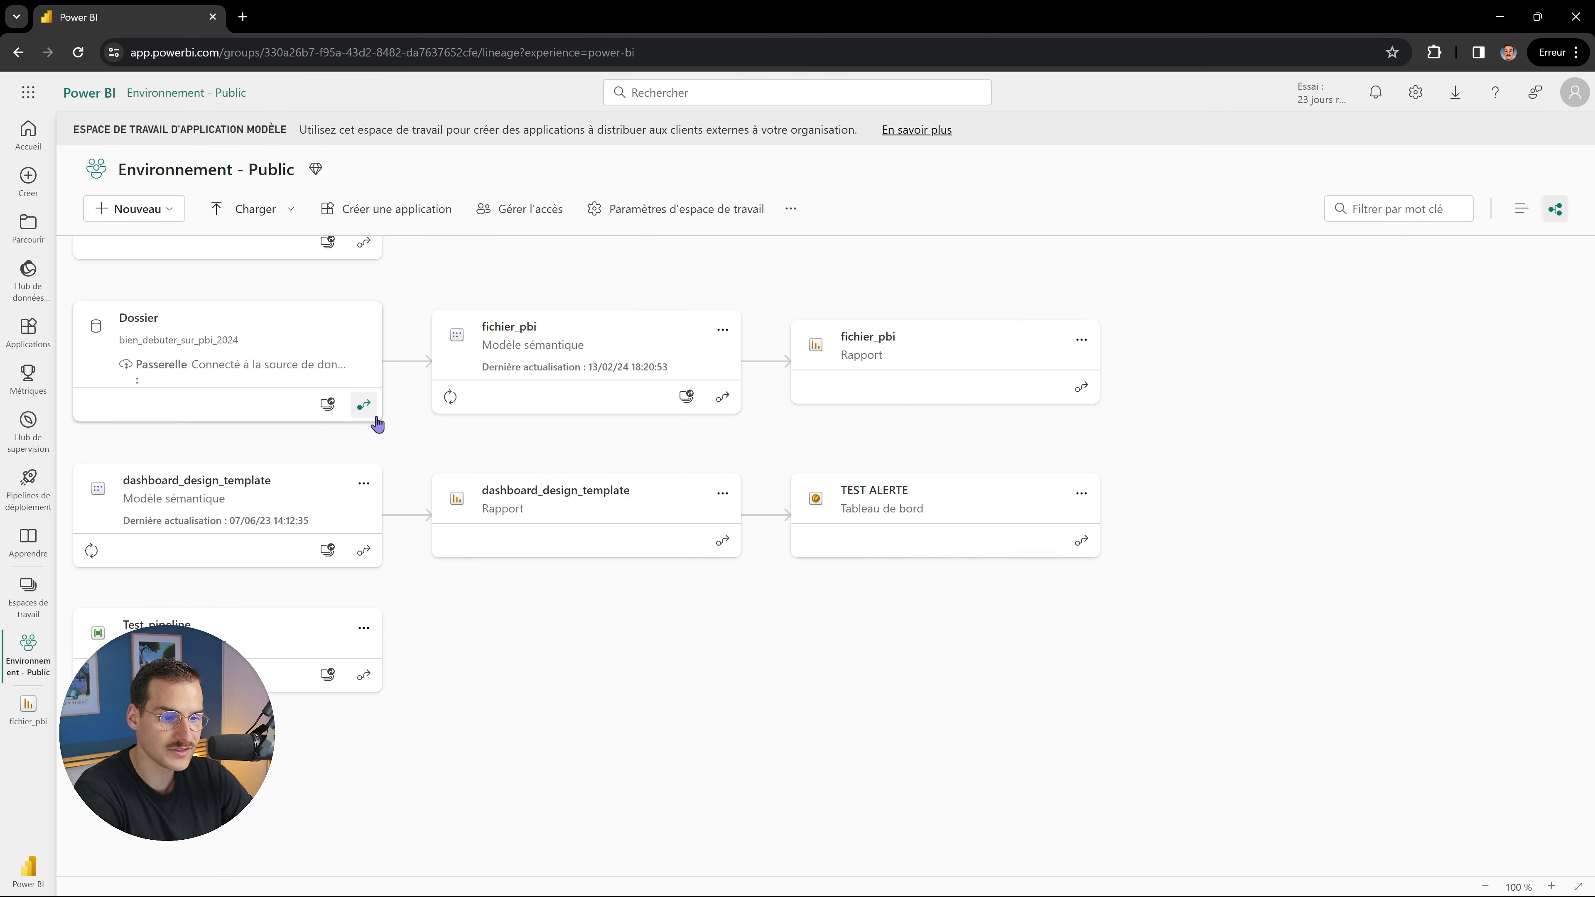
{"action": "left_click", "coordinate": [364, 405]}
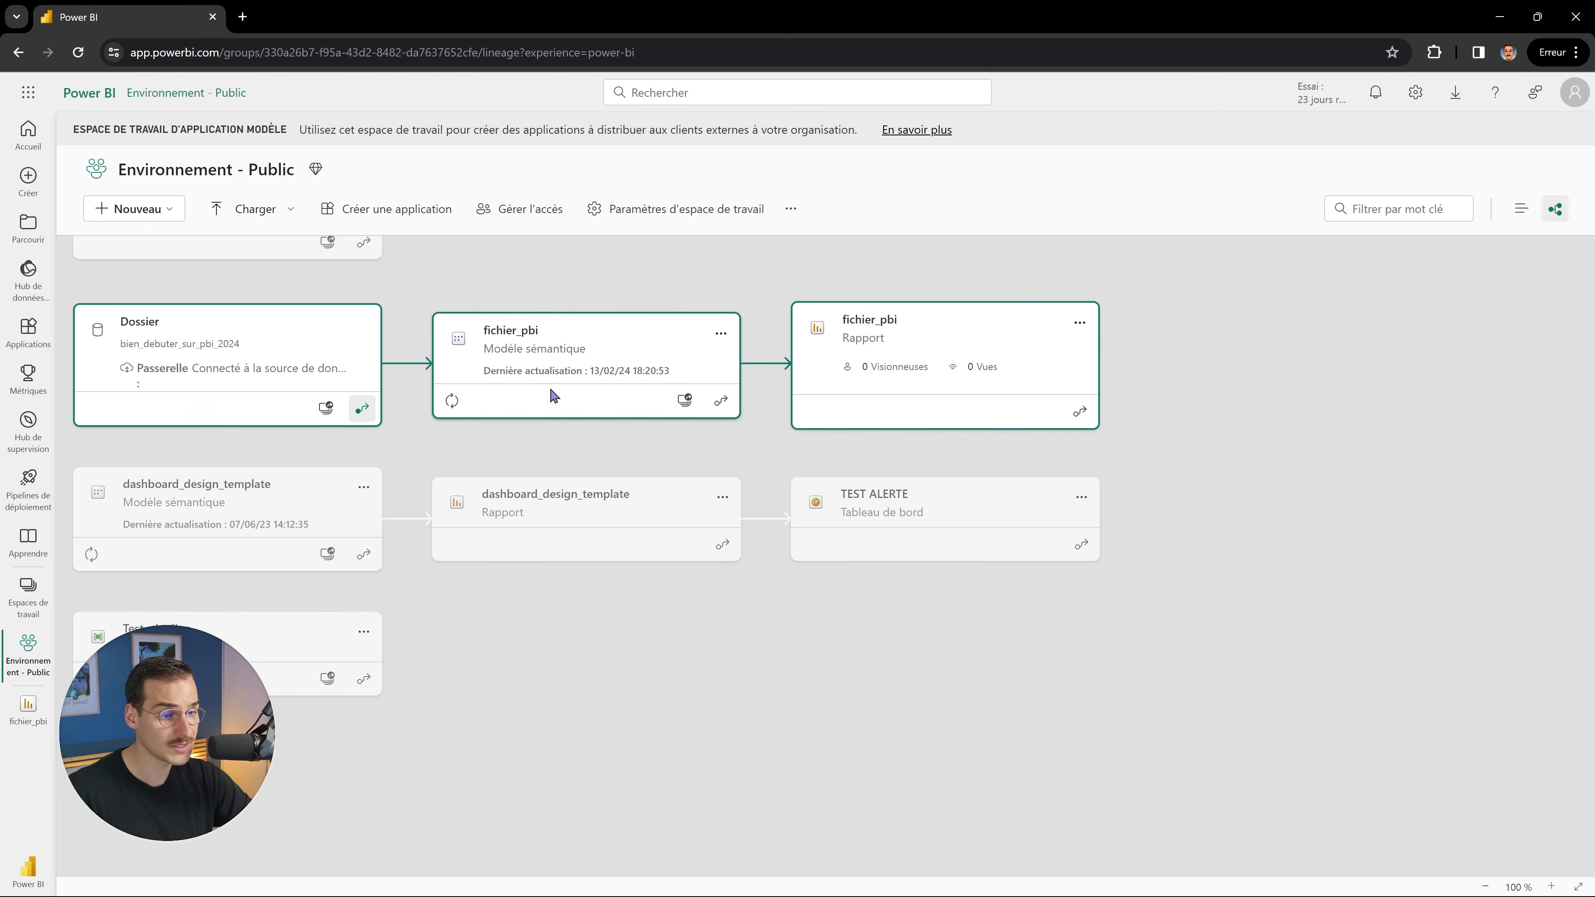
In the fichier_pbi semantic model settings, re-enter the data source credentials with the current authentication method and connect.
{"action": "left_click", "coordinate": [720, 334]}
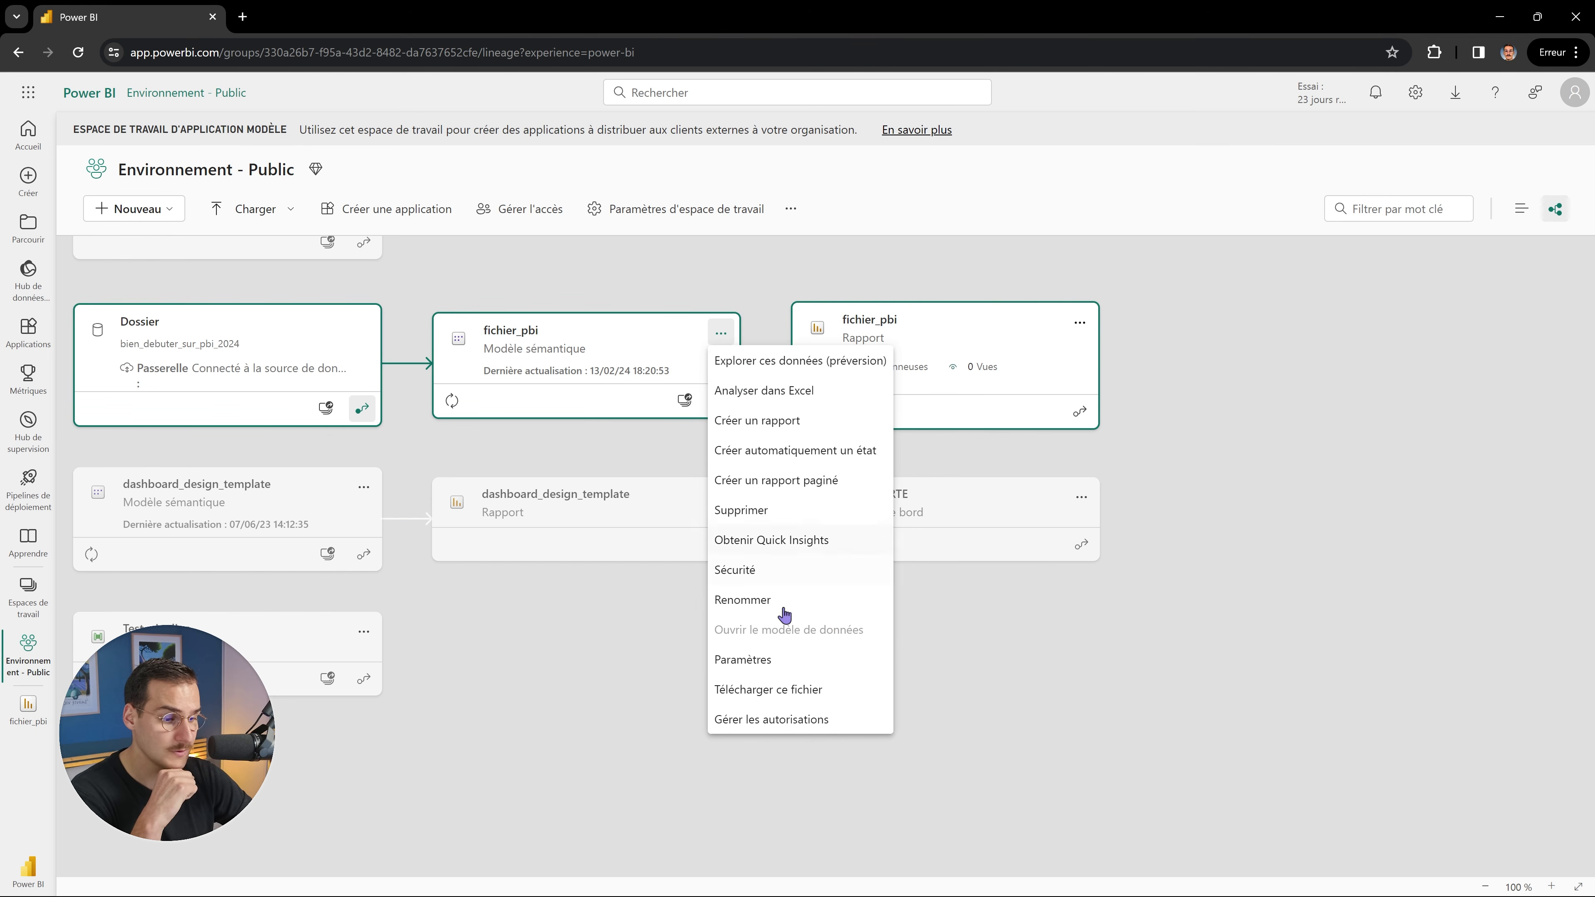
{"action": "left_click", "coordinate": [757, 660]}
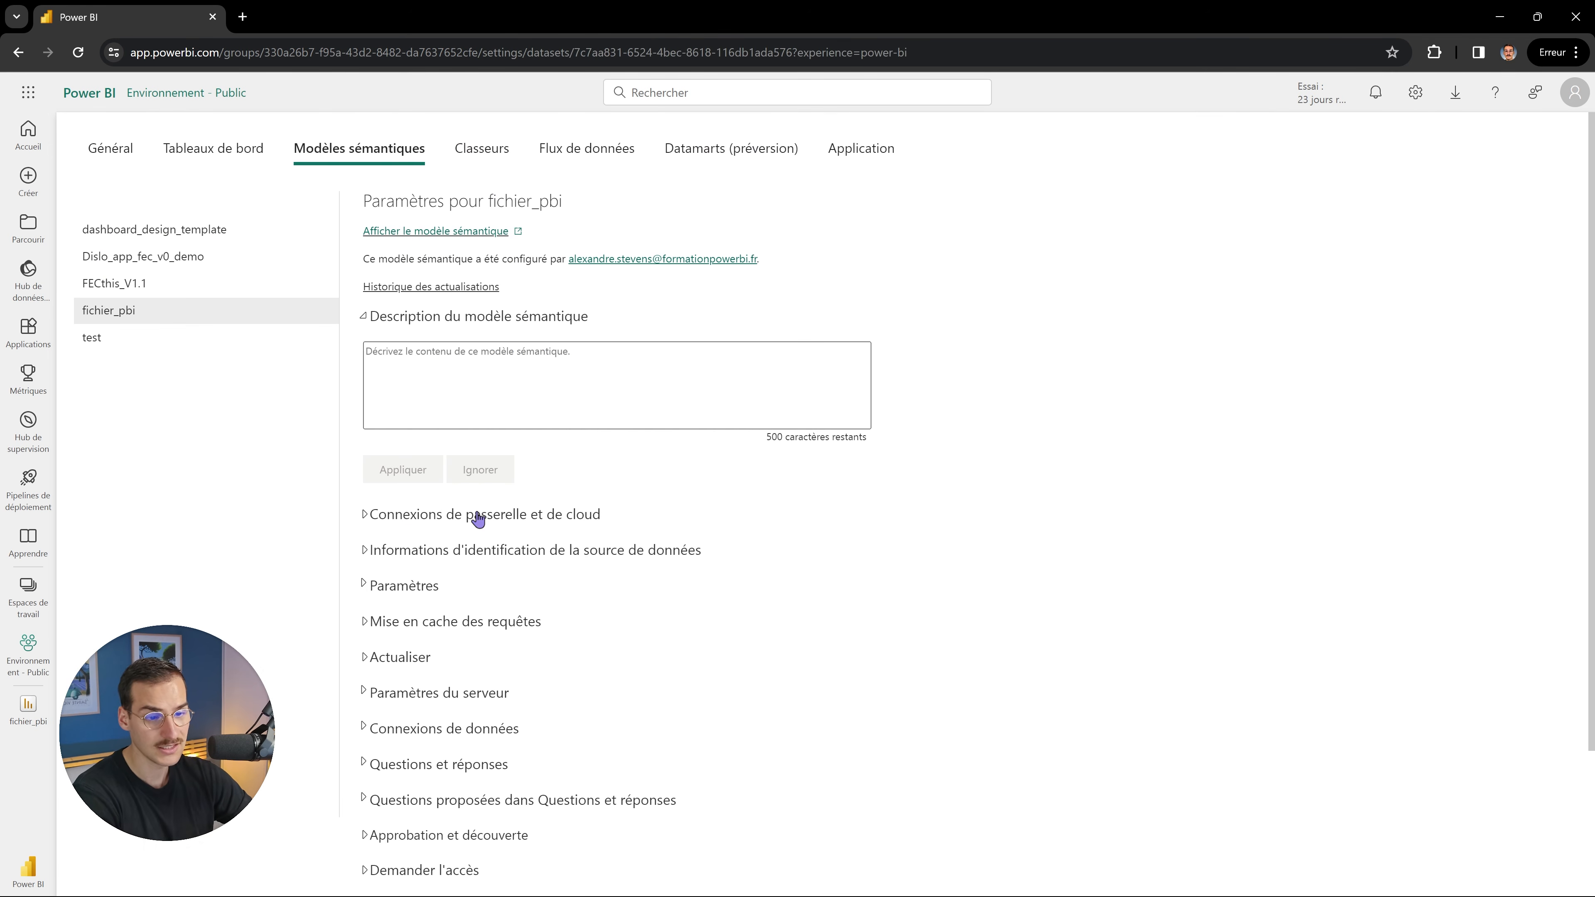
{"action": "left_click", "coordinate": [451, 548]}
{"action": "scroll", "coordinate": [502, 535], "scroll_direction": "down", "scroll_amount": 2}
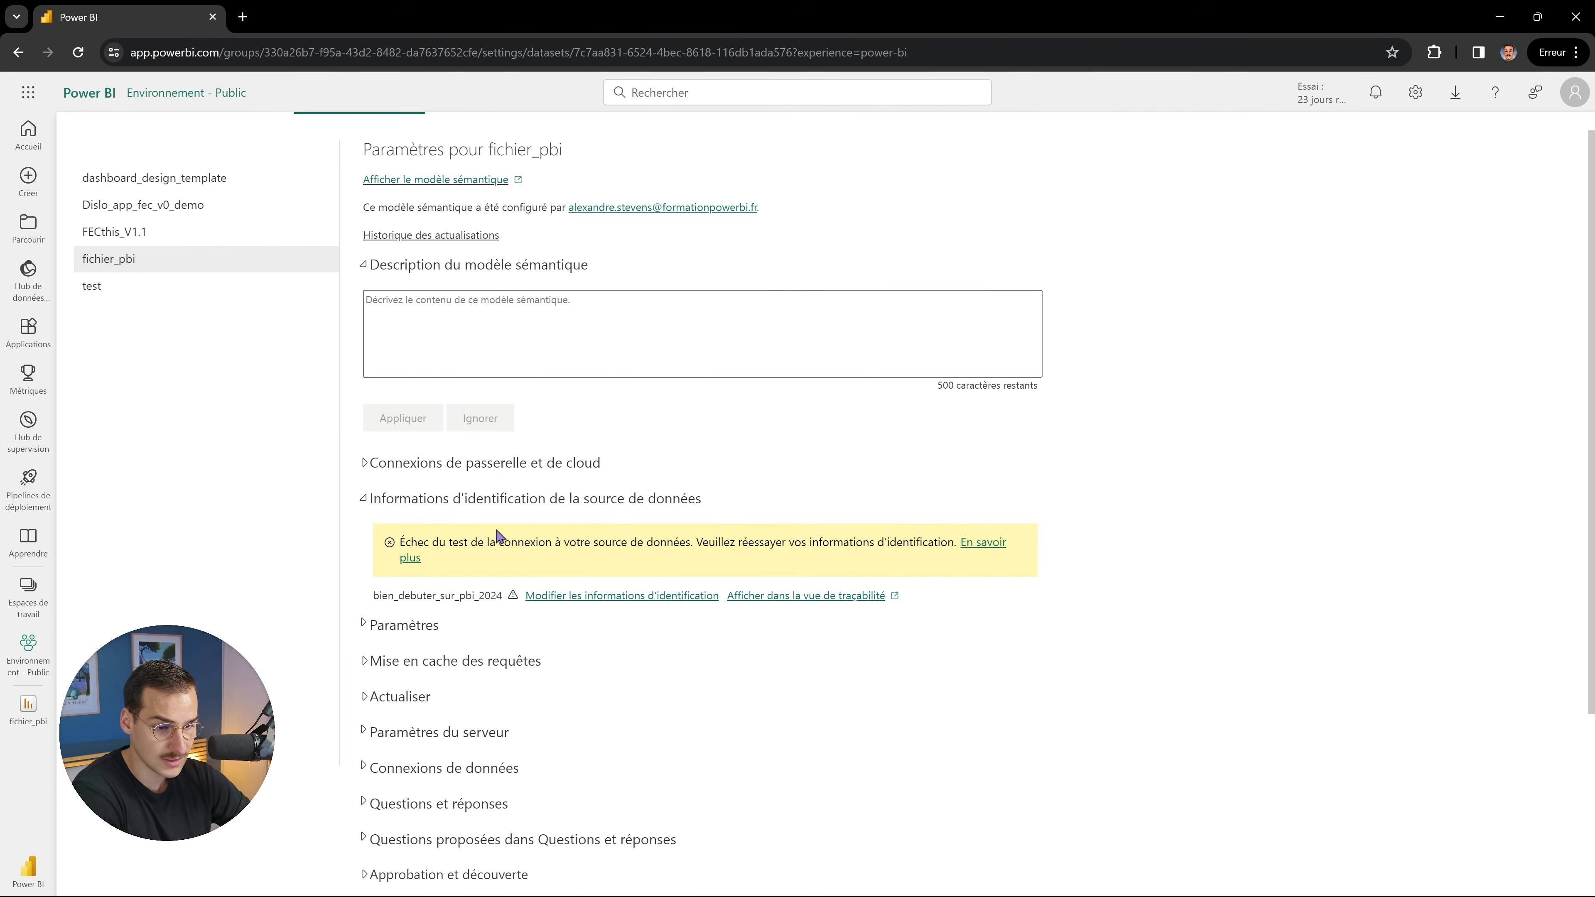
{"action": "left_click", "coordinate": [592, 481]}
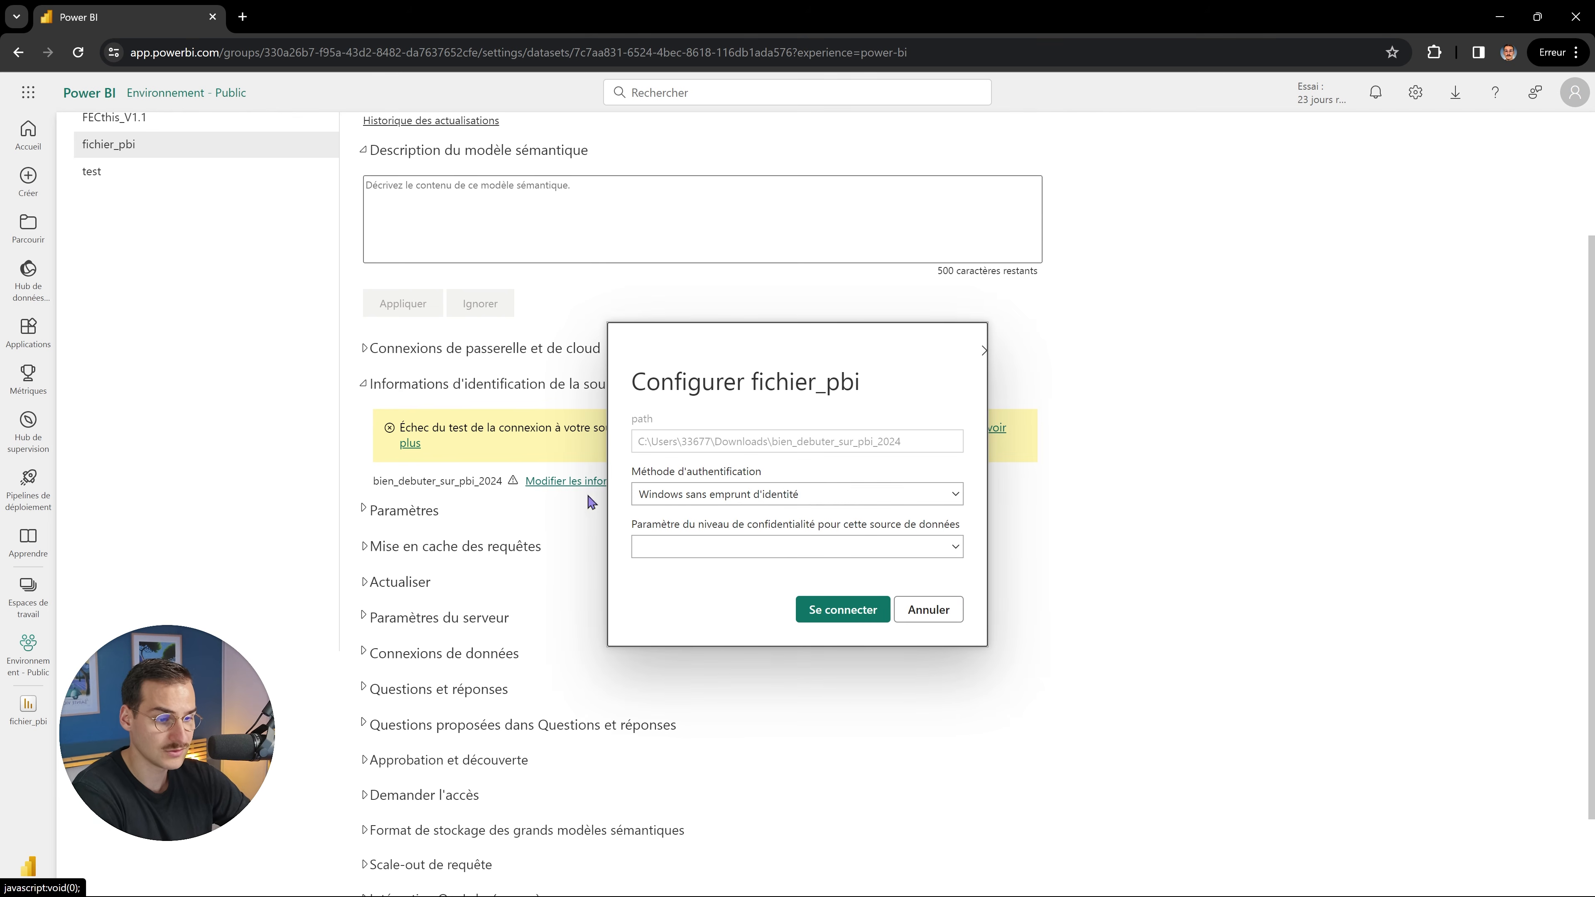
{"action": "left_click", "coordinate": [852, 501]}
{"action": "left_click", "coordinate": [851, 508]}
{"action": "left_click", "coordinate": [845, 611]}
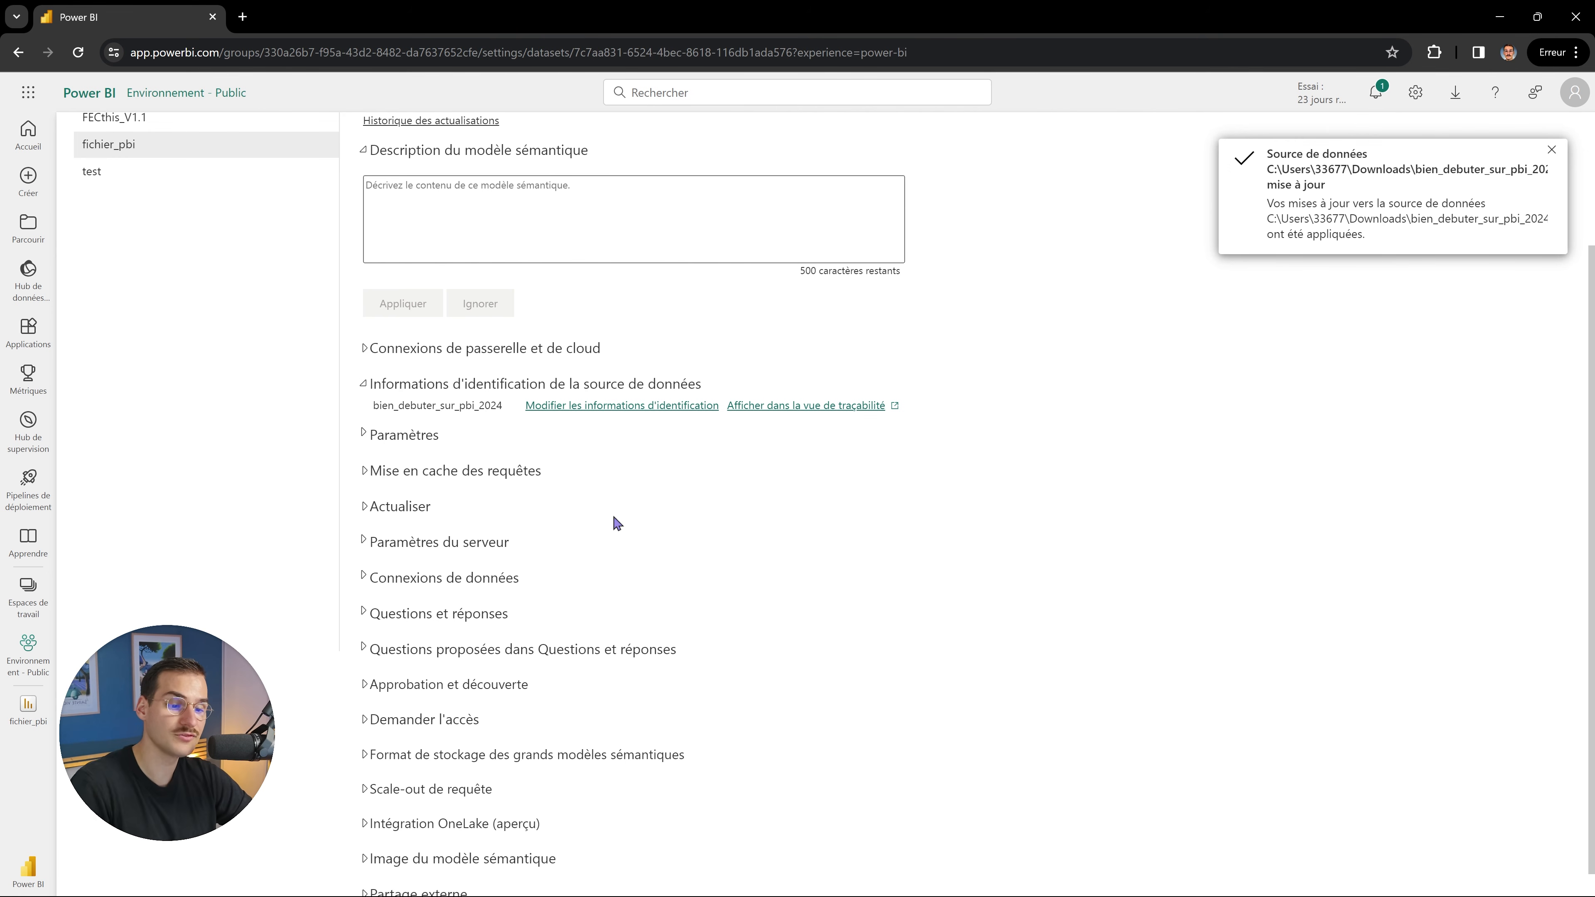
Turn on scheduled refresh and add a daily refresh time of 9:00 AM.
{"action": "left_click", "coordinate": [400, 508]}
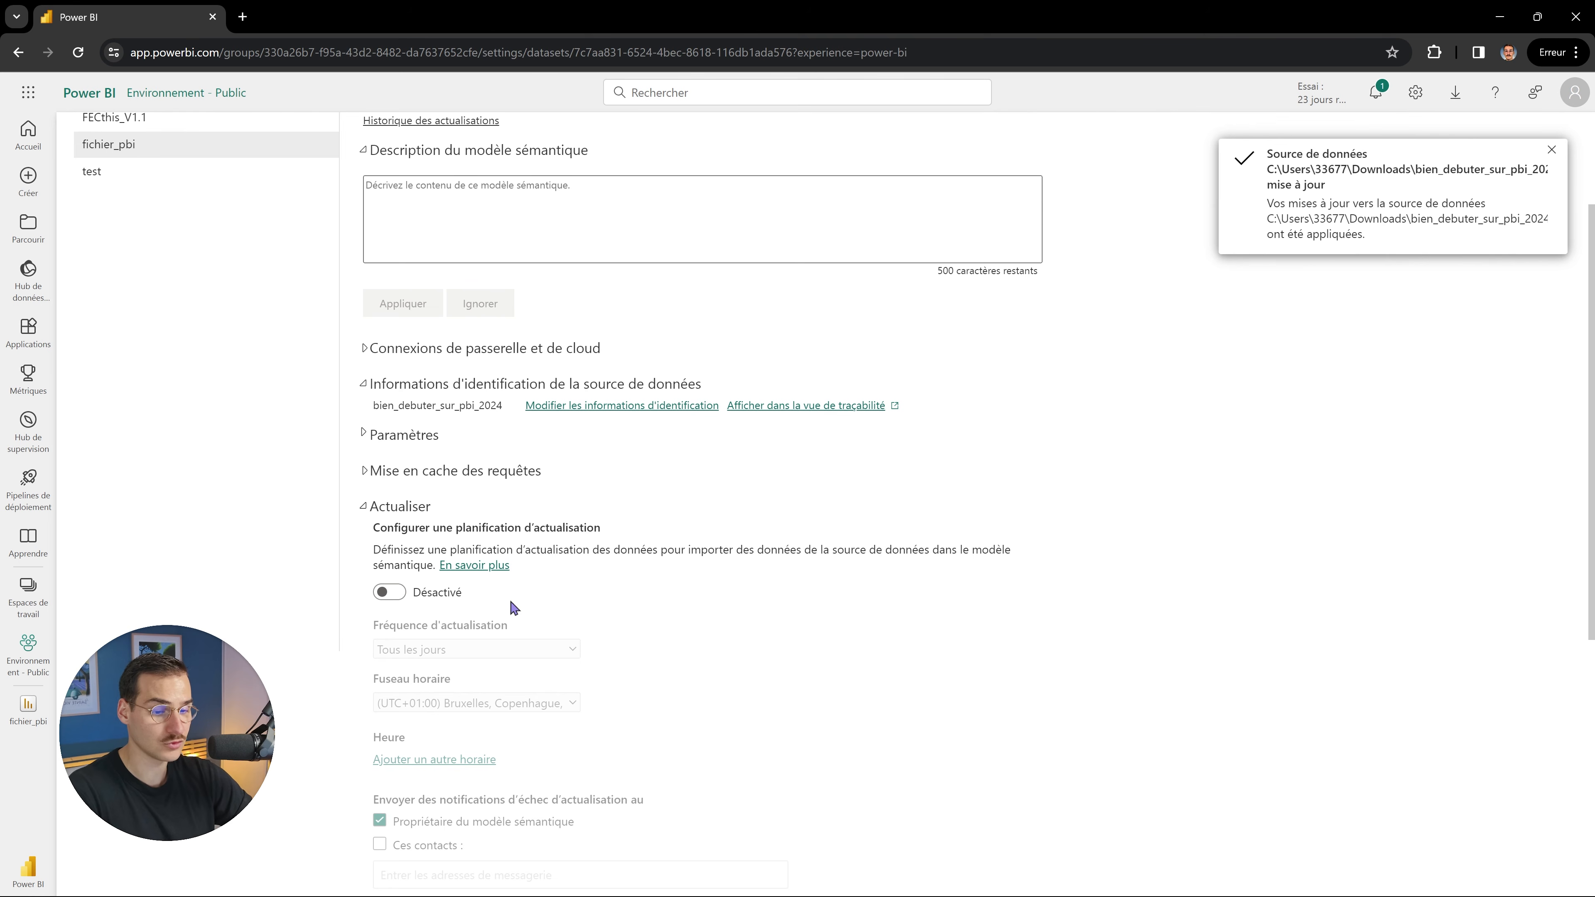
{"action": "scroll", "coordinate": [597, 458], "scroll_direction": "down", "scroll_amount": 1}
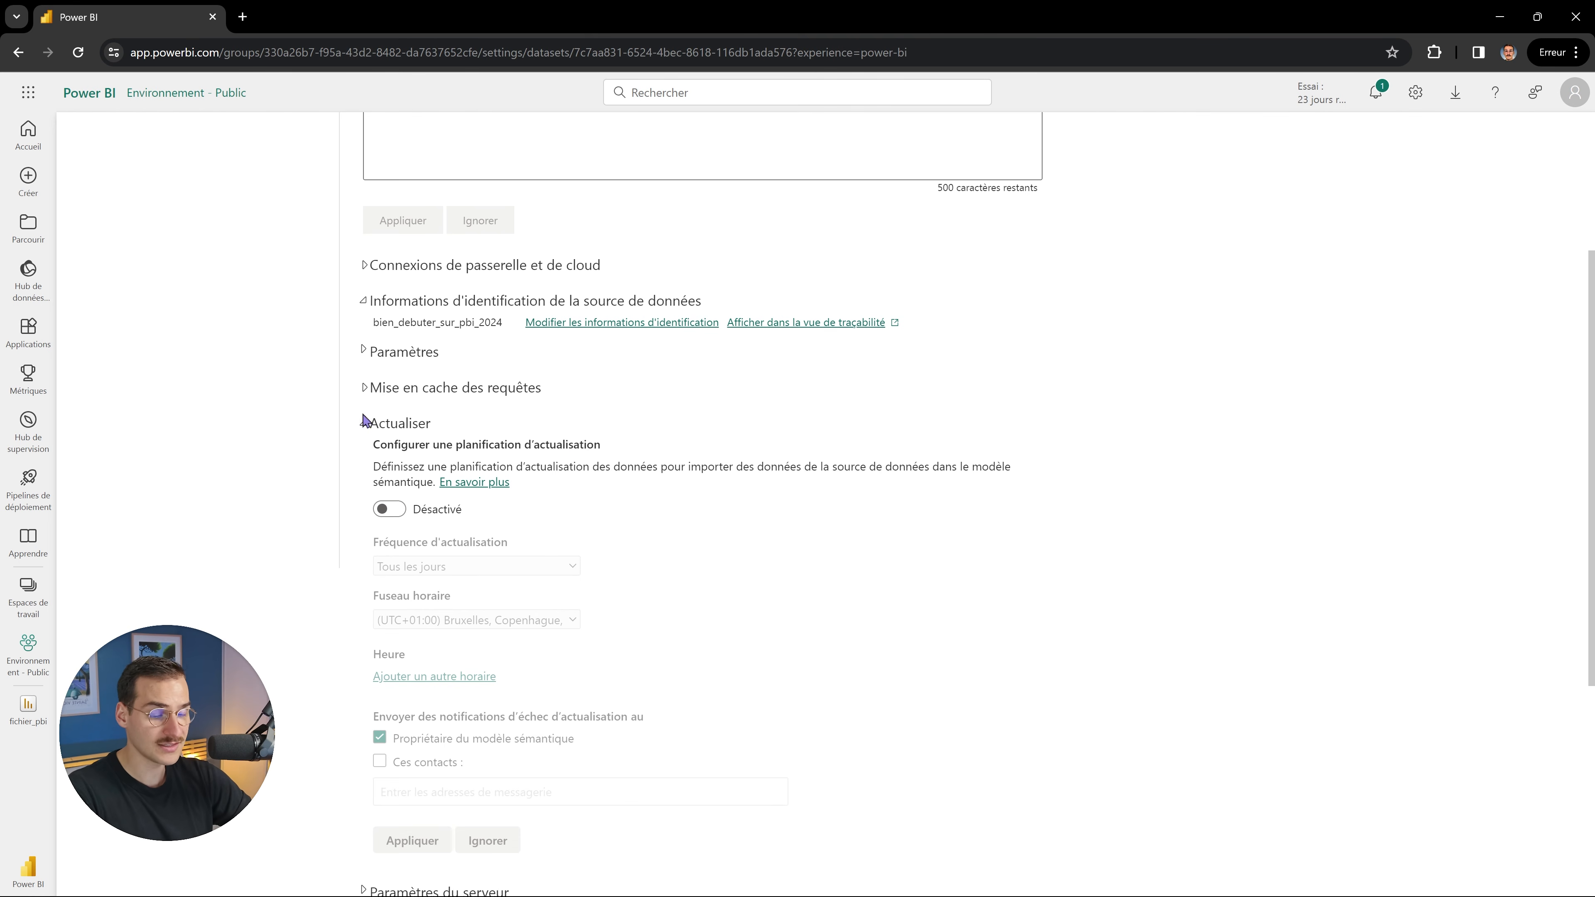
{"action": "left_click", "coordinate": [386, 509]}
{"action": "scroll", "coordinate": [526, 531], "scroll_direction": "down", "scroll_amount": 1}
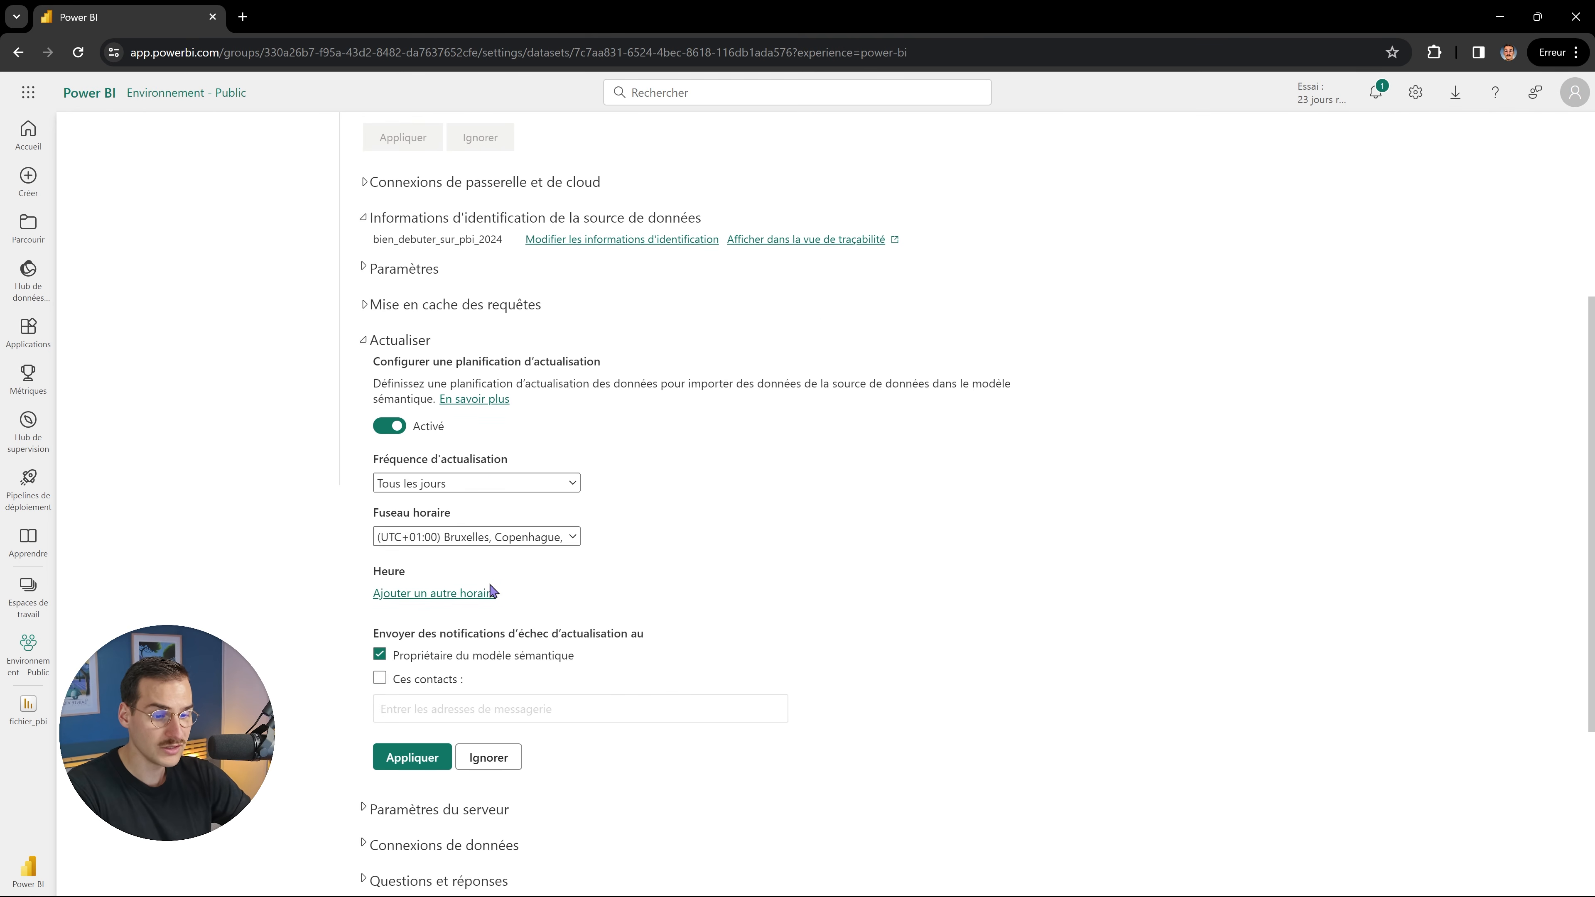
{"action": "left_click", "coordinate": [447, 593]}
{"action": "left_click", "coordinate": [393, 595]}
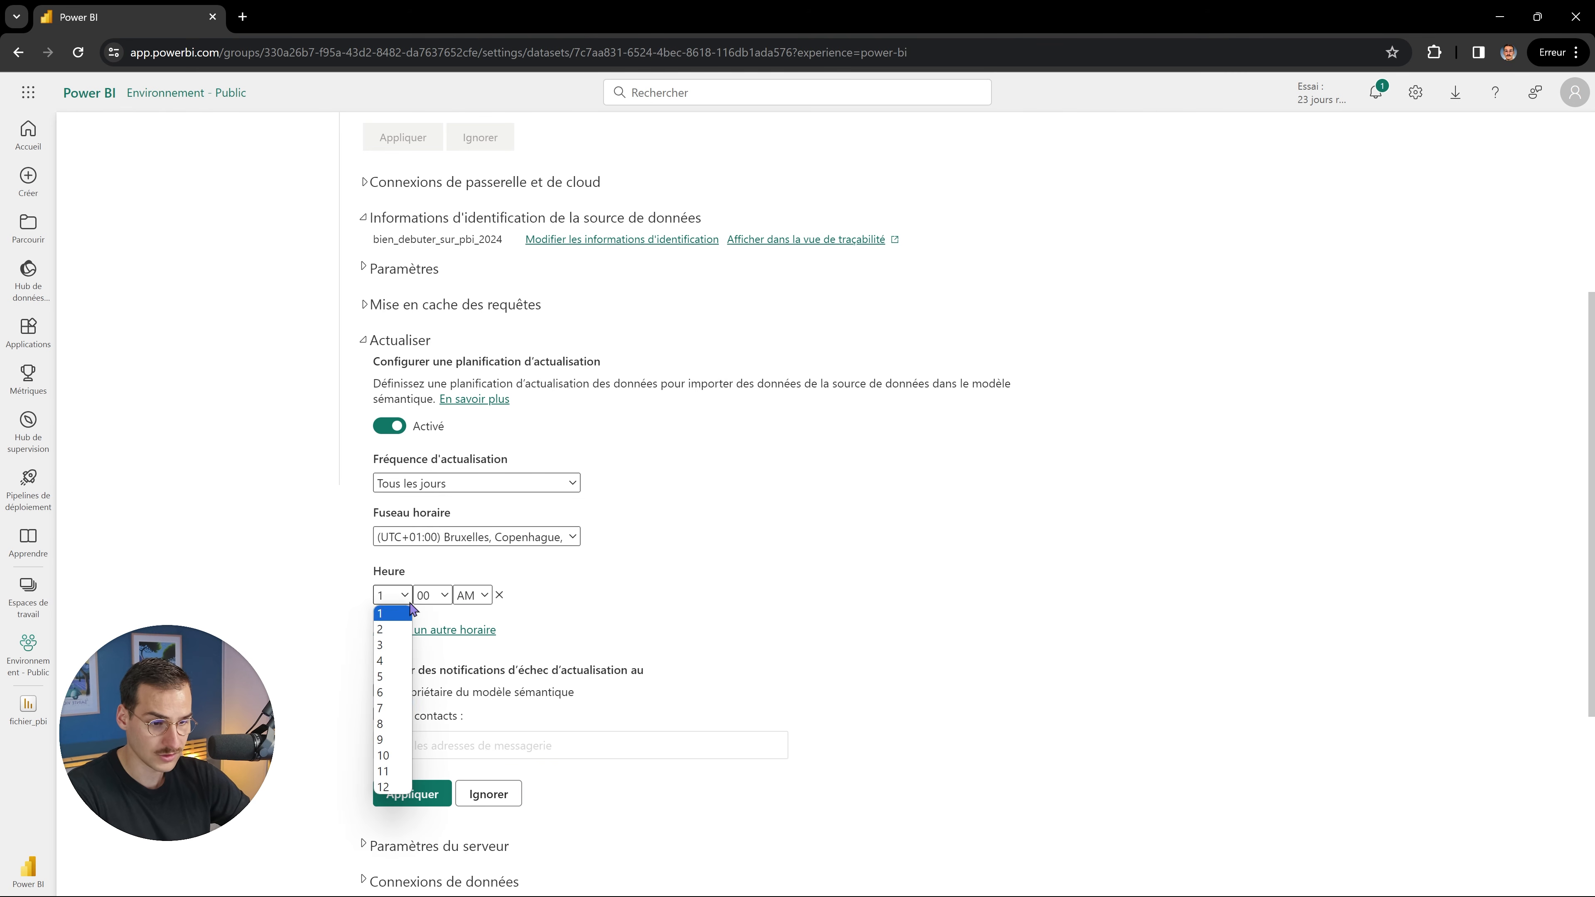
{"action": "left_click", "coordinate": [393, 740]}
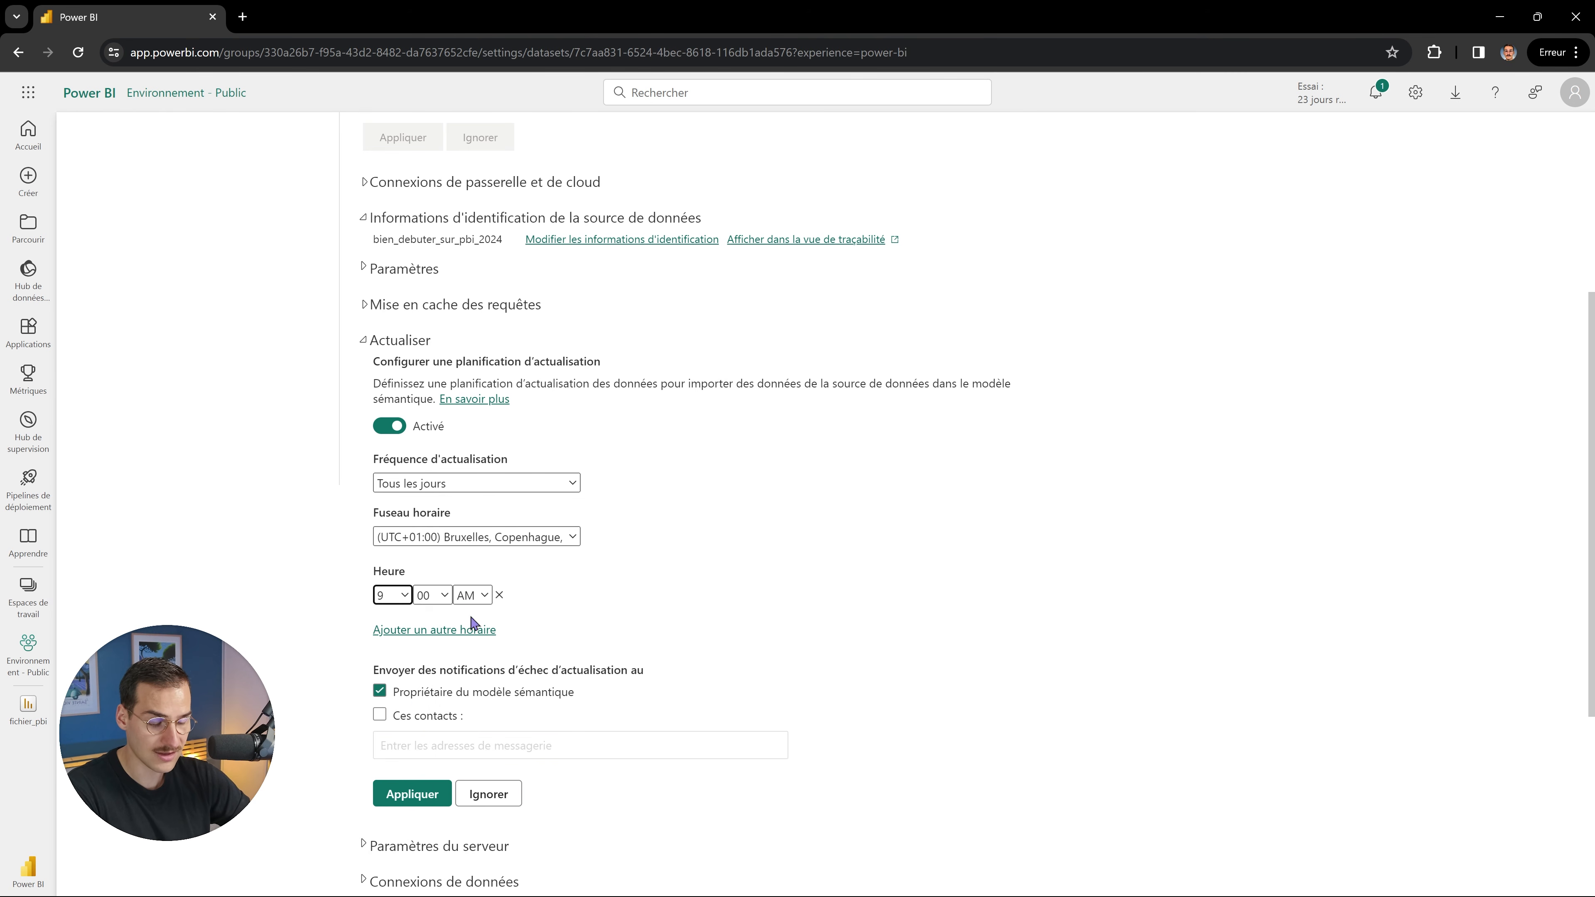
Turn off failure notifications to the model owner and apply the refresh schedule.
{"action": "scroll", "coordinate": [460, 706], "scroll_direction": "down", "scroll_amount": 1}
{"action": "scroll", "coordinate": [460, 706], "scroll_direction": "down", "scroll_amount": 1}
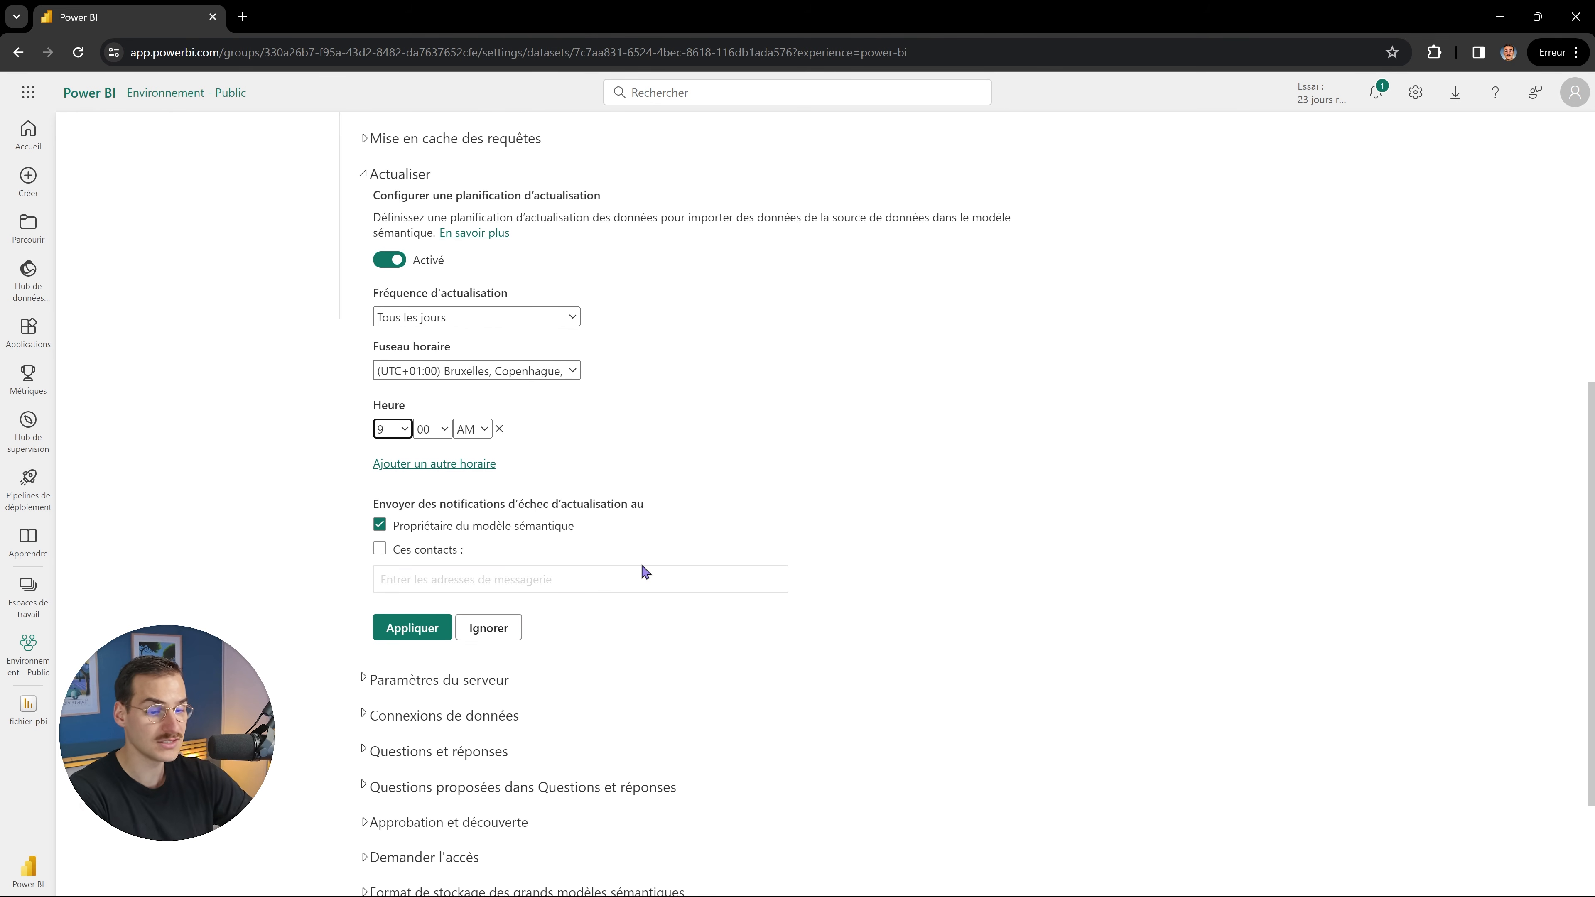
{"action": "left_click", "coordinate": [447, 532]}
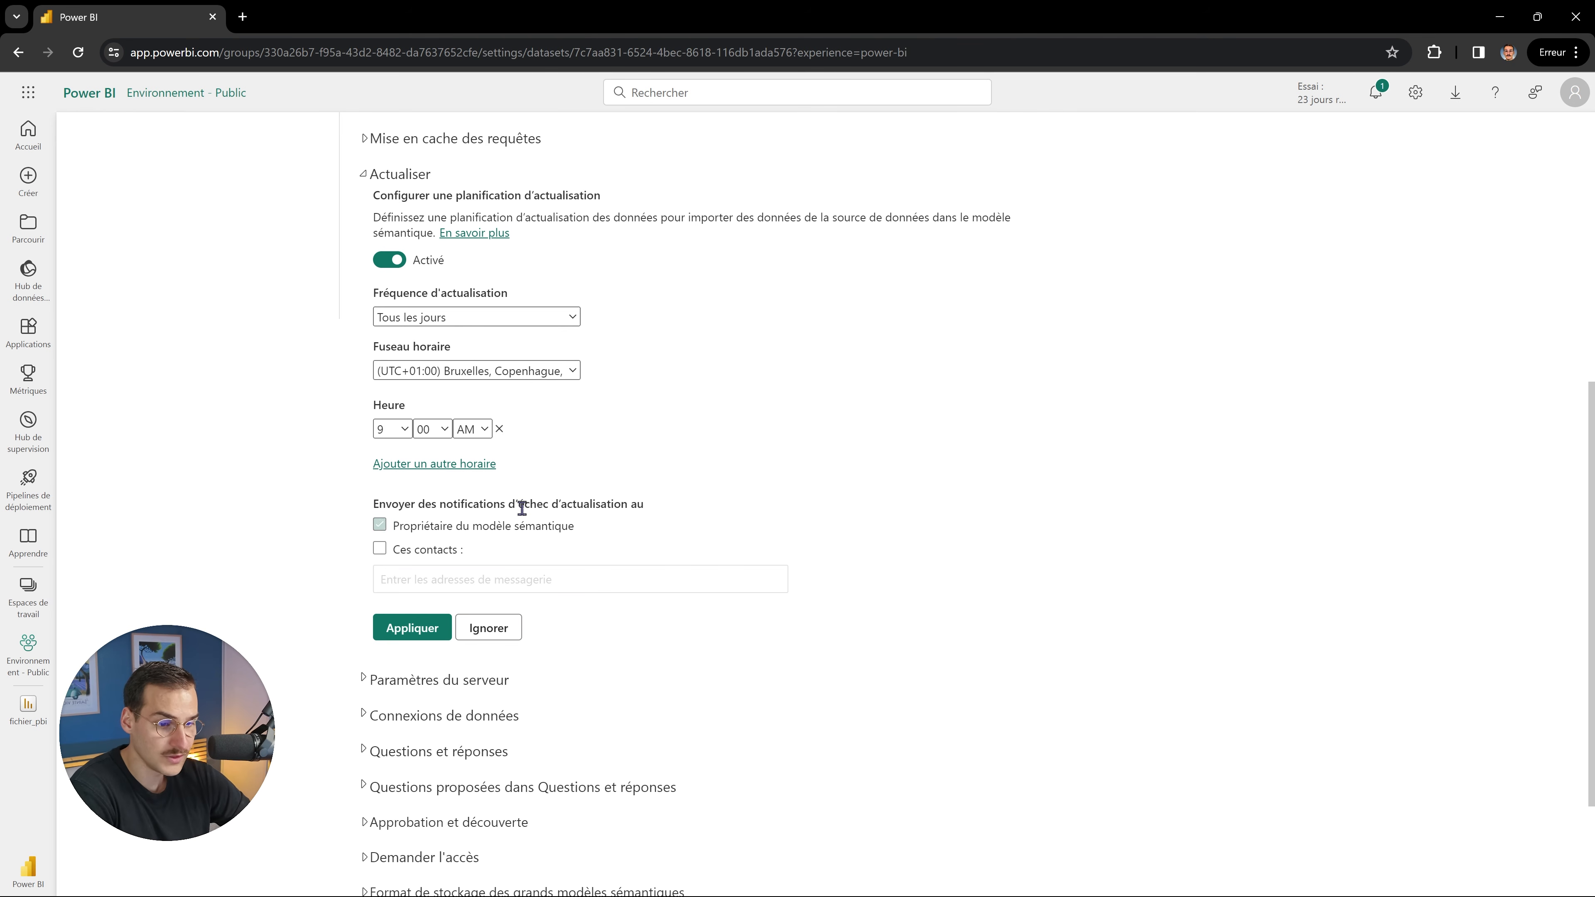
{"action": "left_click", "coordinate": [408, 628]}
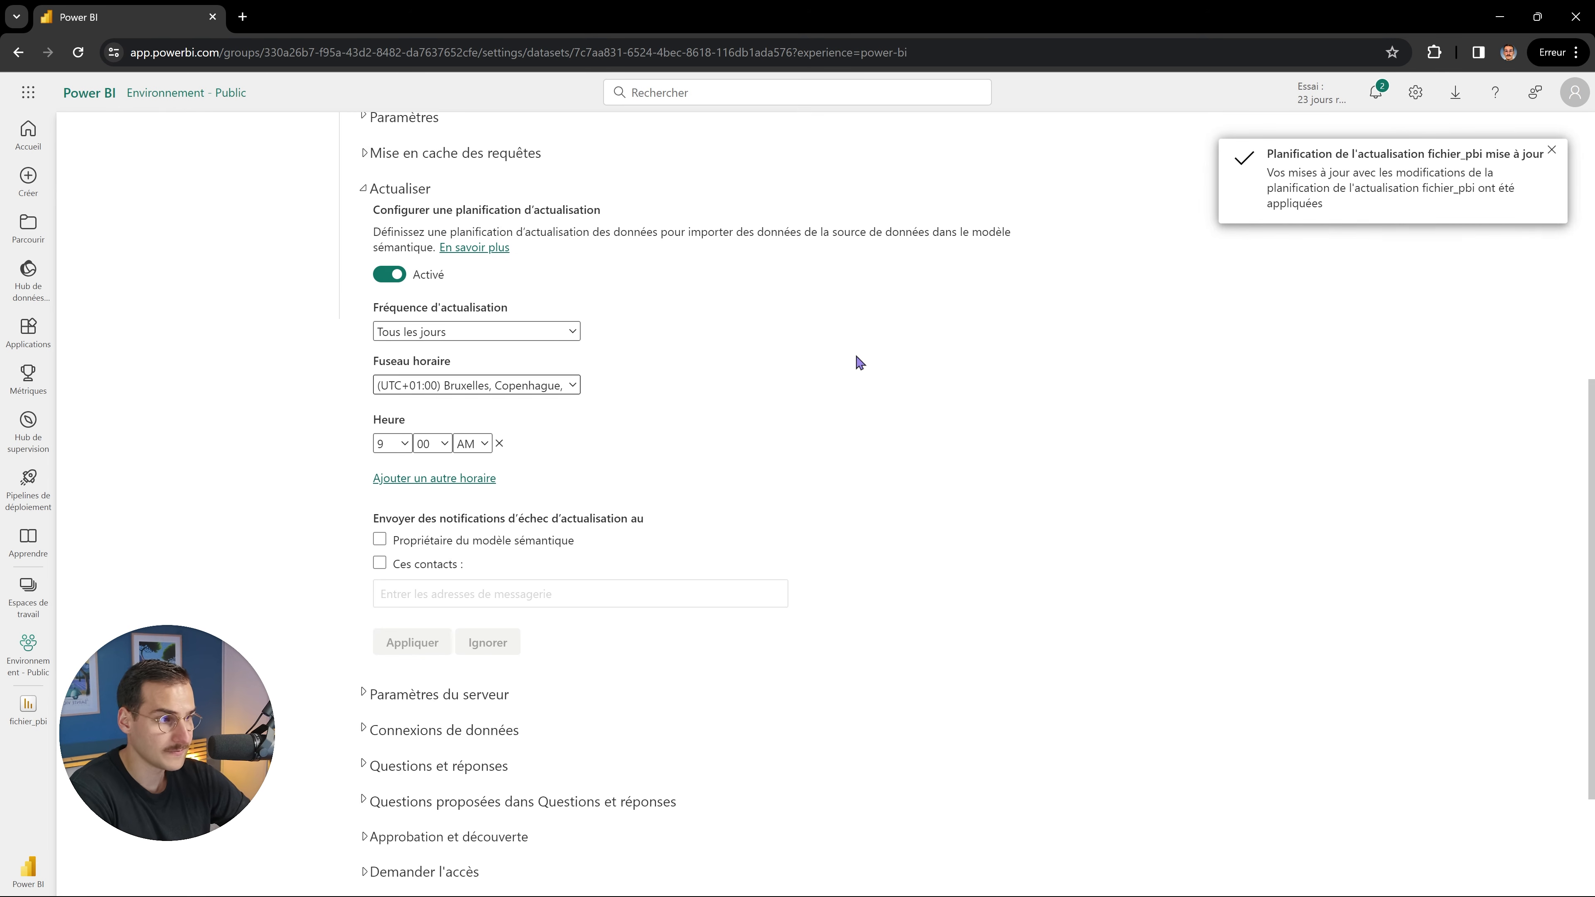
{"action": "scroll", "coordinate": [854, 360], "scroll_direction": "up", "scroll_amount": 1}
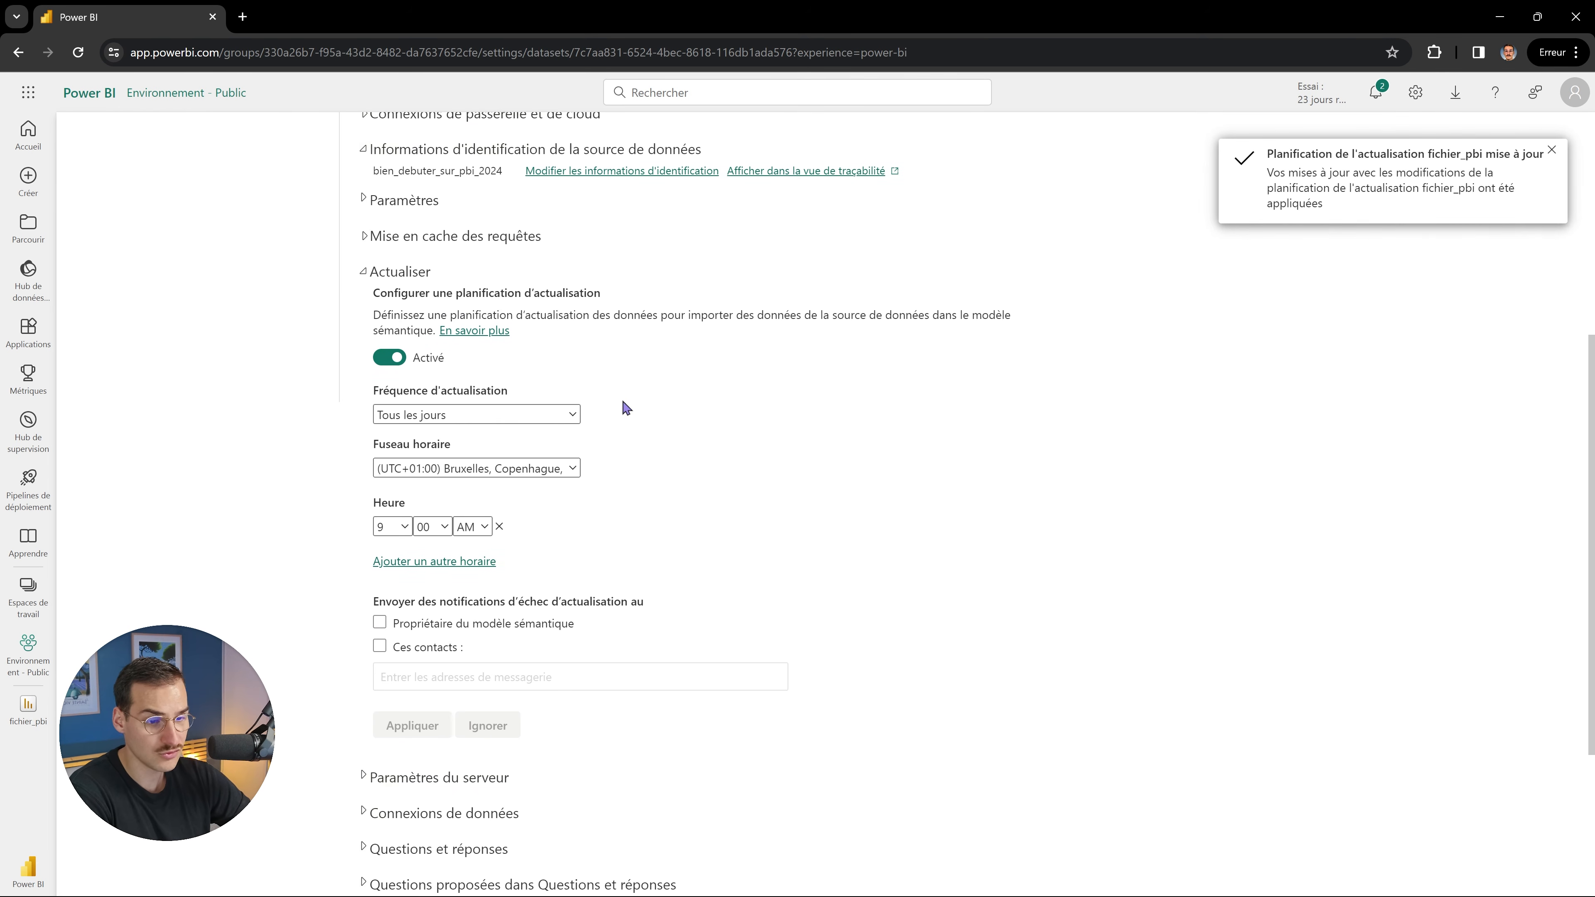
{"action": "scroll", "coordinate": [663, 510], "scroll_direction": "up", "scroll_amount": 5}
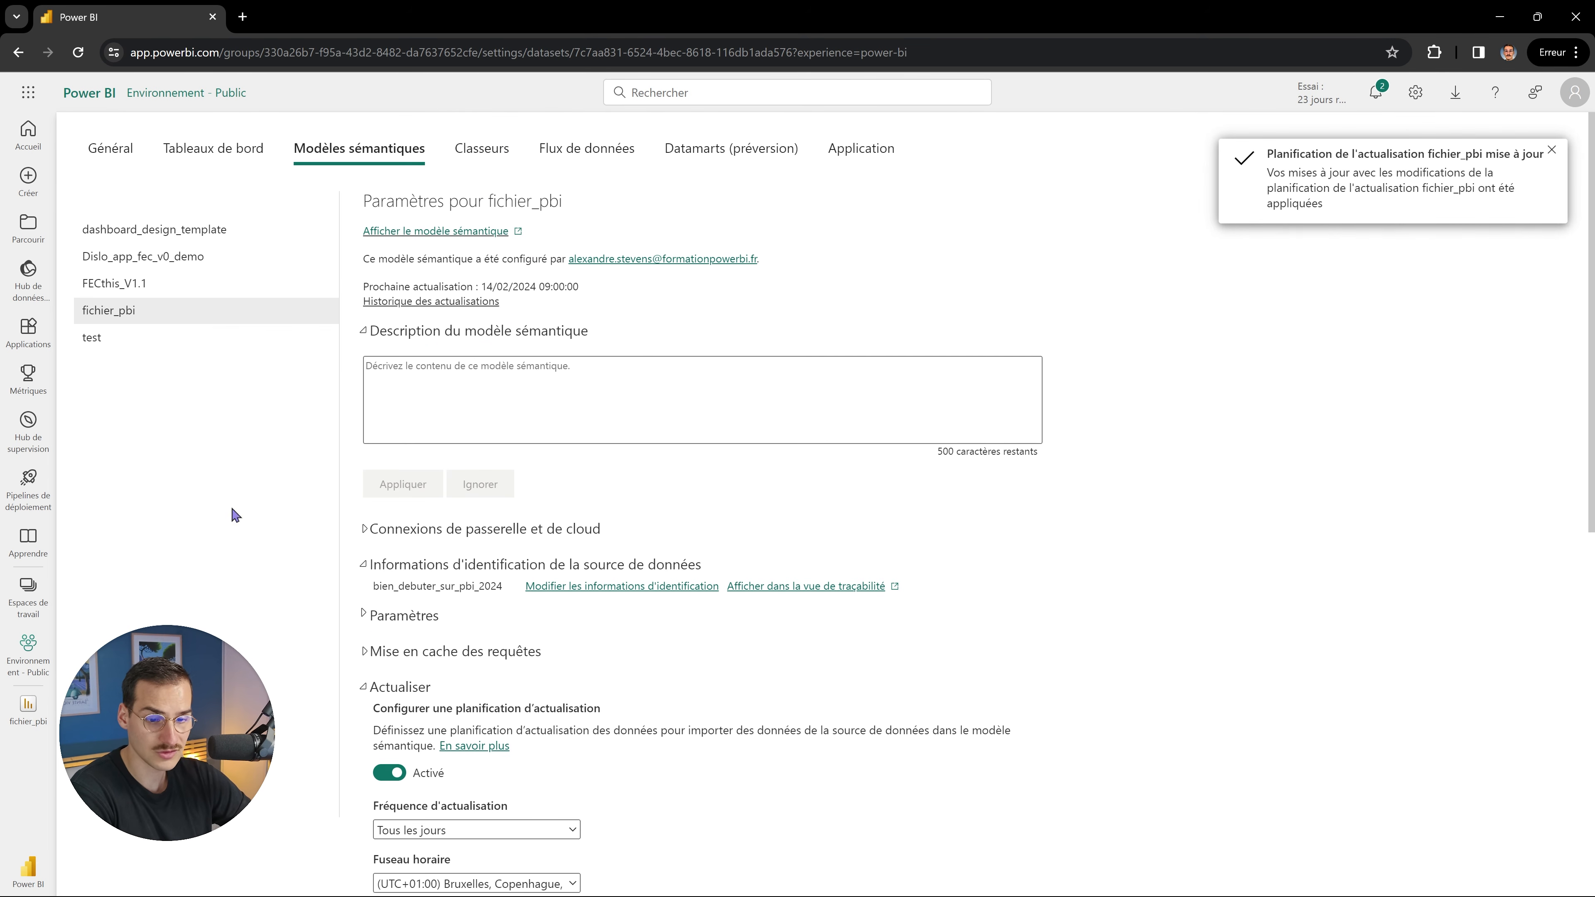
{"action": "left_click", "coordinate": [28, 594]}
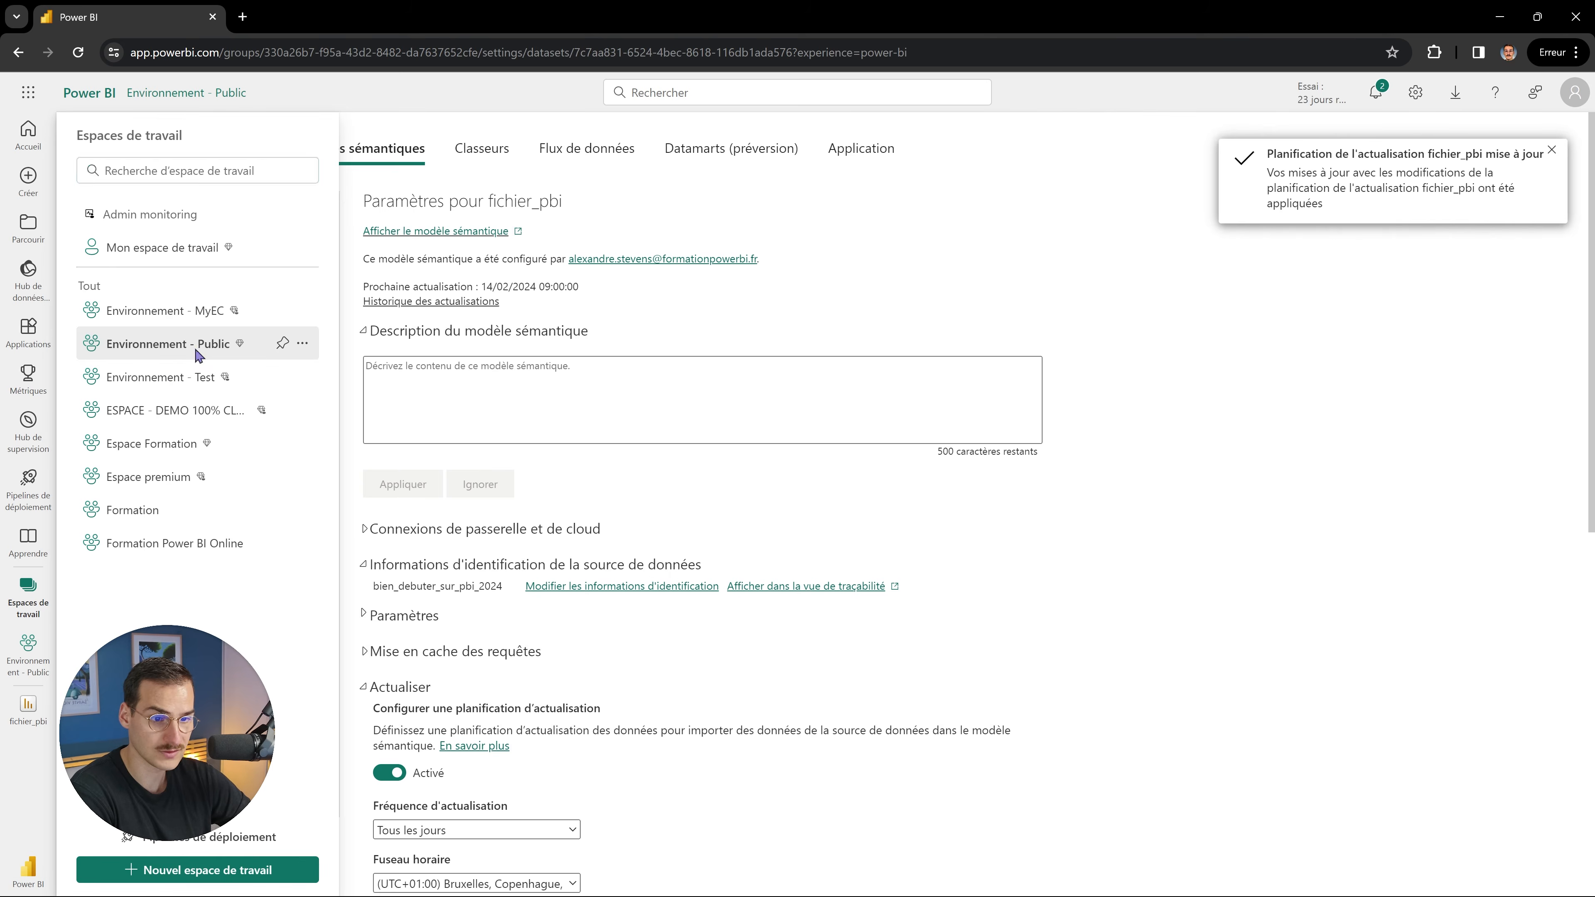
In Environnement - Public, trace the Dossier lineage and refresh the fichier_pbi semantic model now.
{"action": "left_click", "coordinate": [164, 343]}
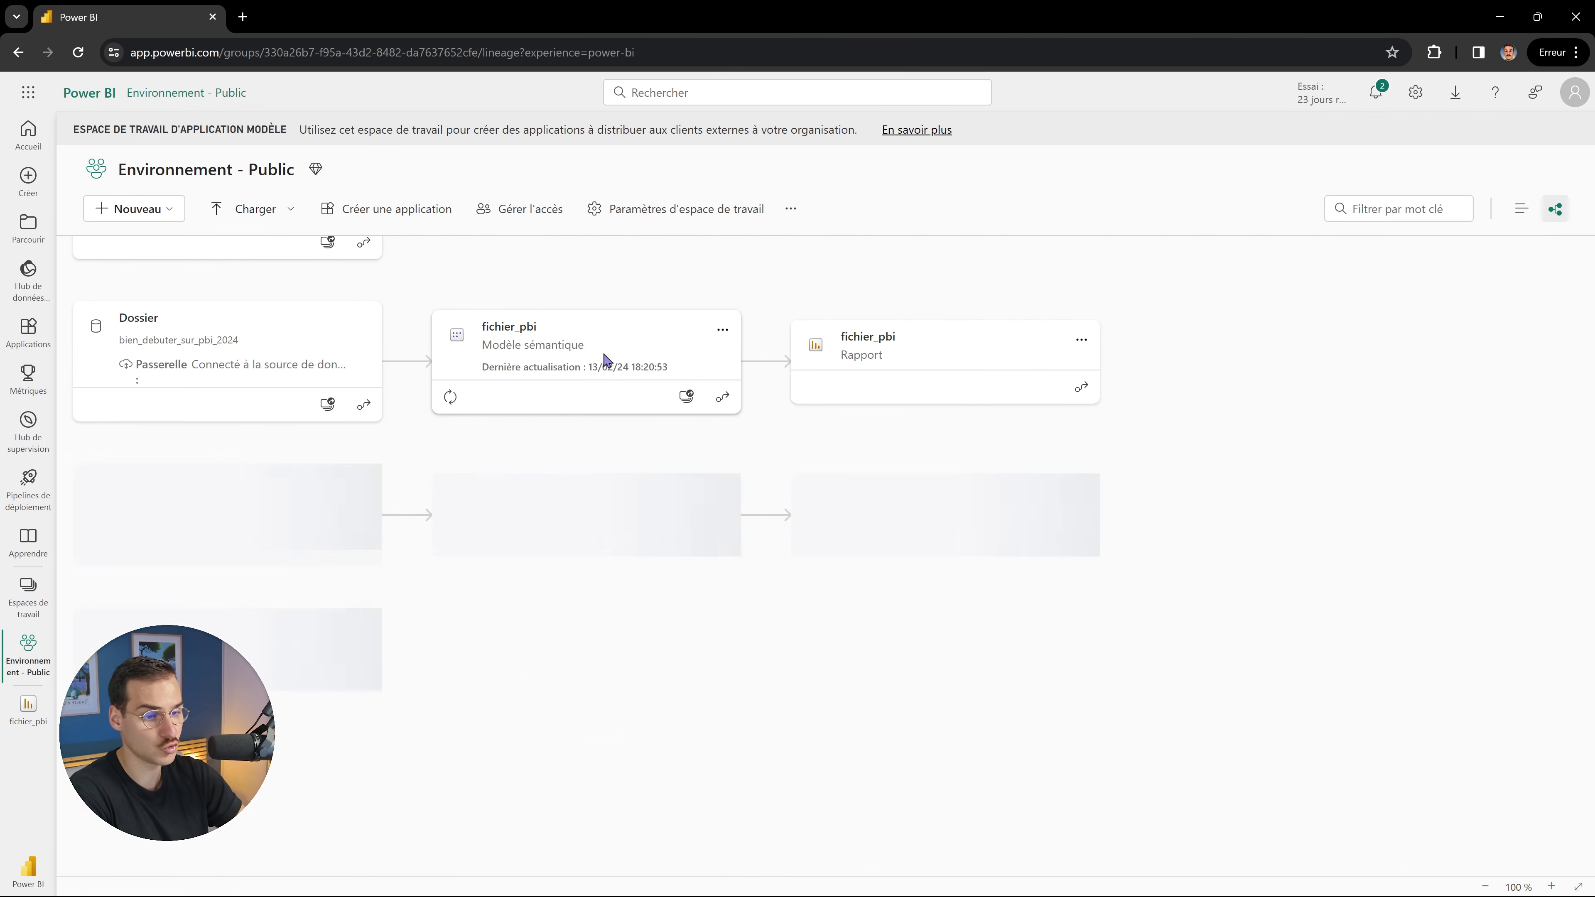
{"action": "left_click", "coordinate": [365, 406]}
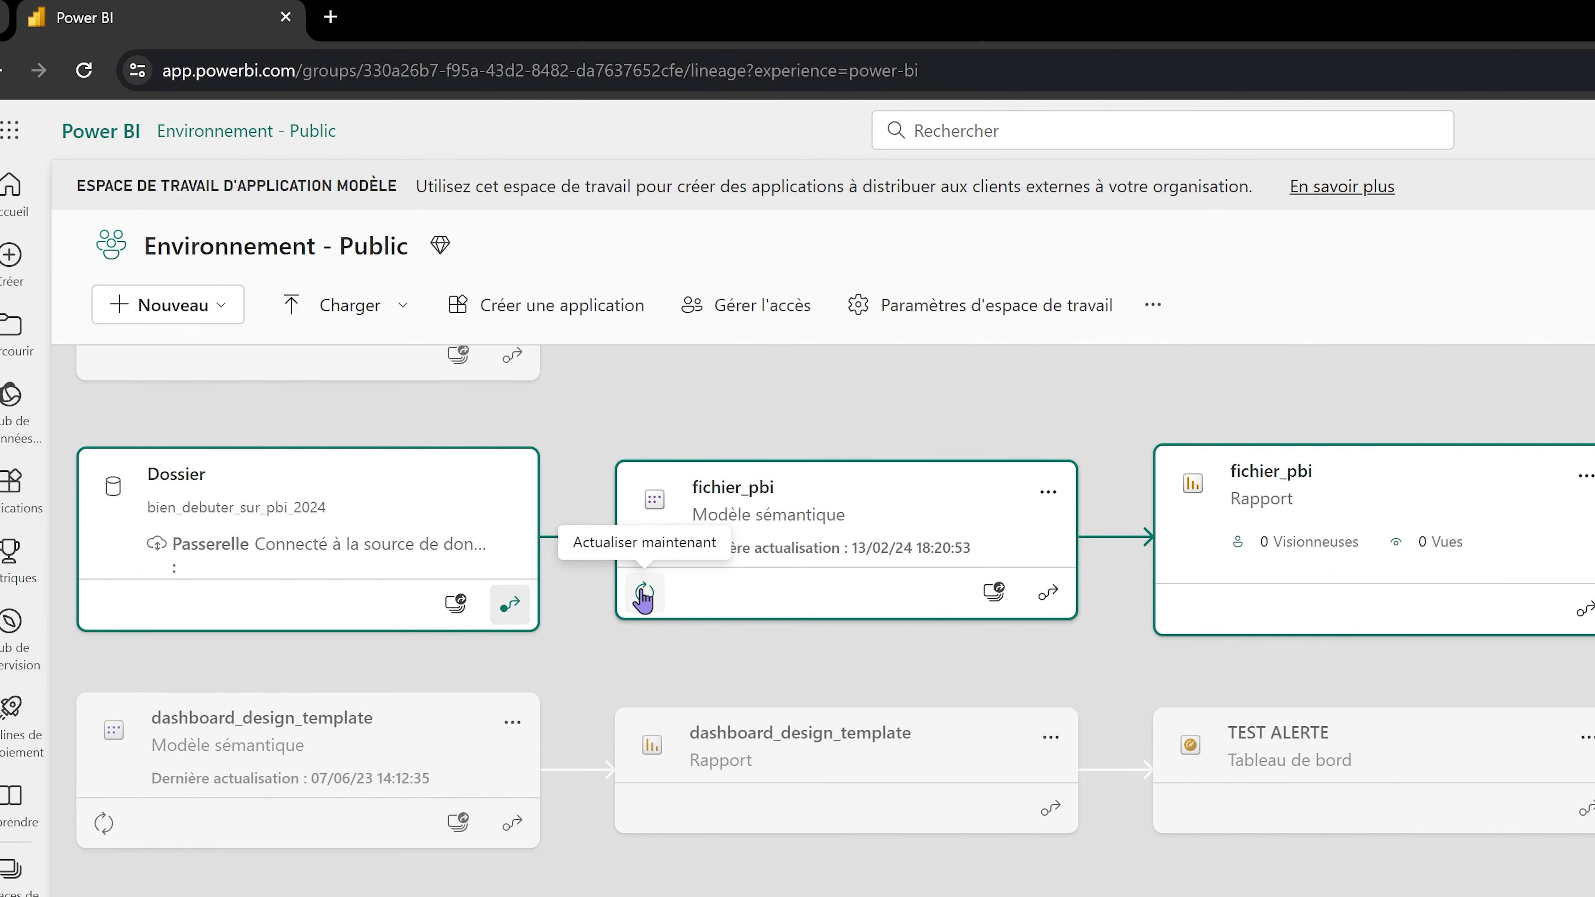
{"action": "left_click", "coordinate": [643, 593]}
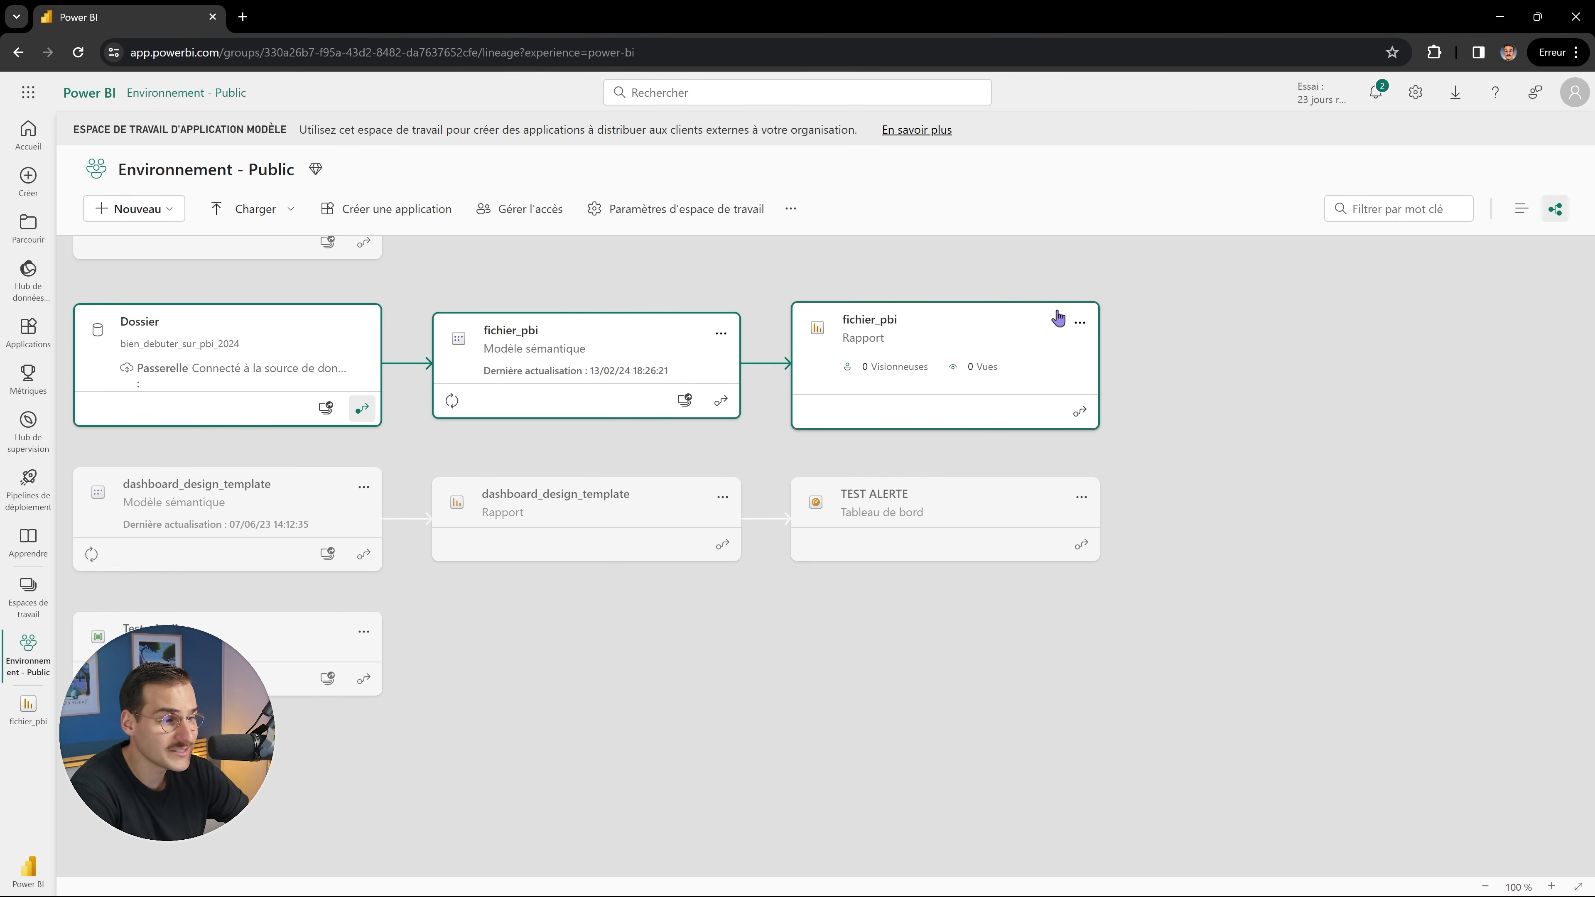
Open the fichier_pbi report from its card's details.
{"action": "left_click", "coordinate": [1080, 322]}
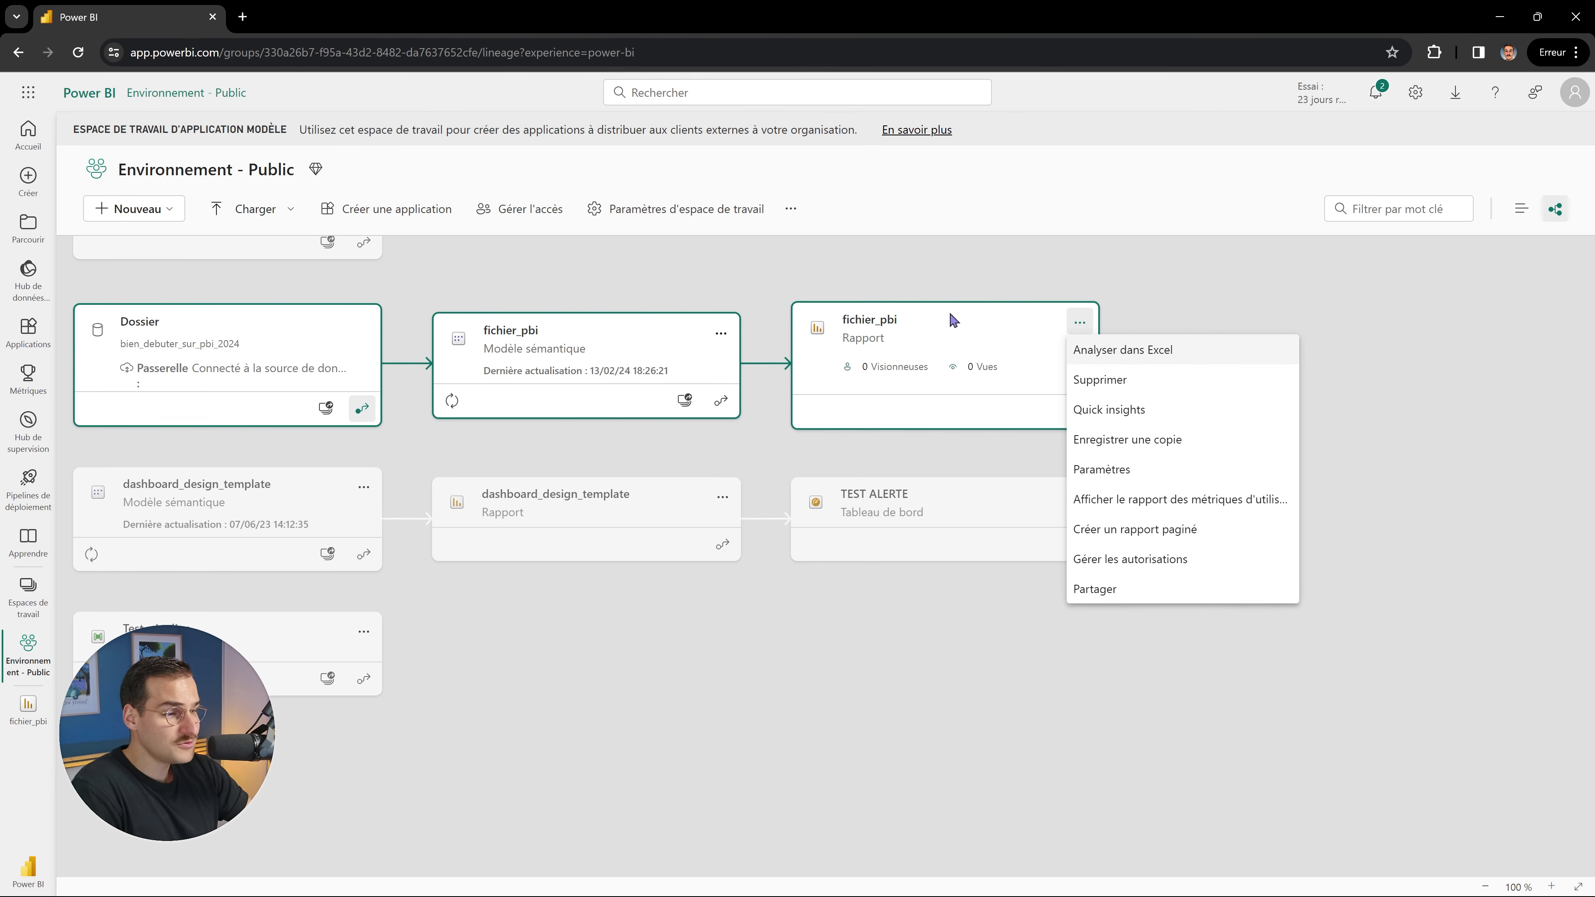
{"action": "left_click", "coordinate": [882, 324]}
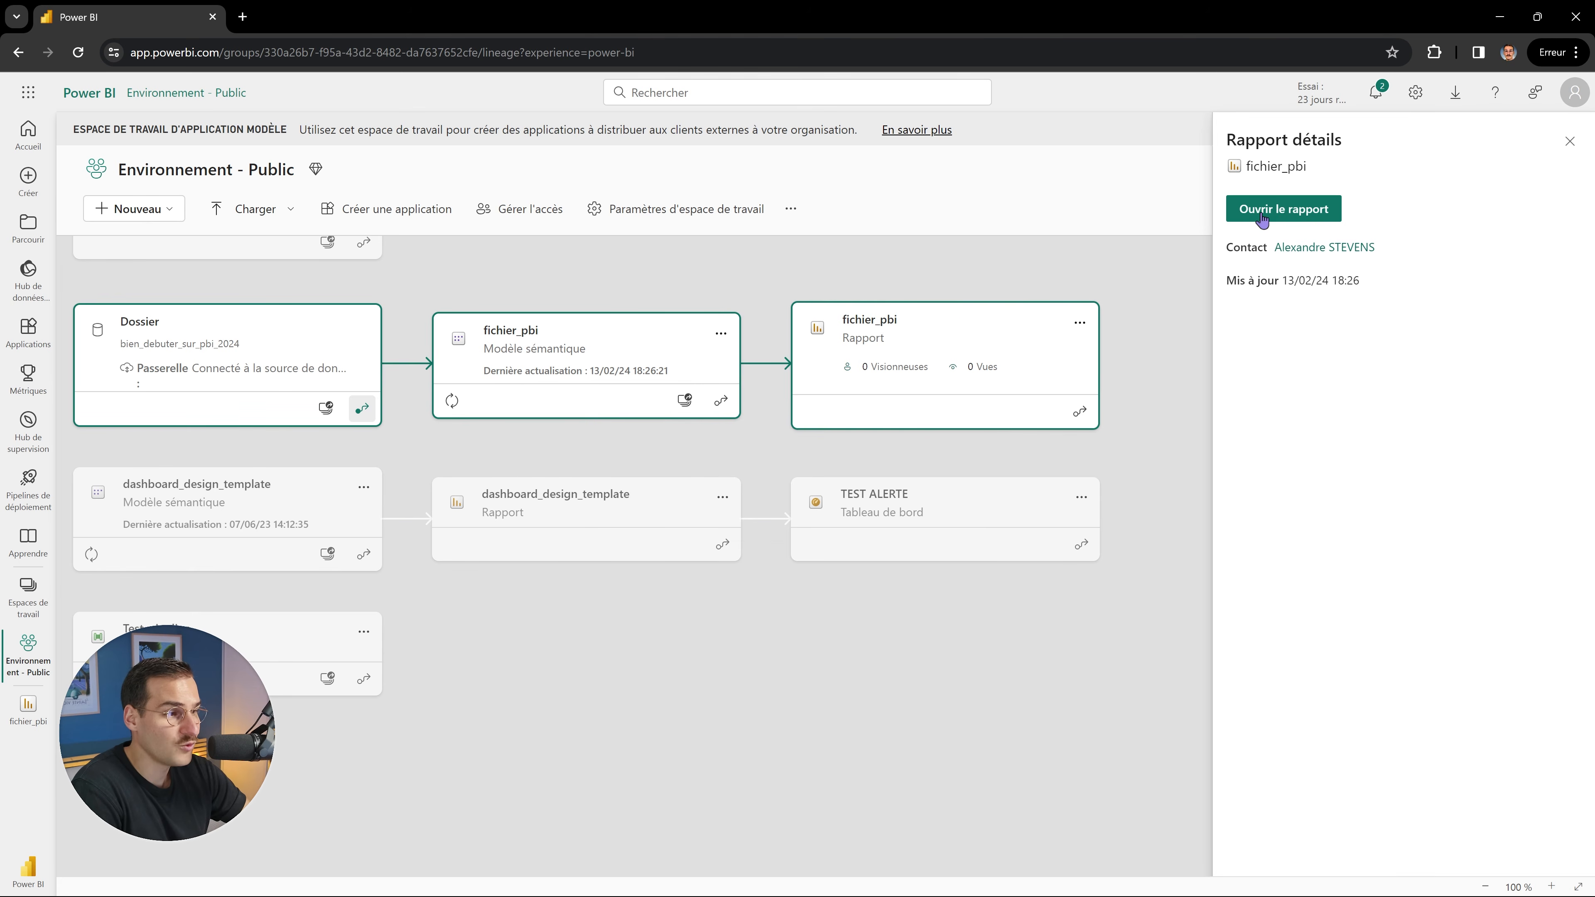
{"action": "left_click", "coordinate": [1262, 217]}
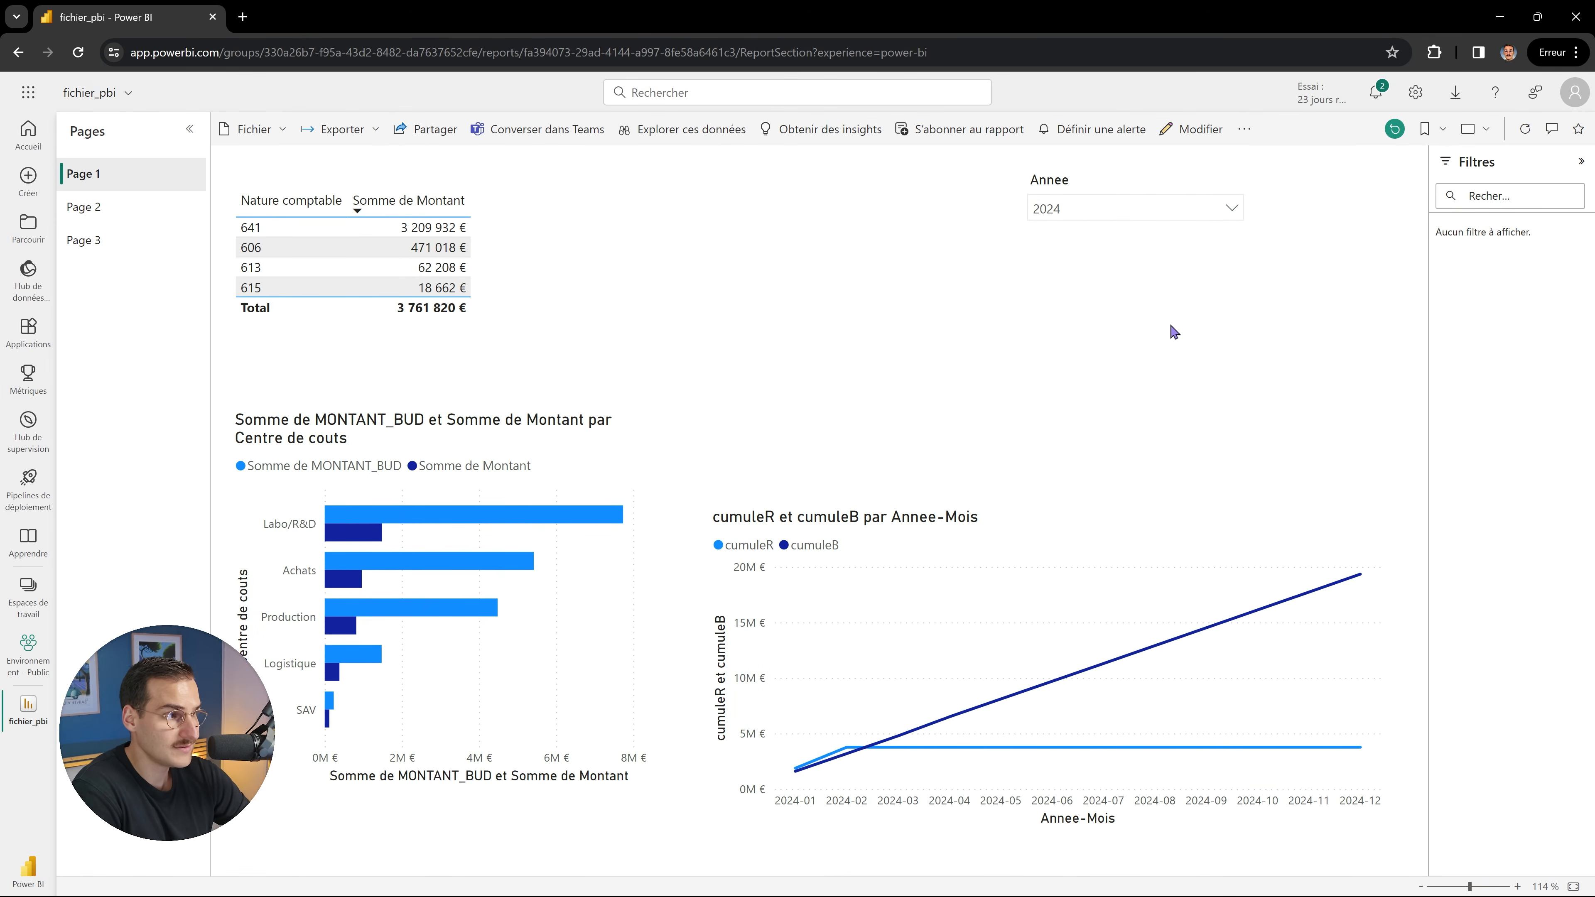
Show the comments panel and open the cumuleR and cumuleB line chart's options menu.
{"action": "left_click", "coordinate": [1552, 133]}
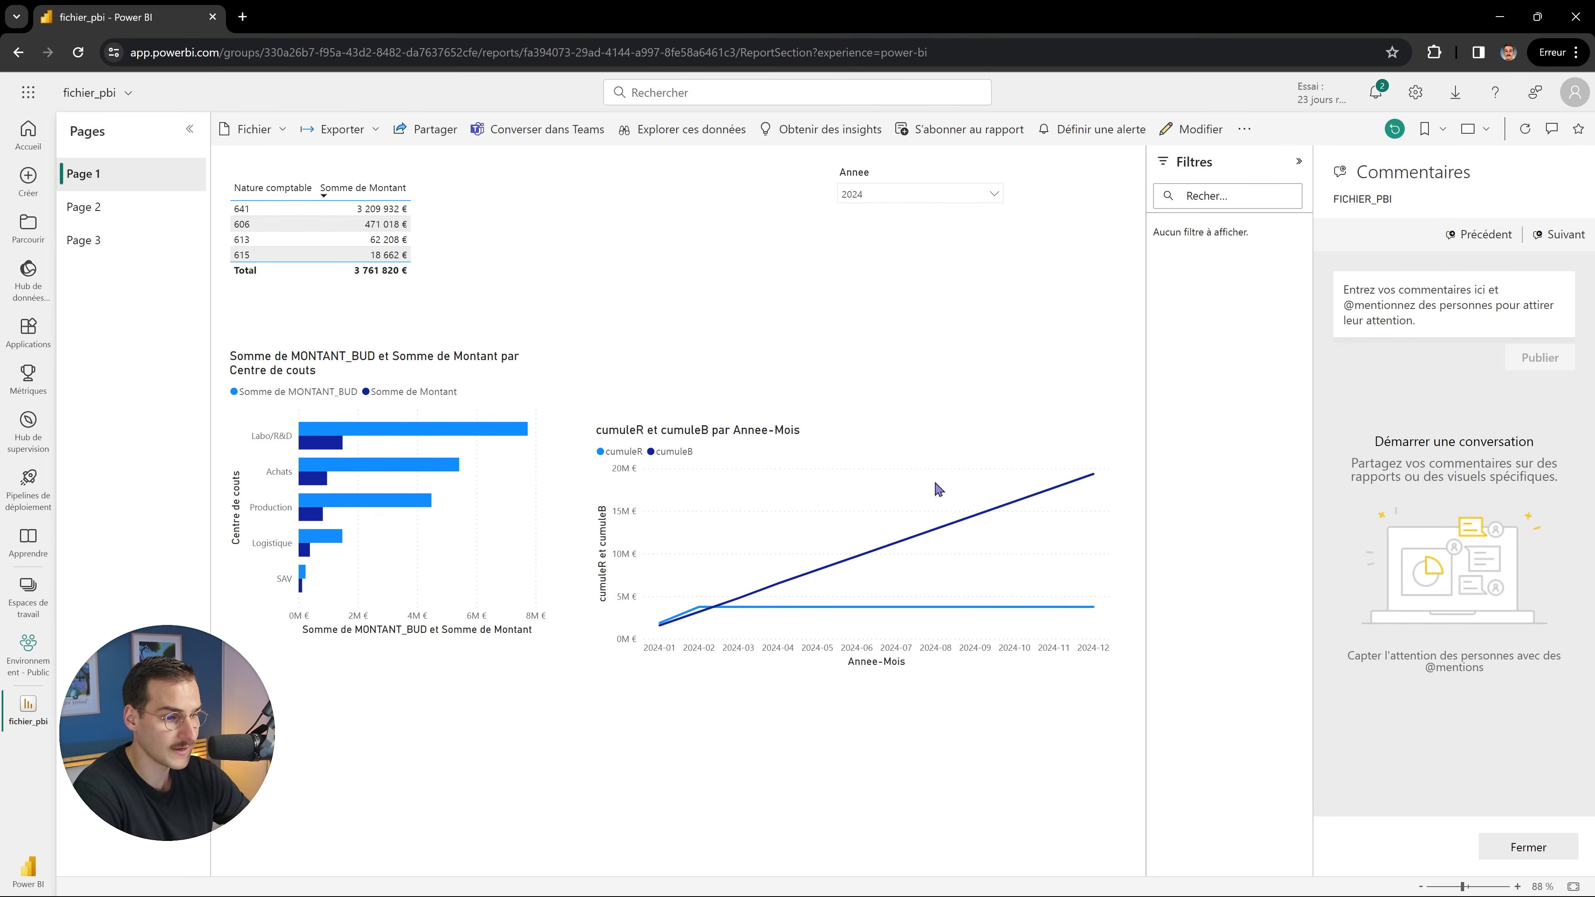
{"action": "left_click", "coordinate": [879, 447]}
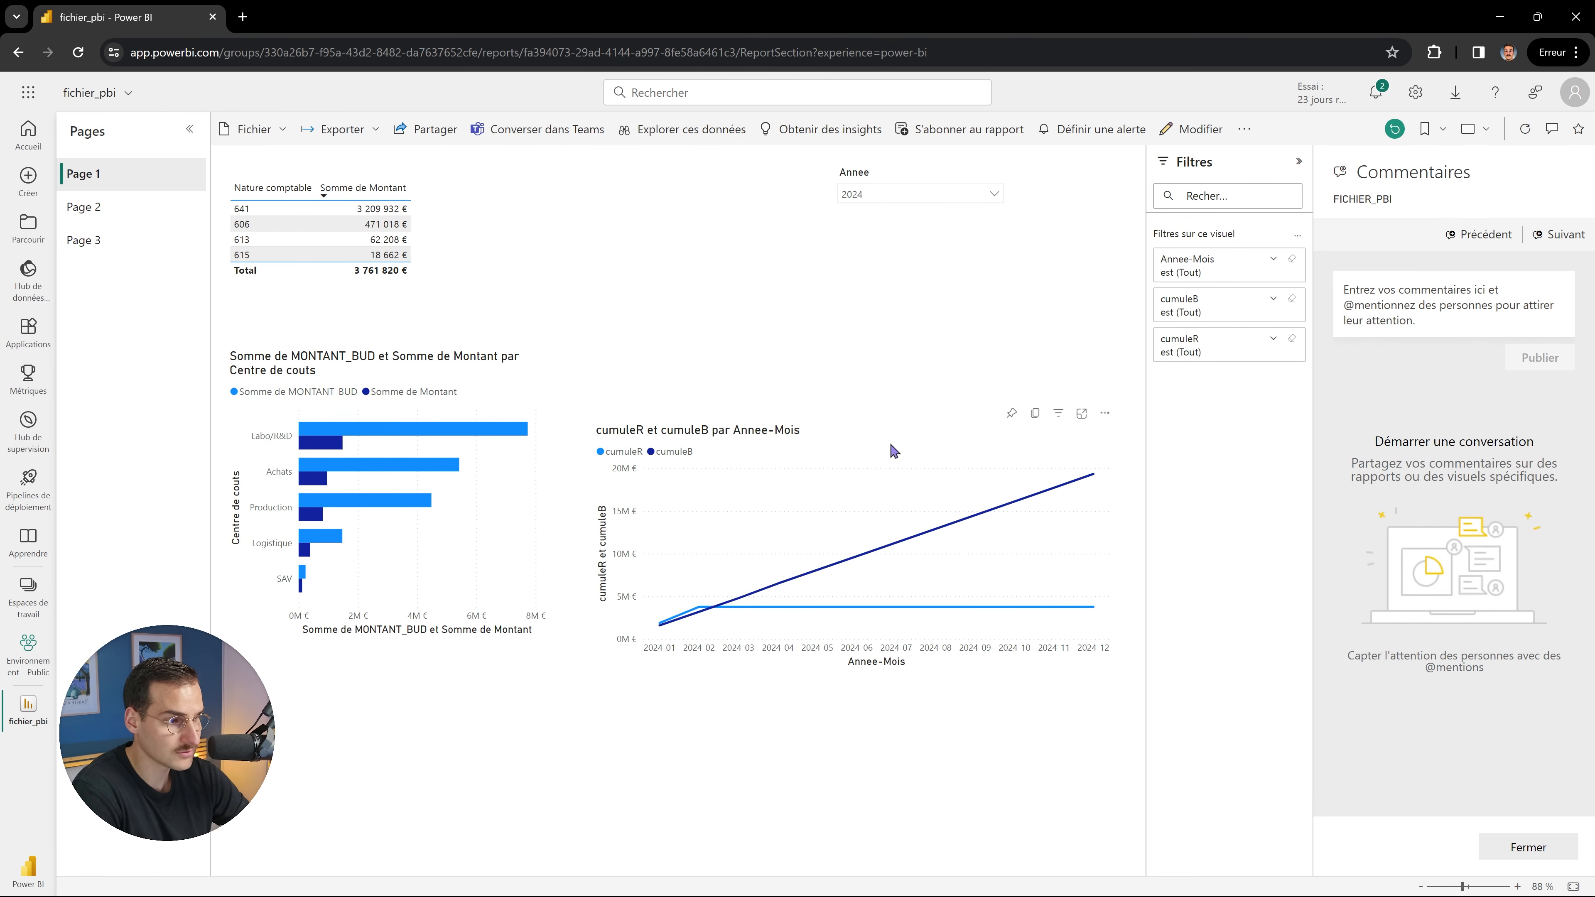
{"action": "left_click", "coordinate": [1105, 413]}
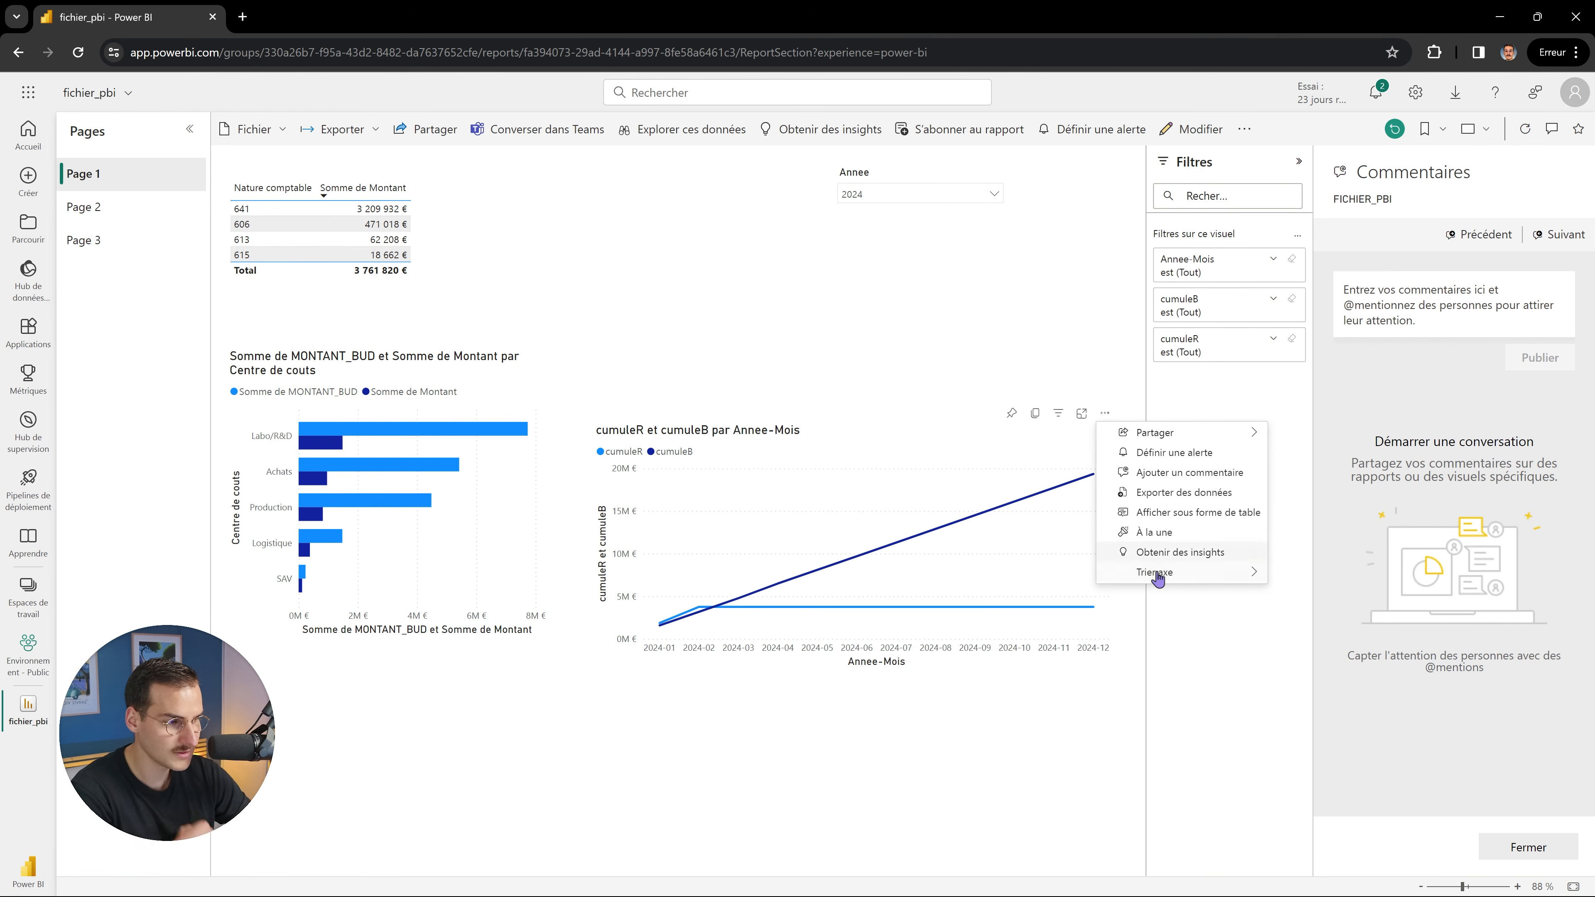
{"action": "left_click", "coordinate": [1178, 474]}
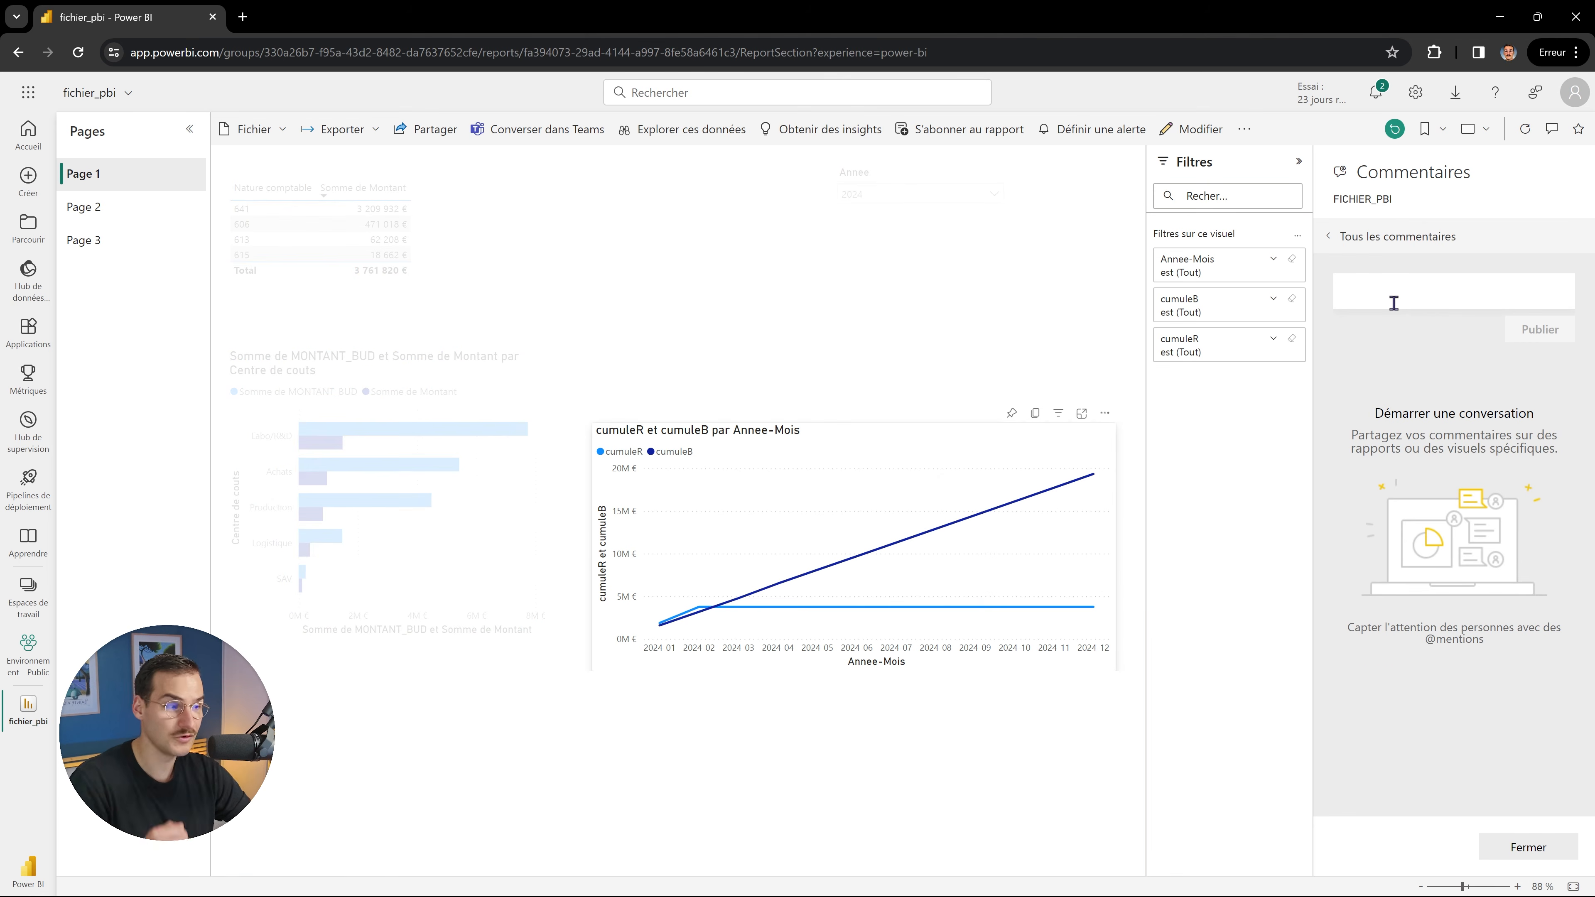
{"action": "type", "text": "@"}
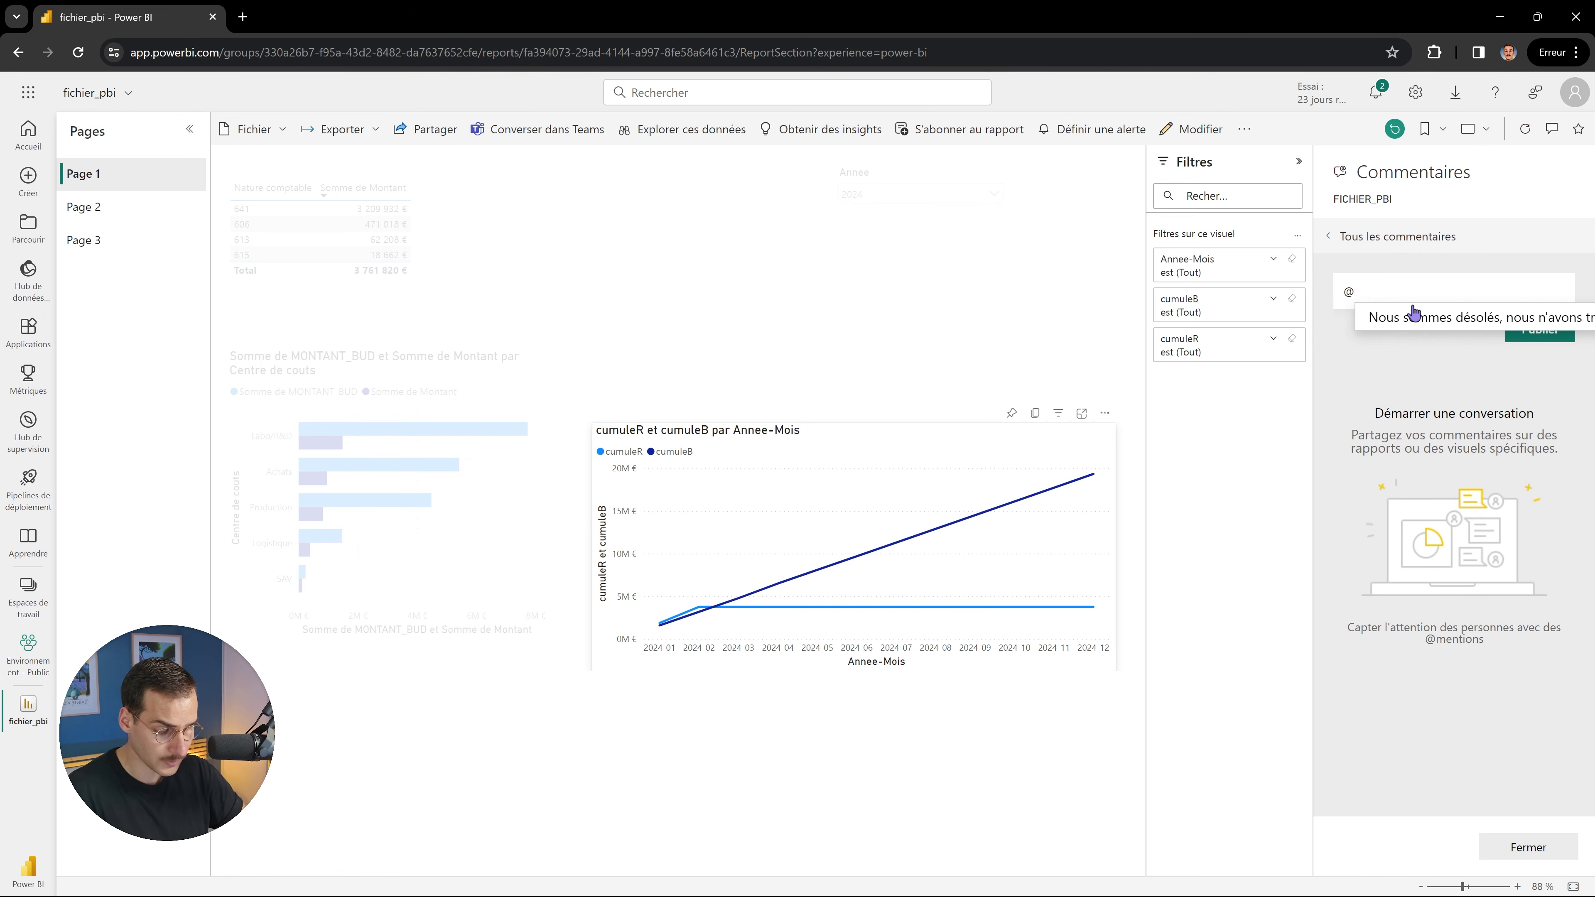
{"action": "type", "text": "max"}
{"action": "key", "text": "BackSpace"}
{"action": "key", "text": "BackSpace"}
{"action": "key", "text": "BackSpace"}
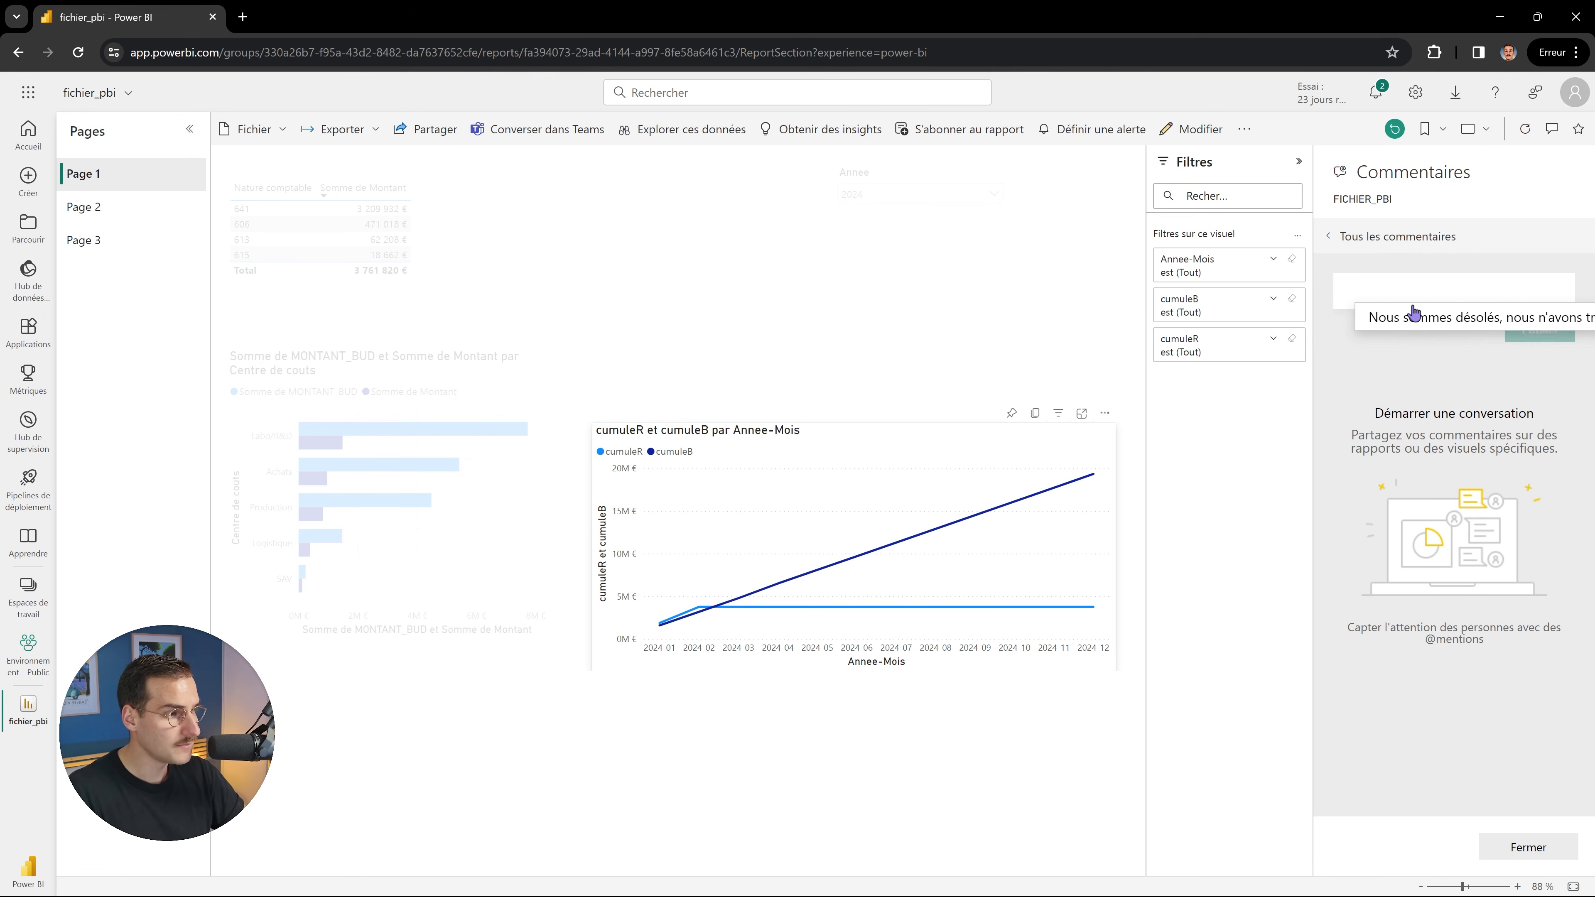
{"action": "type", "text": "@"}
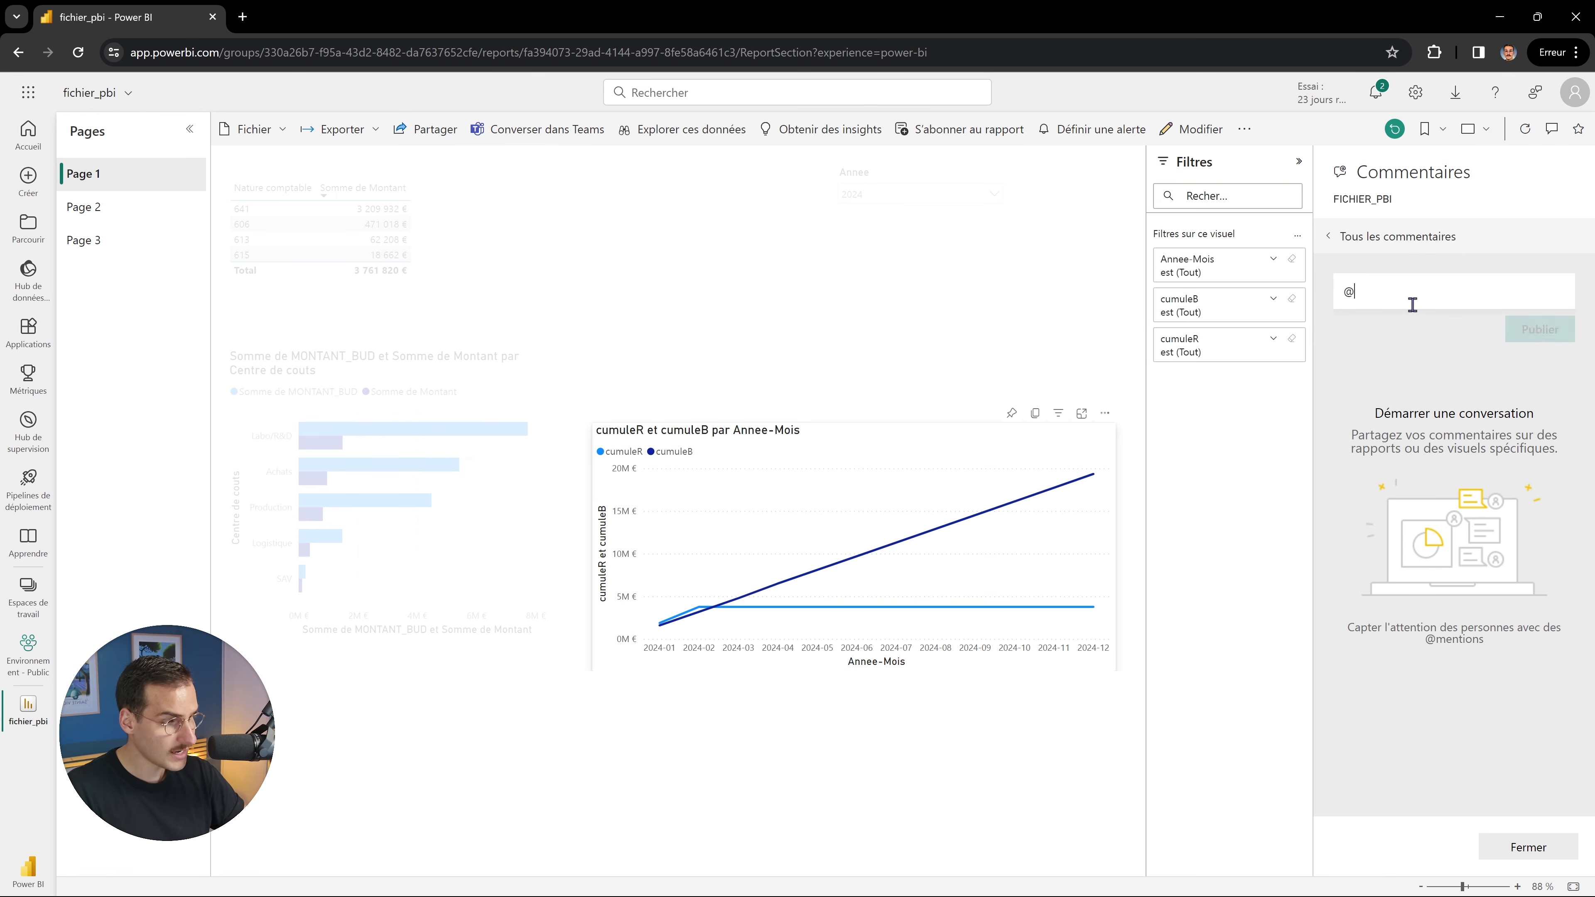
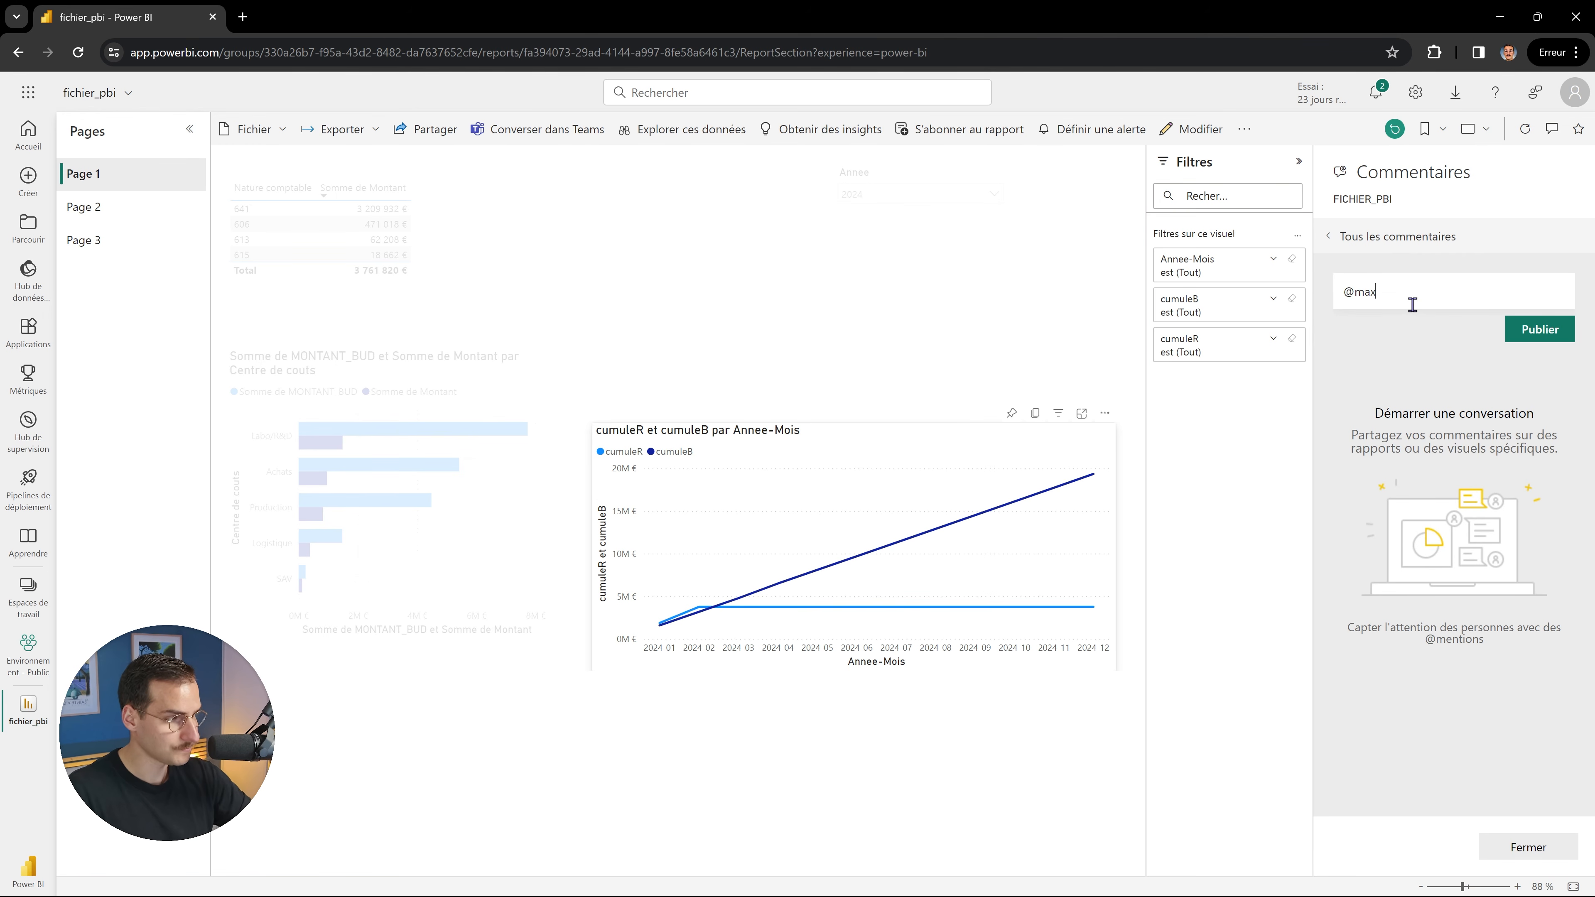
{"action": "type", "text": " Porqu"}
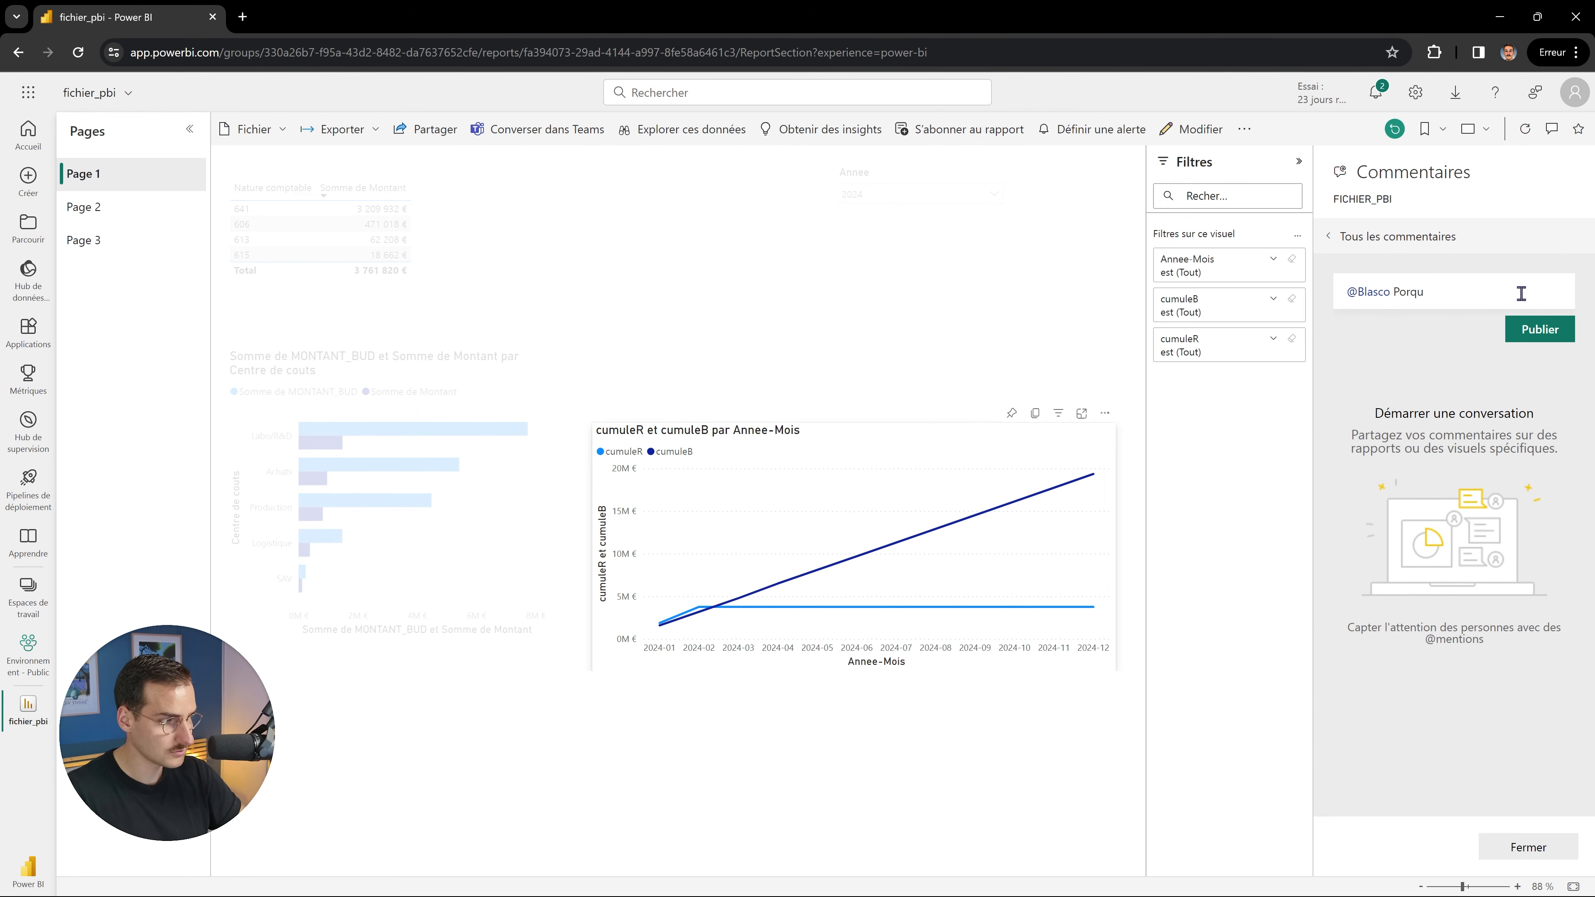
{"action": "key", "text": "BackSpace"}
{"action": "type", "text": "urquoi ca decrioche ?"}
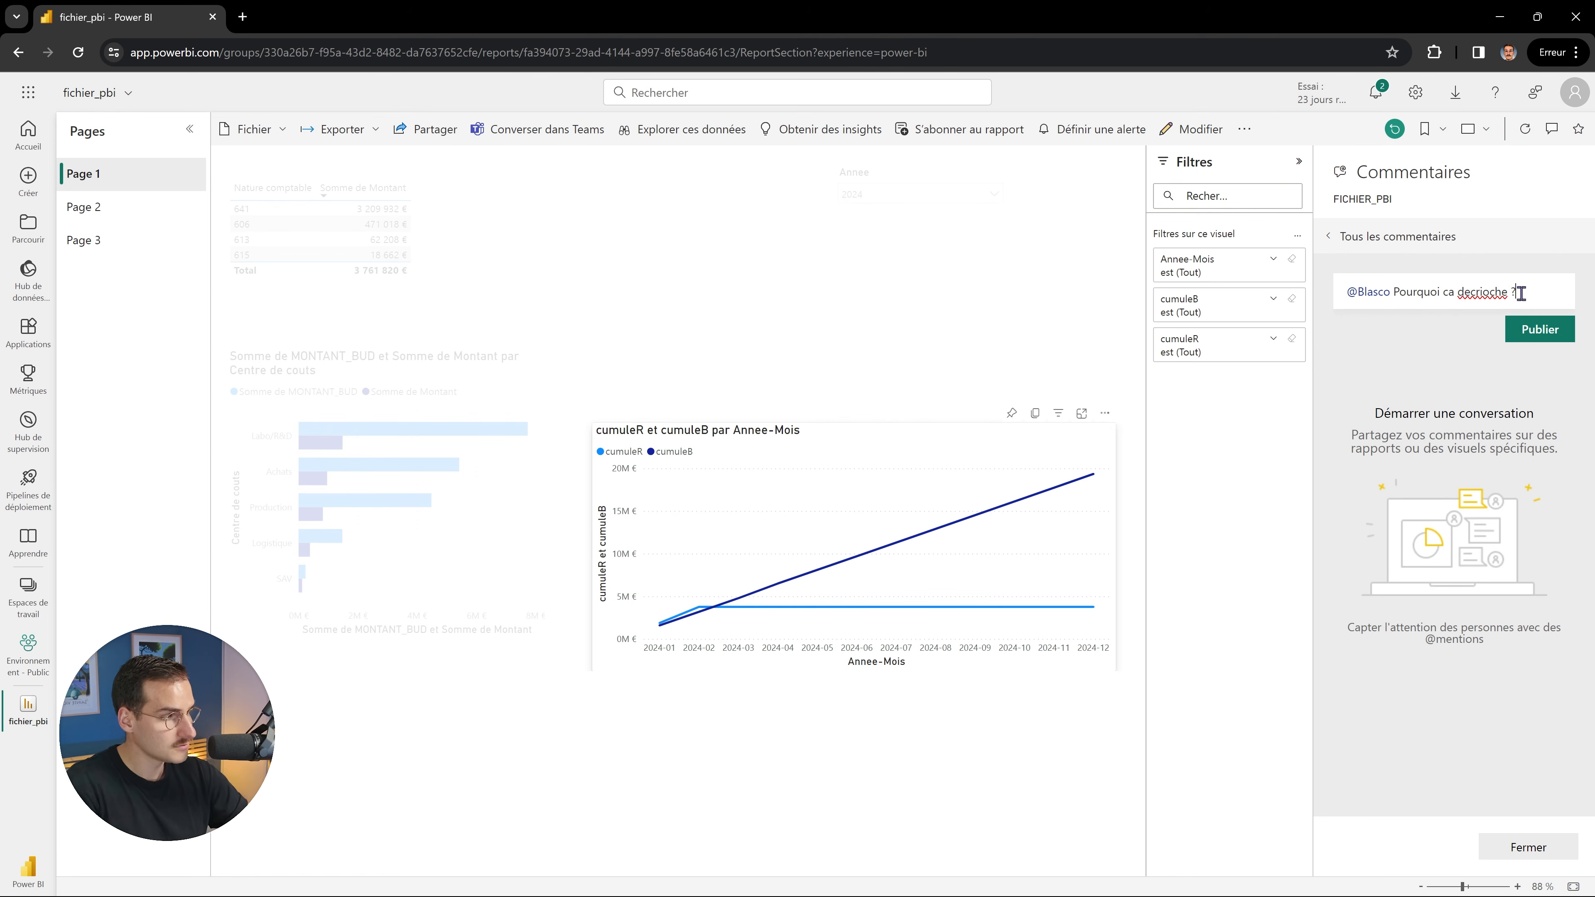
{"action": "left_click", "coordinate": [1484, 289]}
{"action": "key", "text": "BackSpace"}
{"action": "left_click", "coordinate": [1518, 329]}
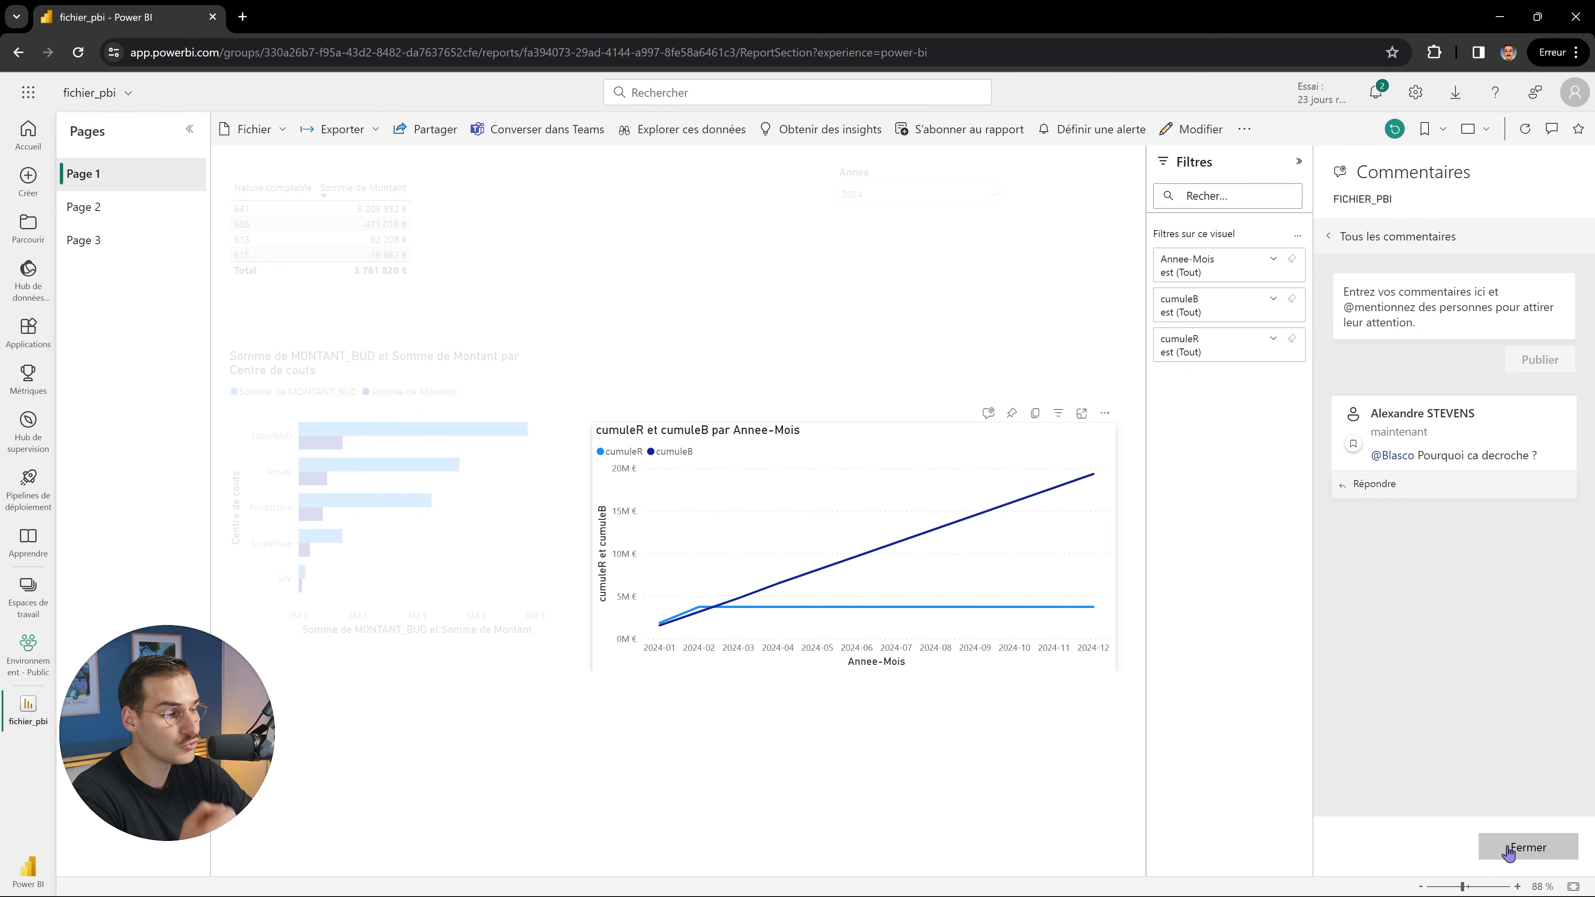
Reply under the chart comment with 'C'est normal, c'est parce que j'ai achete un nouveau PC'.
{"action": "left_click", "coordinate": [1377, 485]}
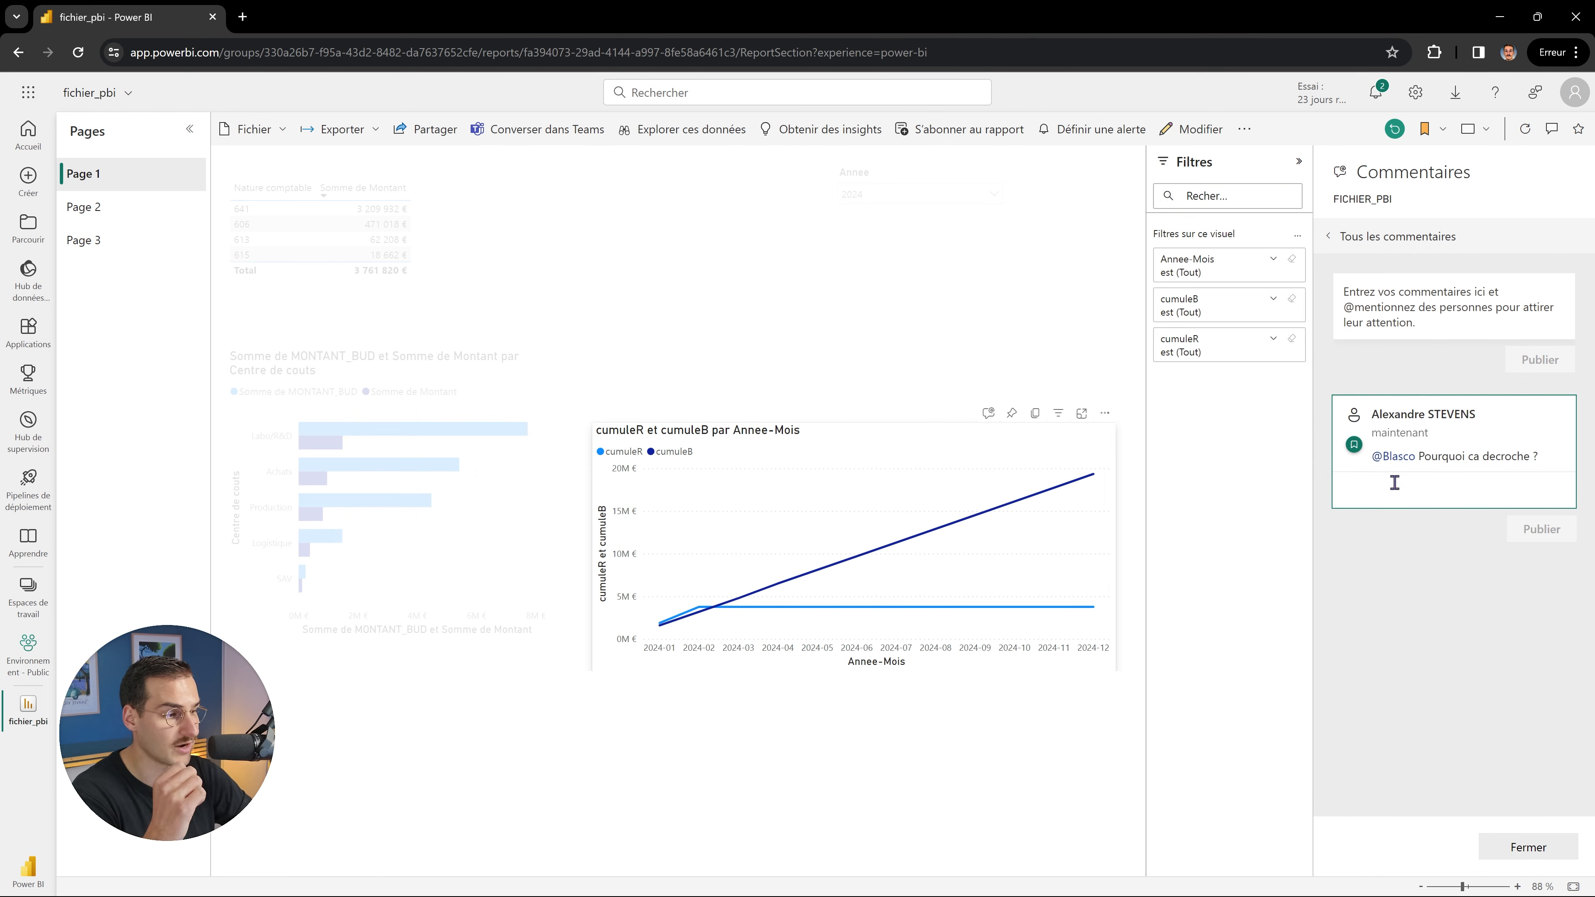
{"action": "type", "text": "C'est"}
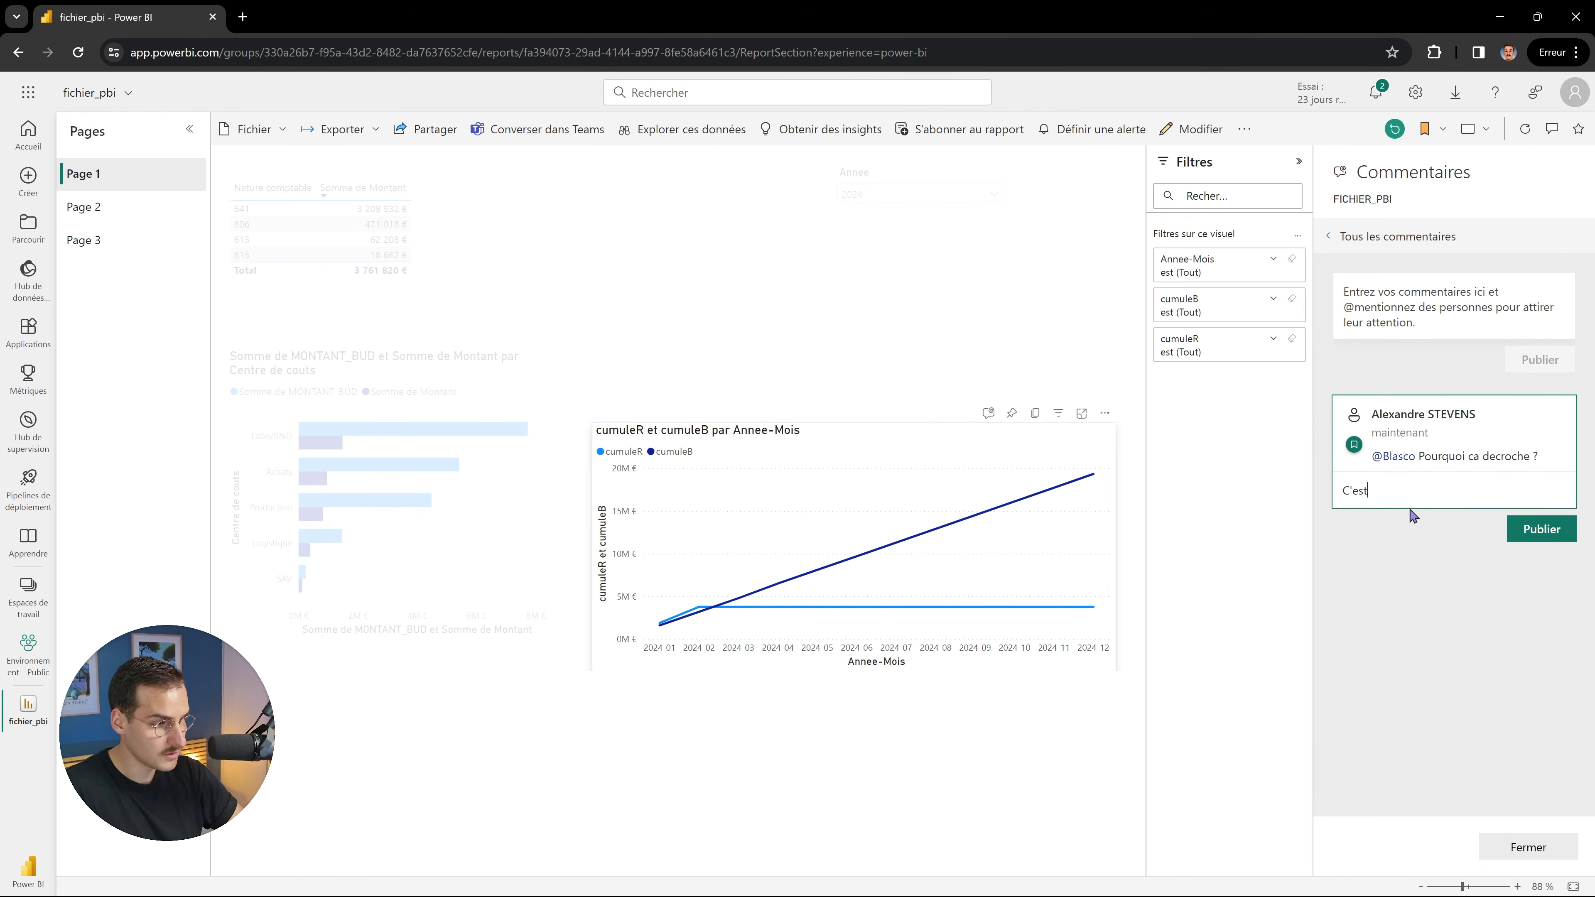
{"action": "type", "text": " normal, "}
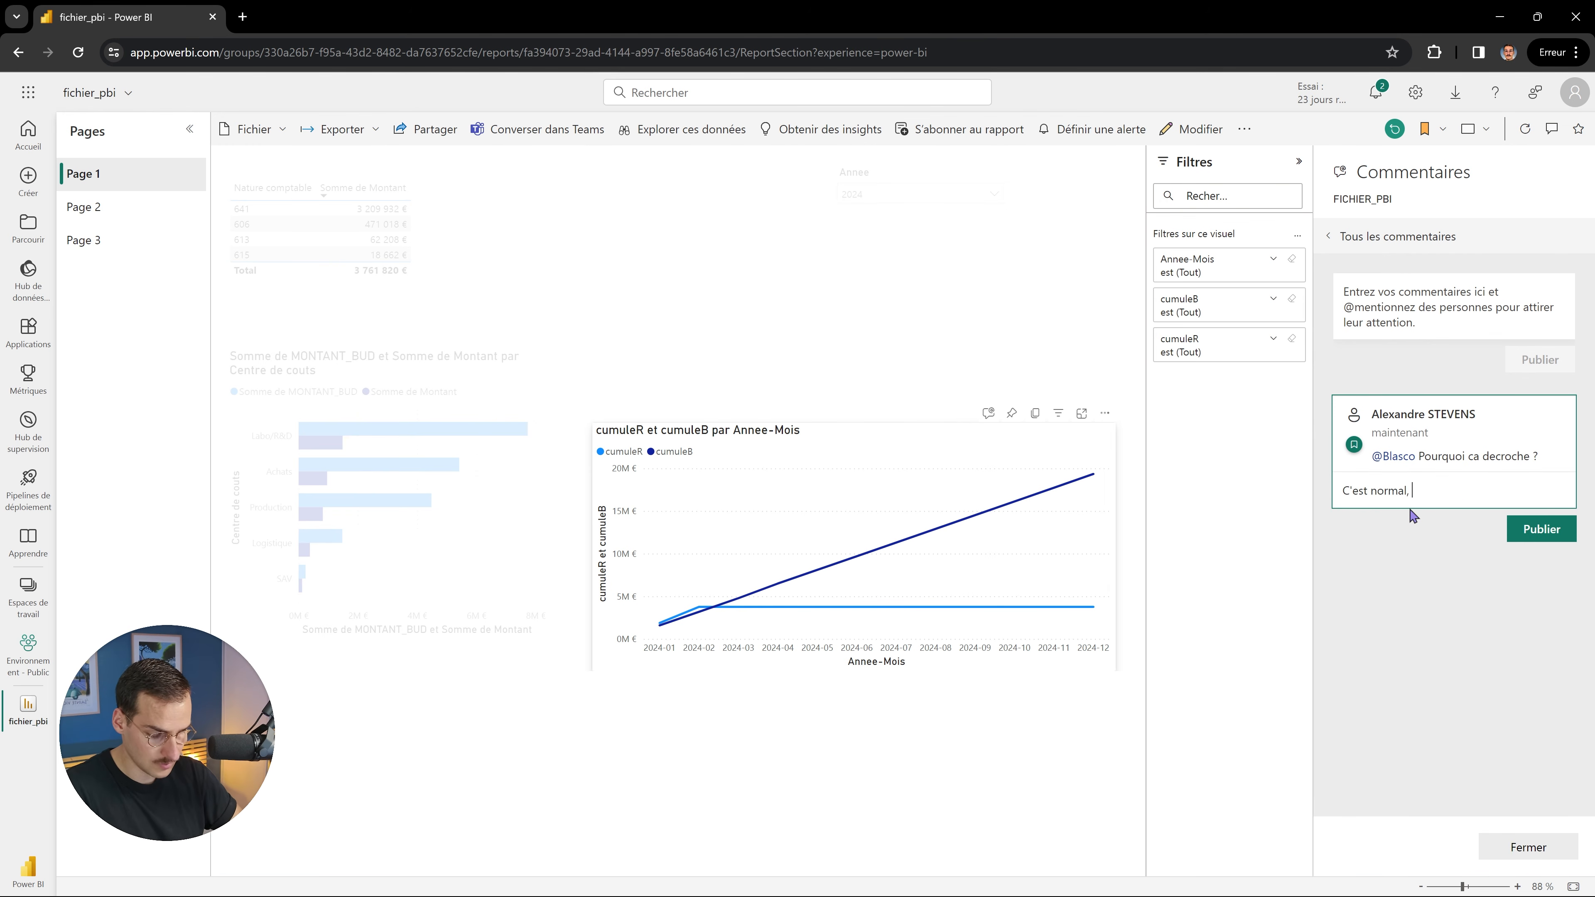
{"action": "type", "text": "c'est parce "}
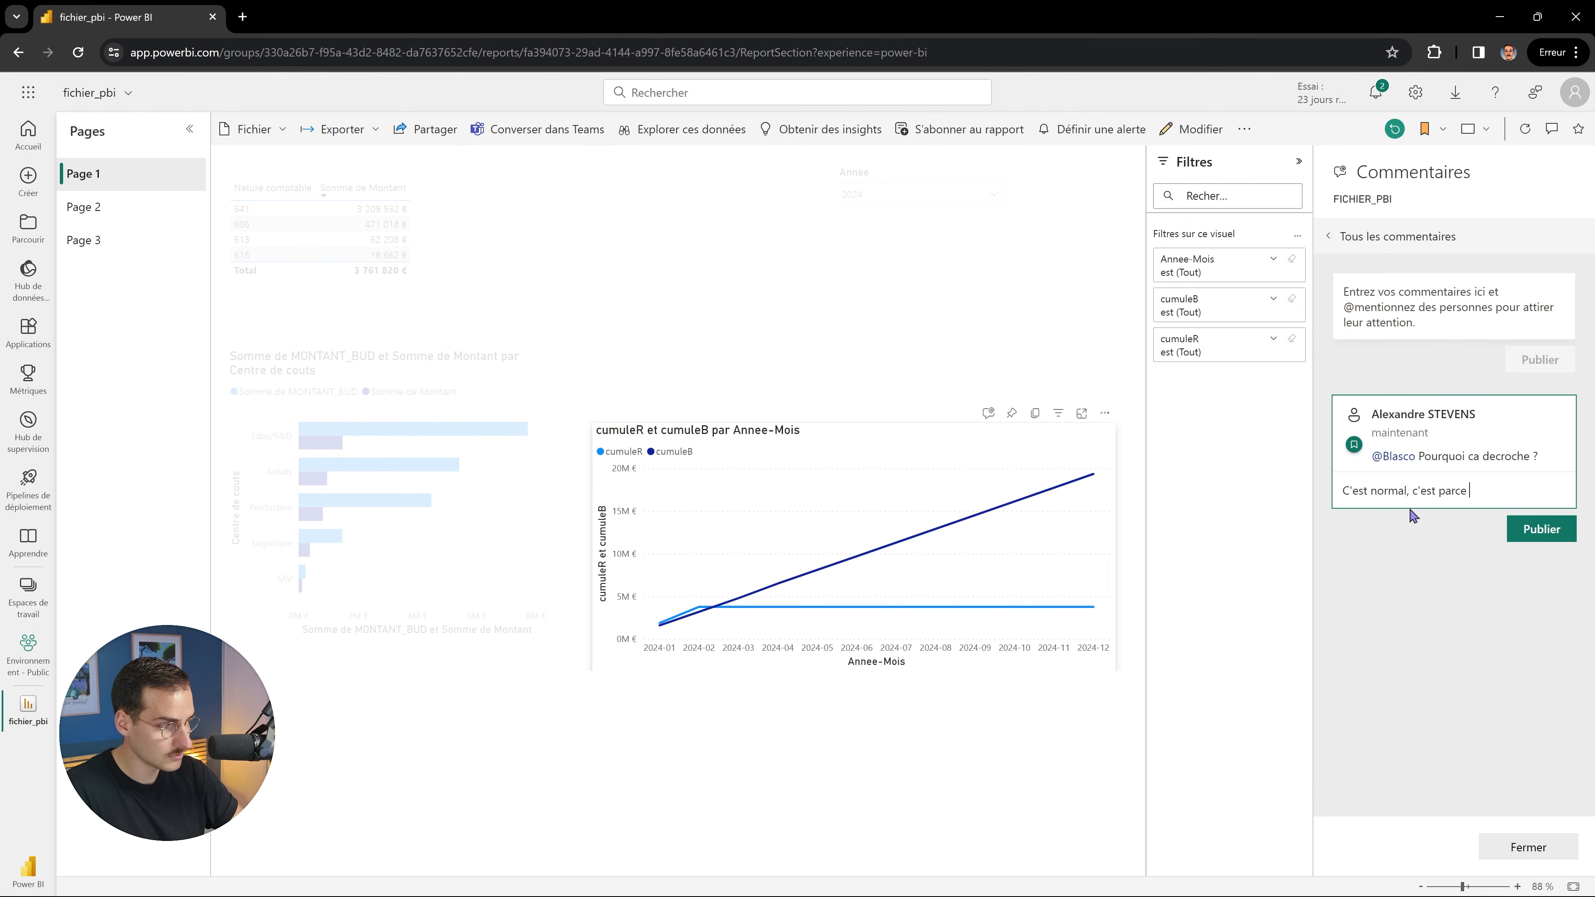
{"action": "type", "text": "que j'ai achete un nou"}
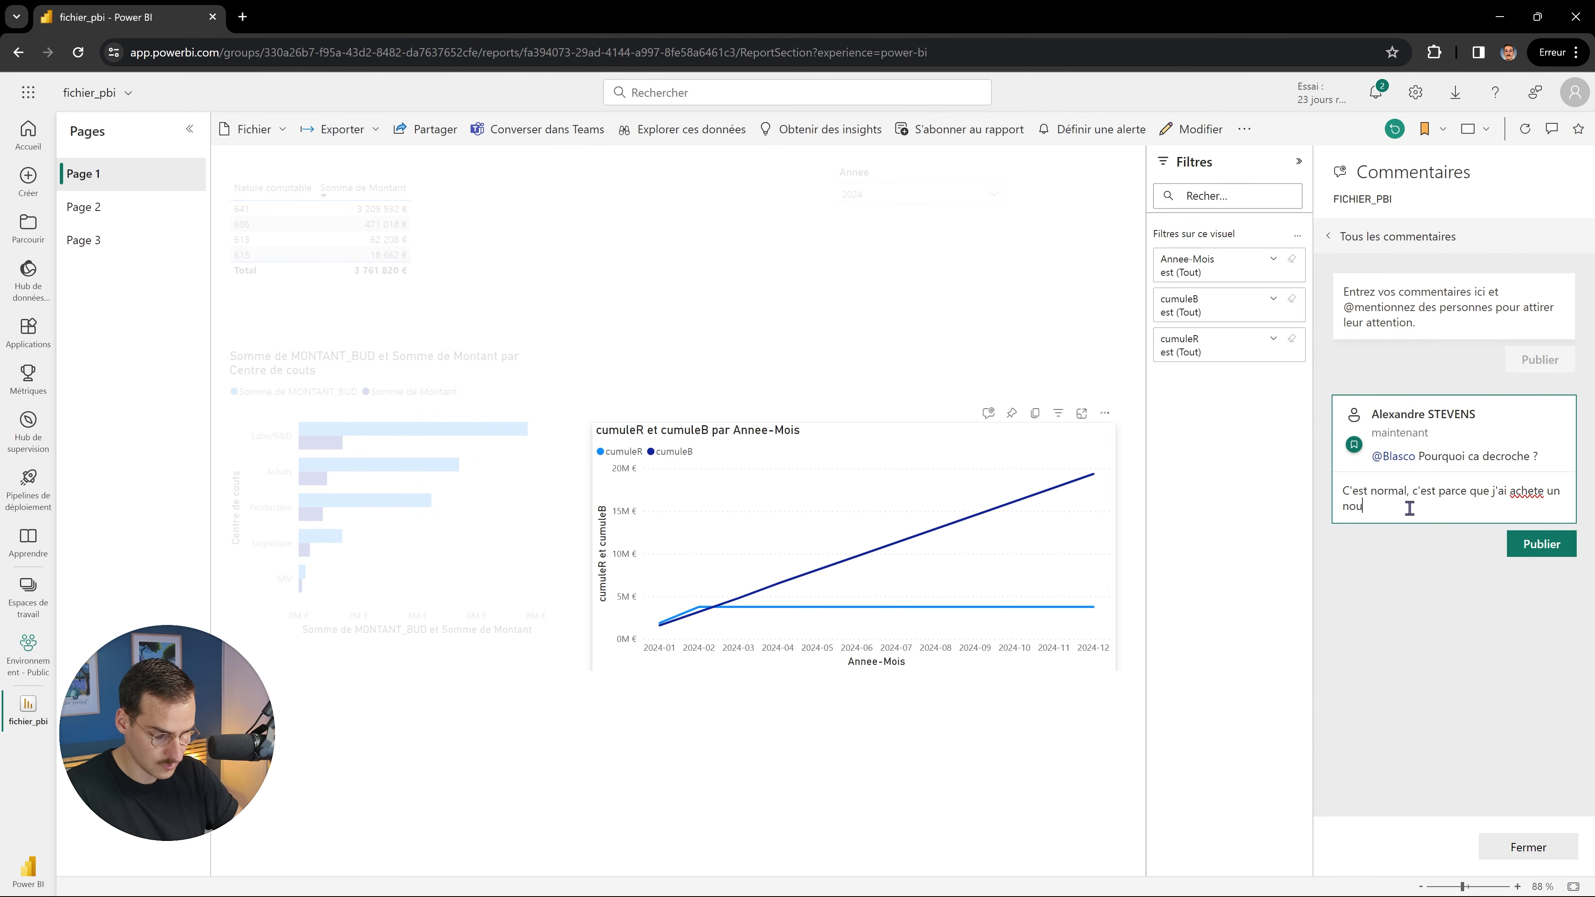
{"action": "type", "text": "veau PC"}
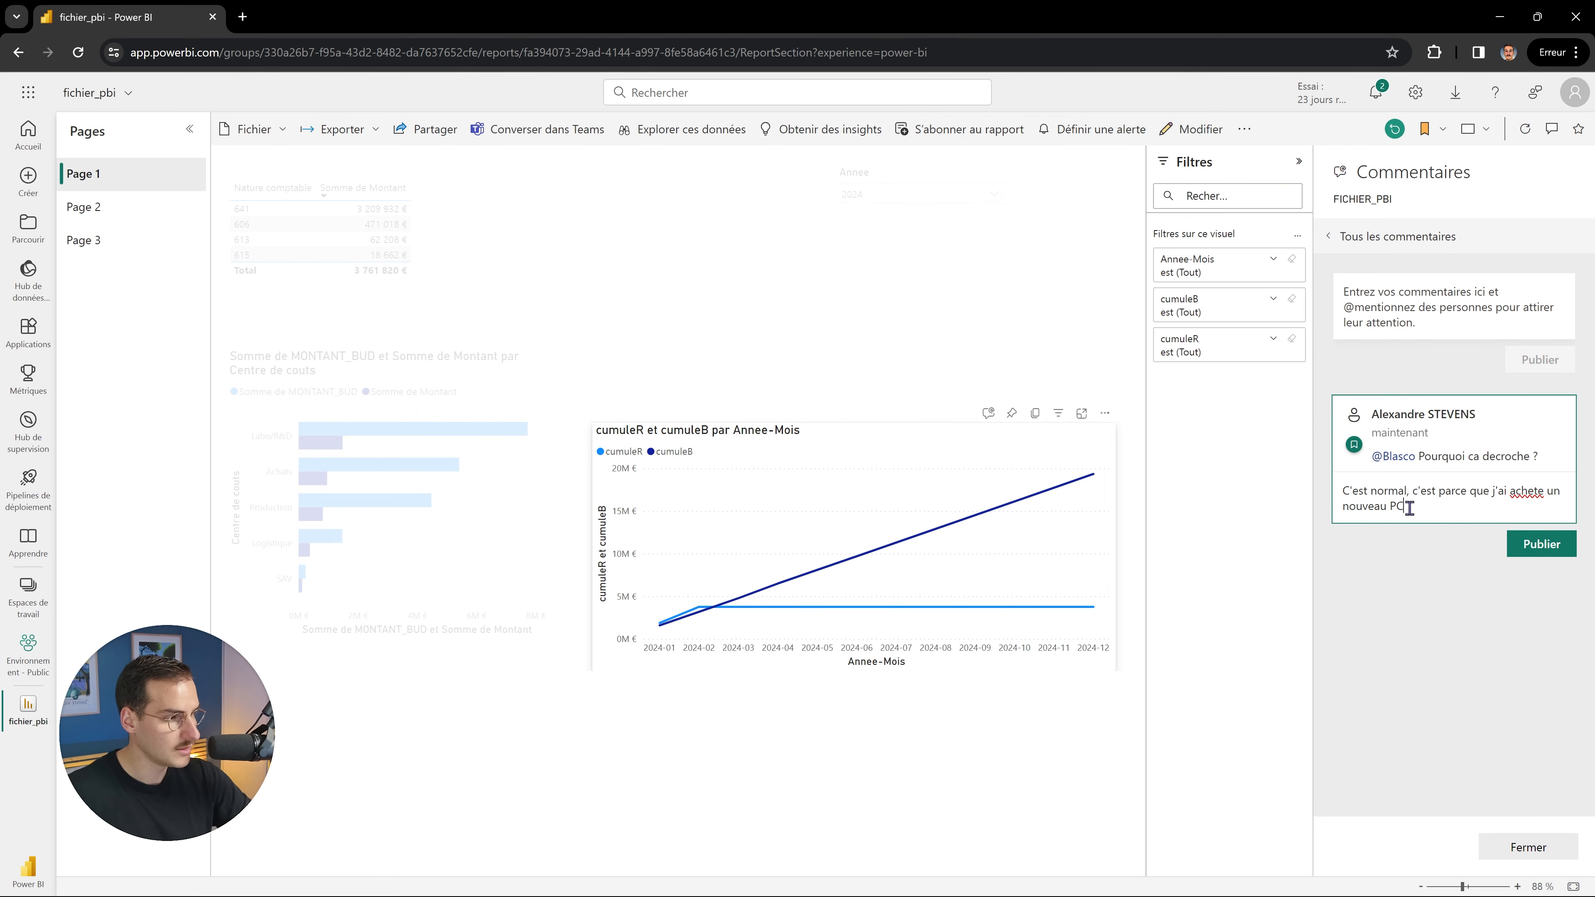
{"action": "left_click", "coordinate": [1541, 546]}
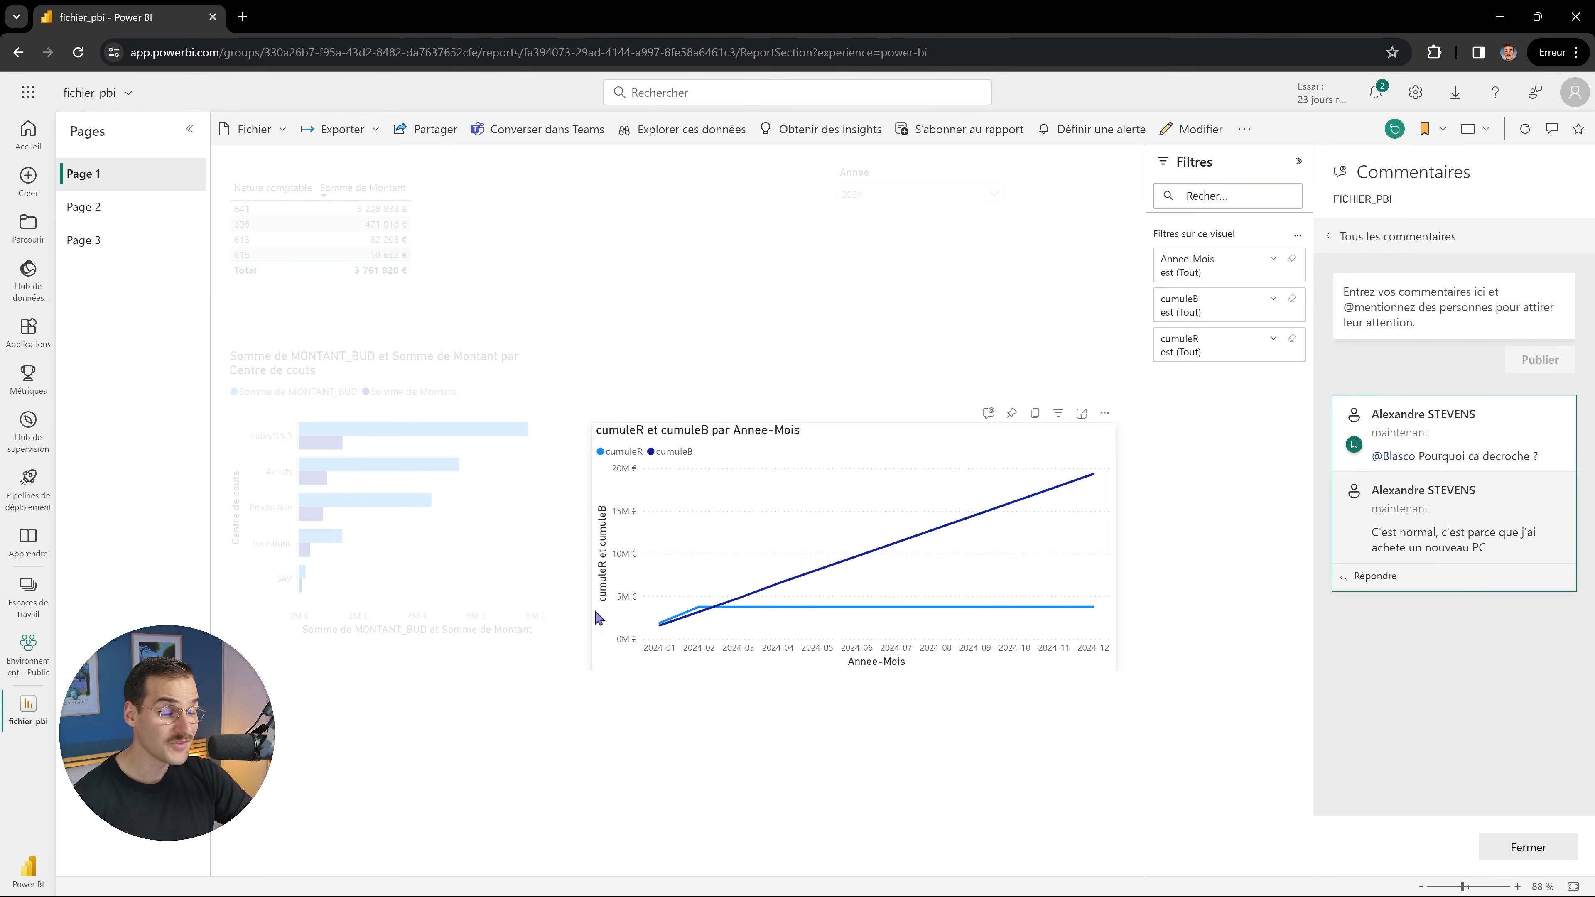
Close the Commentaires pane, then check the Exporter options and dismiss them without exporting.
{"action": "left_click", "coordinate": [1528, 847]}
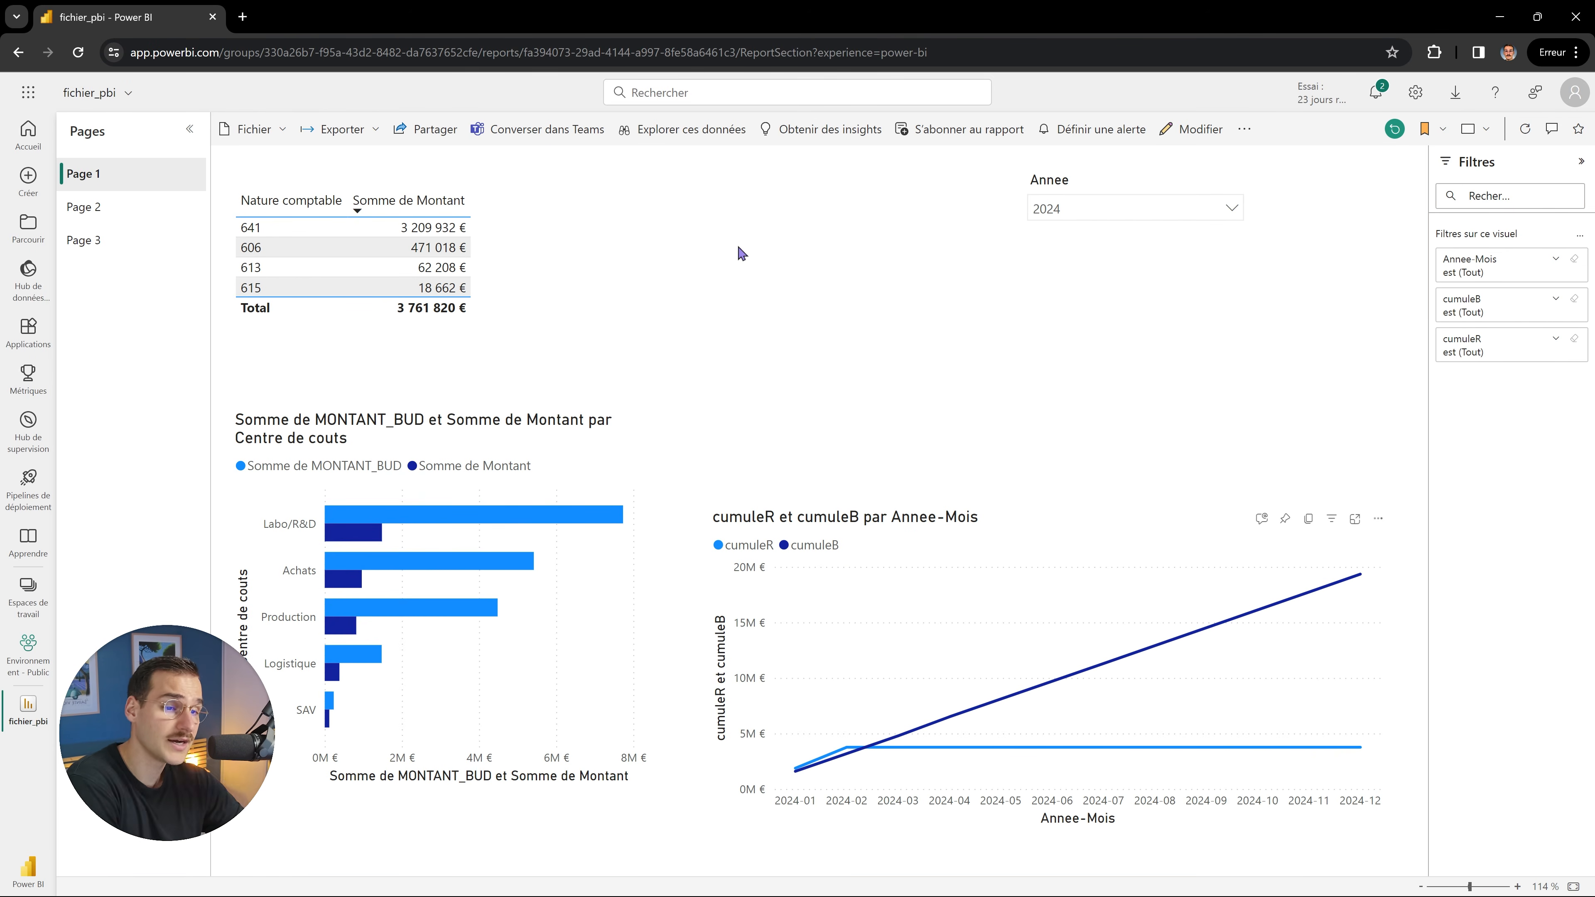
{"action": "left_click", "coordinate": [333, 132]}
{"action": "mouse_move", "coordinate": [357, 189]}
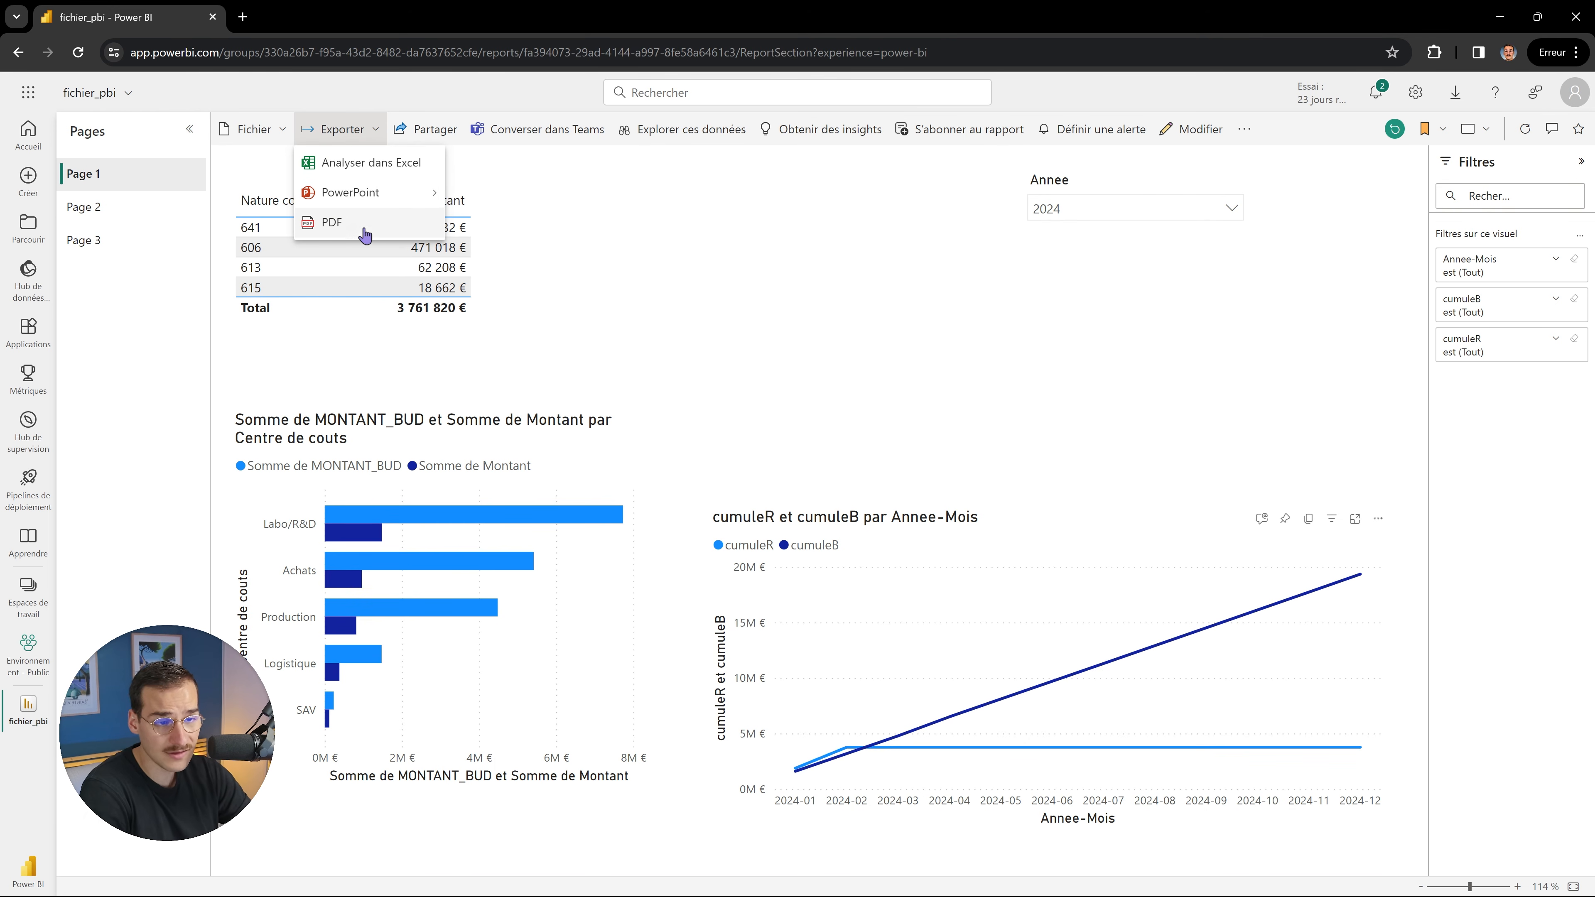
{"action": "left_click", "coordinate": [108, 352]}
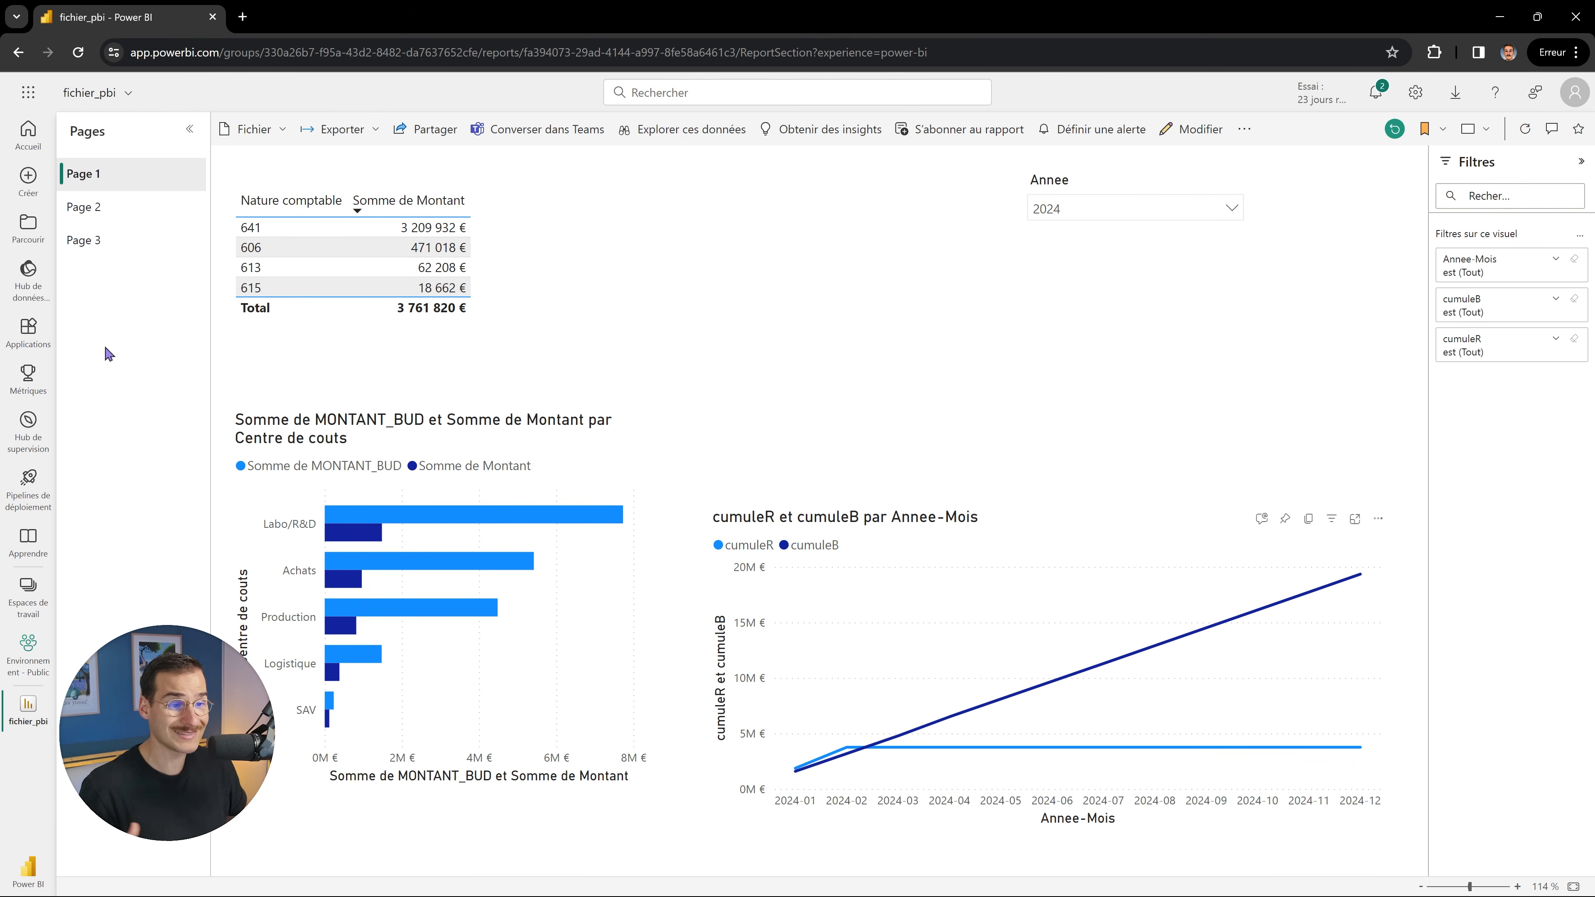